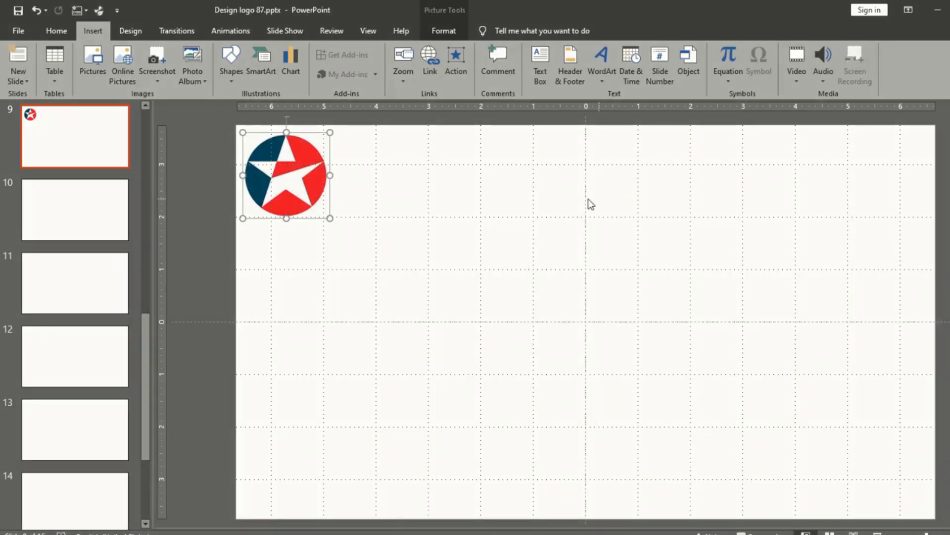
Step: Draw a 4.53-inch blue oval circle centred on slide 9 beside the star logo
click(558, 196)
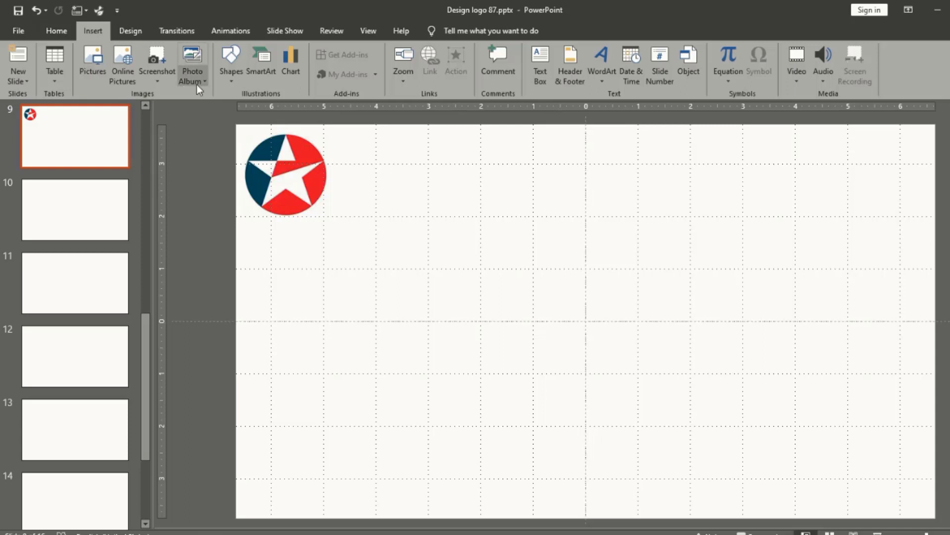
click(231, 80)
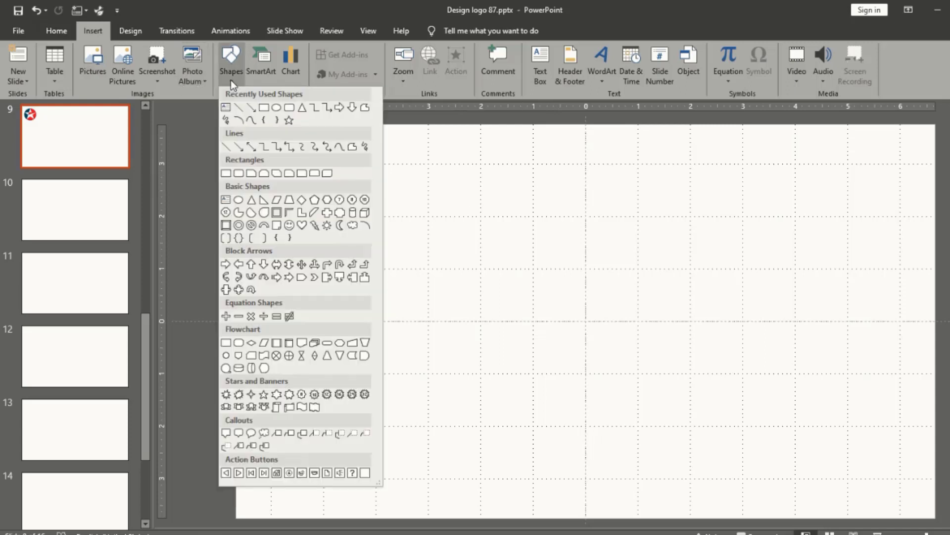
click(276, 107)
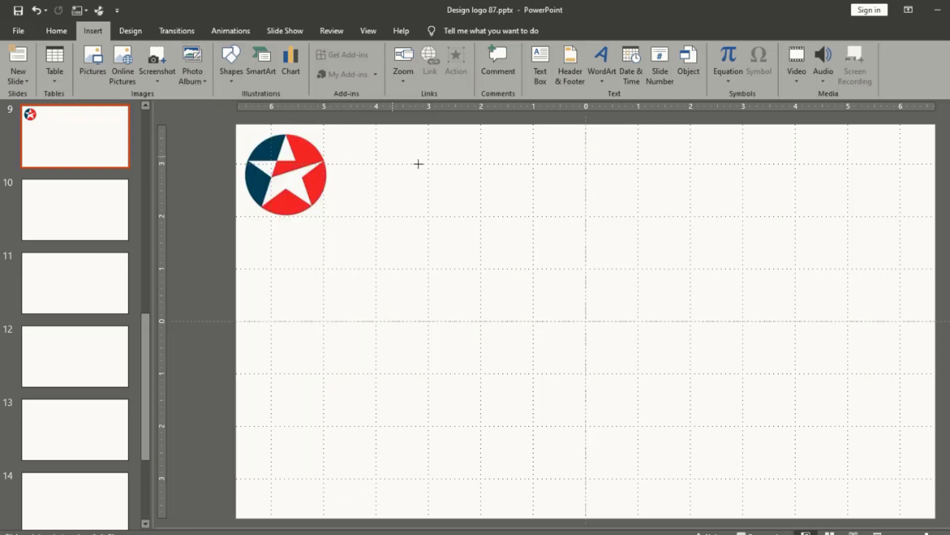
drag(459, 189, 697, 415)
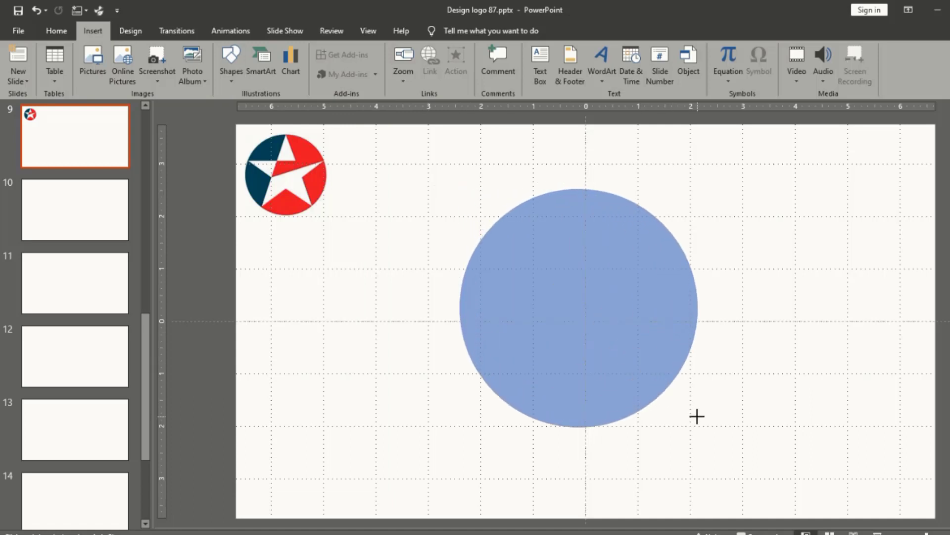
drag(649, 289, 652, 296)
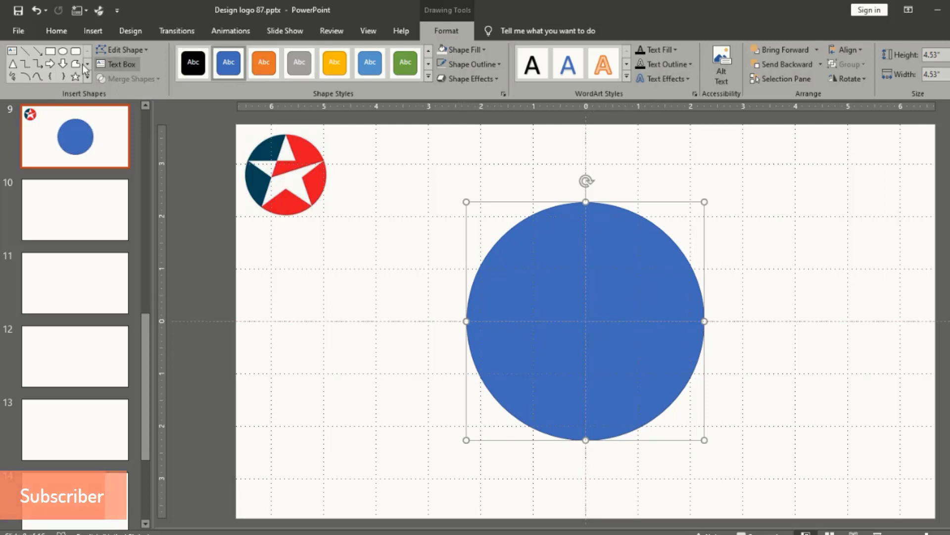
Step: Draw a five-point star, move it onto the circle and enlarge it toward the edge
click(75, 77)
mouse_move(429, 193)
mouse_down()
mouse_move(529, 319)
mouse_move(598, 362)
mouse_up()
drag(522, 278, 595, 316)
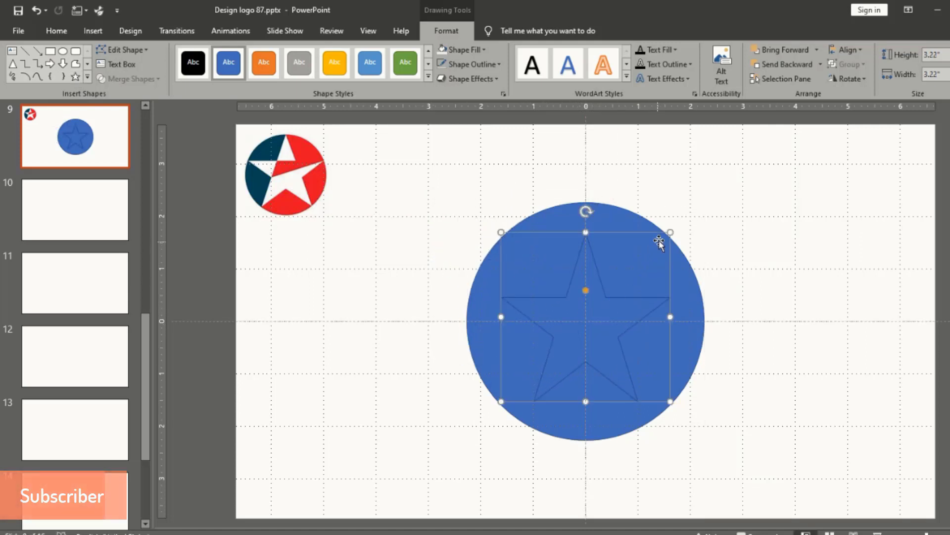
drag(670, 232, 713, 203)
drag(609, 295, 589, 309)
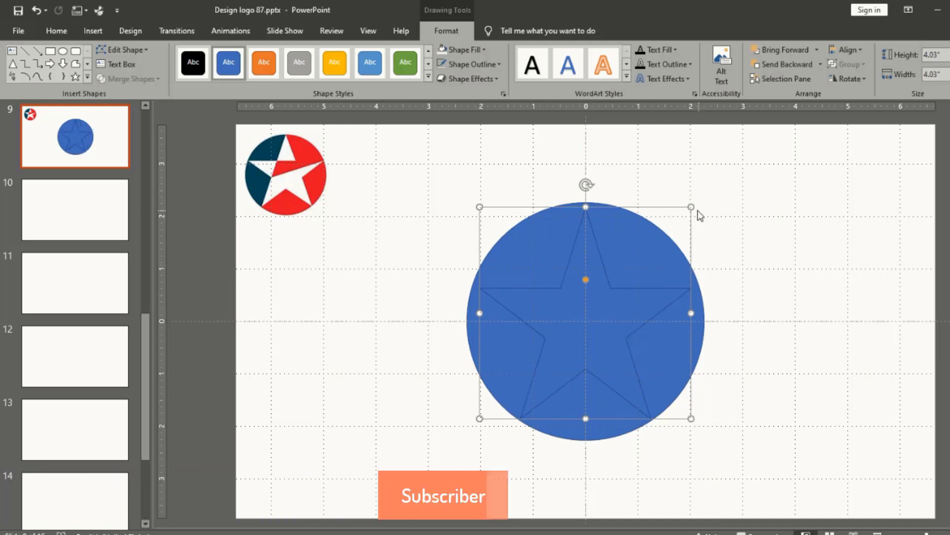
drag(691, 207, 696, 203)
drag(589, 304, 588, 305)
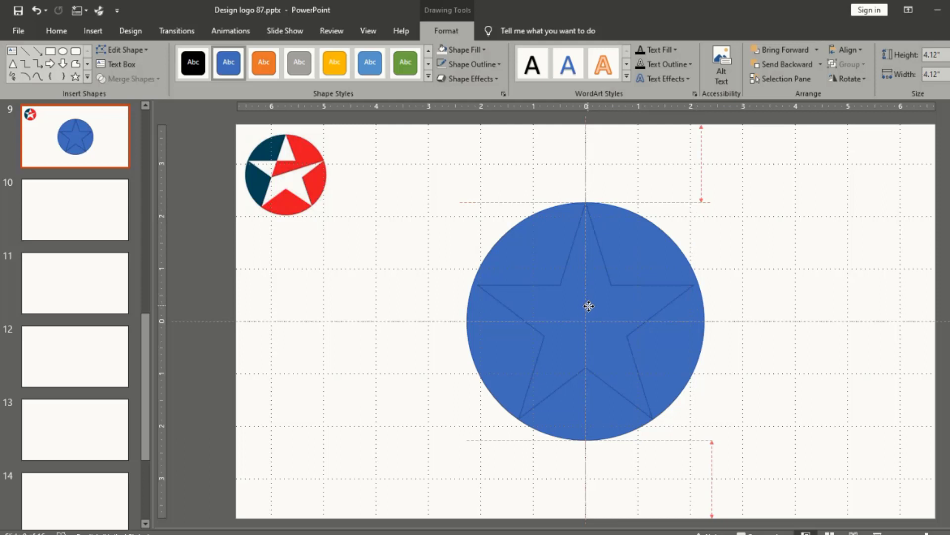
drag(588, 307, 588, 306)
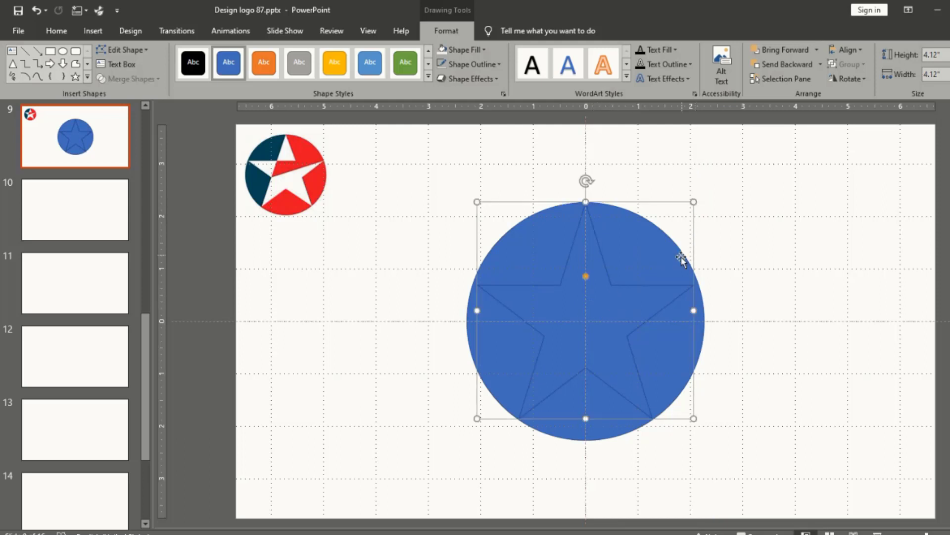
drag(694, 202, 704, 202)
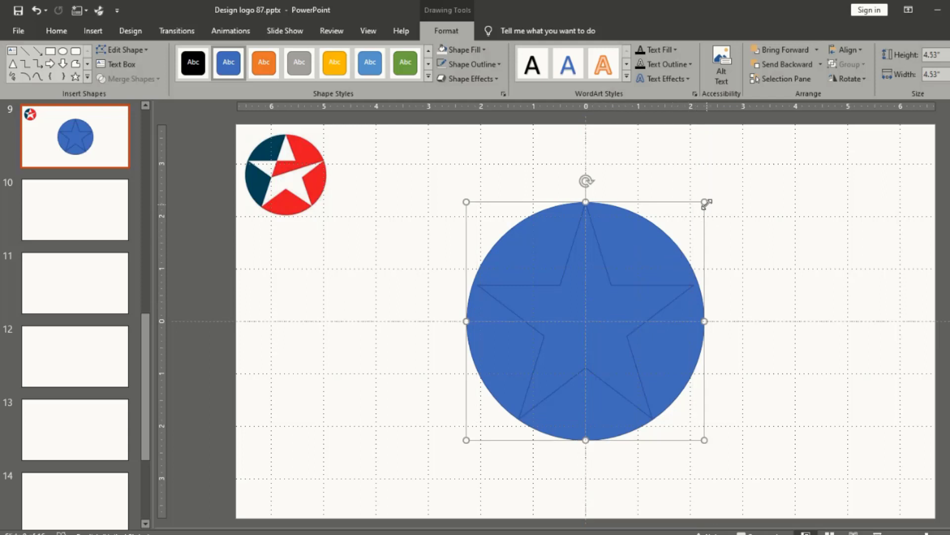
Step: Fine-tune the star's size and centring so its tips touch the circle's edge
click(601, 277)
click(769, 321)
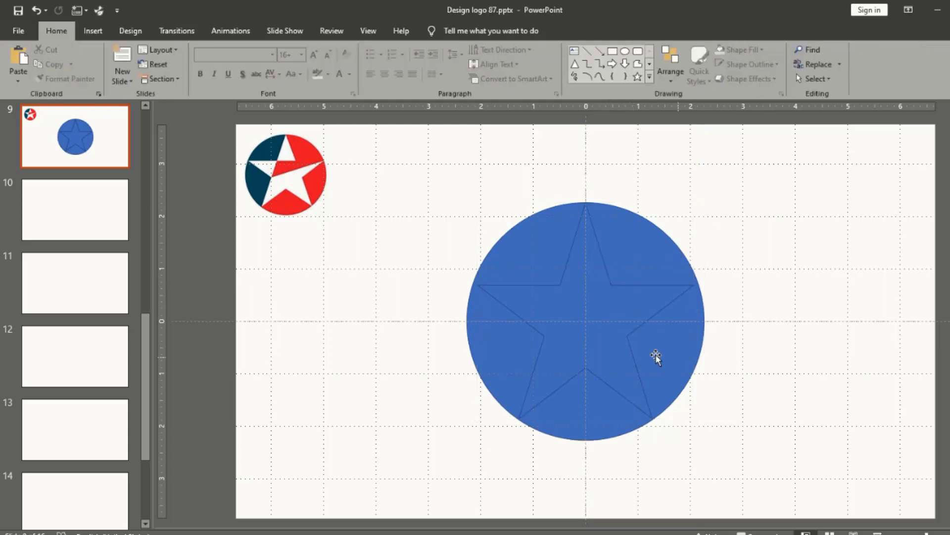
click(610, 327)
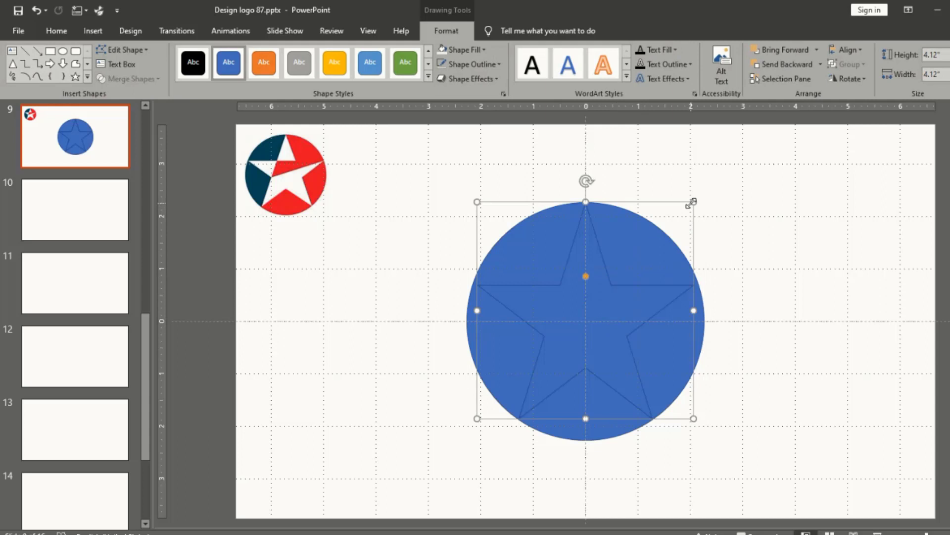
drag(694, 202, 698, 198)
drag(603, 294, 599, 301)
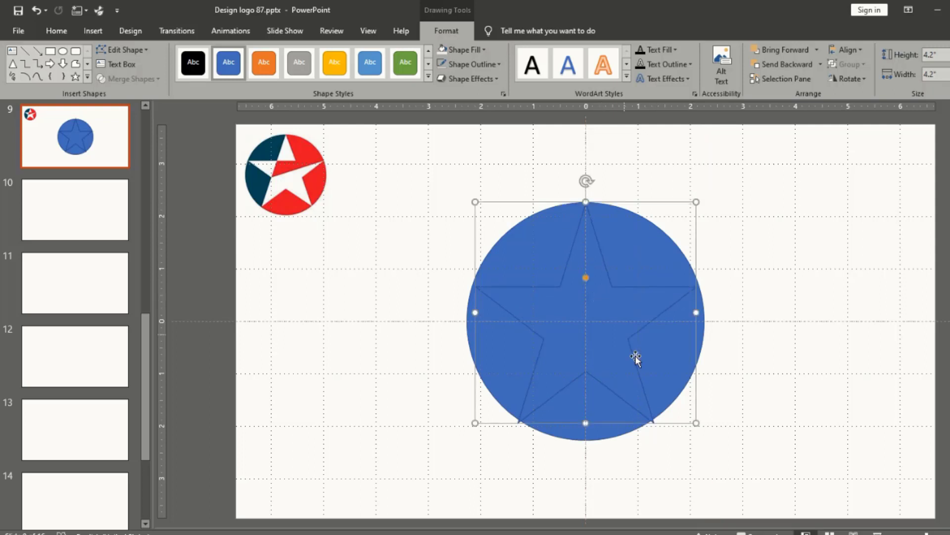
click(693, 419)
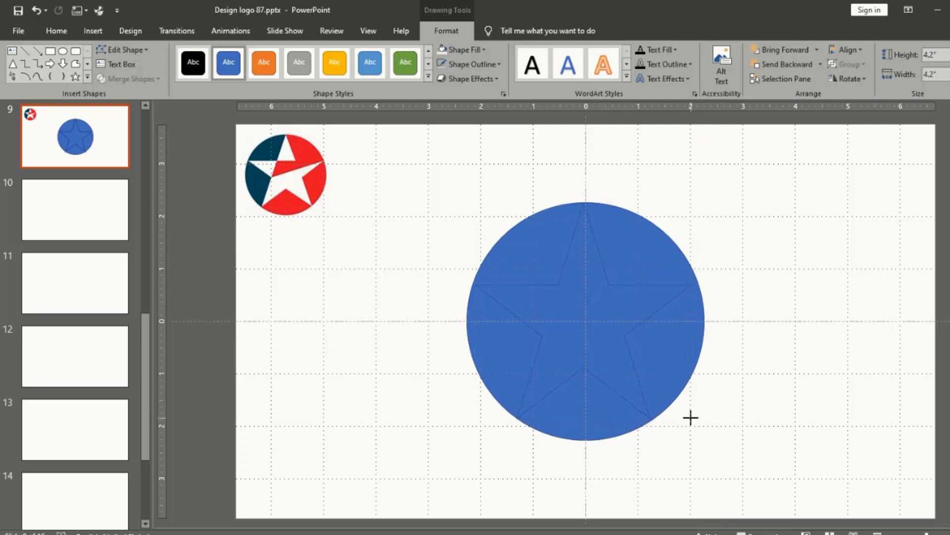
drag(600, 363, 603, 365)
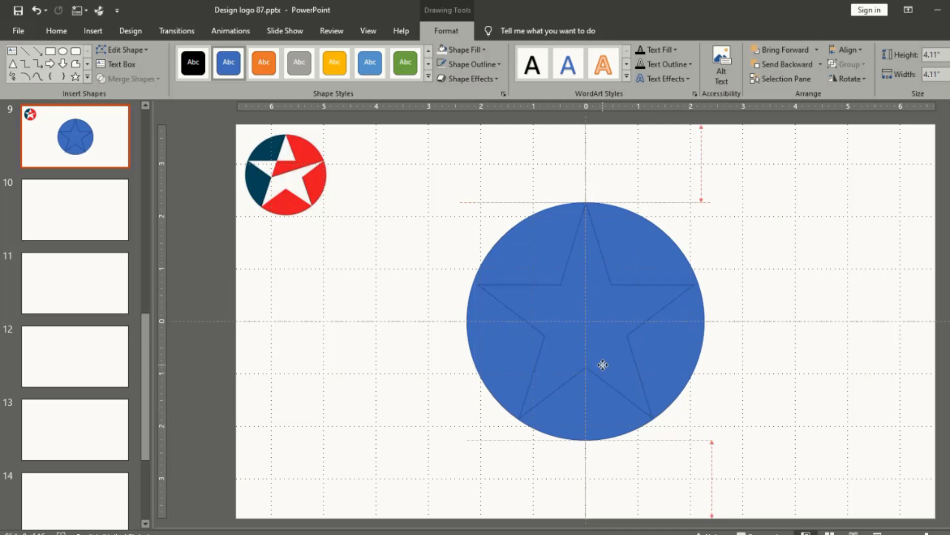
drag(602, 365, 602, 365)
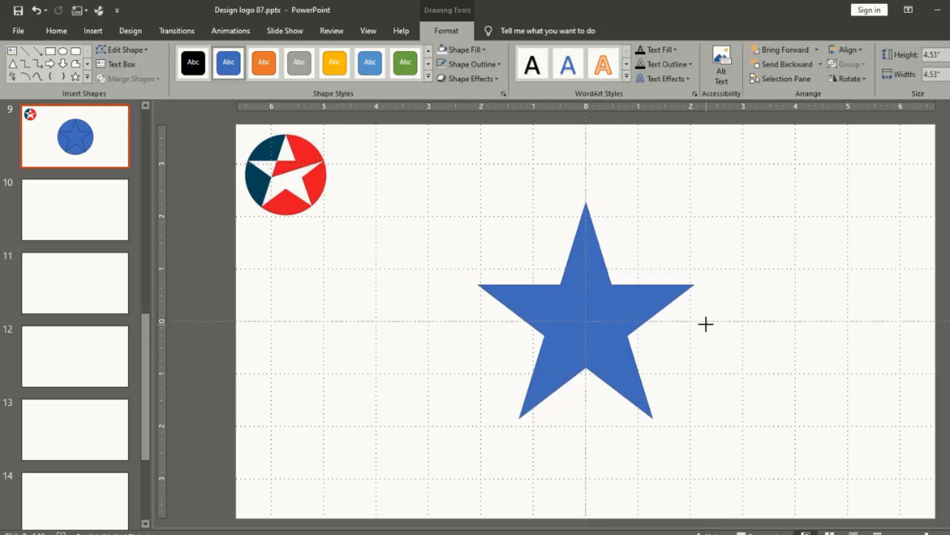
drag(703, 324, 691, 331)
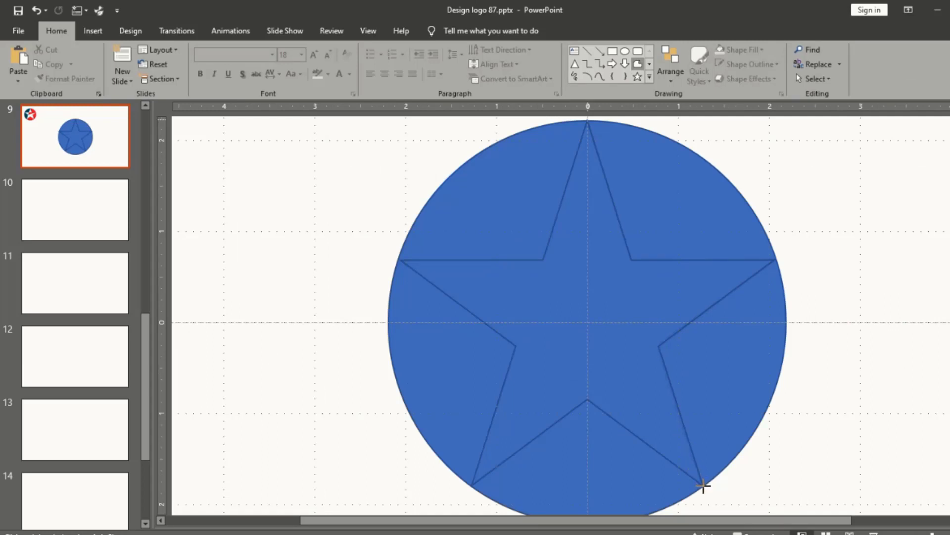
Step: Trace a freeform star over the star's vertices and fill it light grey
click(703, 486)
click(547, 258)
click(587, 121)
click(586, 121)
click(460, 49)
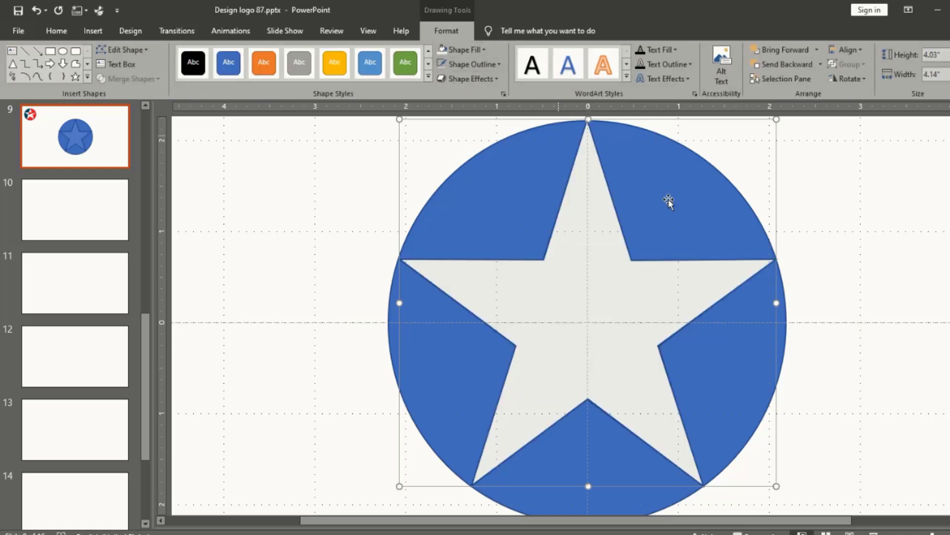
click(862, 274)
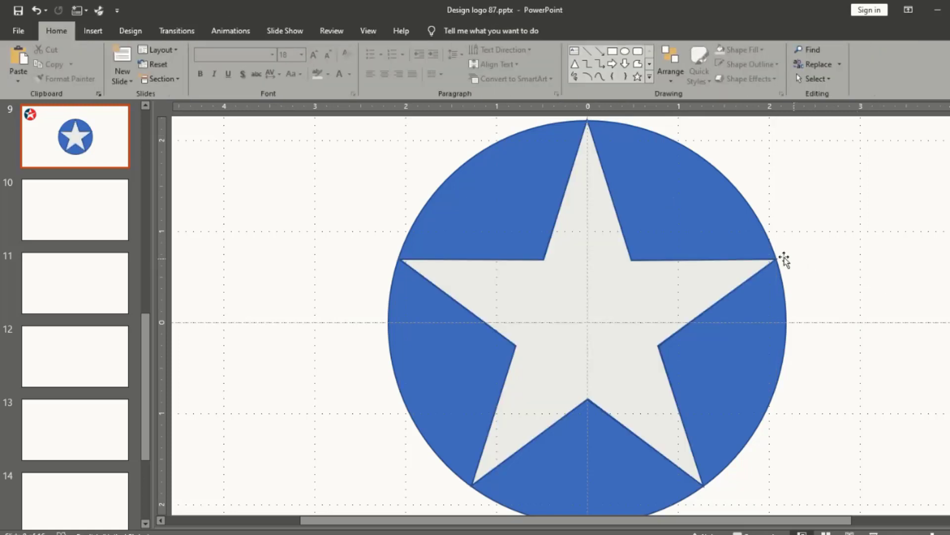
click(637, 63)
Step: Draw a freeform wedge from the star's inner points to its right tip, filled red
click(545, 259)
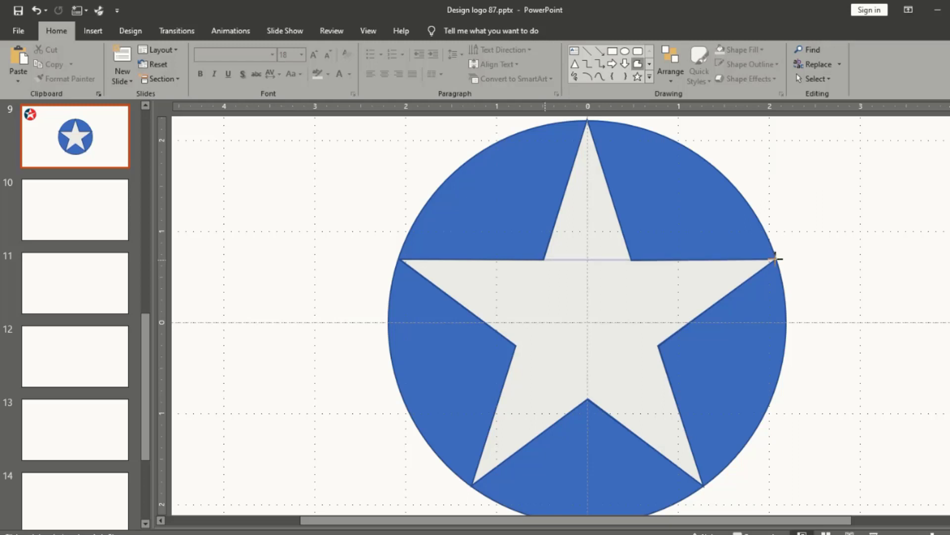
click(774, 259)
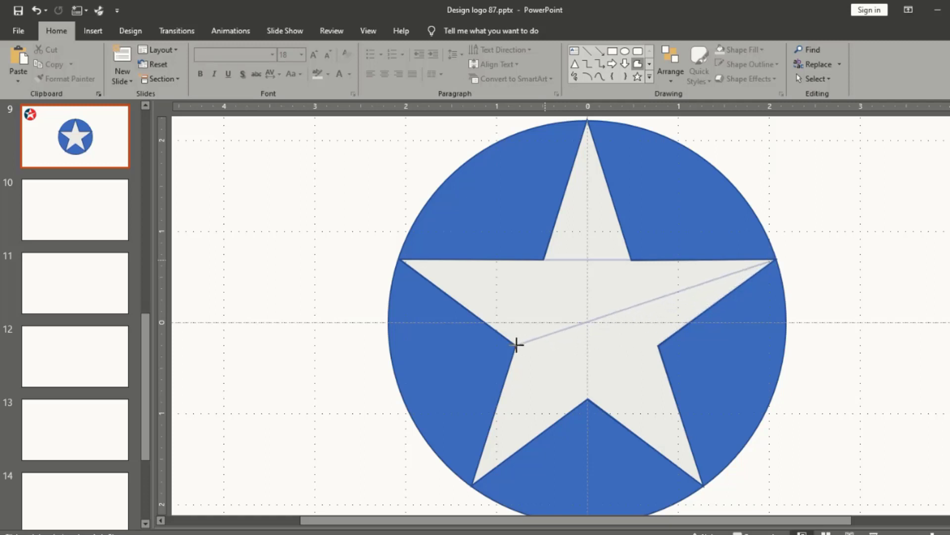
click(516, 344)
click(544, 260)
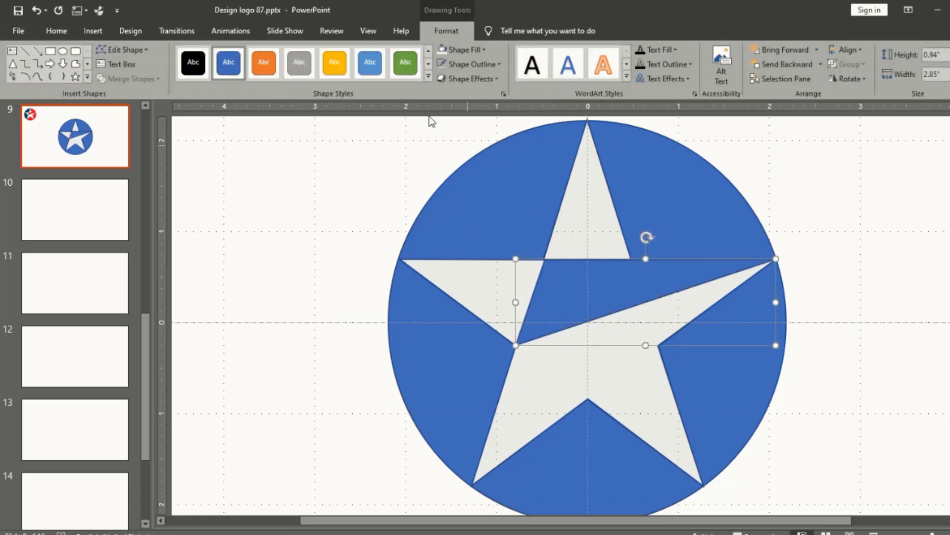
click(485, 49)
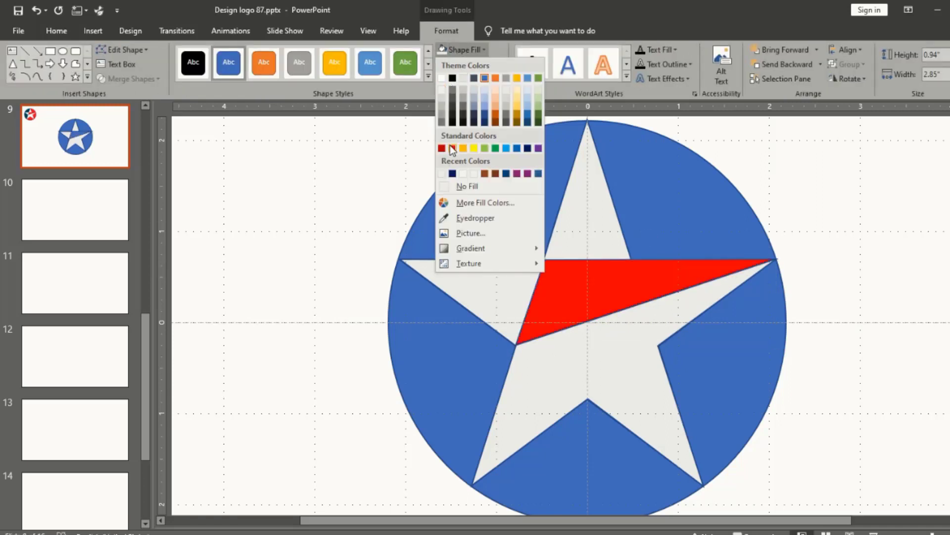
click(450, 143)
click(832, 267)
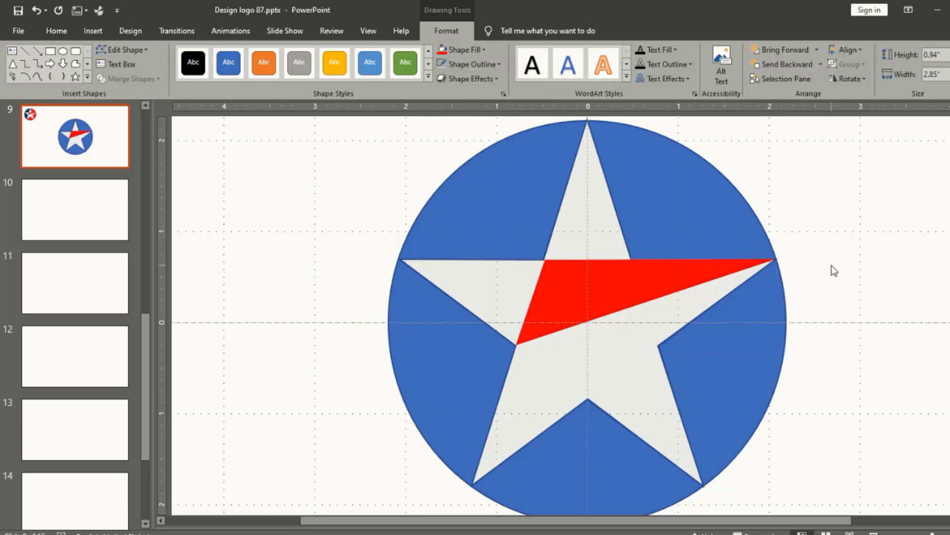
click(601, 235)
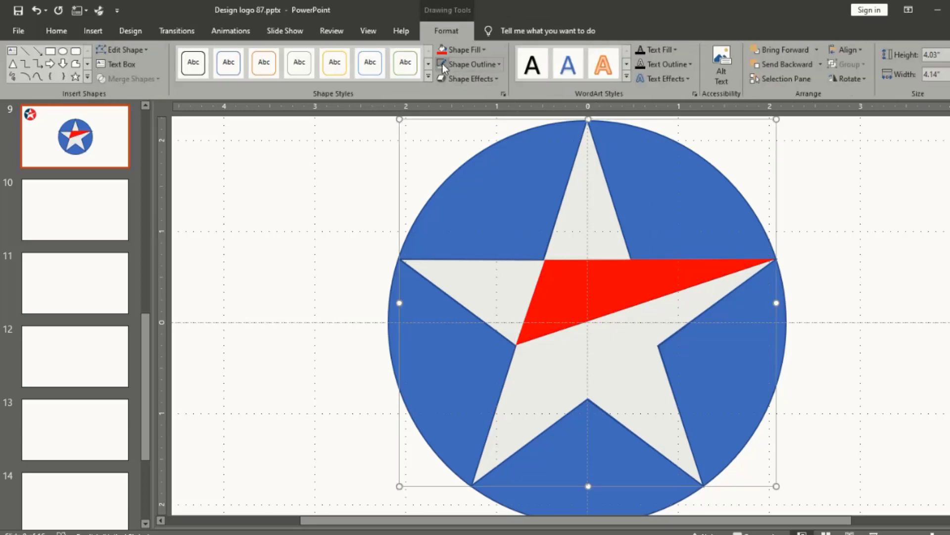
Step: Zoom in on the red wedge and try Edit Points on its top-left corner
click(891, 298)
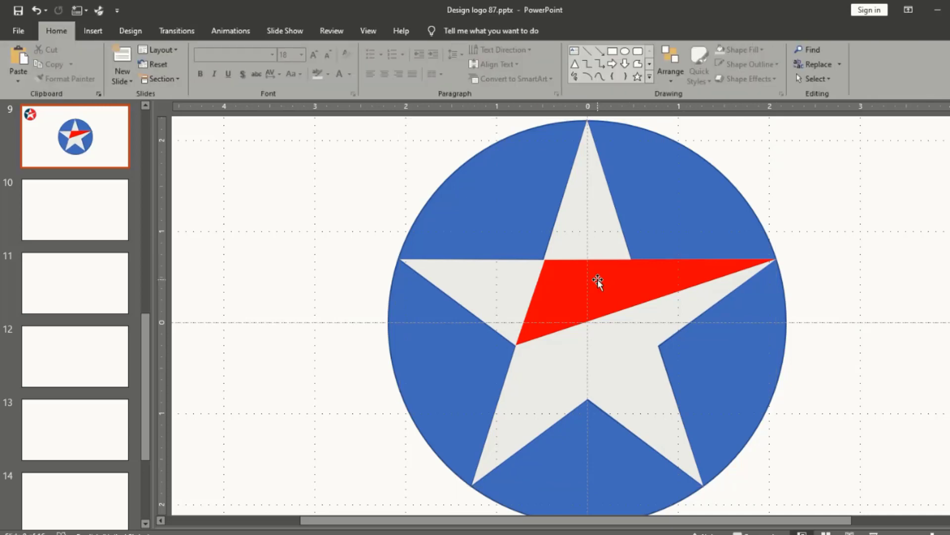
click(570, 268)
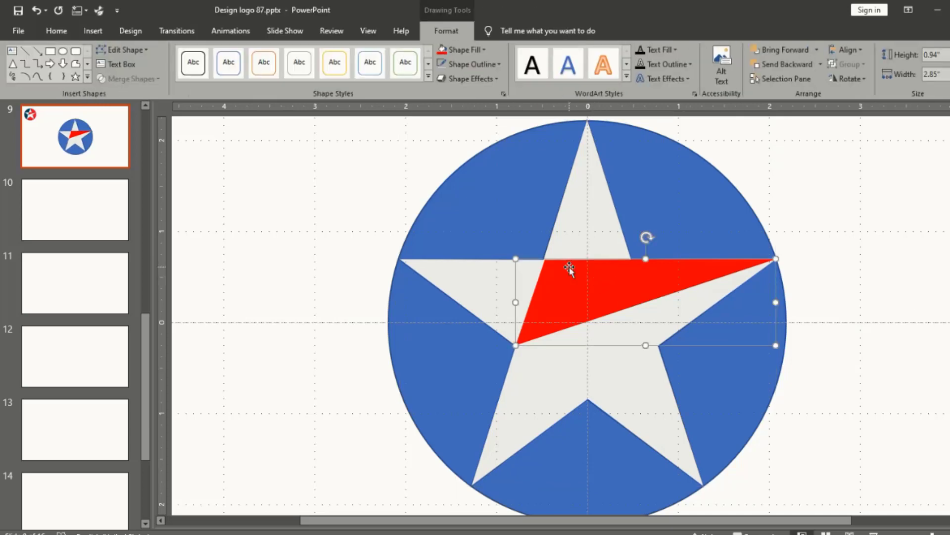
scroll(569, 268, up, 2)
scroll(569, 267, up, 1)
scroll(470, 272, up, 1)
scroll(406, 267, up, 1)
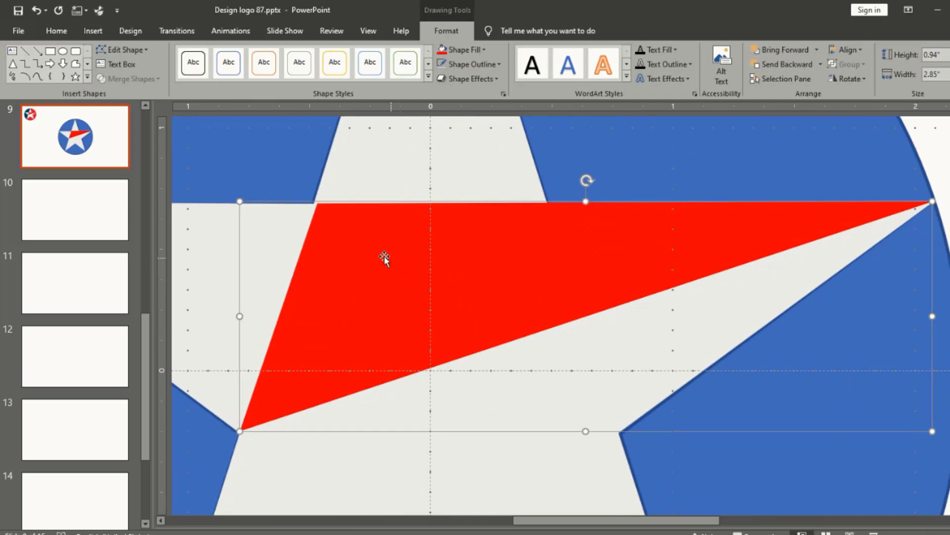
right_click(344, 236)
click(361, 324)
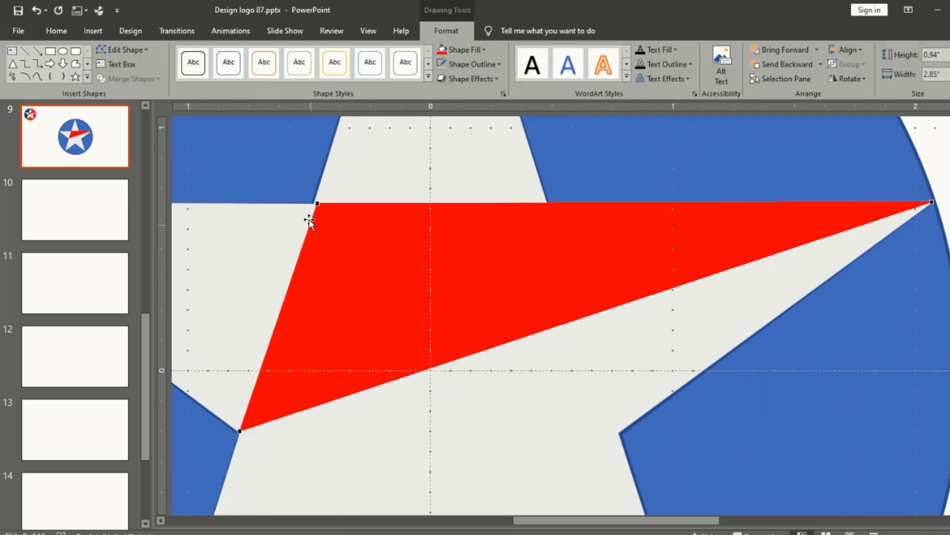
click(315, 204)
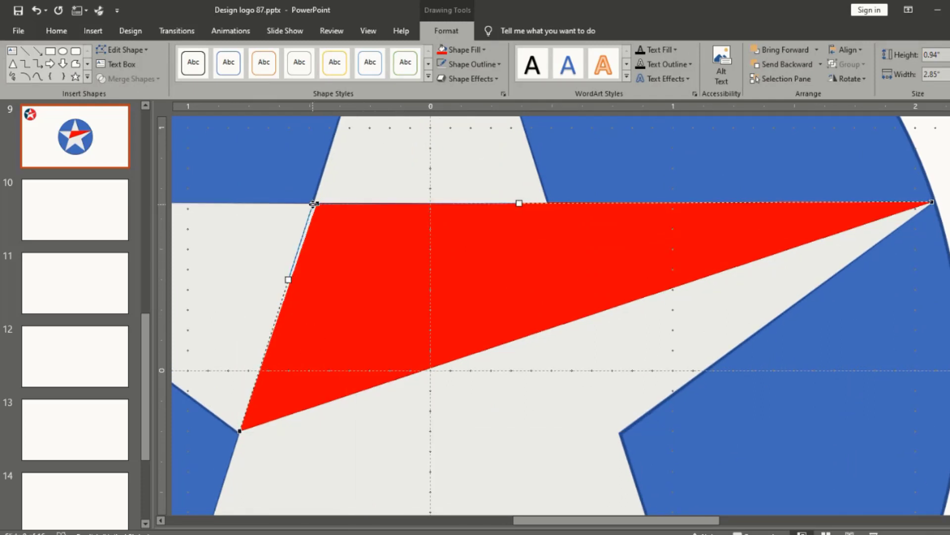
click(810, 369)
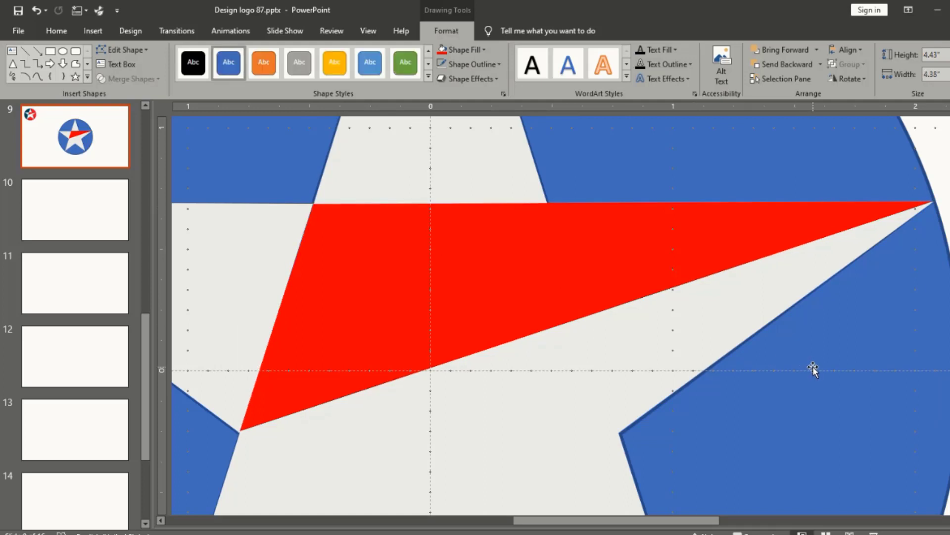
Step: Drag the wedge's top-left and bottom-left points exactly onto the star's outline
click(370, 297)
right_click(371, 296)
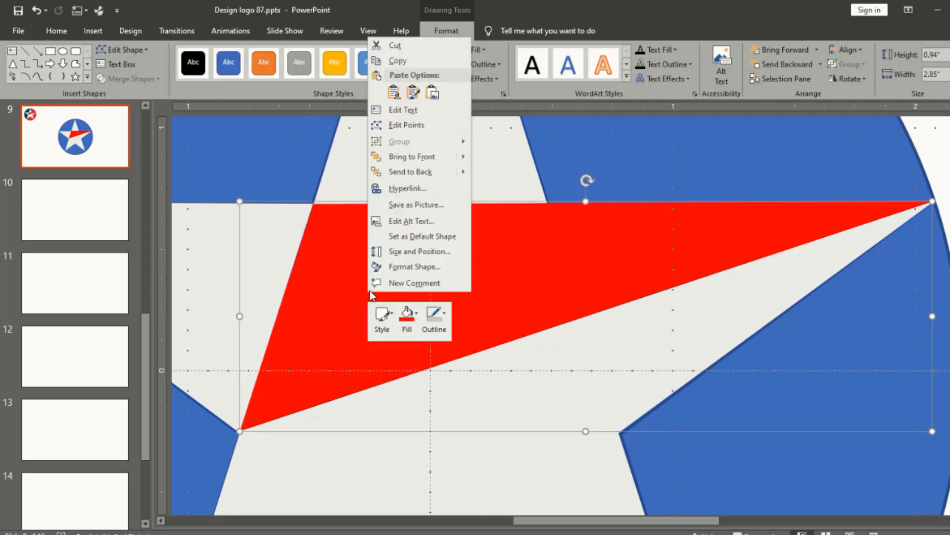
click(403, 124)
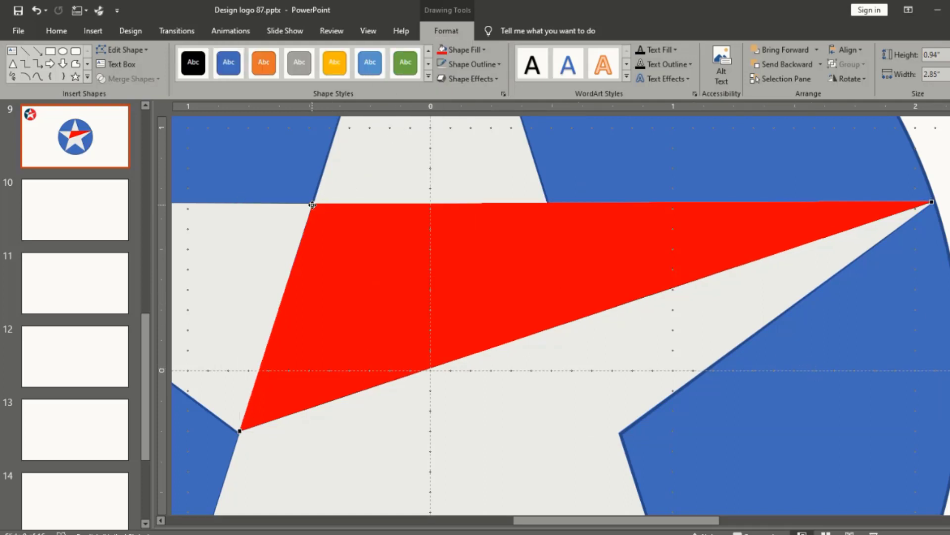
click(312, 204)
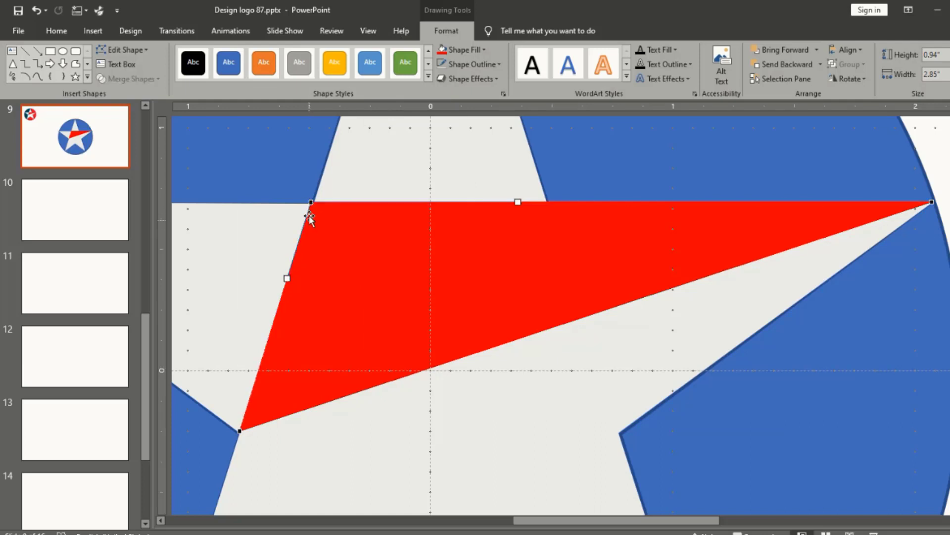
drag(311, 203, 311, 203)
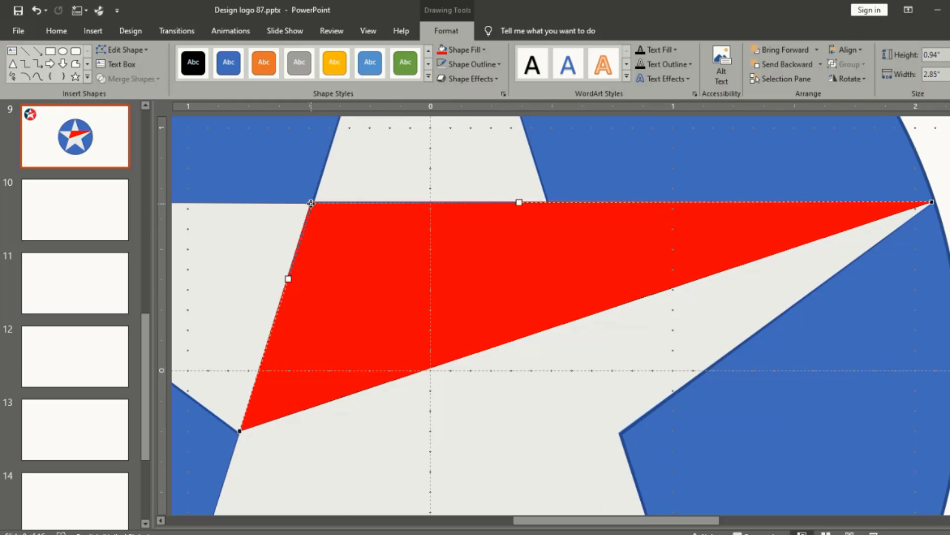
click(239, 430)
drag(240, 430, 239, 432)
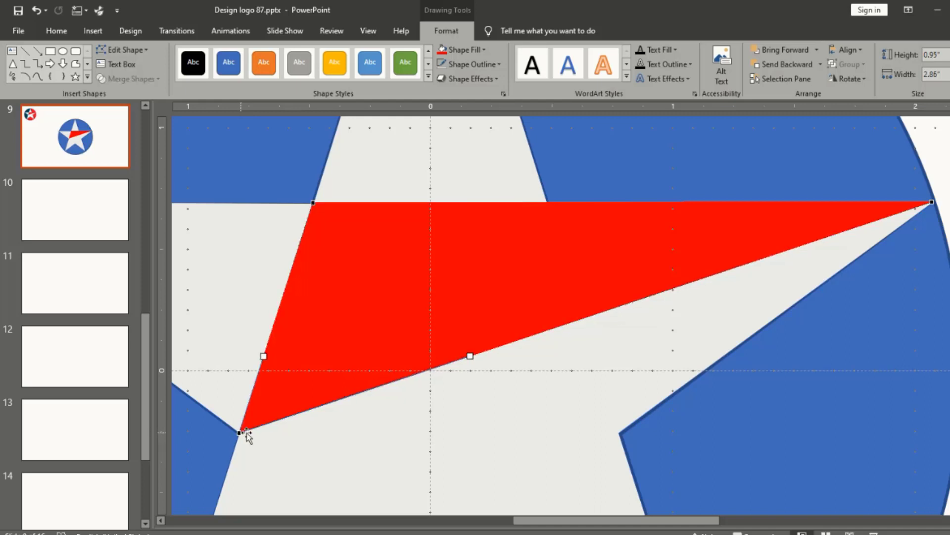
click(692, 450)
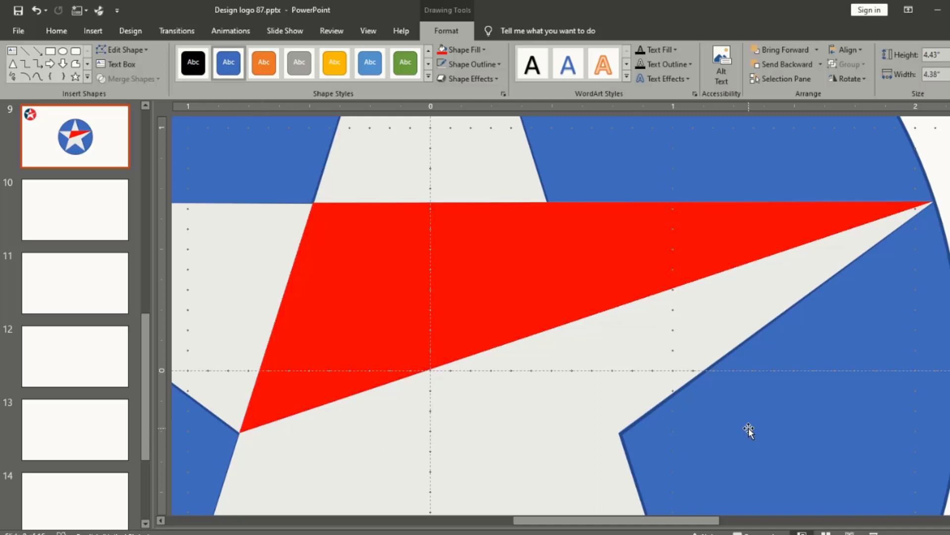
scroll(750, 432, down, 1)
scroll(750, 432, down, 3)
scroll(745, 420, down, 2)
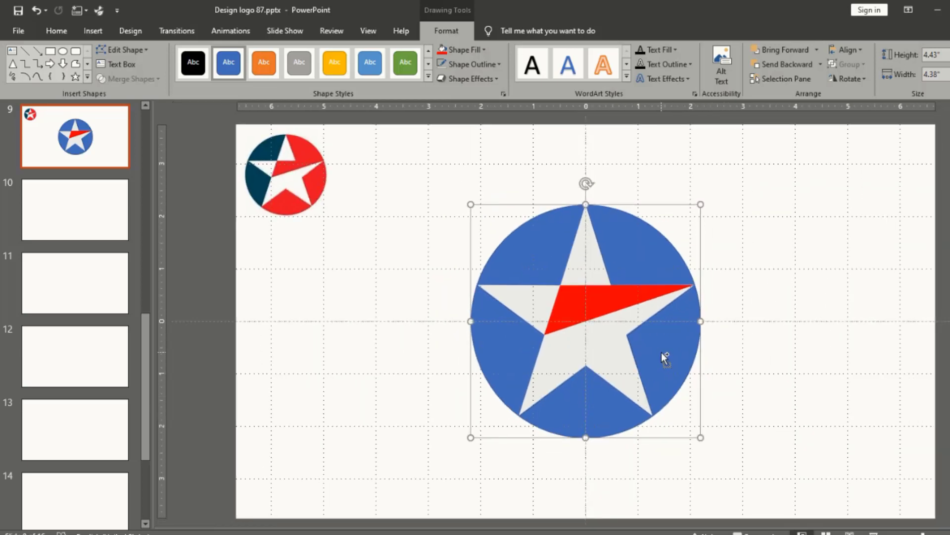
Step: Draw a freeform outline over the circle's left half, starting and ending at the star's top point
click(817, 245)
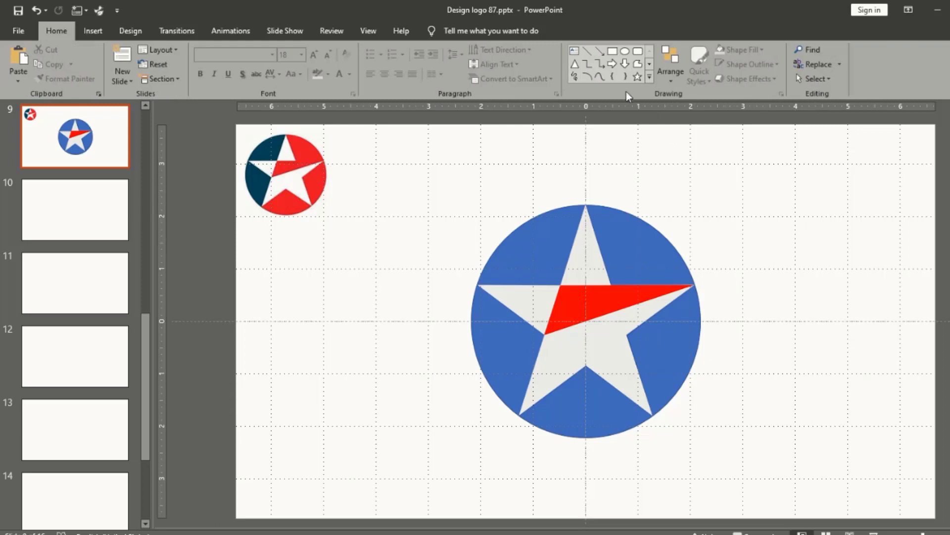
click(638, 65)
click(586, 199)
click(545, 333)
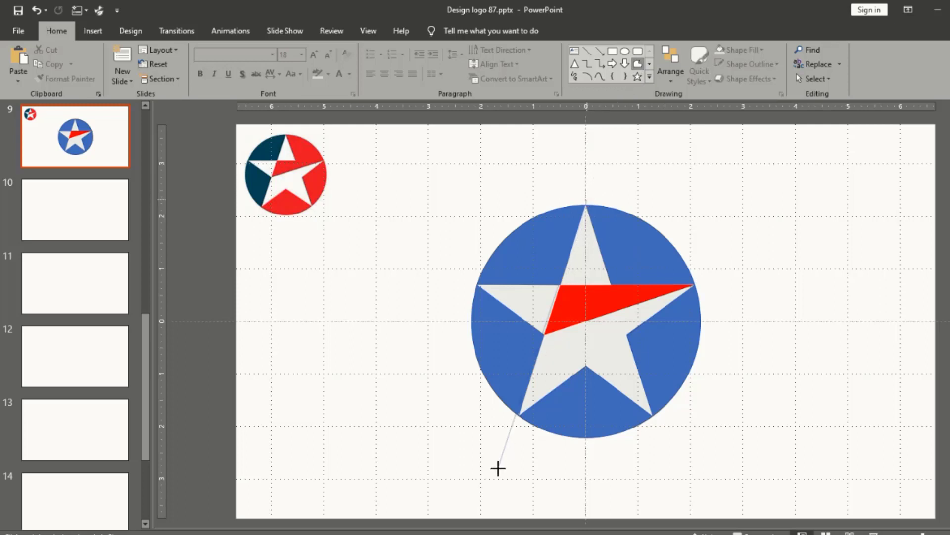
click(499, 474)
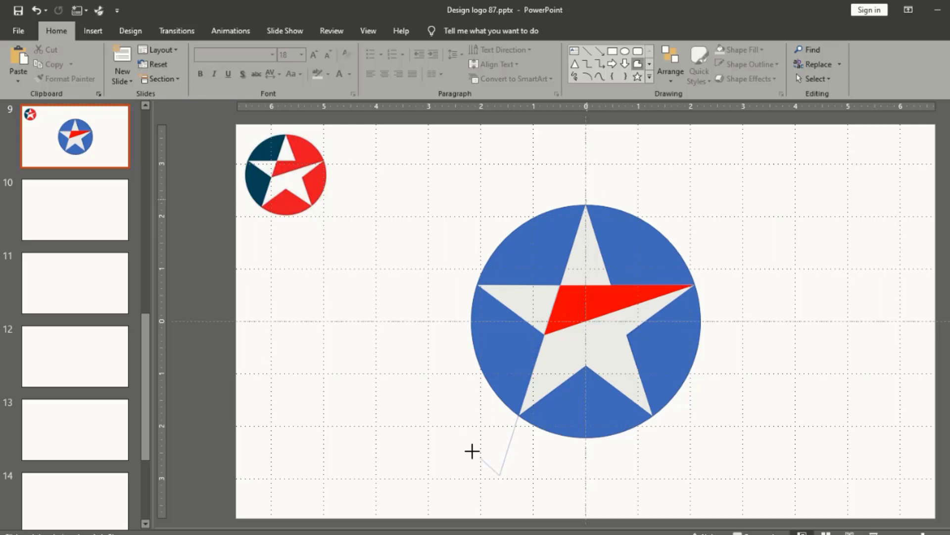
click(412, 356)
click(407, 303)
click(437, 254)
click(510, 204)
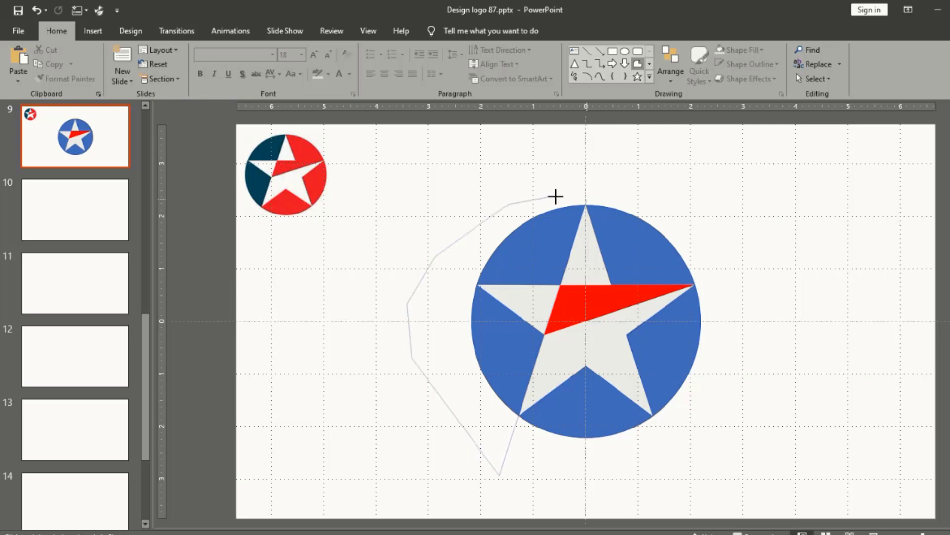
click(586, 199)
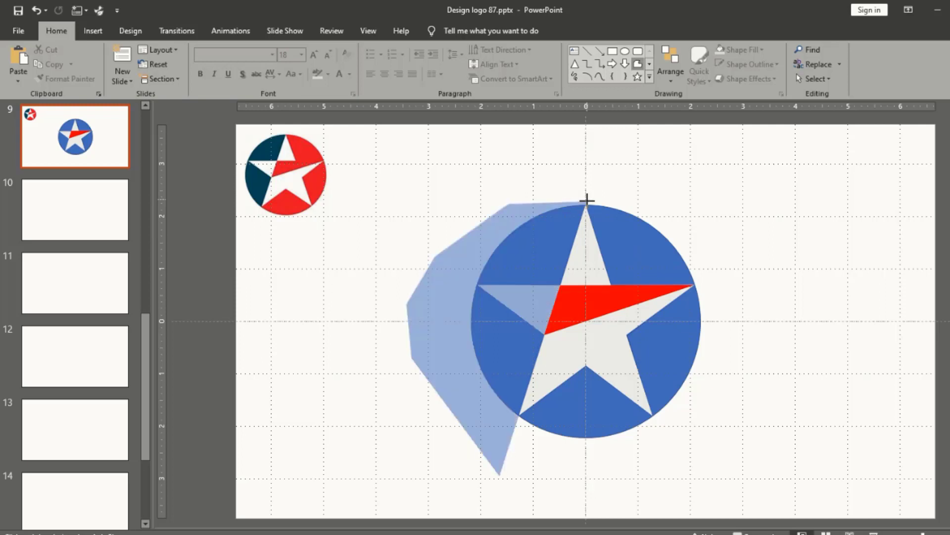
Step: Split the circle with the outline using Merge Shapes, discarding the part outside the circle
click(627, 233)
shift+click(504, 266)
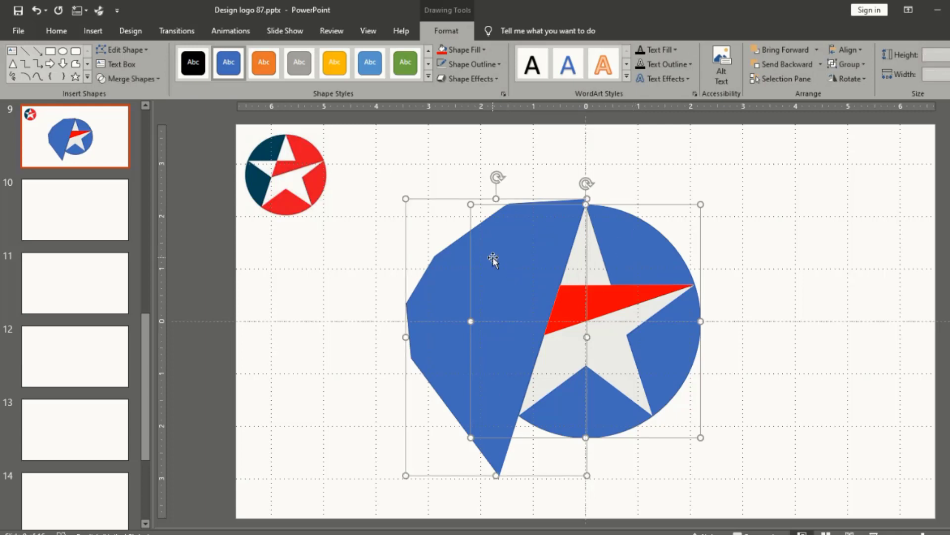
click(146, 78)
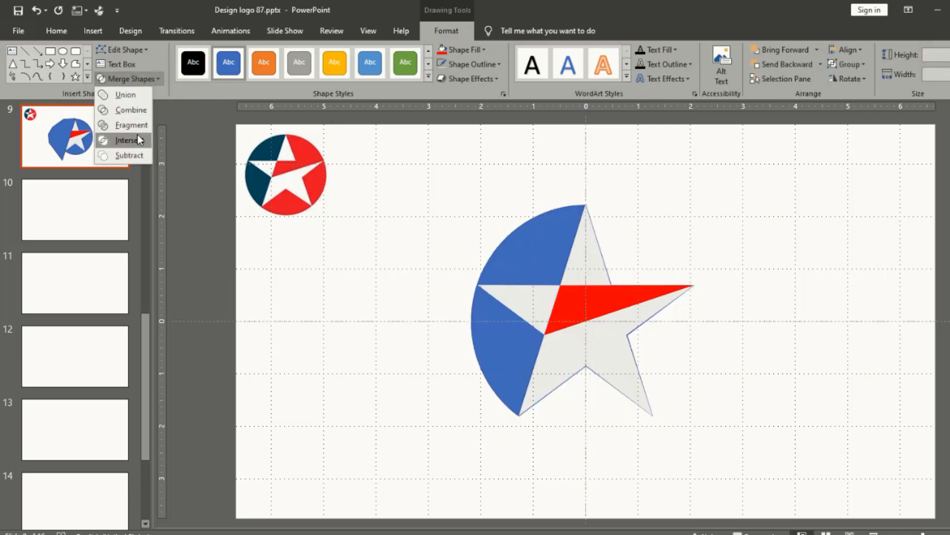
click(125, 94)
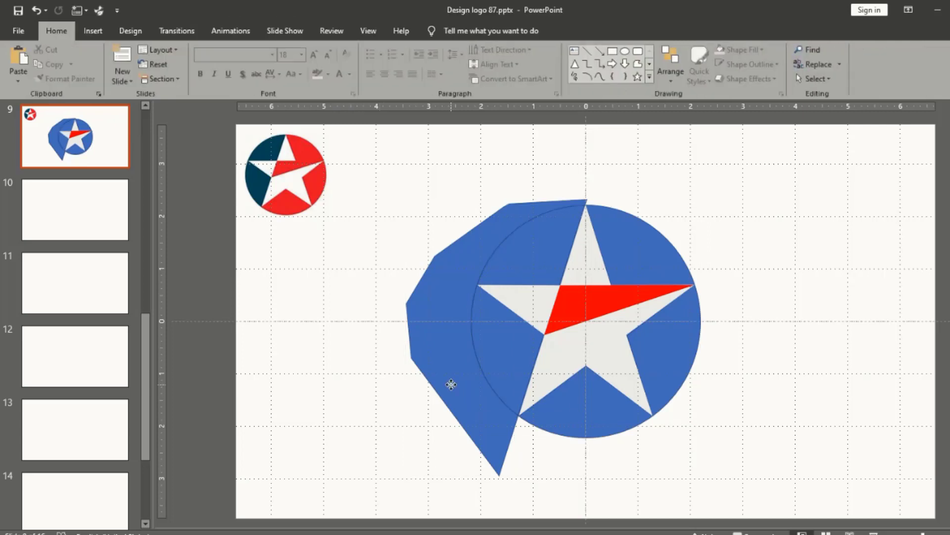
key(ctrl+z)
key(ctrl+z)
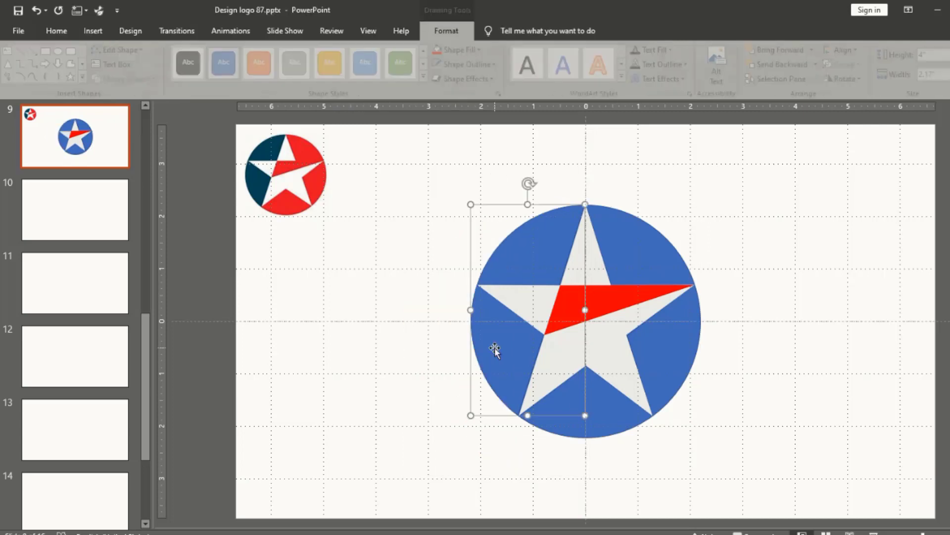
Step: Fill the circle's left piece with navy
click(483, 49)
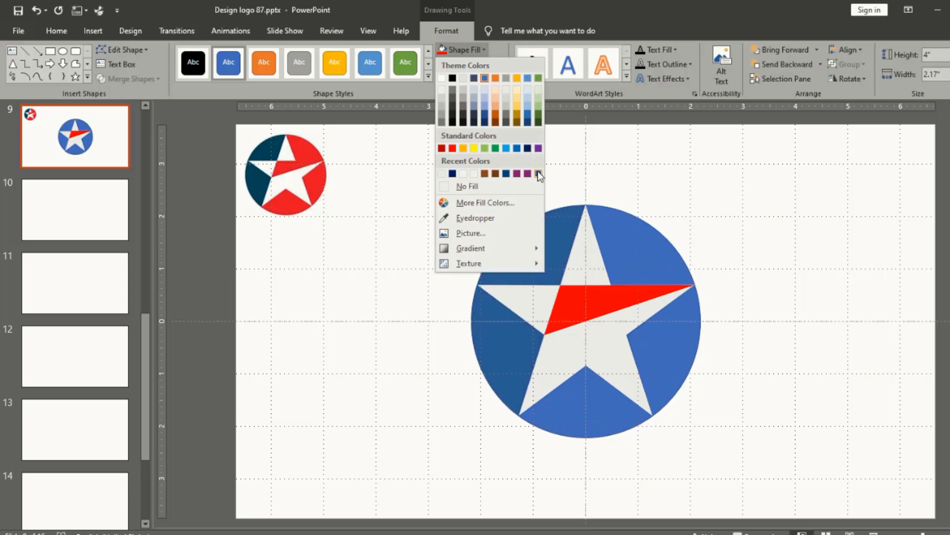
click(506, 173)
click(703, 231)
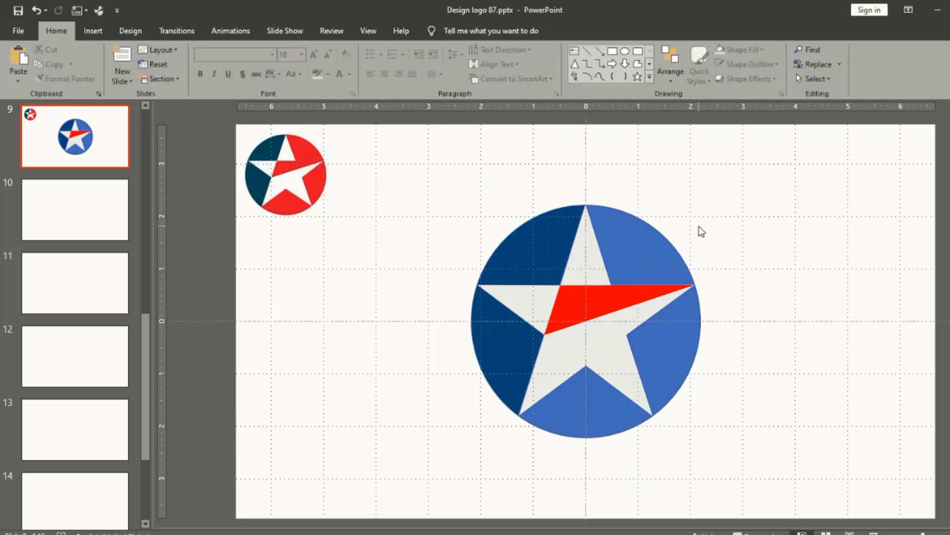
Step: Fill the circle's right piece with bright red
click(666, 236)
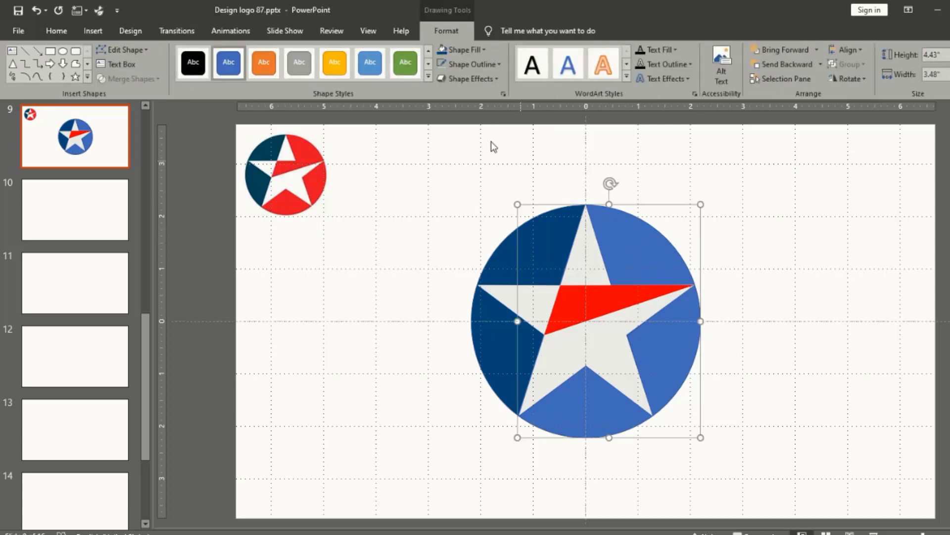
click(485, 50)
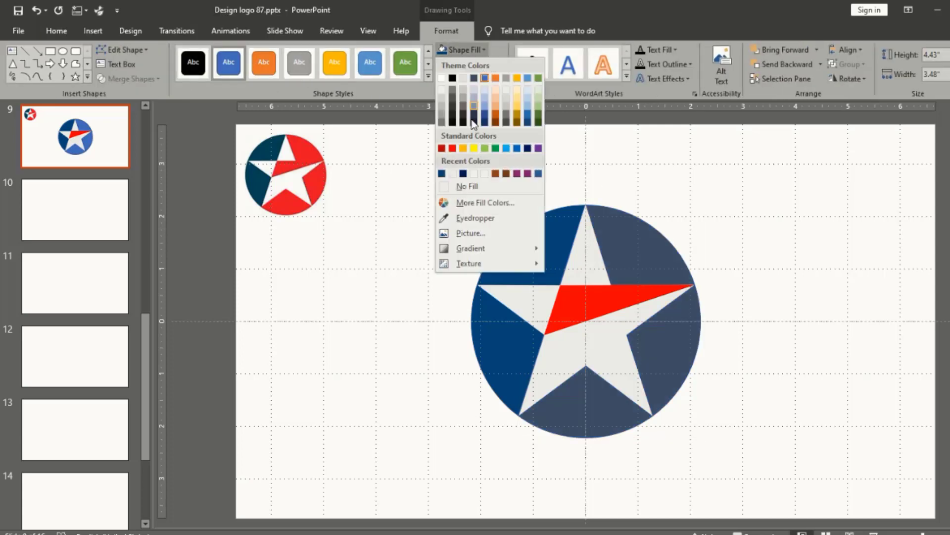
click(453, 149)
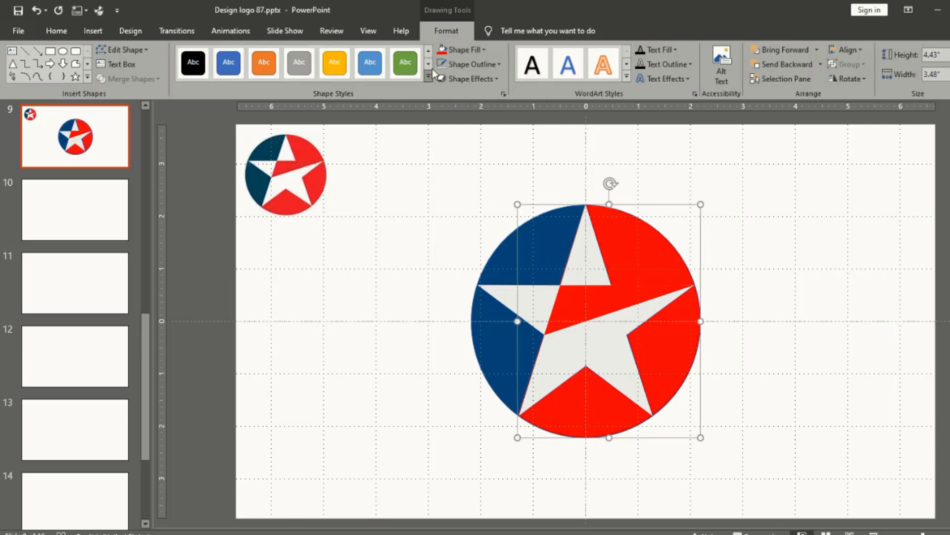
click(800, 302)
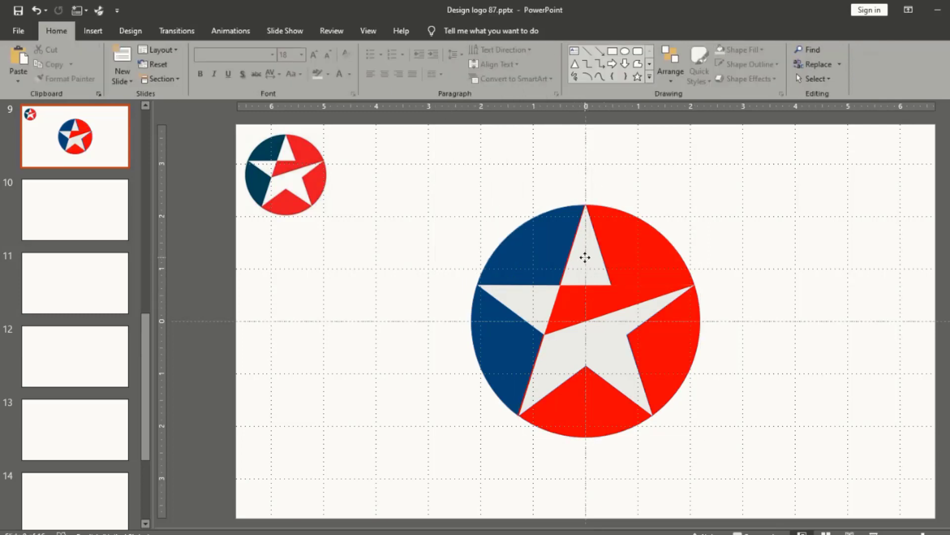
click(585, 260)
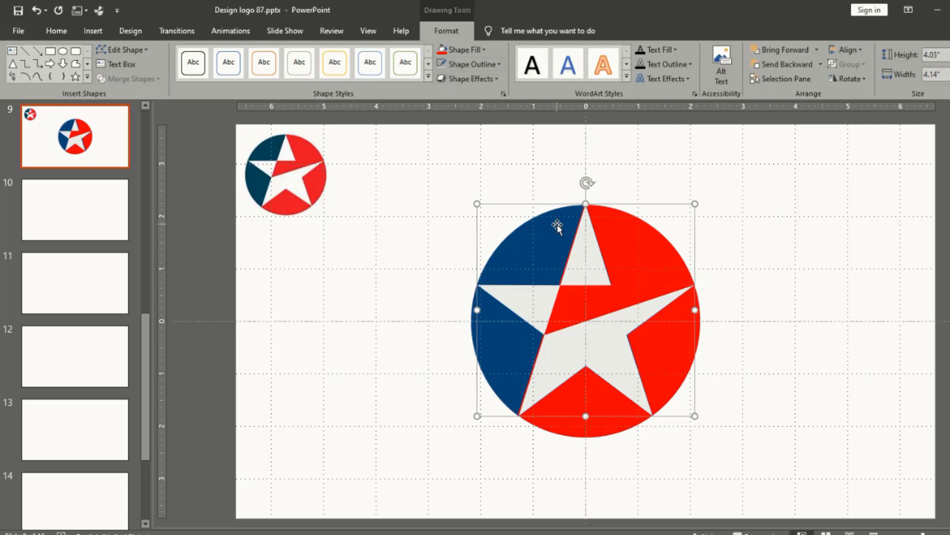
scroll(561, 230, up, 1)
scroll(562, 233, up, 2)
scroll(569, 245, up, 2)
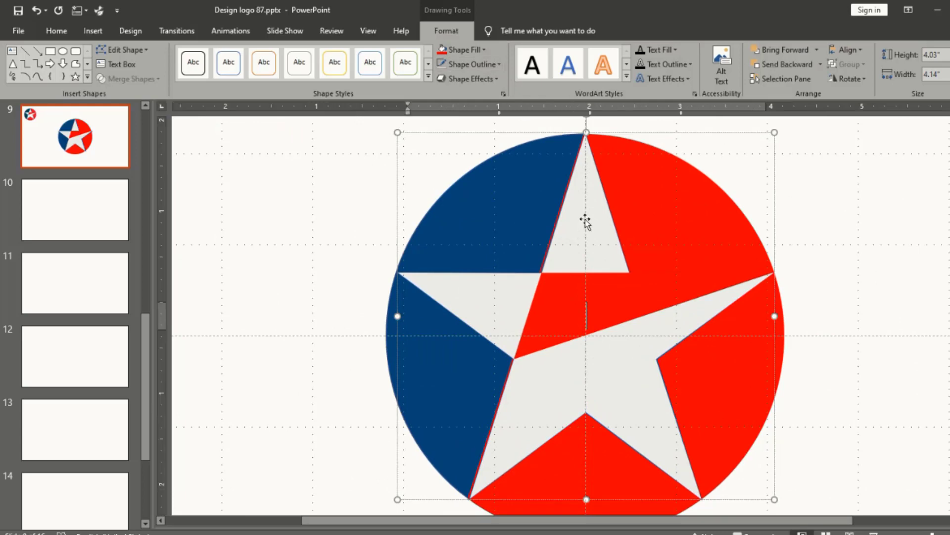
click(585, 291)
click(499, 291)
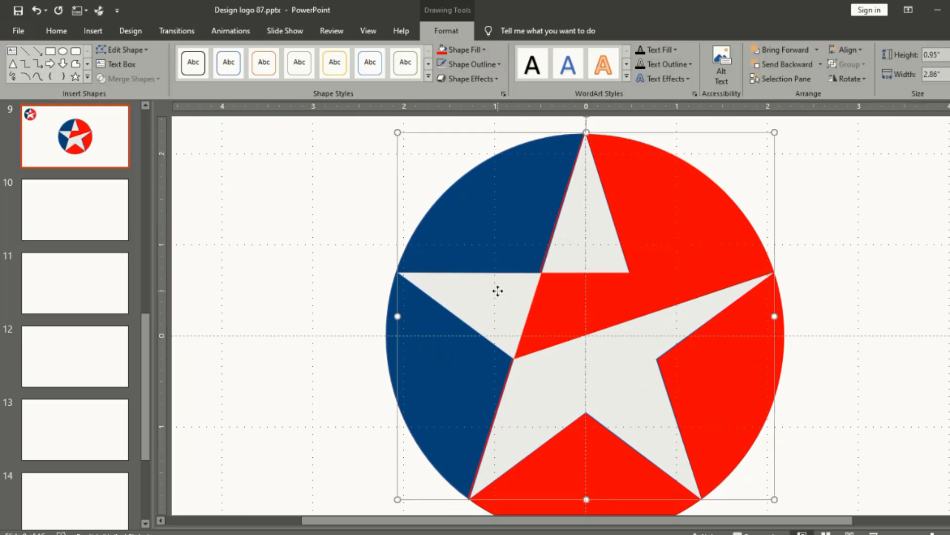
click(537, 200)
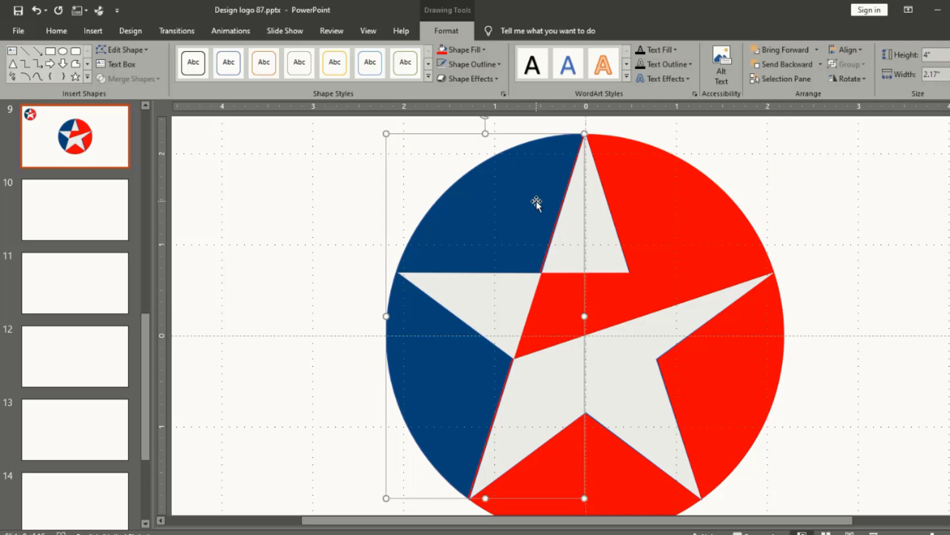
click(678, 198)
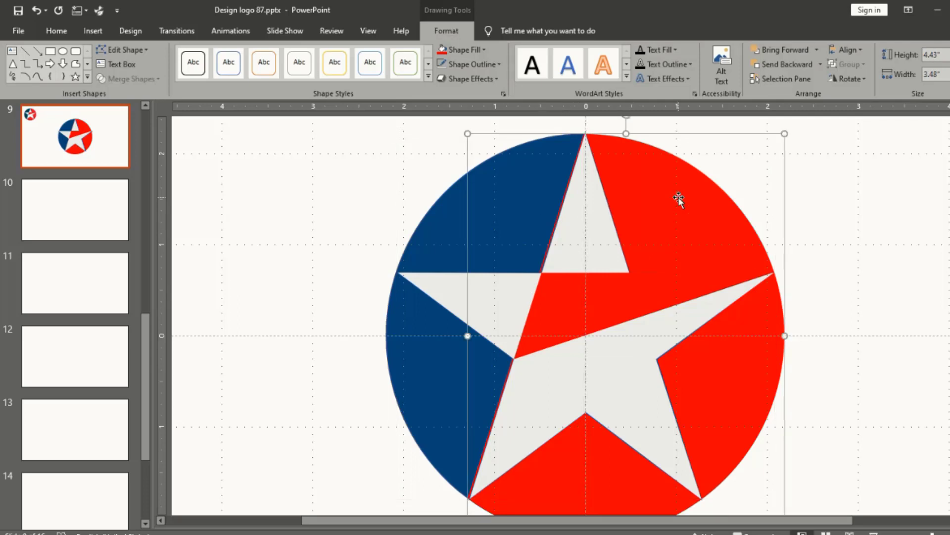
click(594, 213)
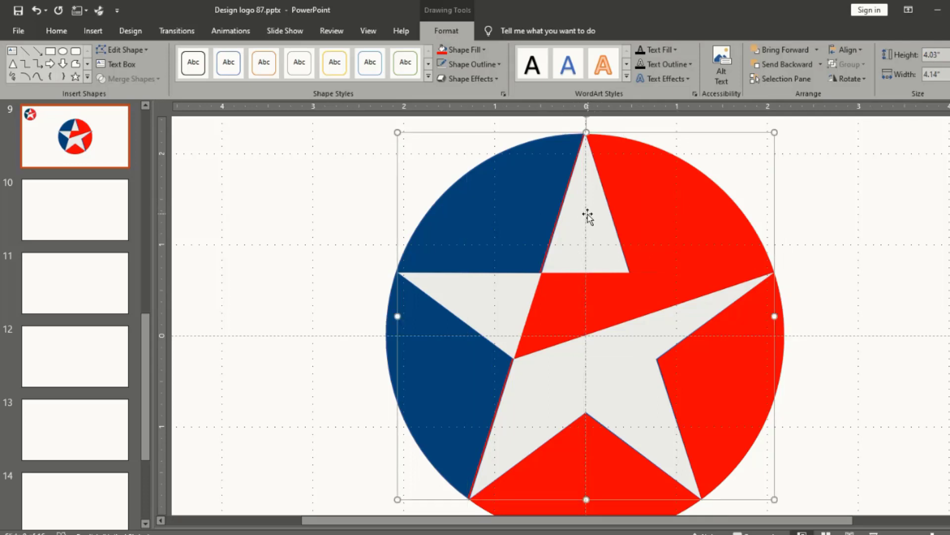
scroll(597, 217, down, 2)
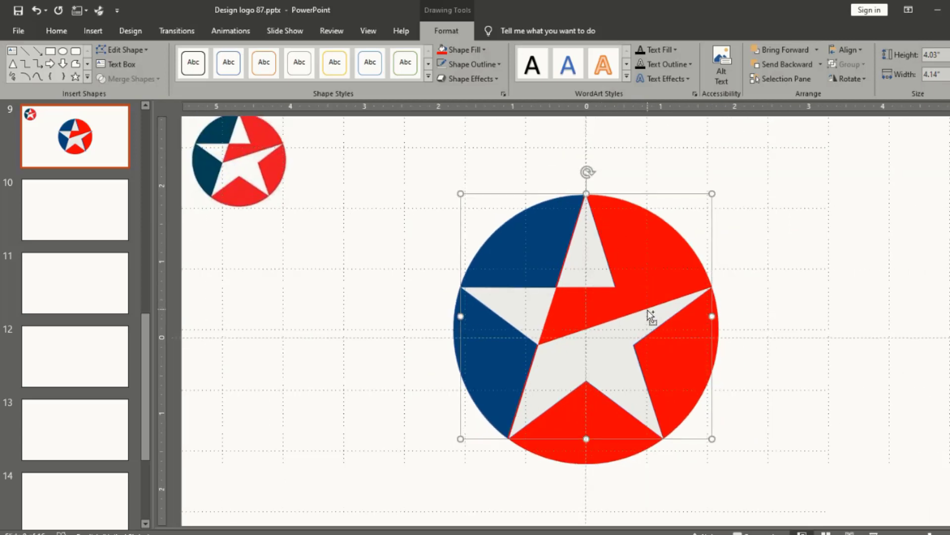
scroll(650, 316, up, 1)
Step: Move the white star and red wedge off to the right of the circle
click(635, 378)
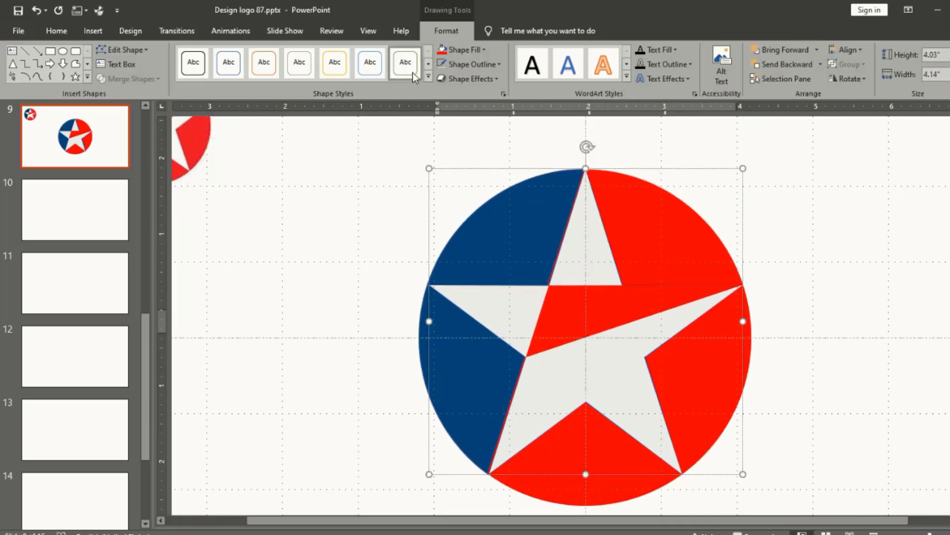
drag(653, 340, 716, 361)
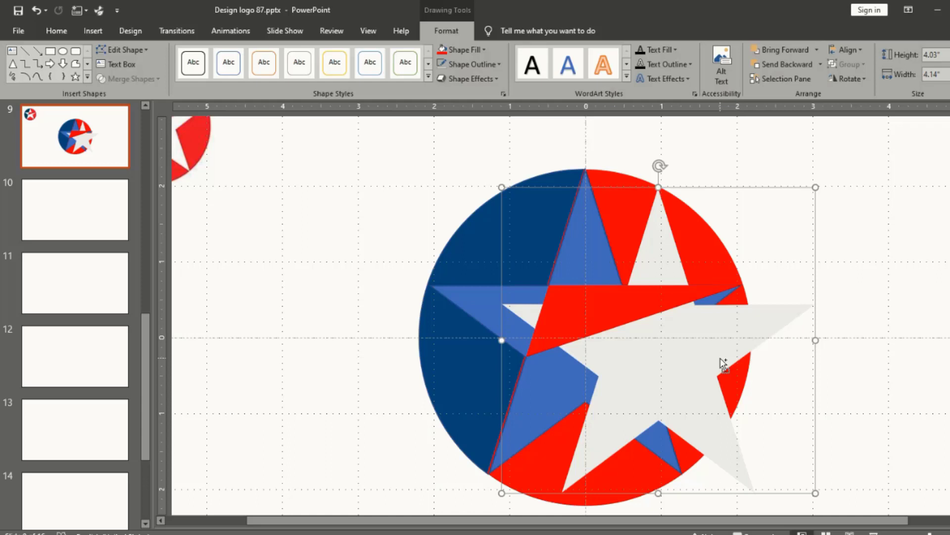
drag(467, 298, 308, 297)
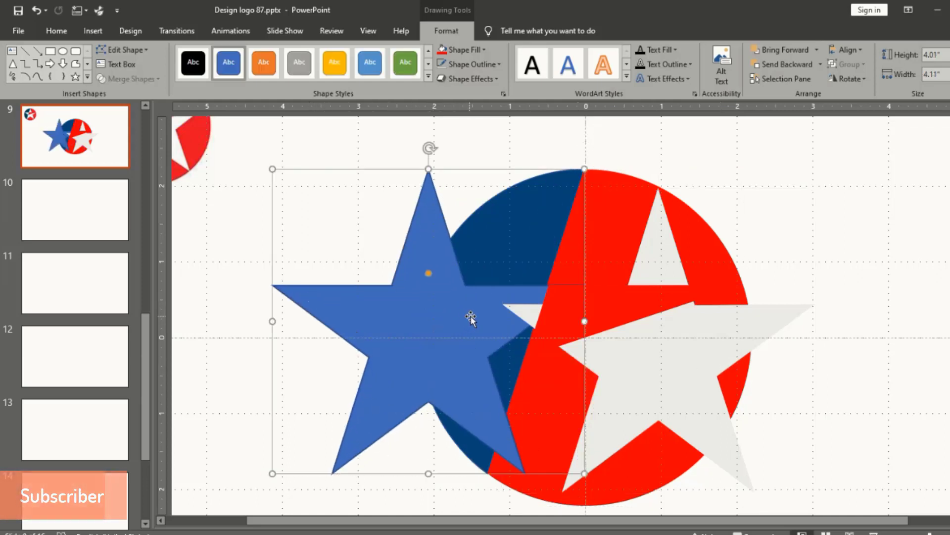
key(ctrl+z)
key(ctrl+z)
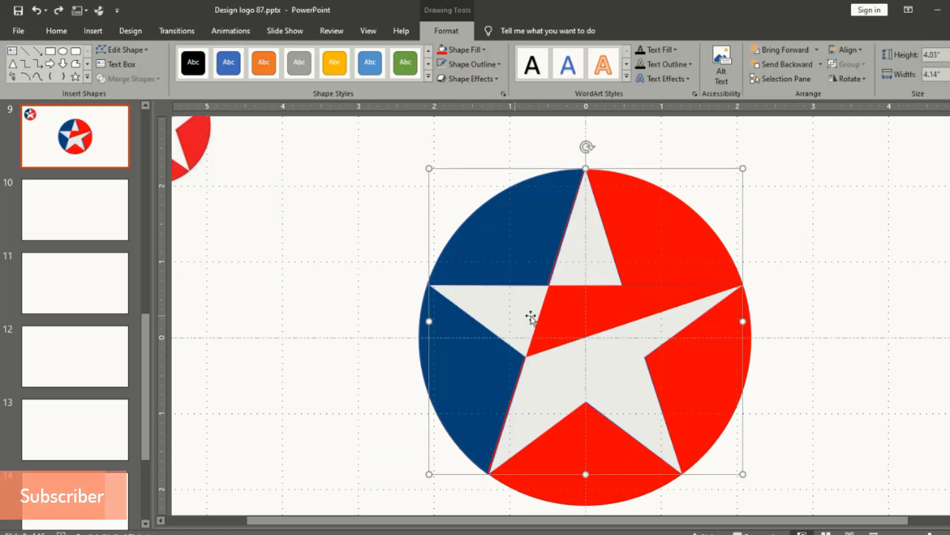
click(548, 315)
shift+click(510, 310)
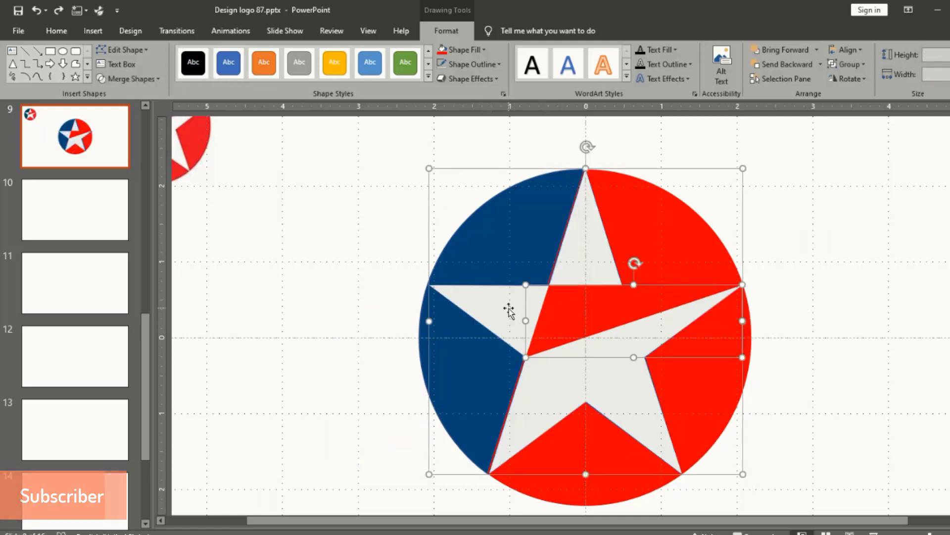
drag(509, 310, 719, 298)
Step: Delete the blue star and drag the large grey star onto the circle
click(570, 319)
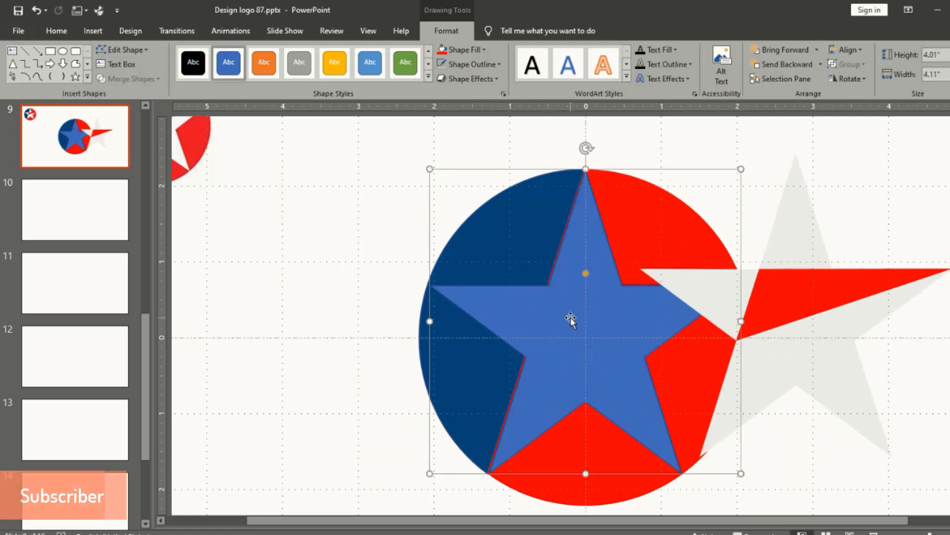
key(Delete)
click(745, 307)
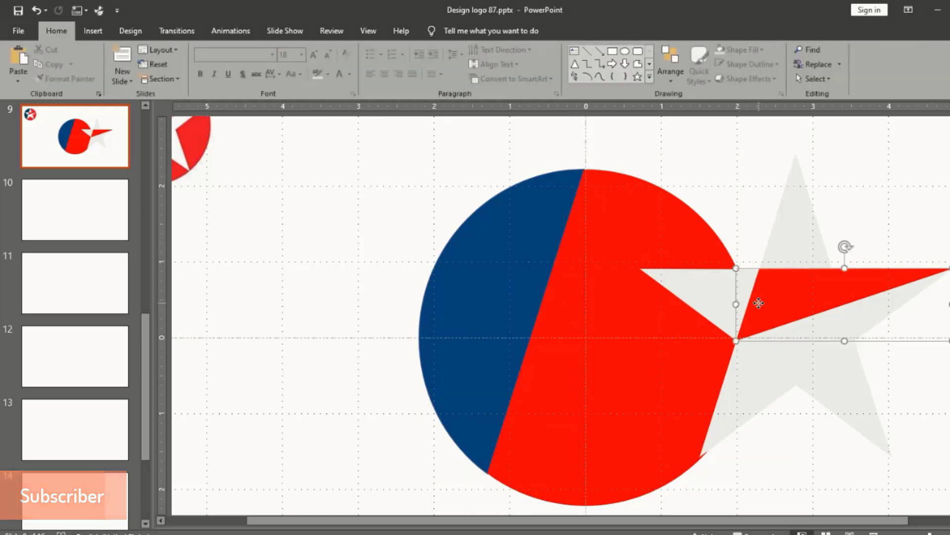
click(727, 293)
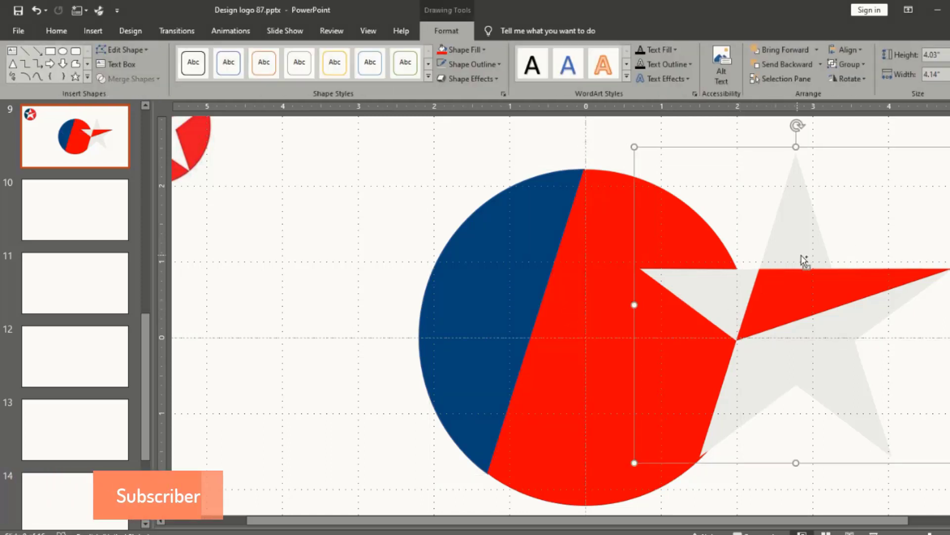
drag(803, 260, 604, 261)
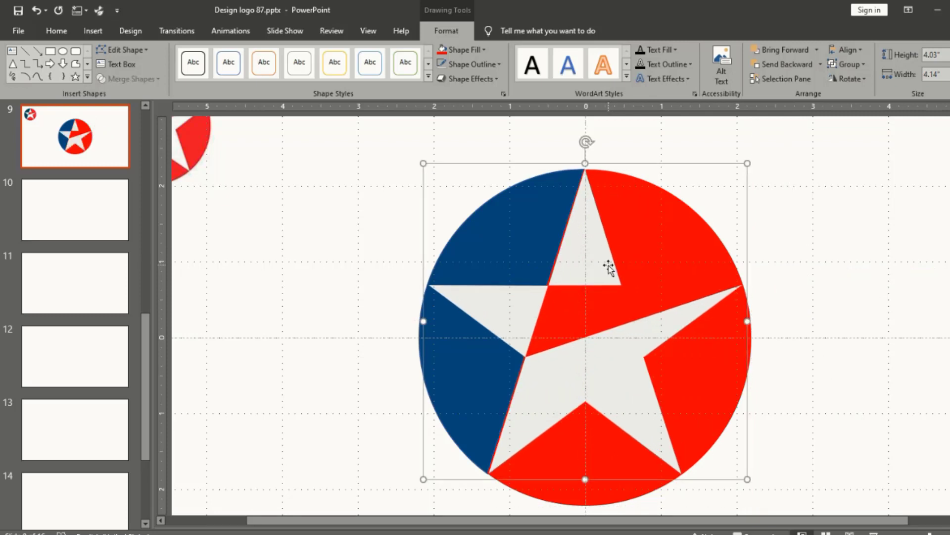
Step: Nudge the grey star with Ctrl+arrow keys until it fits the circle exactly
key(ctrl+Left)
key(ctrl+Down)
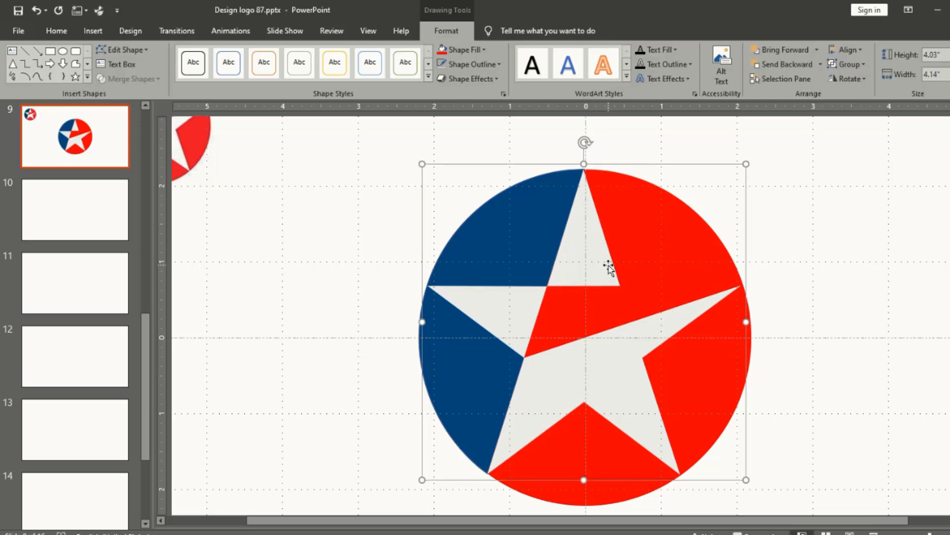
key(ctrl+Down)
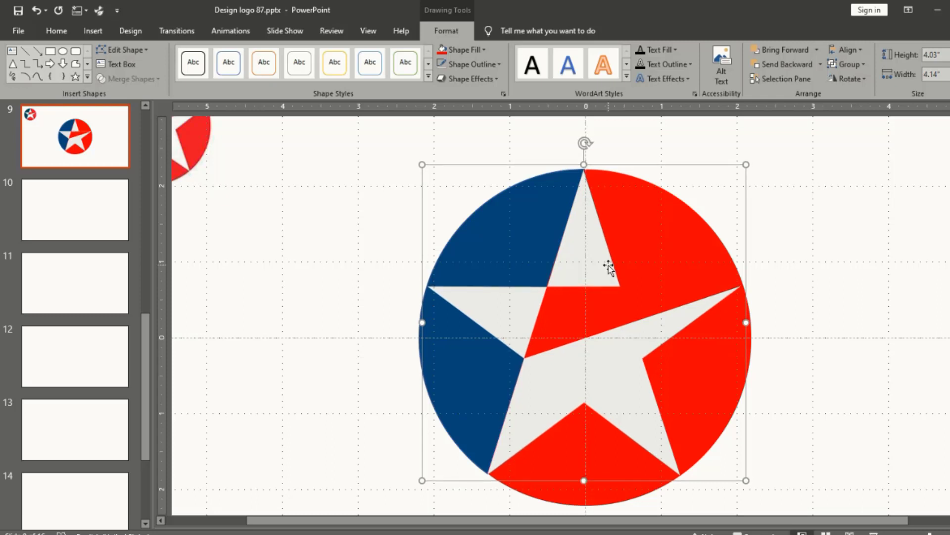
key(ctrl+Left)
click(865, 265)
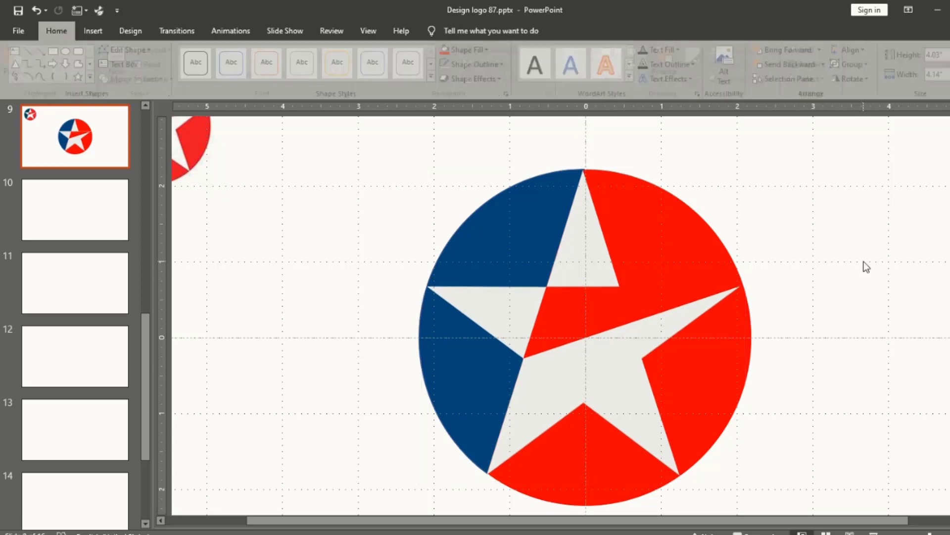
click(596, 246)
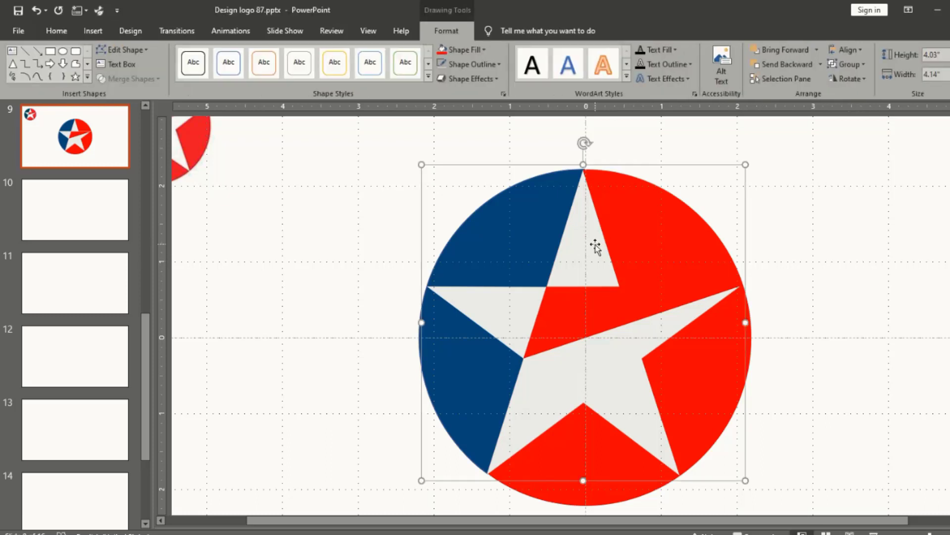
key(ctrl+Right)
key(ctrl+Right)
key(ctrl+Right)
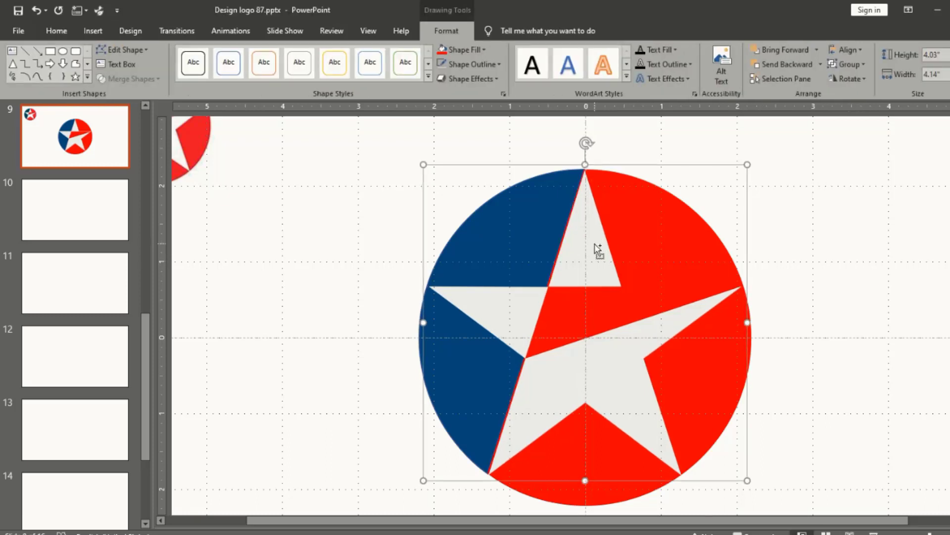
key(ctrl+Up)
key(ctrl+Left)
key(ctrl+Left)
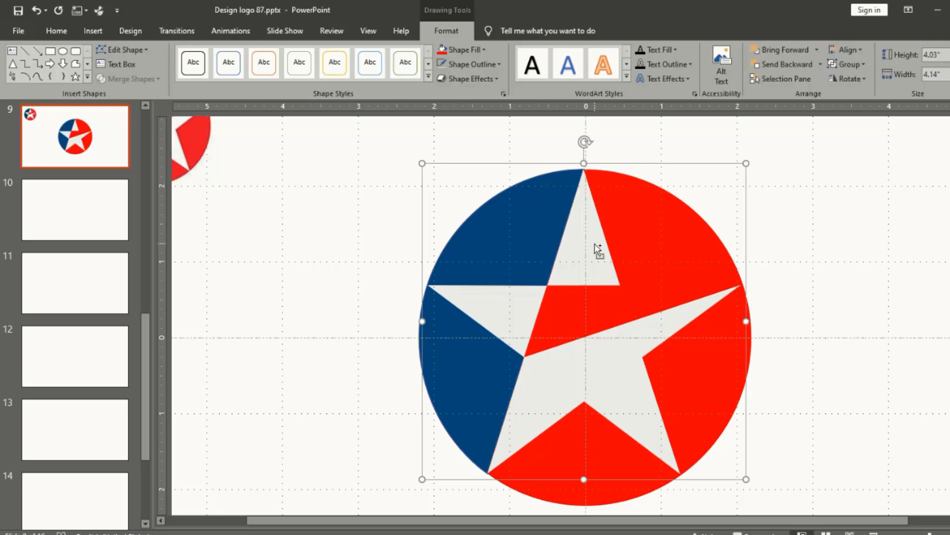
click(905, 320)
Step: Group all the logo shapes with Ctrl+G, shrink the group and centre it on slide 9
ctrl+scroll(904, 319, down, 3)
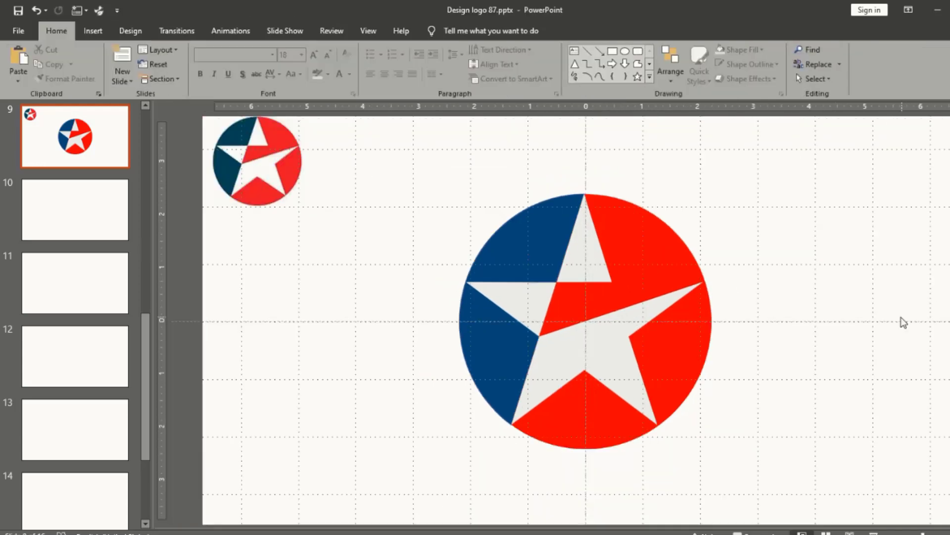
ctrl+scroll(736, 335, down, 2)
drag(759, 455, 408, 174)
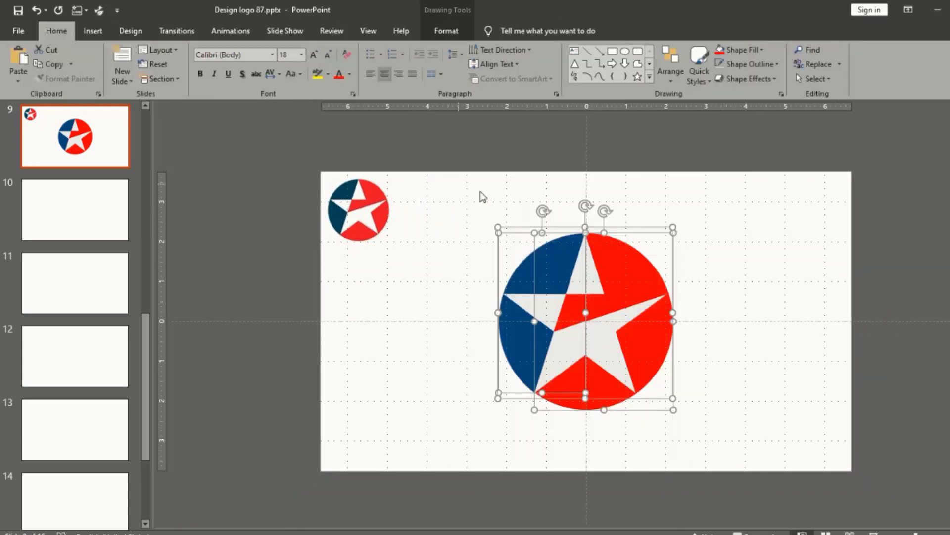
key(ctrl+g)
drag(674, 411, 632, 367)
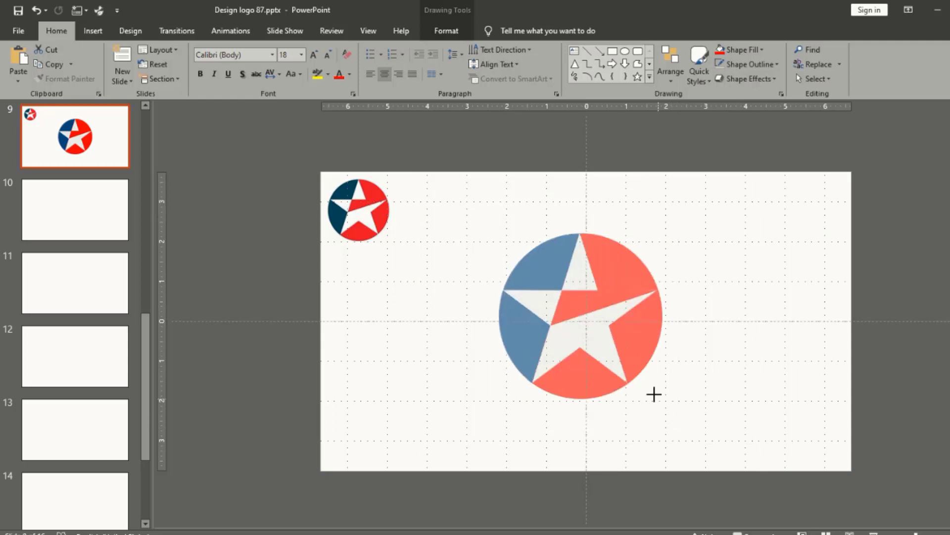
drag(615, 322, 639, 345)
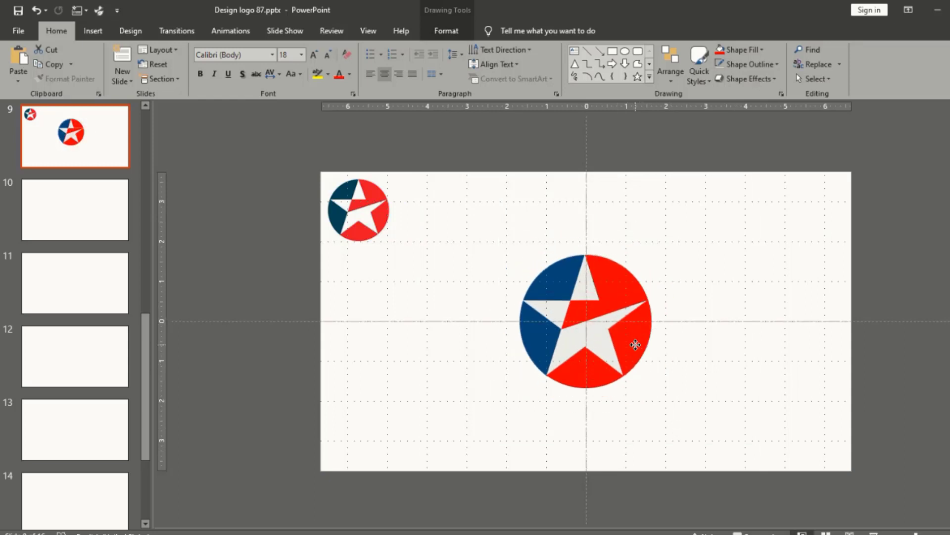
ctrl+scroll(665, 362, up, 1)
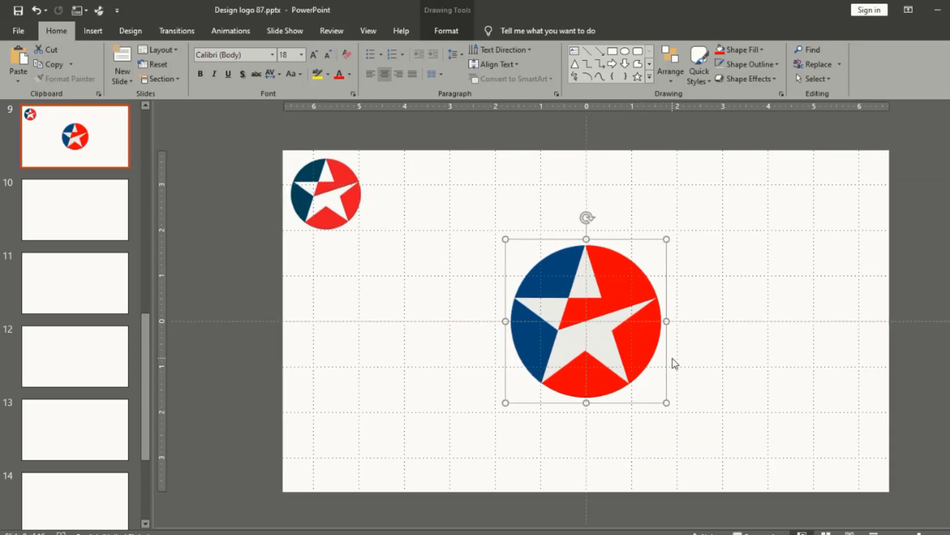
ctrl+scroll(673, 363, up, 1)
click(731, 271)
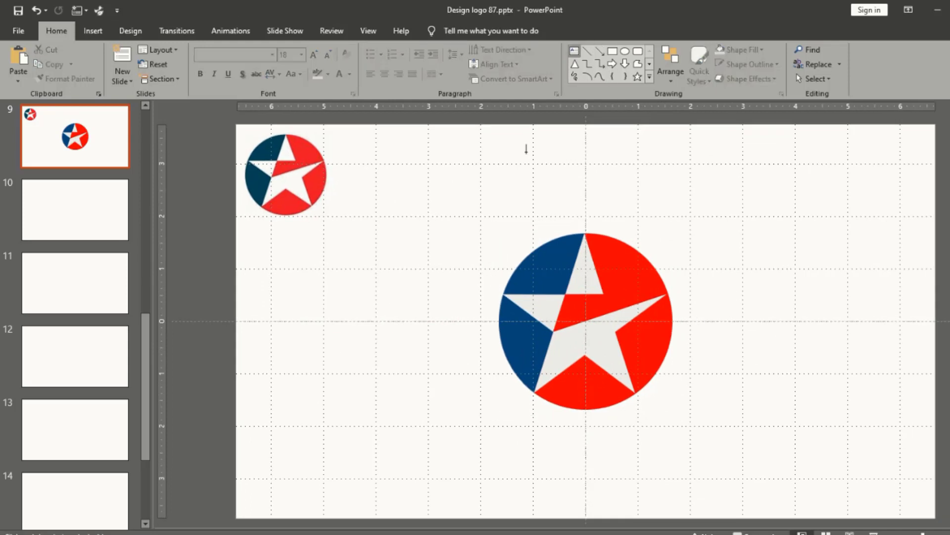
Step: Add a text box reading CALTEX, bold at 54 pt
click(435, 383)
text(CA)
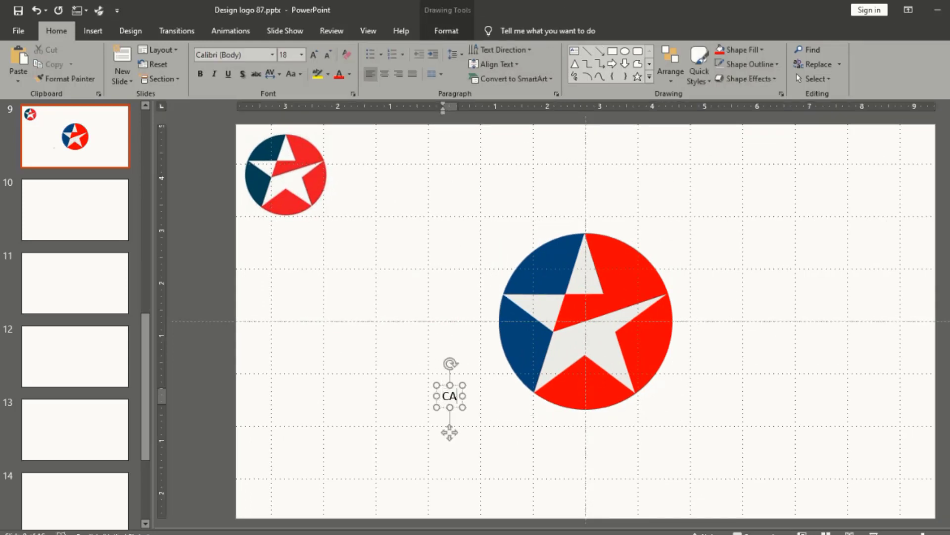
text(LTEX)
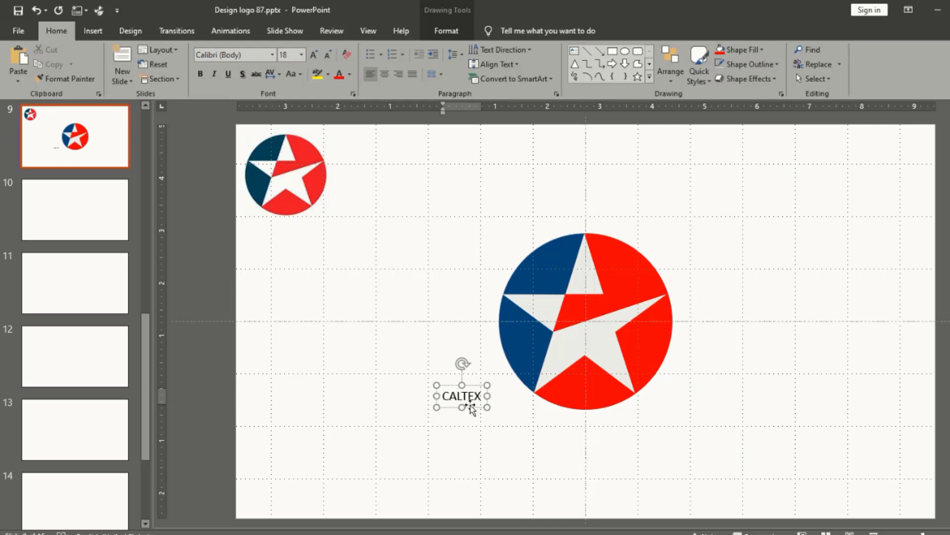
click(470, 407)
click(202, 75)
click(314, 55)
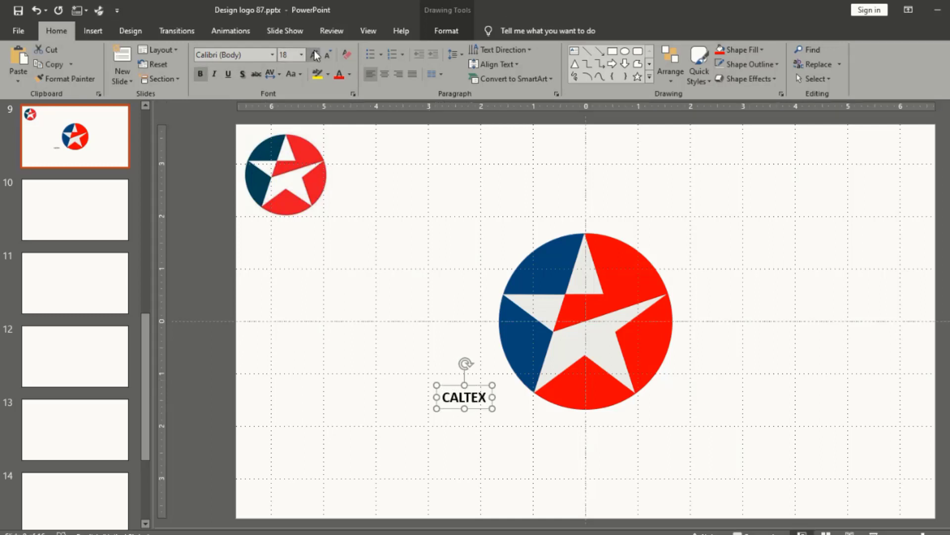
click(315, 55)
click(314, 54)
click(315, 54)
click(315, 55)
click(314, 55)
click(314, 55)
click(314, 54)
click(315, 54)
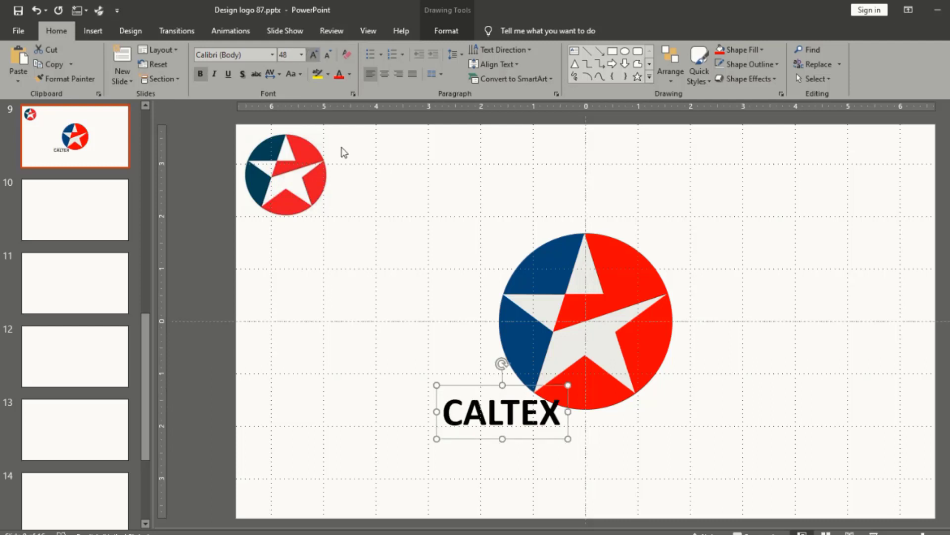
Step: Move CALTEX just below the circle and colour it blue
drag(509, 442, 598, 461)
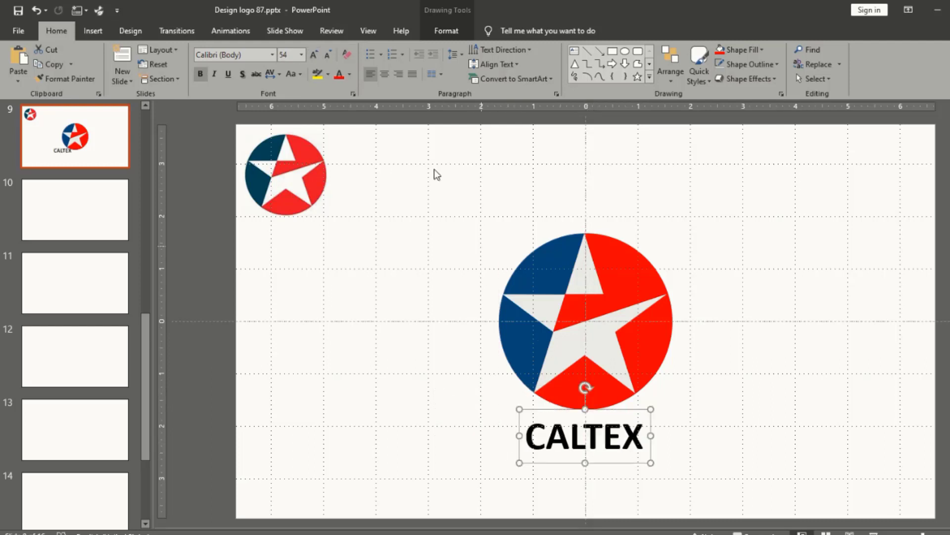
click(339, 75)
click(350, 74)
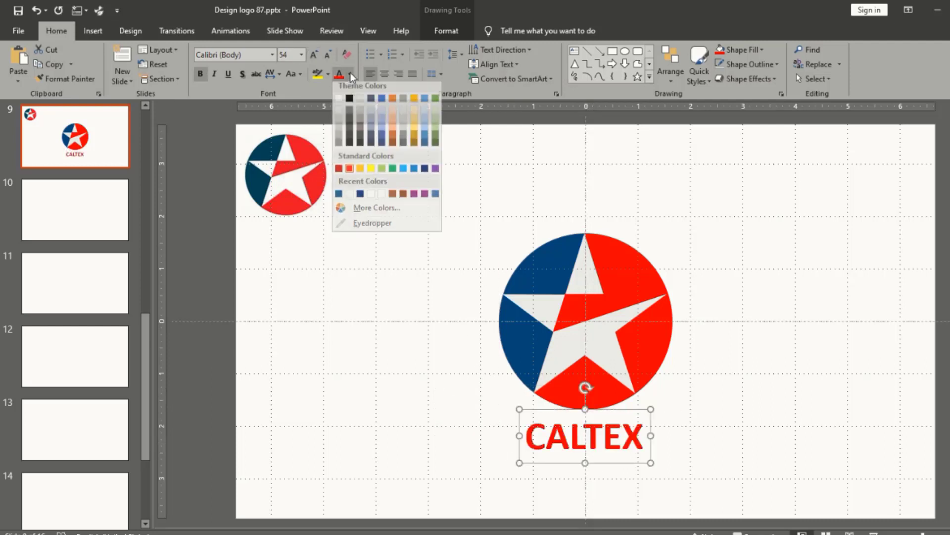
click(414, 173)
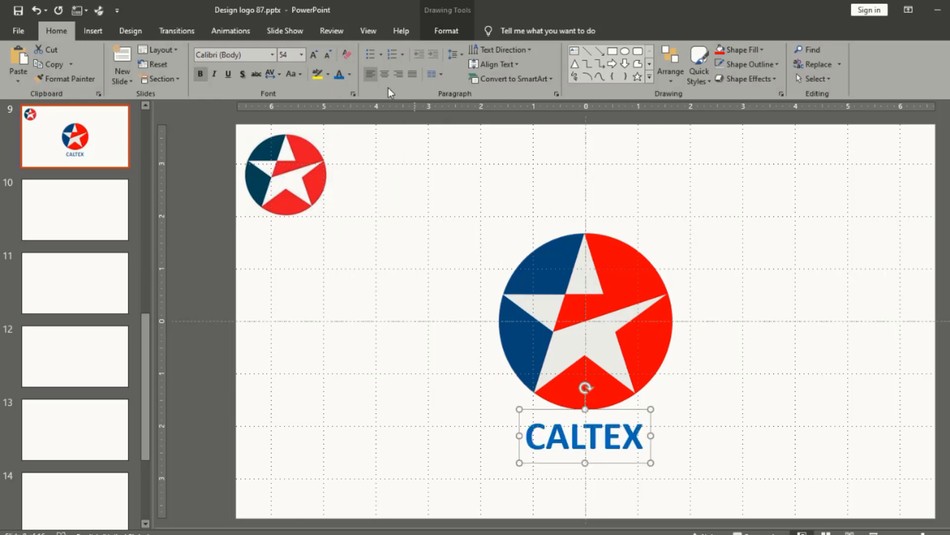
Step: Recolour the CALTEX text dark navy blue and select it together with the logo
click(349, 75)
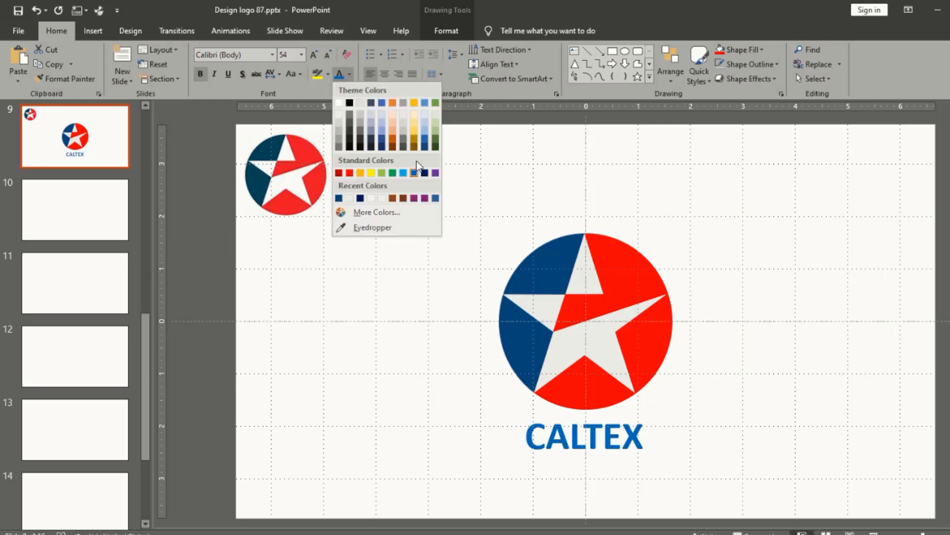
click(426, 149)
click(584, 386)
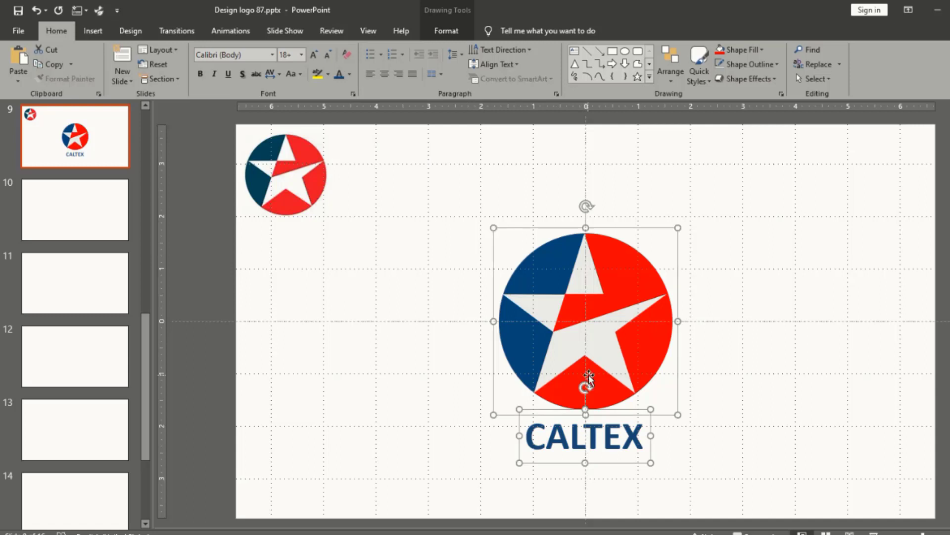
Step: Apply the Fly In animation to the logo and preview it in the slide show
click(171, 30)
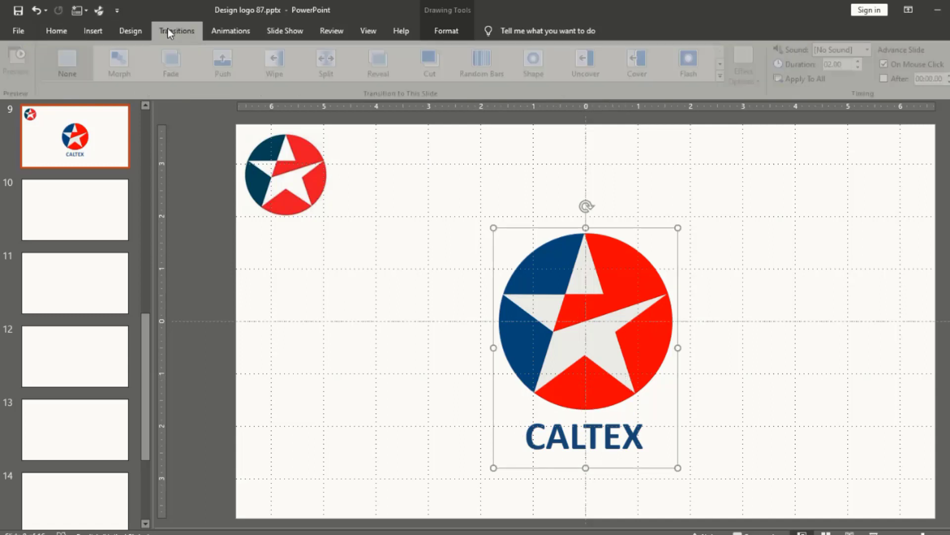
click(232, 32)
click(232, 59)
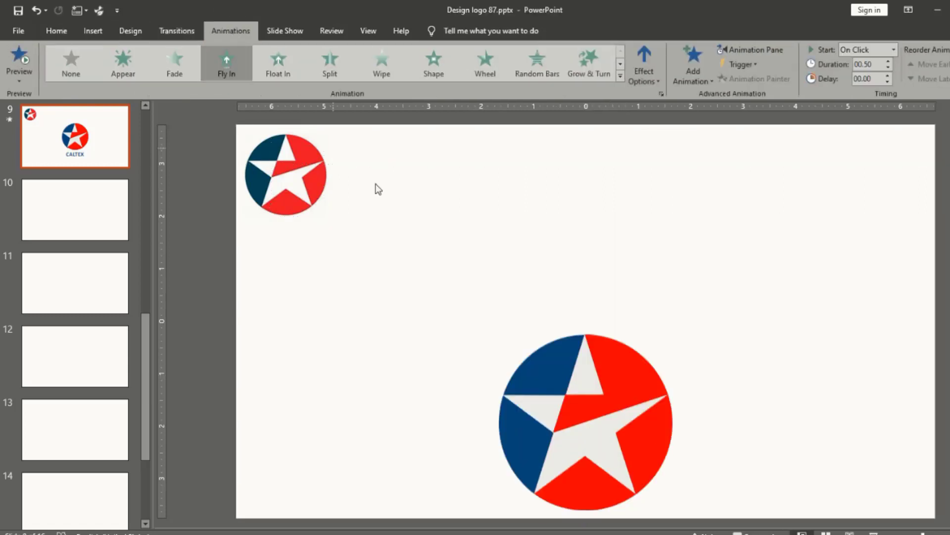
click(873, 532)
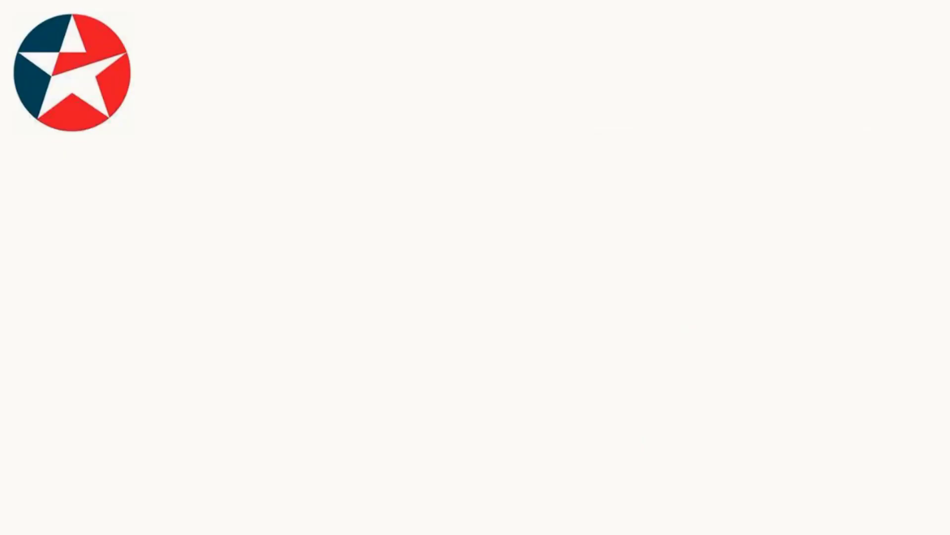
click(873, 532)
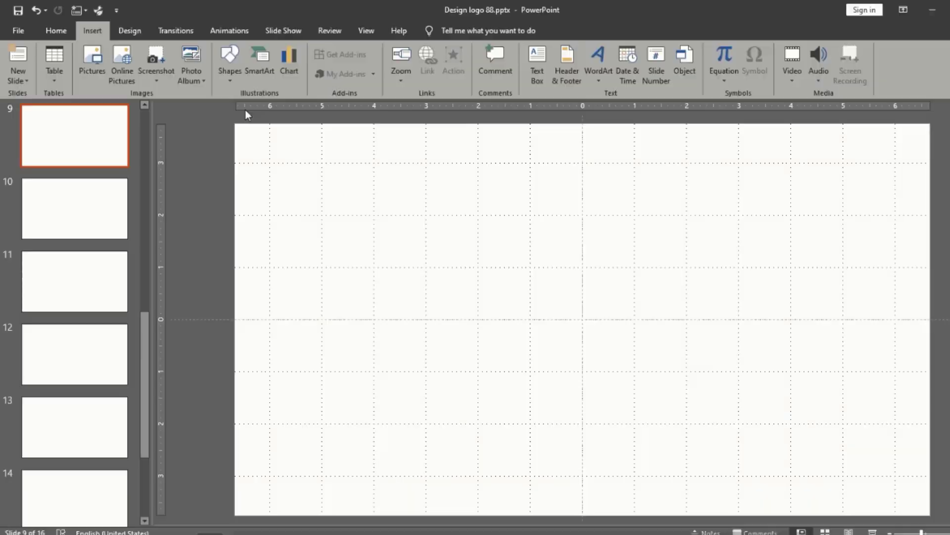
Step: Draw a circle near the slide centre, fill it red, and shrink it slightly
click(230, 79)
click(278, 111)
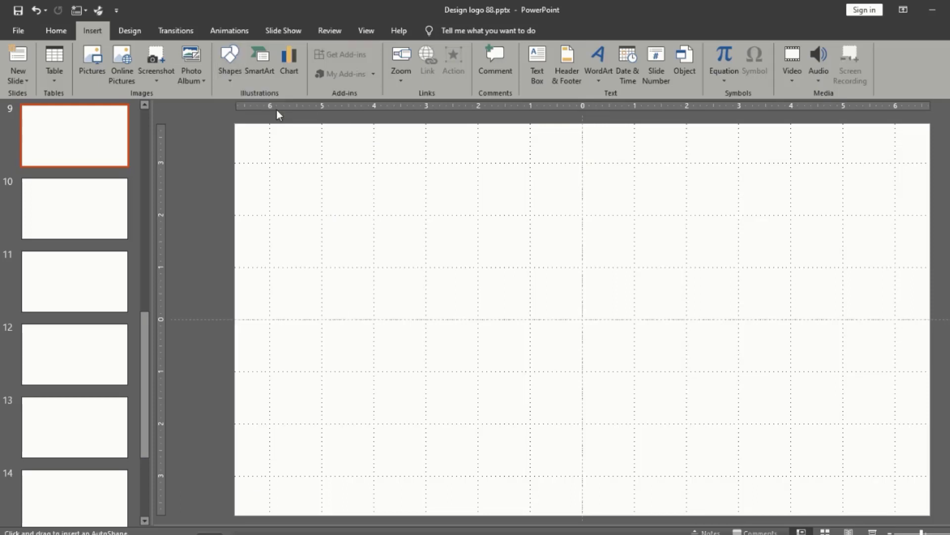
mouse_move(380, 180)
mouse_down()
mouse_move(411, 214)
mouse_move(573, 310)
mouse_move(598, 301)
mouse_up()
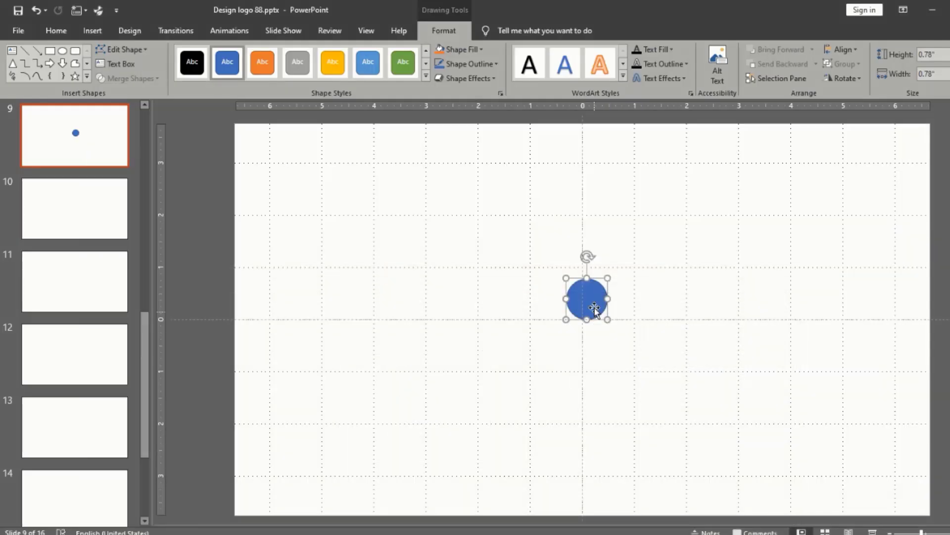
mouse_move(589, 297)
mouse_down()
mouse_move(602, 296)
mouse_move(608, 310)
mouse_up()
scroll(602, 296, up, 1)
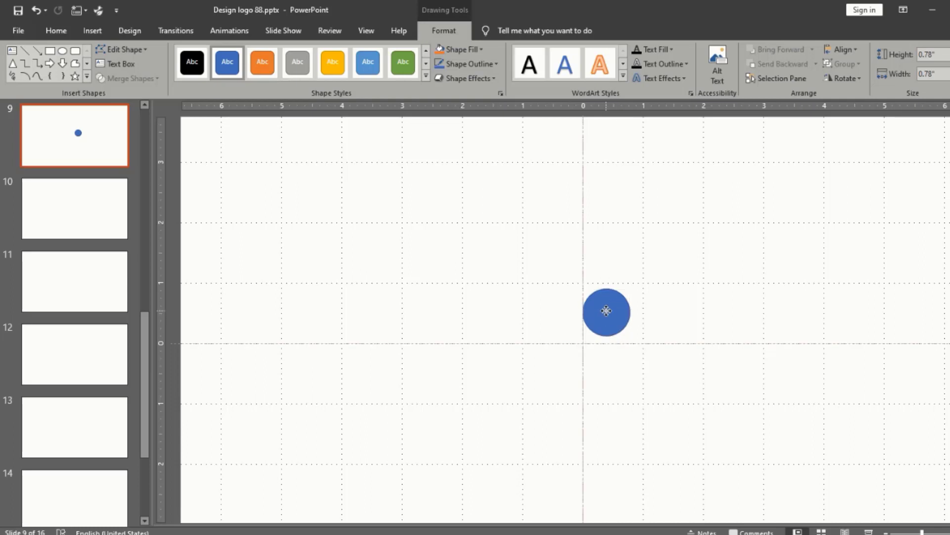
click(482, 48)
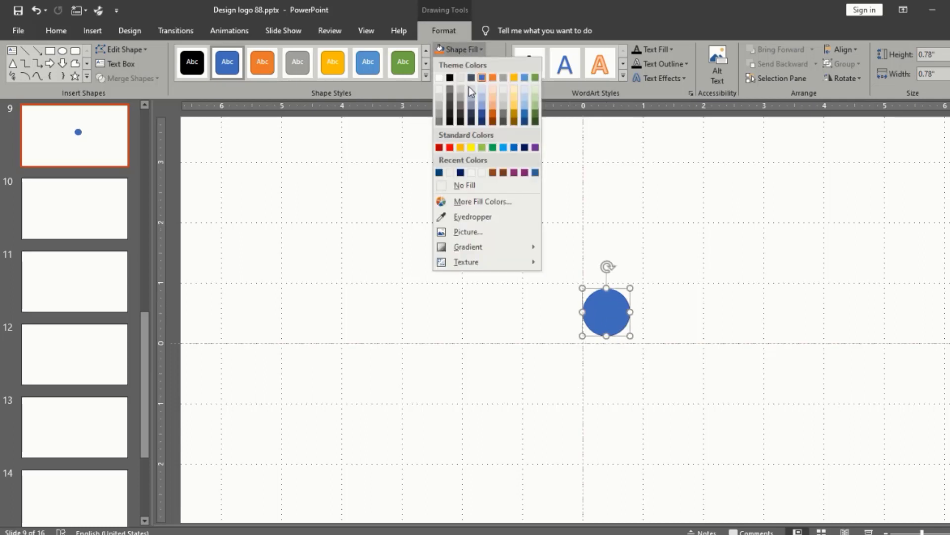
click(449, 148)
click(569, 307)
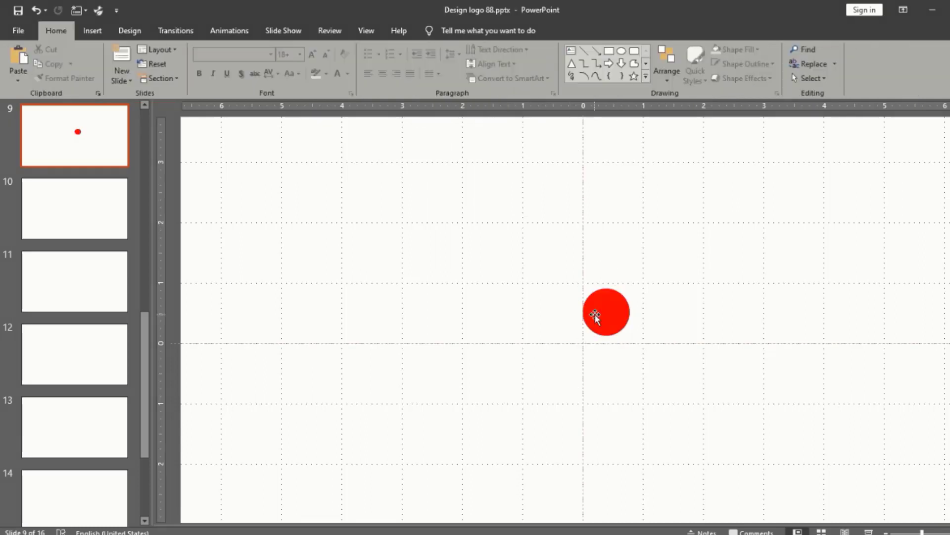
click(601, 317)
drag(630, 335, 627, 332)
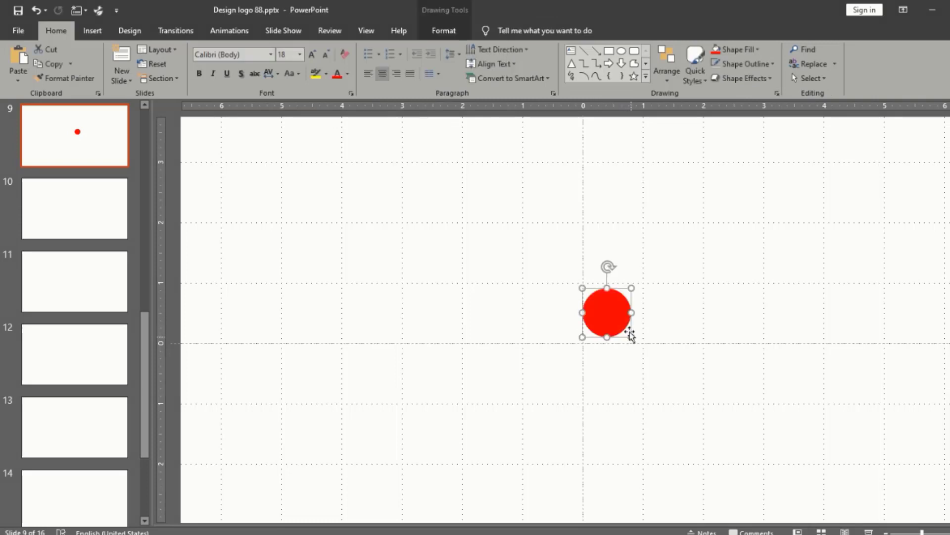
Step: Copy the red circle to its left and fill the copy orange
mouse_move(618, 312)
mouse_down()
mouse_move(623, 318)
mouse_move(564, 316)
mouse_up()
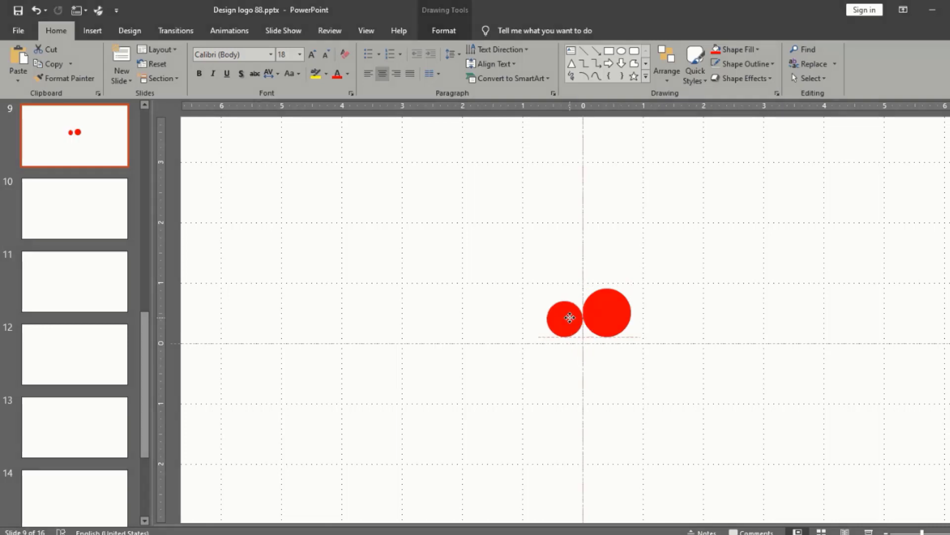
click(443, 31)
click(476, 49)
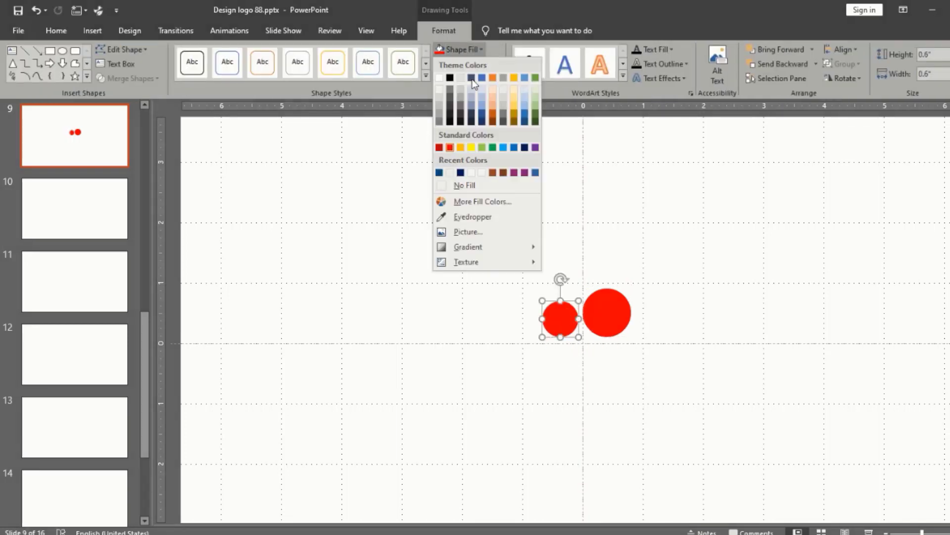
click(461, 145)
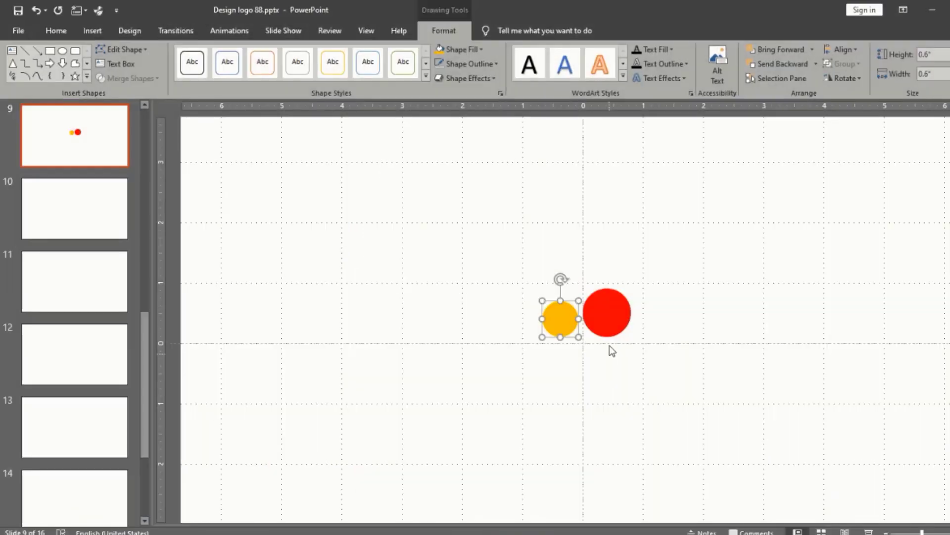
Step: Duplicate a small circle under the big orange one and colour it purple
scroll(611, 342, up, 2)
mouse_move(591, 315)
mouse_down()
mouse_move(531, 334)
mouse_move(516, 327)
mouse_move(605, 353)
mouse_up()
scroll(605, 353, up, 1)
mouse_move(583, 319)
mouse_down()
mouse_move(556, 327)
mouse_move(562, 331)
mouse_move(554, 324)
mouse_up()
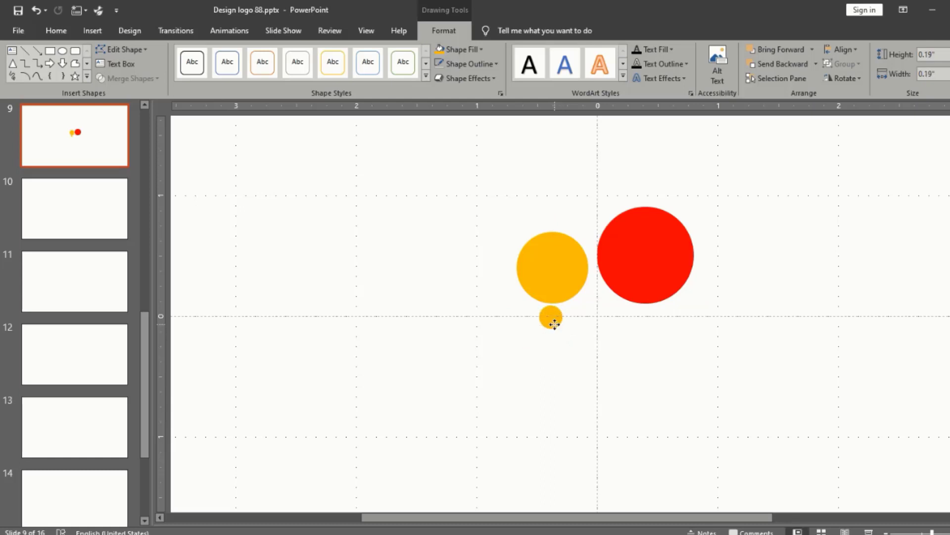
click(482, 50)
click(490, 140)
Step: Copy another small dot out to the right and colour it blue
drag(593, 305, 632, 316)
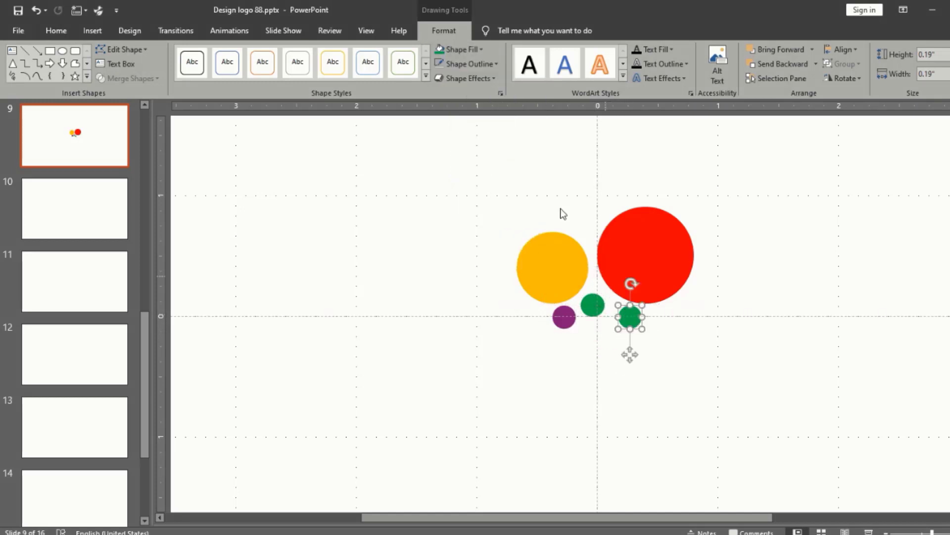
click(479, 49)
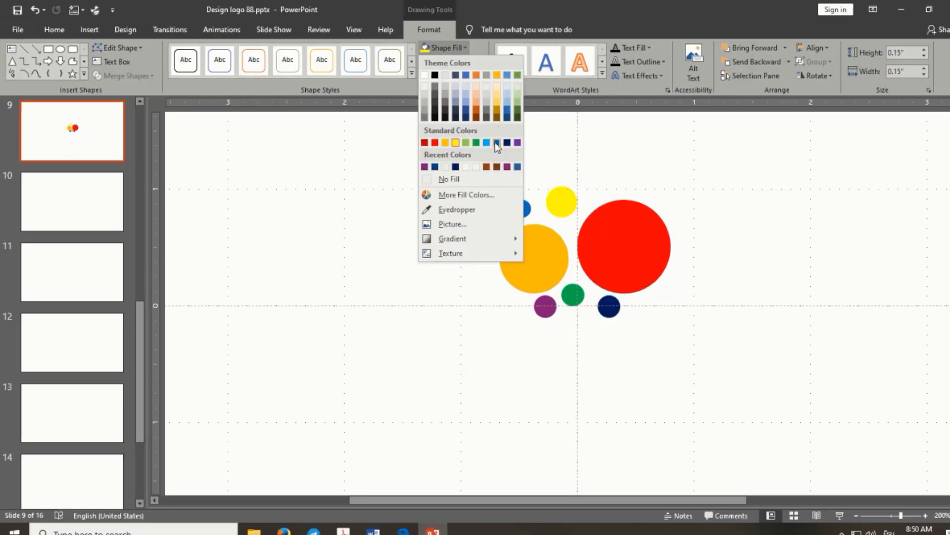
click(497, 149)
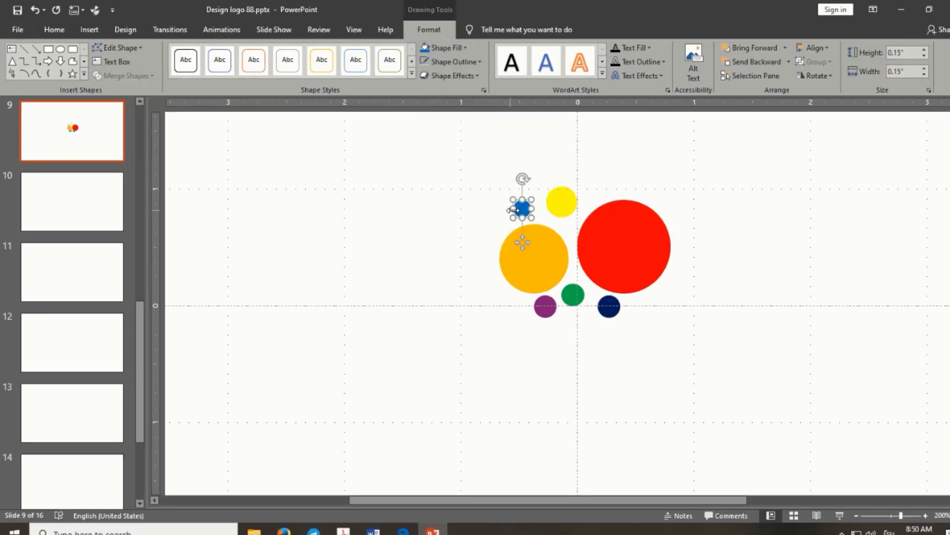
drag(521, 209, 525, 209)
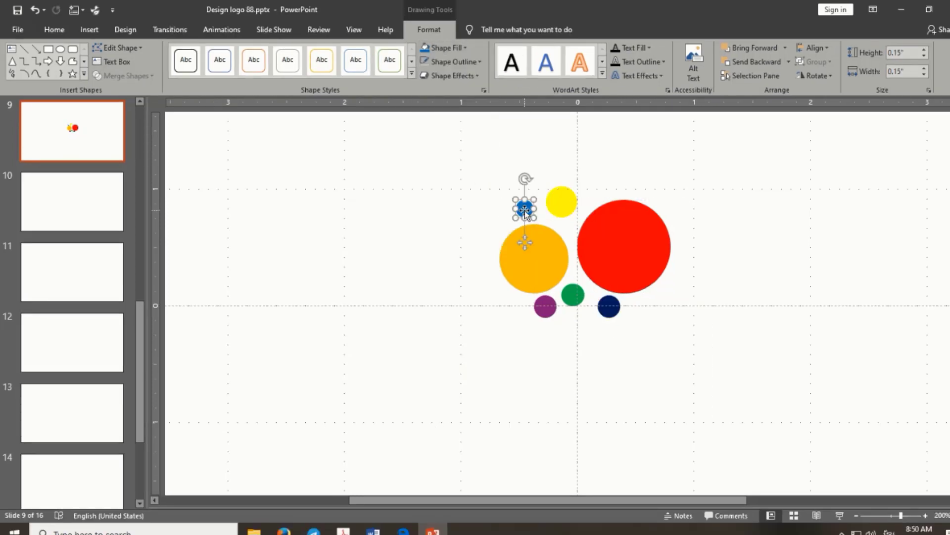
click(505, 318)
ctrl+scroll(614, 317, down, 5)
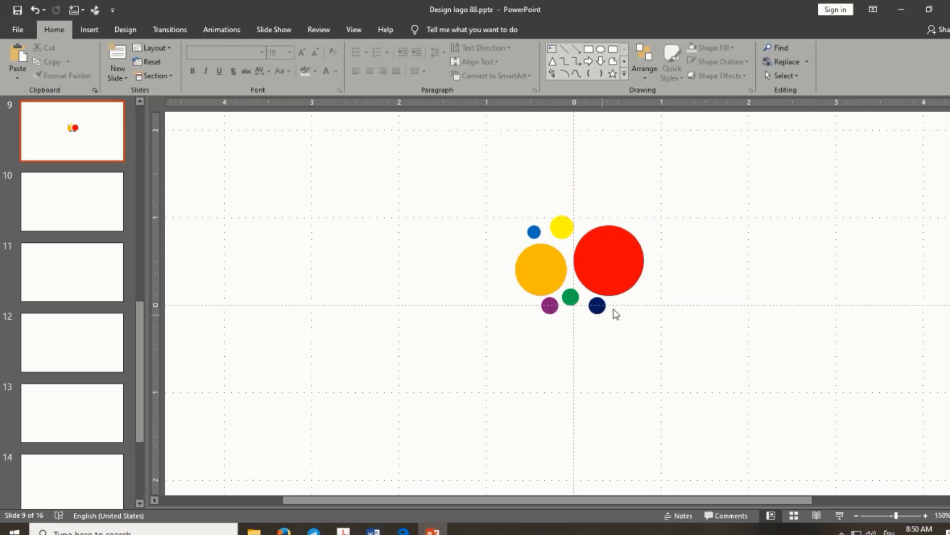
Step: Draw a fully rounded blue pill bar under the circles, thin it, and duplicate it leftward
click(614, 50)
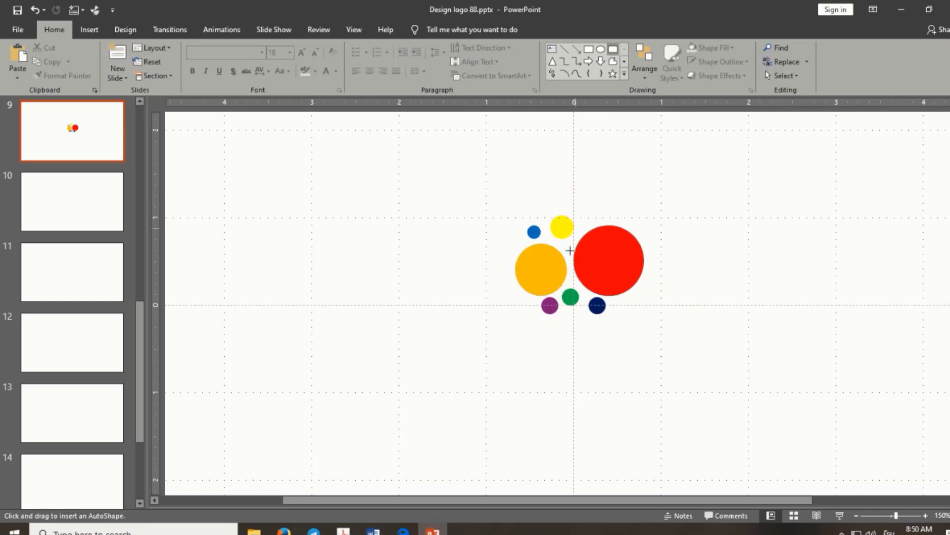
drag(526, 317, 665, 356)
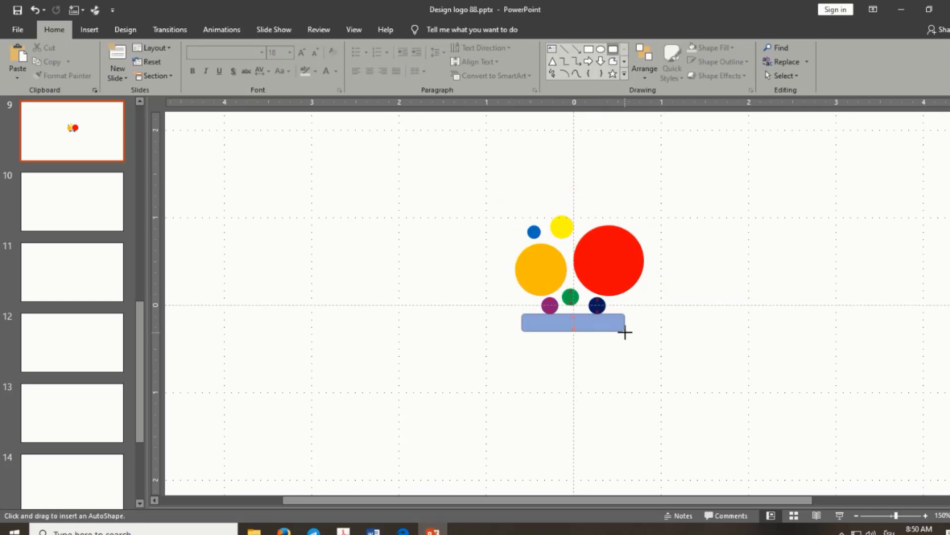
drag(529, 315, 591, 346)
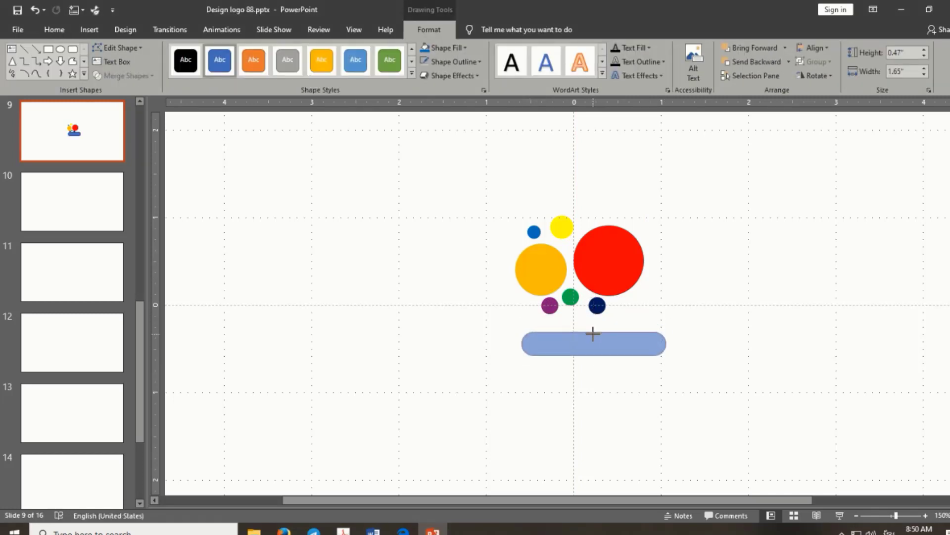
drag(594, 314, 594, 332)
drag(665, 343, 608, 328)
click(626, 382)
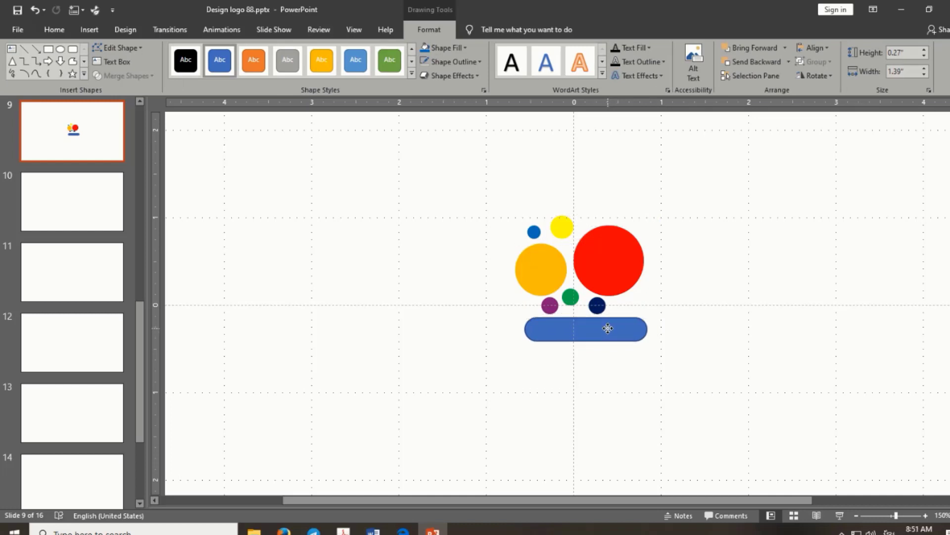
click(584, 363)
click(582, 339)
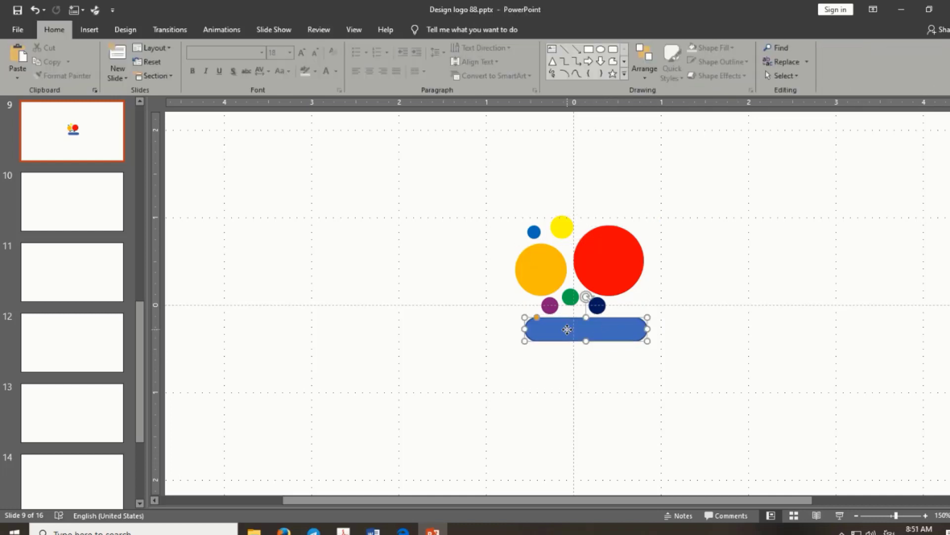
drag(582, 340, 457, 325)
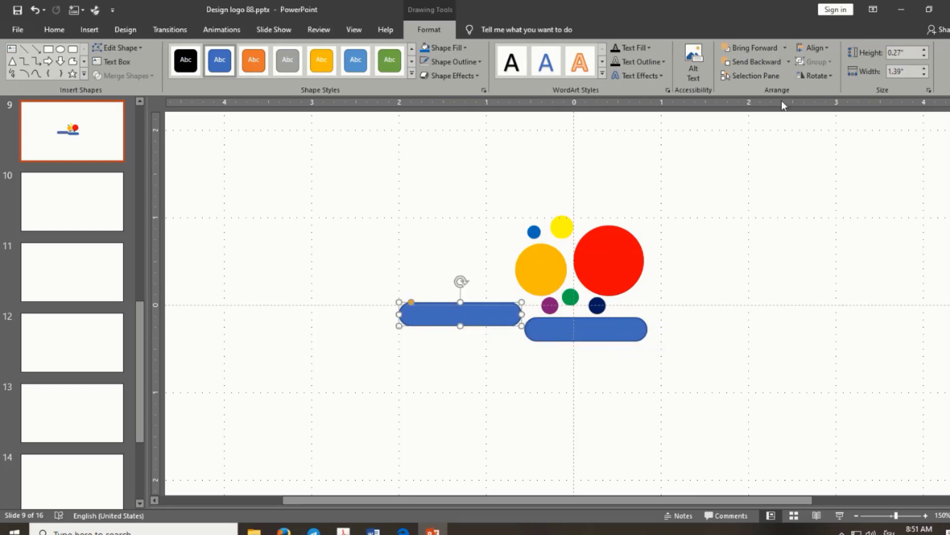
Step: Scale the left bar's height to 102% and drag it level with the right bar
click(812, 73)
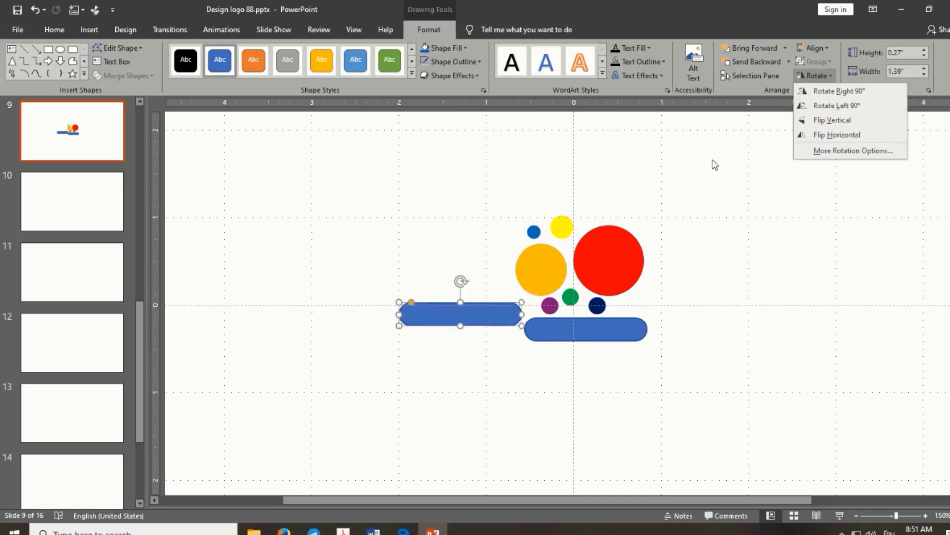
click(809, 149)
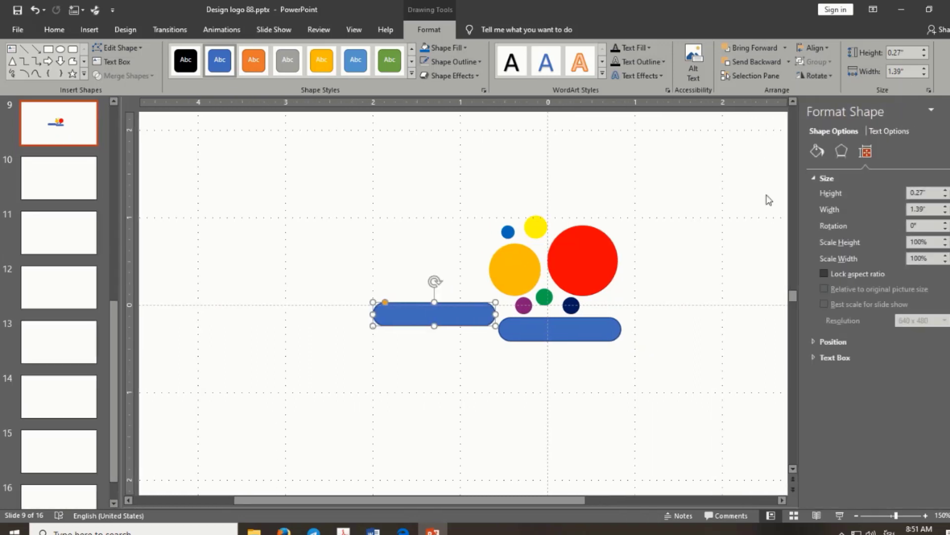
click(946, 239)
click(947, 110)
mouse_move(487, 318)
mouse_down()
mouse_move(486, 335)
mouse_move(477, 330)
mouse_up()
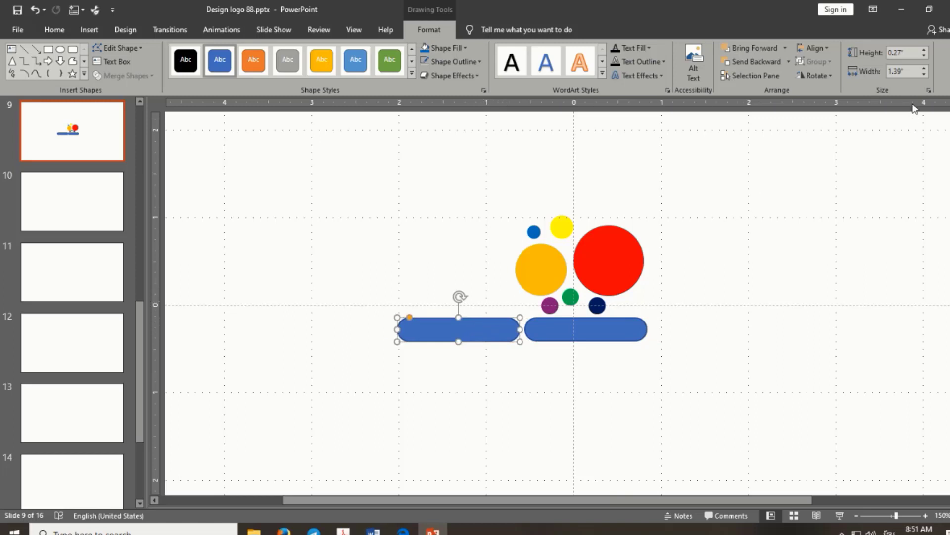
Step: Tilt the left bar to 320° using the Format Shape rotation settings
right_click(495, 329)
click(525, 306)
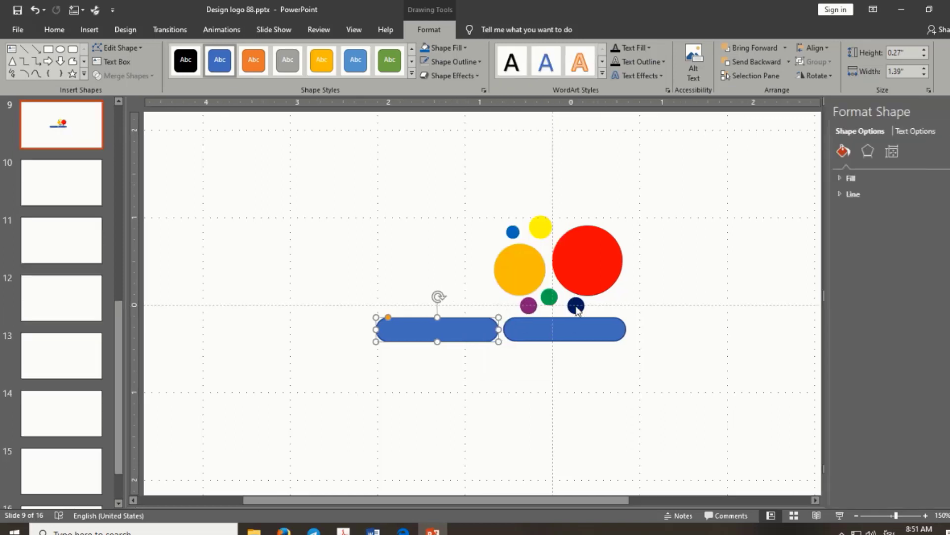
click(812, 176)
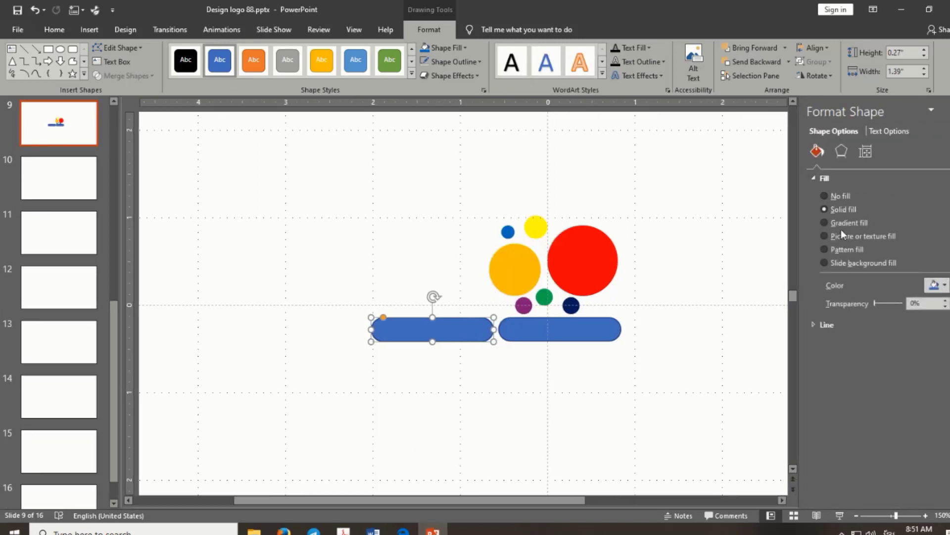
click(840, 152)
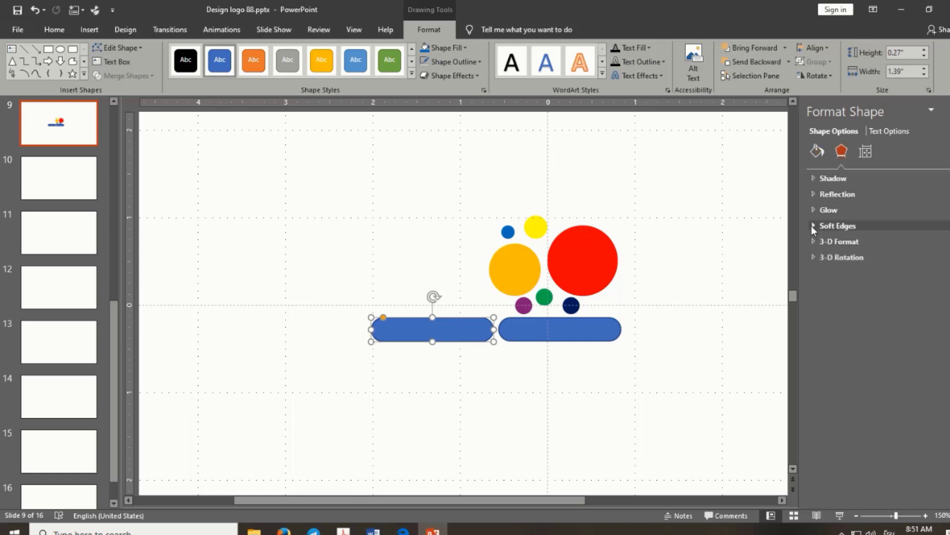
click(812, 241)
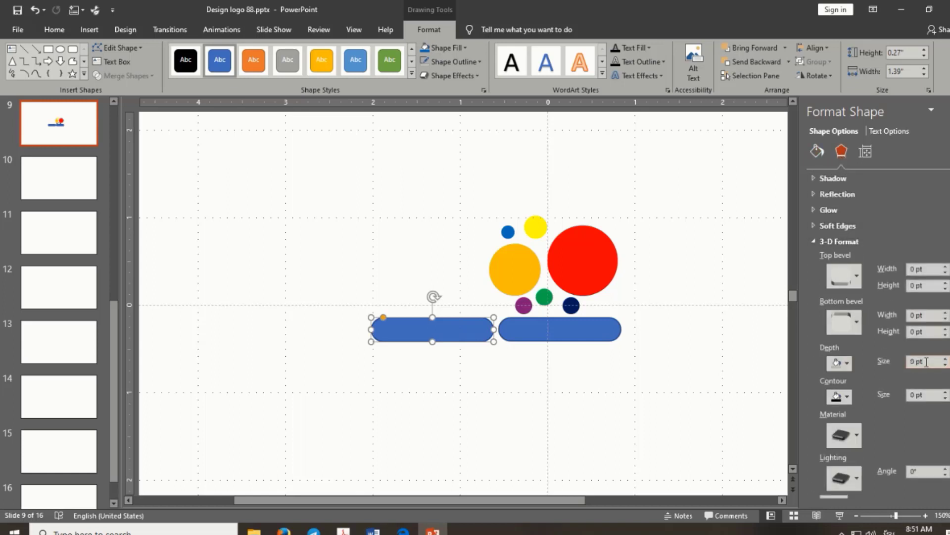
click(813, 242)
click(812, 226)
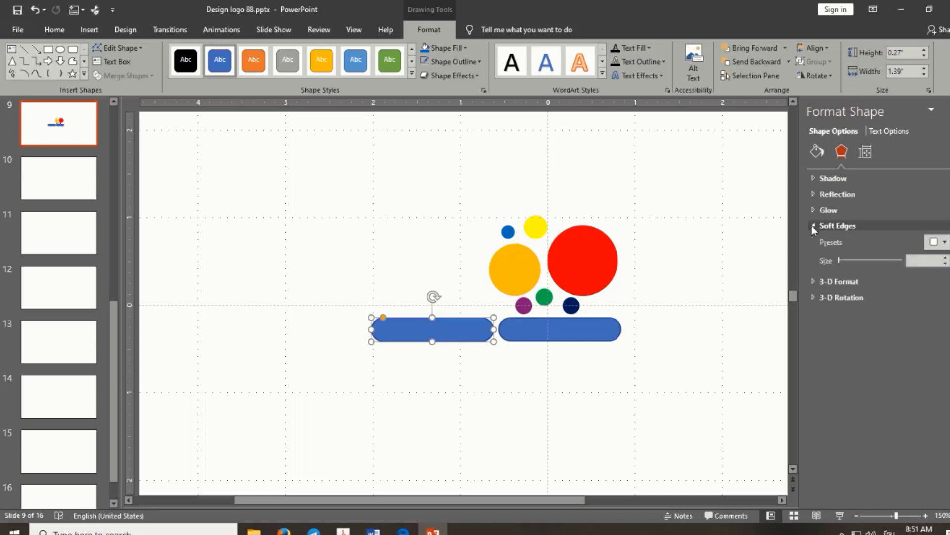
click(812, 226)
click(812, 257)
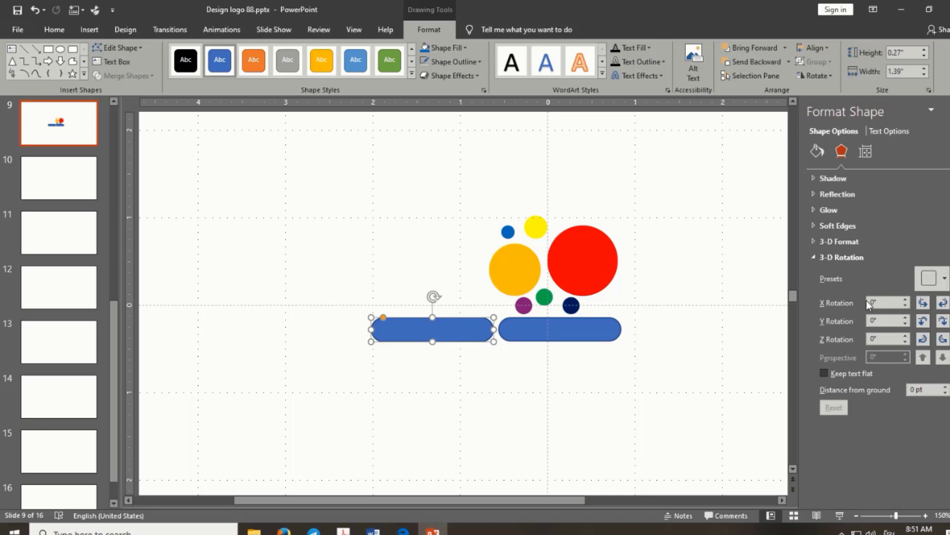
click(924, 340)
click(923, 340)
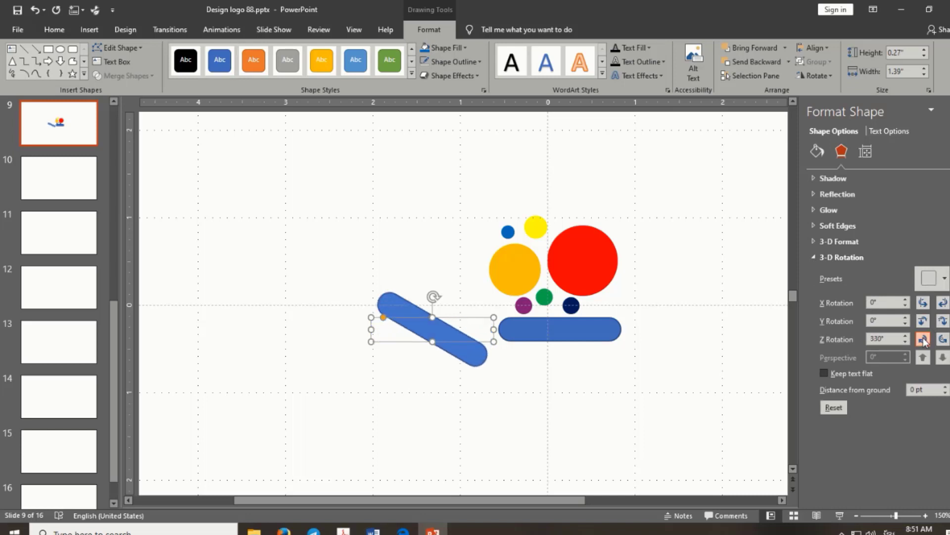
click(924, 341)
click(924, 341)
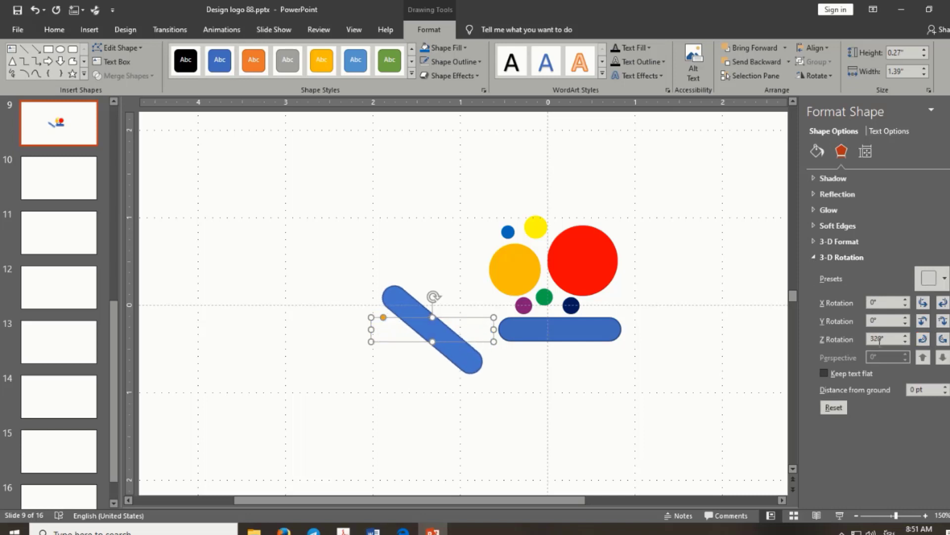
Step: Steepen the bar's tilt to 300°, butt it against the bottom bar, and shorten it
drag(467, 356, 501, 324)
click(923, 339)
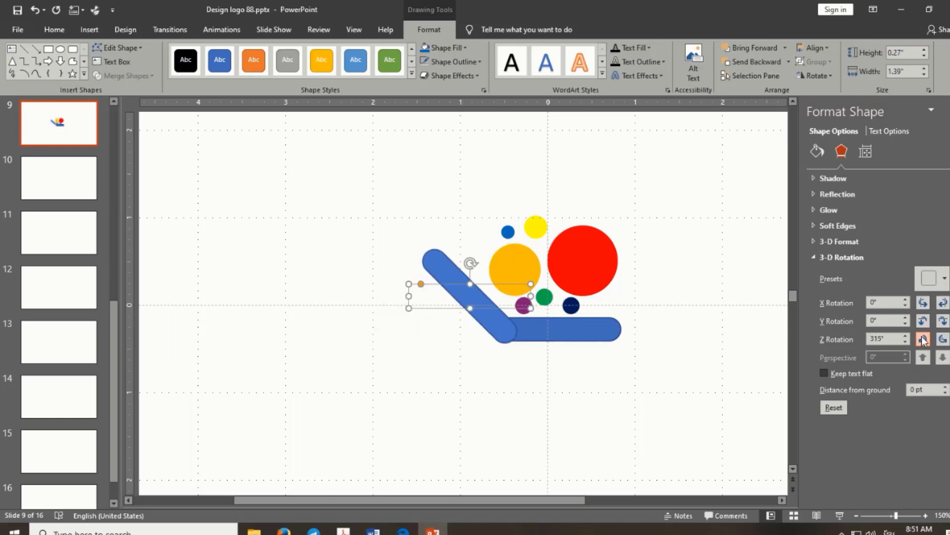
click(923, 338)
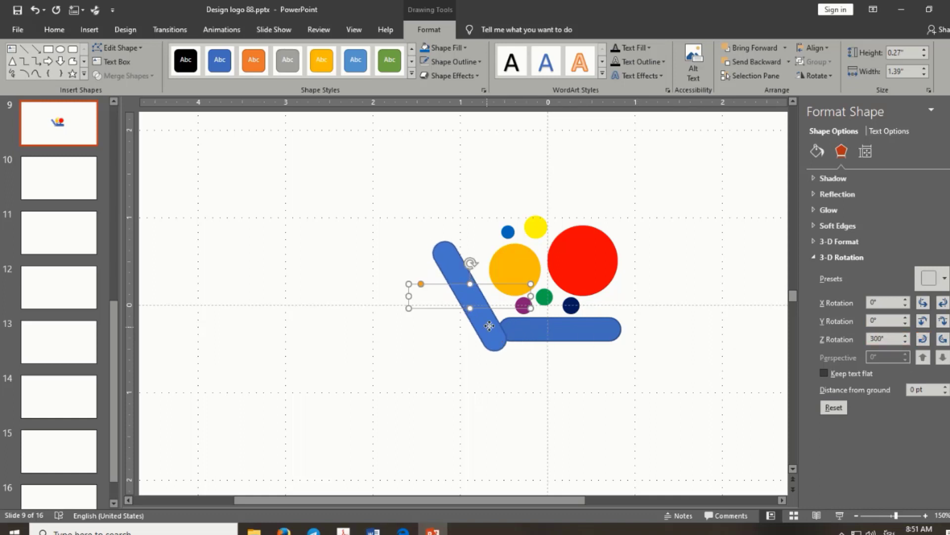
drag(491, 328, 493, 317)
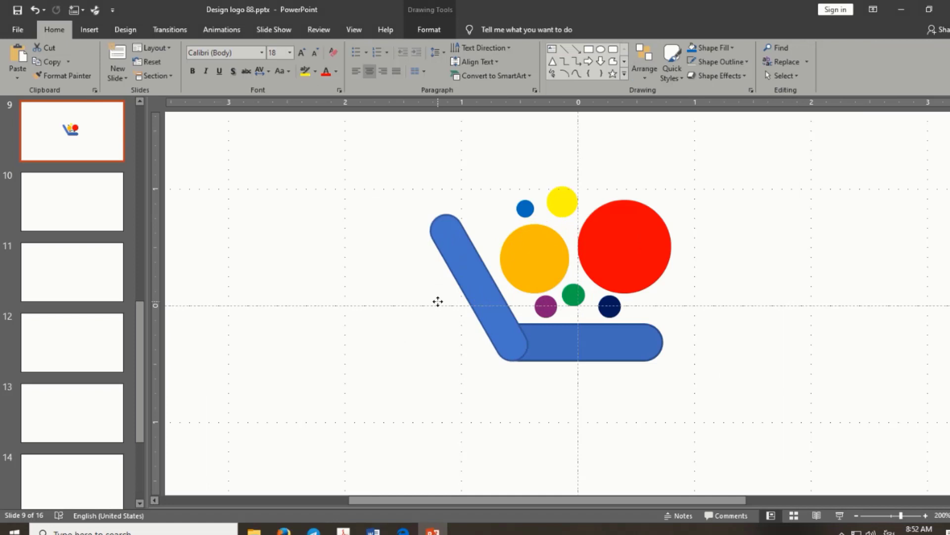
click(438, 301)
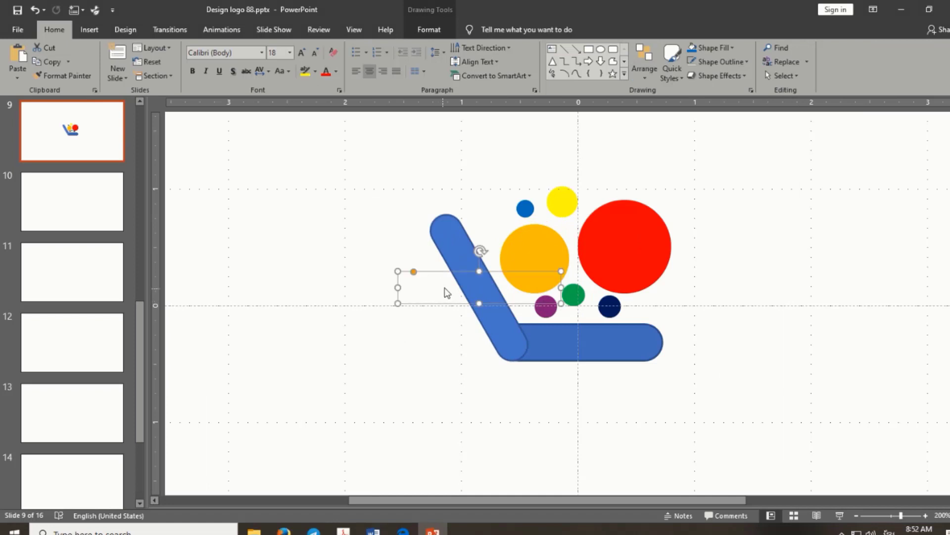
drag(479, 271, 483, 260)
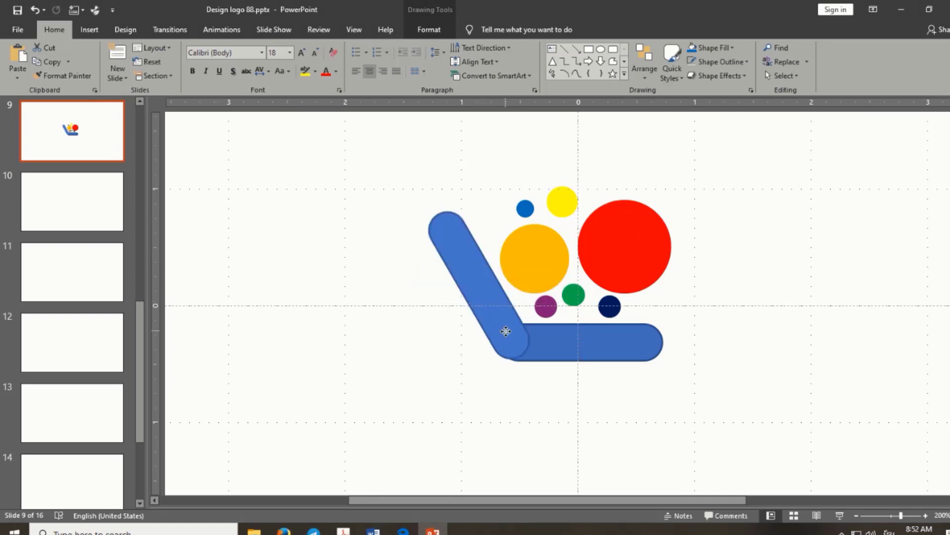
drag(503, 329, 509, 331)
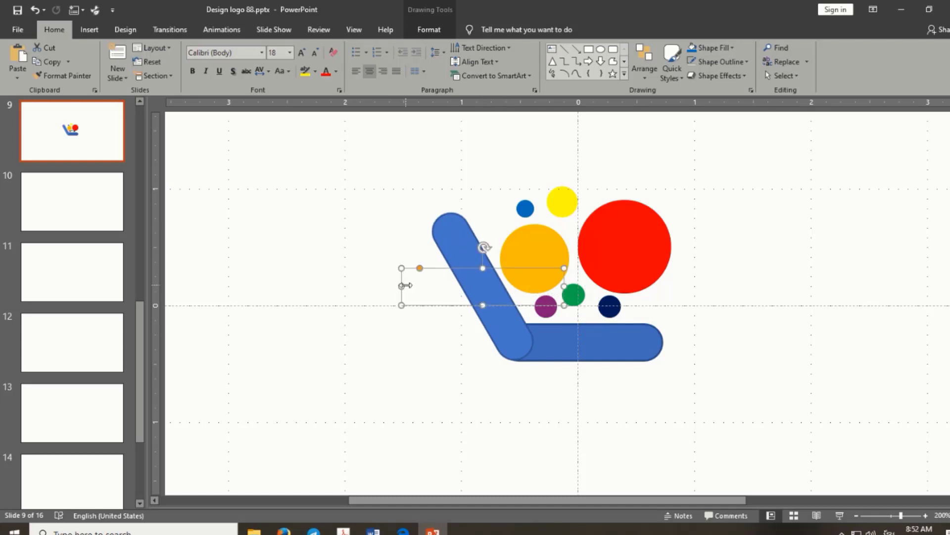
drag(405, 286, 477, 300)
click(514, 385)
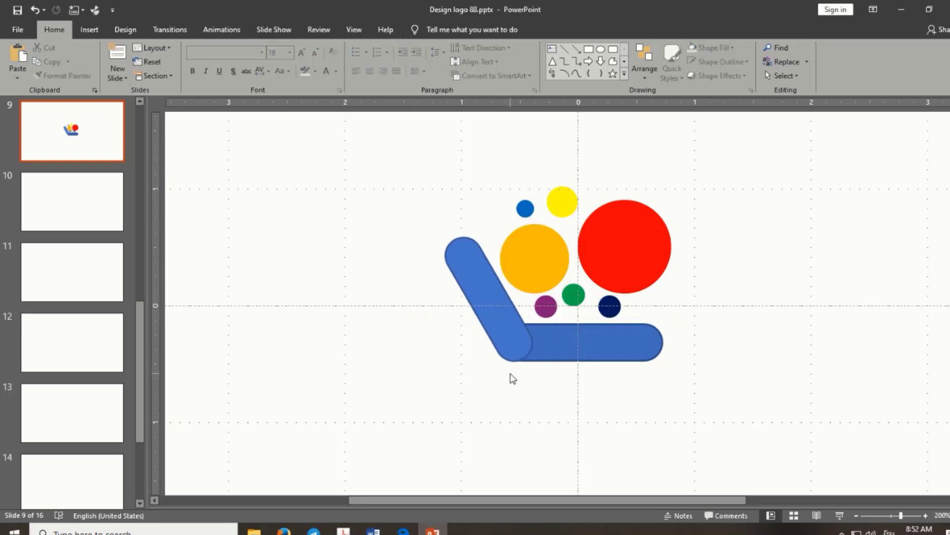
Step: Copy the horizontal bottom bar to the top-left end of the diagonal bar
ctrl+scroll(512, 379, down, 5)
click(561, 333)
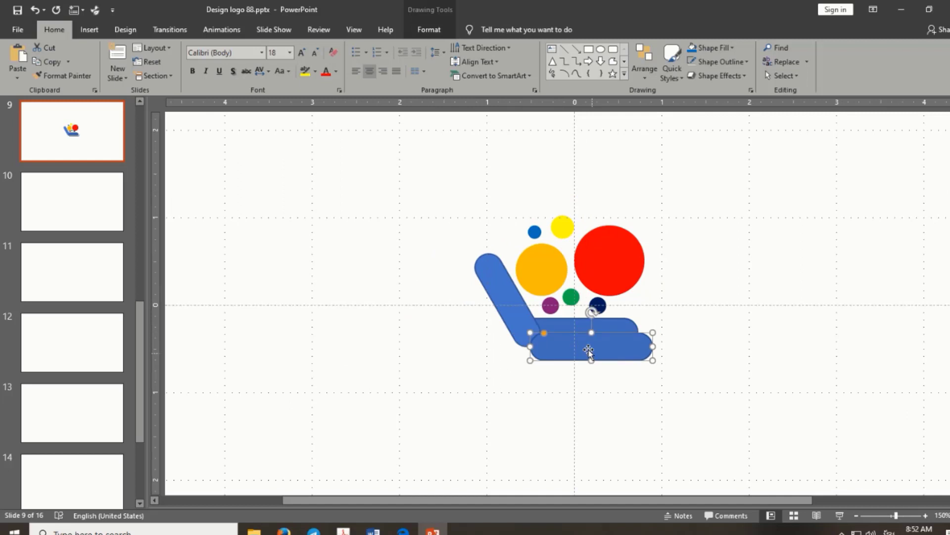
mouse_move(565, 338)
ctrl+mouse_down()
mouse_move(420, 268)
mouse_move(438, 265)
ctrl+mouse_up()
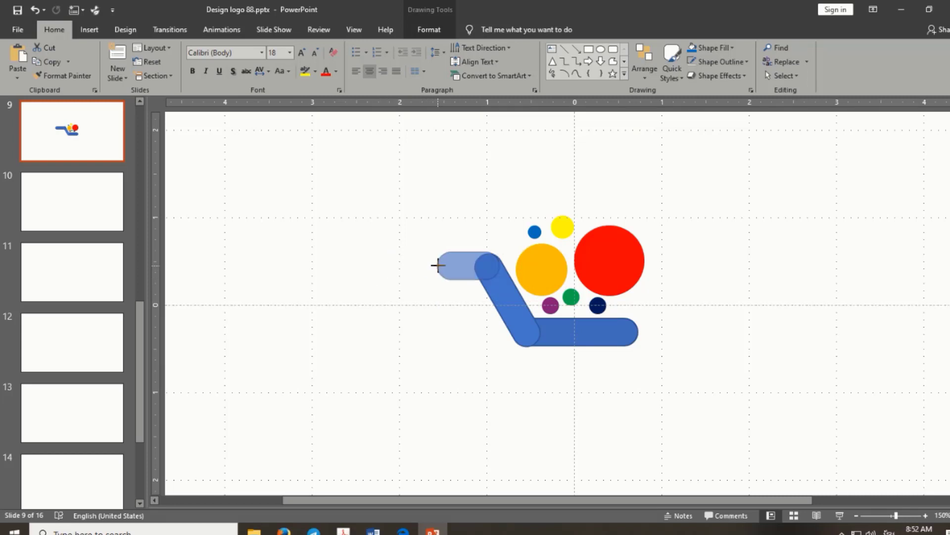
Step: Try merging the three bars with Merge Shapes Union twice, undoing each merge
shift+click(523, 319)
shift+click(586, 344)
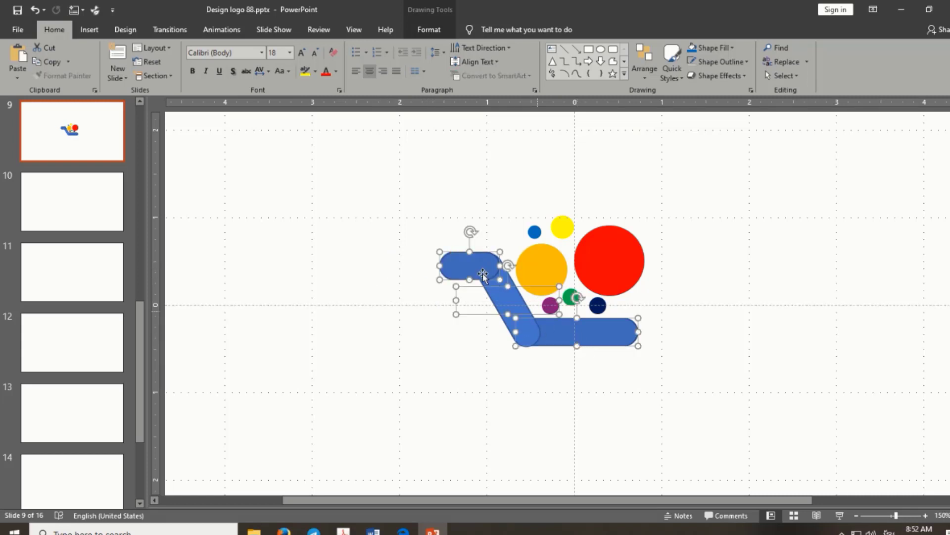
click(429, 29)
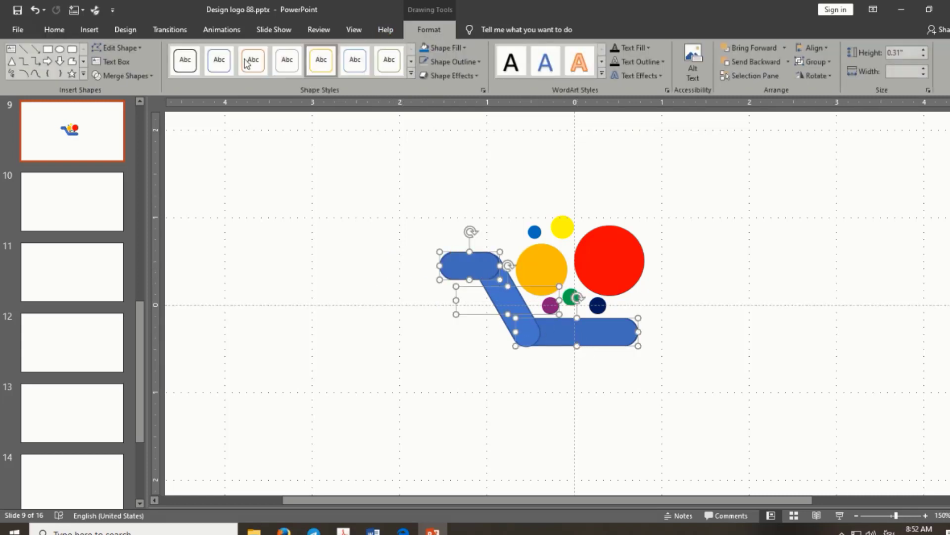
click(141, 75)
click(120, 92)
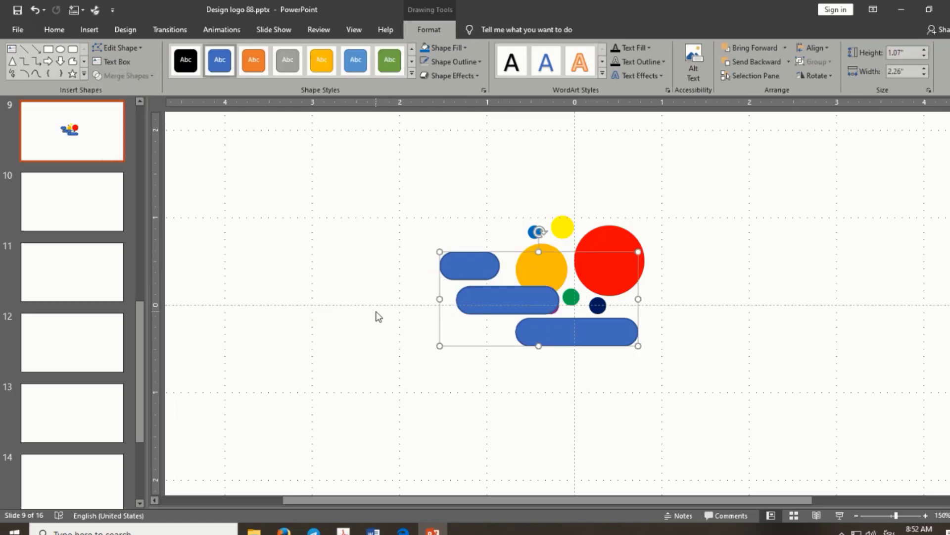
key(ctrl+z)
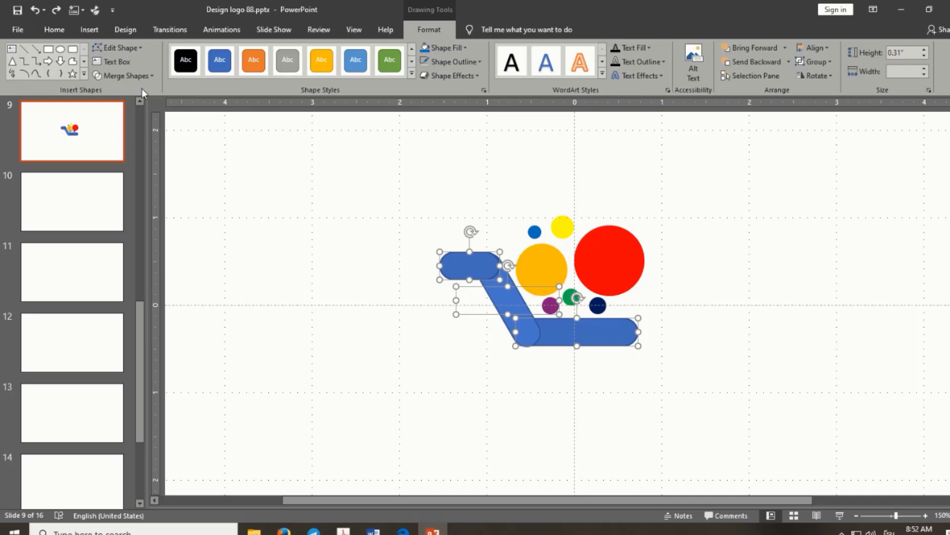
click(127, 77)
click(126, 92)
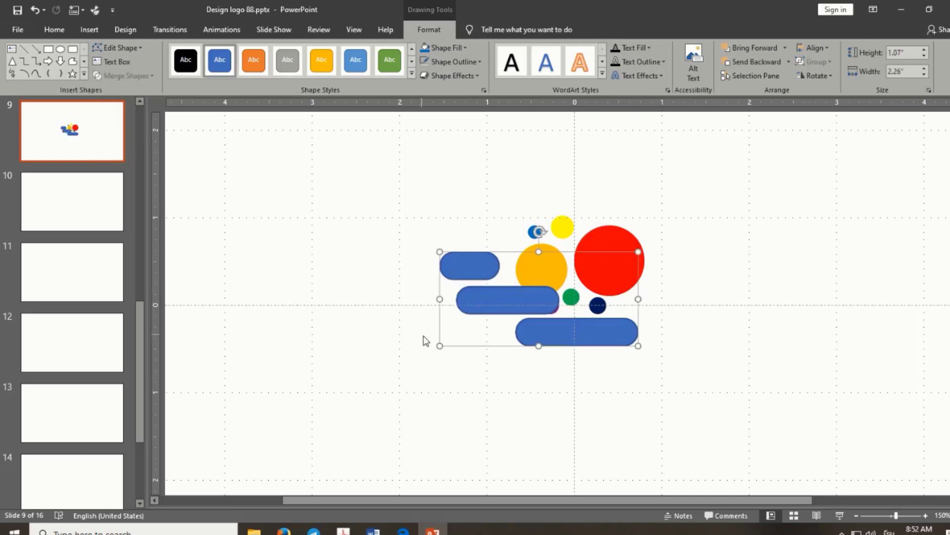
key(ctrl+z)
Step: Reselect the bottom, diagonal and top-left bars together
click(560, 373)
ctrl+scroll(560, 369, up, 5)
click(540, 347)
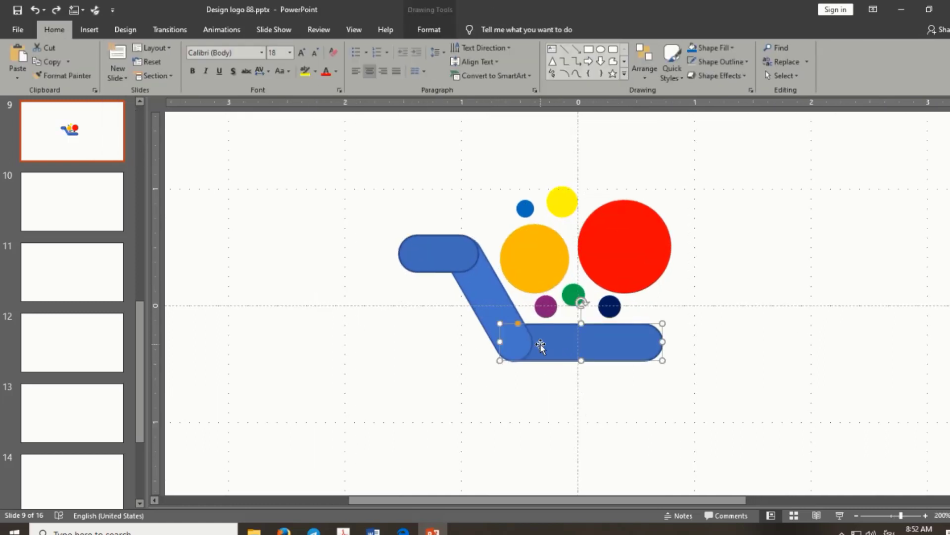
shift+click(528, 341)
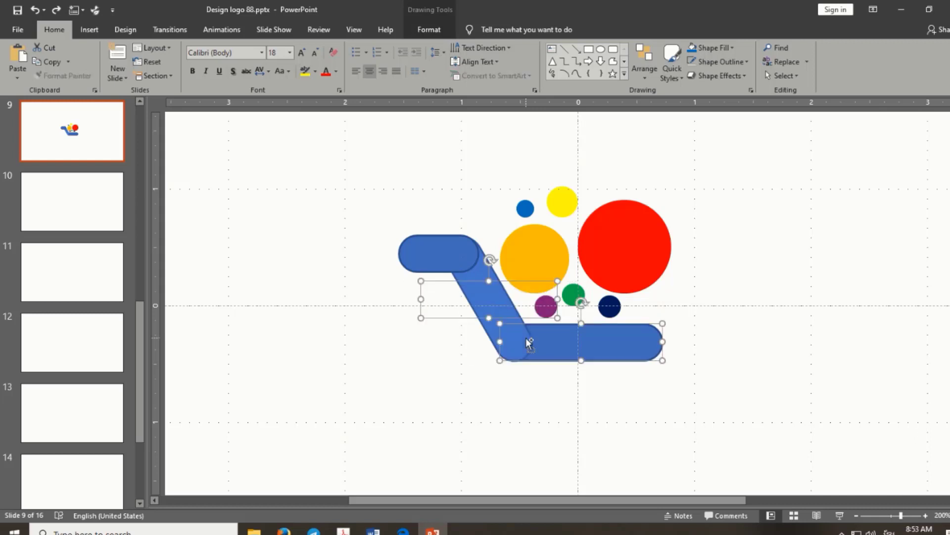
shift+click(434, 254)
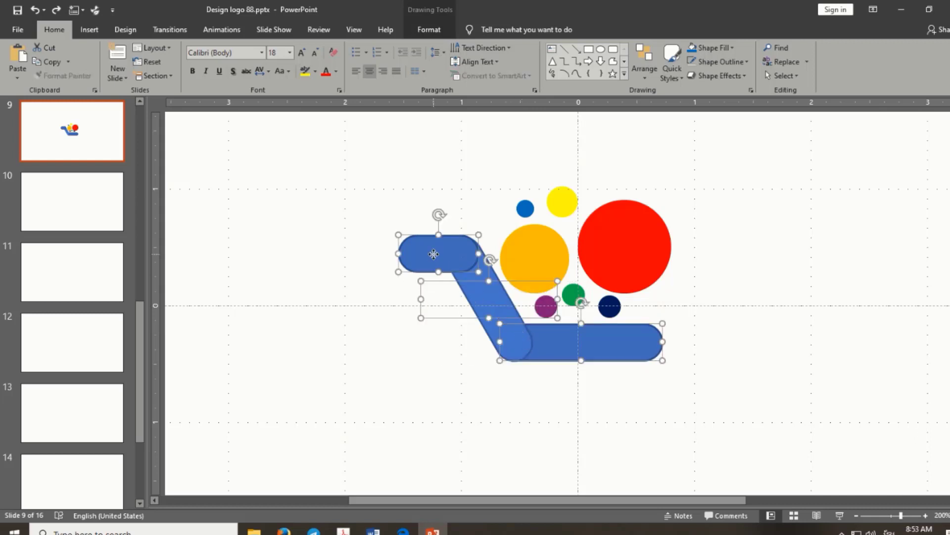
click(413, 30)
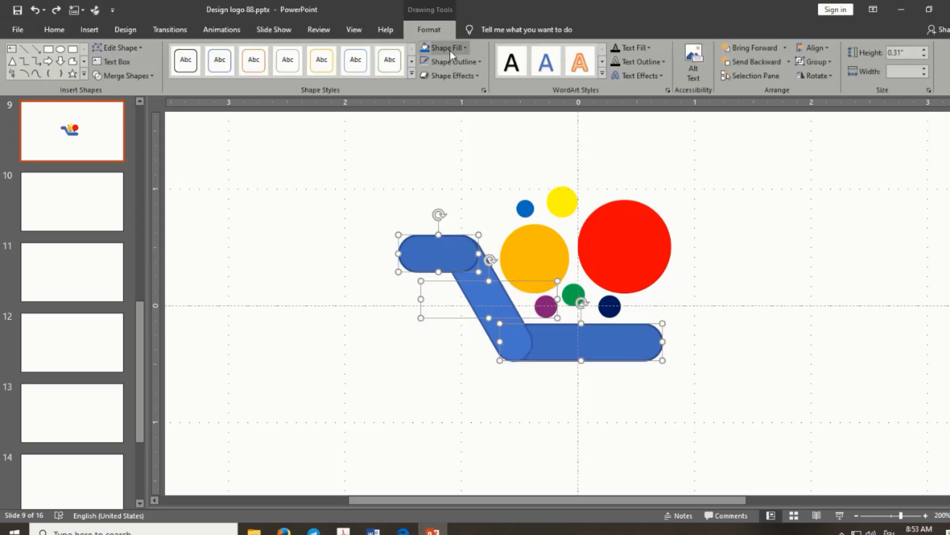
Step: Fill the three cart bars dark grey, remove their outlines, and group them
click(466, 48)
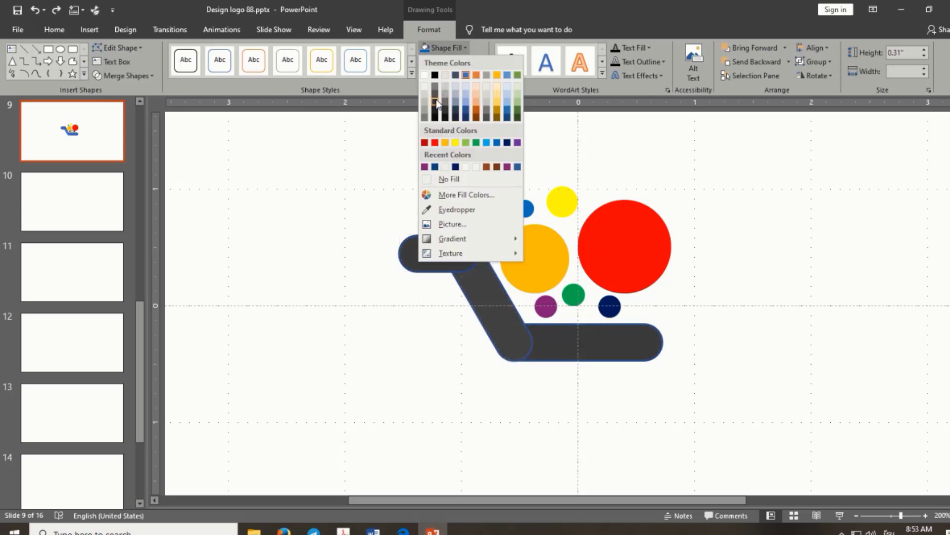
click(436, 104)
click(474, 62)
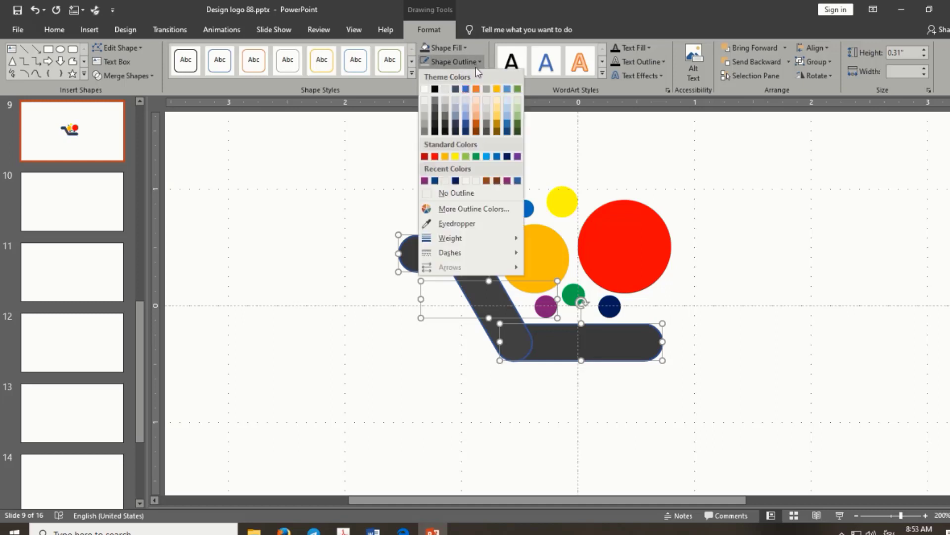
click(448, 192)
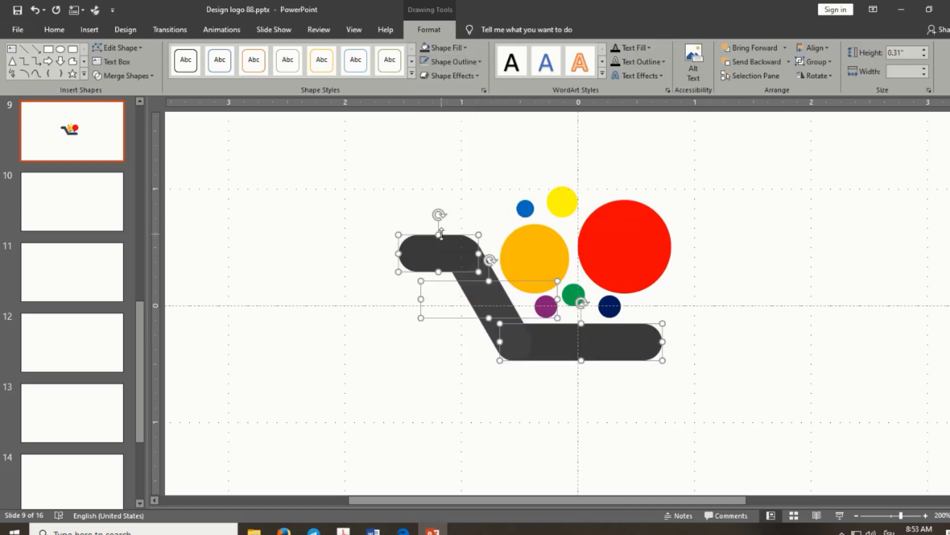
key(ctrl+g)
Step: Copy a small circle below the cart and make it a dark grey wheel
click(568, 435)
scroll(586, 418, down, 5)
drag(552, 226, 531, 365)
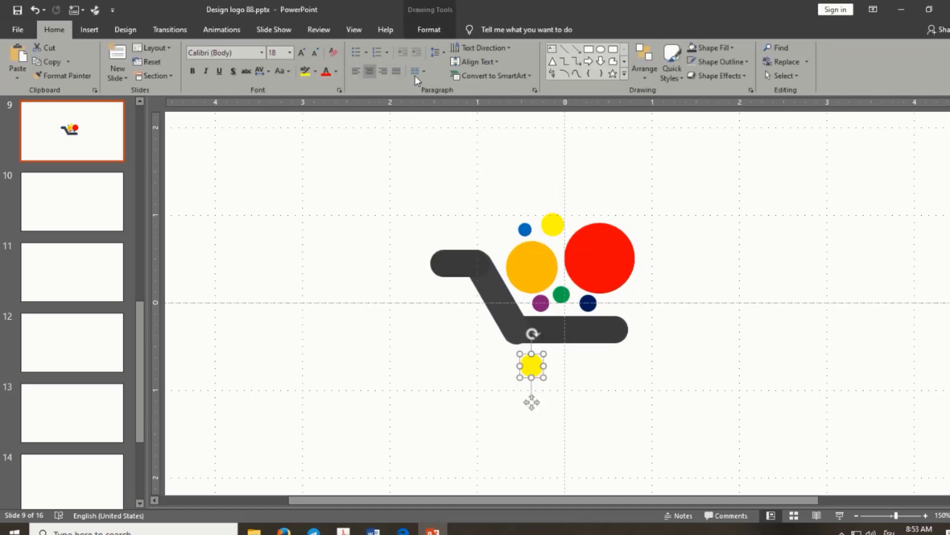
click(424, 48)
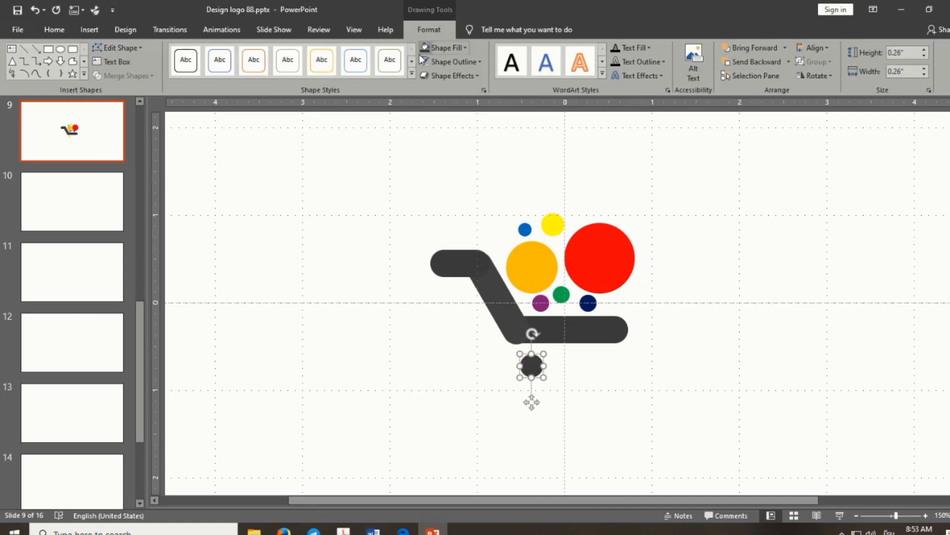
click(613, 405)
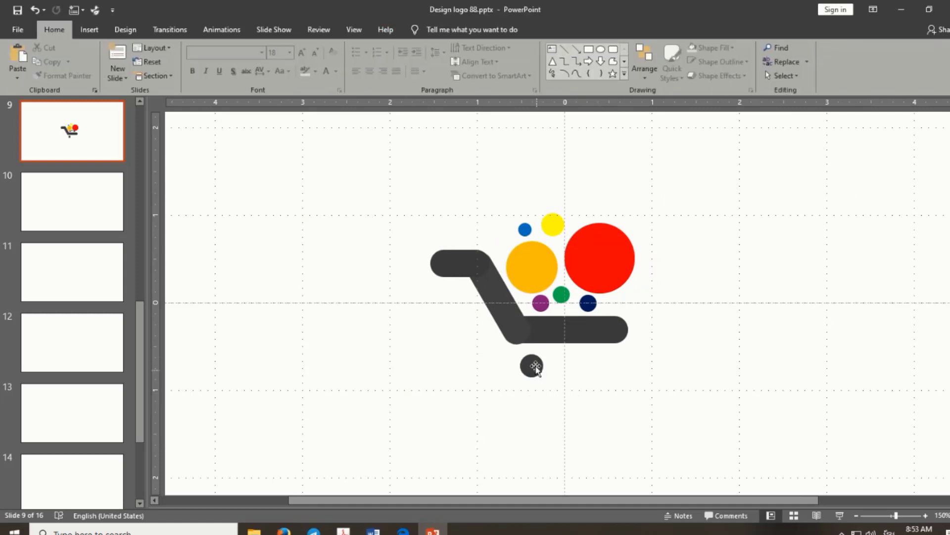
Step: Nudge the cart's bottom bar slightly within the group
scroll(534, 364, up, 15)
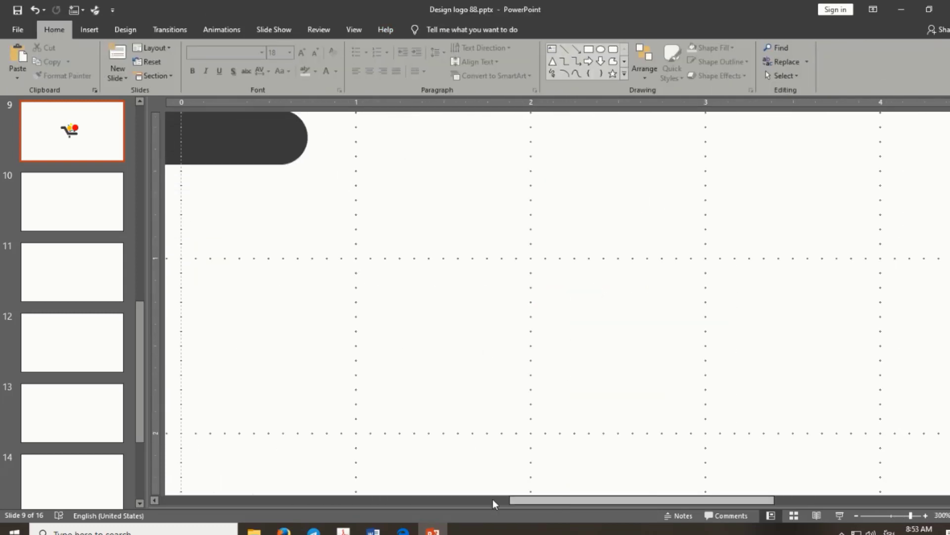
drag(577, 500, 376, 500)
scroll(622, 370, up, 1)
scroll(705, 242, up, 2)
click(736, 191)
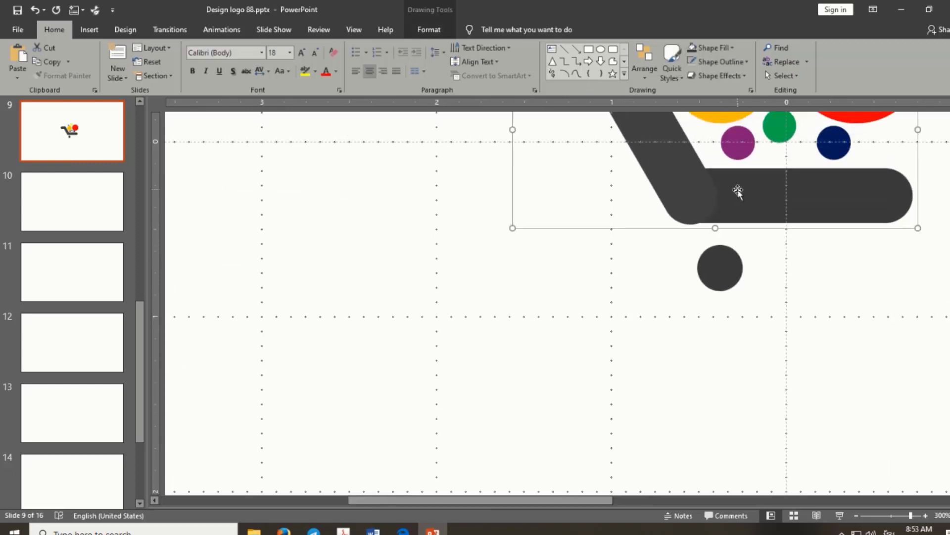
click(738, 191)
drag(737, 192, 738, 193)
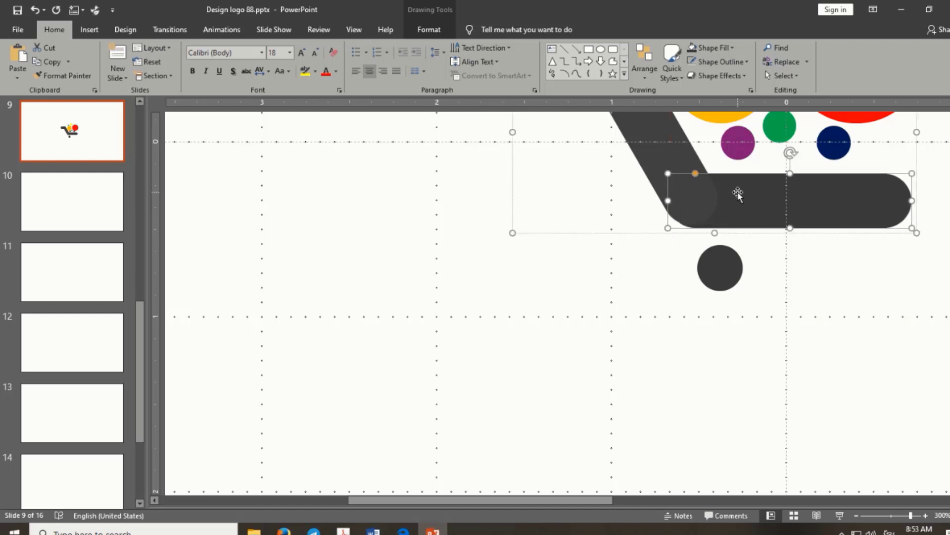
Step: Select the diagonal cart bar and sample a dark fill colour from the slide
click(707, 197)
scroll(705, 197, down, 4)
scroll(705, 197, down, 1)
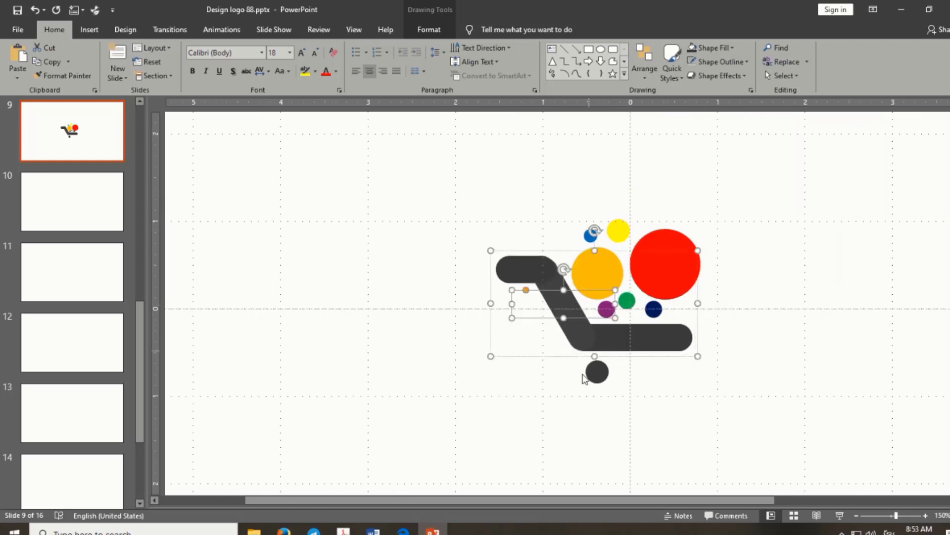
click(551, 407)
click(555, 300)
click(555, 300)
click(429, 29)
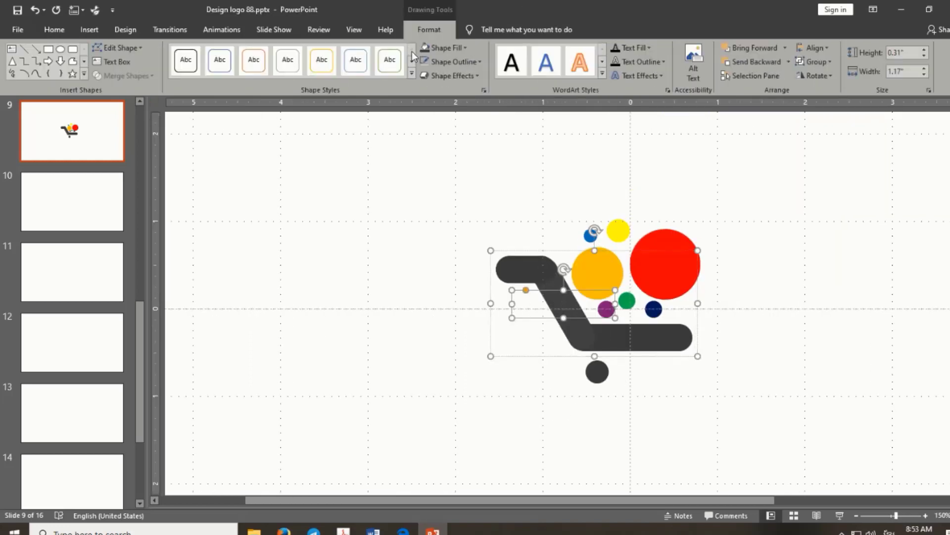
click(465, 47)
click(458, 207)
click(540, 267)
click(441, 289)
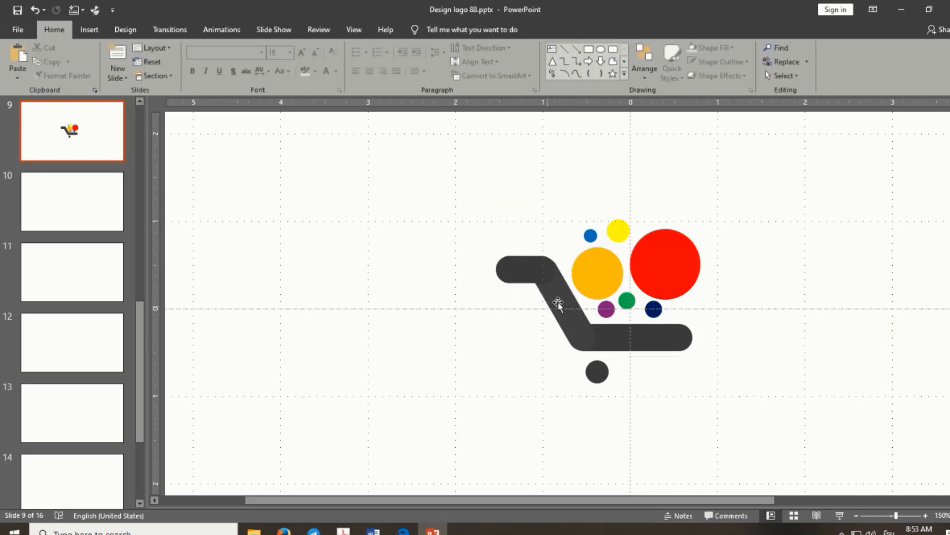
Step: Fill all three cart bars near-black
click(603, 378)
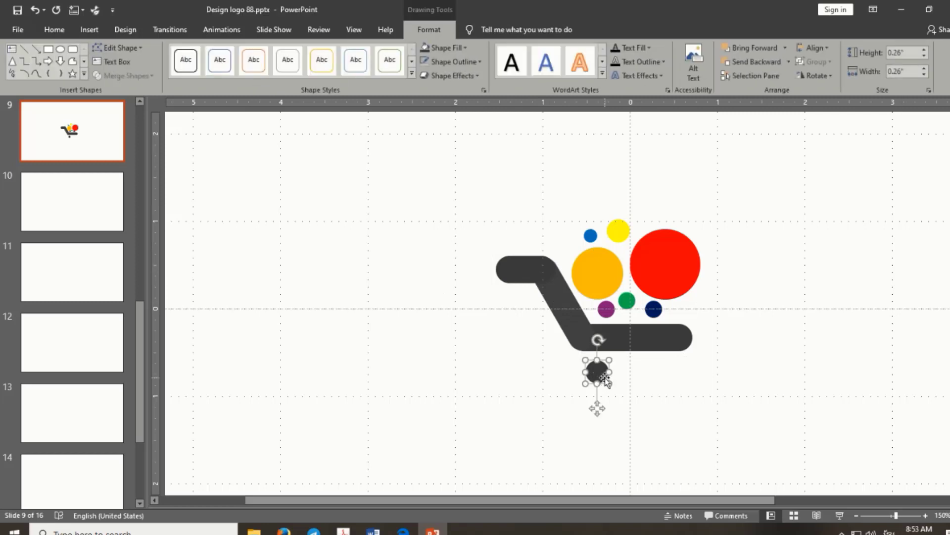
click(628, 336)
click(574, 316)
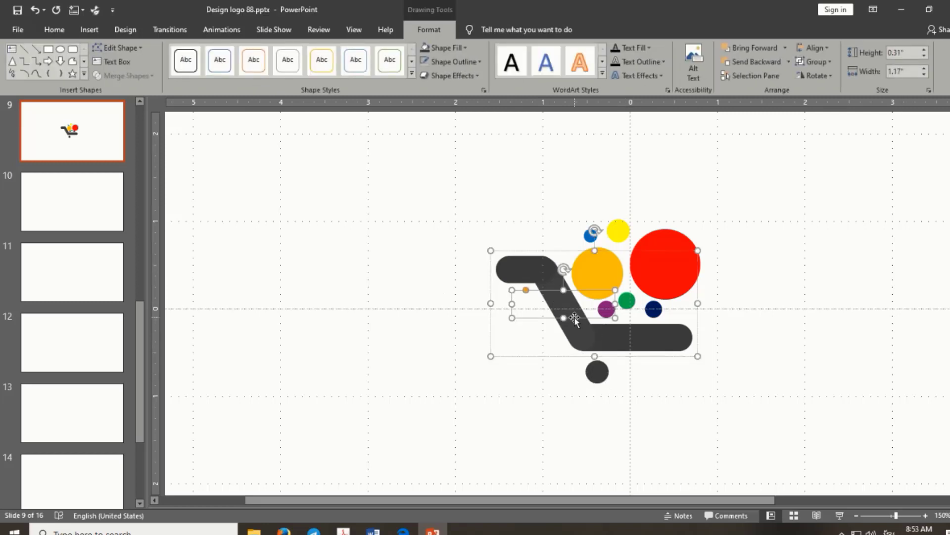
shift+click(542, 276)
shift+click(620, 336)
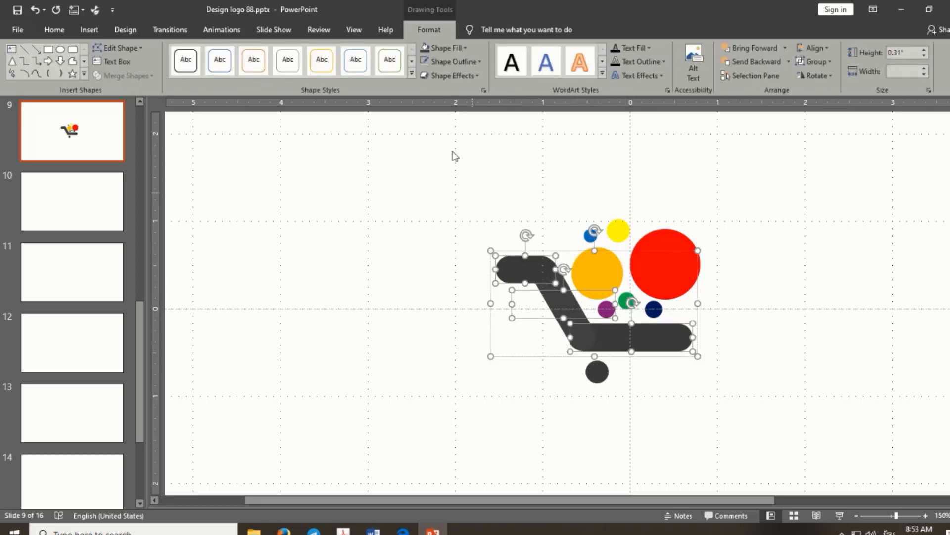
click(466, 48)
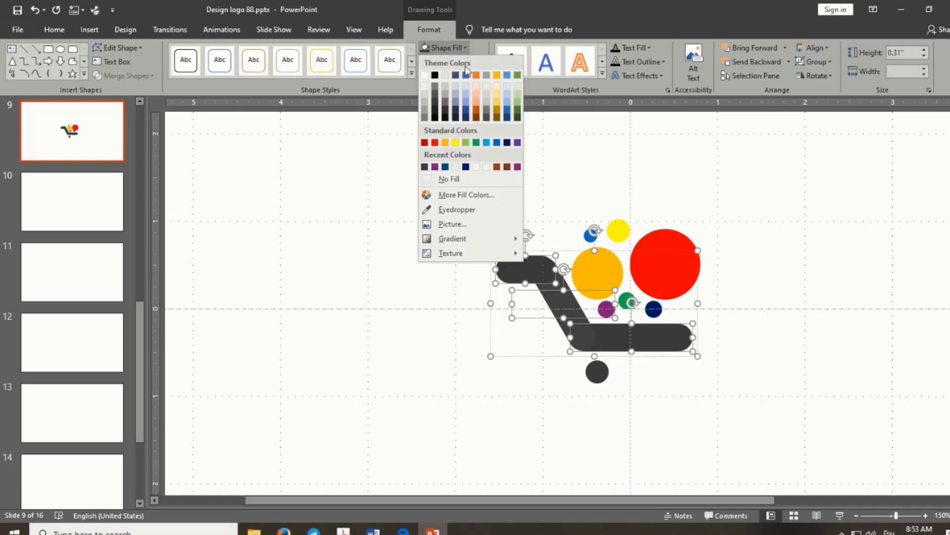
click(445, 118)
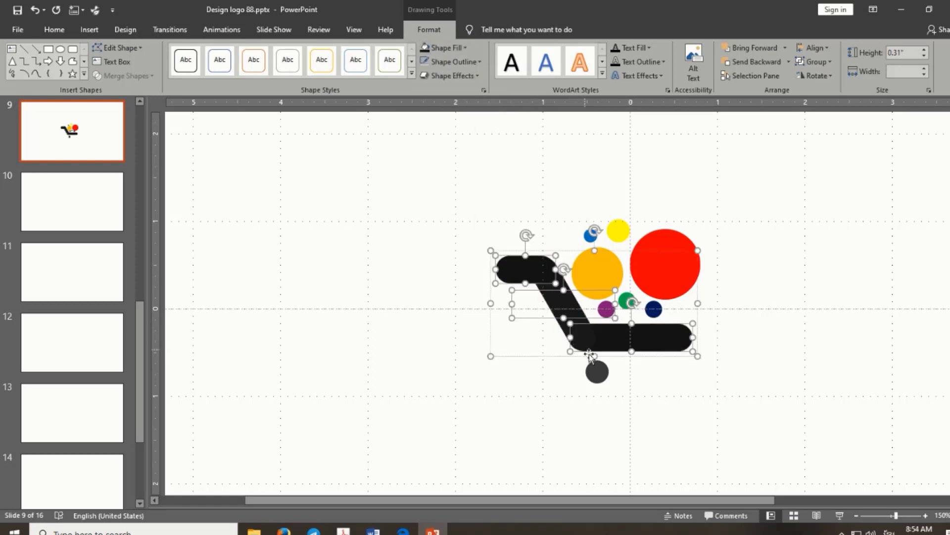
Step: Make the wheel black, enlarge it slightly, and place the second wheel under the cart's right end
click(596, 372)
click(426, 52)
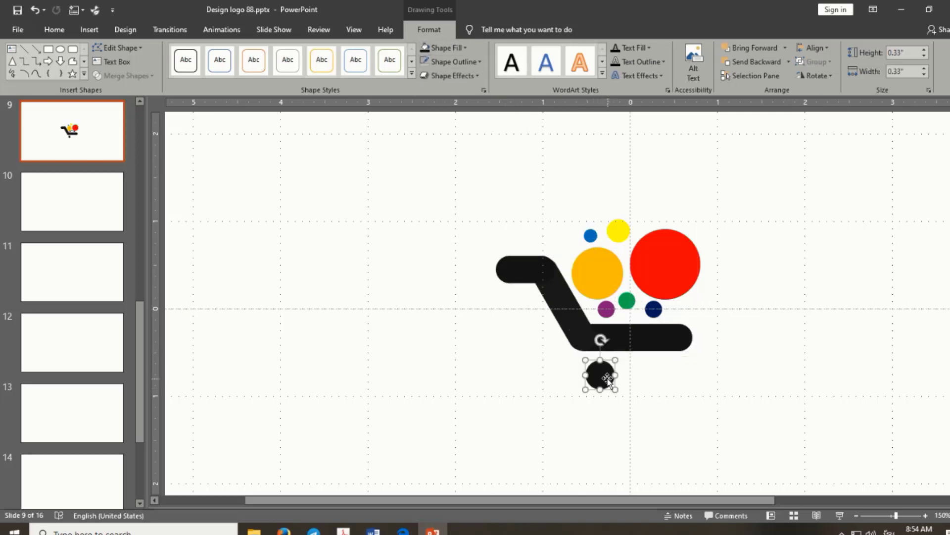
mouse_move(611, 386)
mouse_down()
mouse_move(603, 380)
mouse_move(647, 377)
mouse_up()
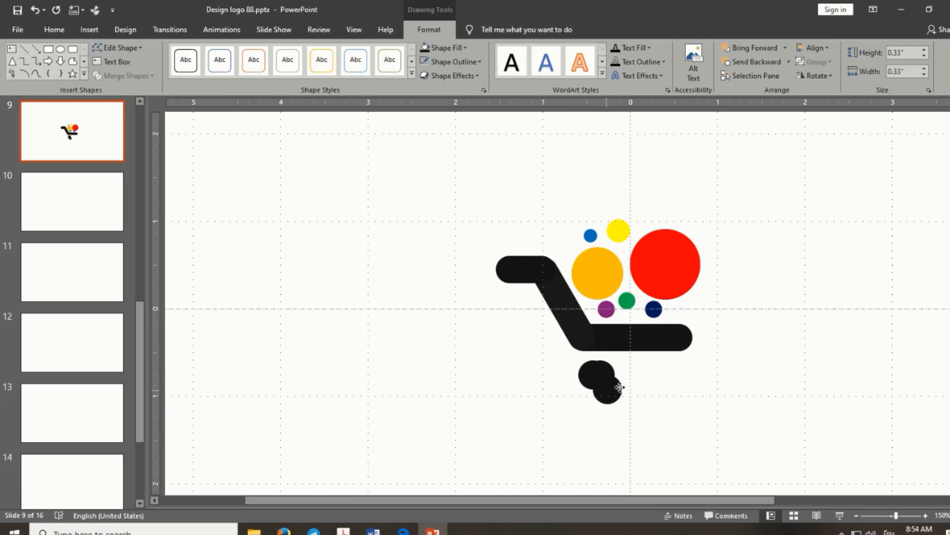
click(648, 379)
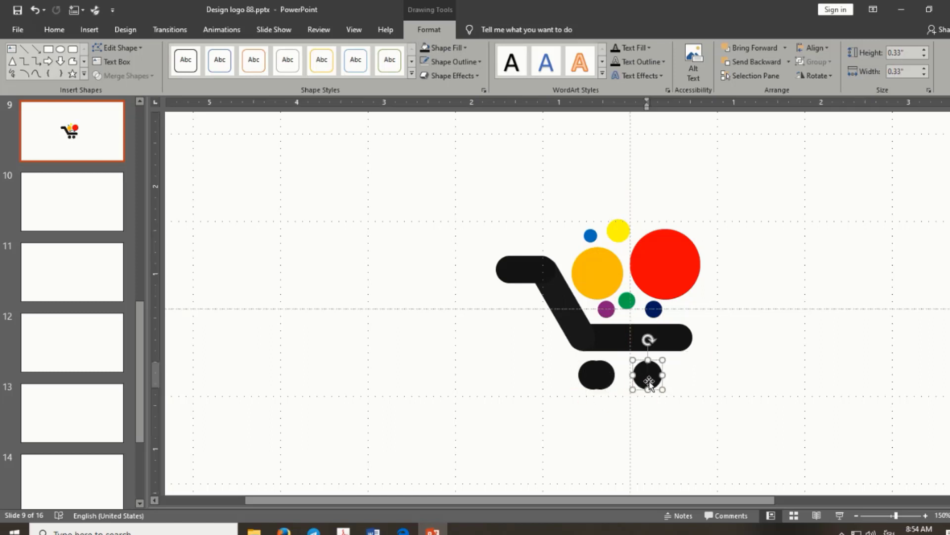
mouse_move(649, 381)
mouse_down()
mouse_move(563, 385)
mouse_move(647, 375)
mouse_up()
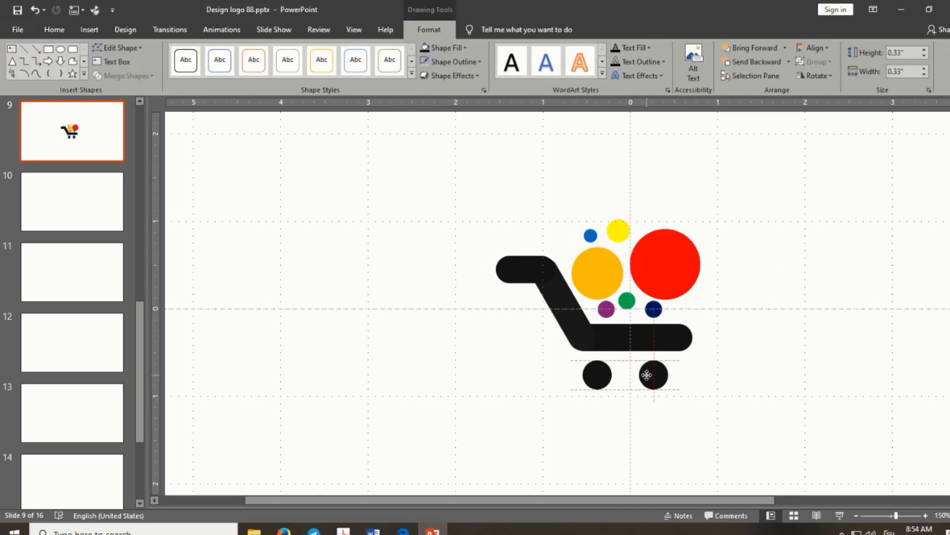
click(549, 365)
Step: Group all the cart logo shapes into one object and enlarge it slightly
scroll(534, 331, down, 5)
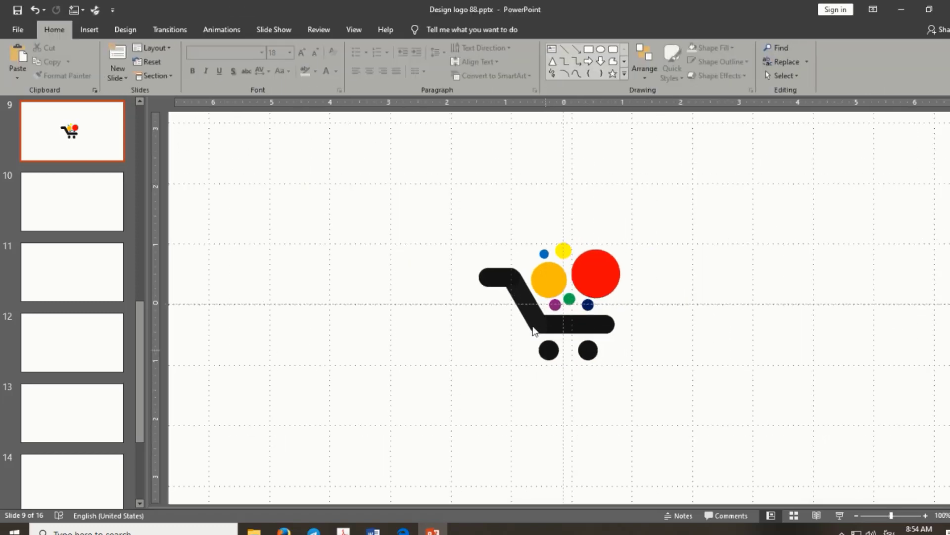
drag(414, 172, 692, 460)
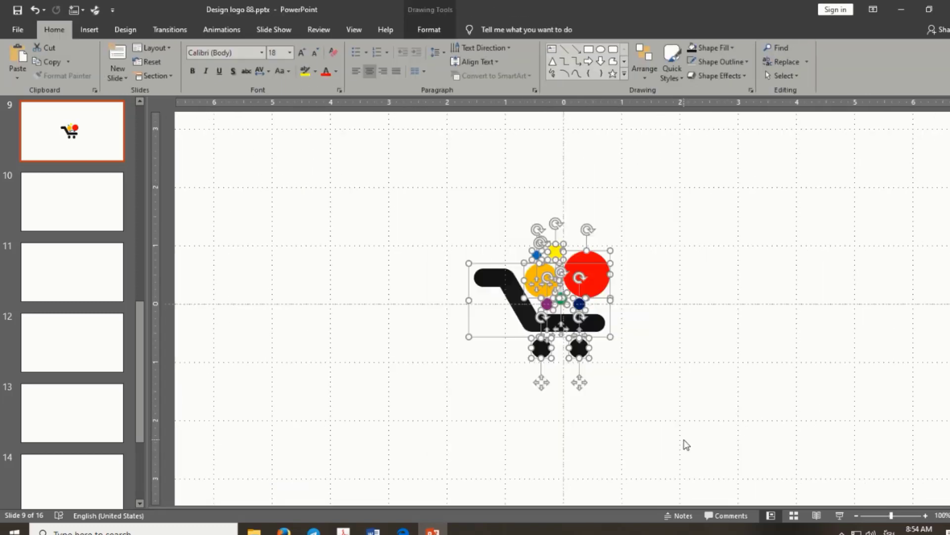
key(ctrl+g)
scroll(603, 349, down, 3)
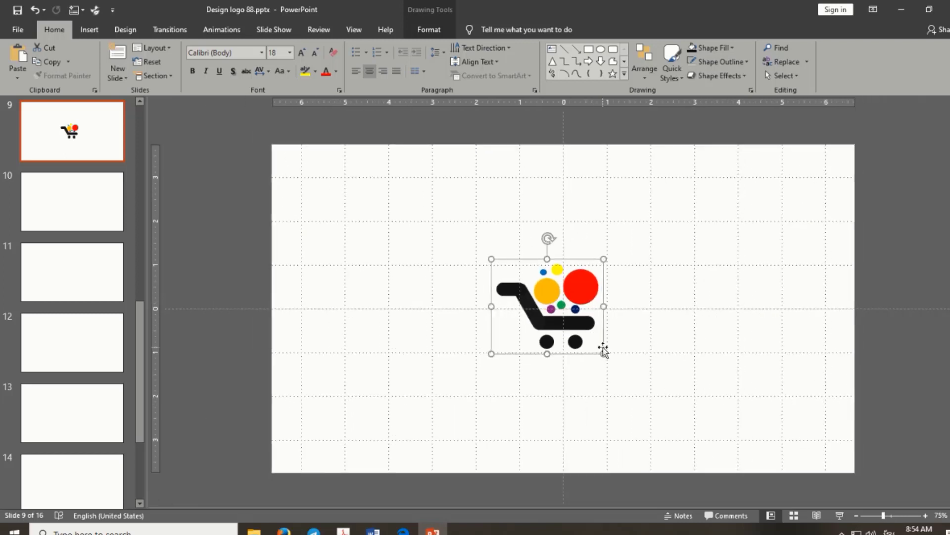
drag(603, 353, 641, 397)
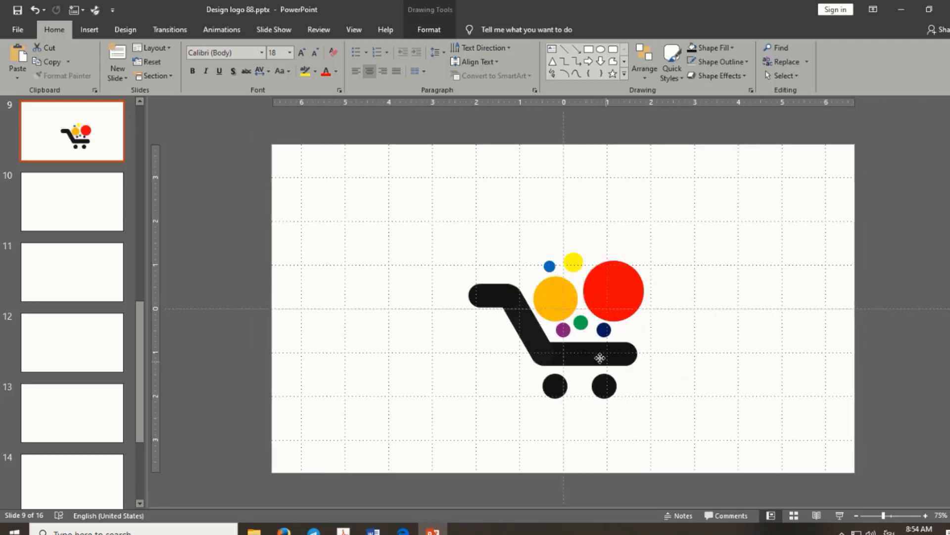
drag(582, 347, 586, 347)
click(664, 296)
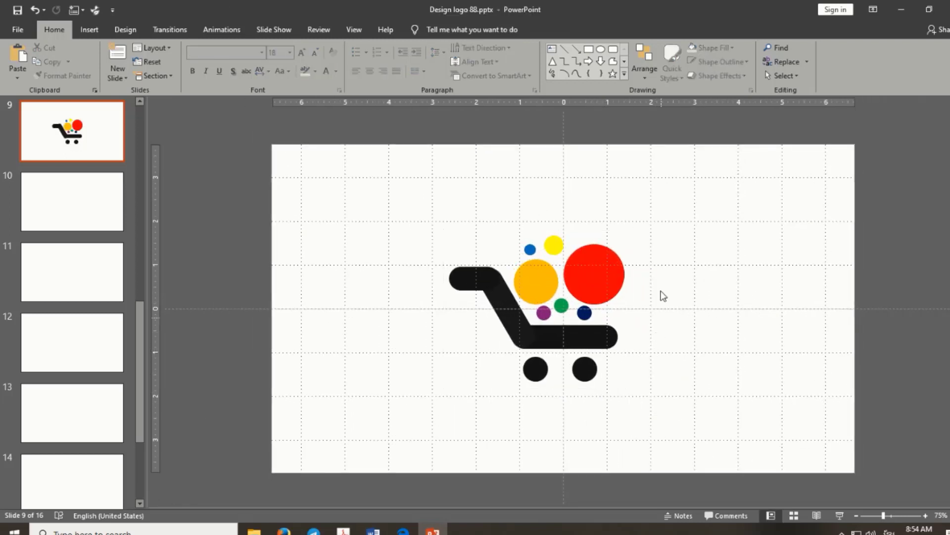
Step: Add a text box beside the cart containing the word 'Shopping'
click(576, 74)
drag(662, 200, 671, 218)
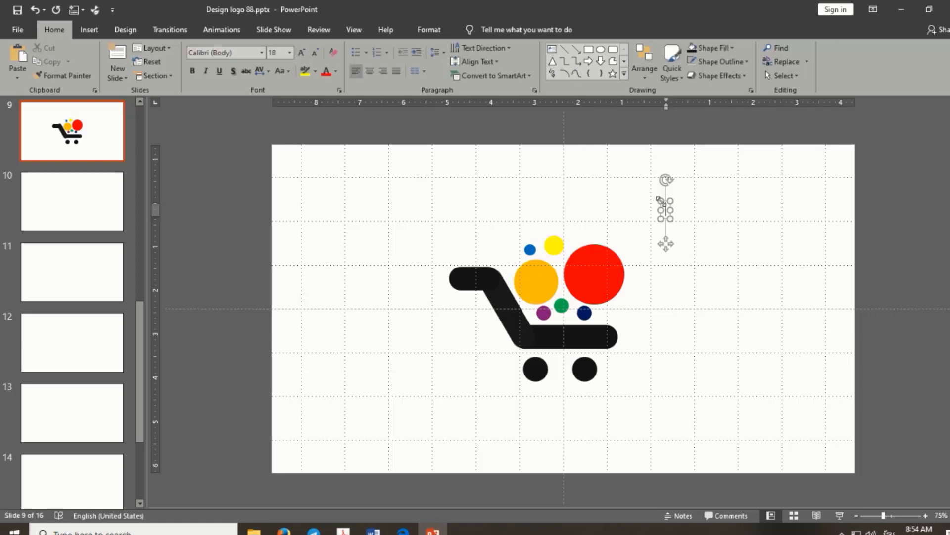
click(667, 209)
text(r)
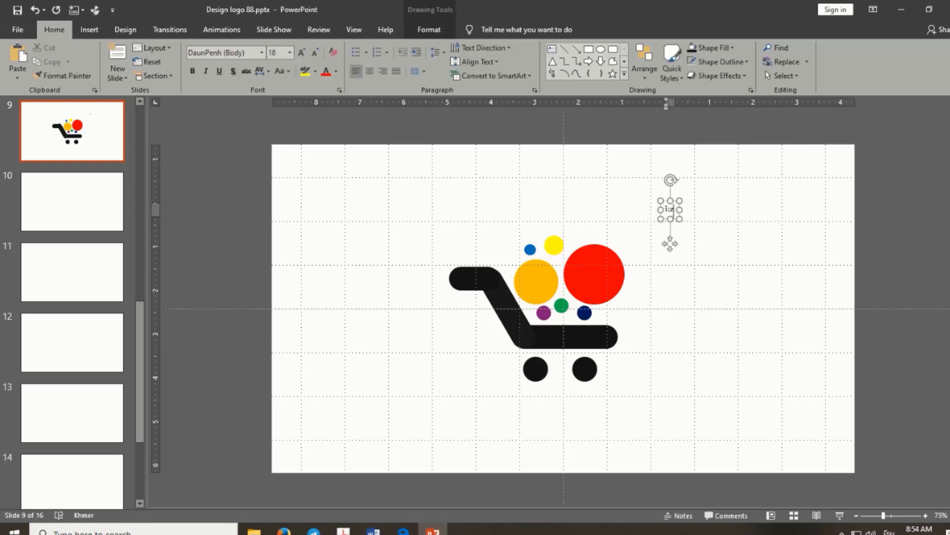
key(BackSpace)
key(BackSpace)
key(BackSpace)
key(alt+shift)
text(Sho)
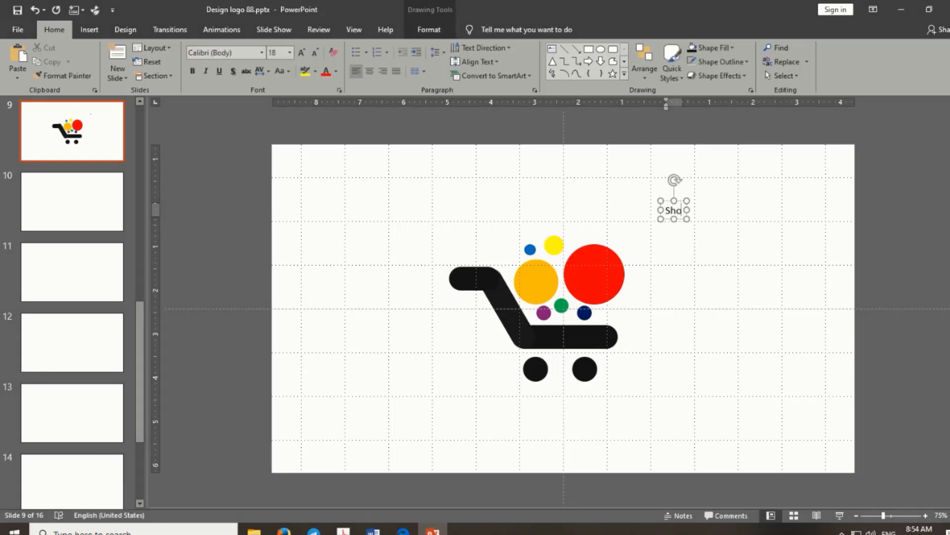
text(ppin)
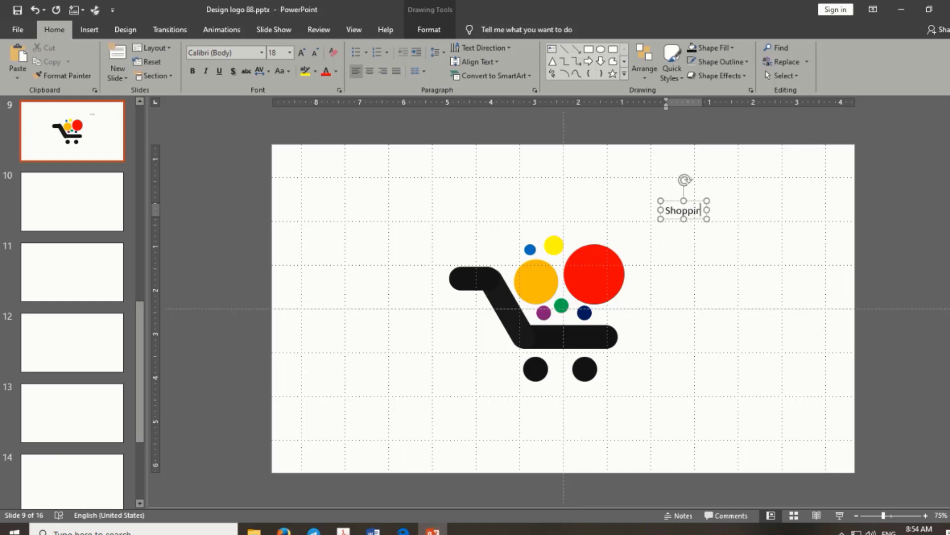
text(g)
Step: Format 'Shopping' as 60 pt bold Times New Roman and move it beneath the cart
click(697, 218)
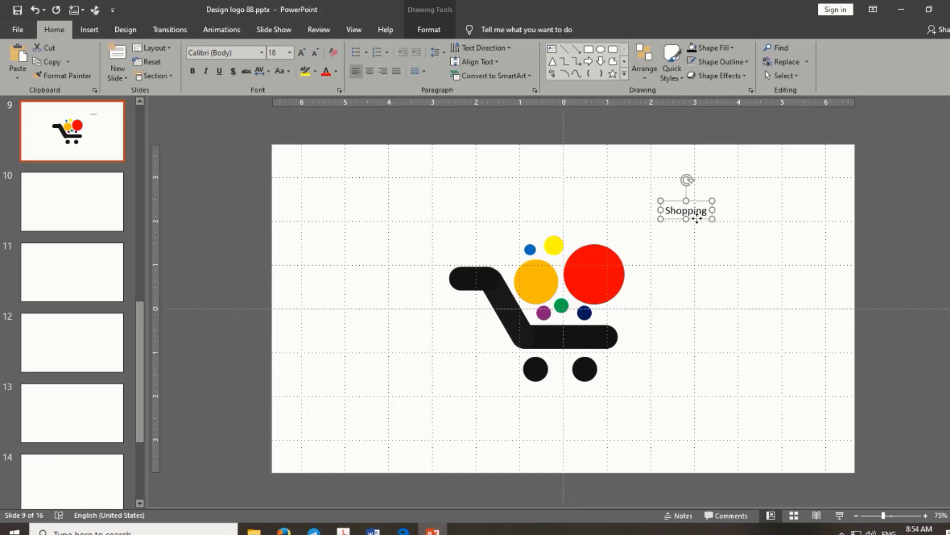
click(302, 52)
click(301, 52)
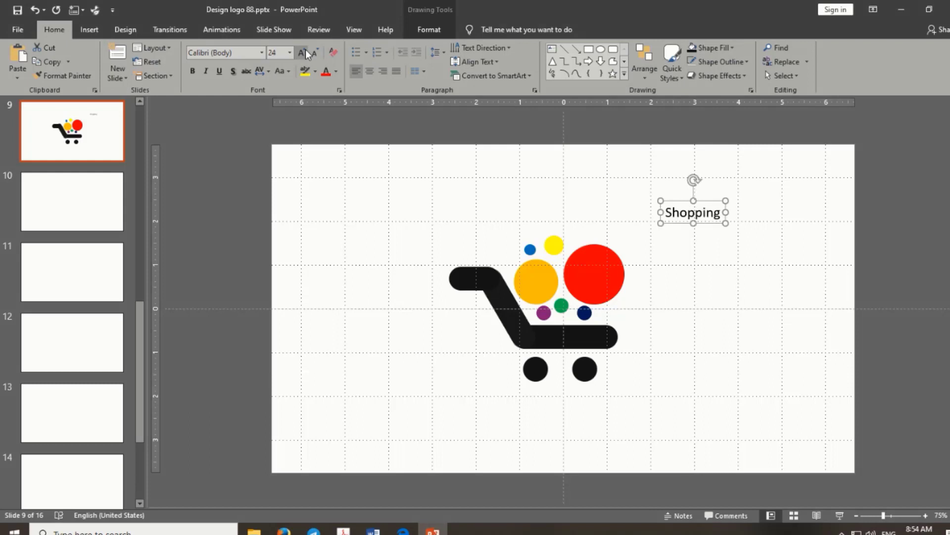
click(301, 53)
click(302, 52)
click(301, 52)
click(301, 53)
click(301, 53)
click(301, 53)
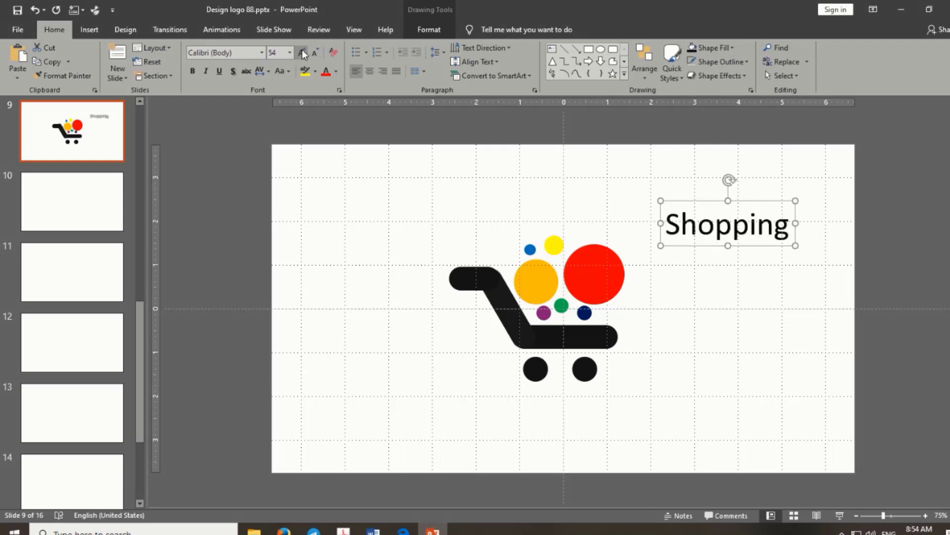
click(302, 52)
click(193, 71)
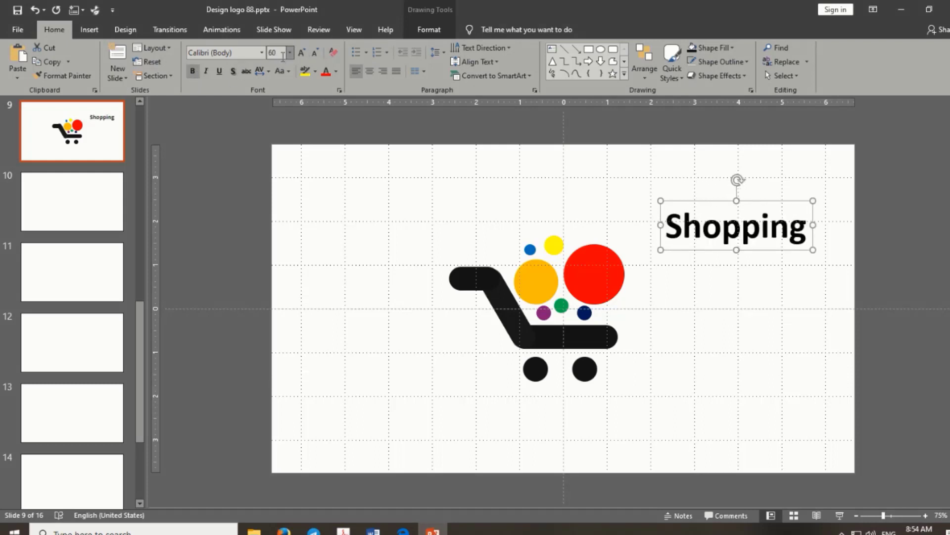
click(262, 54)
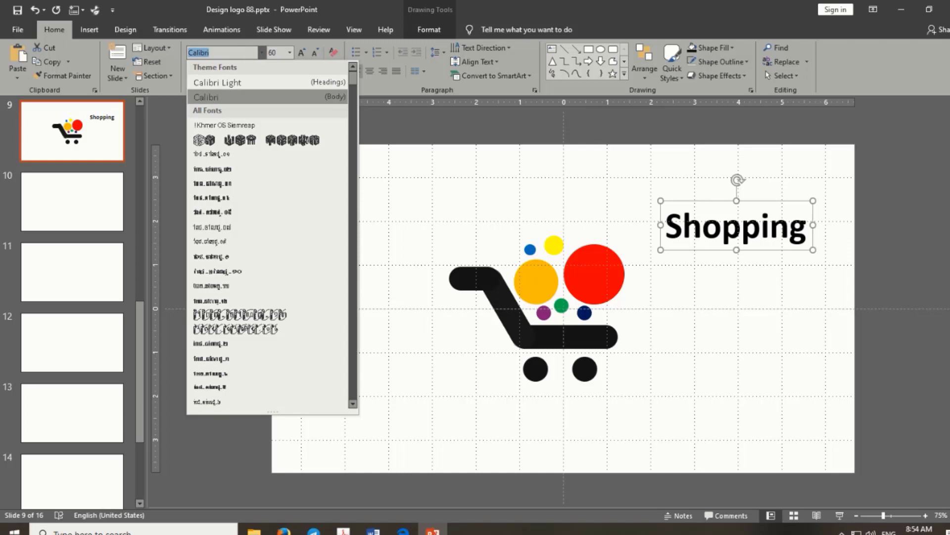
text(Times New Roman)
key(Return)
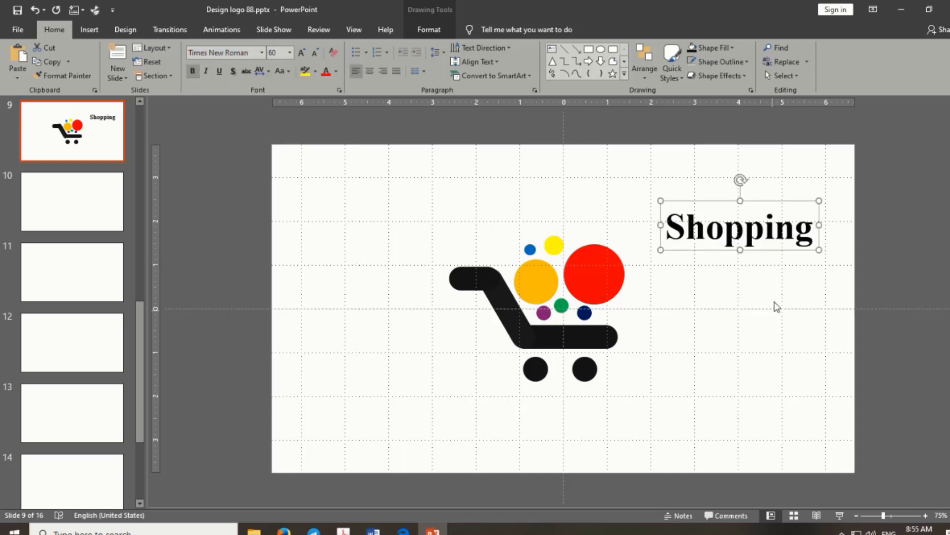
drag(730, 252, 555, 424)
click(533, 331)
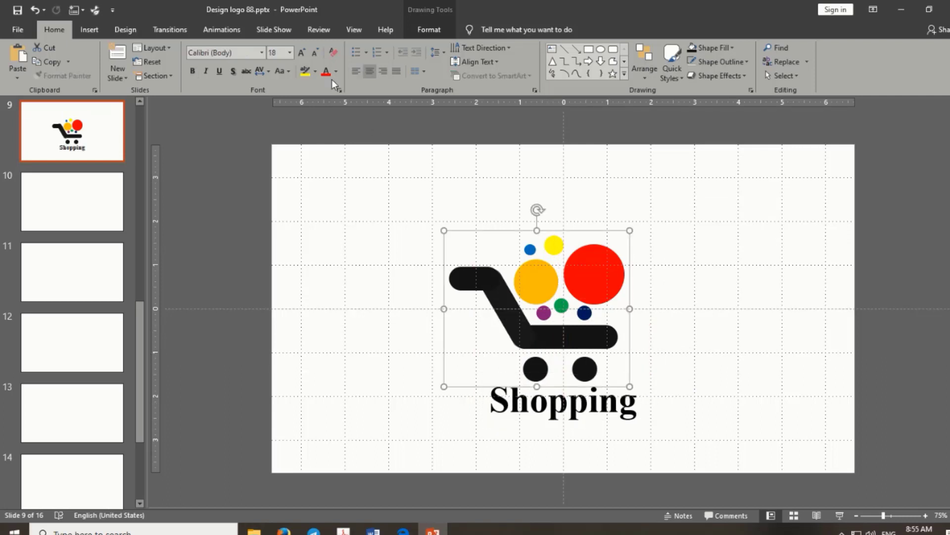
Step: Give the cart group a Fly In entrance from the left, and the Shopping caption a Fly In entrance
click(222, 29)
click(218, 60)
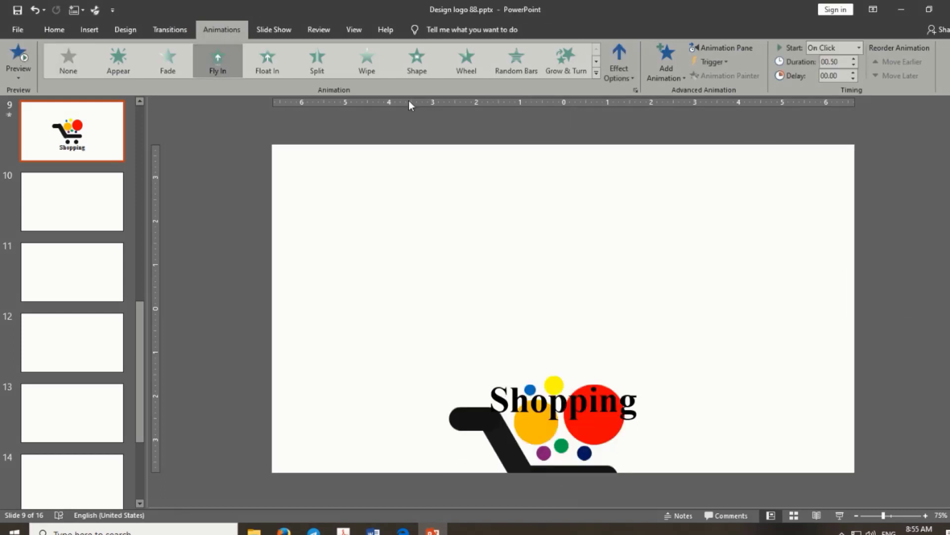
click(616, 74)
click(652, 169)
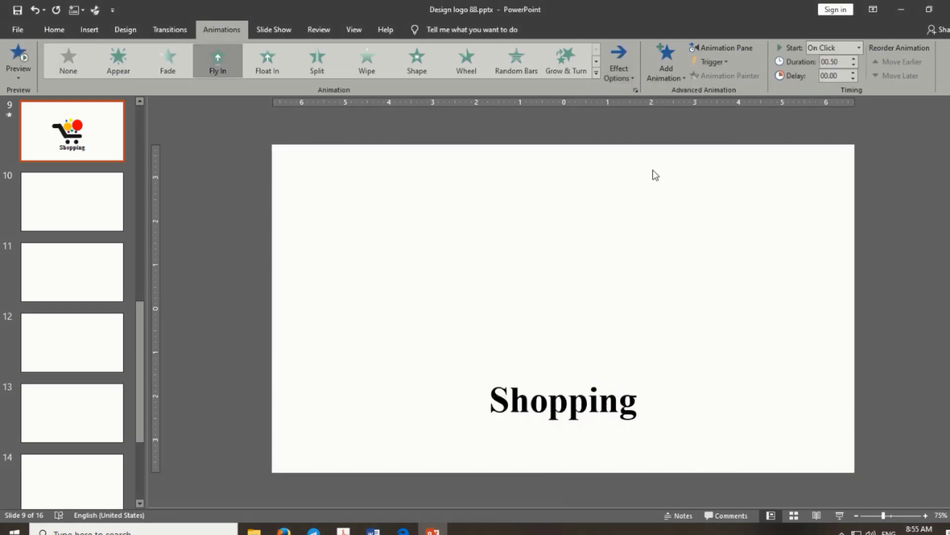
click(586, 408)
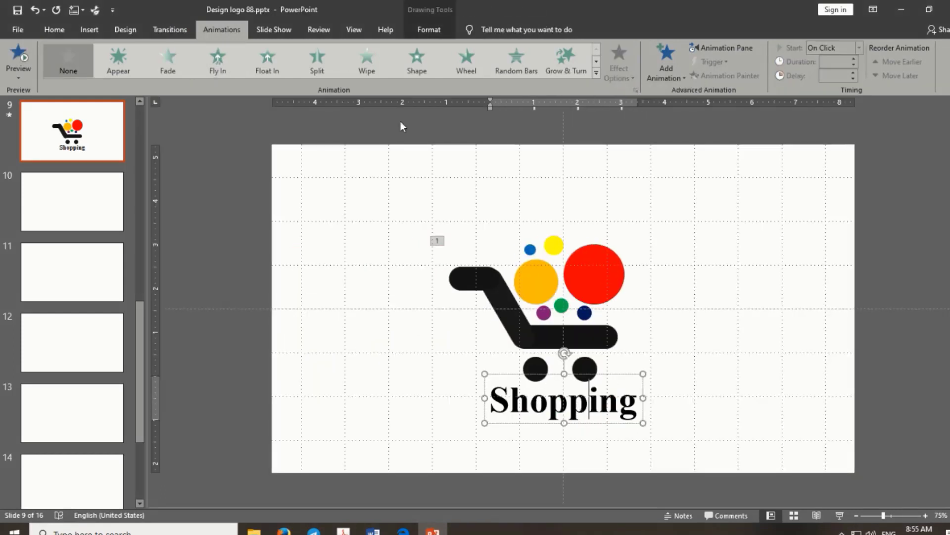
click(220, 58)
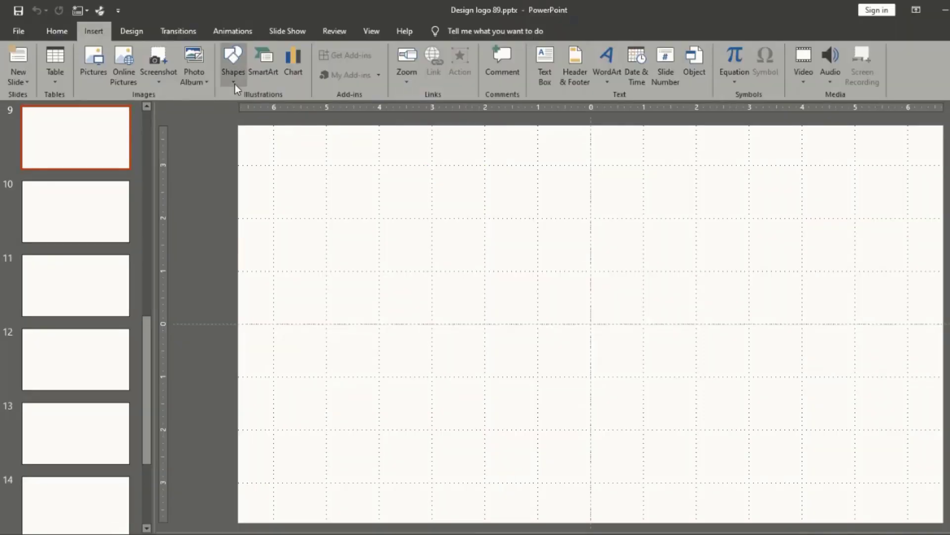
Step: Draw a flowchart Decision diamond near the slide centre and move it up-left
click(234, 84)
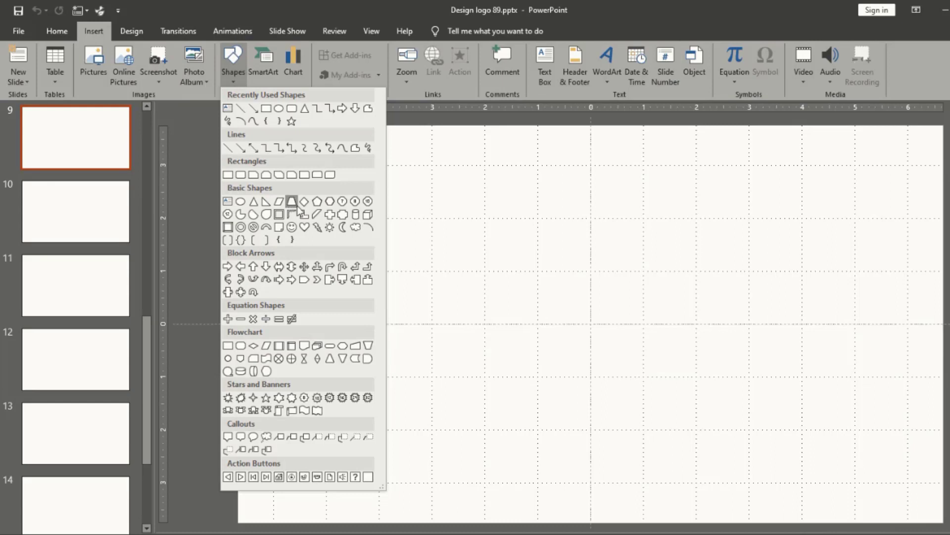
click(253, 345)
mouse_move(564, 234)
mouse_down()
mouse_move(640, 348)
mouse_move(666, 444)
mouse_up()
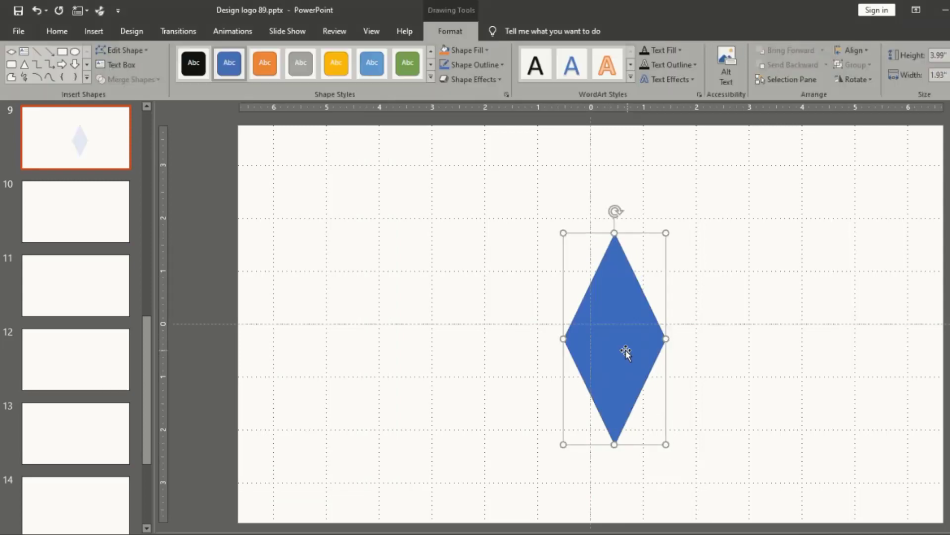
drag(626, 350, 477, 284)
Step: Rotate and resize the diamond into a slanted parallelogram 1.37 inches wide, centred in the upper middle
mouse_move(471, 153)
mouse_down()
mouse_move(563, 229)
mouse_move(587, 229)
mouse_up()
drag(505, 247, 577, 244)
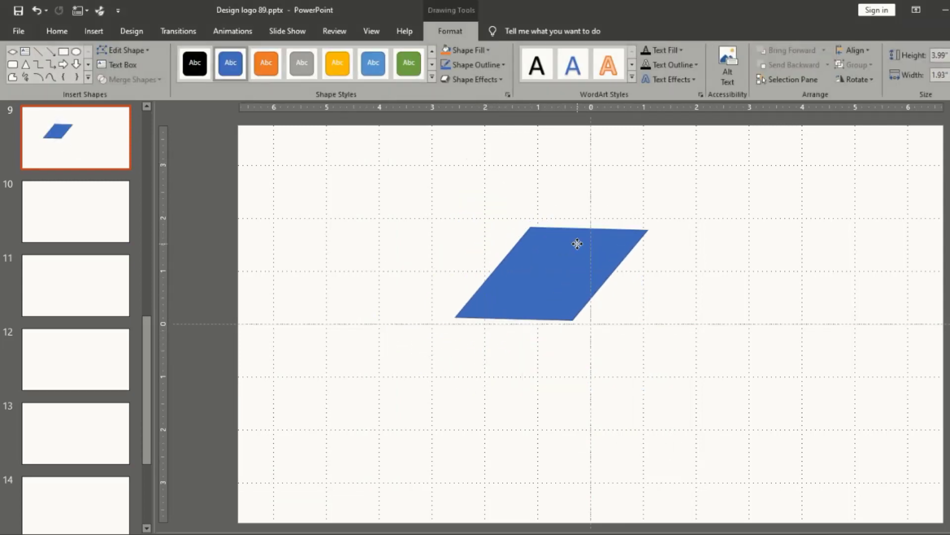
drag(573, 316, 562, 289)
drag(645, 217, 618, 226)
mouse_move(561, 248)
mouse_down()
mouse_move(600, 255)
mouse_move(619, 295)
mouse_up()
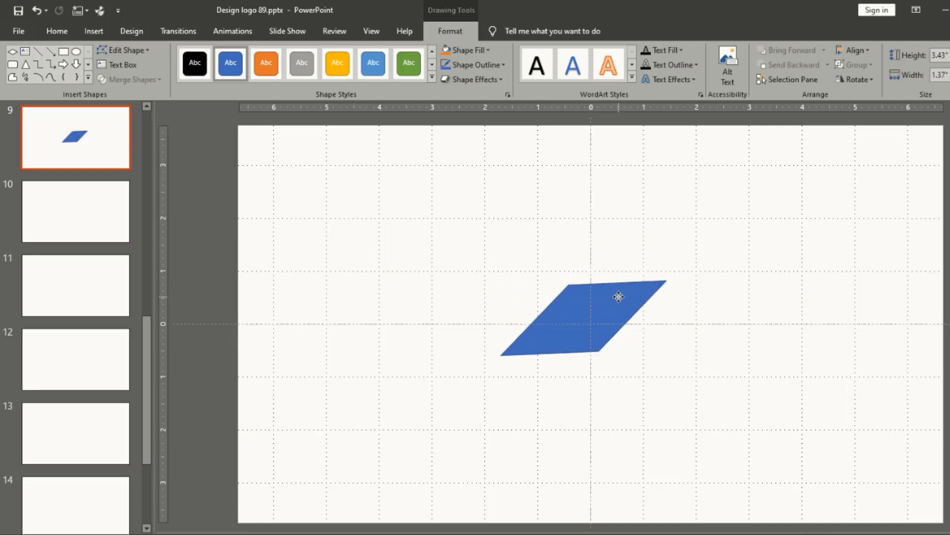
drag(619, 295, 624, 300)
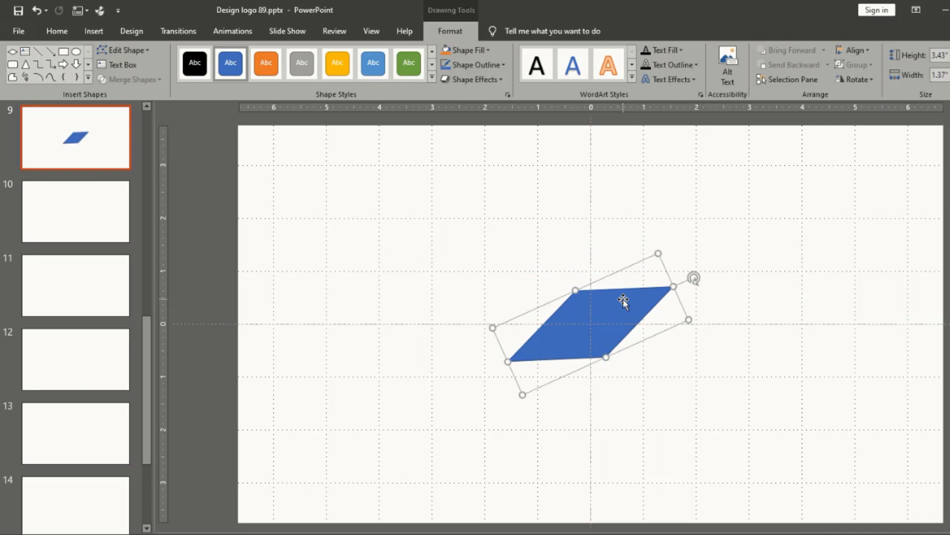
drag(694, 278, 695, 283)
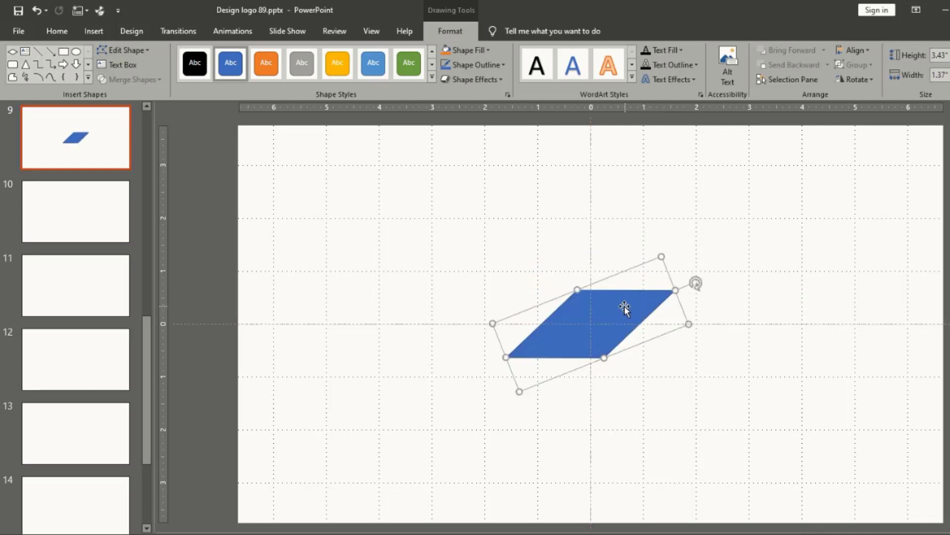
scroll(644, 326, down, 1)
scroll(665, 355, up, 3)
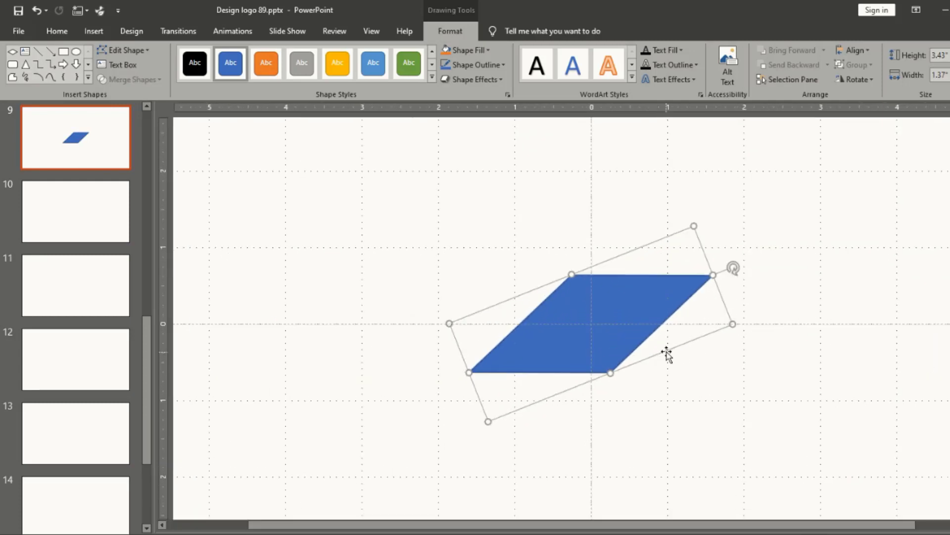
scroll(667, 354, down, 3)
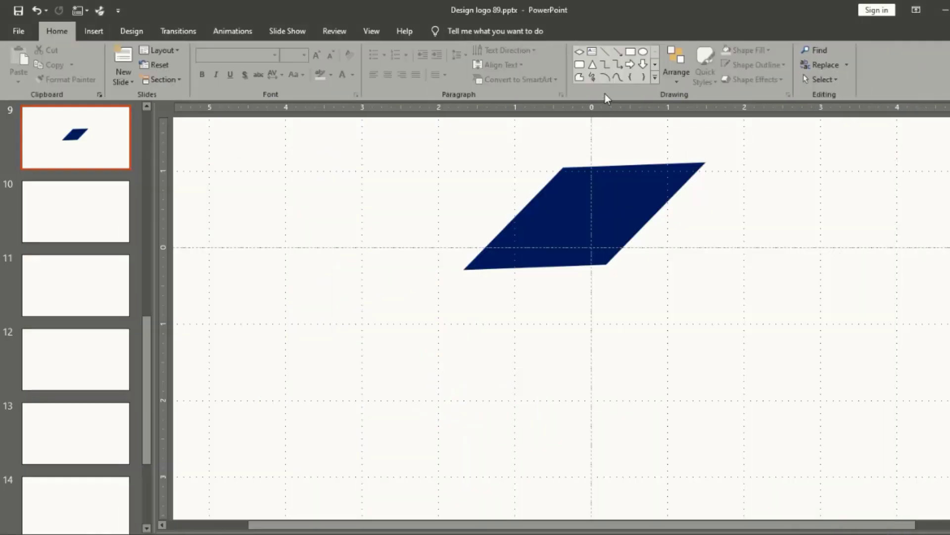
Step: Draw a large block arc to the right of the cap and thin its band
click(655, 77)
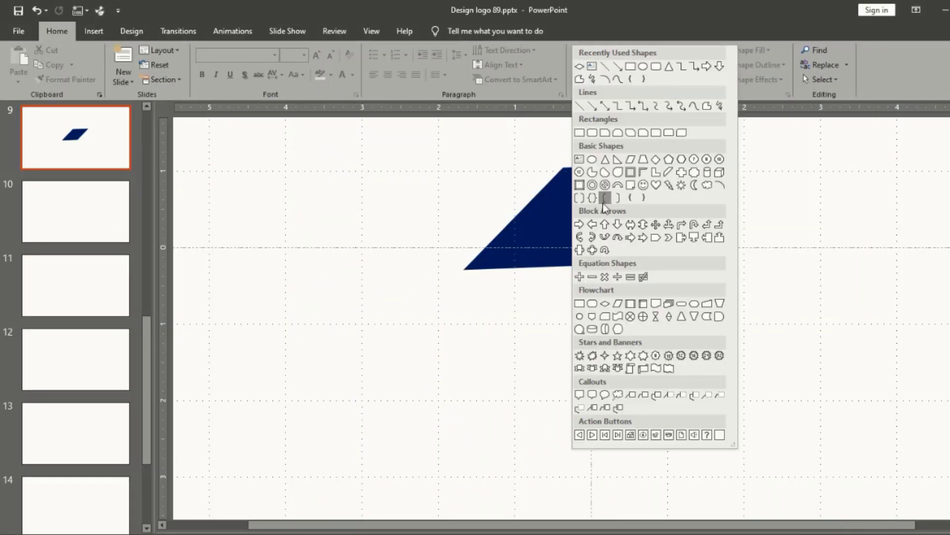
click(611, 188)
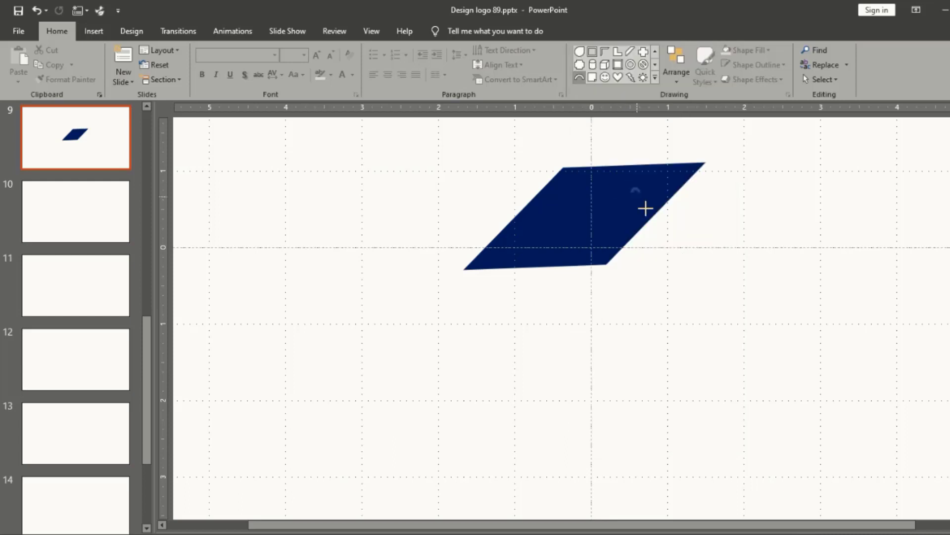
drag(645, 209, 810, 447)
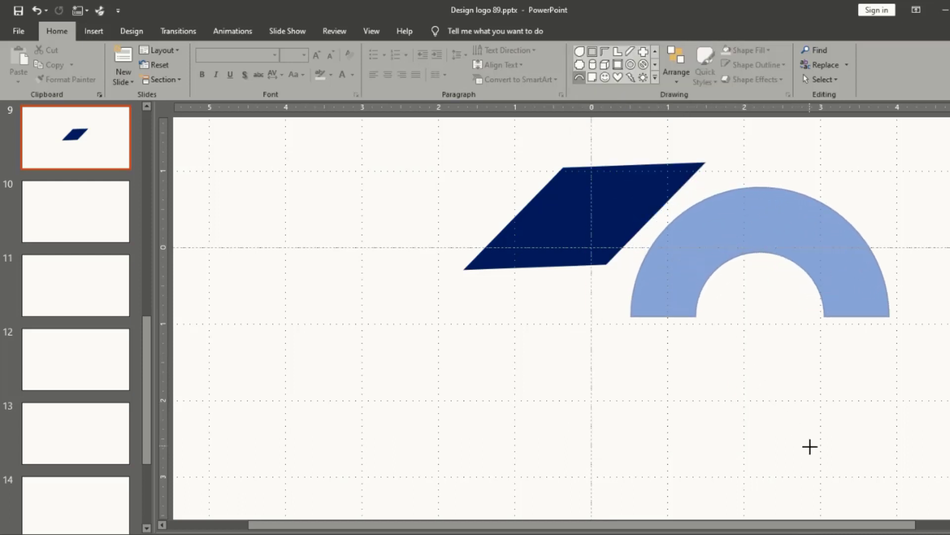
drag(810, 446, 805, 440)
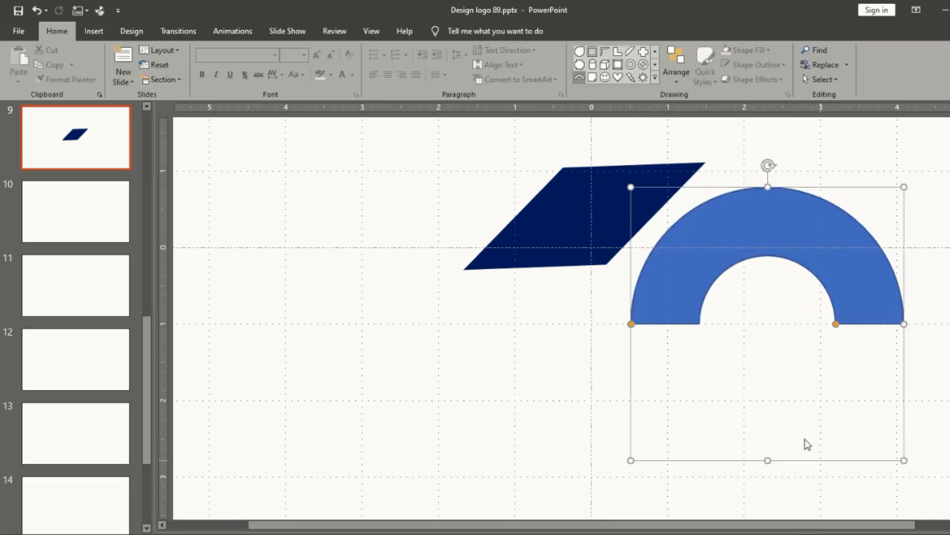
drag(836, 325, 878, 326)
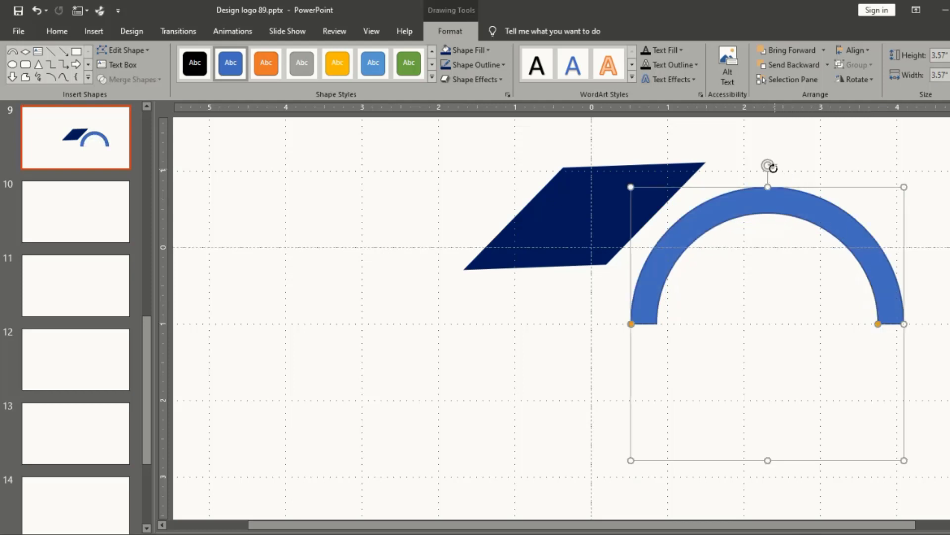
Step: Rotate the arc clockwise, place it under the cap, shrink it to 3.46 inches, and extend its left end
drag(768, 166, 785, 349)
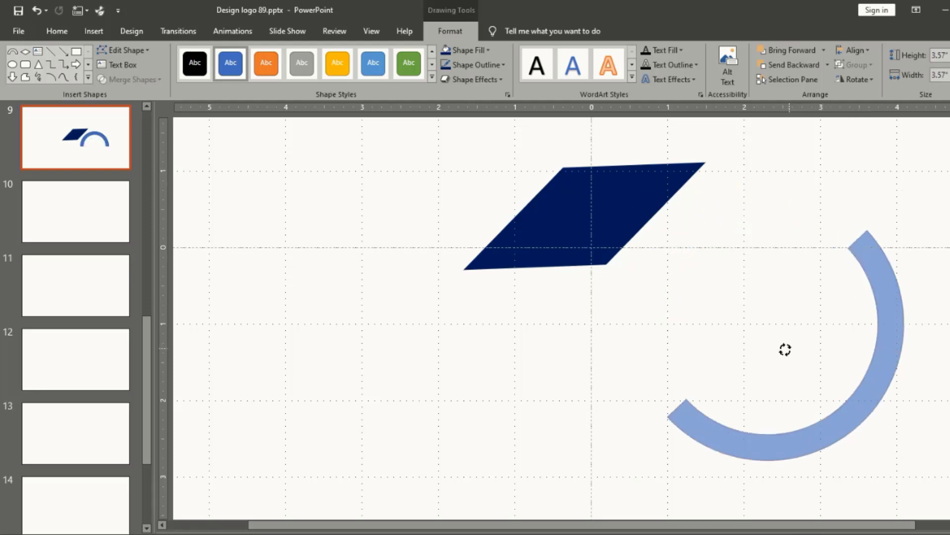
drag(785, 349, 785, 354)
mouse_move(845, 402)
mouse_down()
mouse_move(782, 396)
mouse_move(690, 338)
mouse_up()
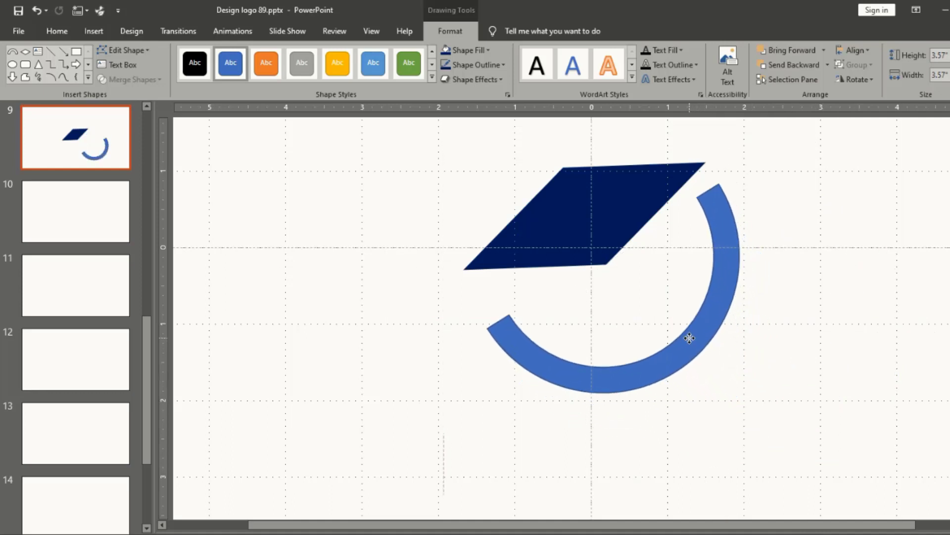
drag(689, 338, 673, 338)
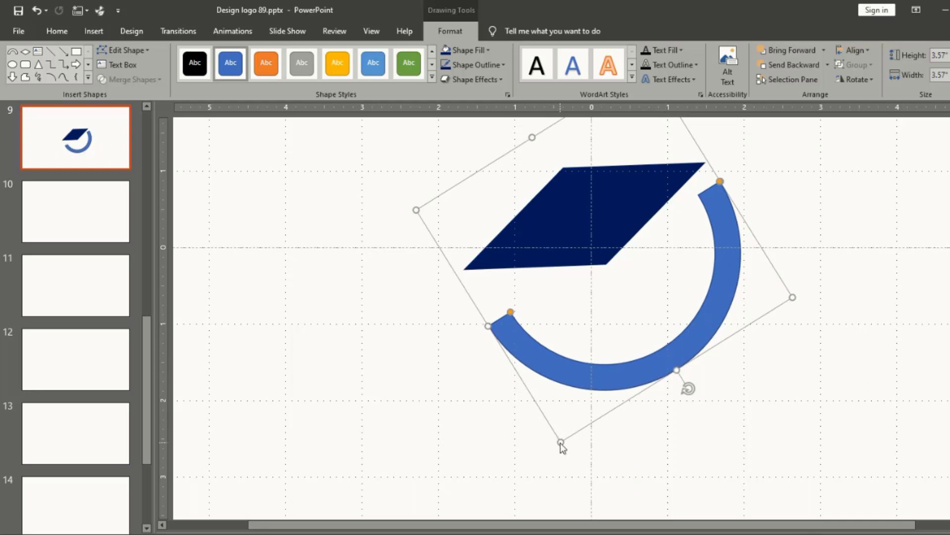
drag(559, 441, 564, 431)
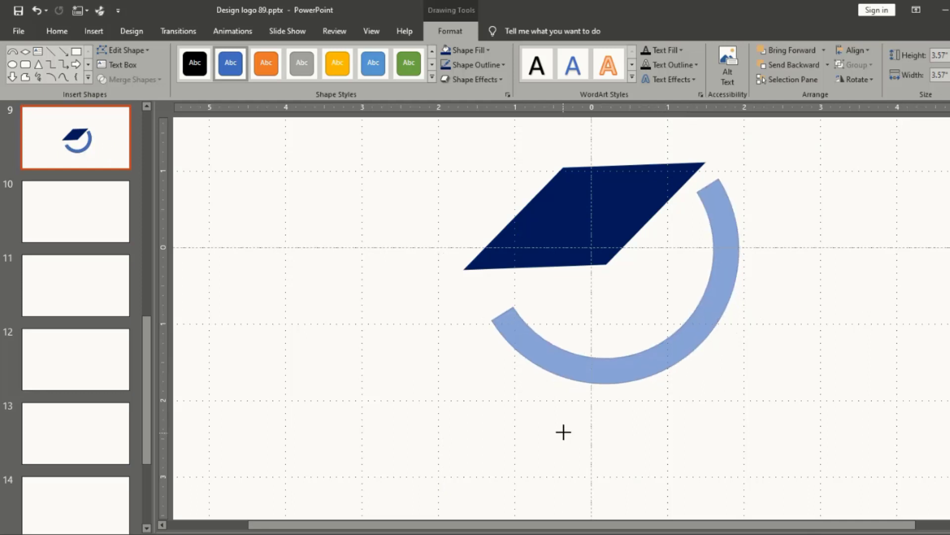
drag(727, 265, 728, 285)
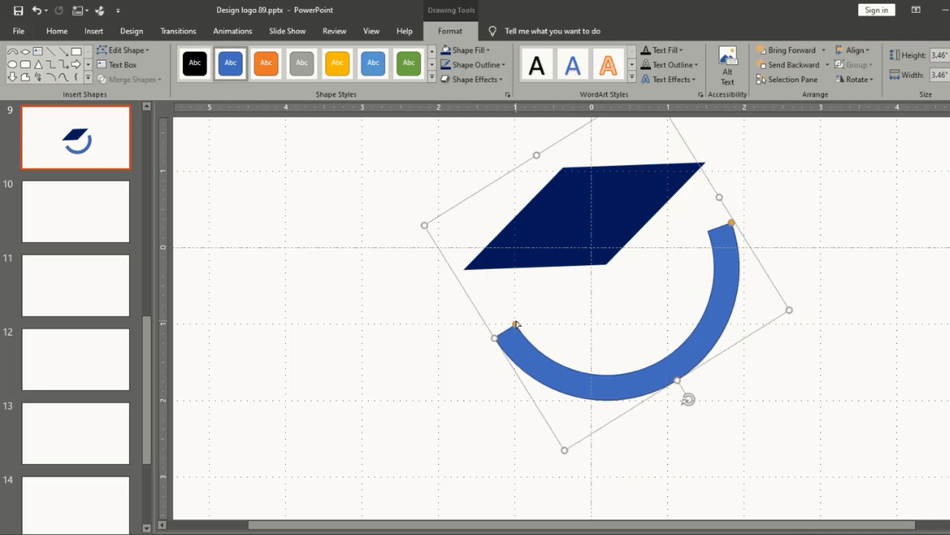
drag(516, 324, 509, 311)
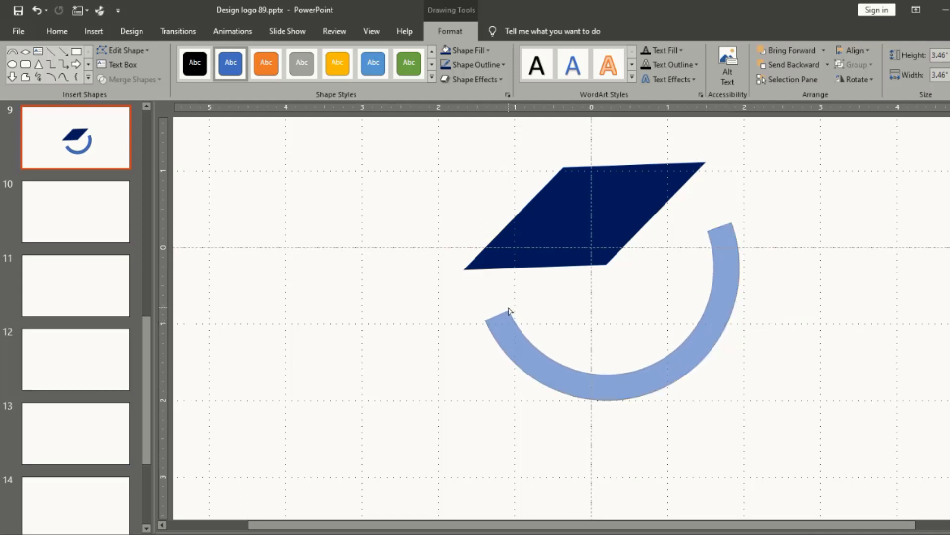
drag(509, 310, 498, 299)
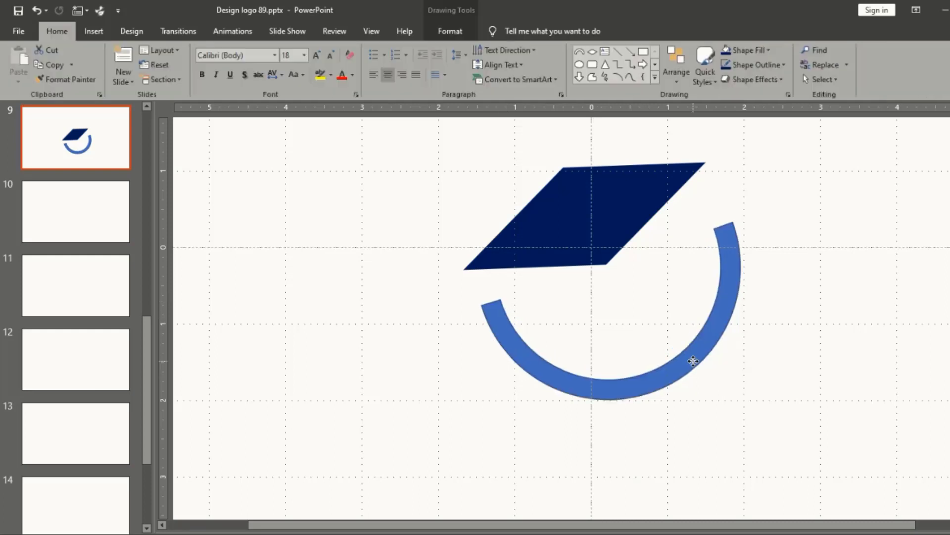
Step: Shift the arc right and draw a thin bar under the cap's left tip
drag(693, 362, 792, 364)
click(702, 284)
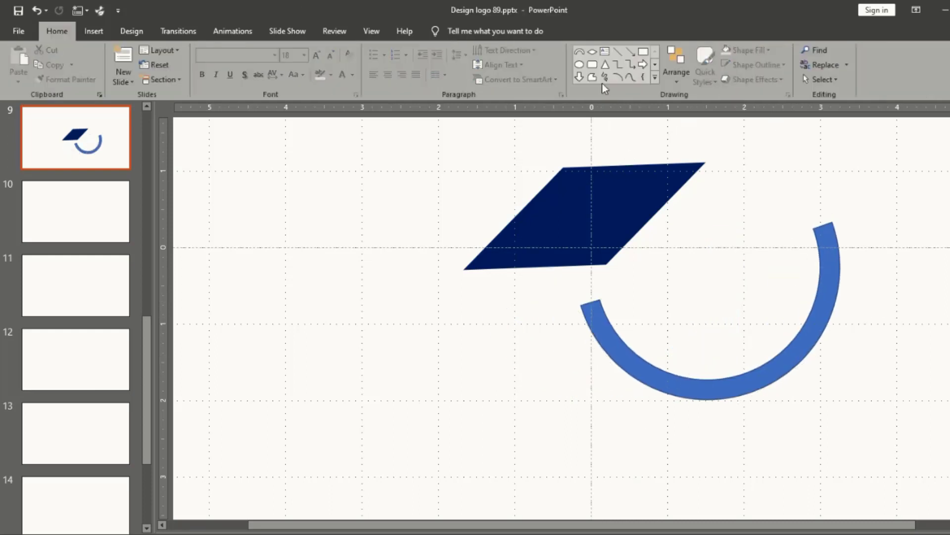
drag(493, 285, 509, 358)
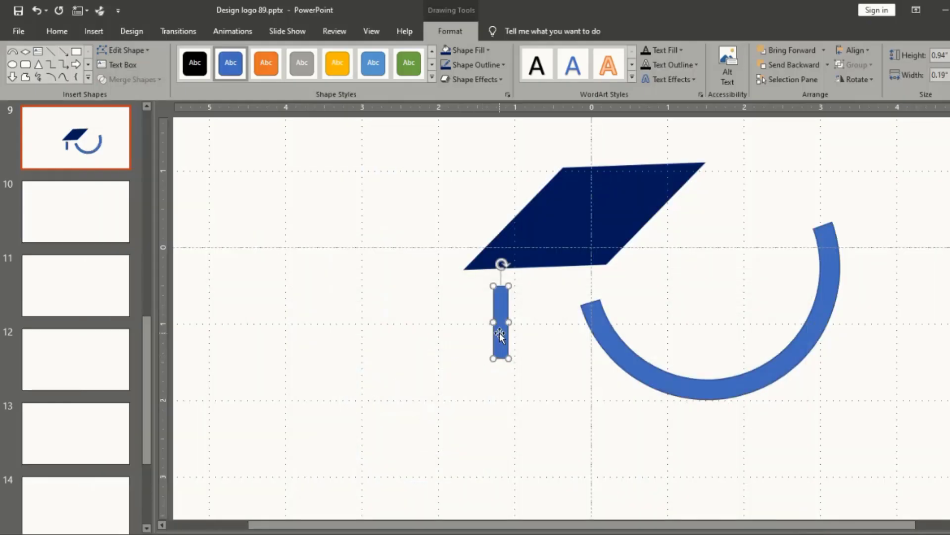
drag(500, 336, 485, 324)
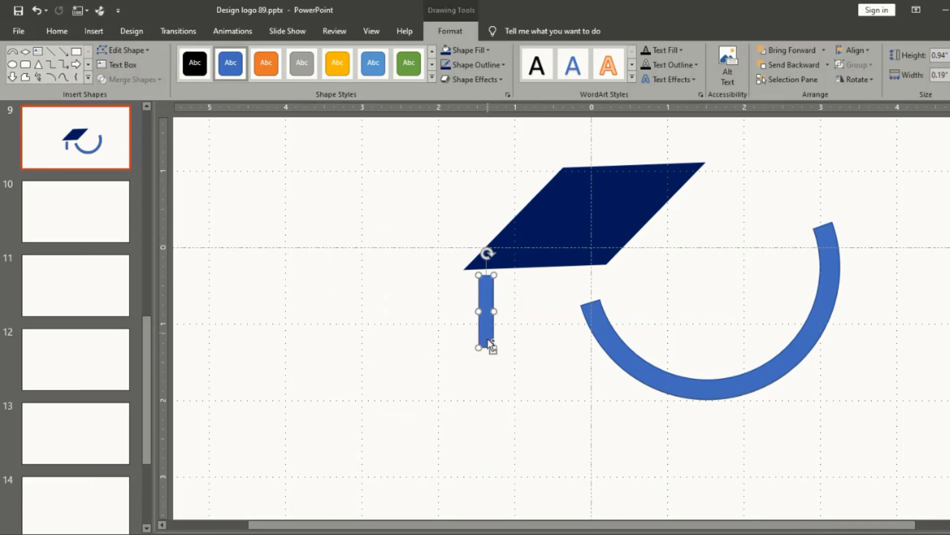
Step: Lengthen the tassel bar to 1.17 inches and add a small rounded copy as the tassel knot
scroll(488, 342, up, 5)
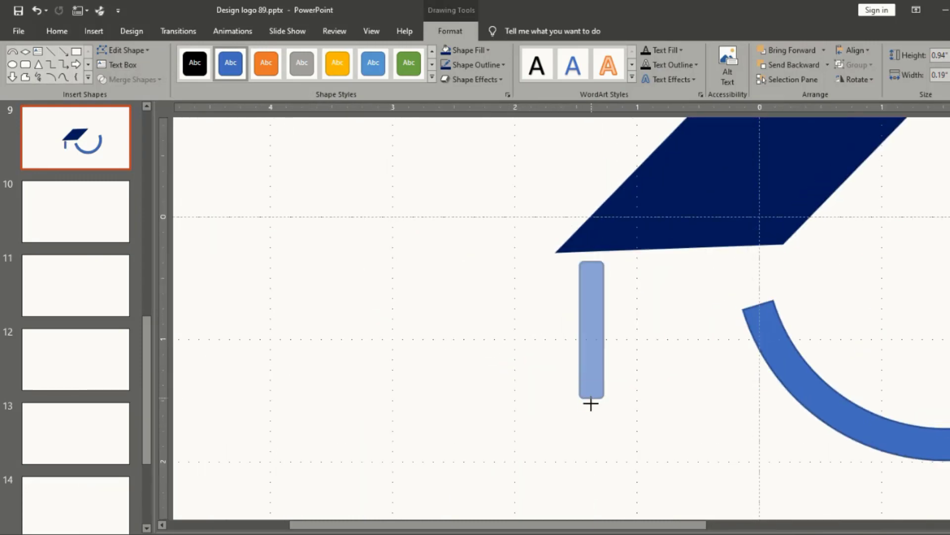
drag(591, 376, 592, 405)
mouse_move(582, 262)
mouse_down()
mouse_move(609, 318)
mouse_move(598, 349)
mouse_move(451, 349)
mouse_up()
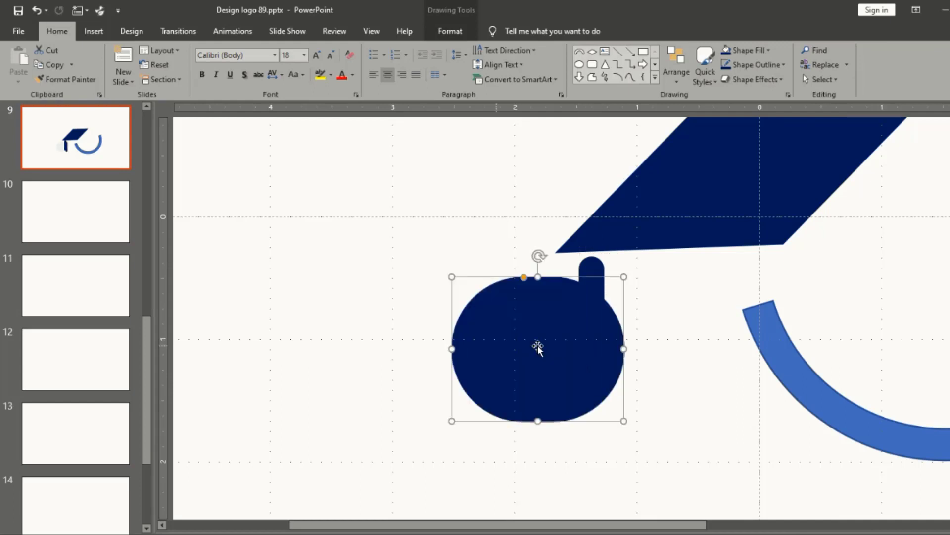
mouse_move(623, 421)
mouse_down()
mouse_move(475, 331)
mouse_move(597, 327)
mouse_move(575, 351)
mouse_move(585, 339)
mouse_up()
click(596, 325)
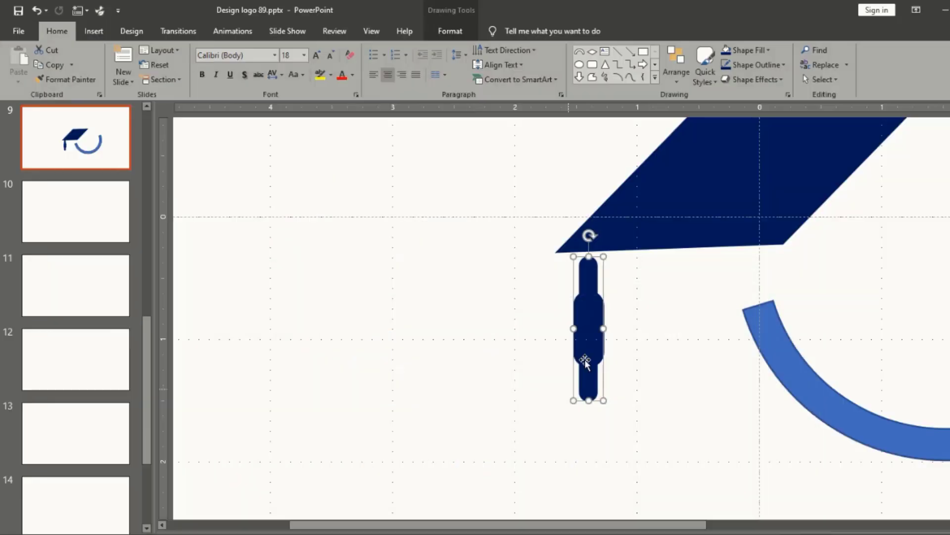
click(595, 314)
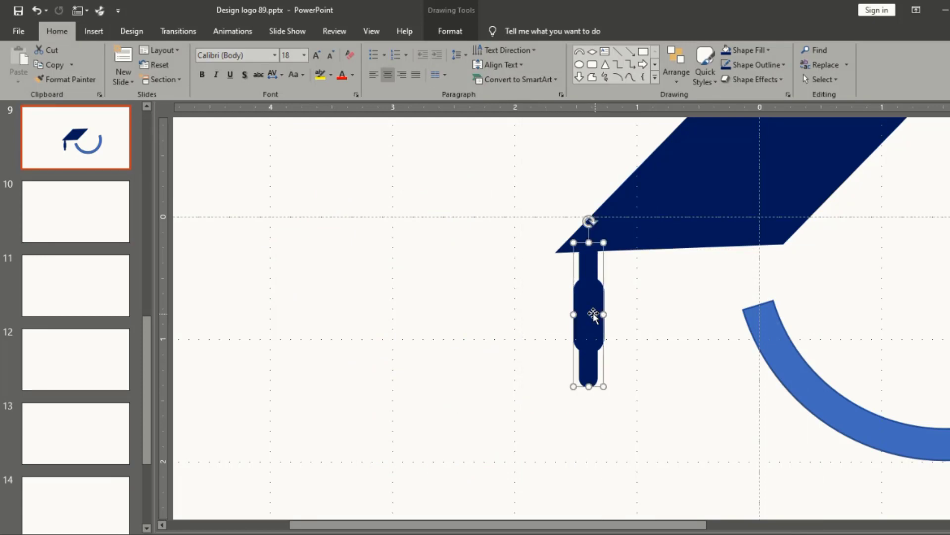
click(477, 325)
Step: Raise the blue arc slightly and extend its upper end toward the cap's right end
scroll(481, 317, down, 3)
scroll(481, 318, down, 3)
scroll(482, 318, down, 1)
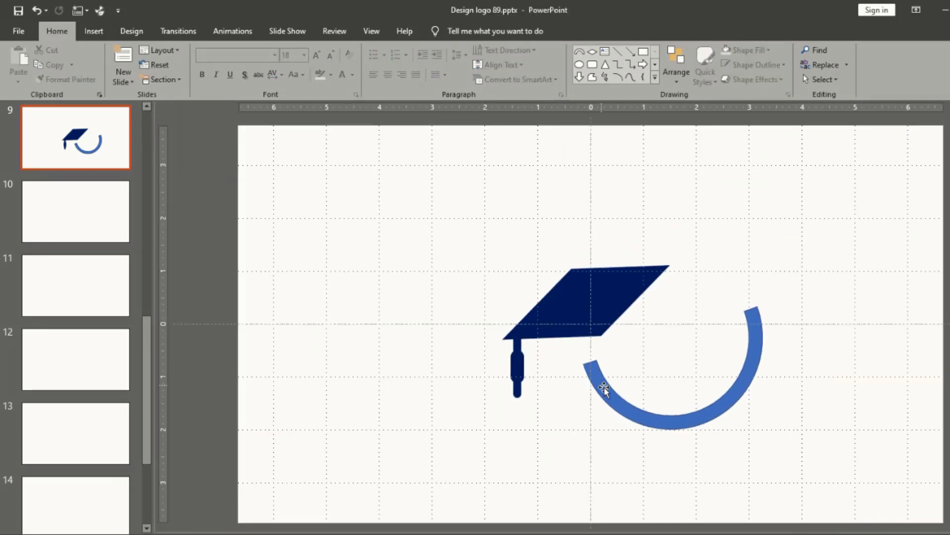
click(554, 399)
drag(551, 406, 556, 402)
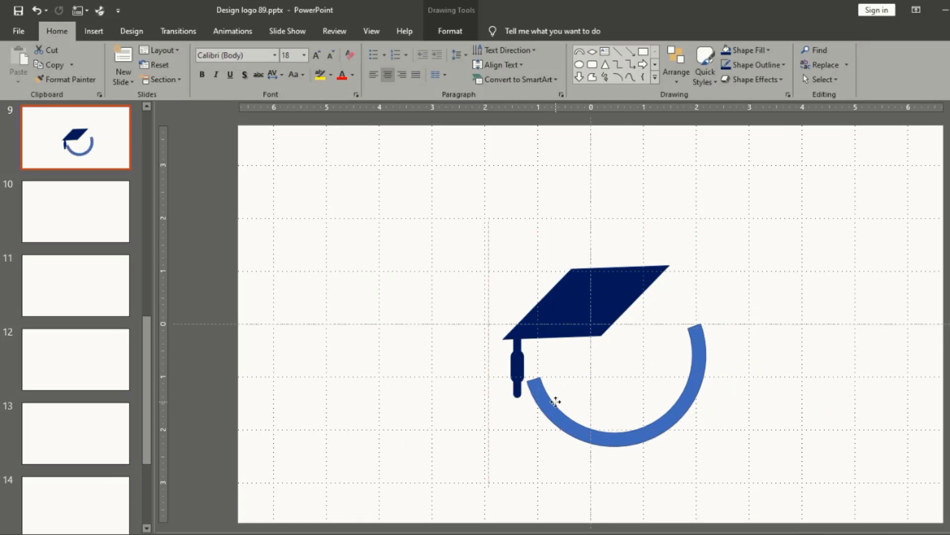
drag(700, 324, 687, 292)
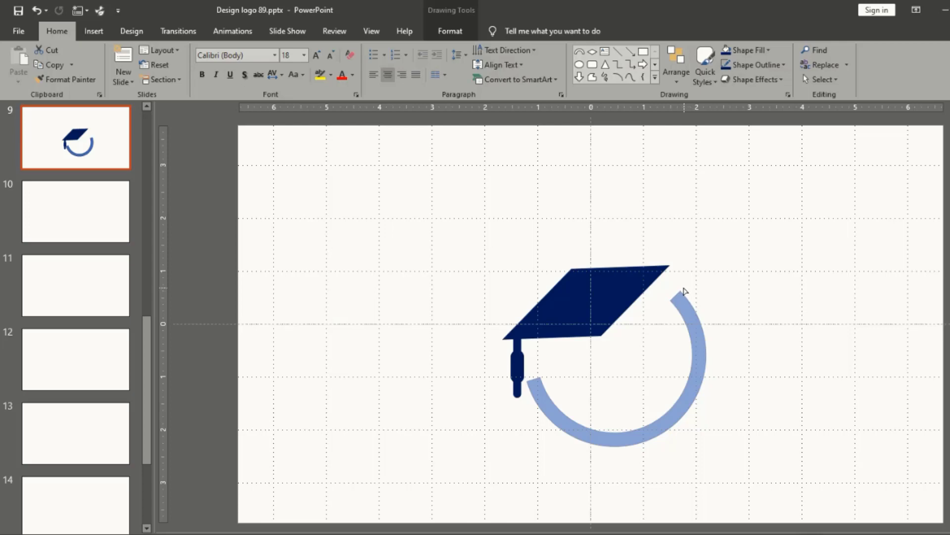
drag(687, 292, 686, 292)
click(709, 293)
scroll(722, 290, up, 3)
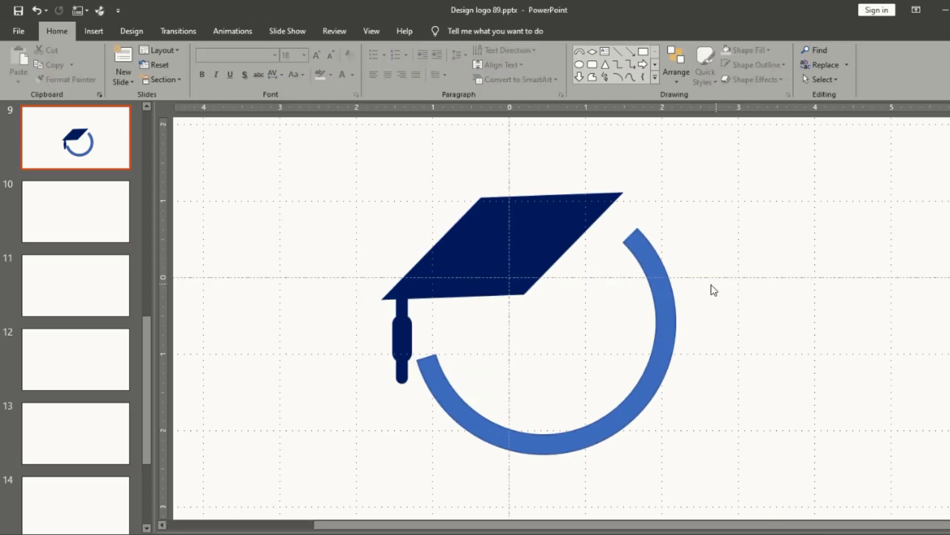
click(614, 253)
click(449, 31)
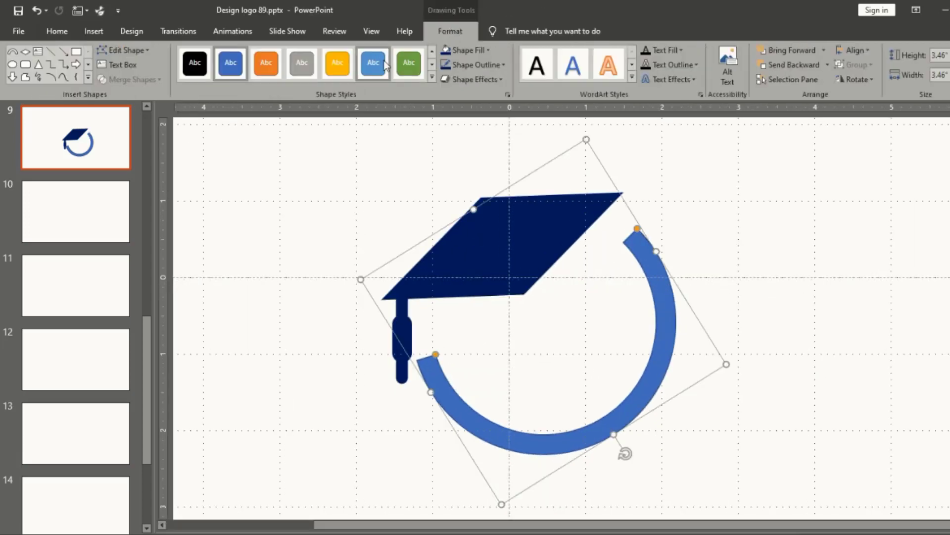
Step: Apply the navy shape style to the arc so it matches the cap
click(445, 51)
click(738, 219)
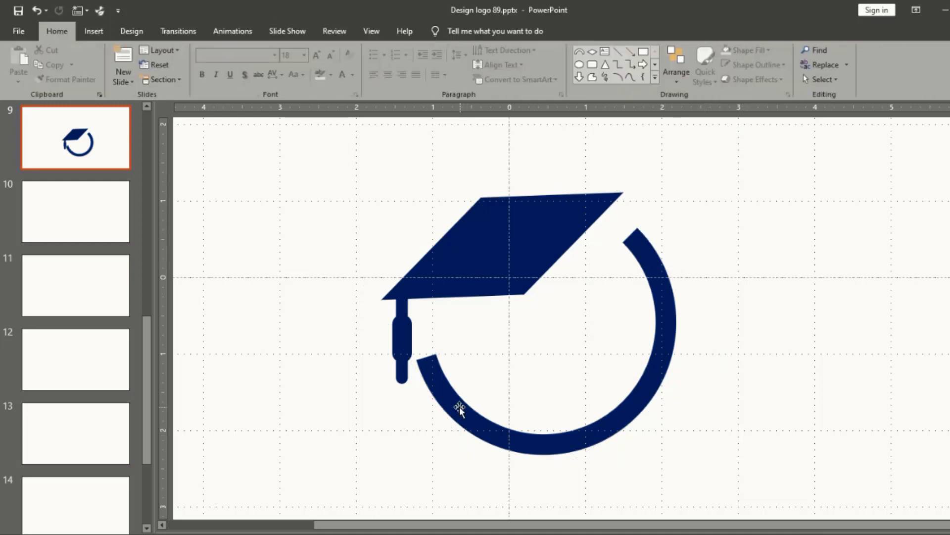
click(431, 365)
right_click(431, 365)
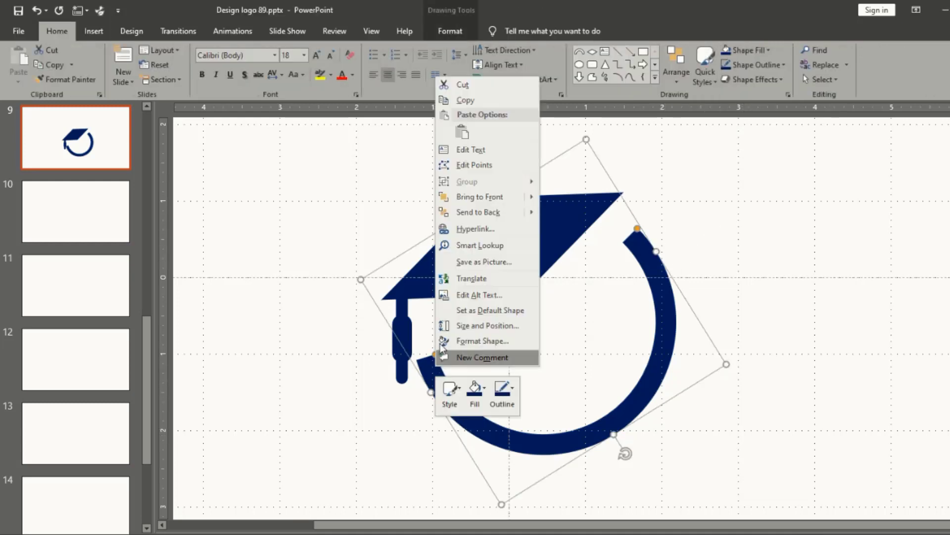
key(Escape)
key(Escape)
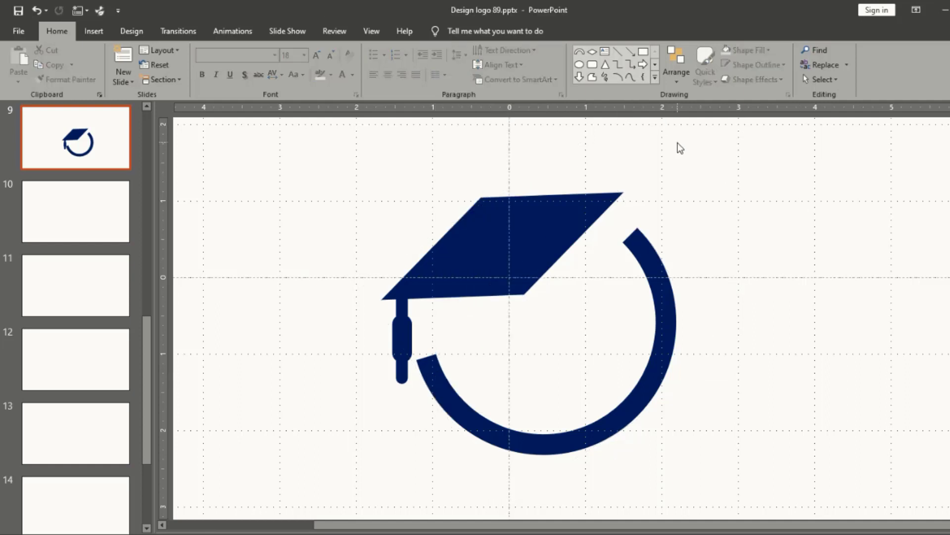
Step: Draw small oval eyes, group them, and position them inside the ring
click(579, 64)
drag(653, 149, 676, 171)
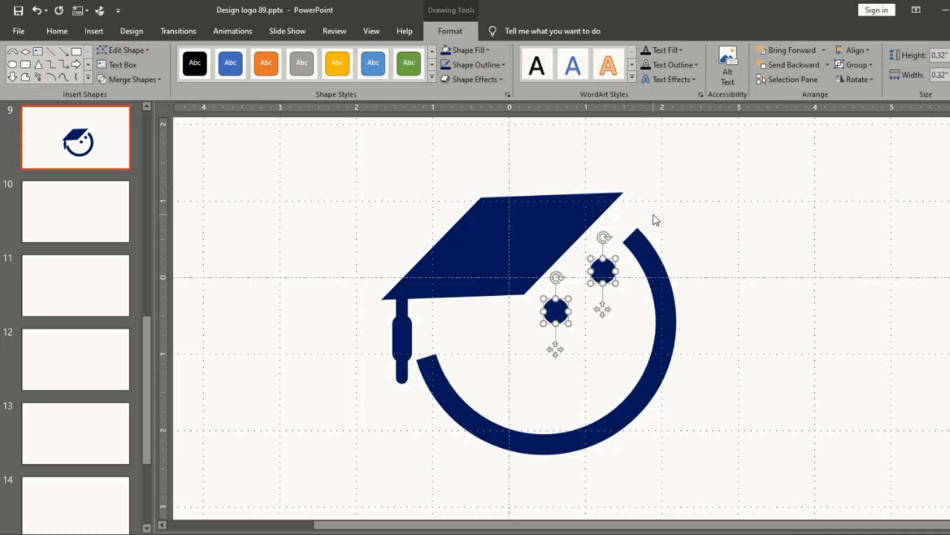
key(ctrl+g)
click(721, 248)
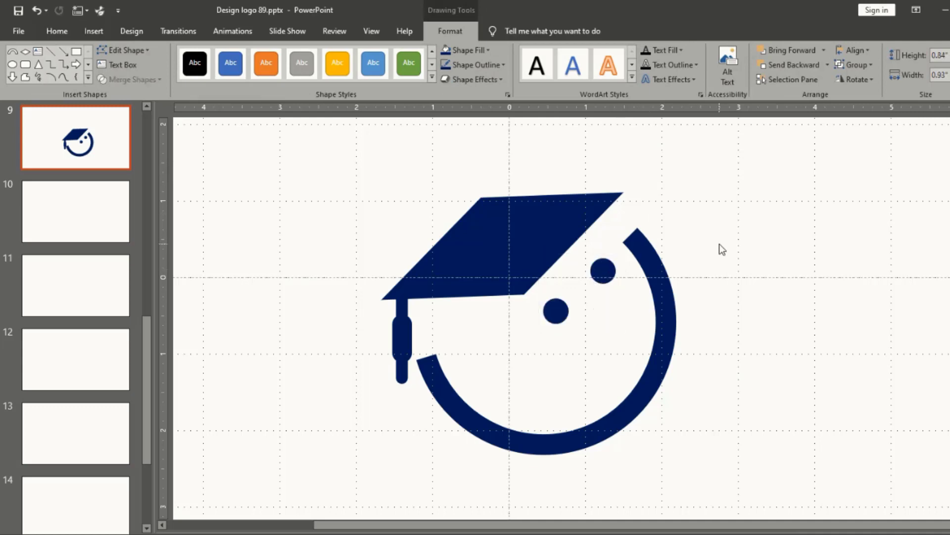
ctrl+scroll(721, 263, down, 4)
ctrl+scroll(722, 296, up, 1)
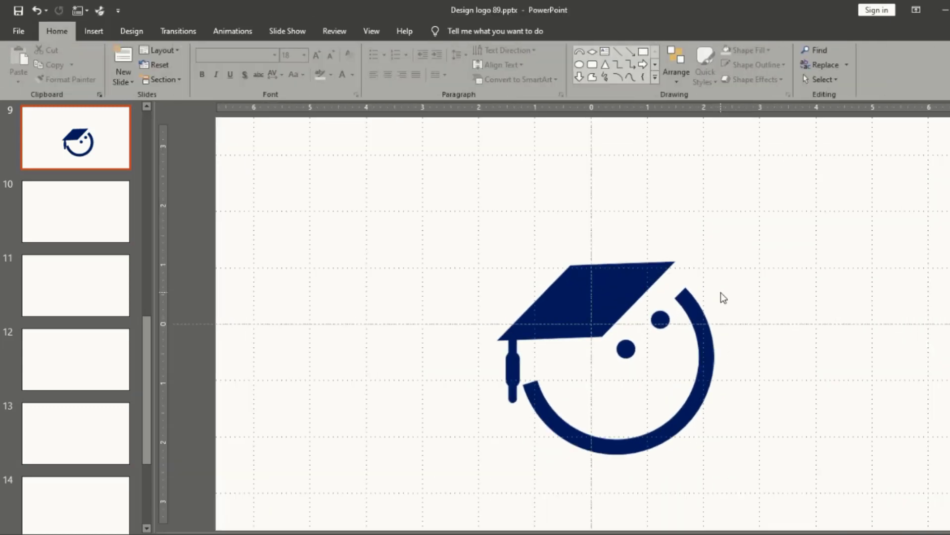
ctrl+scroll(722, 297, up, 2)
drag(584, 232, 590, 217)
Step: Use Edit Points on the arc to pull its left-end vertex down and adjust the curve
click(417, 322)
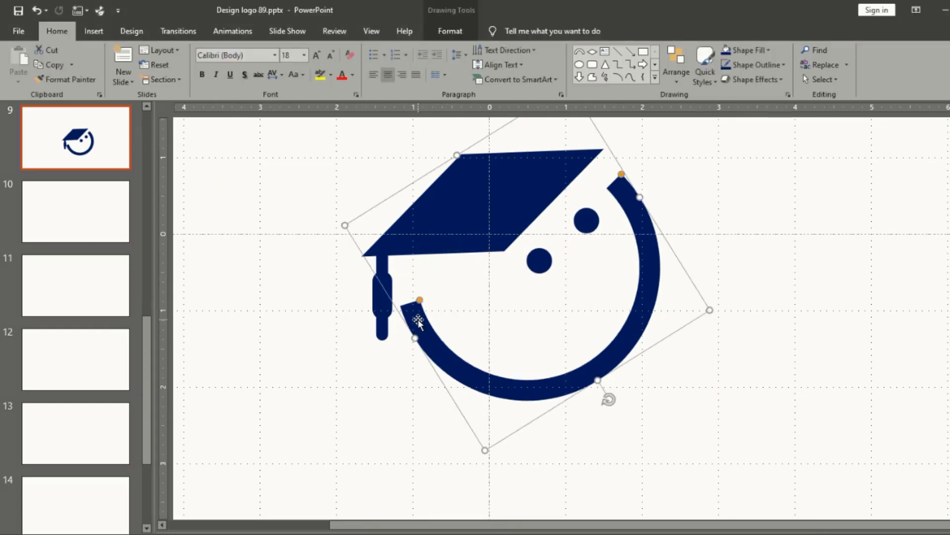
right_click(419, 325)
click(455, 104)
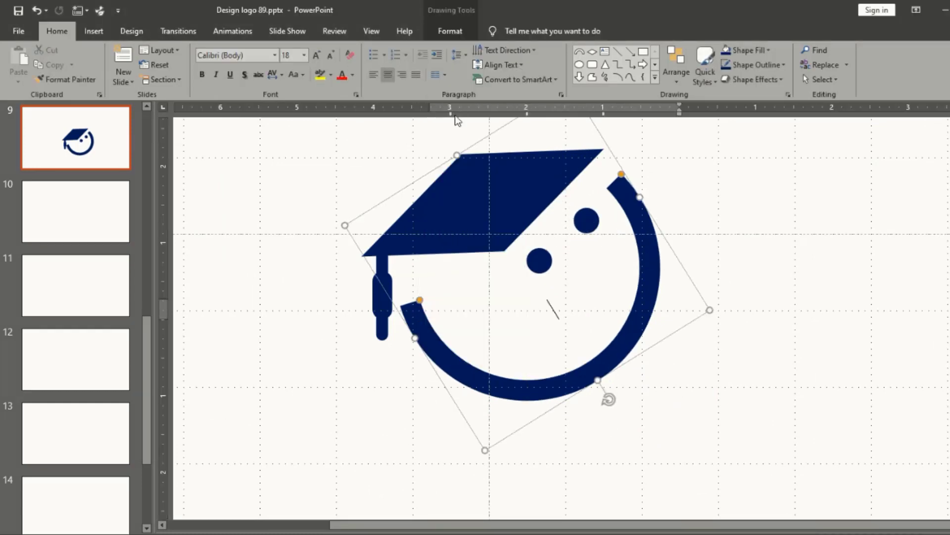
right_click(424, 329)
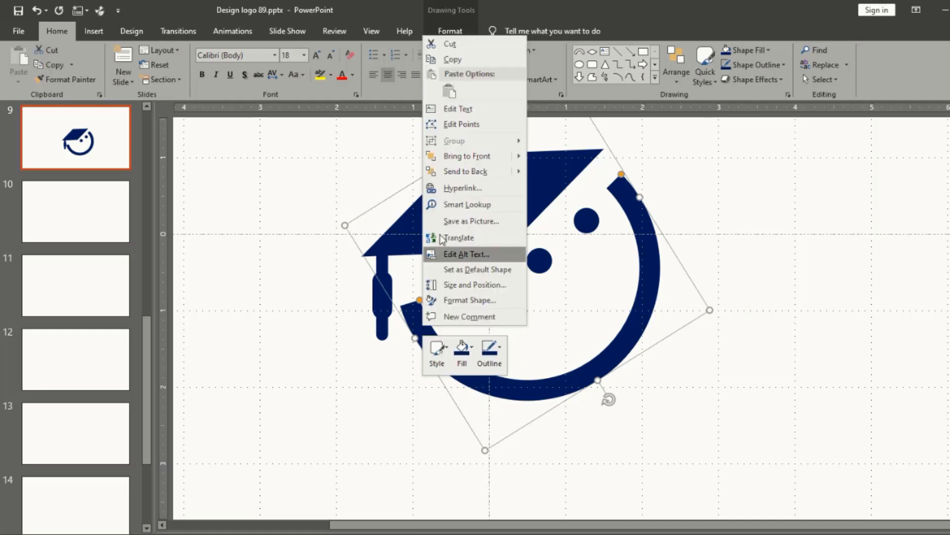
click(463, 124)
ctrl+scroll(399, 333, up, 3)
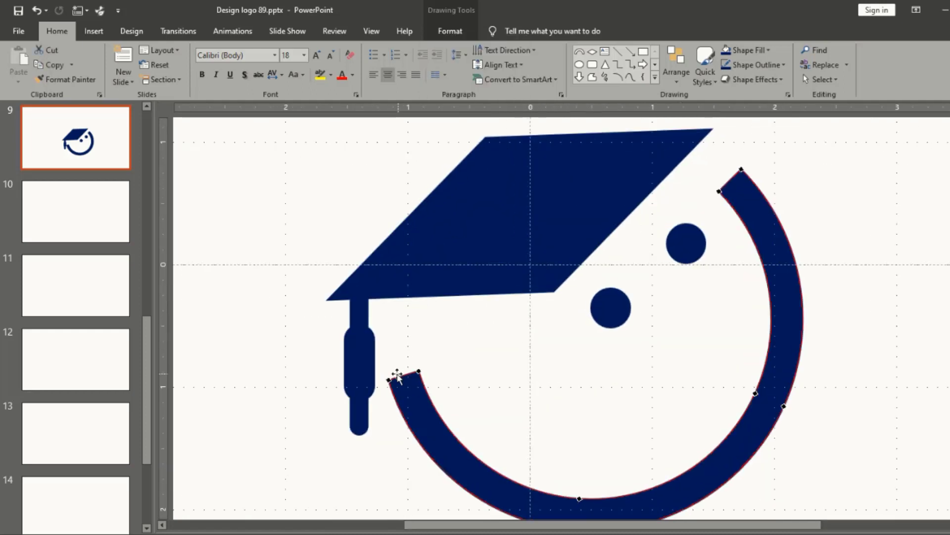
mouse_move(386, 379)
mouse_down()
mouse_move(406, 412)
mouse_move(397, 400)
mouse_up()
scroll(404, 416, down, 1)
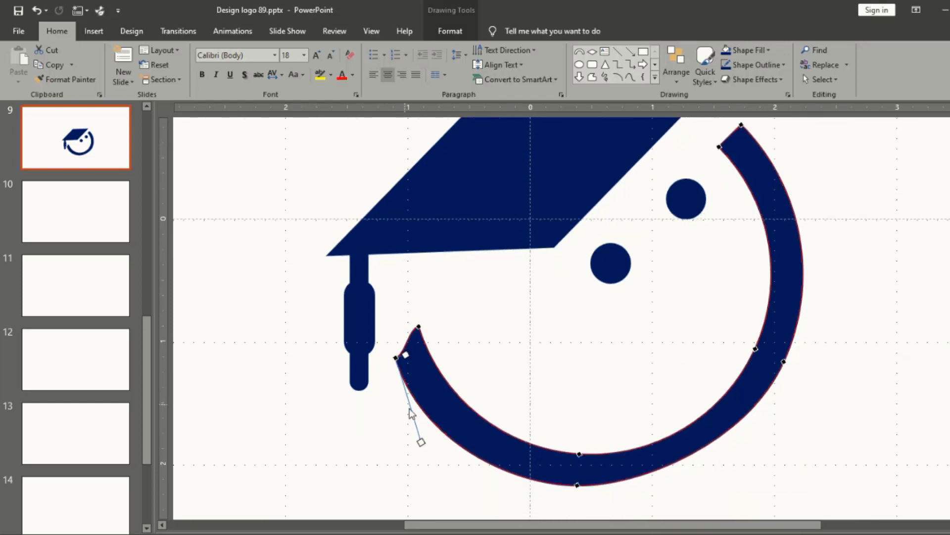
drag(420, 442, 424, 435)
click(412, 443)
Step: Undo the last curve adjustment and marquee-select all the logo shapes
scroll(465, 429, down, 1)
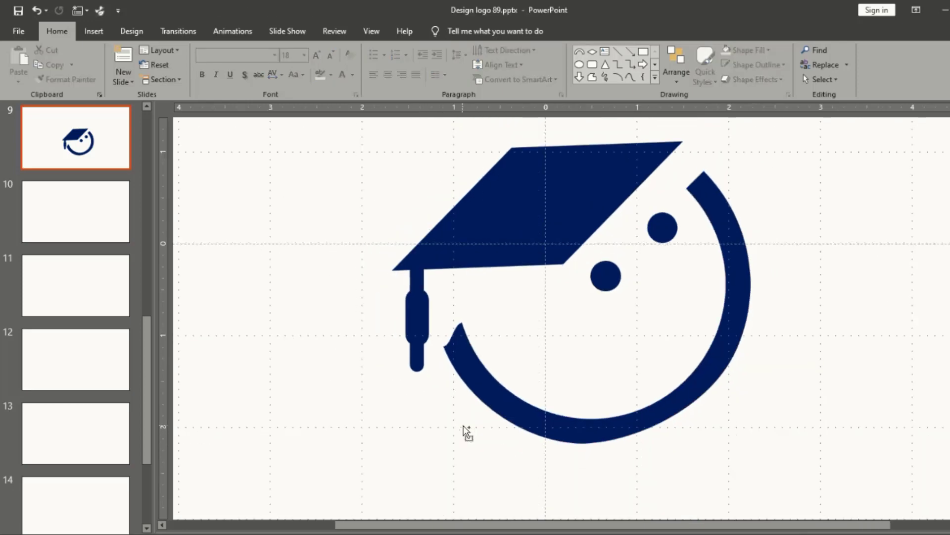
scroll(466, 432, down, 1)
key(ctrl+z)
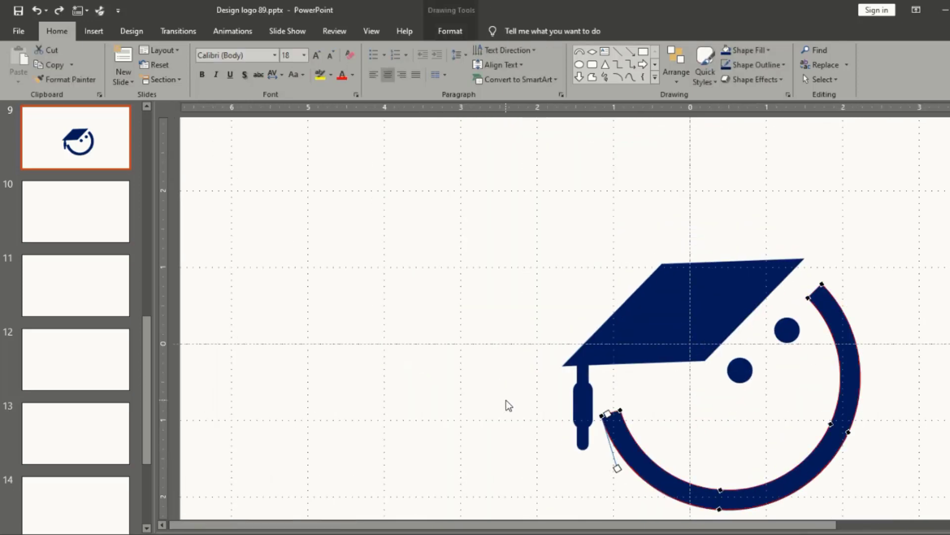
click(509, 405)
scroll(509, 411, down, 1)
scroll(525, 401, down, 1)
scroll(544, 391, down, 1)
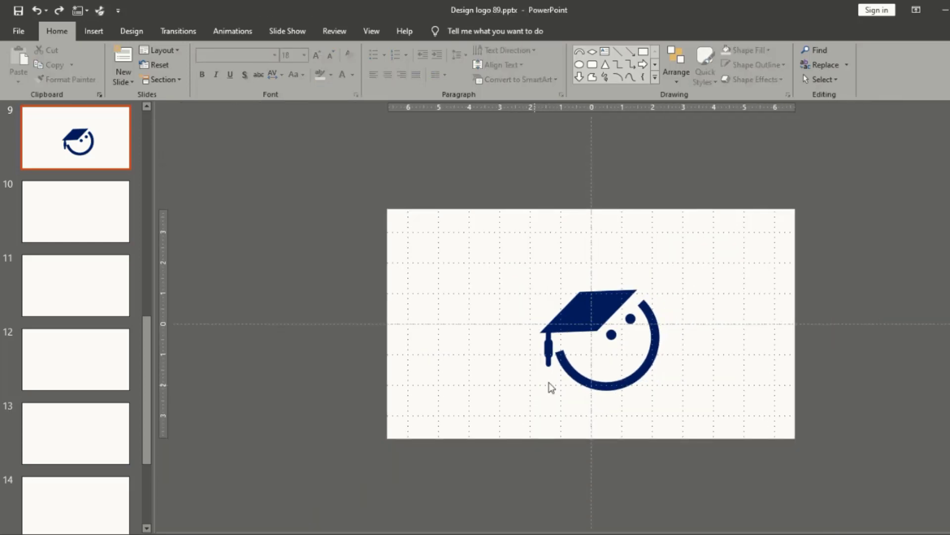
scroll(659, 371, up, 1)
drag(448, 211, 768, 481)
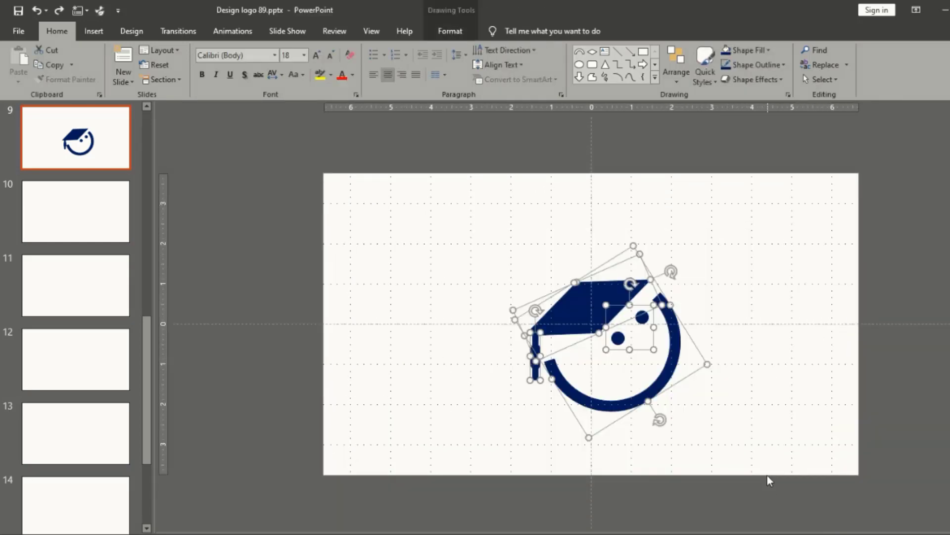
Step: Group the logo shapes and draw a Donut ring over the logo, adjusting its band thickness
key(ctrl+g)
click(649, 393)
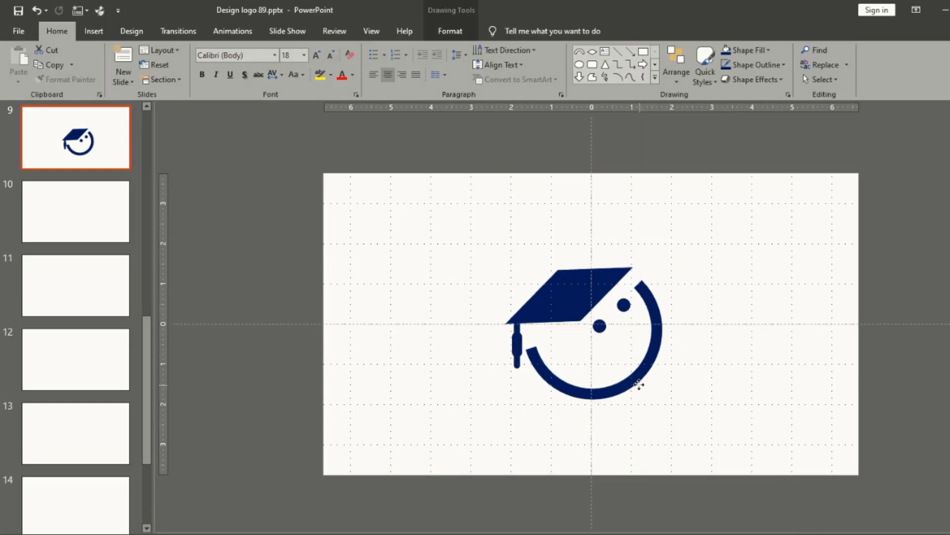
click(655, 77)
click(607, 175)
mouse_move(631, 299)
mouse_down()
mouse_move(690, 404)
mouse_move(643, 375)
mouse_move(650, 377)
mouse_up()
drag(540, 322, 503, 331)
key(Escape)
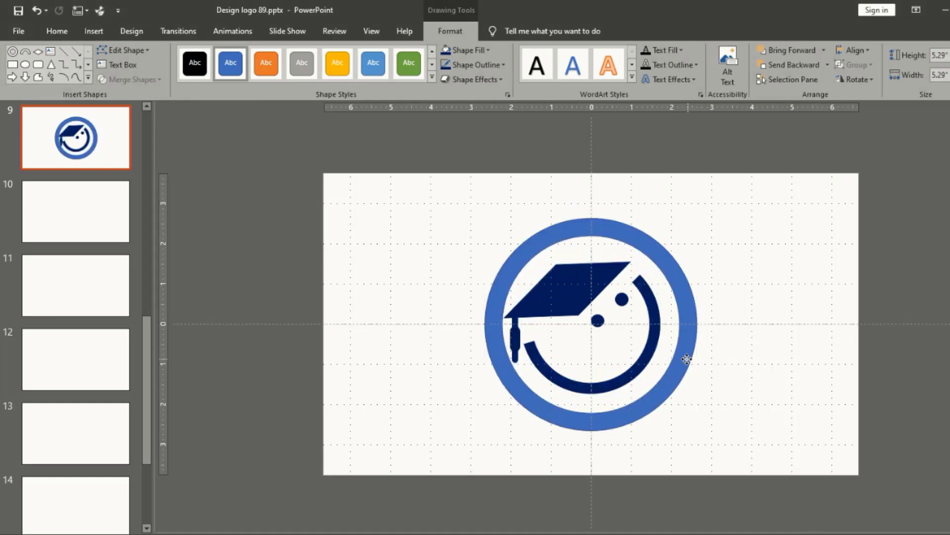
Step: Resize the ring to about 5.4 inches and position it around the logo
click(686, 359)
drag(695, 429, 670, 400)
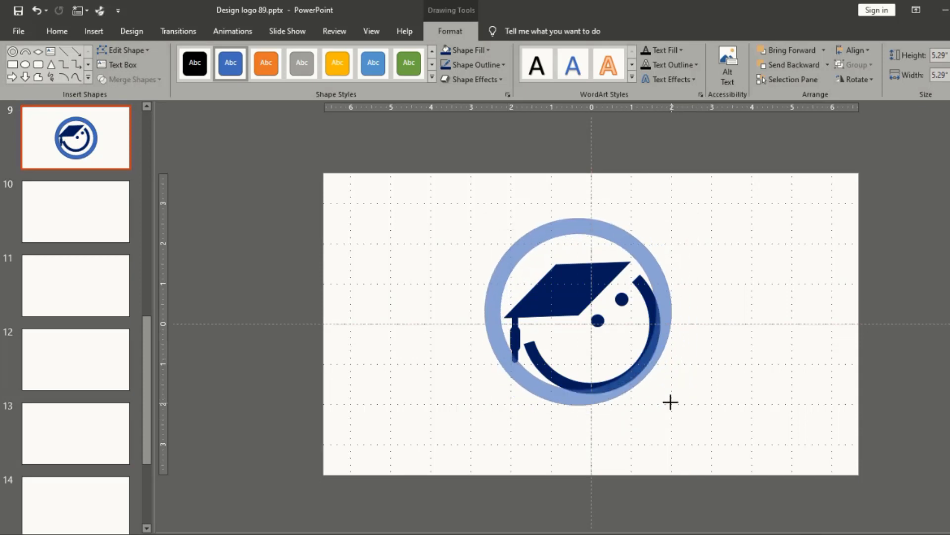
drag(659, 272, 666, 280)
drag(678, 416, 706, 442)
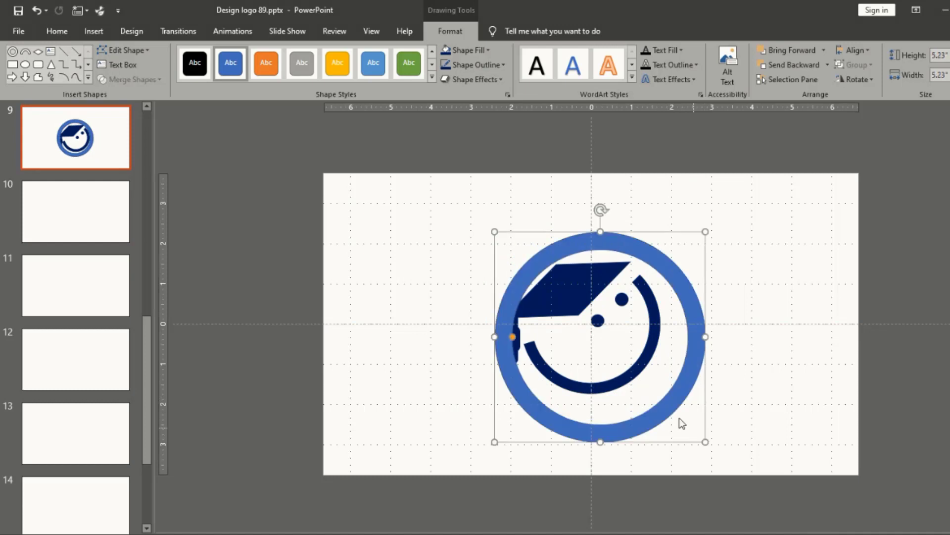
drag(666, 407, 660, 400)
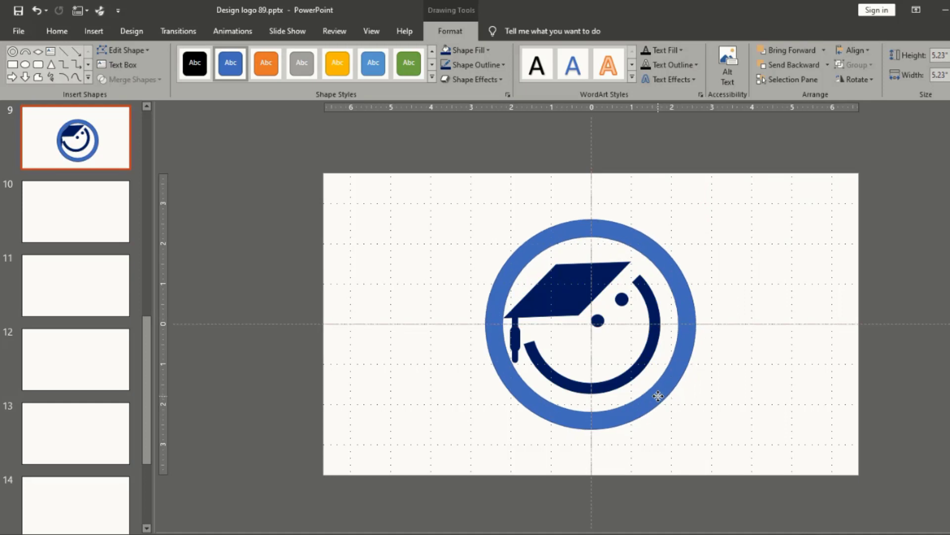
drag(660, 398, 658, 396)
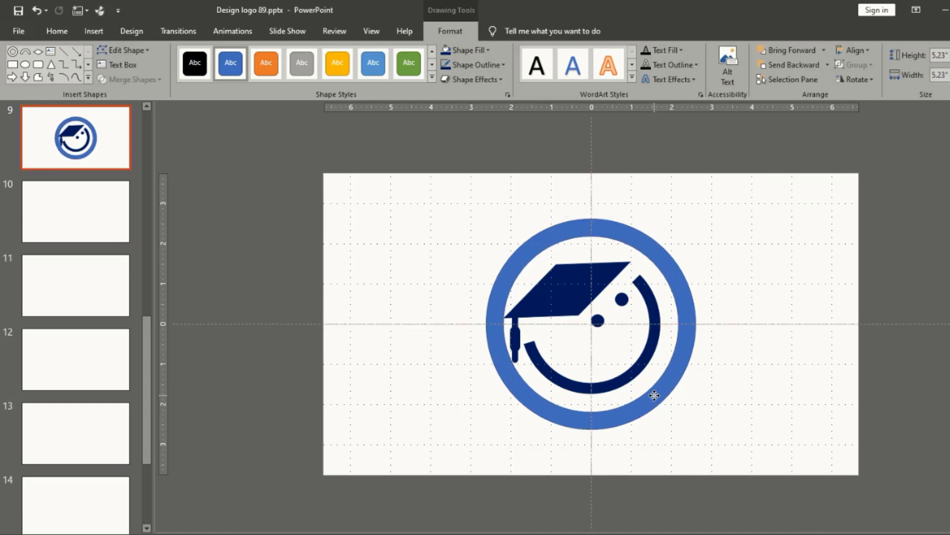
drag(655, 395, 653, 394)
drag(485, 431, 480, 437)
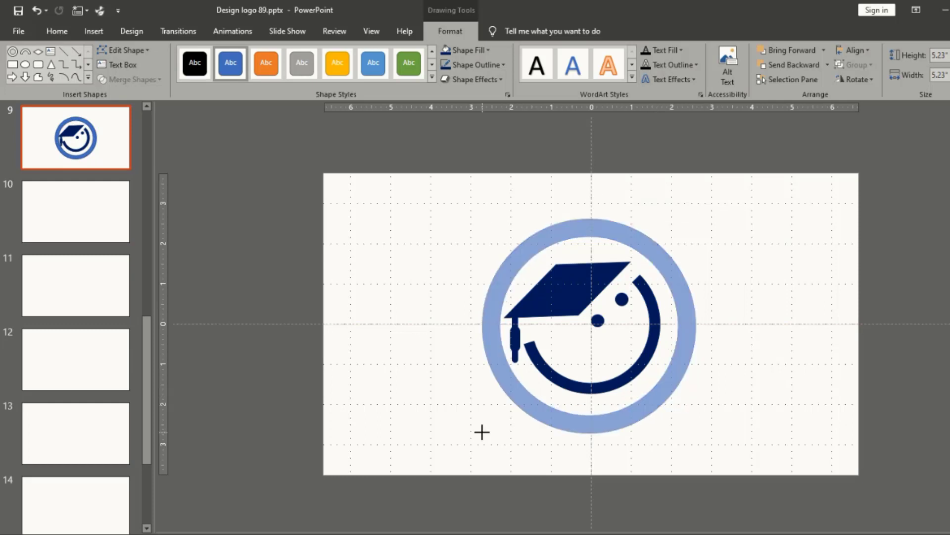
drag(515, 402, 512, 398)
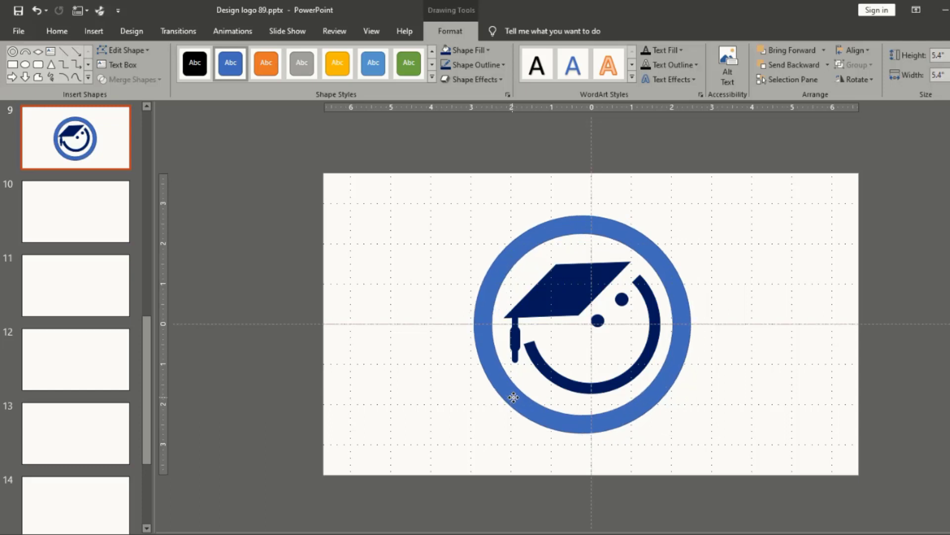
drag(513, 397, 515, 398)
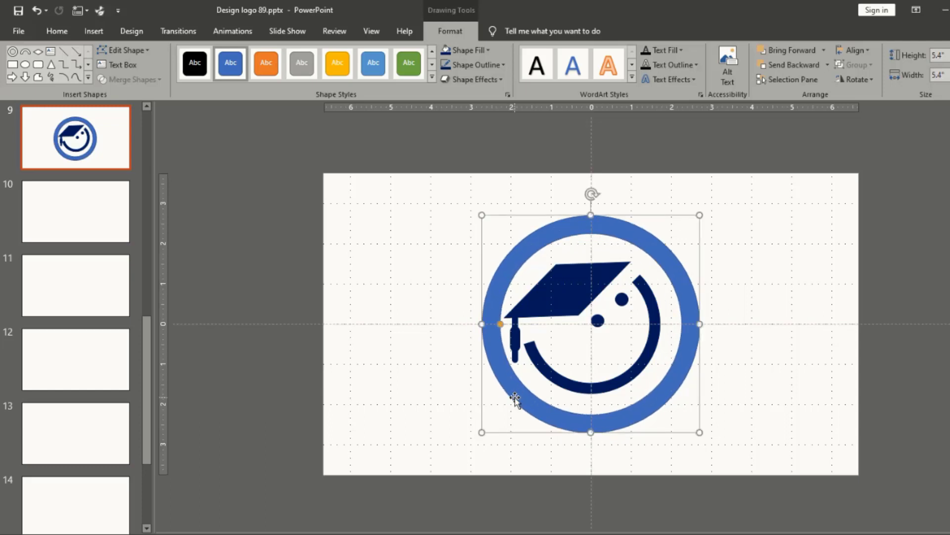
key(ctrl+z)
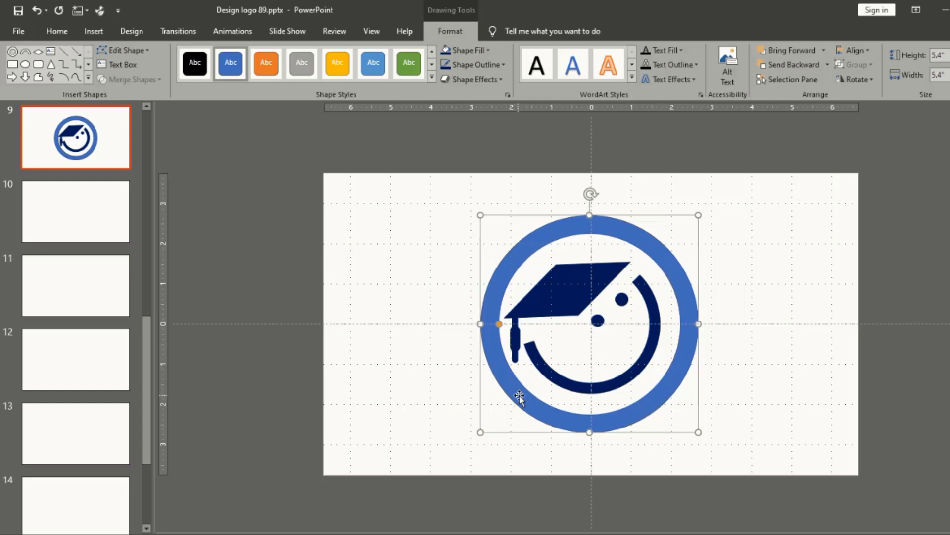
Step: Set the ring's outline colour to light blue
click(750, 374)
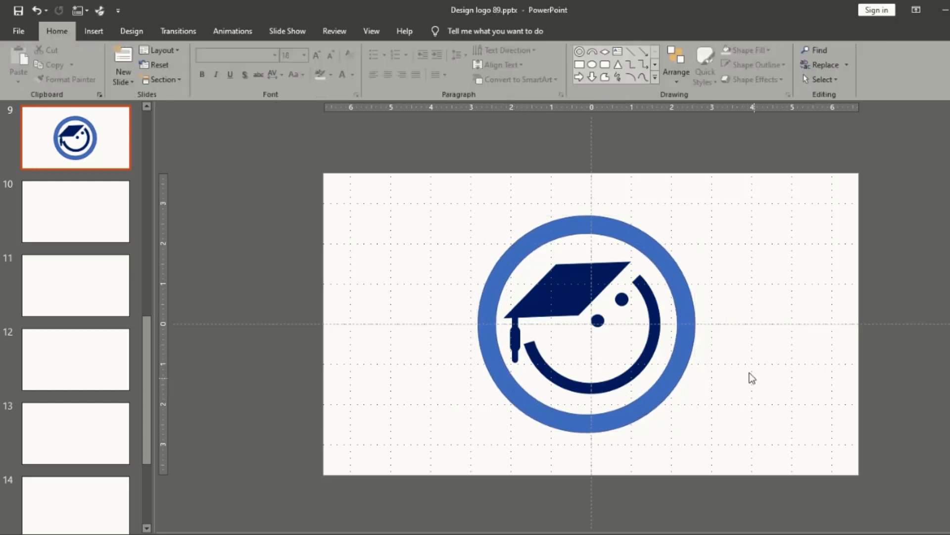
click(690, 301)
click(503, 65)
click(510, 164)
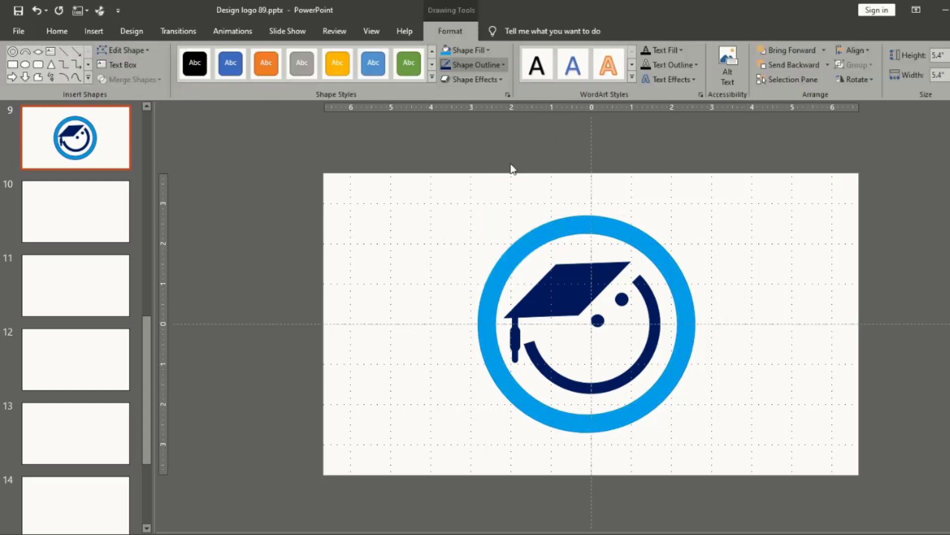
click(452, 212)
Step: Scale the ring and logo together to 4.41 inches and centre them on the slide
drag(428, 173, 774, 521)
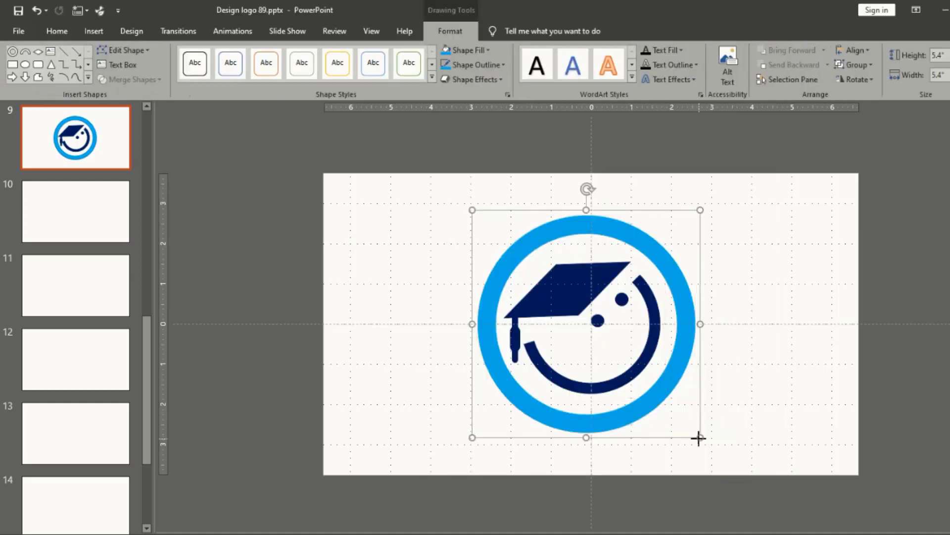
drag(699, 437, 660, 397)
drag(633, 365, 658, 384)
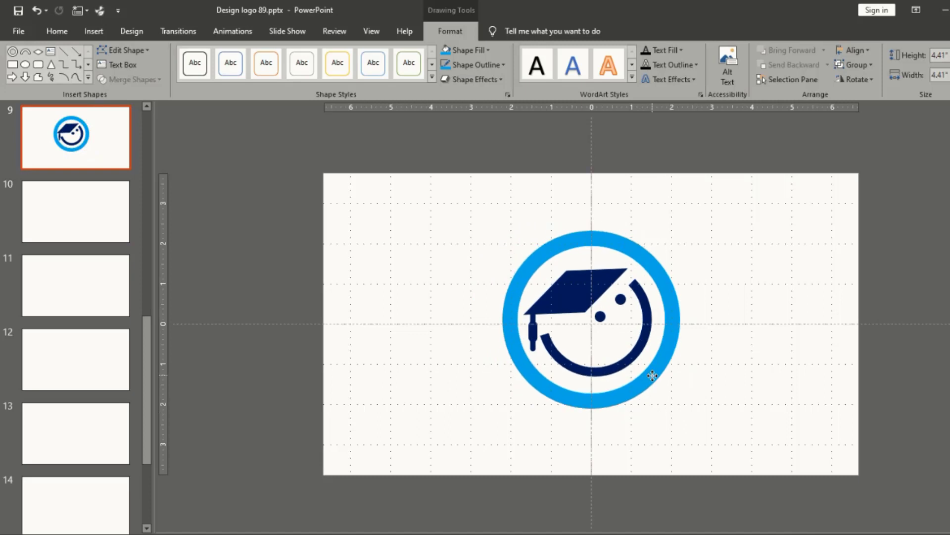
Step: Apply a Fly In animation to the logo and preview it in the slide show
click(229, 32)
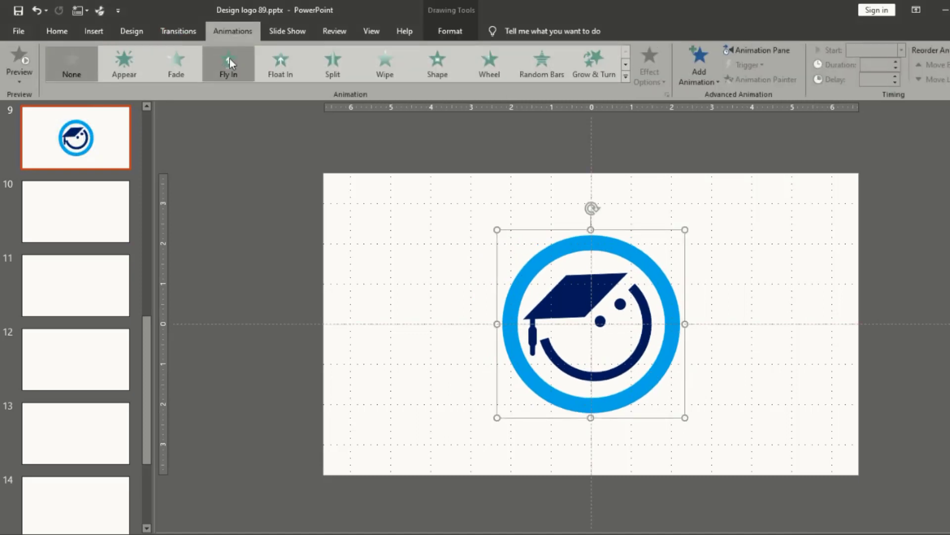
click(230, 59)
click(859, 529)
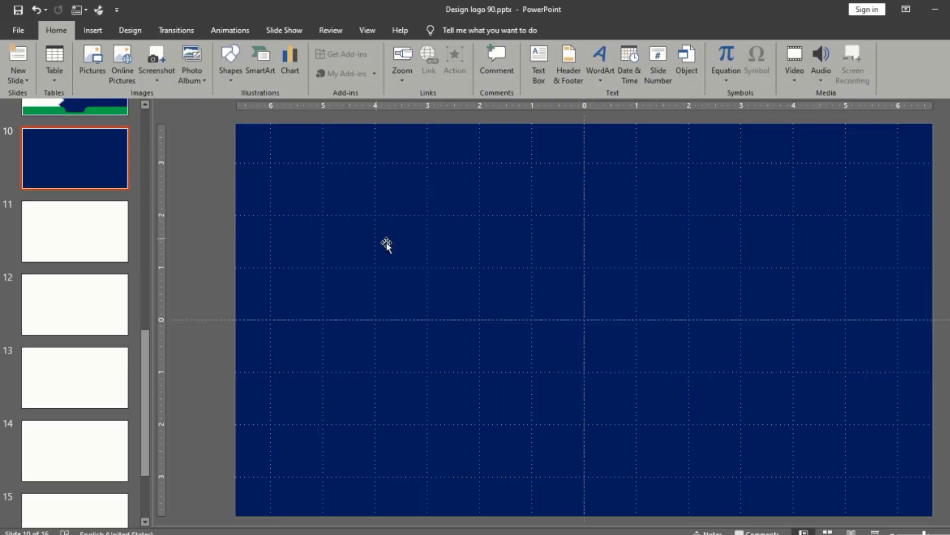
Step: Add MOON text in red, enlarge it to 66 pt, and move it to the top-left corner
text(M)
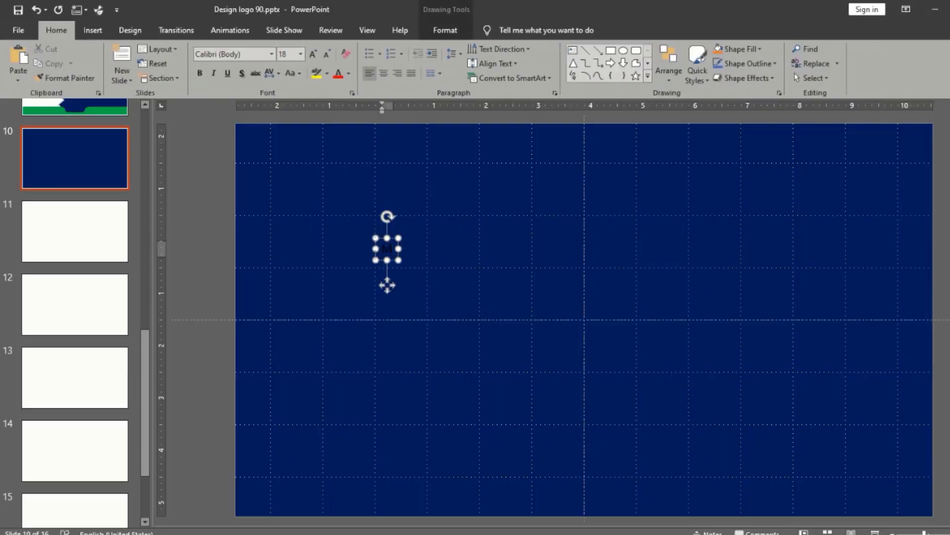
text(OK)
text(N)
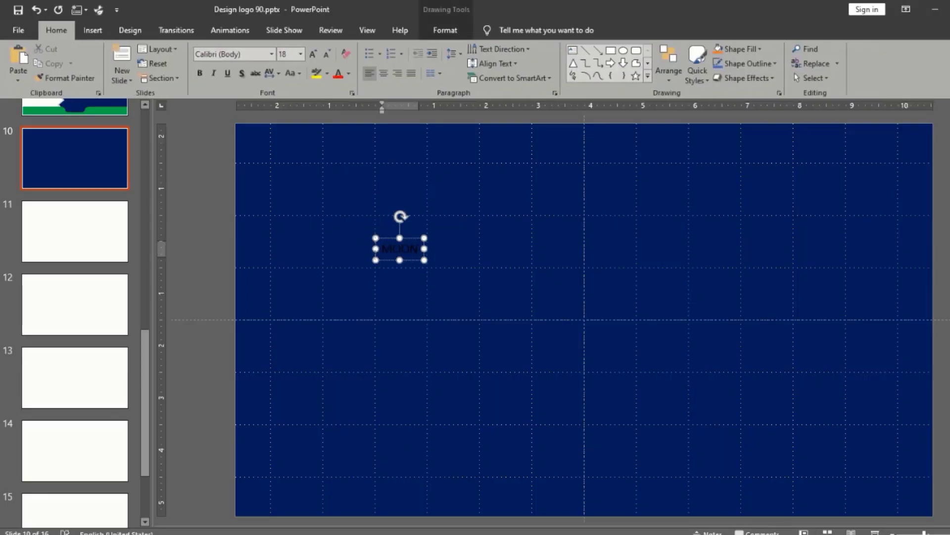
click(416, 260)
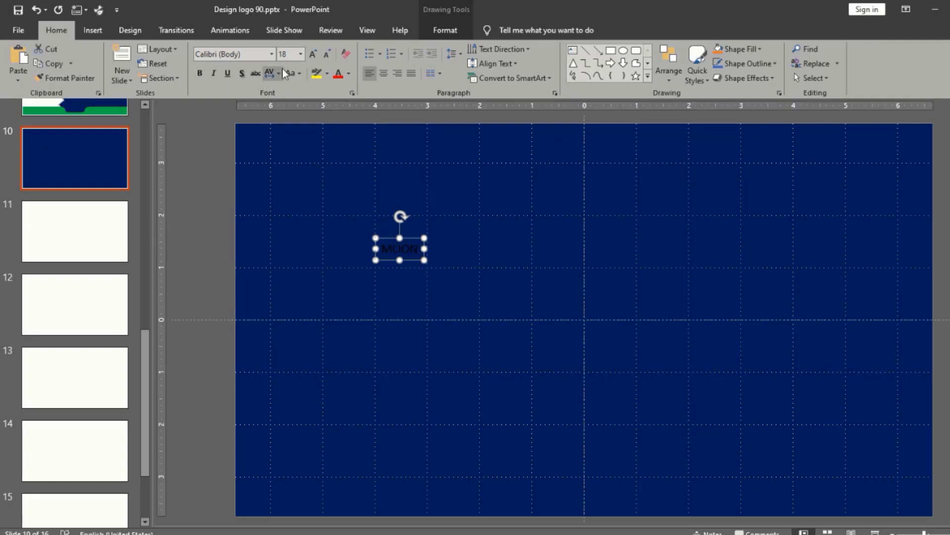
click(338, 75)
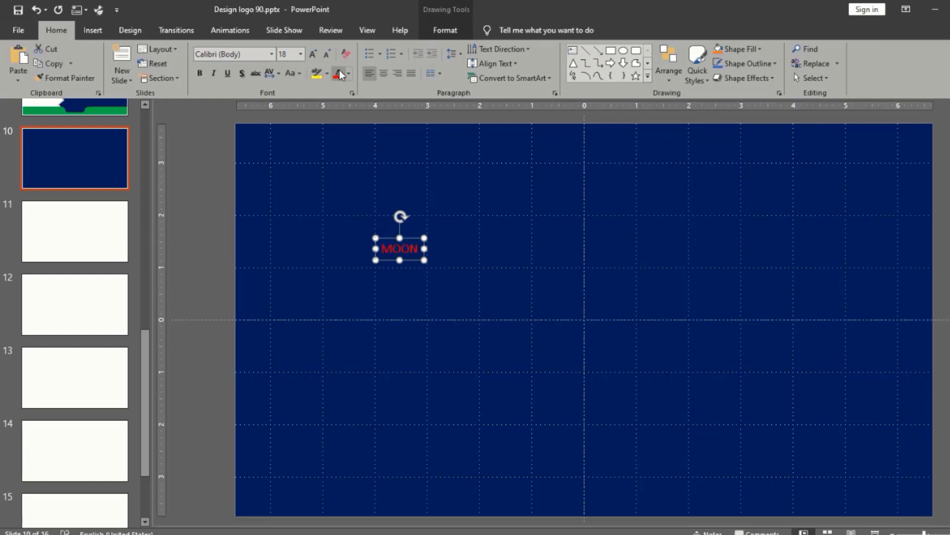
click(315, 54)
click(314, 54)
click(315, 54)
click(315, 54)
click(314, 53)
click(315, 54)
click(314, 54)
click(315, 54)
click(315, 53)
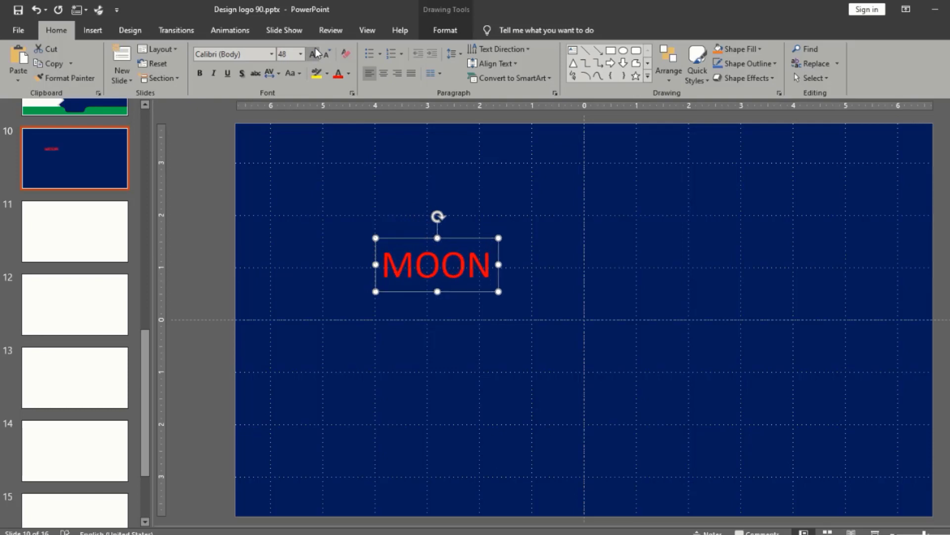
click(315, 54)
click(315, 53)
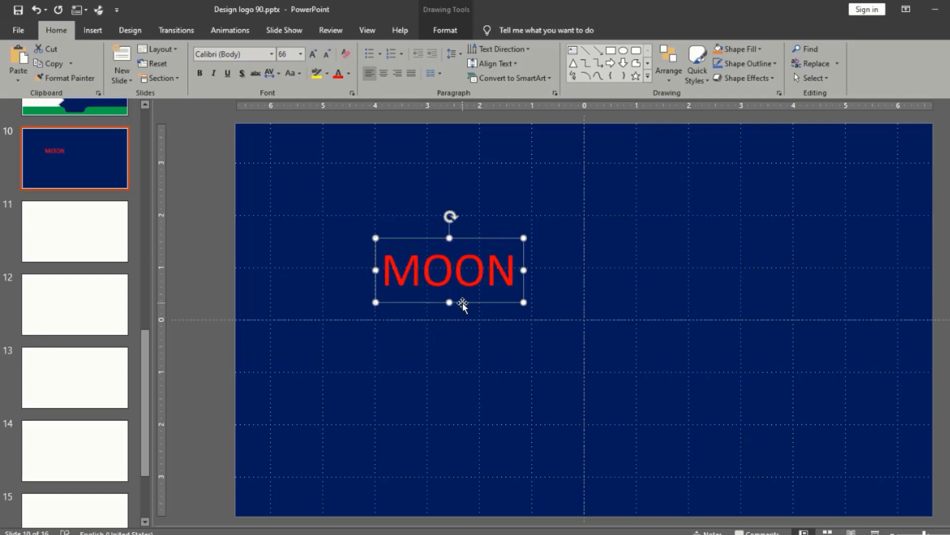
drag(462, 303, 331, 189)
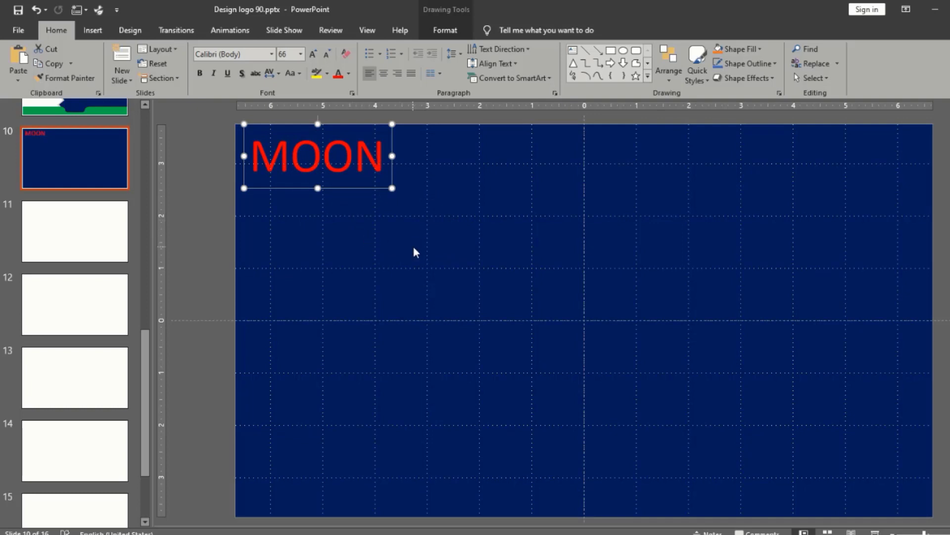
Step: Draw a Donut shape centred on the slide and make its ring much thinner
click(398, 252)
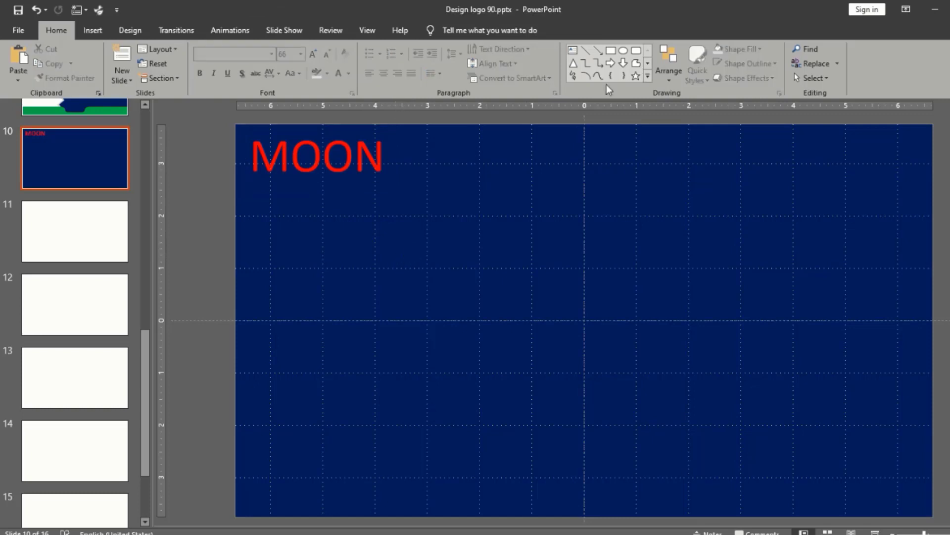
click(648, 77)
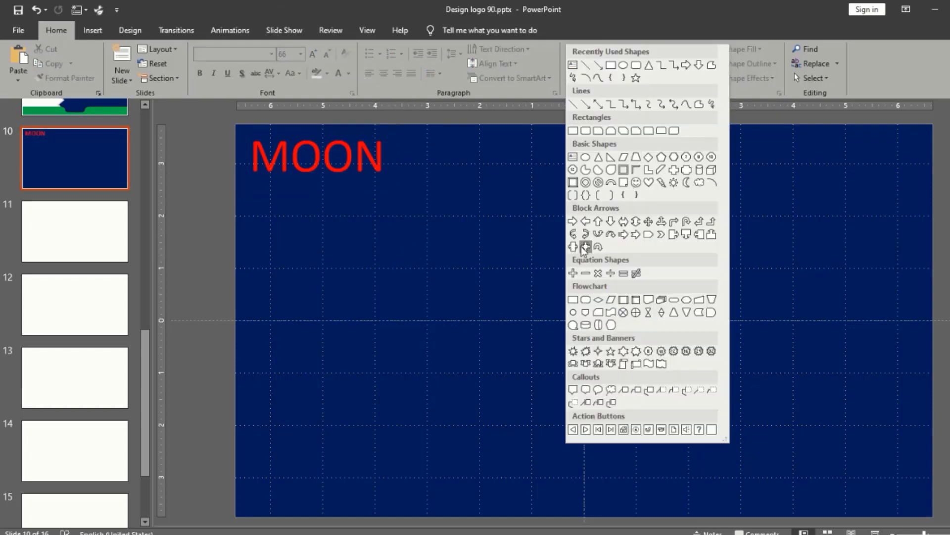
click(585, 183)
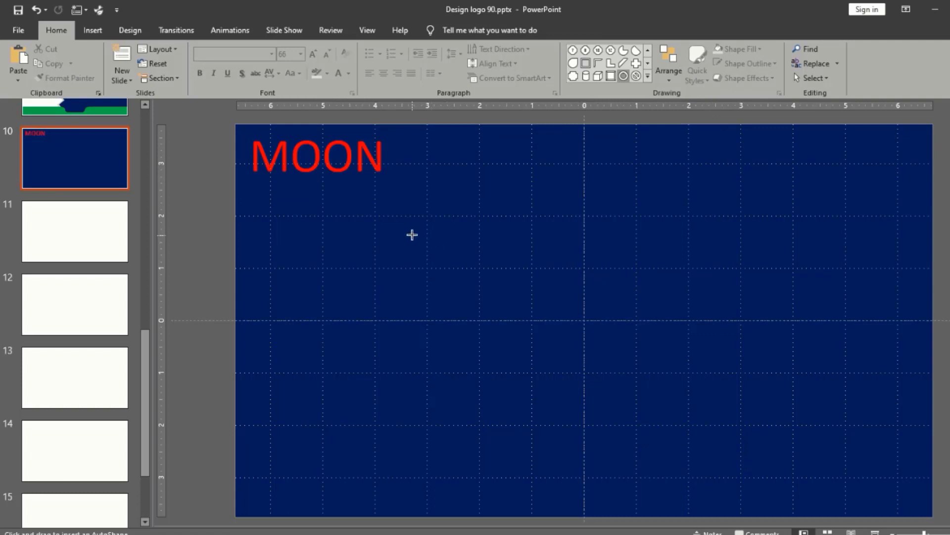
drag(412, 235, 665, 459)
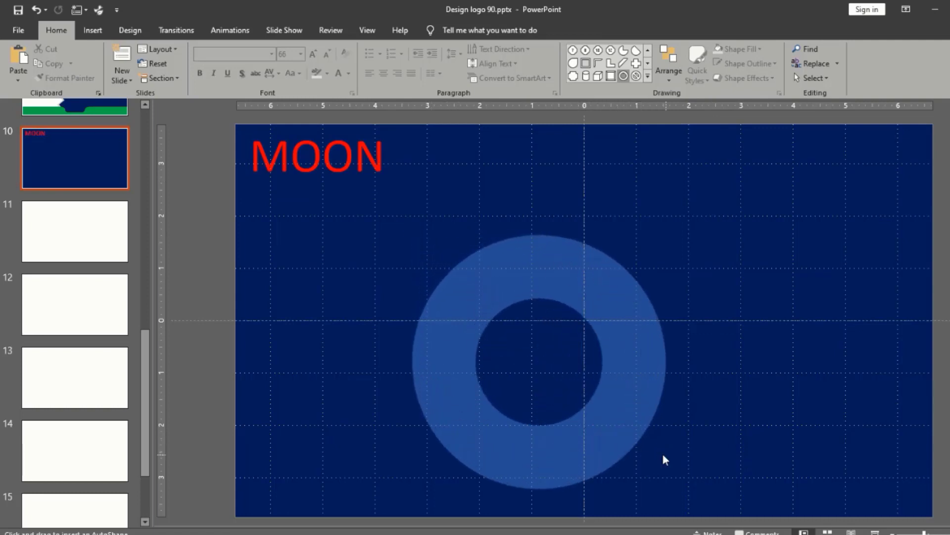
mouse_move(625, 421)
mouse_down()
mouse_move(669, 374)
mouse_move(654, 374)
mouse_up()
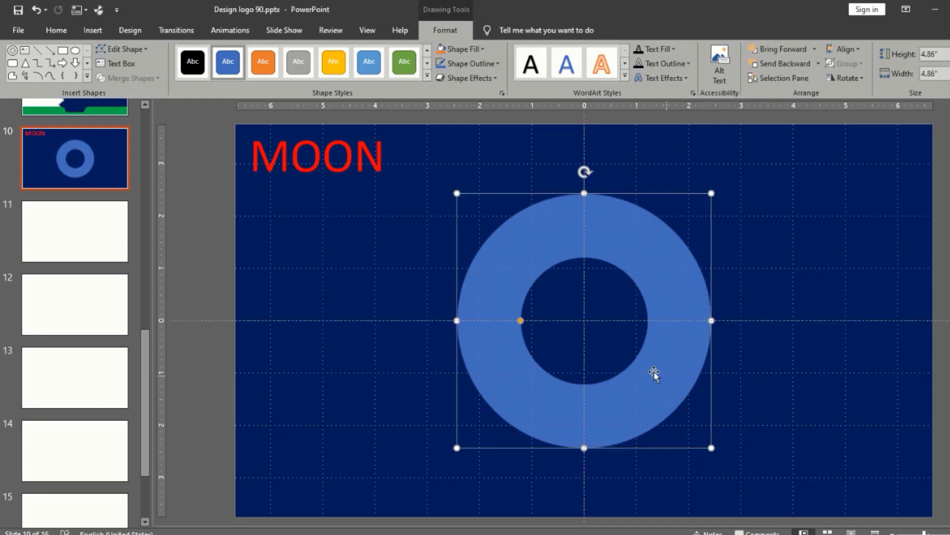
drag(520, 321, 474, 323)
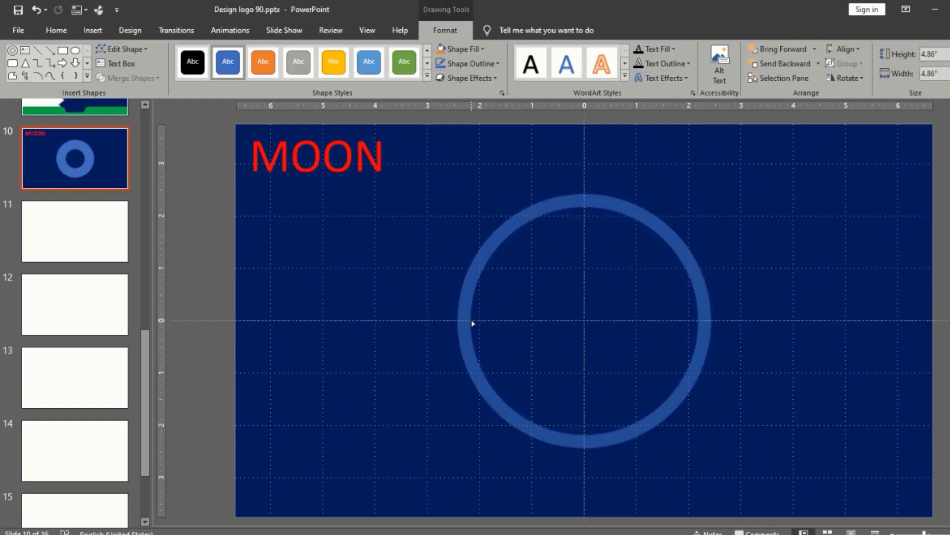
drag(471, 319, 472, 320)
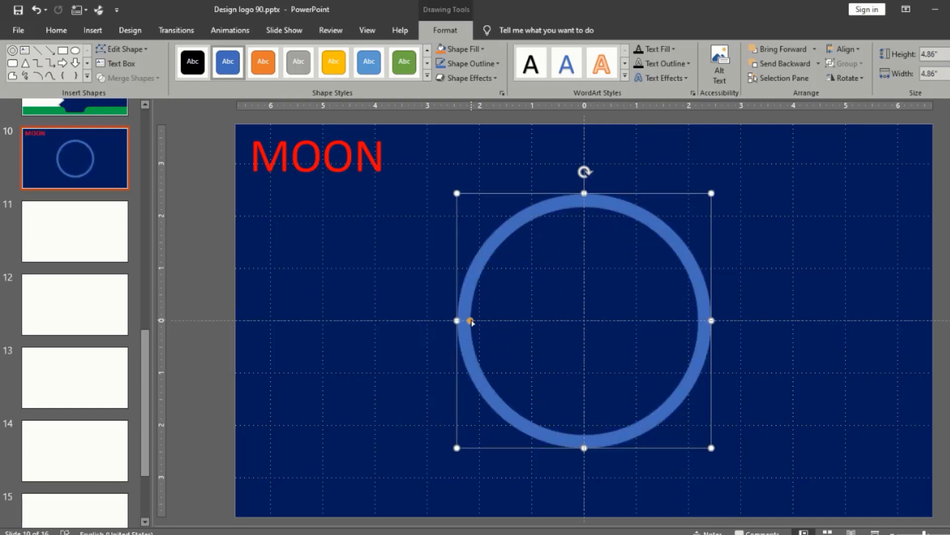
Step: Duplicate the thin ring with Ctrl+D and shrink the copy into a centred inner ring
key(ctrl+d)
drag(722, 454, 690, 422)
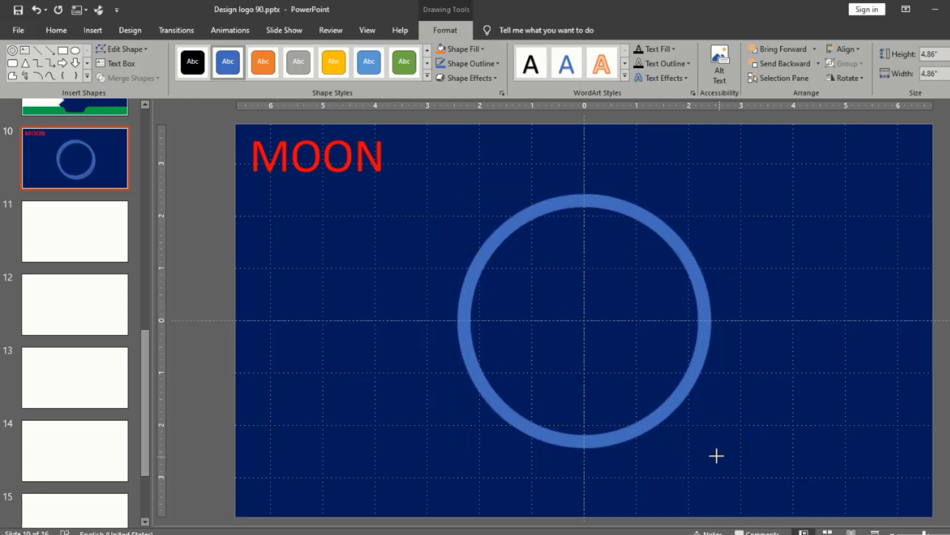
drag(653, 383, 659, 392)
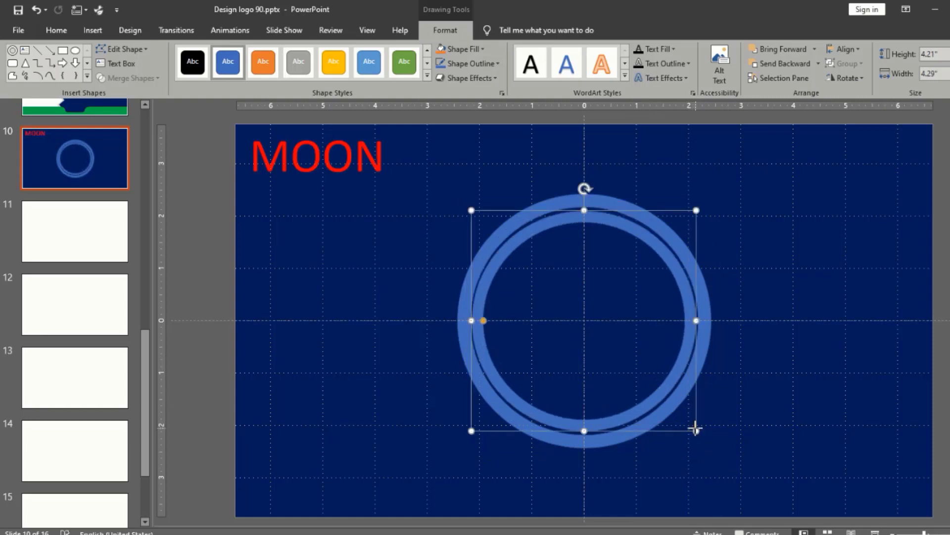
drag(695, 428, 681, 416)
drag(651, 386, 658, 386)
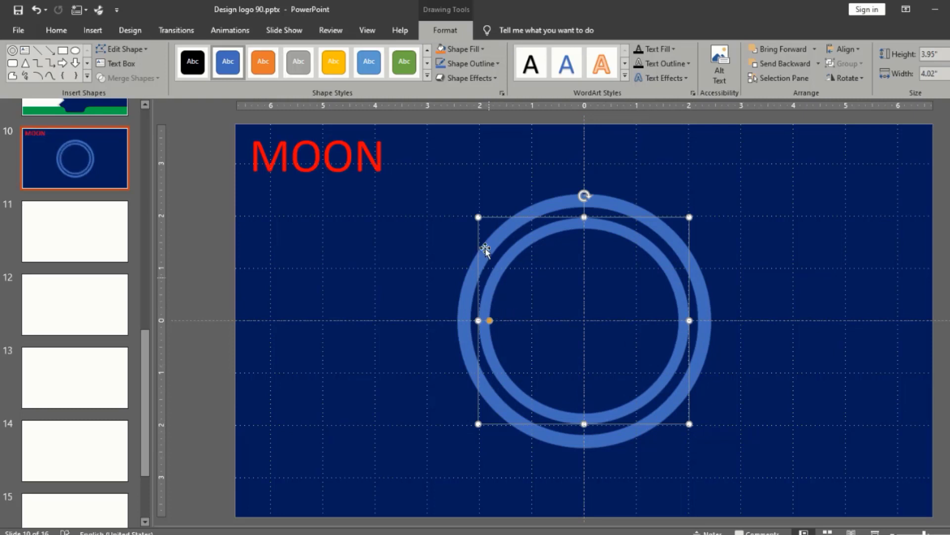
click(544, 282)
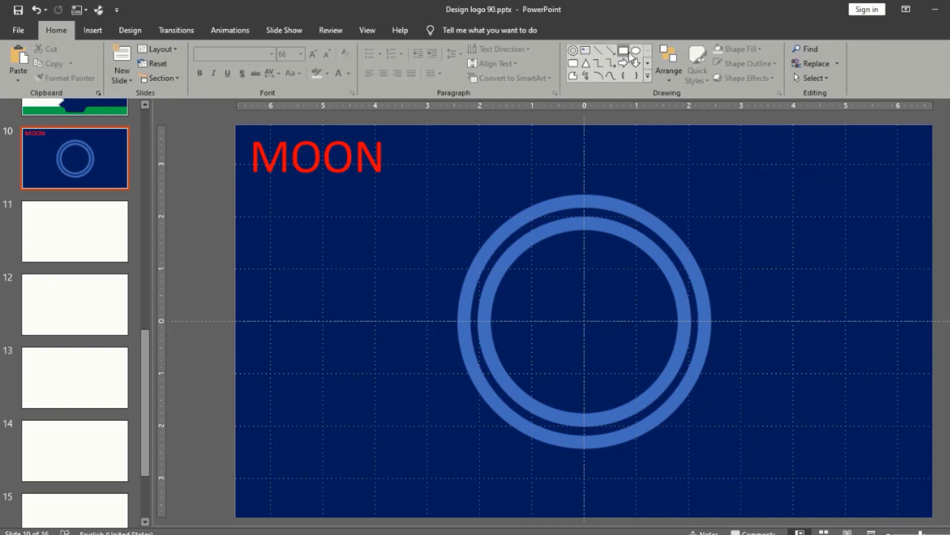
Step: Draw a thin vertical rounded-rectangle bar inside the inner ring's left side and set its length
click(572, 63)
mouse_move(527, 167)
mouse_down()
mouse_move(571, 256)
mouse_move(537, 277)
mouse_move(517, 349)
mouse_up()
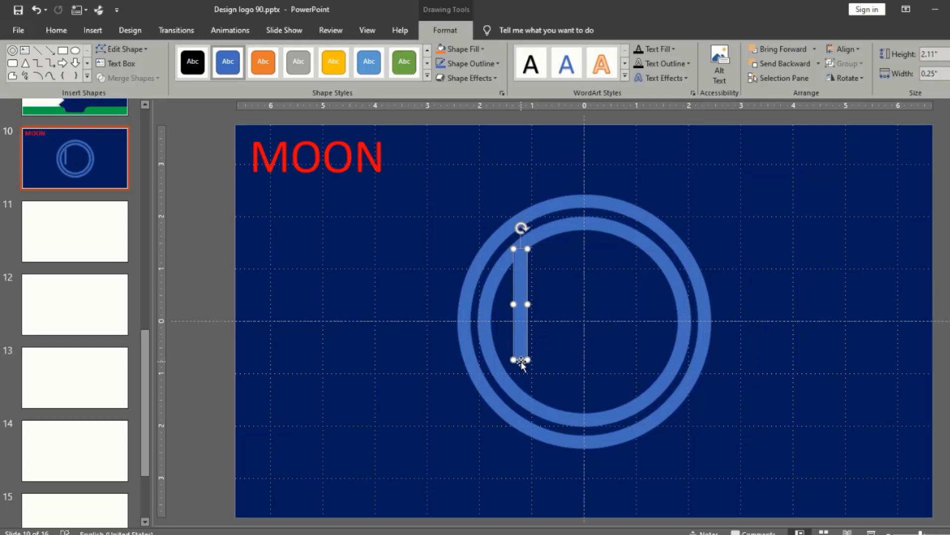
drag(528, 359, 529, 399)
click(539, 405)
click(522, 327)
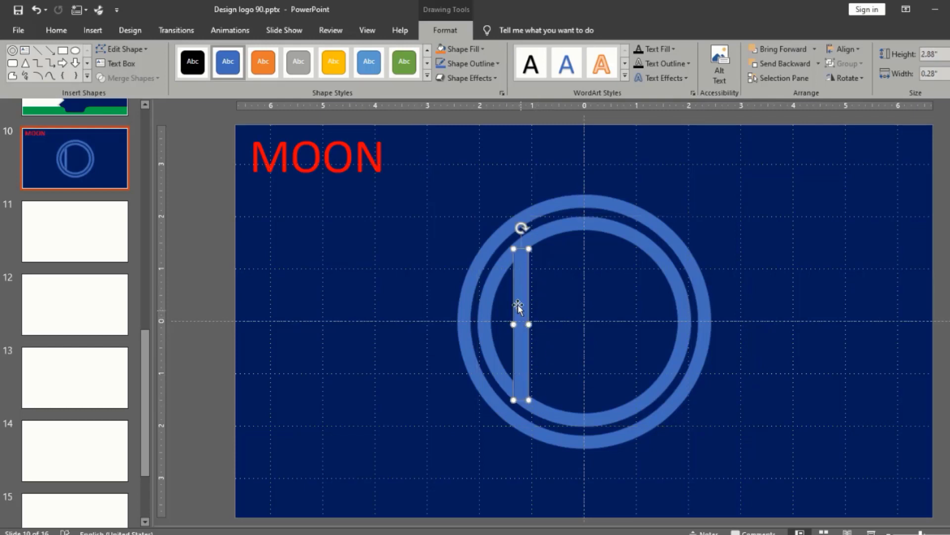
click(496, 282)
click(477, 217)
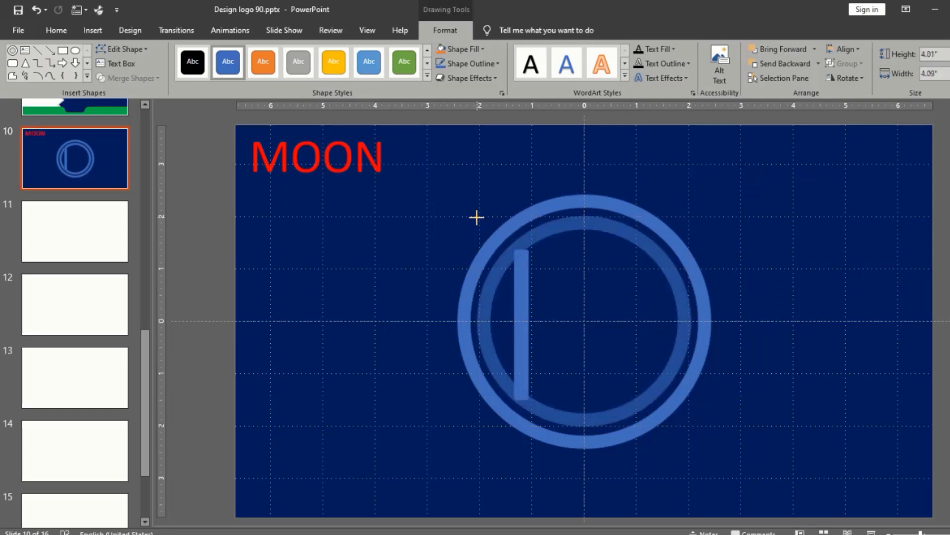
click(528, 248)
click(522, 270)
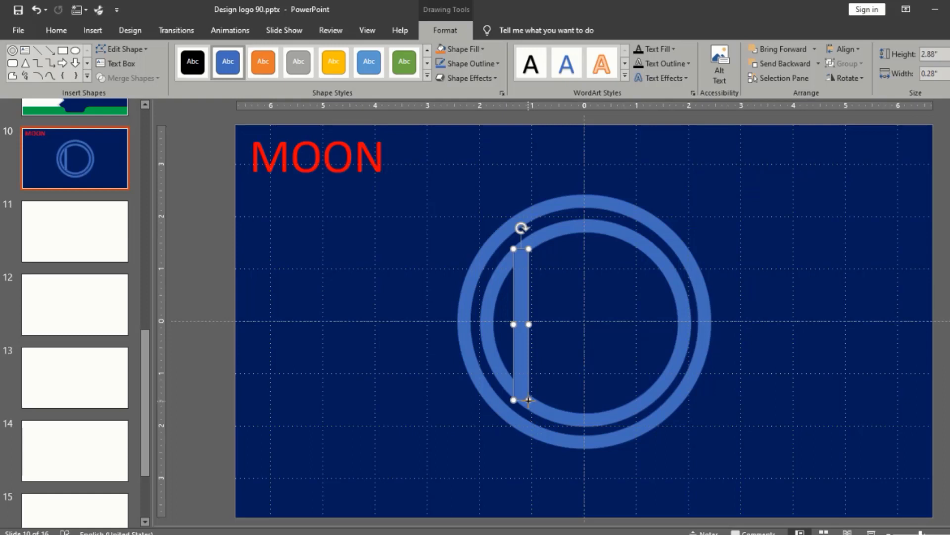
drag(528, 399, 530, 397)
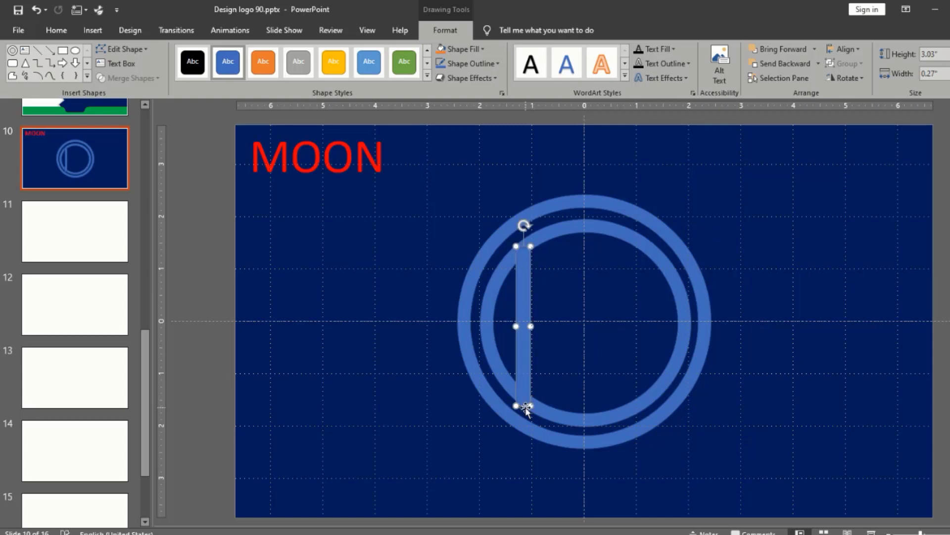
ctrl+scroll(541, 410, up, 5)
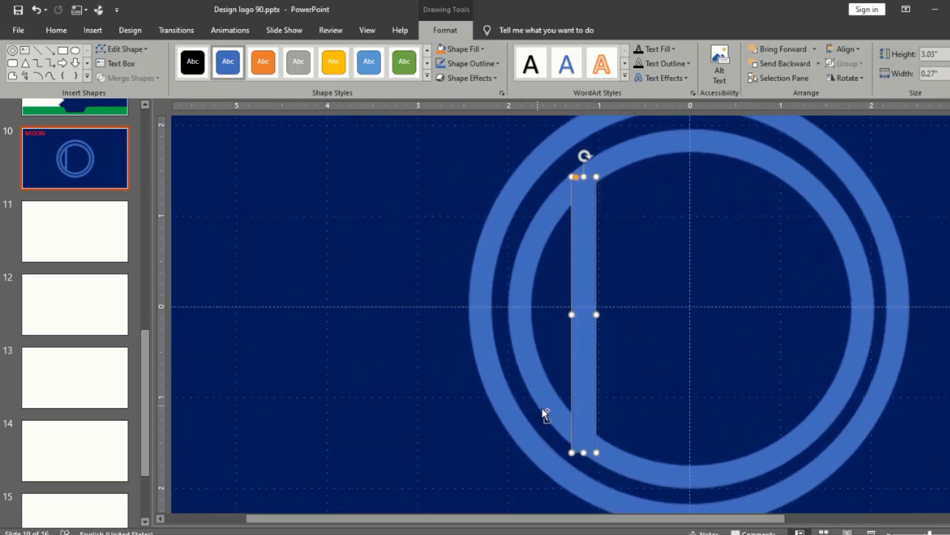
drag(583, 452, 581, 440)
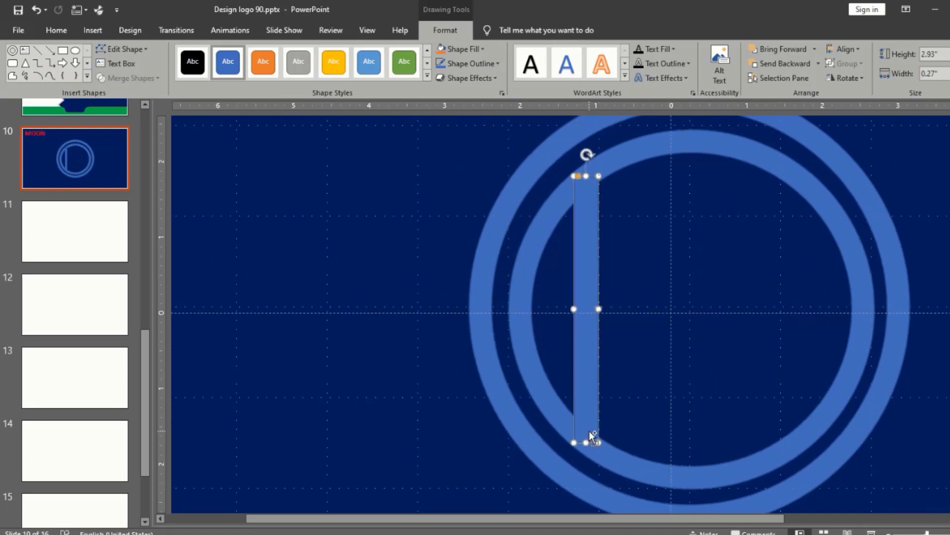
ctrl+scroll(589, 431, down, 5)
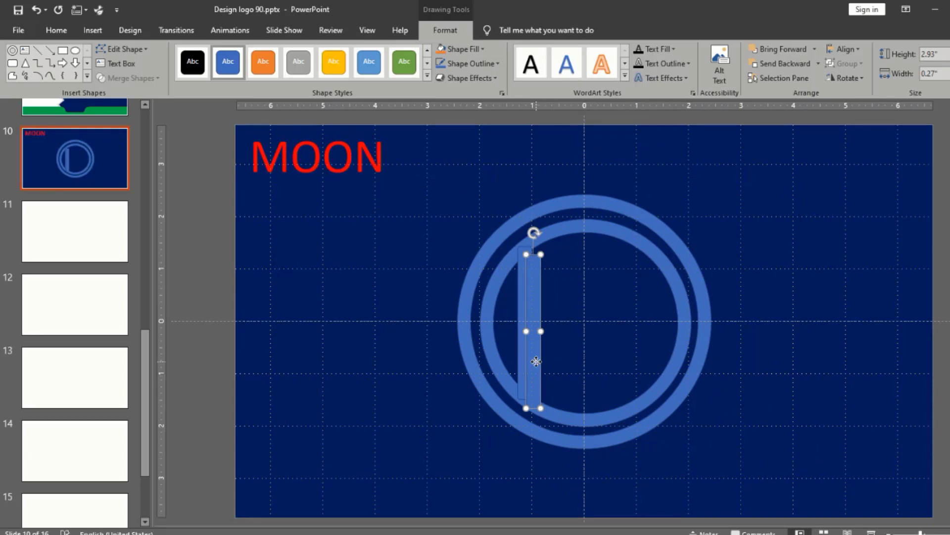
Step: Place a copy of the bar on the ring's right side and extend both bars' ends to match
drag(536, 364, 644, 356)
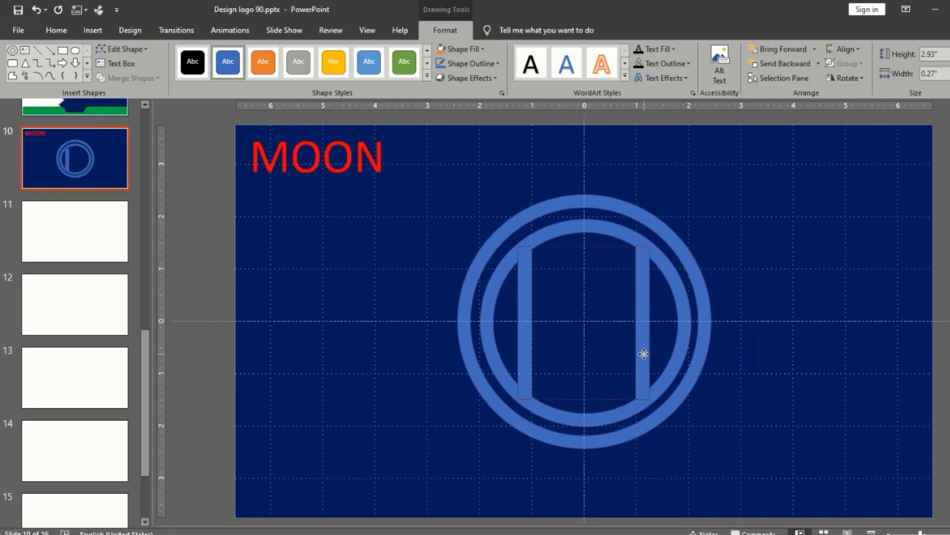
click(723, 378)
ctrl+scroll(723, 378, up, 2)
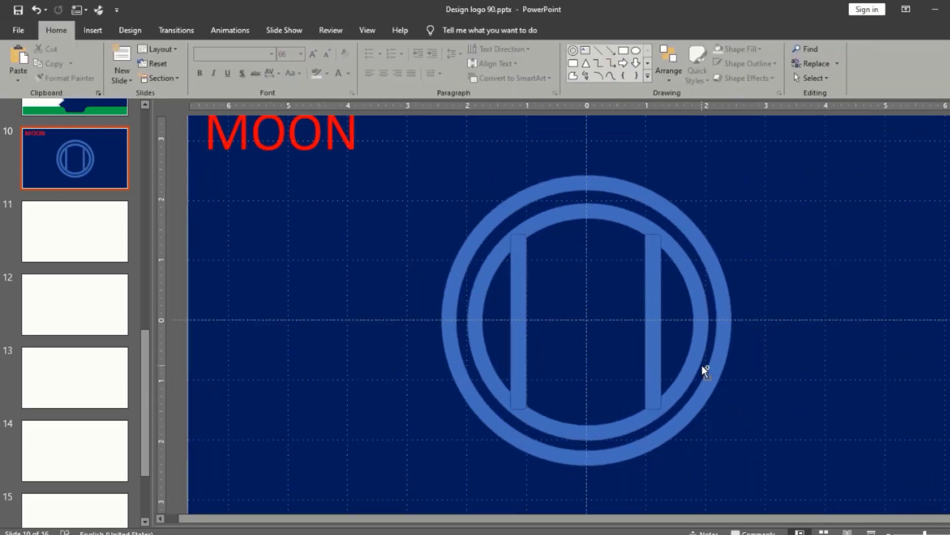
ctrl+scroll(689, 294, up, 2)
click(533, 373)
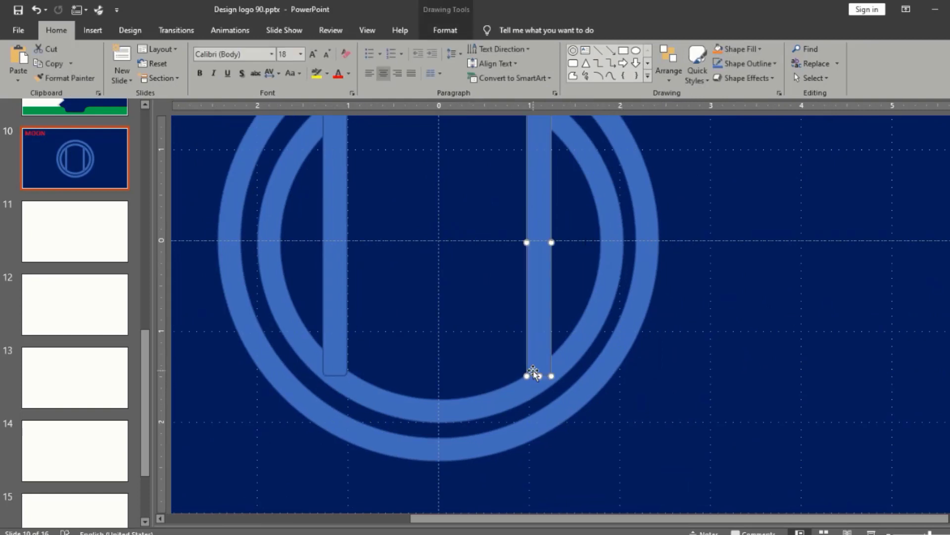
drag(538, 376, 540, 379)
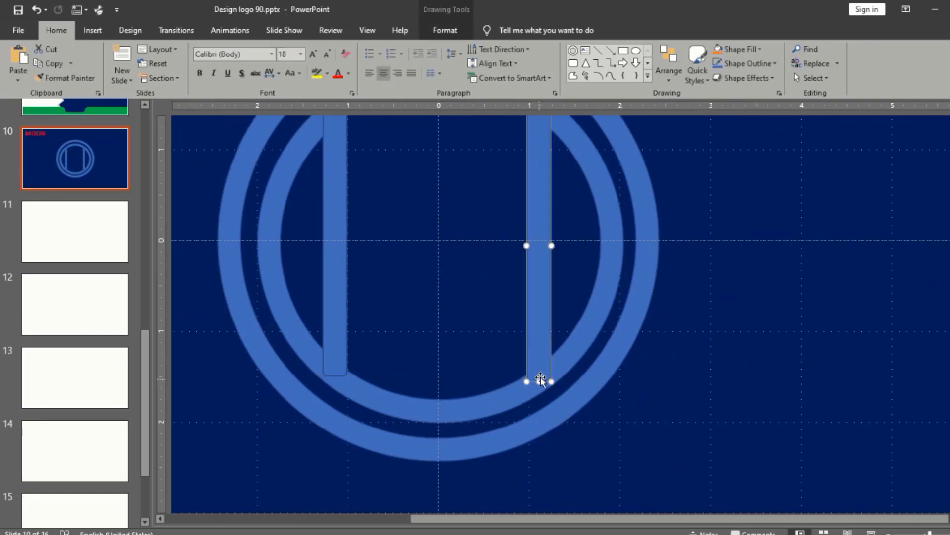
scroll(541, 377, up, 2)
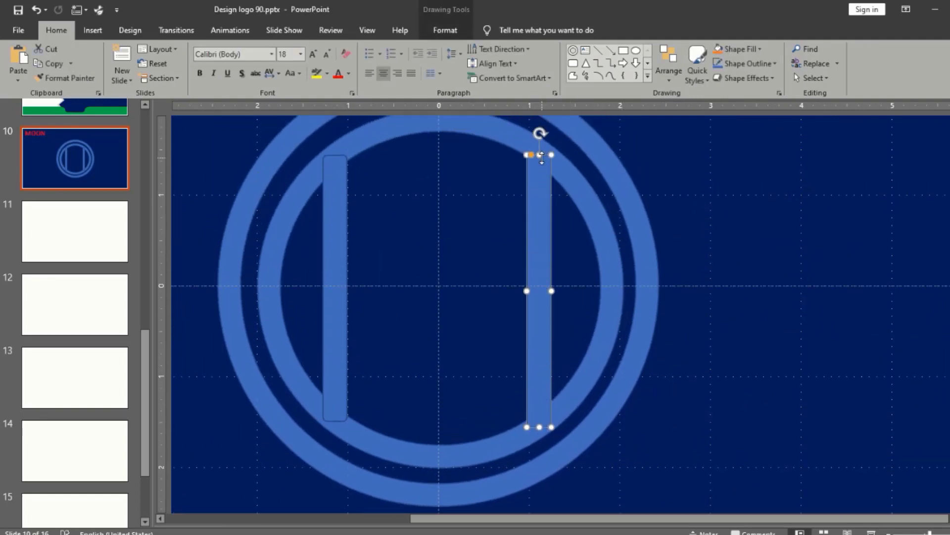
drag(540, 155, 539, 148)
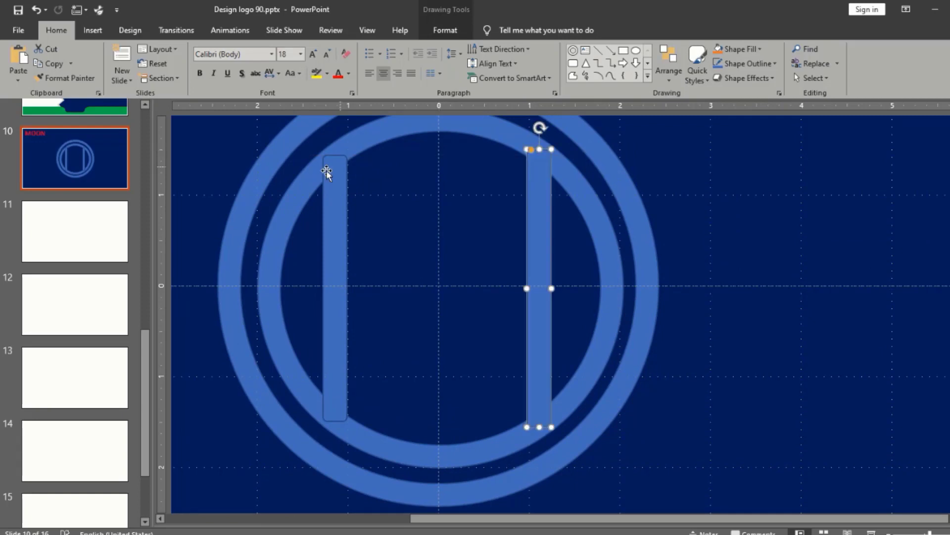
click(326, 174)
drag(335, 154, 329, 153)
click(817, 218)
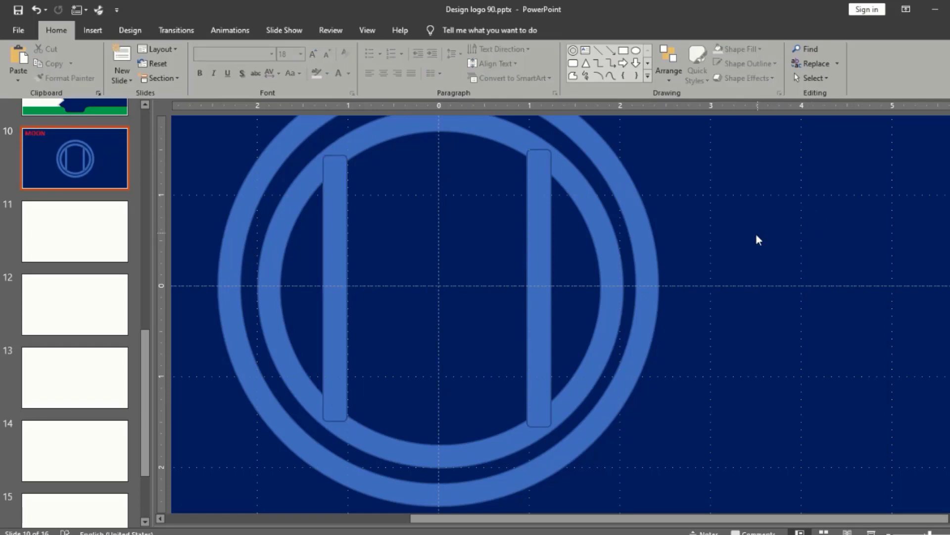
ctrl+scroll(758, 238, down, 3)
click(524, 318)
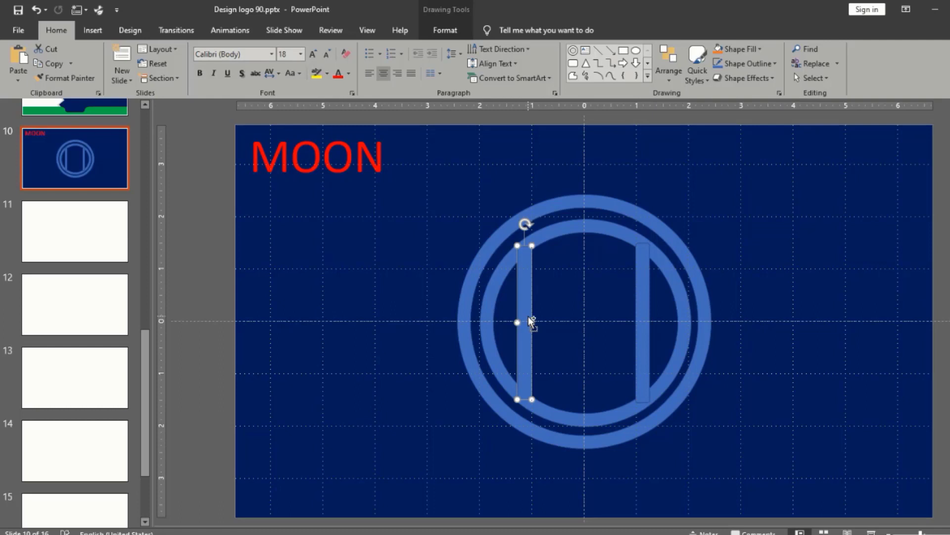
Step: Move the left bar toward the centre, tilt it diagonally and lengthen it toward the lower right
drag(529, 318, 577, 329)
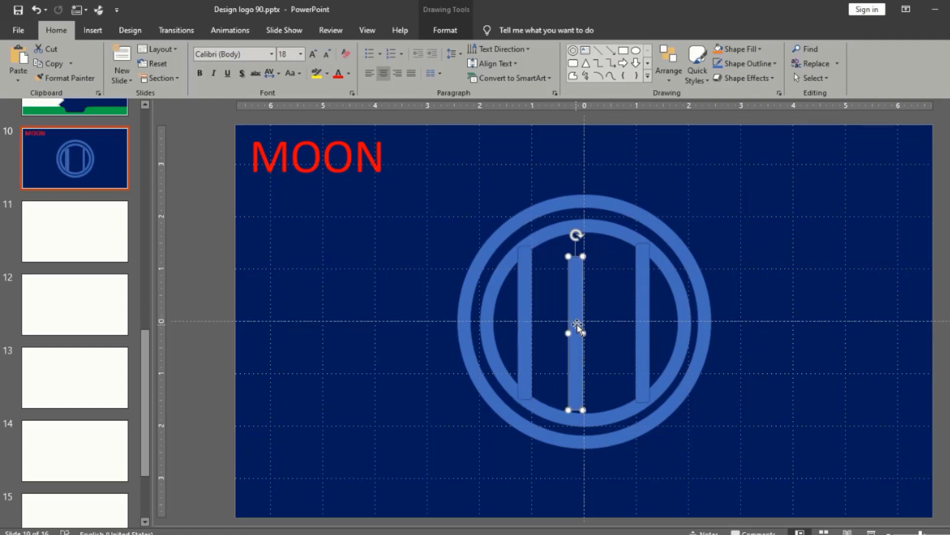
drag(574, 232, 515, 241)
mouse_move(573, 333)
mouse_down()
mouse_move(565, 311)
mouse_move(568, 323)
mouse_up()
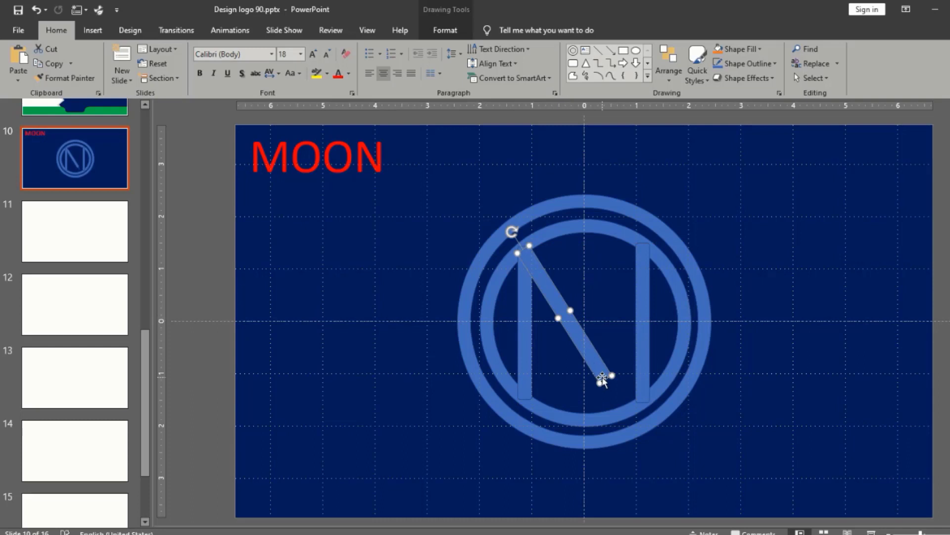
ctrl+scroll(609, 384, up, 3)
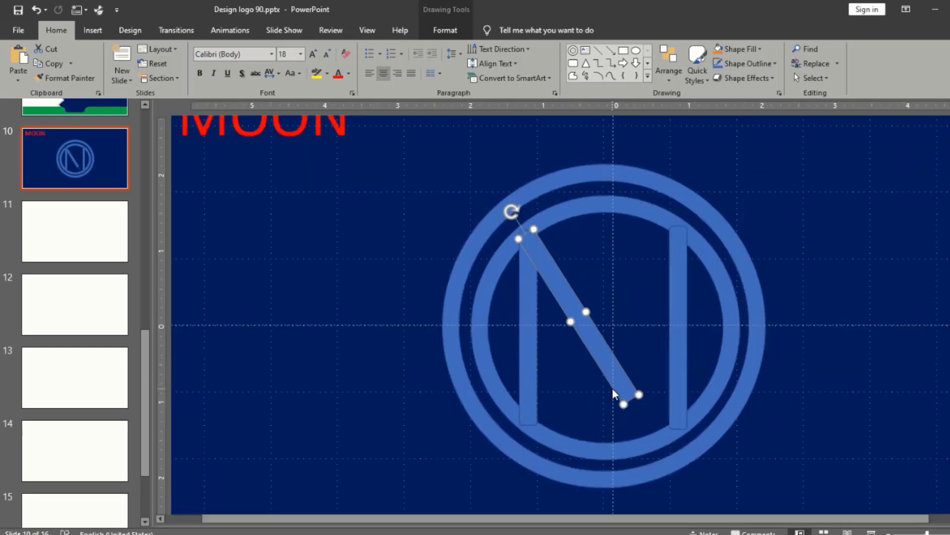
ctrl+scroll(629, 401, up, 3)
mouse_move(656, 427)
mouse_down()
mouse_move(683, 465)
mouse_move(714, 450)
mouse_up()
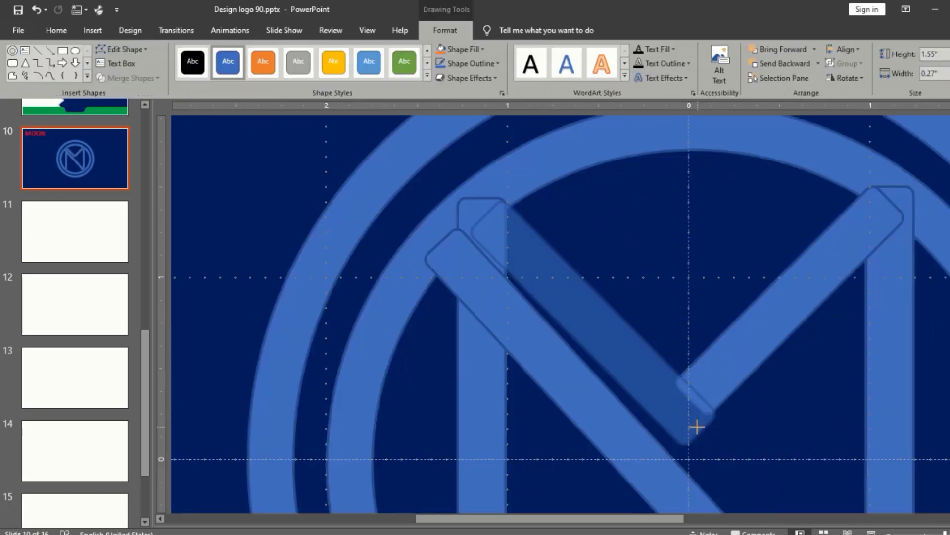
Step: Shorten the inner diagonal to the V's point and select all four M bars
mouse_move(697, 427)
mouse_down()
mouse_move(673, 405)
mouse_move(673, 414)
mouse_up()
click(688, 405)
ctrl+scroll(694, 405, down, 5)
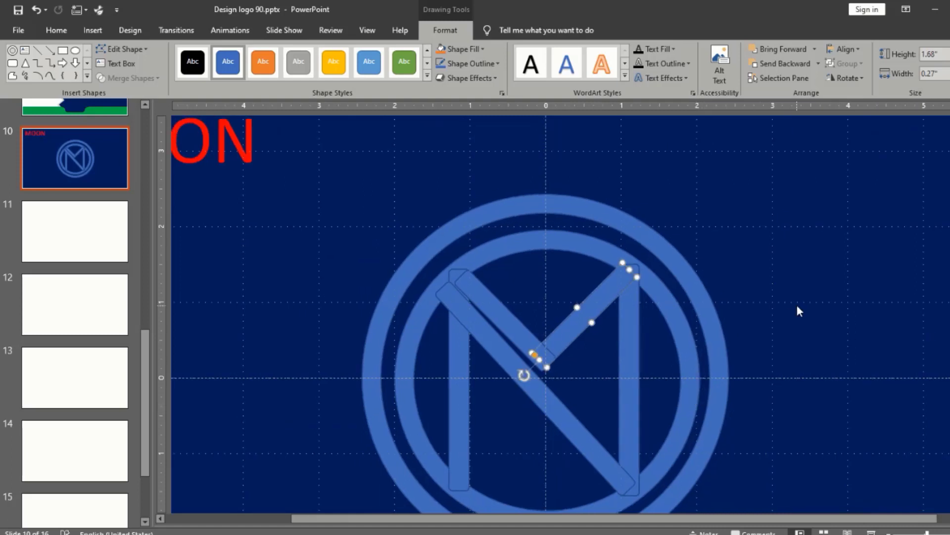
shift+click(501, 307)
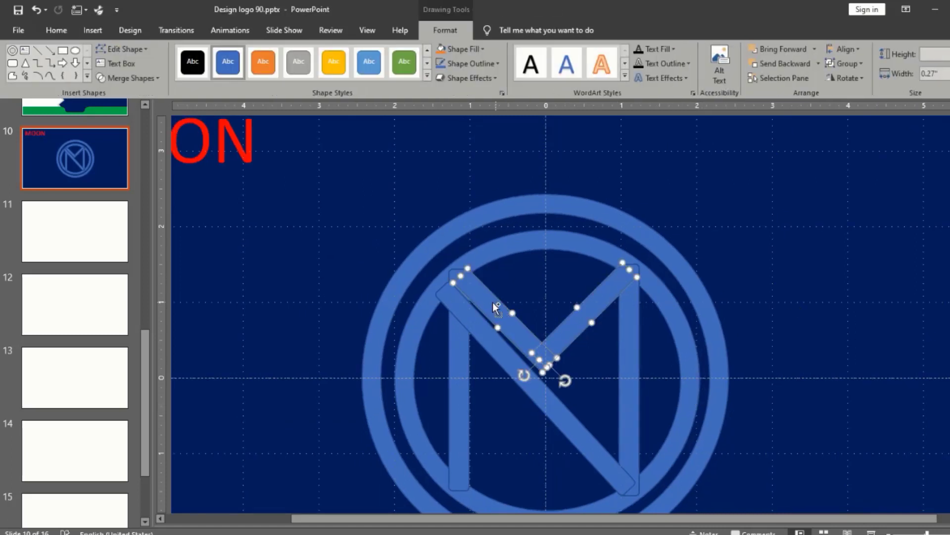
shift+click(456, 358)
shift+click(628, 357)
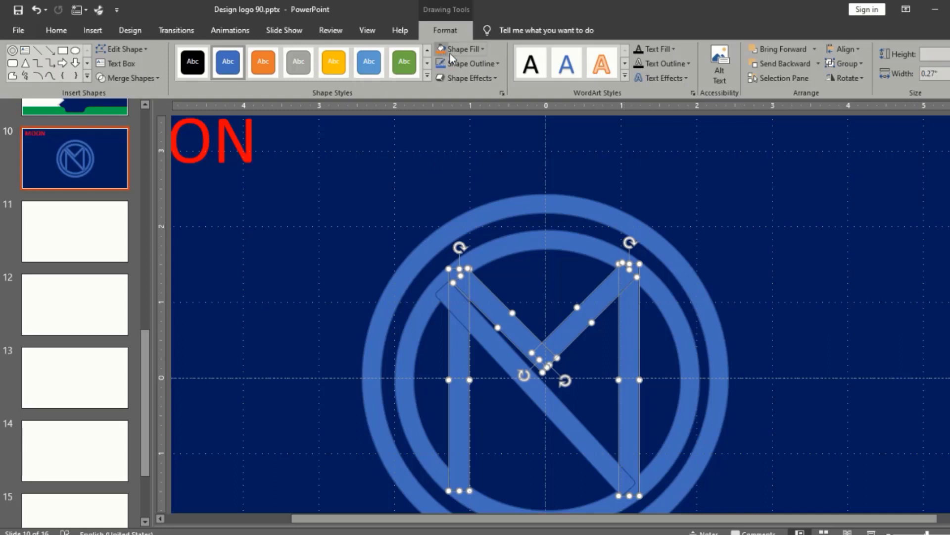
Step: Union the four M bars into one shape and fill it white
click(152, 75)
click(140, 91)
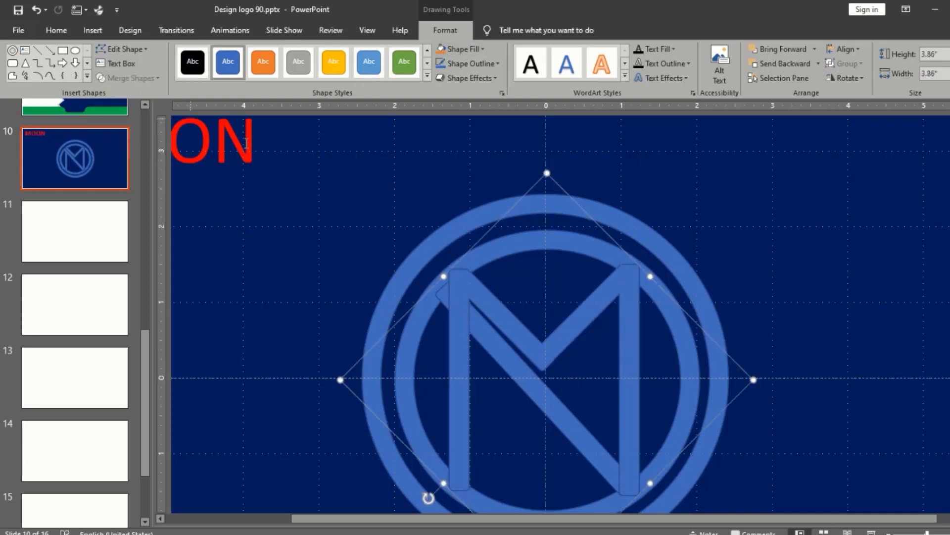
click(483, 49)
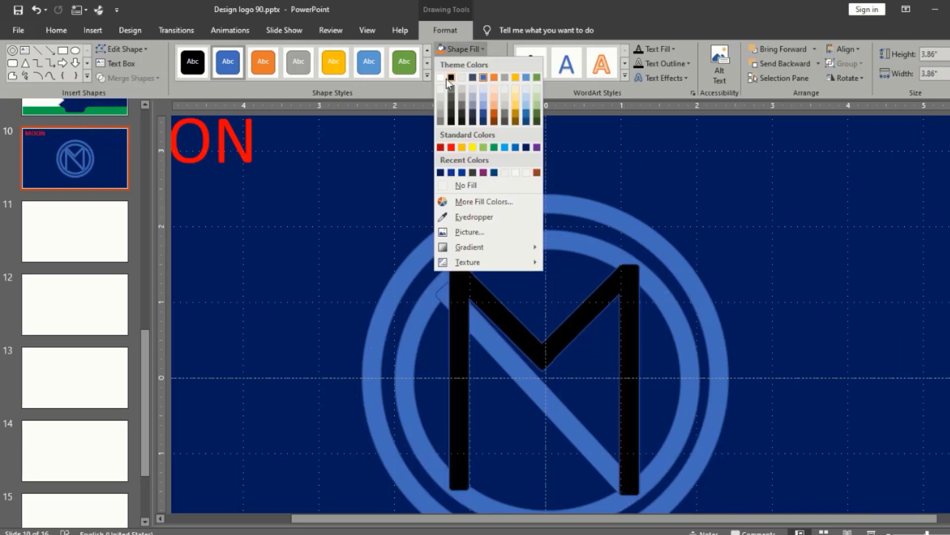
click(439, 77)
click(787, 255)
Step: Rotate the long blue diagonal bar slightly and settle it behind the M
click(536, 383)
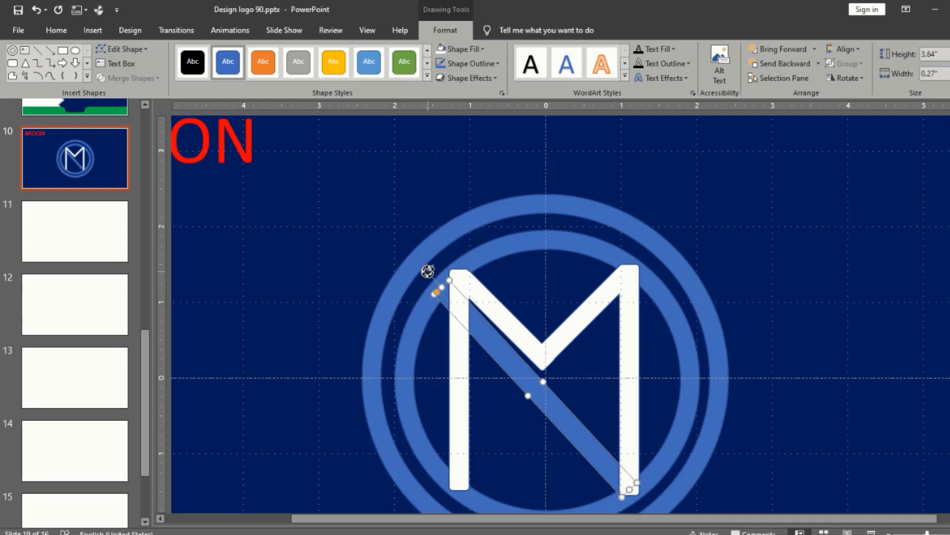
drag(427, 271, 422, 277)
drag(501, 357, 496, 361)
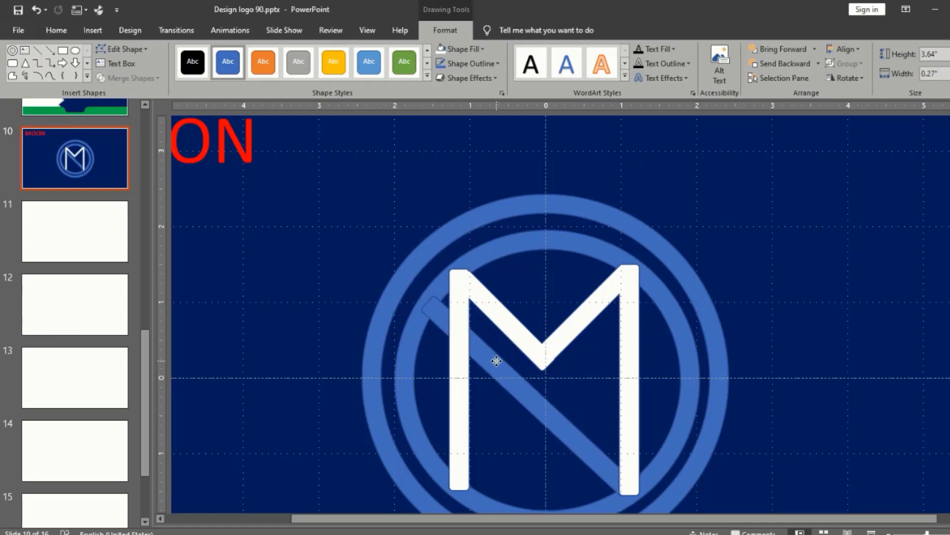
drag(496, 361, 504, 360)
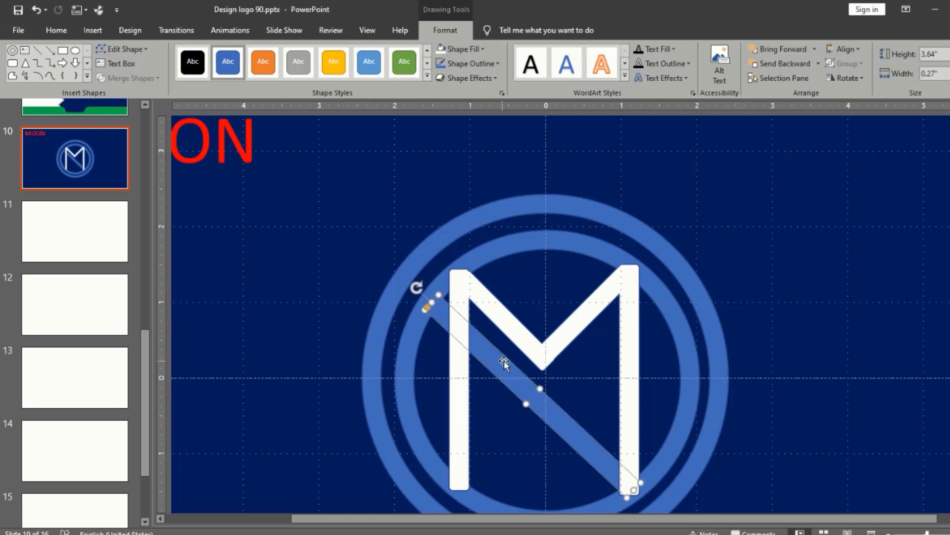
Step: Nudge the long diagonal left and shorten it from its upper-left end
key(ctrl+Left)
key(ctrl+Left)
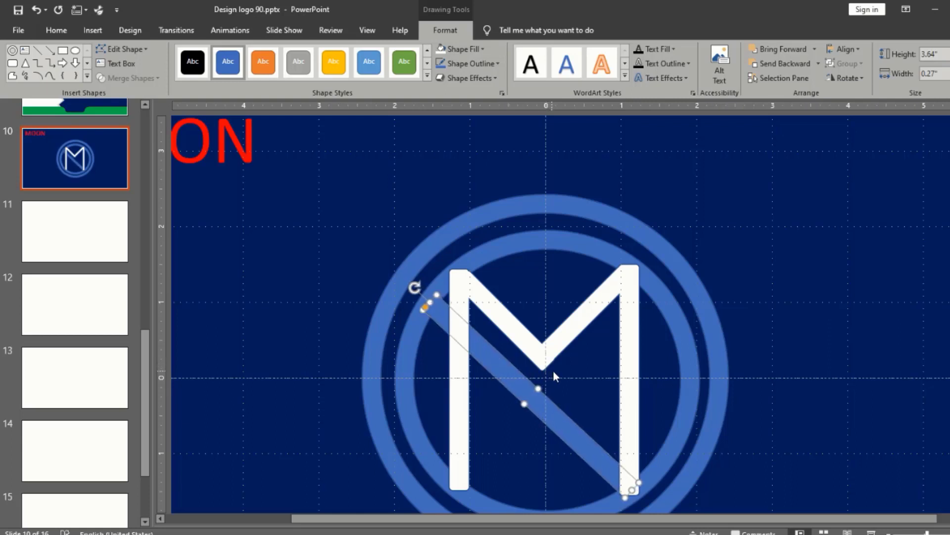
click(792, 435)
click(526, 390)
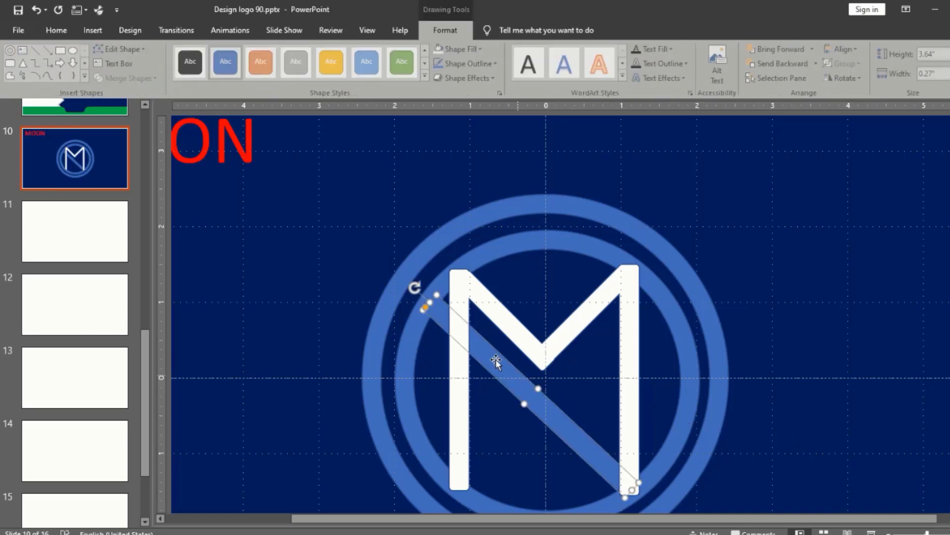
mouse_move(429, 303)
mouse_down()
mouse_move(455, 331)
mouse_move(426, 305)
mouse_up()
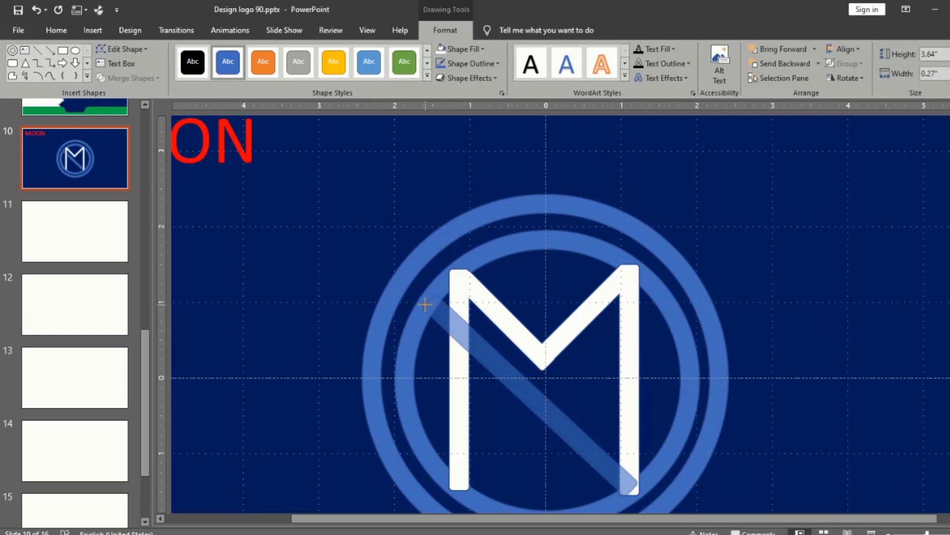
drag(432, 307, 452, 328)
drag(453, 328, 452, 325)
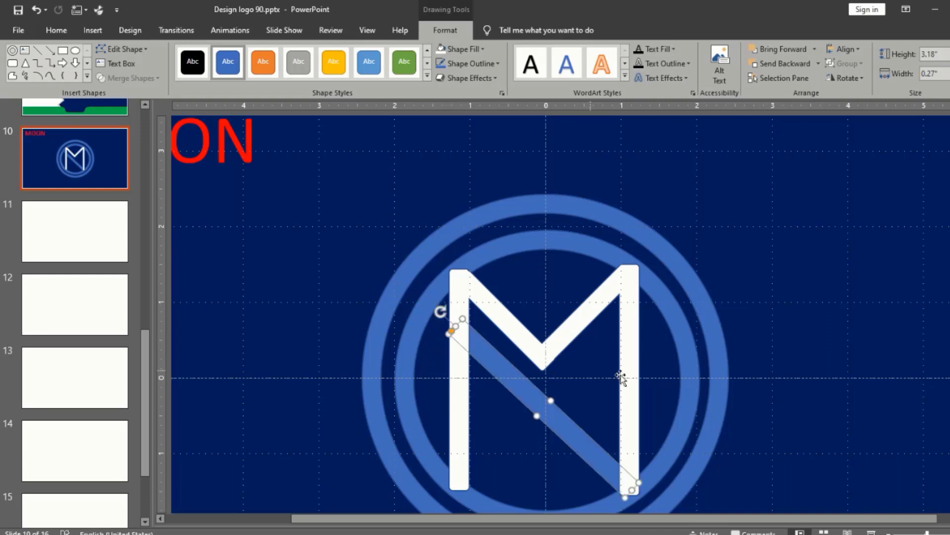
click(772, 393)
click(515, 377)
click(507, 377)
Step: Undo back past the union to restore the separate blue M bars
key(ctrl+z)
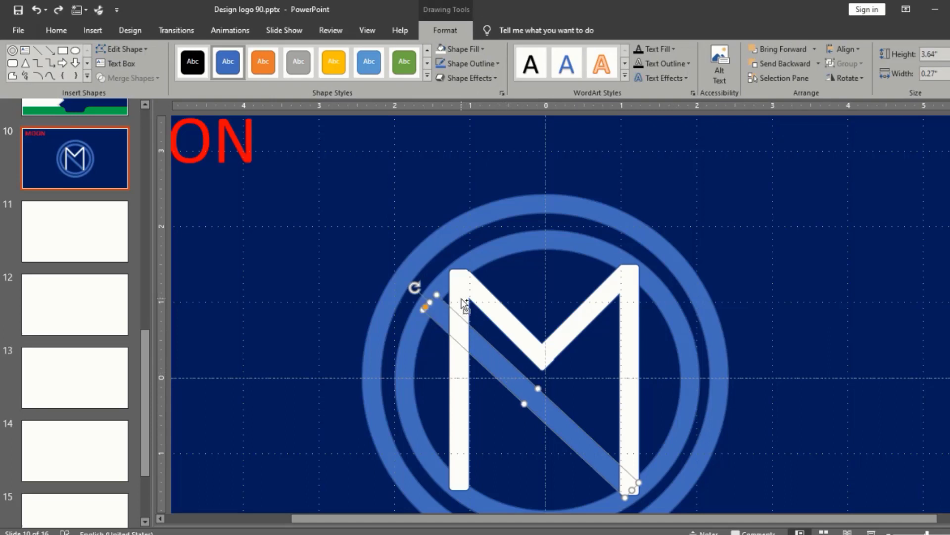
key(ctrl+z)
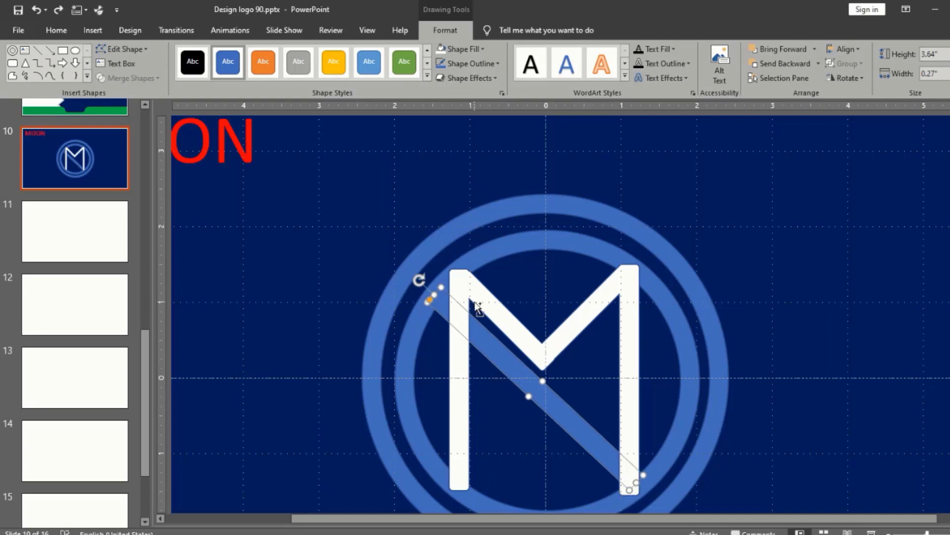
key(ctrl+z)
key(ctrl+z)
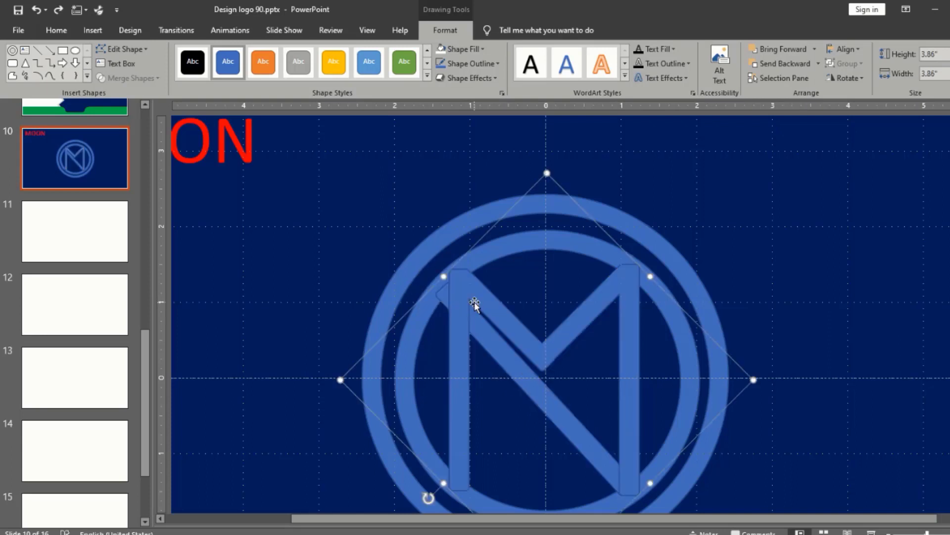
key(ctrl+z)
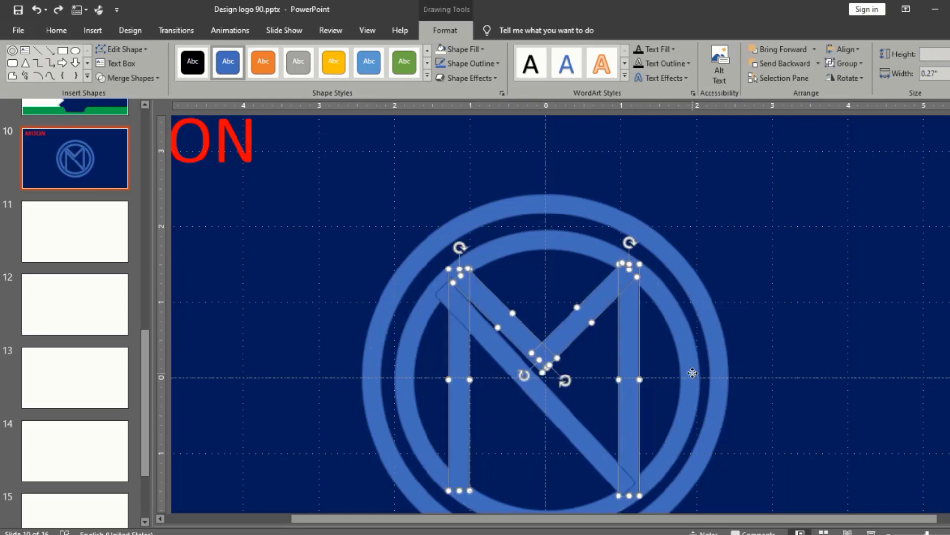
Step: Shorten the M's left upright from its top to 2.43 inches tall
click(692, 372)
click(462, 325)
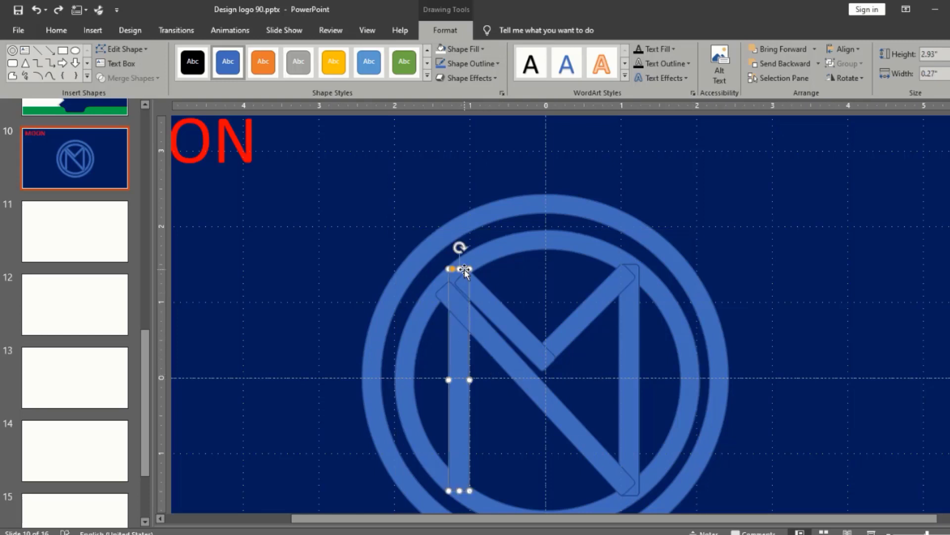
drag(464, 269, 456, 283)
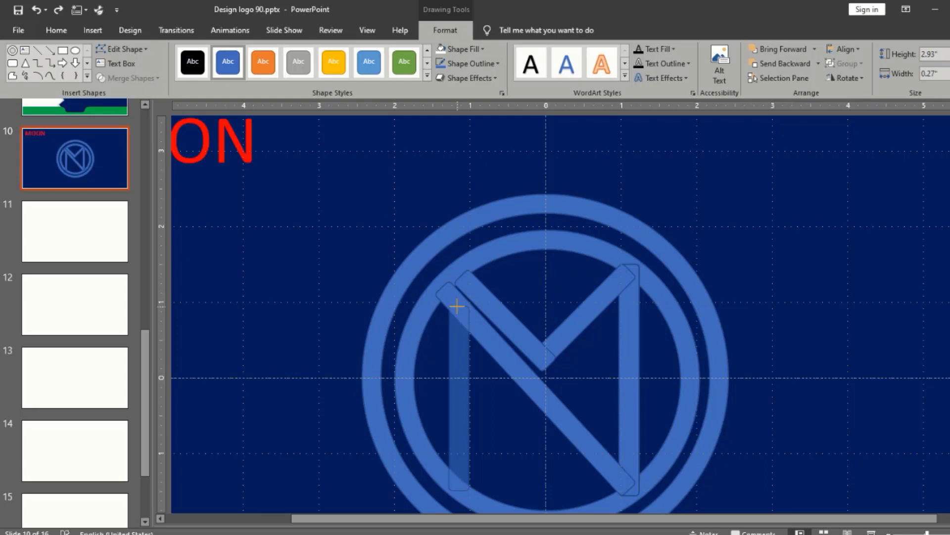
drag(457, 307, 457, 305)
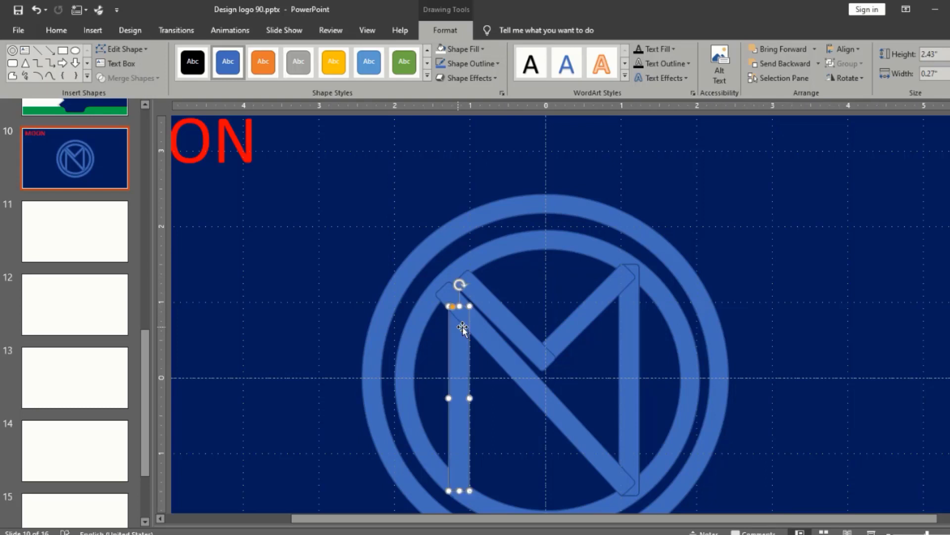
click(490, 331)
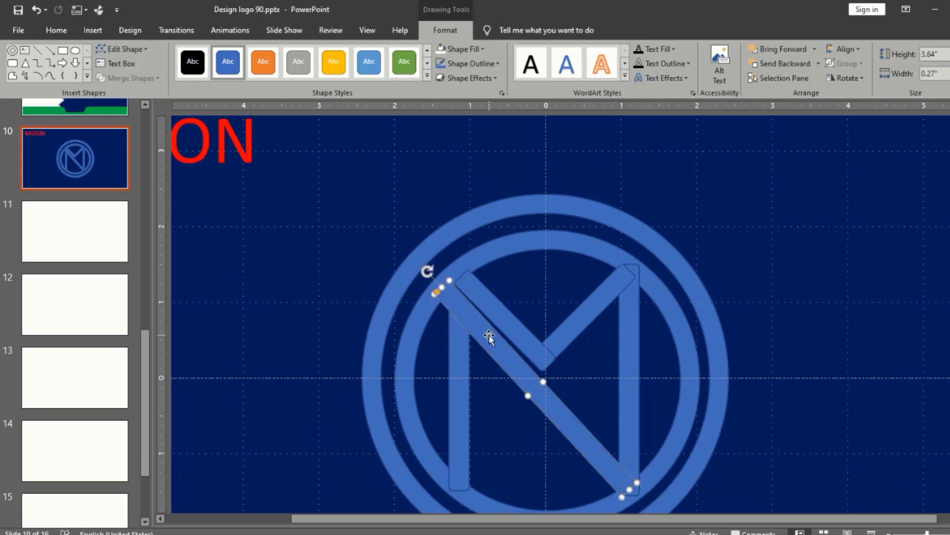
click(452, 332)
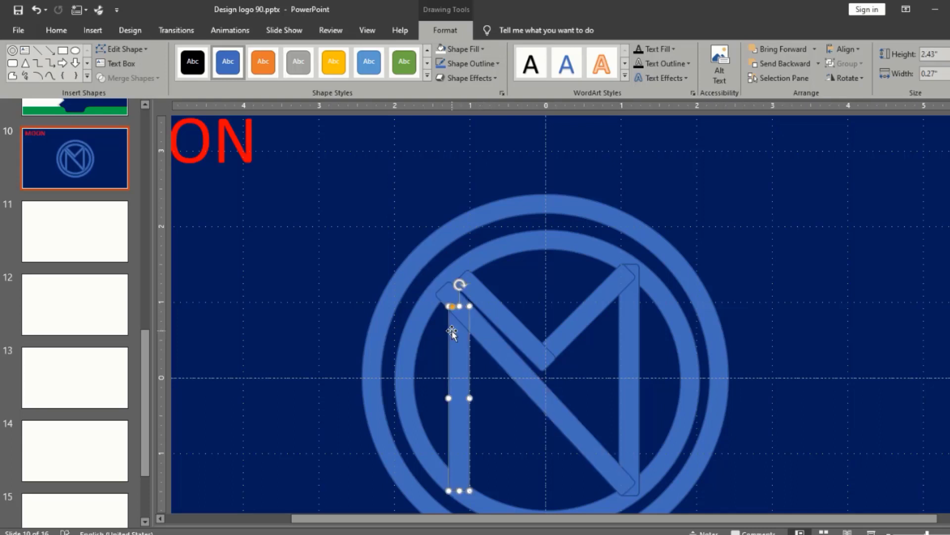
Step: Shorten the long diagonal to 3.14 inches and adjust the left upright to 2.53 inches
click(448, 293)
click(466, 287)
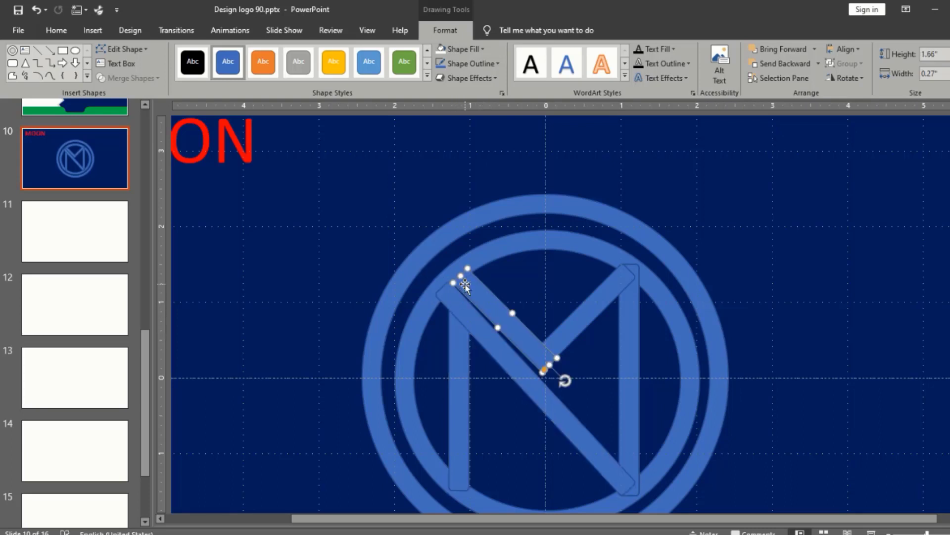
click(456, 340)
click(474, 319)
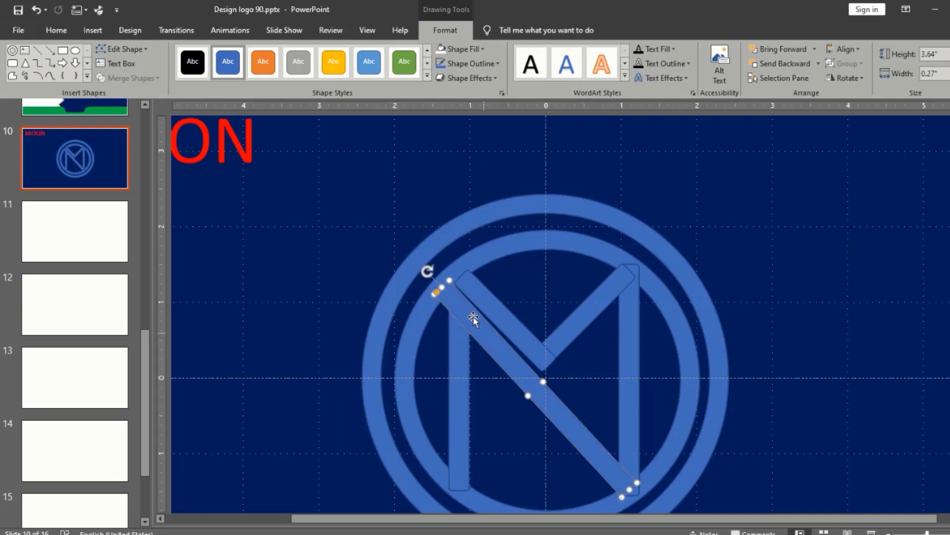
drag(442, 288, 463, 319)
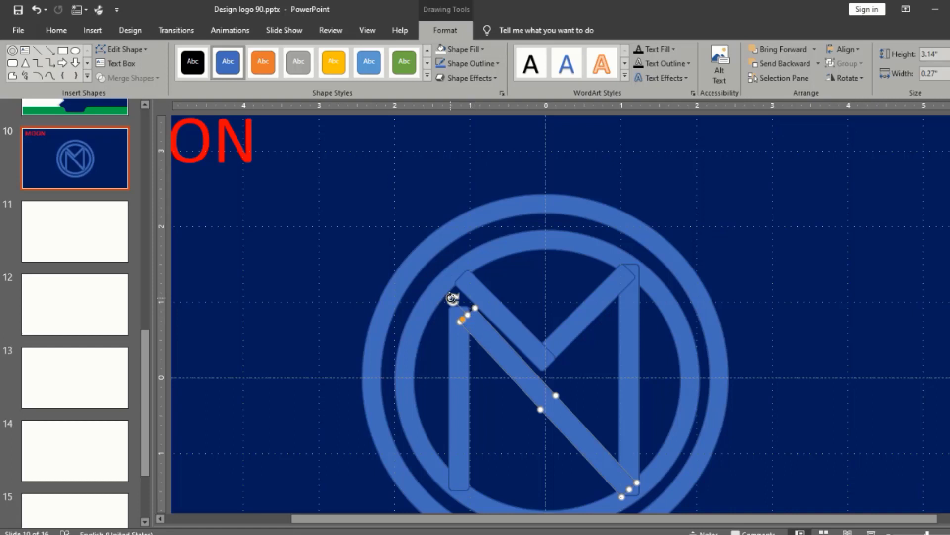
mouse_move(448, 299)
mouse_down()
mouse_move(484, 348)
mouse_move(461, 350)
mouse_up()
click(460, 315)
click(452, 319)
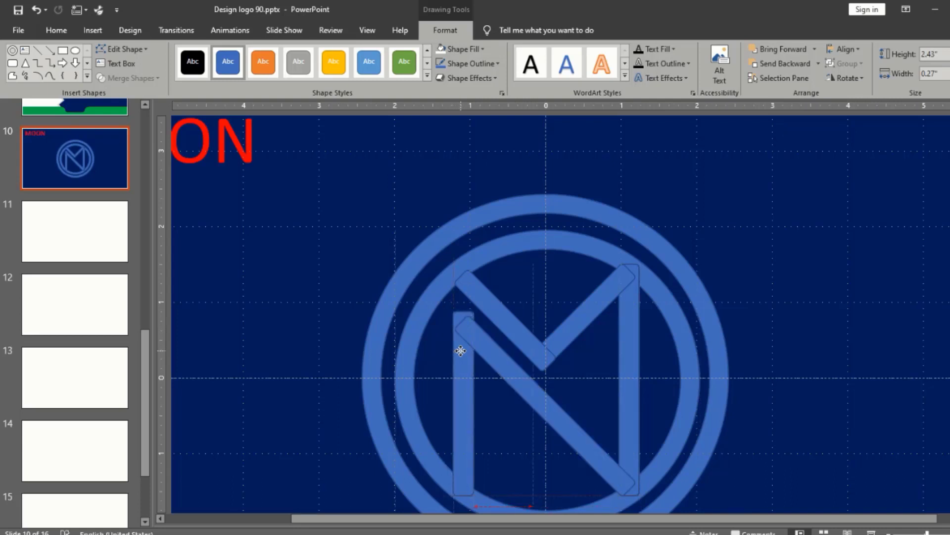
drag(461, 351, 460, 359)
drag(466, 311, 466, 302)
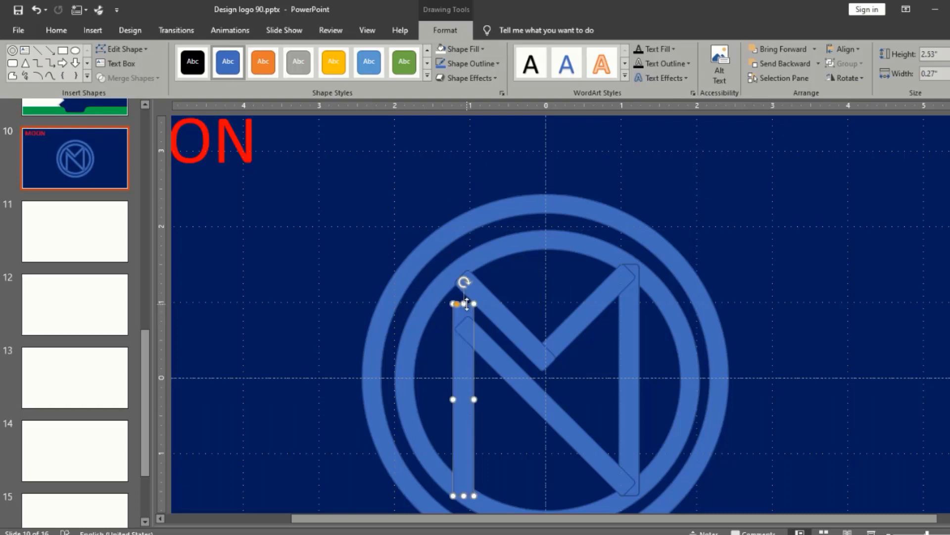
Step: Reposition the long diagonal bar down and to the right
scroll(530, 295, up, 5)
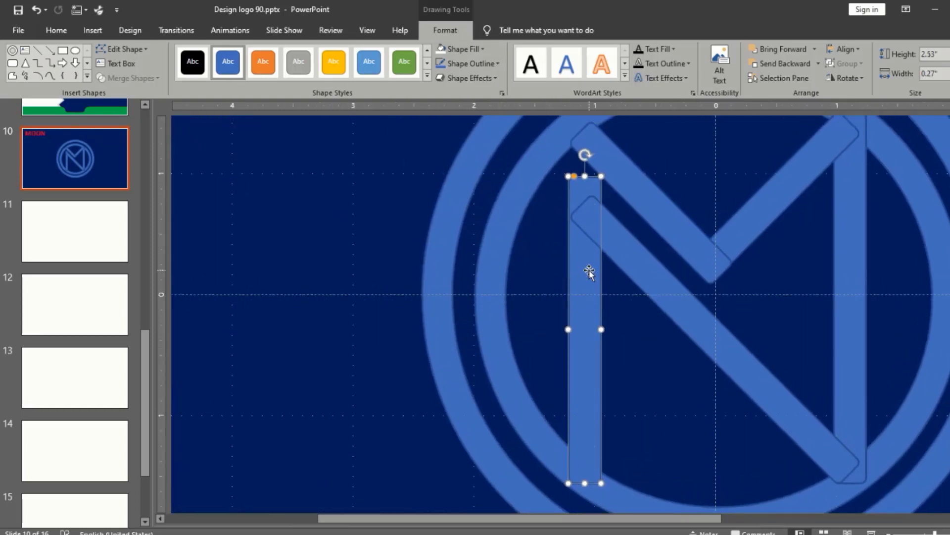
scroll(589, 272, up, 1)
click(618, 267)
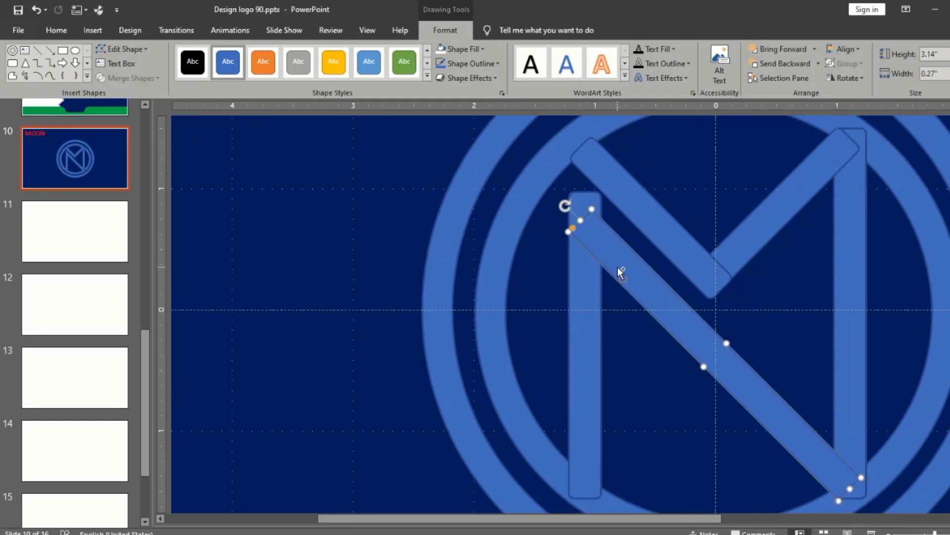
scroll(617, 266, down, 2)
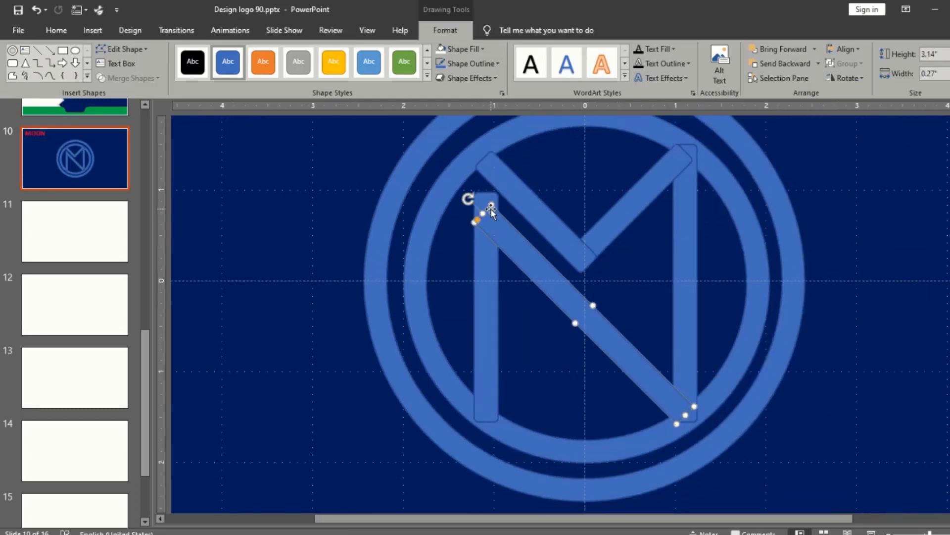
mouse_move(491, 209)
mouse_down()
mouse_move(525, 267)
mouse_move(516, 214)
mouse_move(497, 196)
mouse_up()
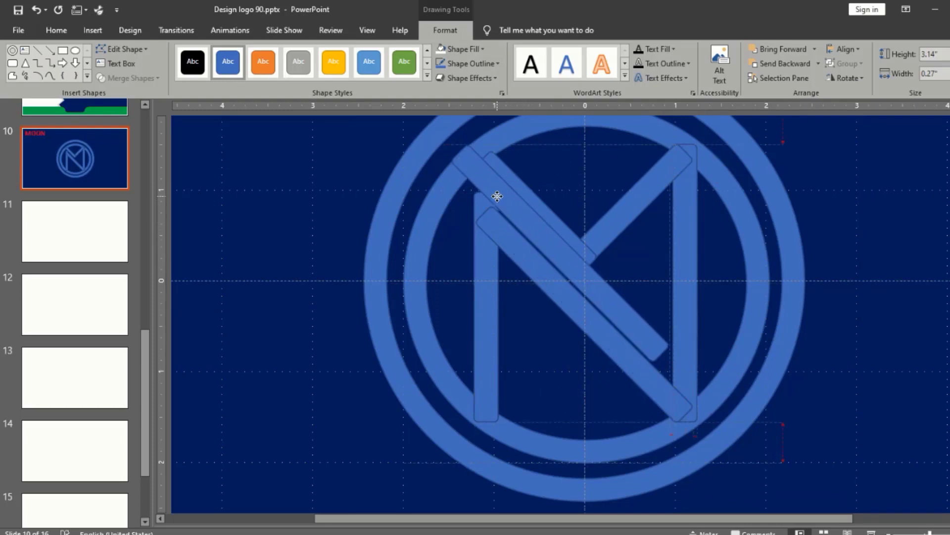
drag(496, 197, 495, 199)
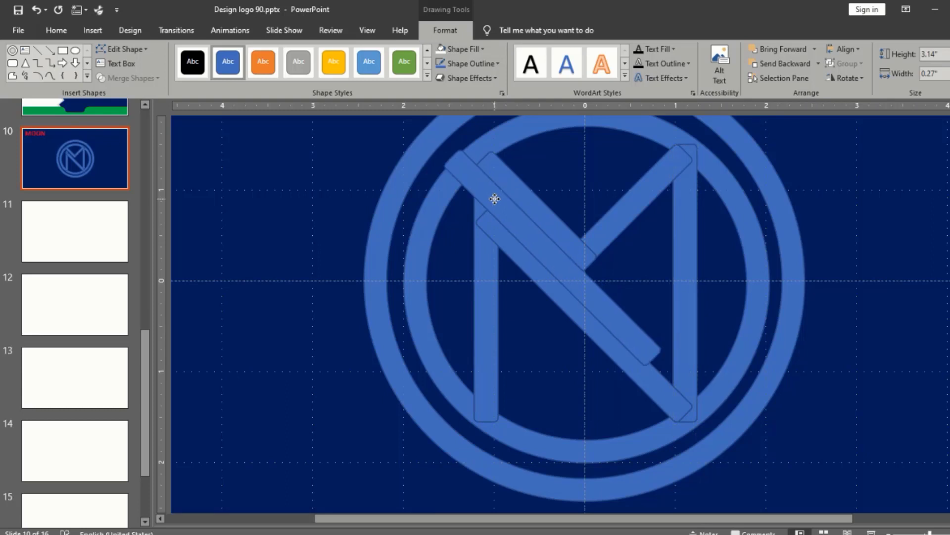
Step: Fragment the diagonal with the left upright, delete the overhanging offcuts, and nudge the diagonal
shift+click(482, 276)
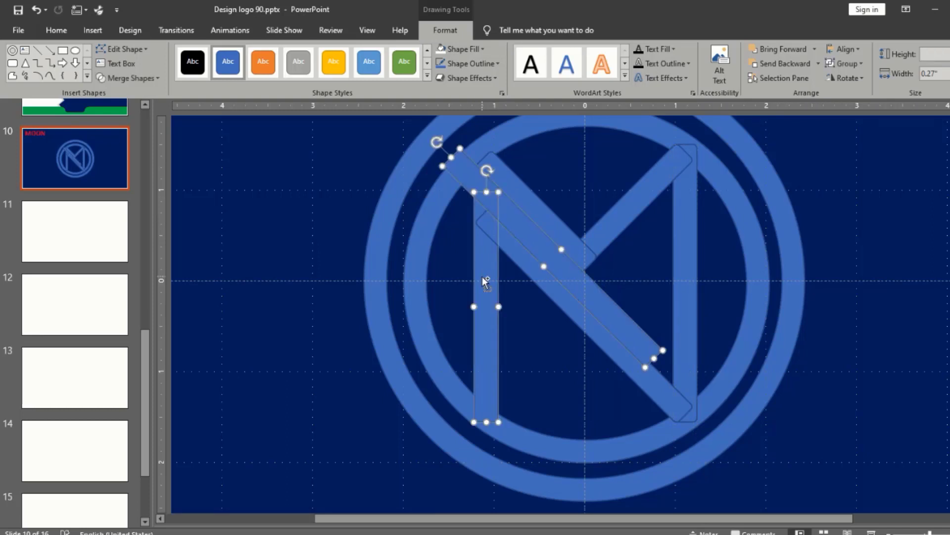
click(134, 75)
click(134, 124)
click(464, 207)
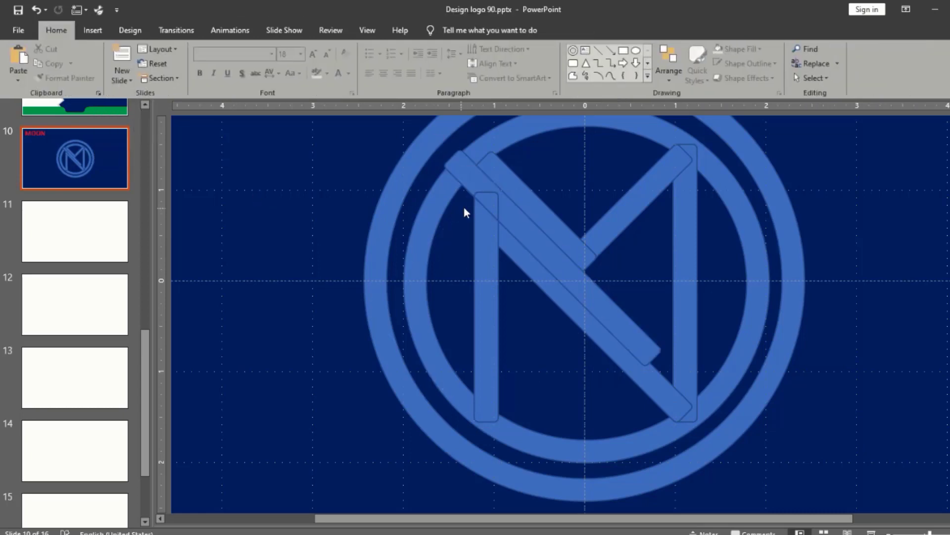
click(490, 194)
key(Delete)
click(508, 203)
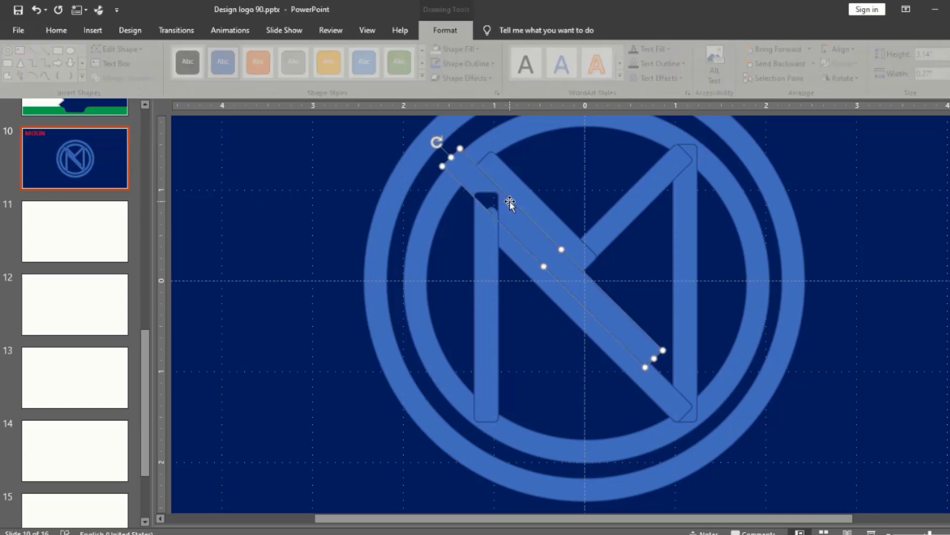
key(Delete)
click(512, 236)
key(Delete)
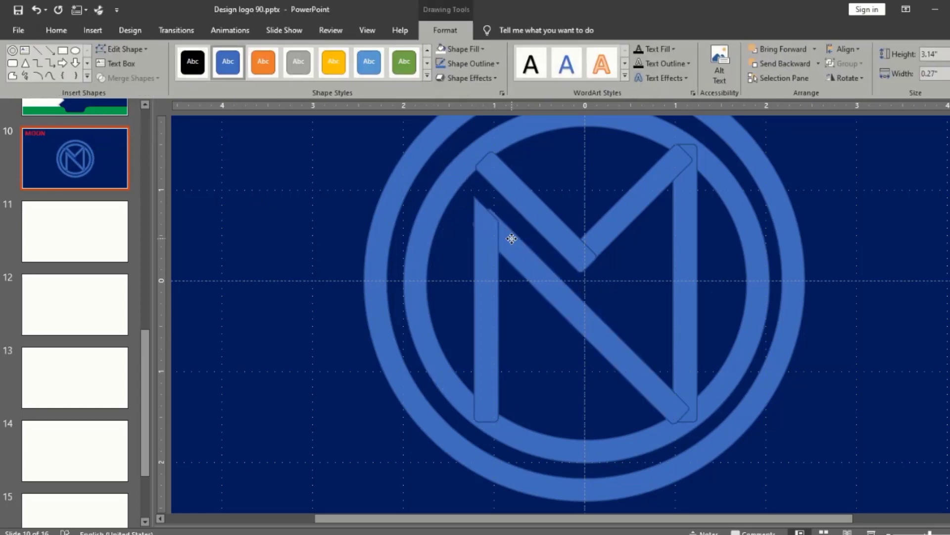
drag(510, 238, 516, 236)
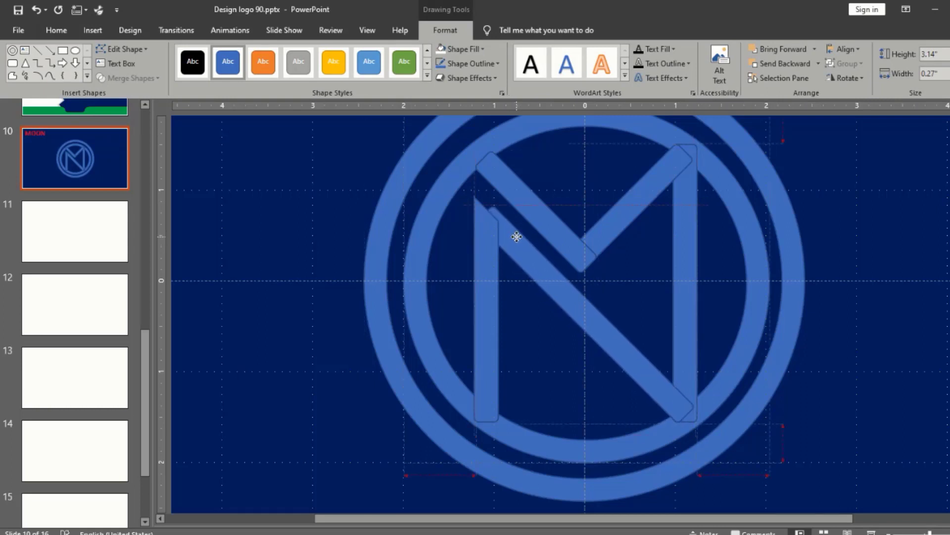
Step: Move the N's left upright up and extend its bottom edge using Edit Points
click(486, 265)
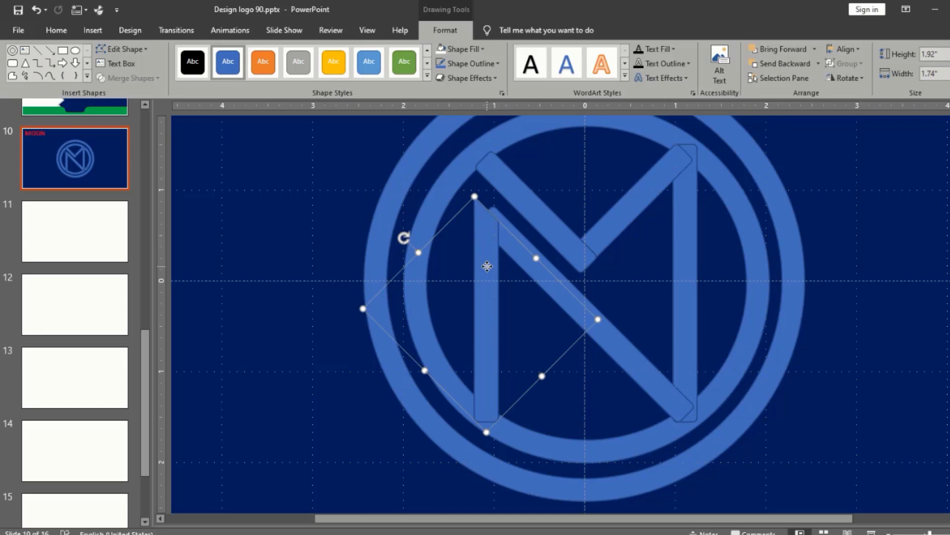
drag(487, 267, 487, 255)
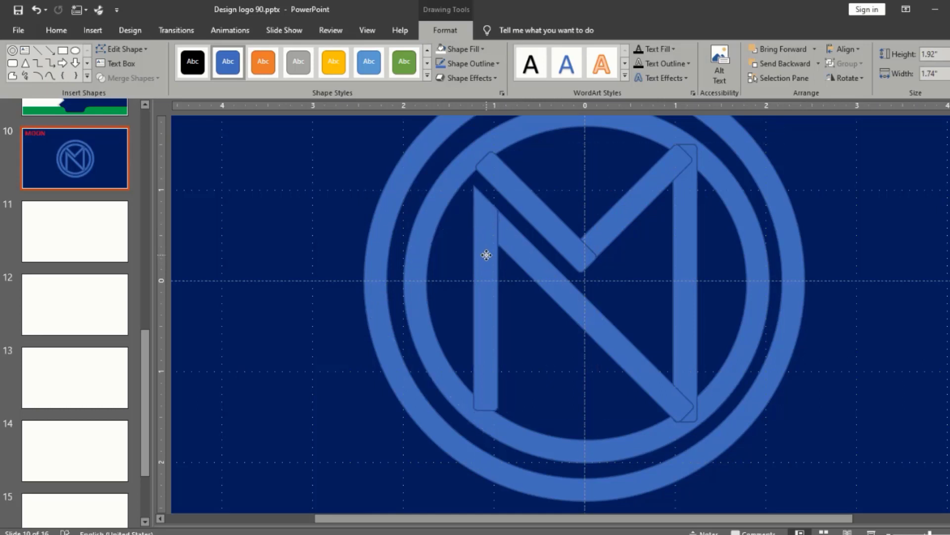
click(484, 394)
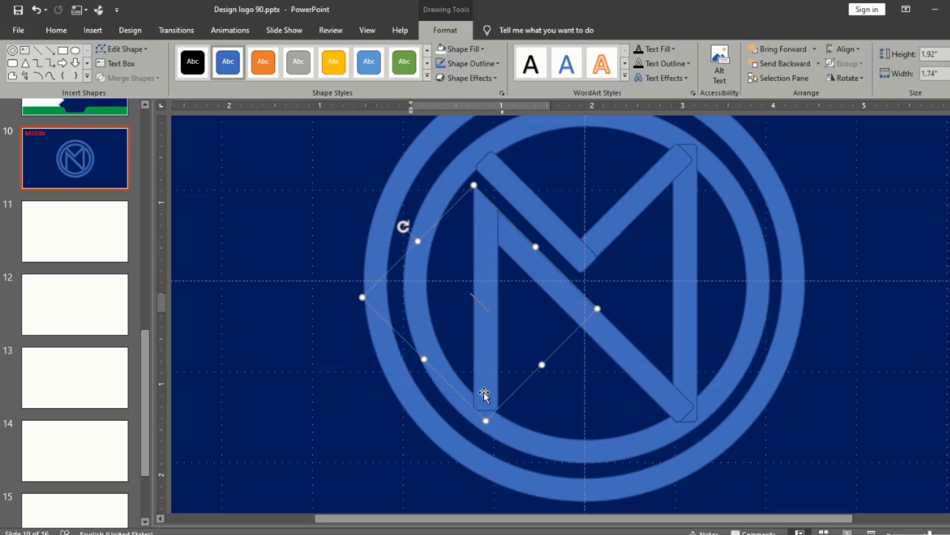
right_click(488, 381)
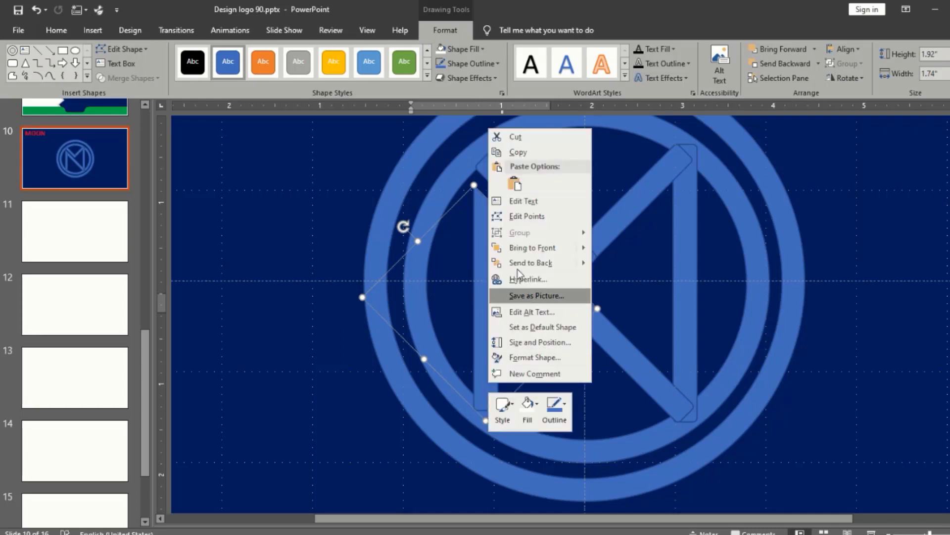
click(518, 213)
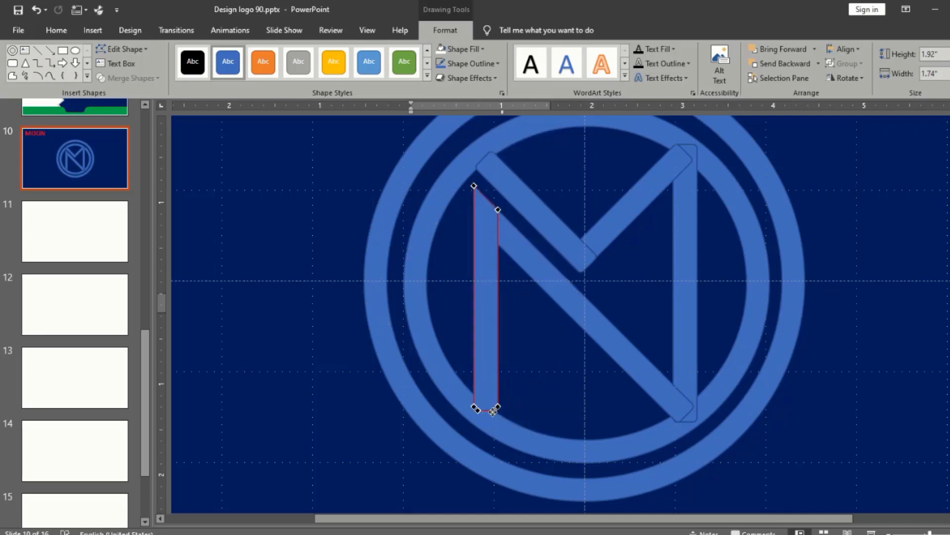
drag(494, 415, 496, 429)
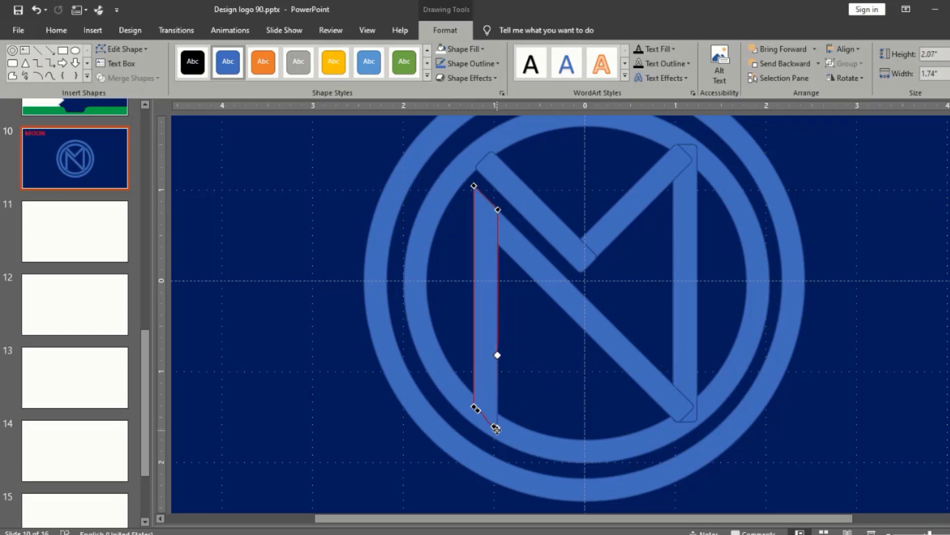
click(465, 447)
Step: Union the letter strokes and the inner ring into a single shape
ctrl+scroll(496, 402, down, 1)
ctrl+scroll(495, 402, down, 2)
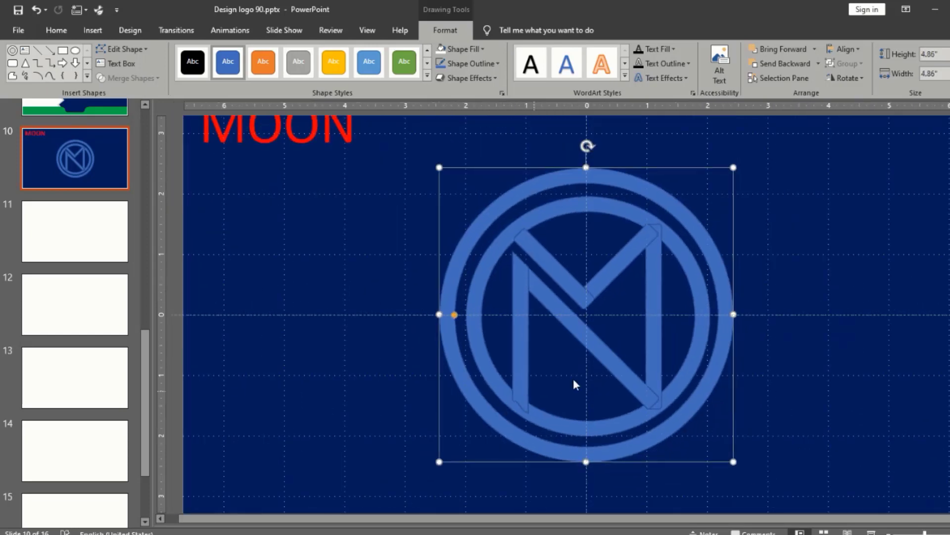
click(596, 350)
click(597, 296)
shift+click(557, 267)
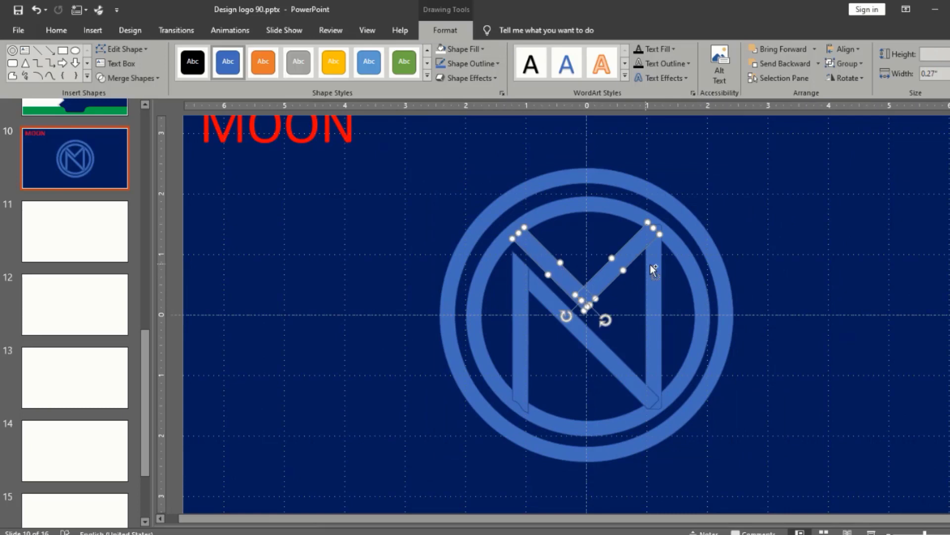
shift+click(653, 270)
shift+click(556, 424)
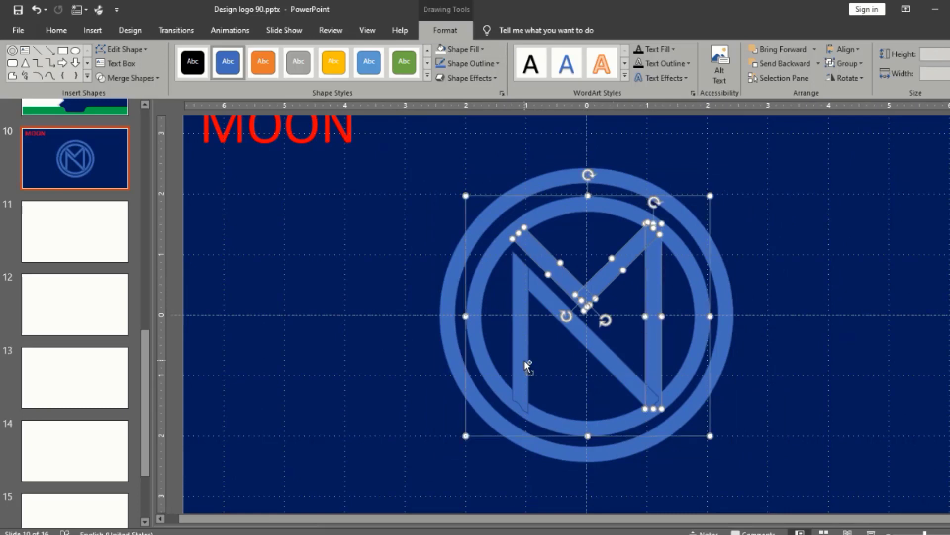
click(155, 78)
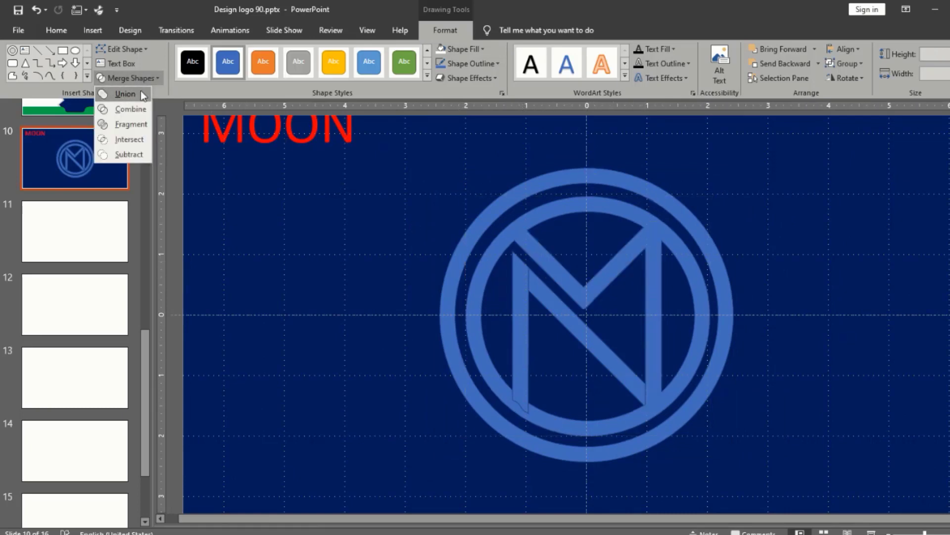
click(141, 90)
click(292, 226)
click(544, 327)
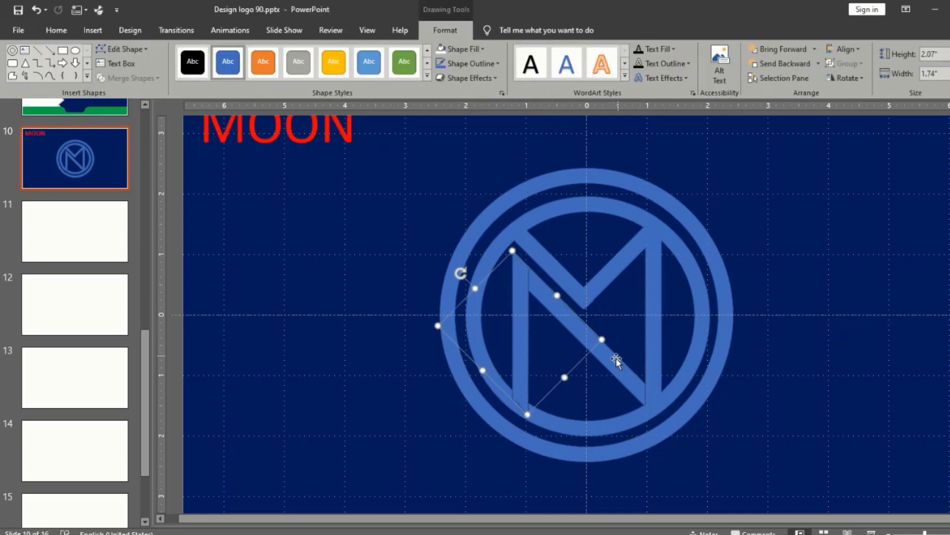
click(794, 333)
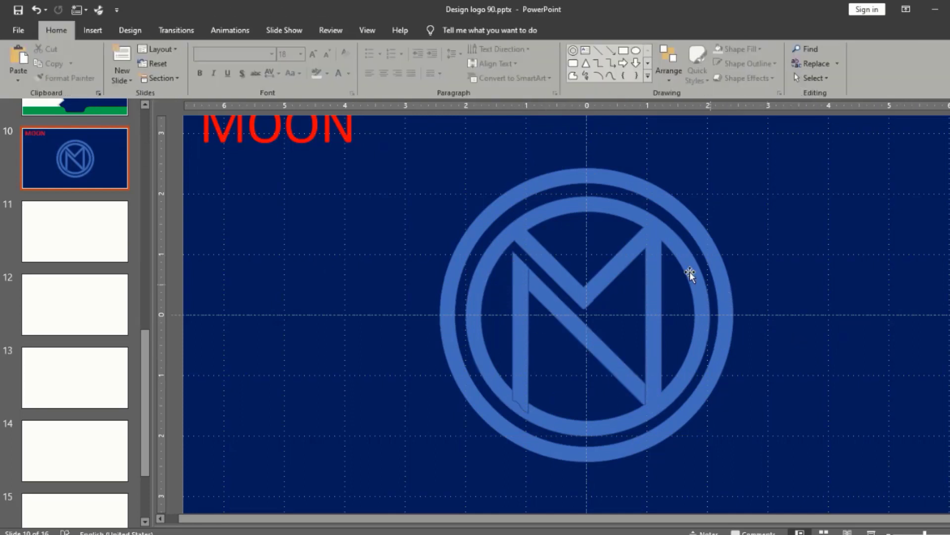
click(623, 50)
Step: Draw a thin bar across the letter's right leg and Fragment it with the inner circle
mouse_move(741, 236)
mouse_down()
mouse_move(814, 254)
mouse_move(668, 316)
mouse_up()
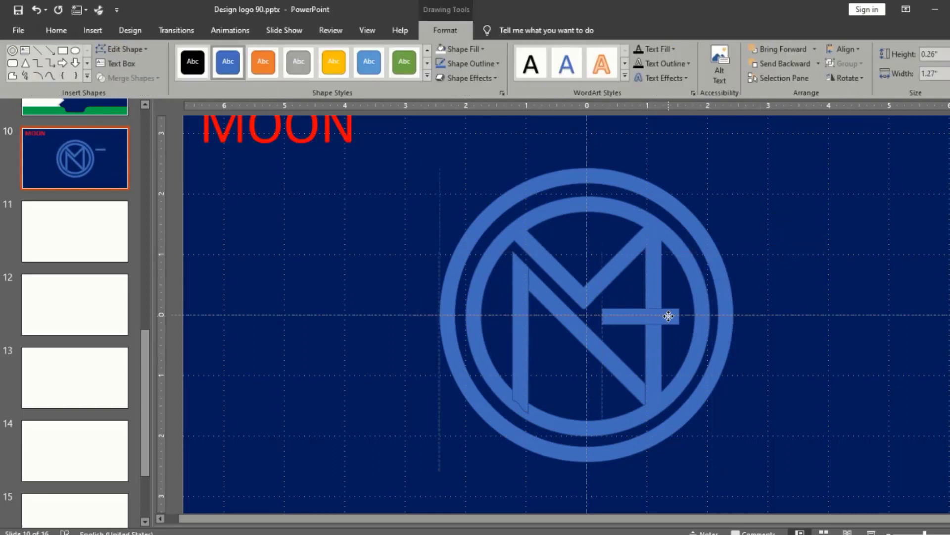
mouse_move(641, 303)
mouse_down()
mouse_move(653, 327)
mouse_move(661, 324)
mouse_up()
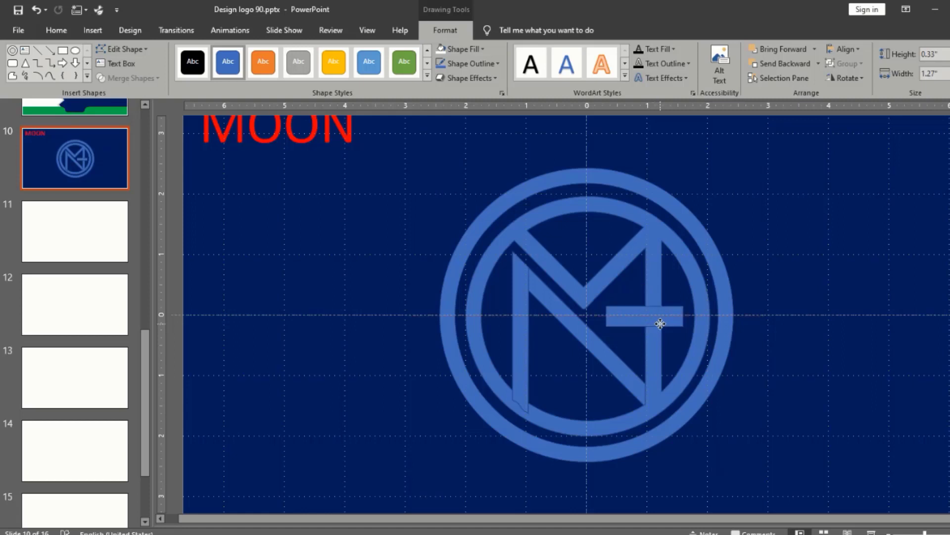
shift+click(661, 339)
shift+click(654, 344)
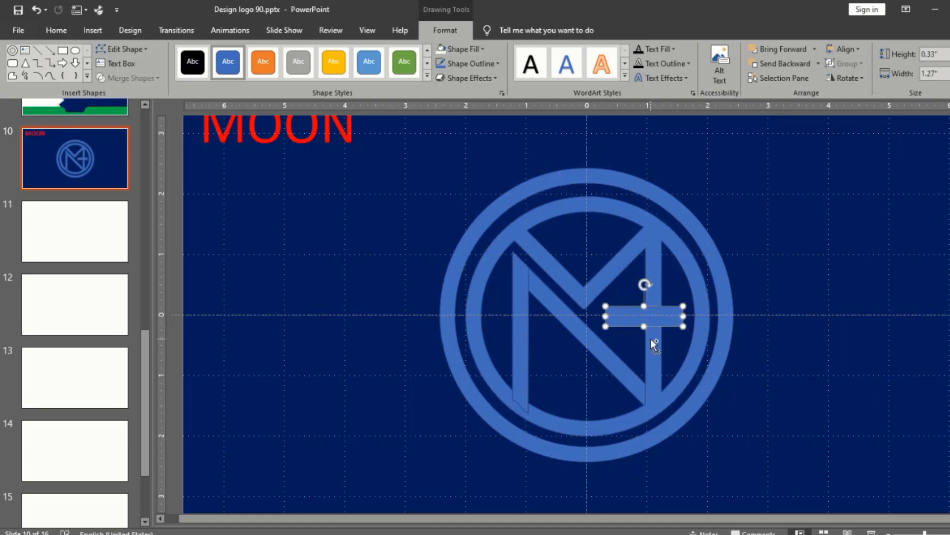
shift+click(655, 297)
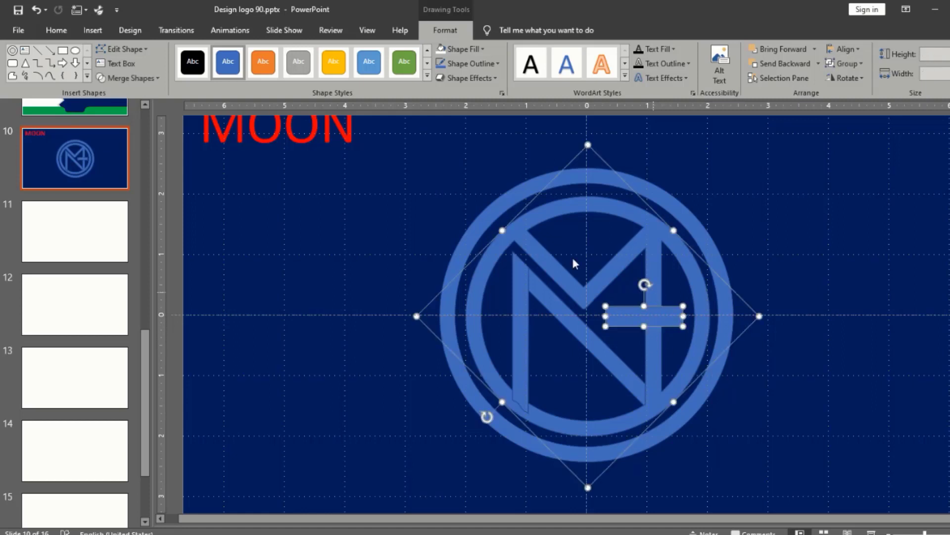
click(135, 76)
click(136, 123)
Step: Delete the inner, bar, right-arc and top-wedge fragments to leave a gap in the upright
click(803, 331)
click(583, 356)
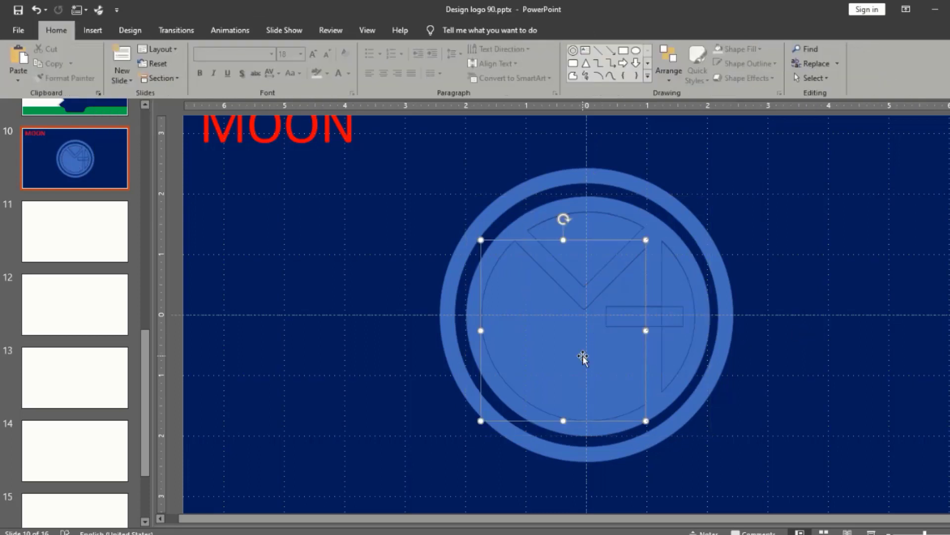
key(Delete)
click(622, 321)
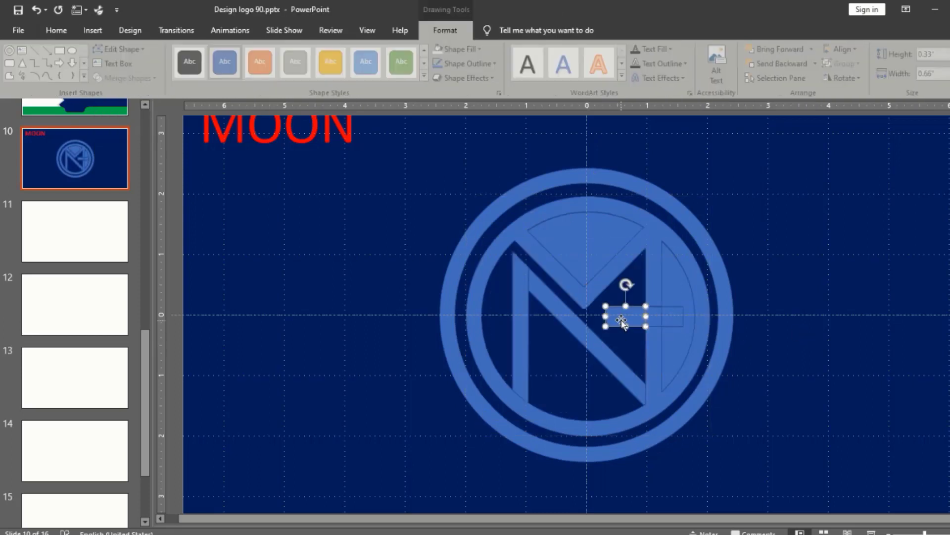
key(Delete)
click(676, 306)
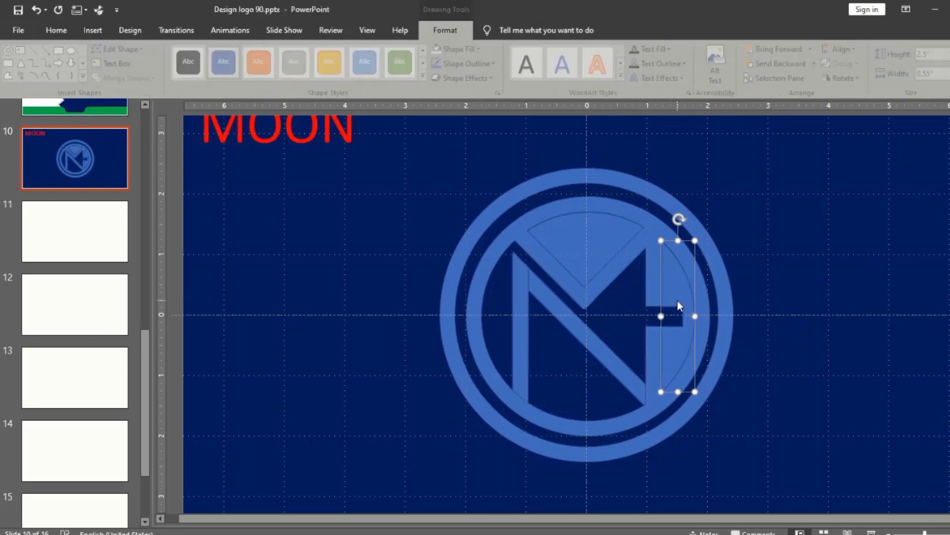
key(Delete)
click(589, 250)
key(Delete)
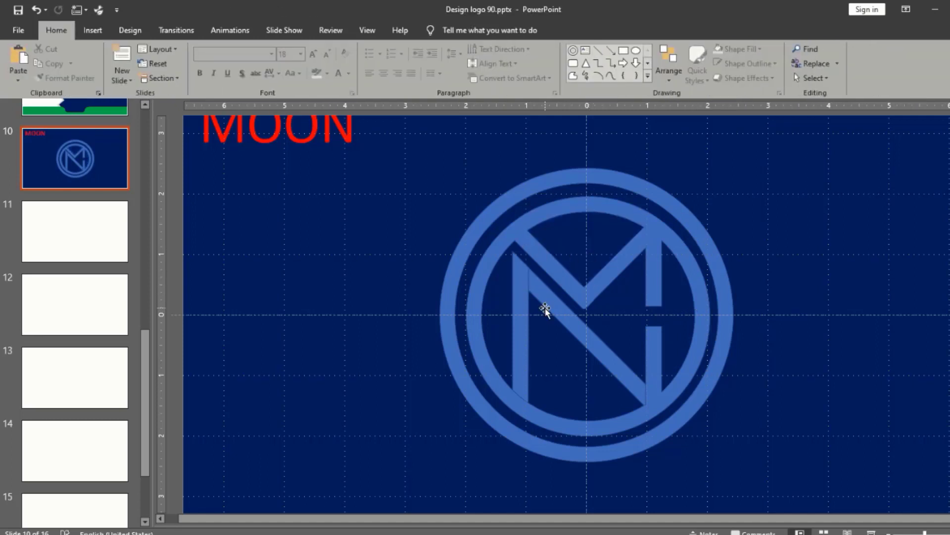
Step: Union the diagonal stroke, left shape and letter into one shape, then select it with the outer ring
click(545, 304)
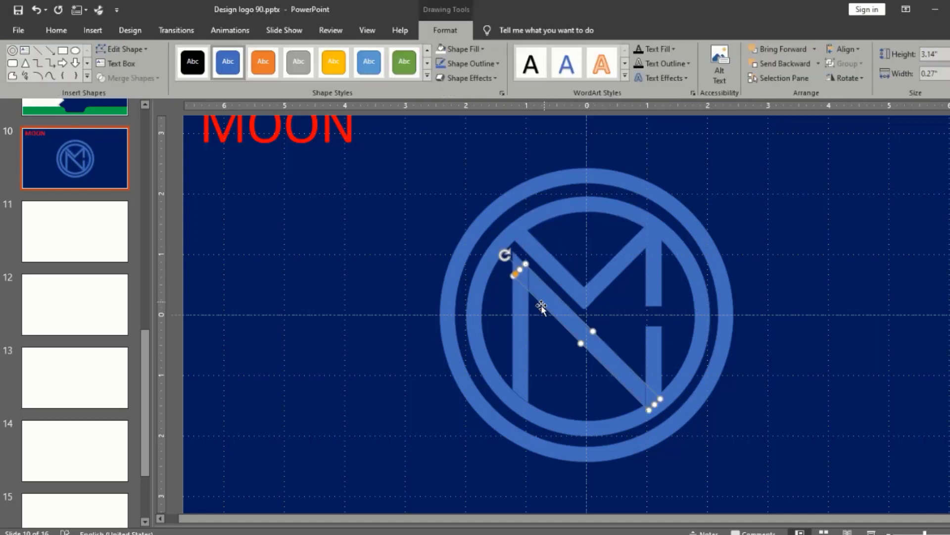
shift+click(522, 334)
shift+click(661, 361)
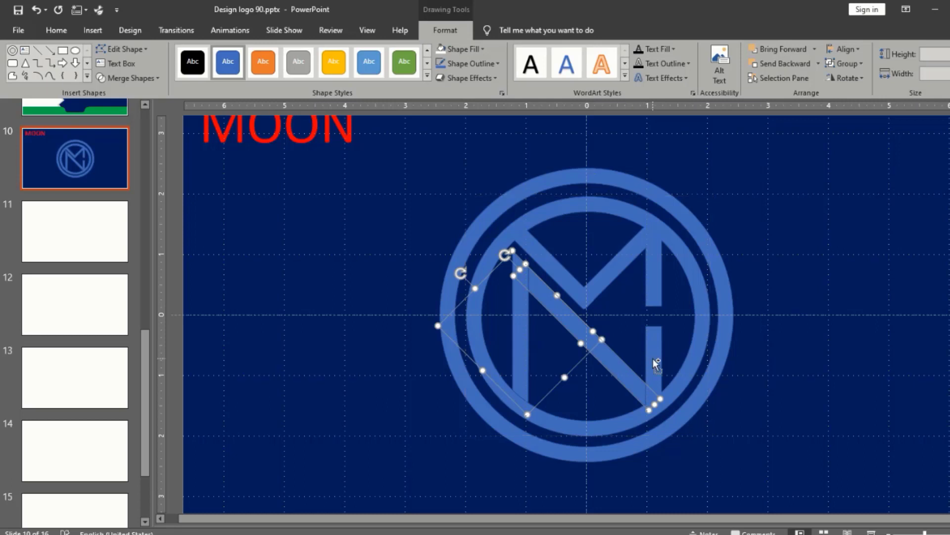
click(128, 78)
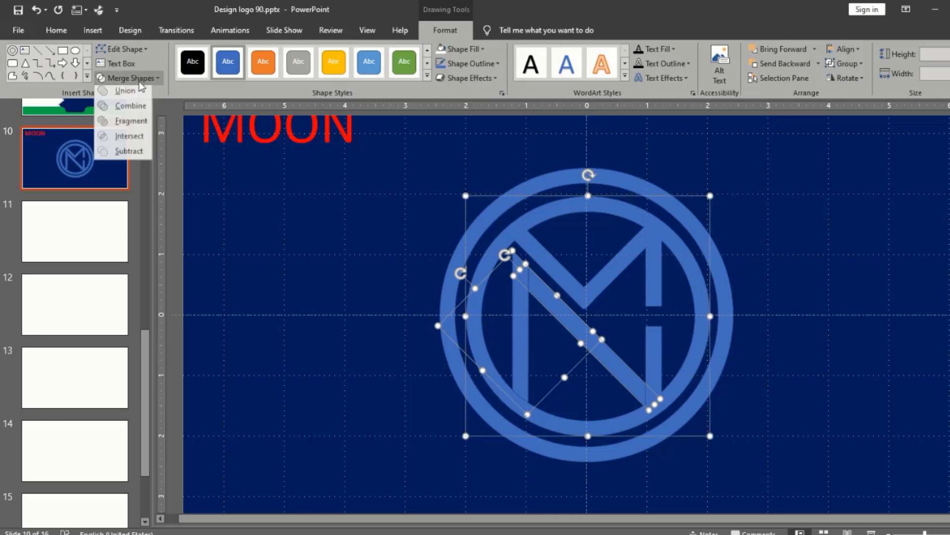
click(114, 91)
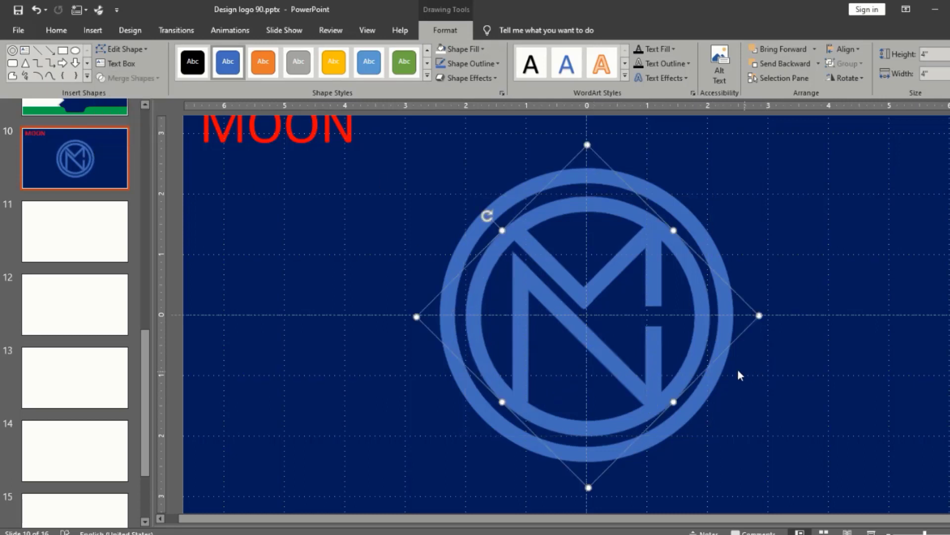
click(718, 368)
shift+click(716, 364)
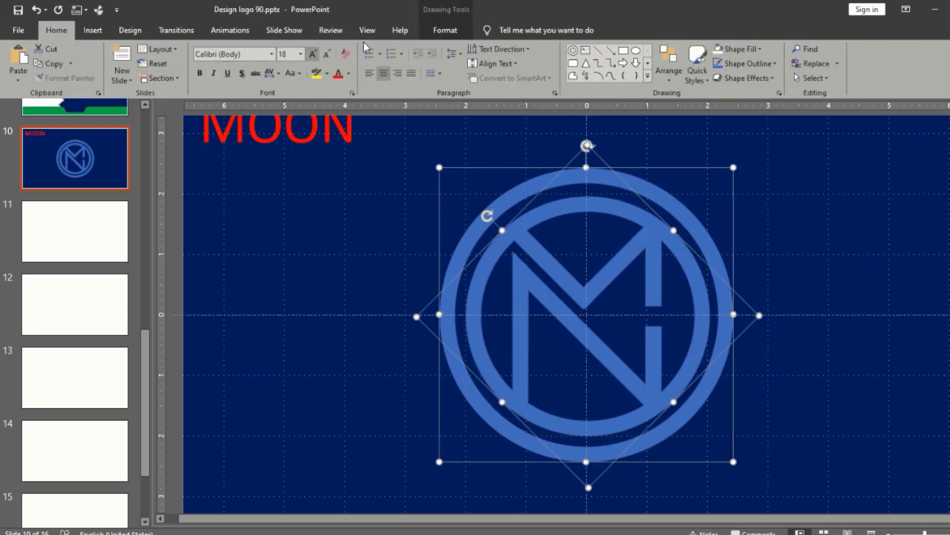
Step: Union the ring and letter into one shape and fill it white
click(445, 31)
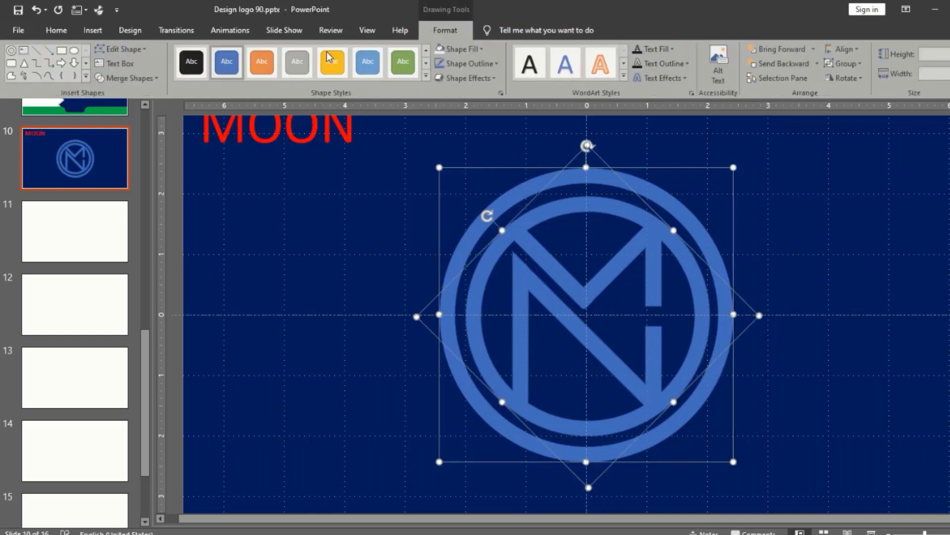
click(131, 76)
click(126, 92)
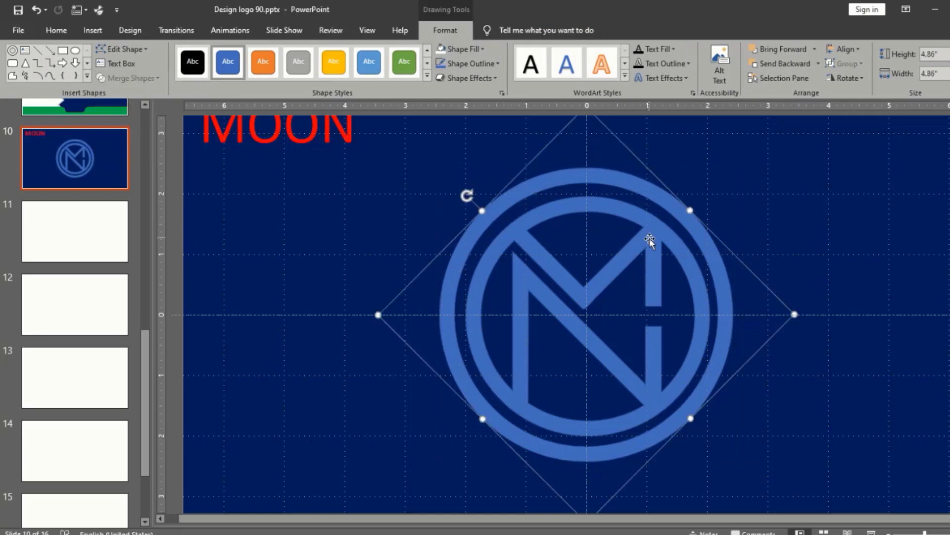
ctrl+scroll(650, 238, down, 2)
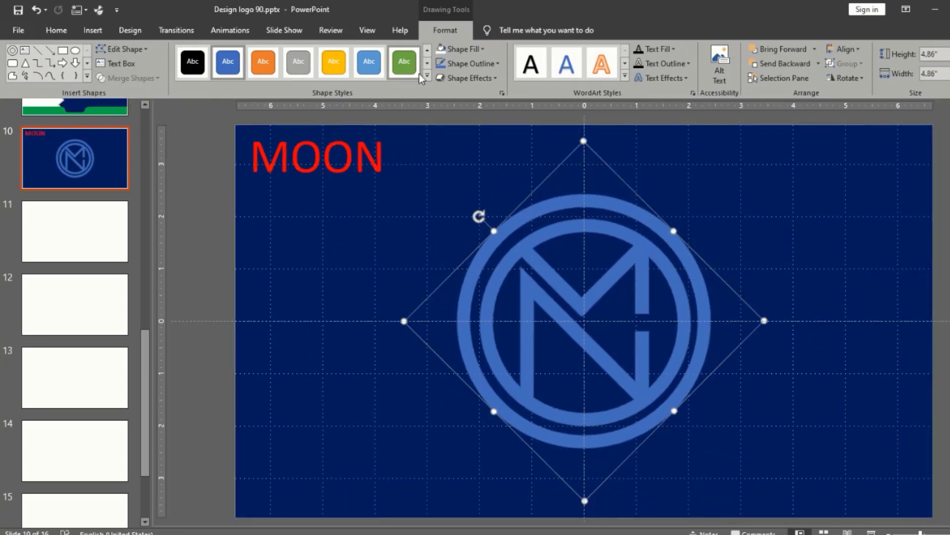
click(441, 49)
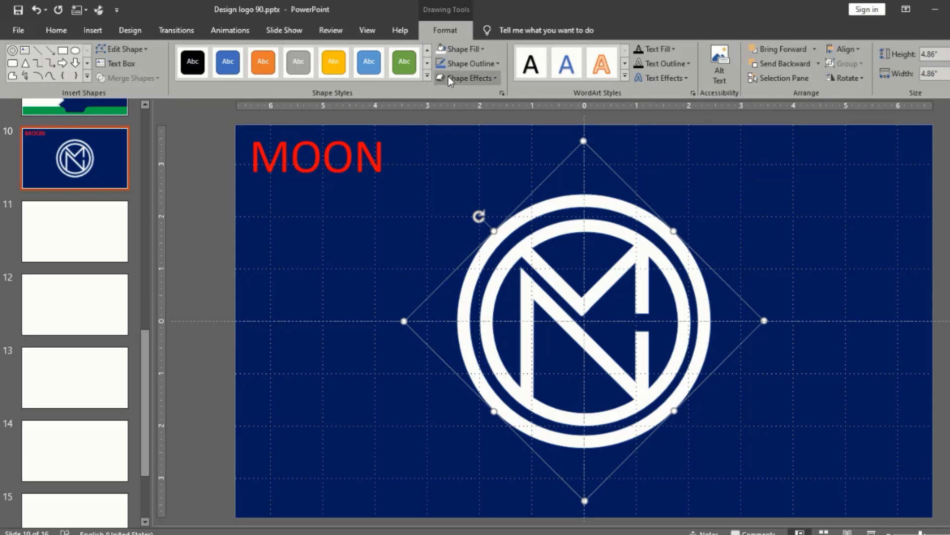
Step: Give the logo the Preset 1 soft shadow and preview the slide in slide show
click(470, 78)
mouse_move(475, 102)
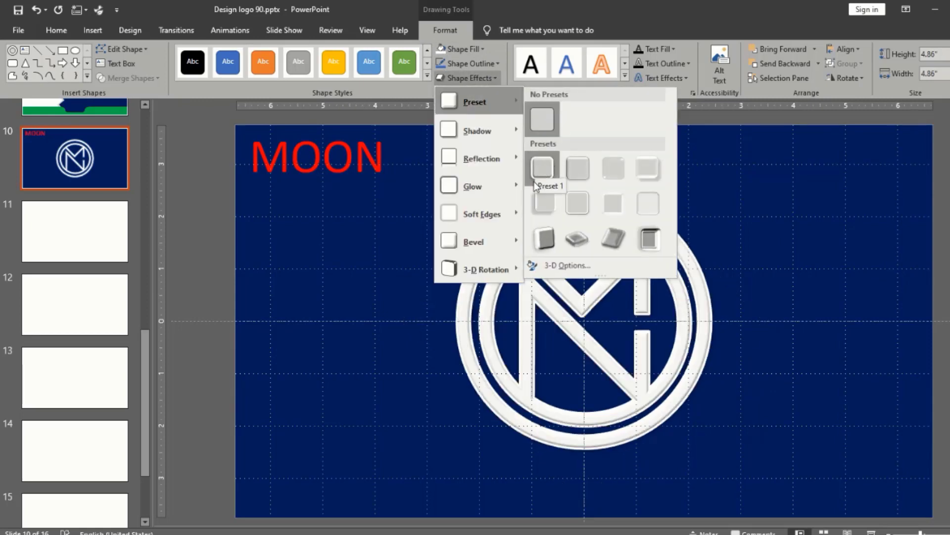
click(544, 200)
click(726, 268)
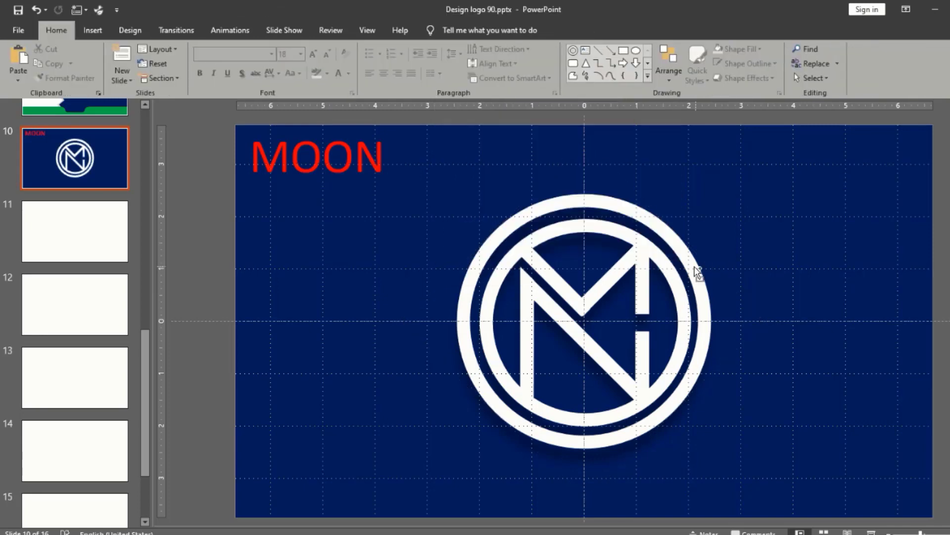
scroll(696, 270, down, 4)
scroll(693, 274, up, 1)
scroll(713, 292, up, 3)
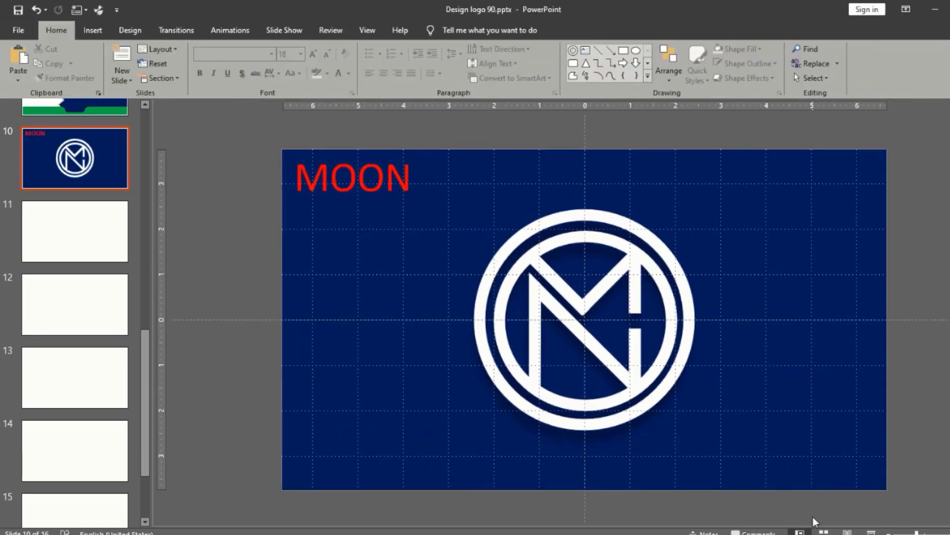
click(871, 532)
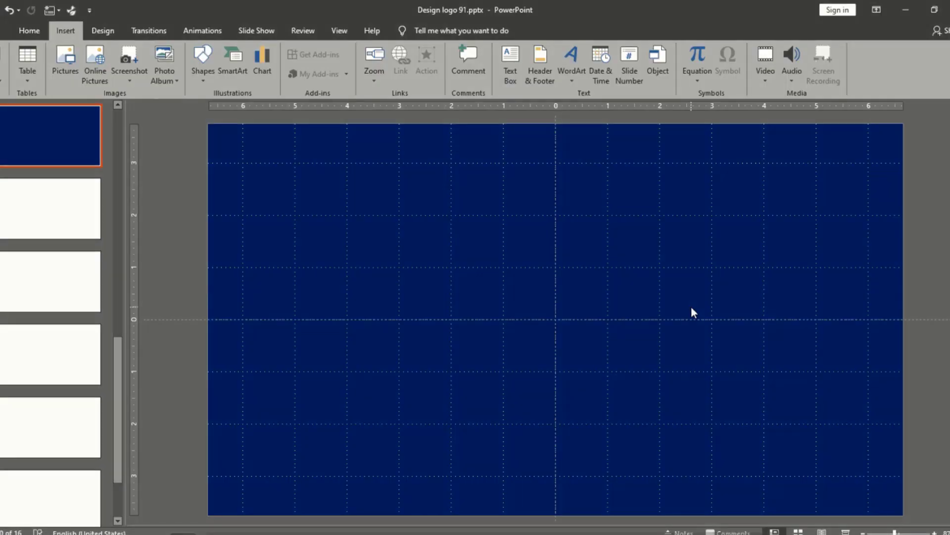
Step: Draw a Donut centred on the slide and drag its handle to make the ring thin
click(206, 78)
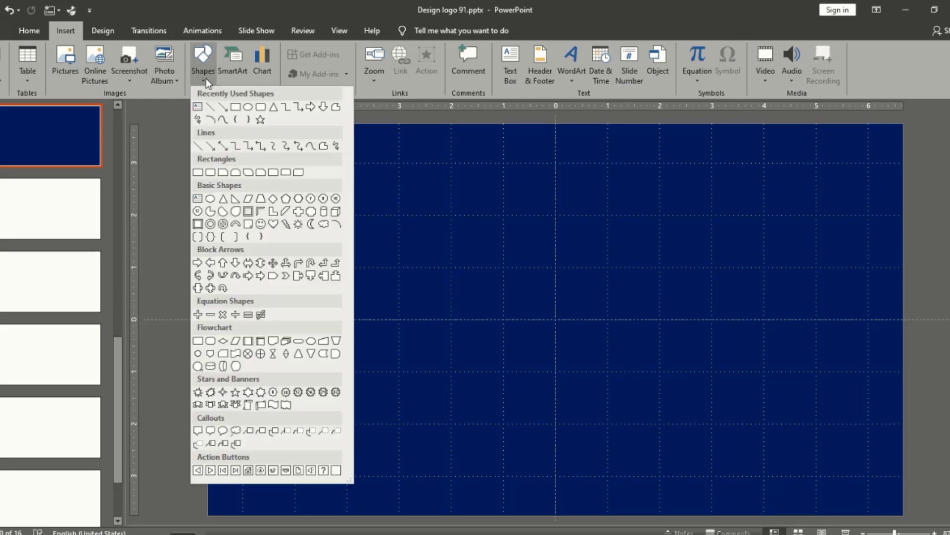
click(211, 225)
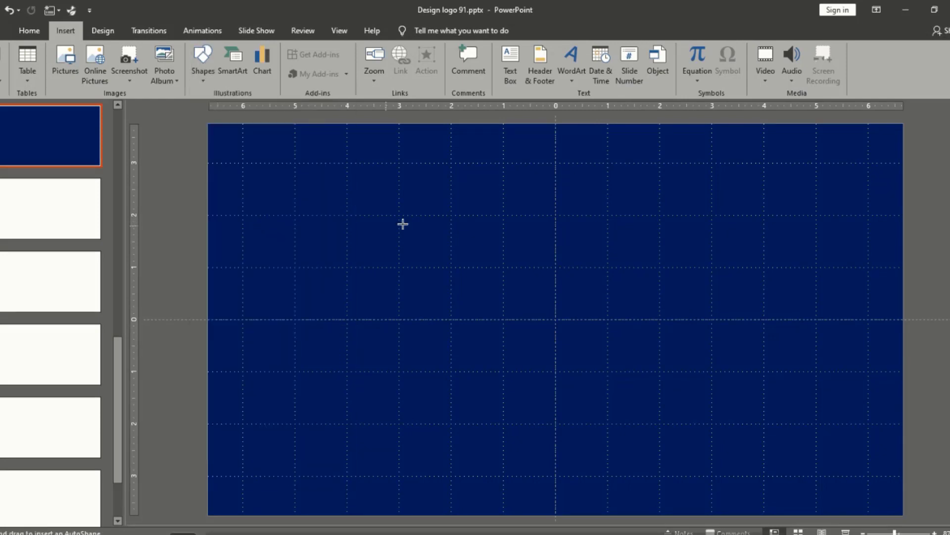
drag(407, 221, 643, 457)
drag(613, 402, 635, 379)
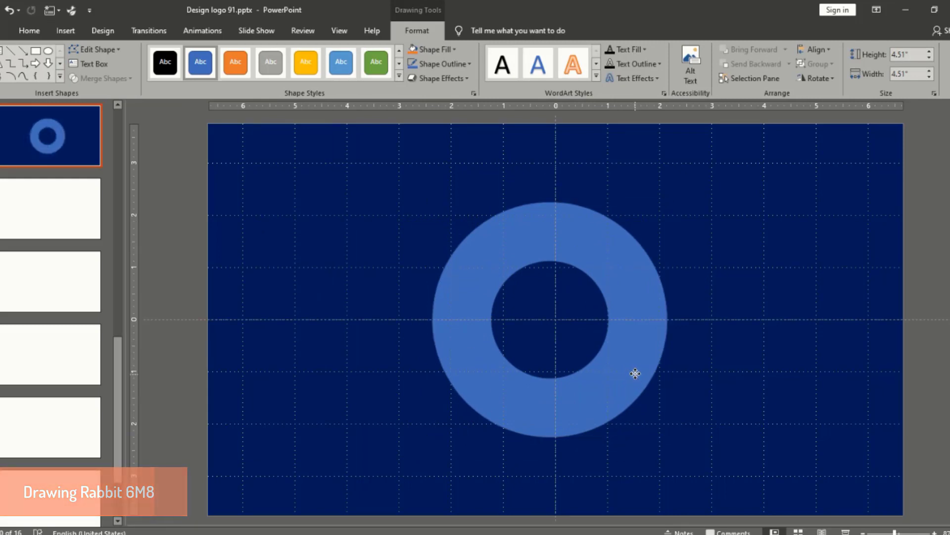
drag(635, 379, 640, 379)
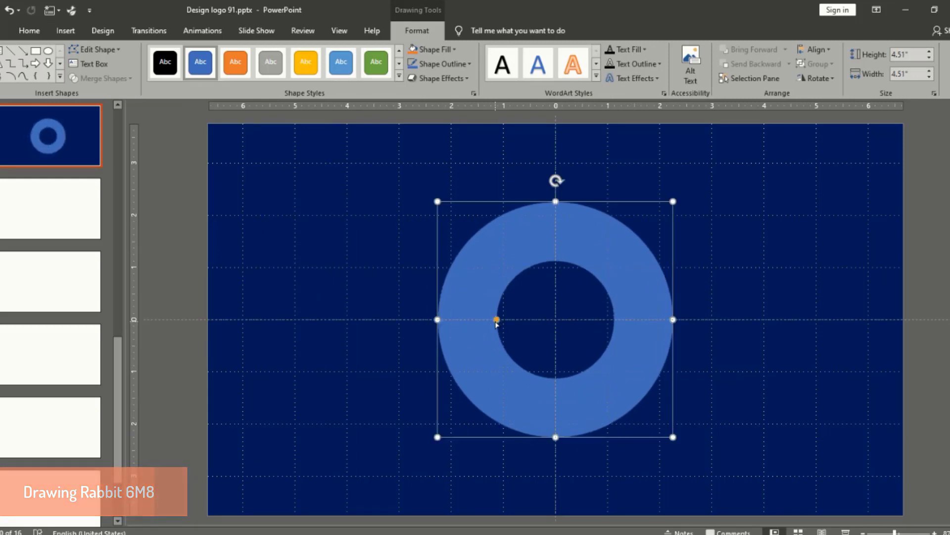
drag(496, 319, 457, 324)
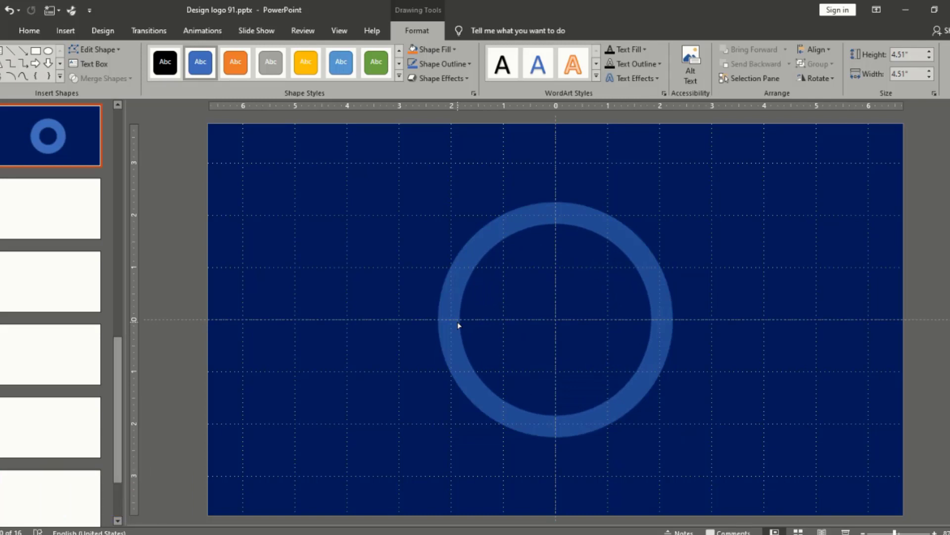
drag(458, 325, 459, 324)
Step: Fill the ring white and set its outline to No Outline
scroll(695, 287, up, 2)
scroll(706, 287, up, 1)
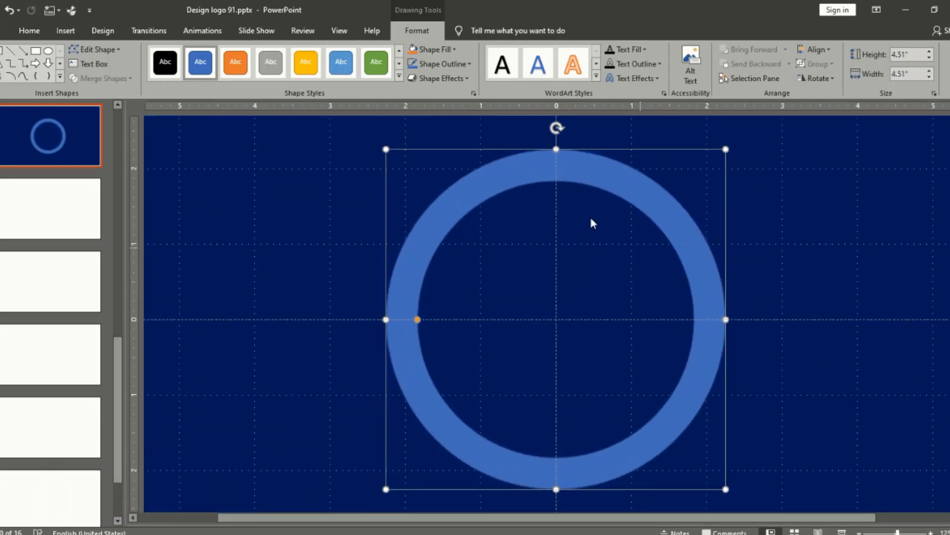
click(456, 50)
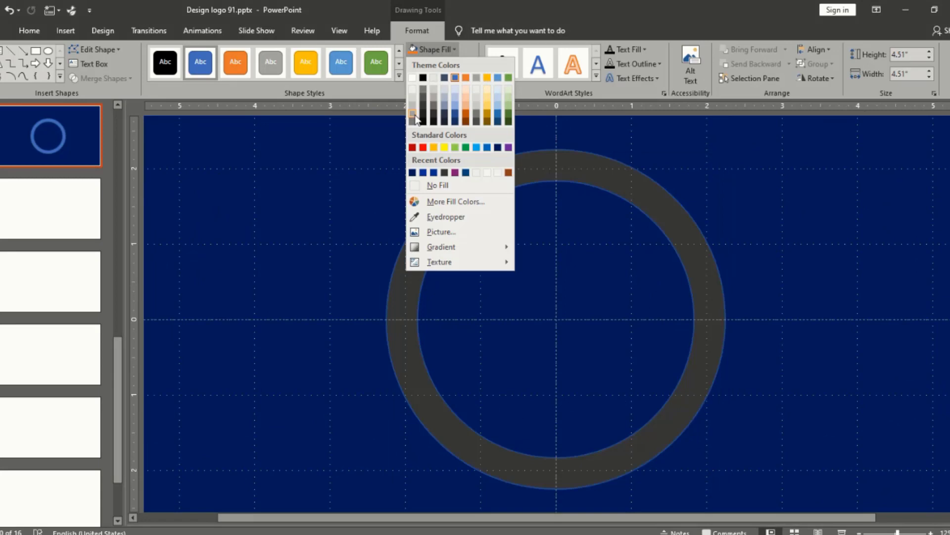
click(411, 76)
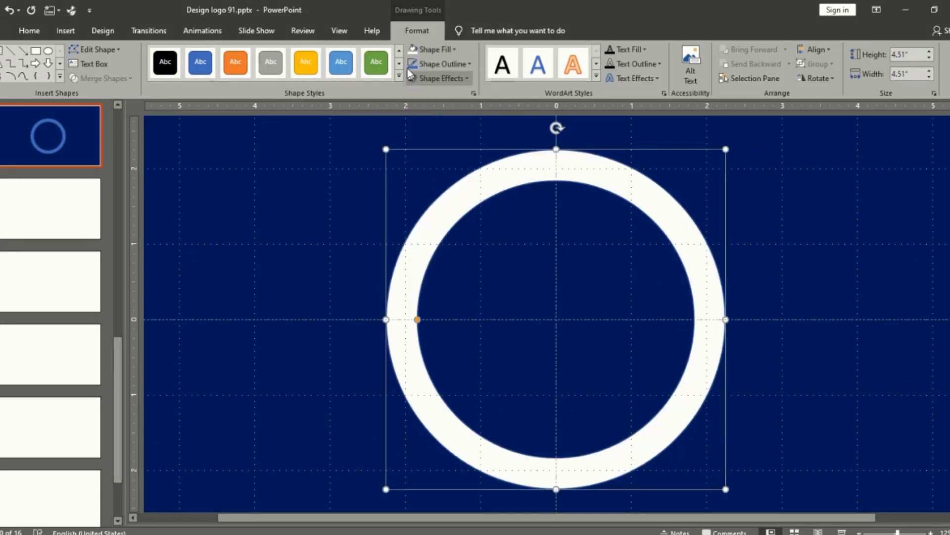
click(468, 64)
click(429, 201)
click(365, 214)
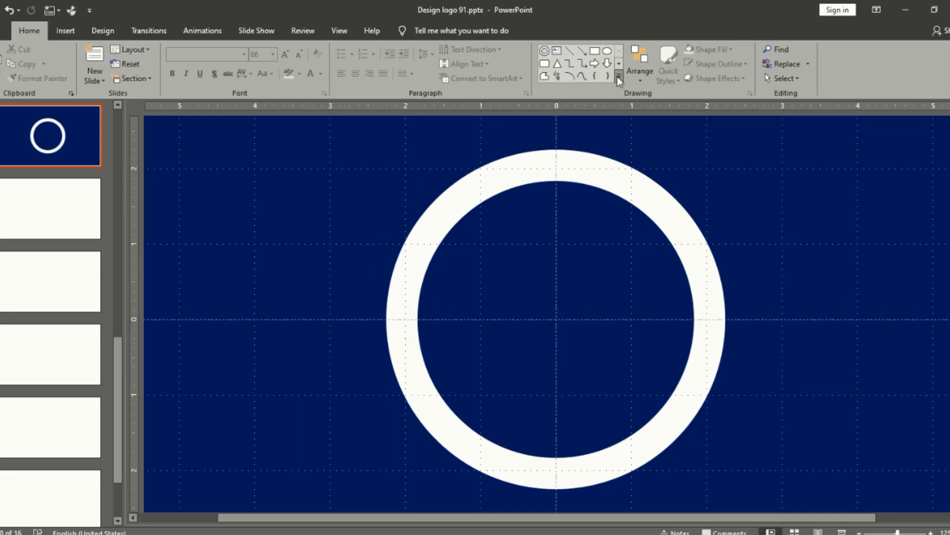
Step: Draw a bent Freeform arm from the ring's top down to the centre and out to the lower right
click(619, 79)
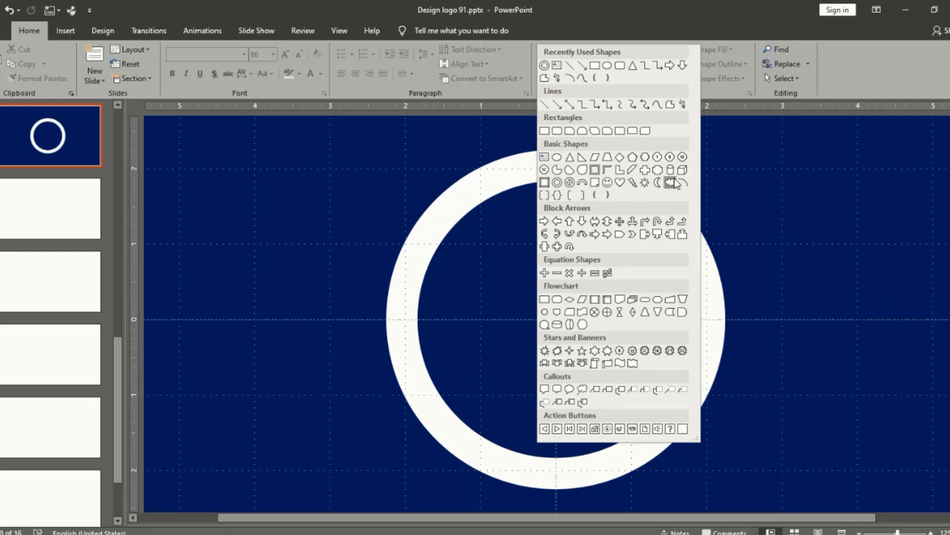
click(670, 104)
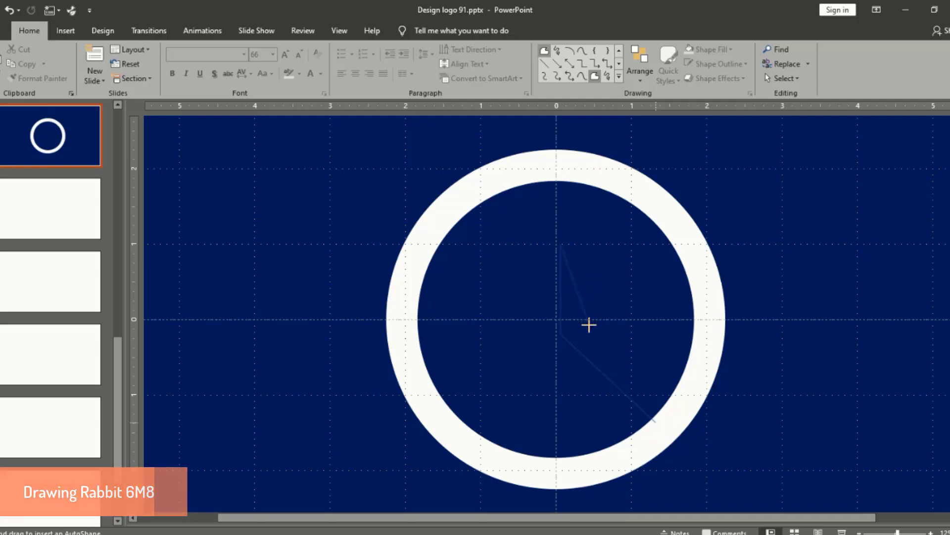
click(589, 325)
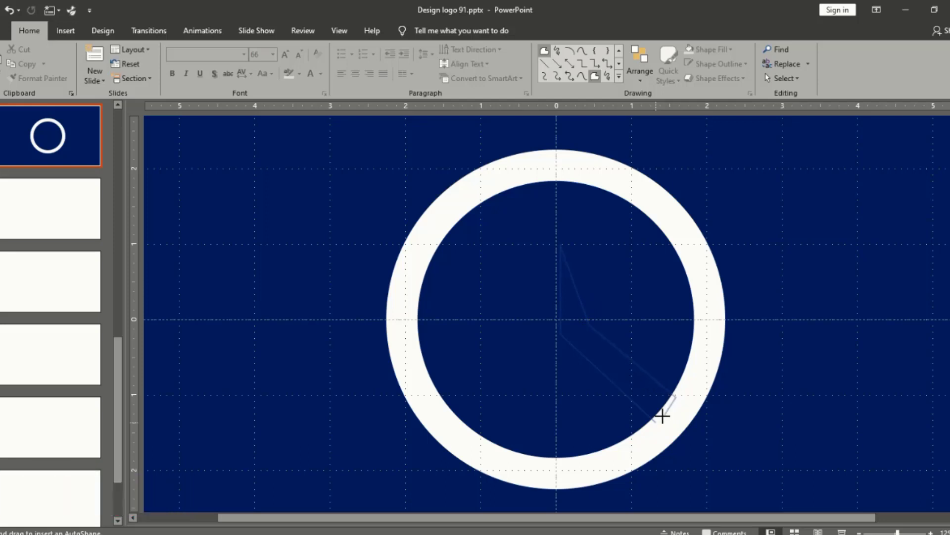
double_click(662, 415)
ctrl+scroll(629, 362, up, 2)
ctrl+scroll(610, 333, up, 2)
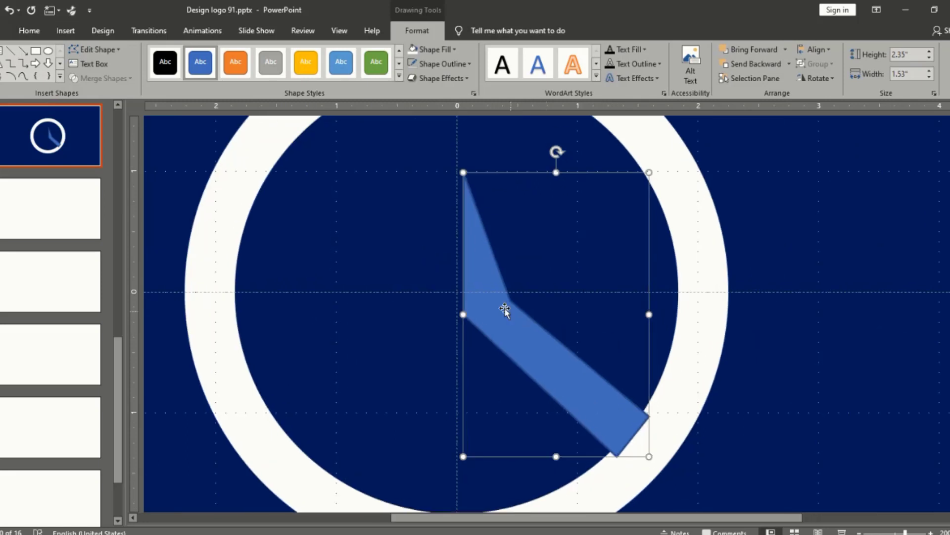
Step: Use Edit Points to bend the arm's upper edge into an outward curve
right_click(505, 310)
click(584, 141)
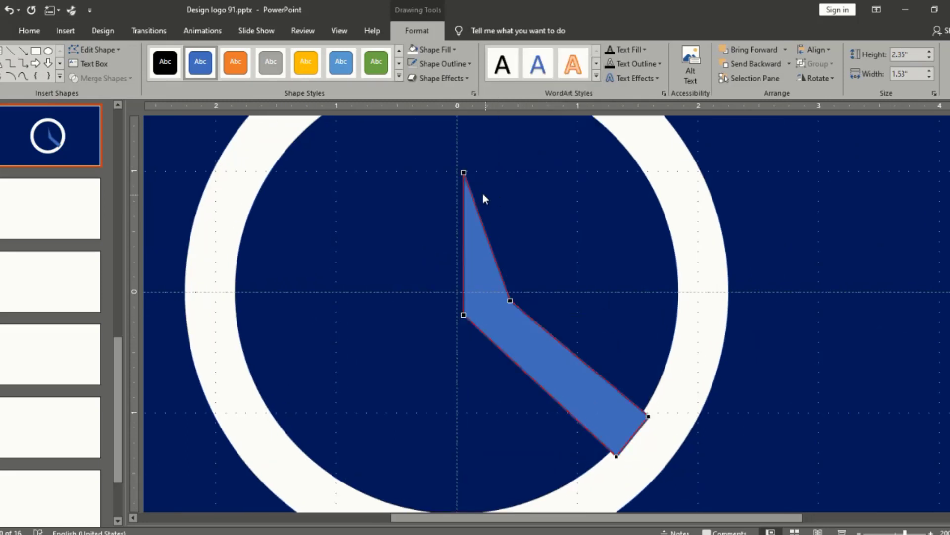
drag(479, 217, 506, 173)
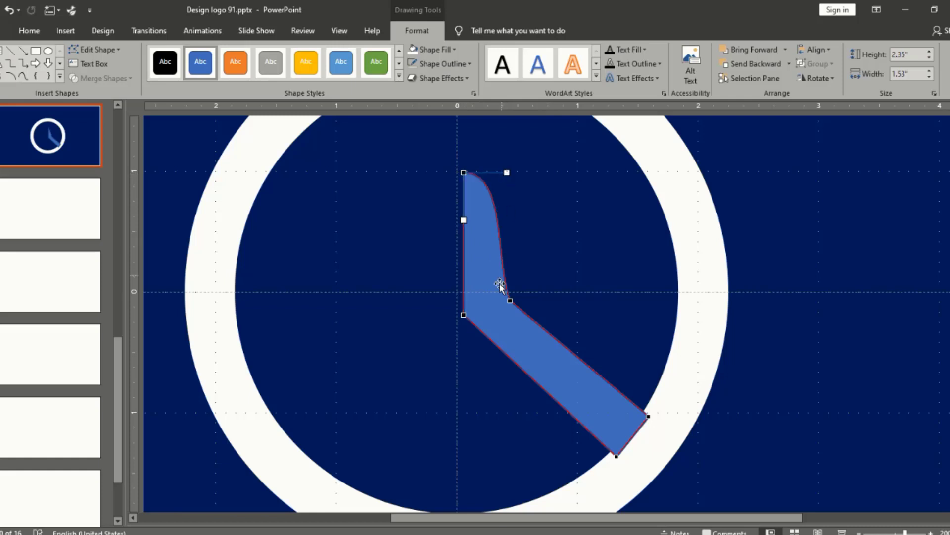
click(511, 298)
drag(497, 260, 505, 259)
drag(510, 300, 504, 299)
mouse_move(502, 257)
mouse_down()
mouse_move(510, 250)
mouse_move(504, 256)
mouse_up()
click(464, 172)
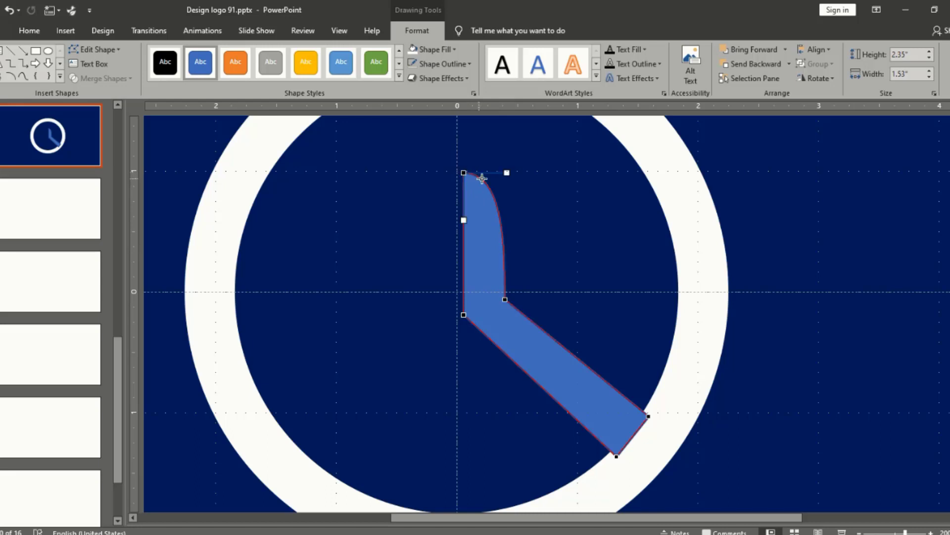
drag(504, 175, 505, 186)
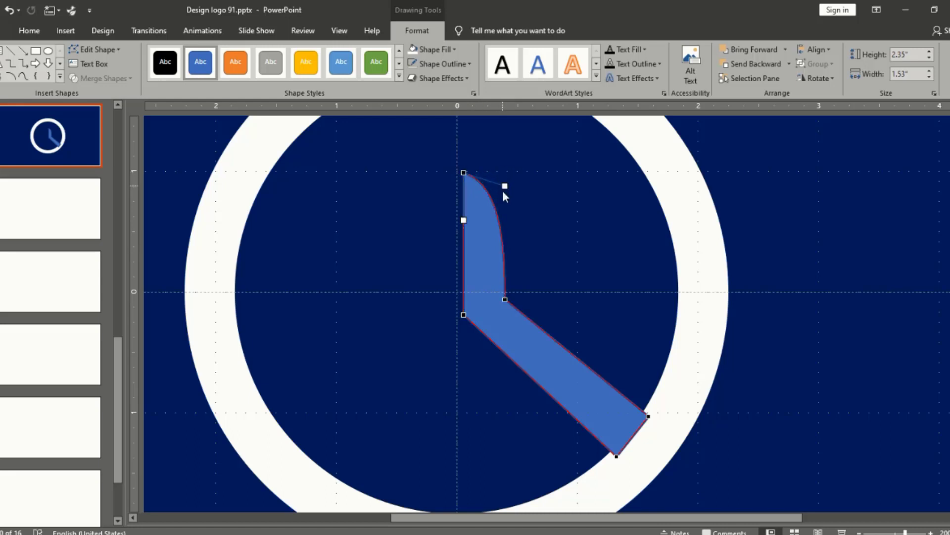
click(735, 421)
Step: Duplicate the arm, flip it horizontally, and place it mirrored on the left side
click(619, 414)
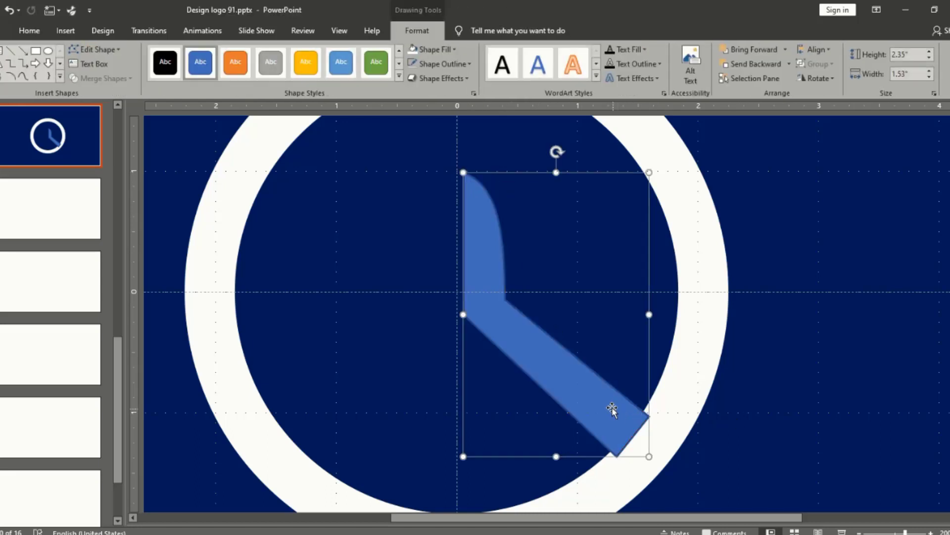
key(ctrl+d)
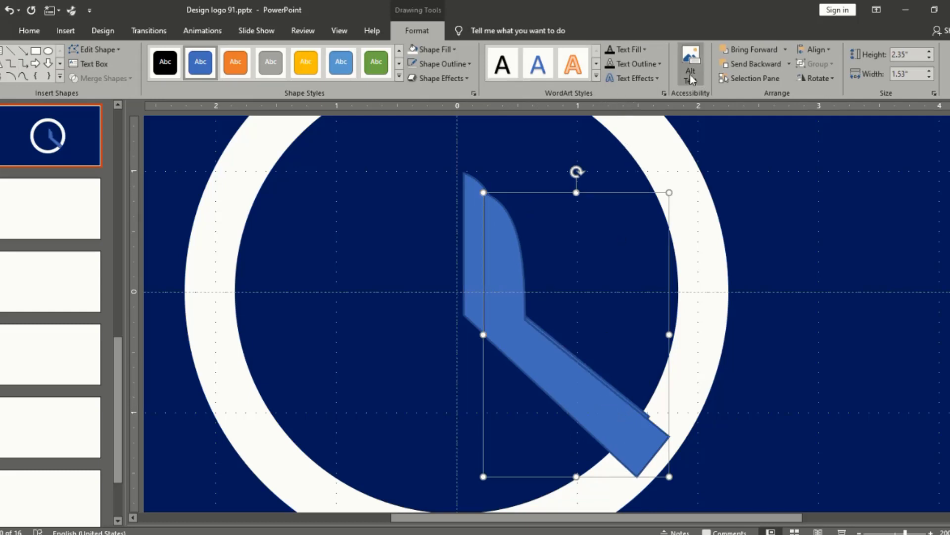
click(835, 78)
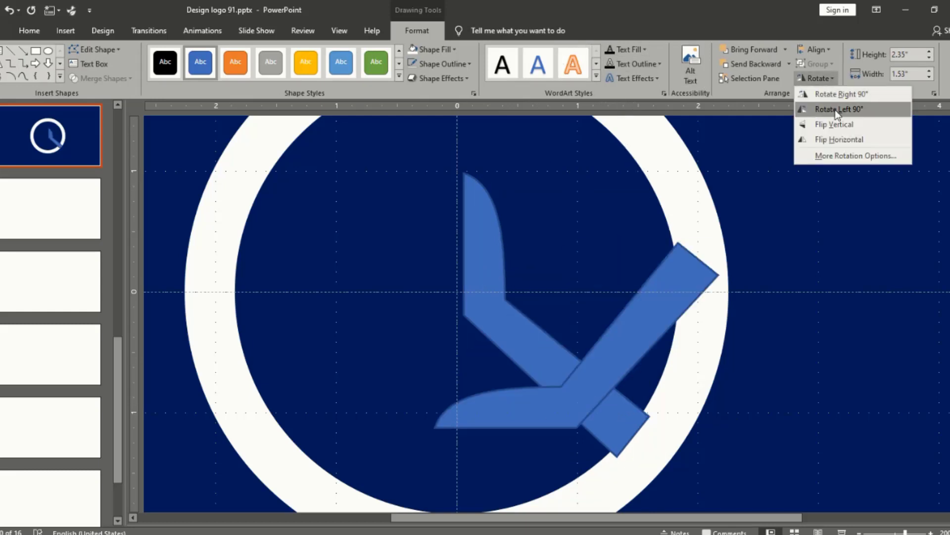
click(839, 139)
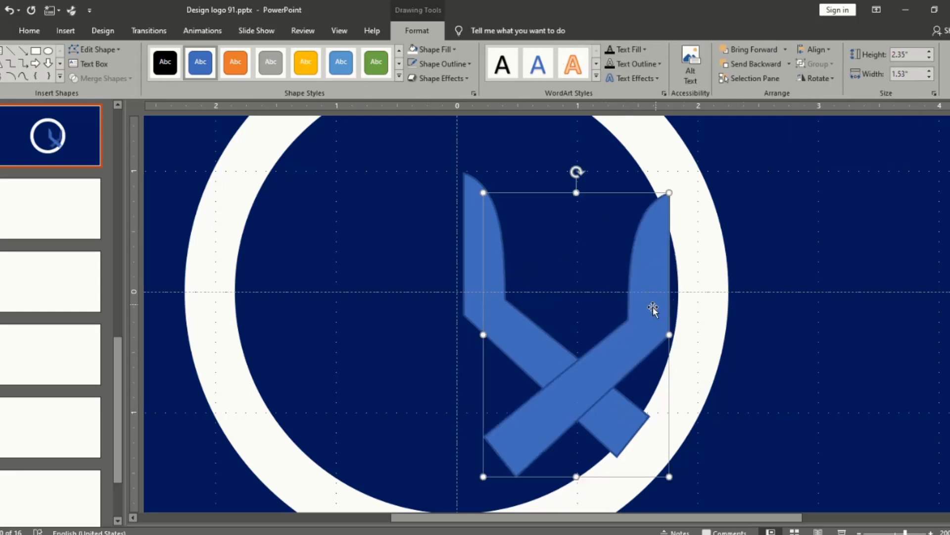
drag(653, 312, 439, 290)
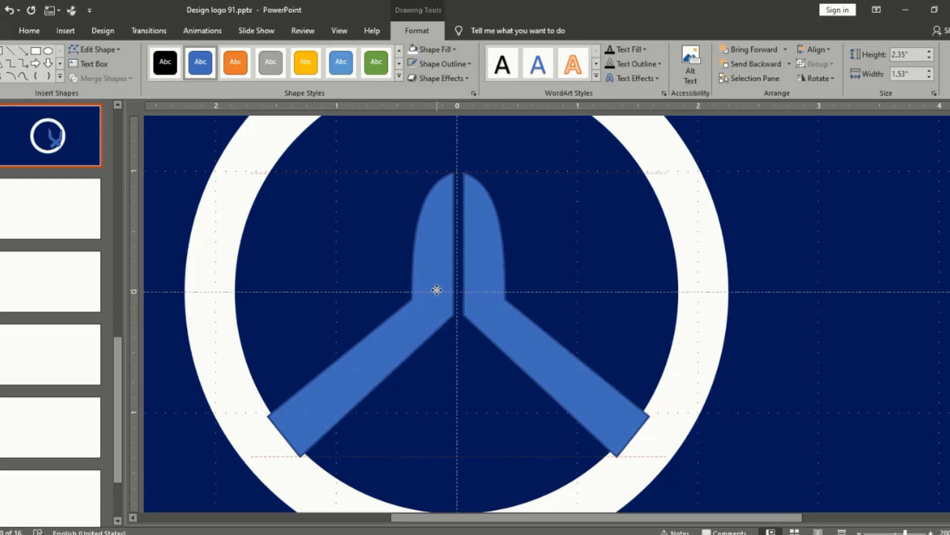
drag(479, 297, 479, 296)
Step: Reposition the ring so it encloses both arms
click(420, 303)
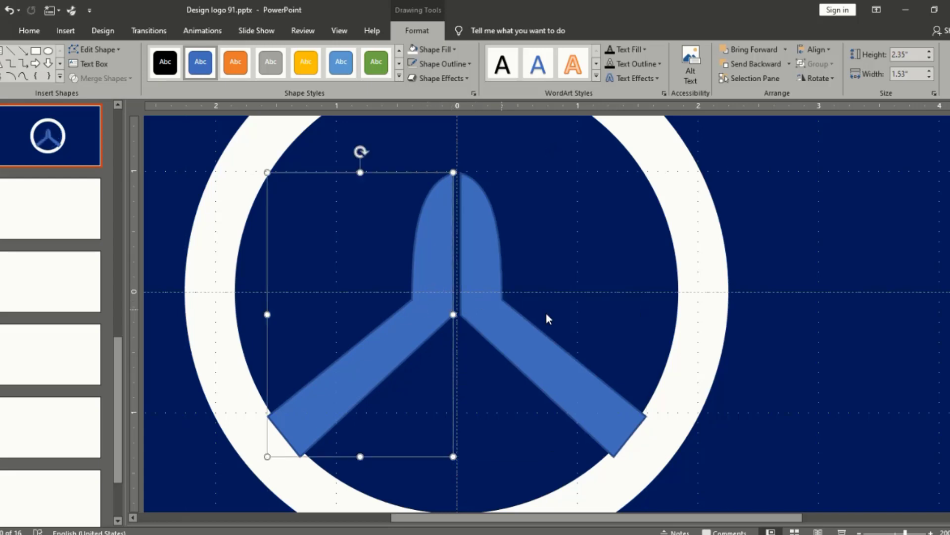
scroll(547, 317, down, 3)
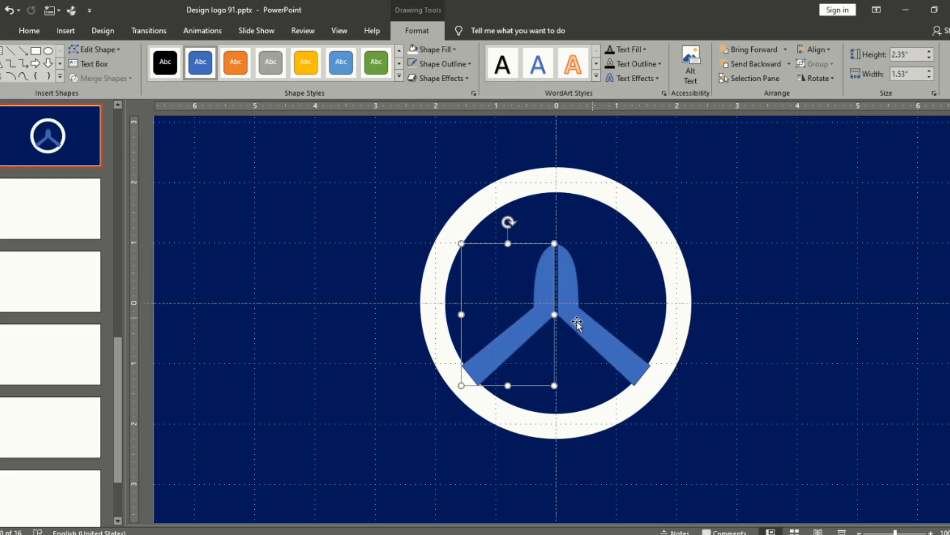
shift+click(588, 432)
click(639, 475)
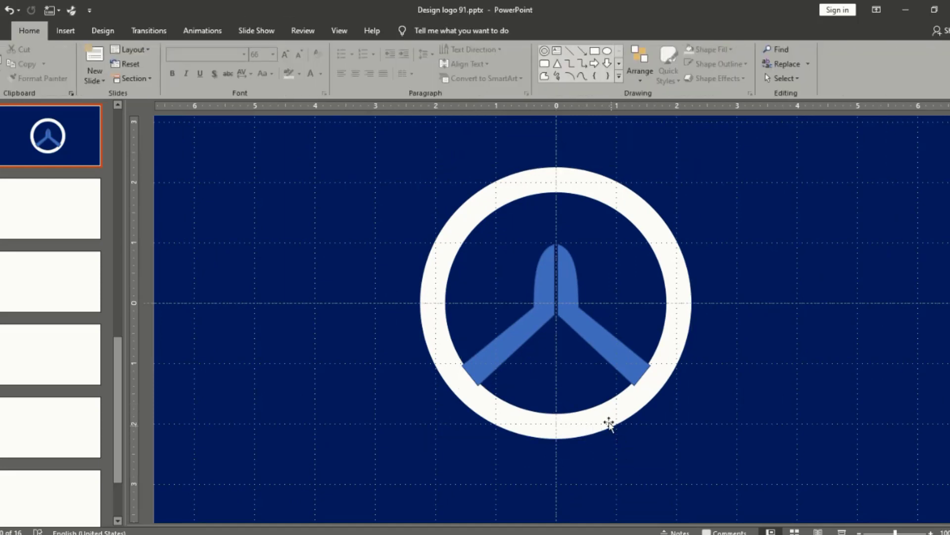
click(609, 423)
drag(447, 304, 451, 309)
Step: Union the ring and both arms into one shape filled white
click(506, 340)
shift+click(596, 344)
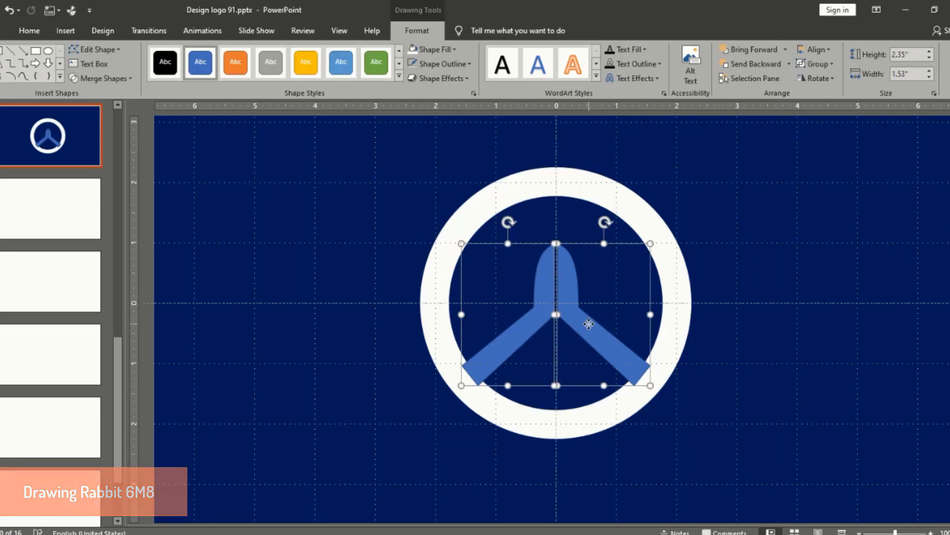
shift+click(677, 314)
click(103, 78)
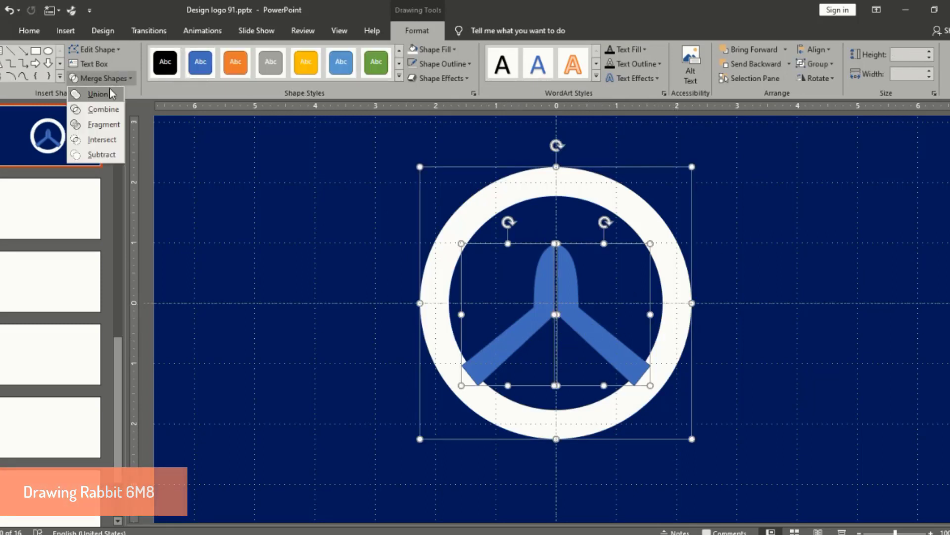
click(112, 93)
click(412, 51)
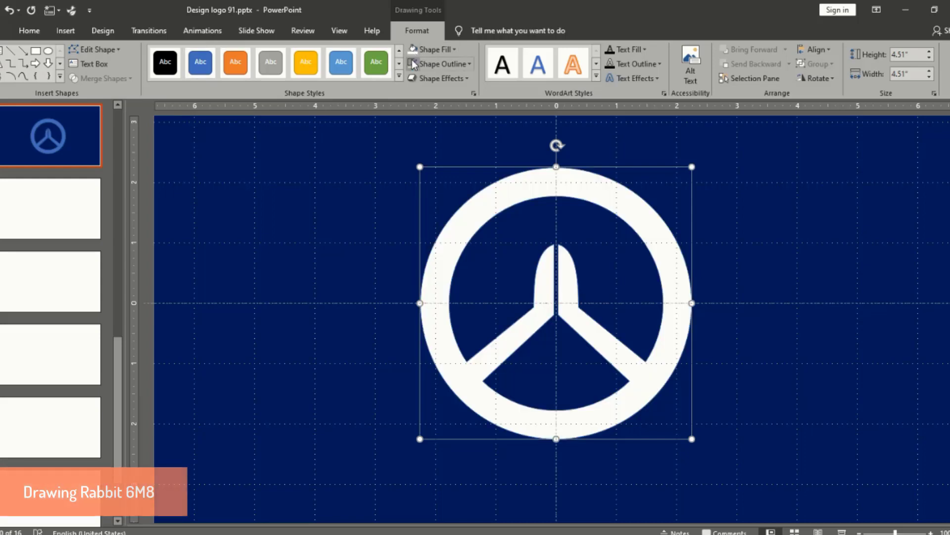
click(513, 295)
Step: Apply a Float In entrance animation to the logo and play it in slide show
ctrl+scroll(664, 341, down, 2)
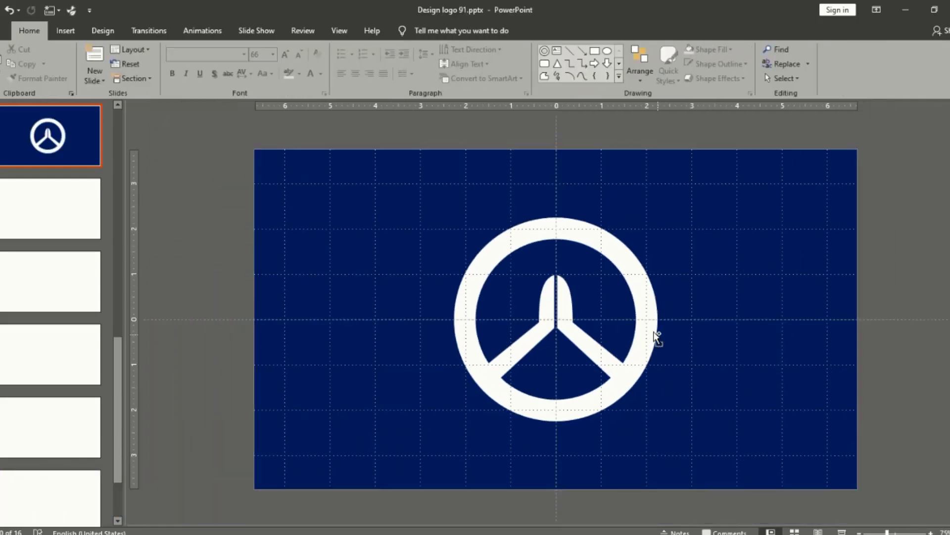
click(629, 264)
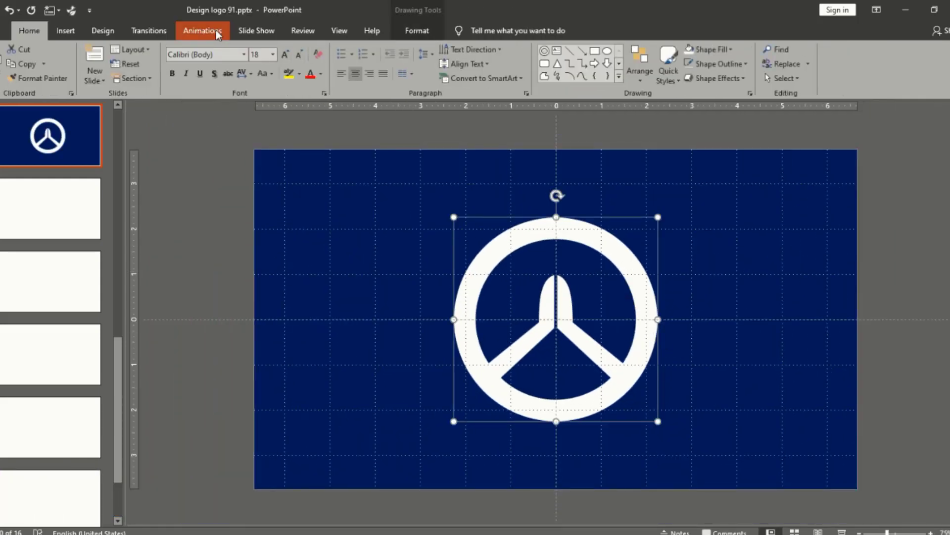
click(203, 31)
click(243, 66)
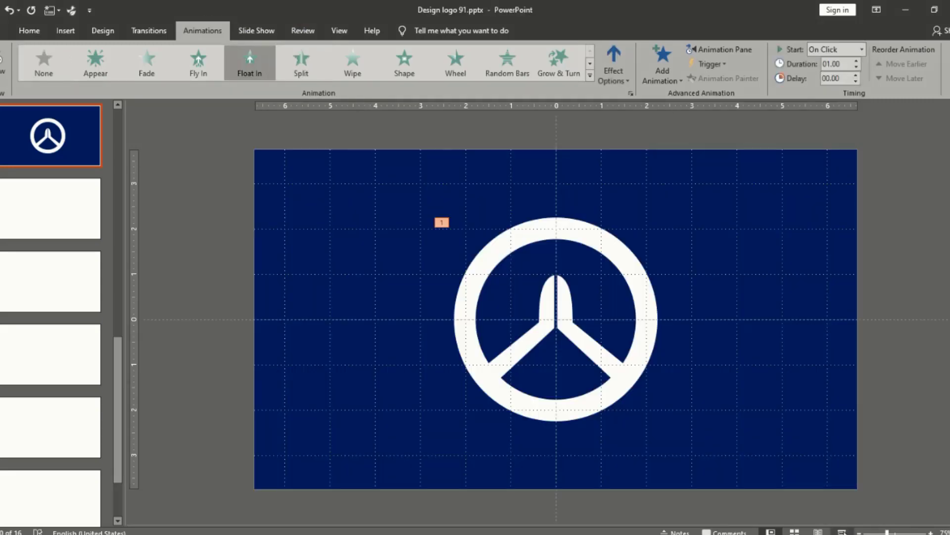
click(842, 532)
key(space)
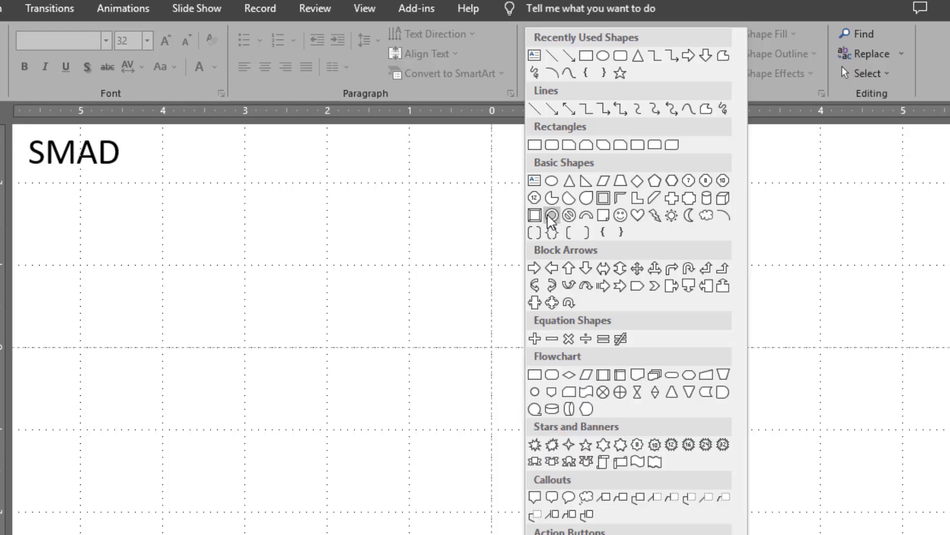
Step: Draw a blue Donut centred on the slide and thin its ring with the adjustment handle
click(549, 214)
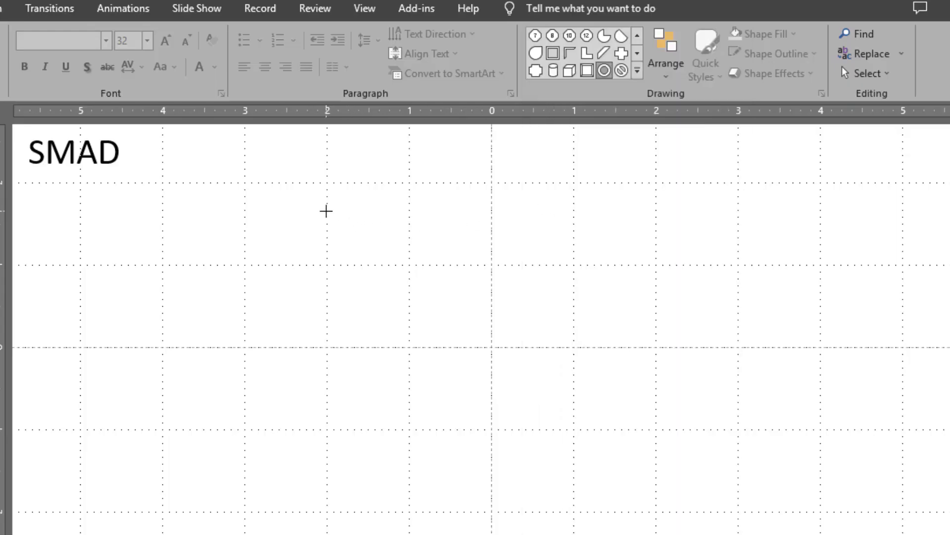
drag(327, 211, 568, 454)
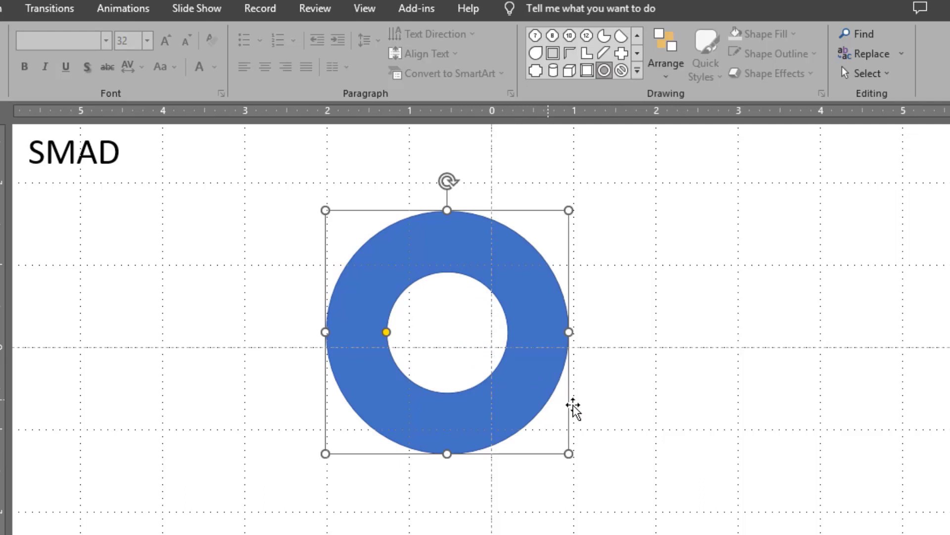
drag(573, 408, 617, 423)
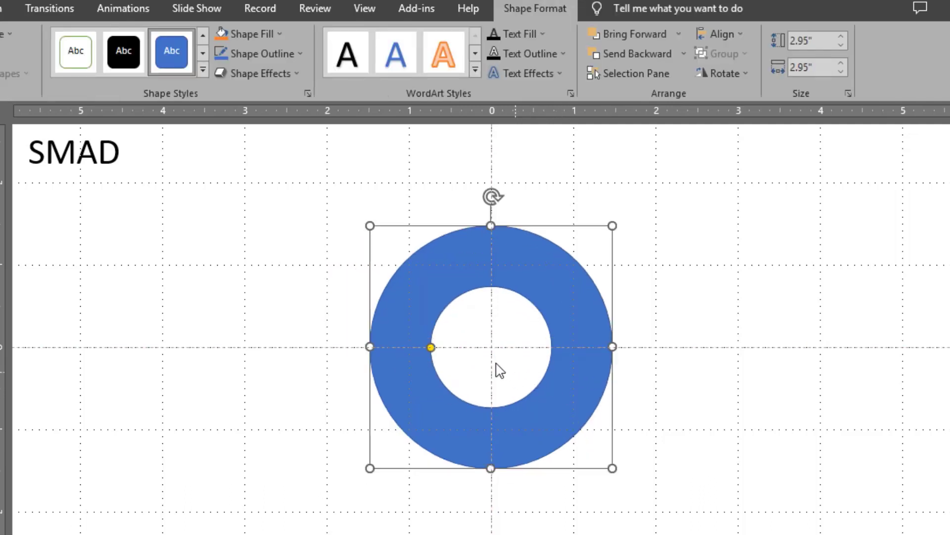
drag(432, 348, 385, 345)
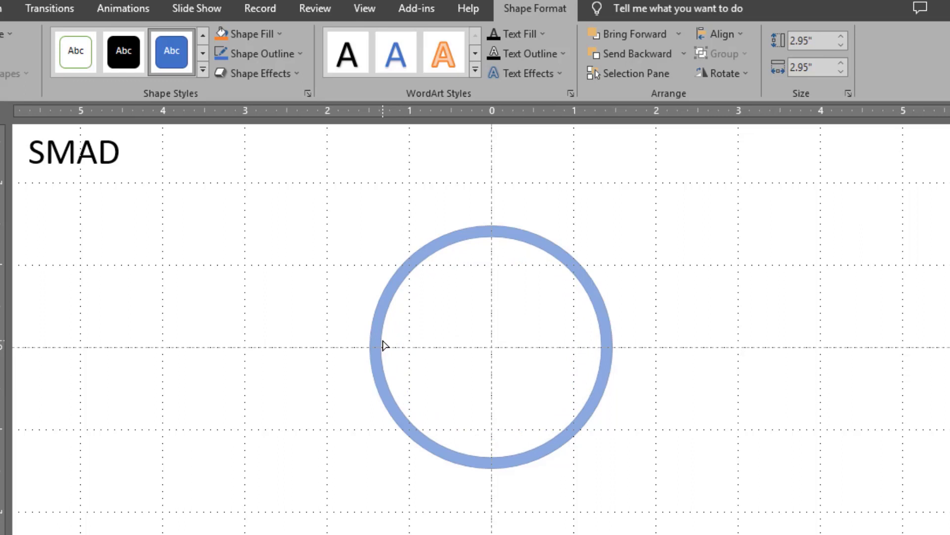
Step: Set the thin ring's outline to No Outline
click(640, 331)
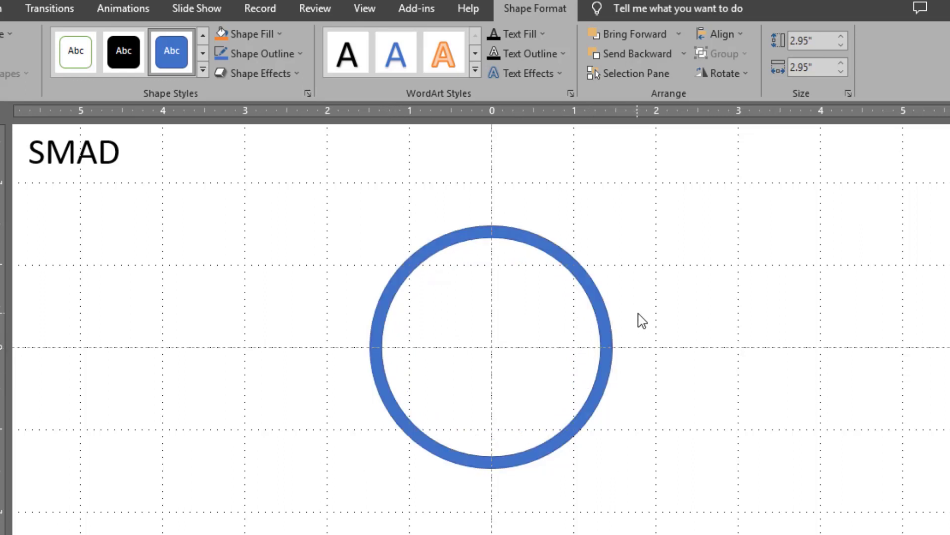
click(596, 318)
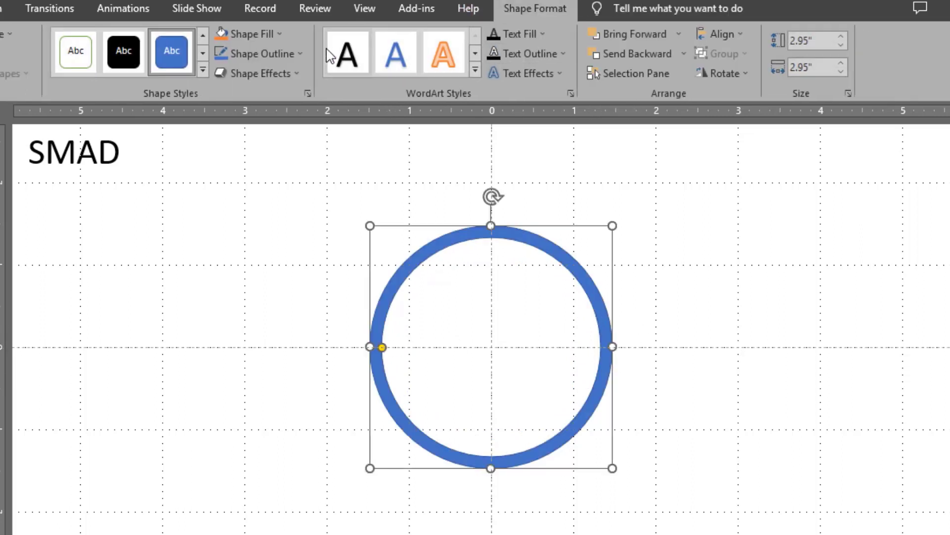
click(299, 53)
click(262, 204)
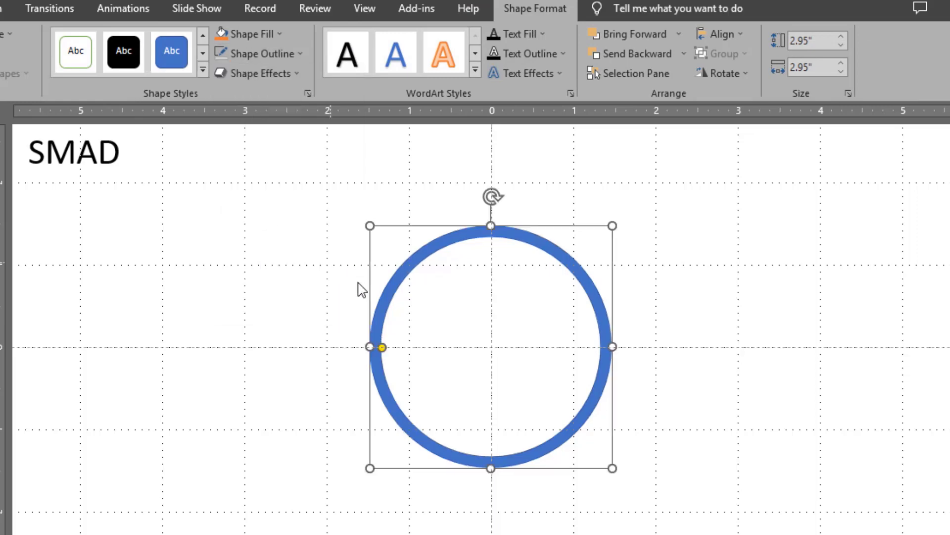
click(754, 302)
scroll(754, 301, up, 1)
scroll(754, 302, up, 1)
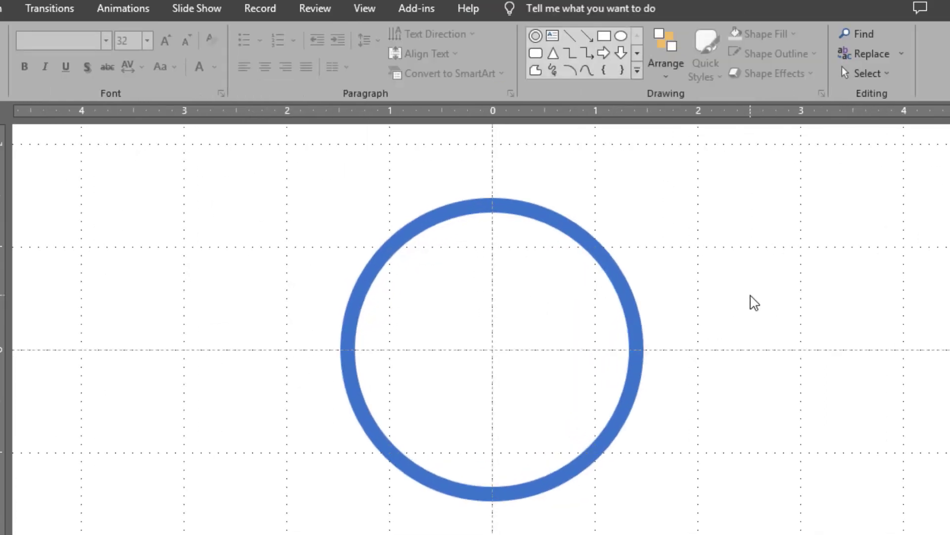
scroll(754, 302, down, 1)
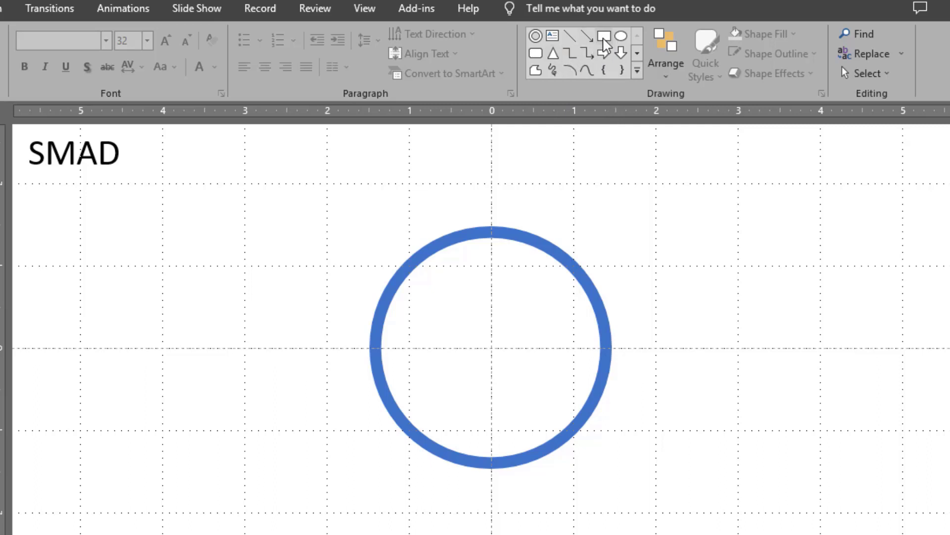
Step: Draw a Rounded Rectangle and reshape it into a 1.83" thin bar across the ring's lower right
click(535, 53)
drag(645, 227, 795, 266)
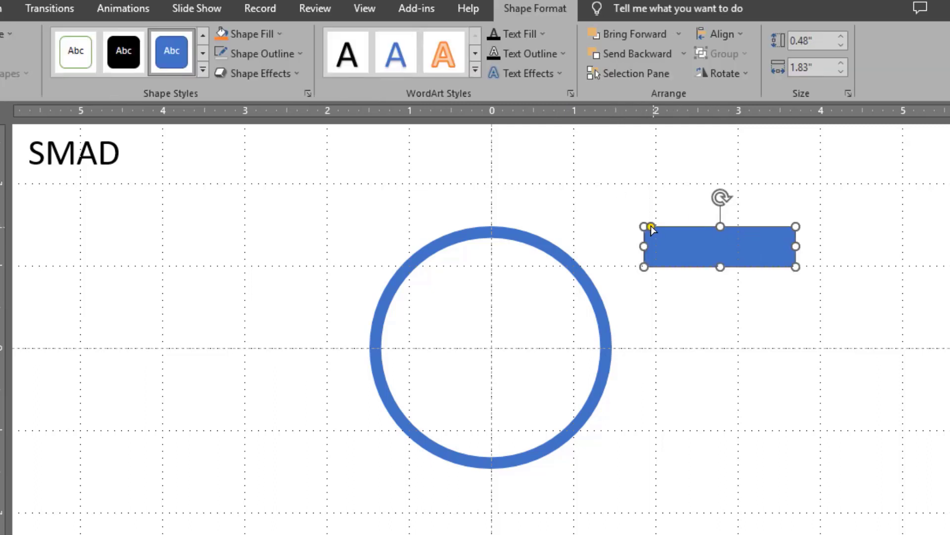
click(703, 244)
mouse_move(726, 227)
mouse_down()
mouse_move(718, 255)
mouse_move(486, 319)
mouse_move(443, 289)
mouse_move(552, 410)
mouse_up()
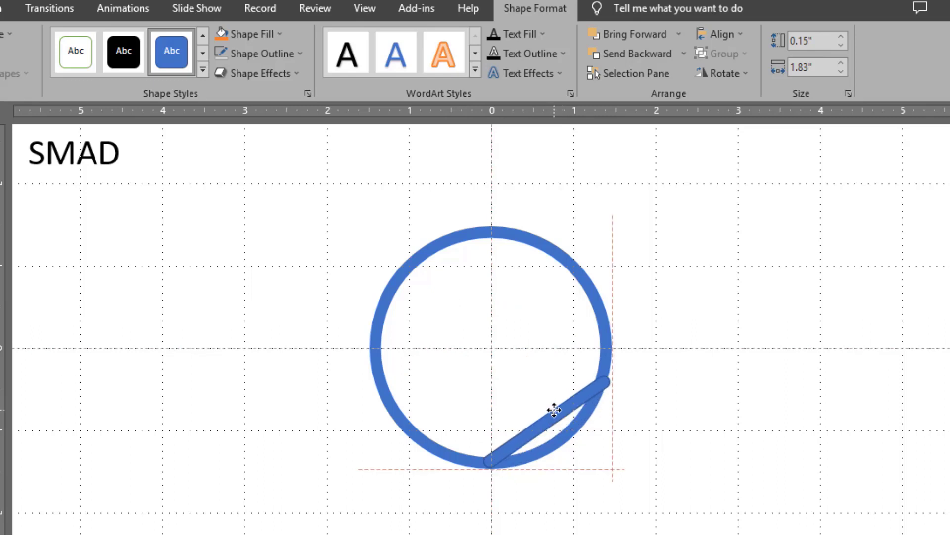
drag(553, 411, 554, 411)
click(662, 181)
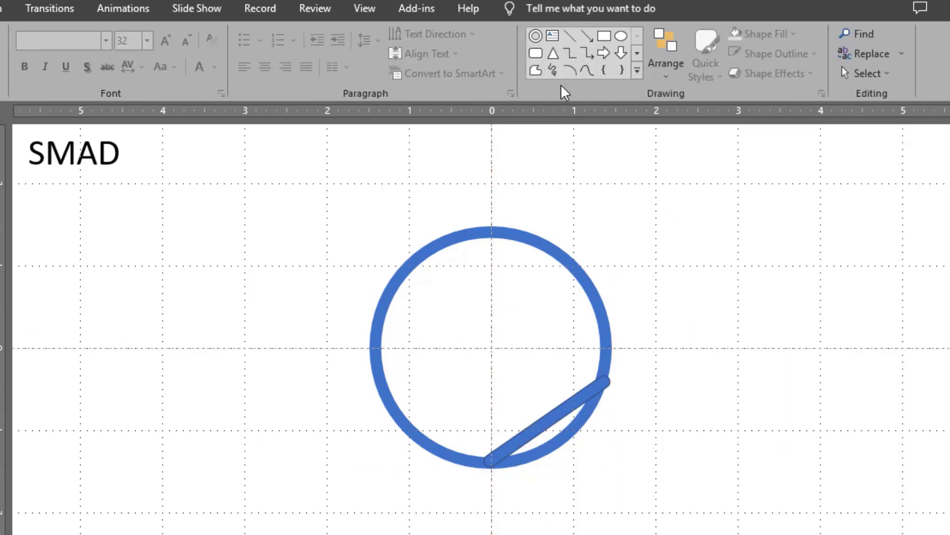
Step: Insert a Block Arc, move it onto the circle and shrink it
click(637, 71)
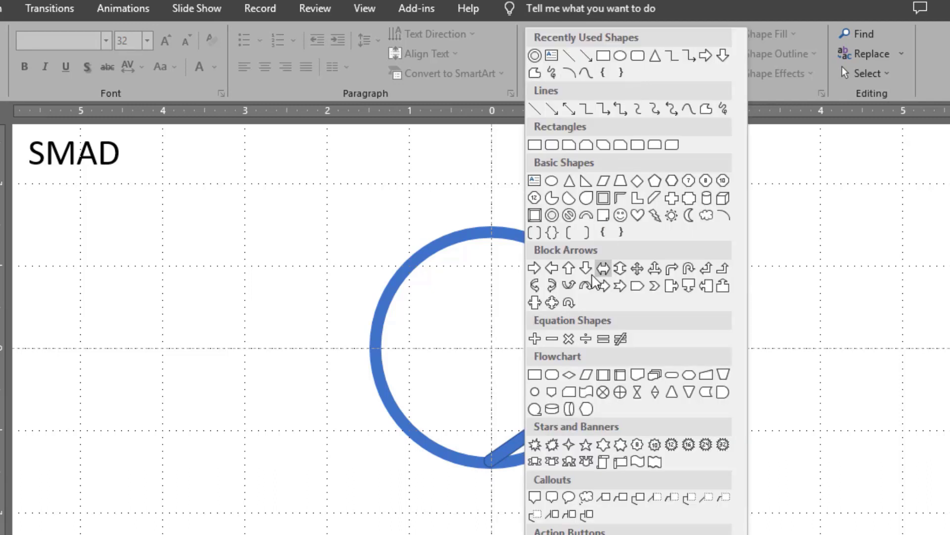
click(586, 215)
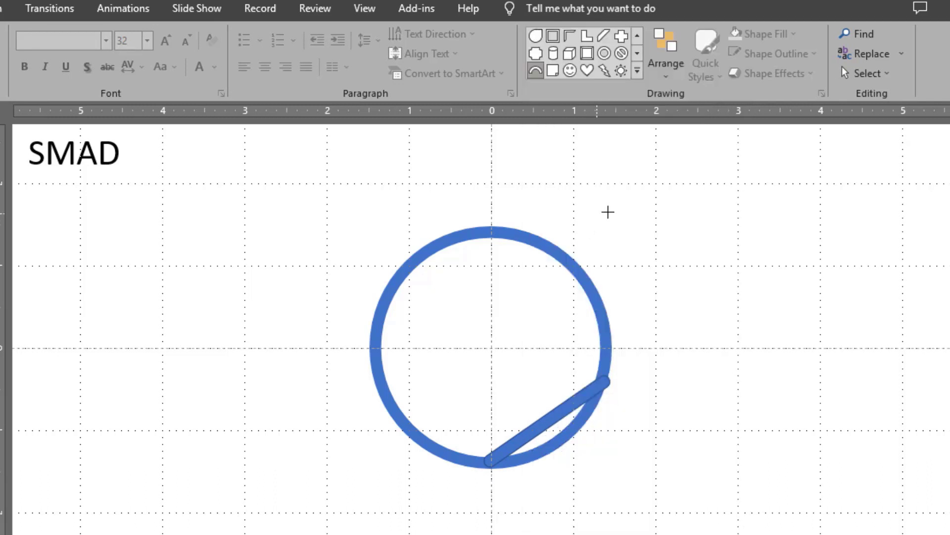
drag(609, 211, 720, 346)
mouse_move(639, 239)
mouse_down()
mouse_move(508, 303)
mouse_move(488, 329)
mouse_up()
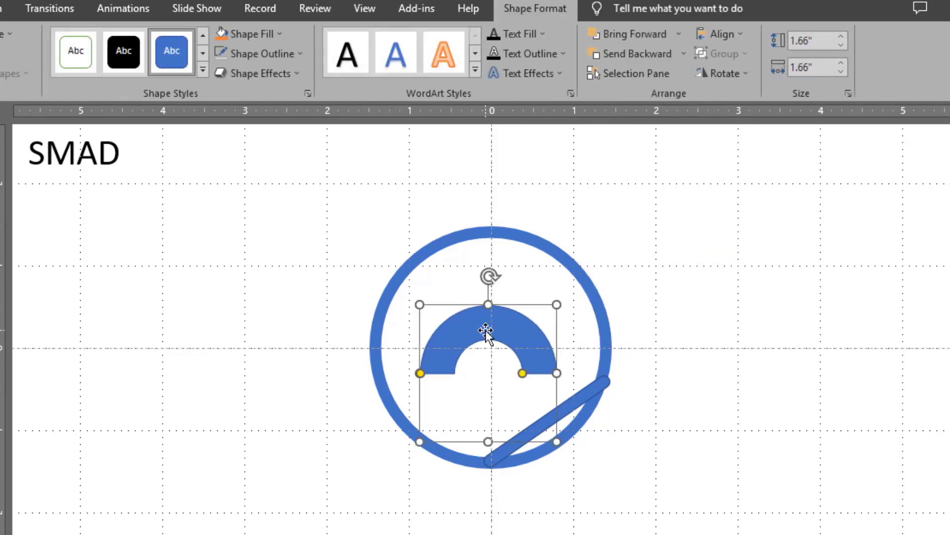
scroll(488, 329, up, 2)
scroll(490, 330, up, 3)
scroll(492, 329, up, 3)
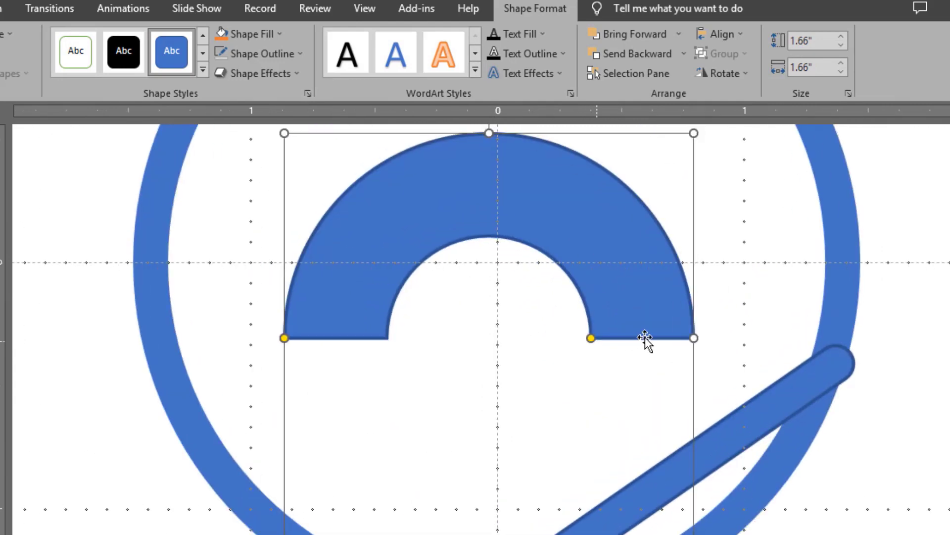
drag(694, 534, 445, 351)
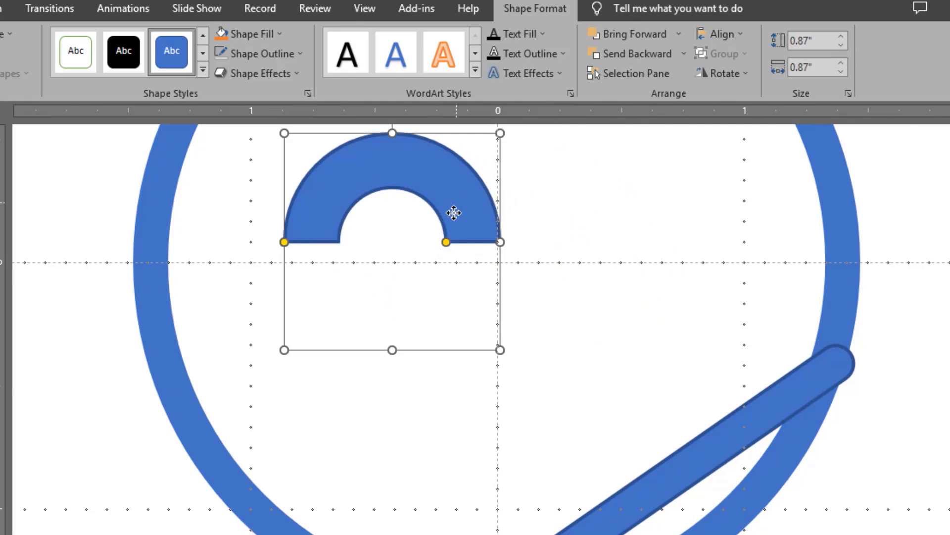
mouse_move(452, 210)
mouse_down()
mouse_move(433, 262)
mouse_move(483, 263)
mouse_move(344, 243)
mouse_up()
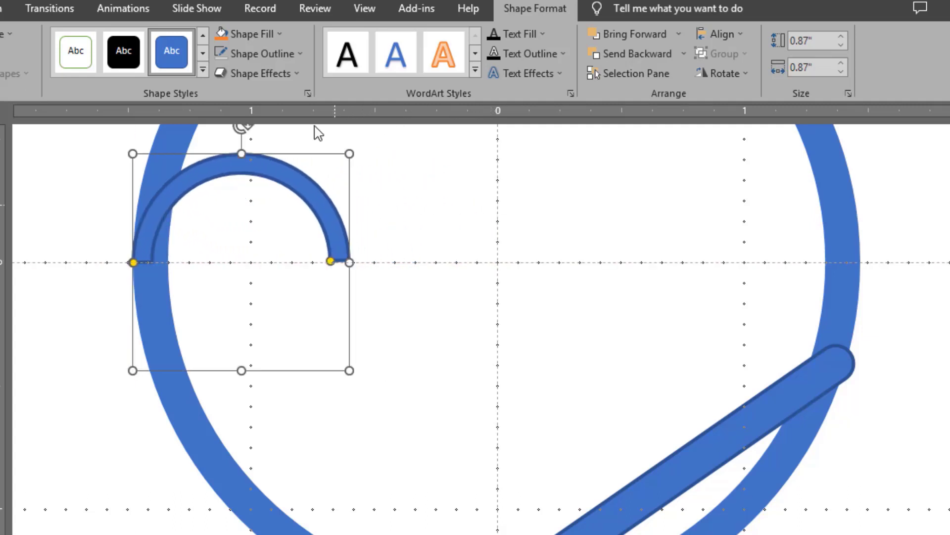
Step: Remove the arc's outline, colour it orange, and thicken its band
click(228, 58)
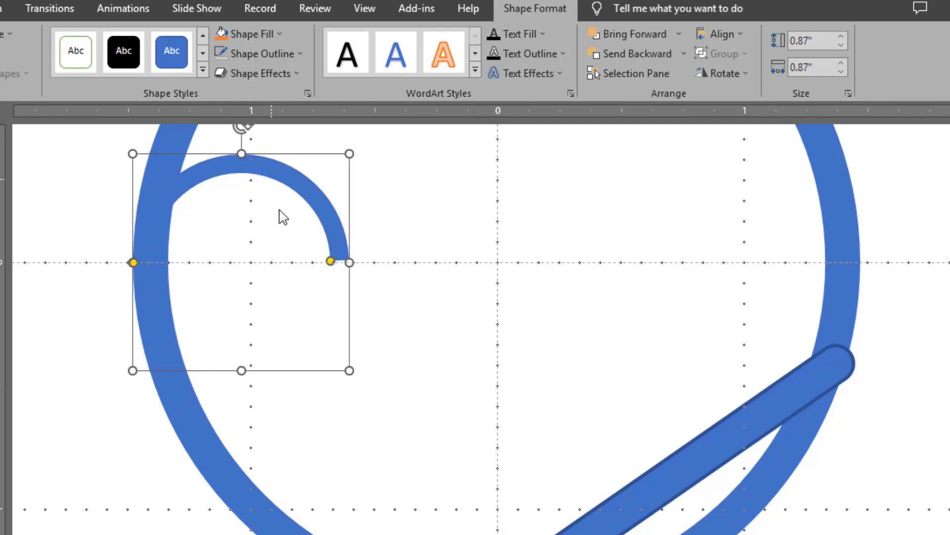
click(257, 51)
drag(331, 261, 325, 266)
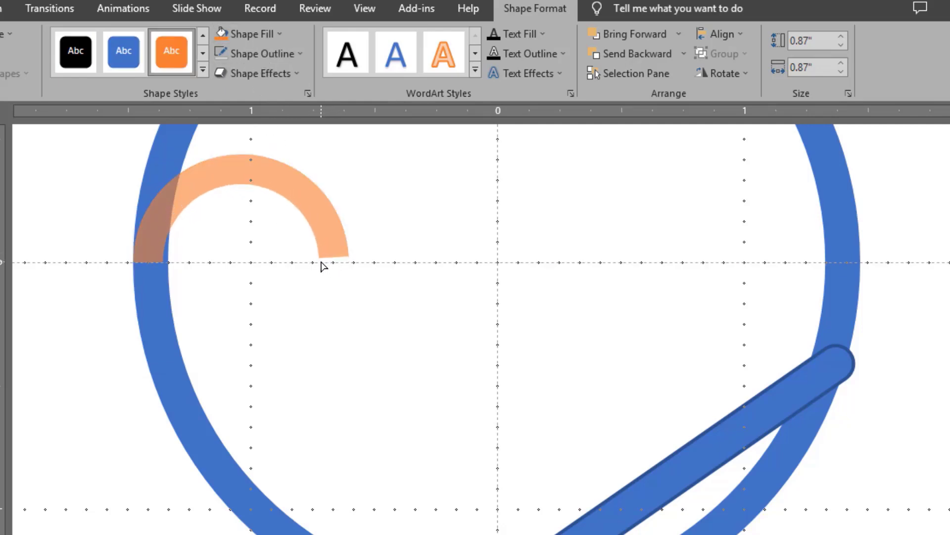
mouse_move(323, 262)
mouse_down()
mouse_move(312, 266)
mouse_move(456, 254)
mouse_up()
click(361, 242)
ctrl+scroll(458, 257, down, 5)
ctrl+scroll(497, 280, up, 2)
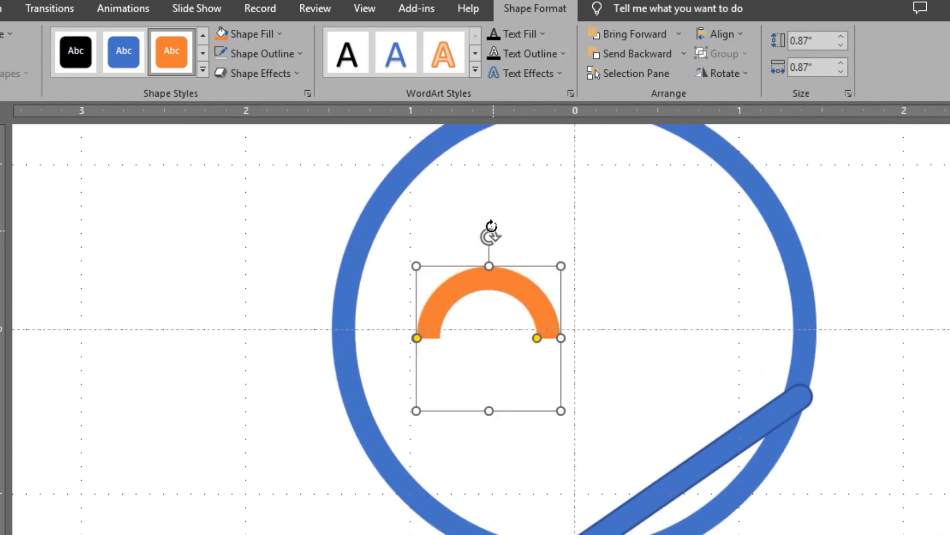
Step: Rotate the arc, shrink it to 0.64", and move the blue bar's end onto its tip
mouse_move(489, 236)
mouse_down()
mouse_move(454, 233)
mouse_move(420, 268)
mouse_move(406, 307)
mouse_move(427, 349)
mouse_move(389, 357)
mouse_up()
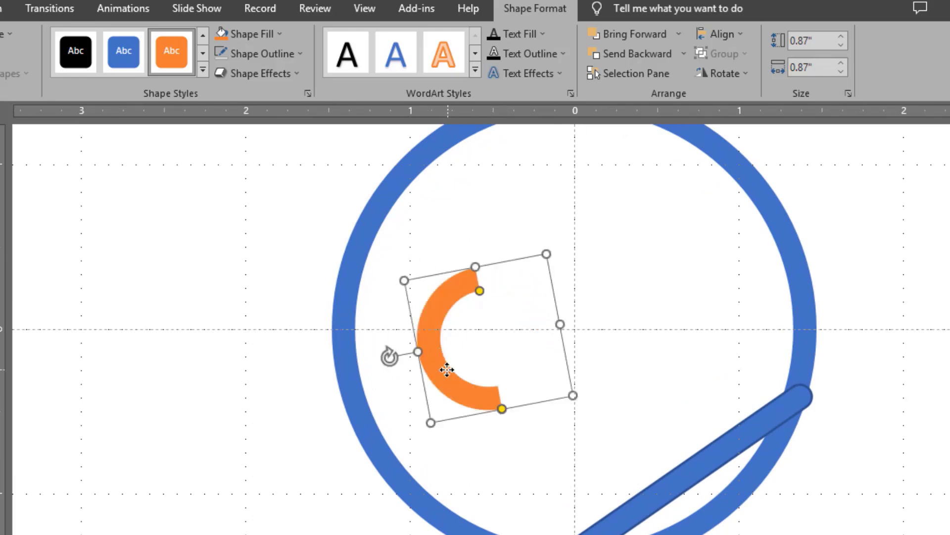
mouse_move(534, 380)
mouse_down()
mouse_move(476, 353)
mouse_move(438, 355)
mouse_up()
click(407, 365)
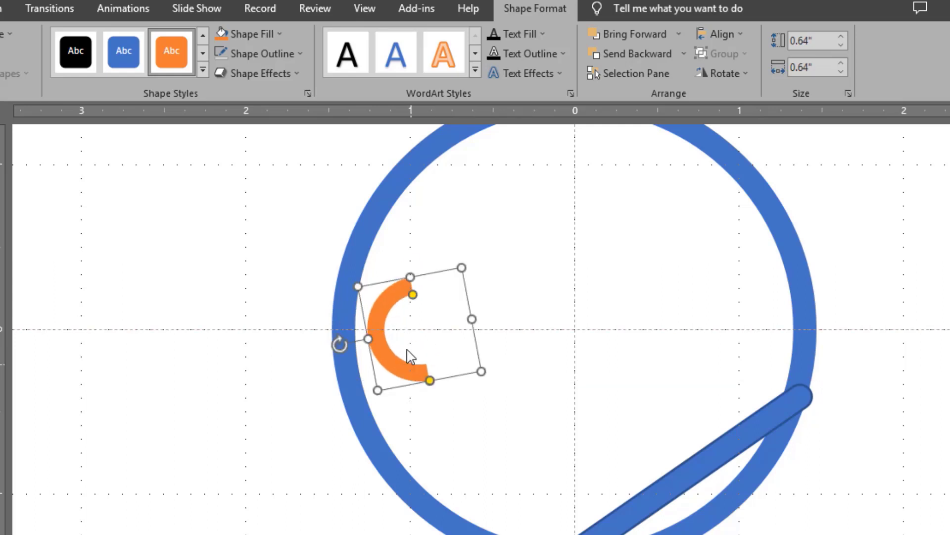
drag(340, 343, 342, 361)
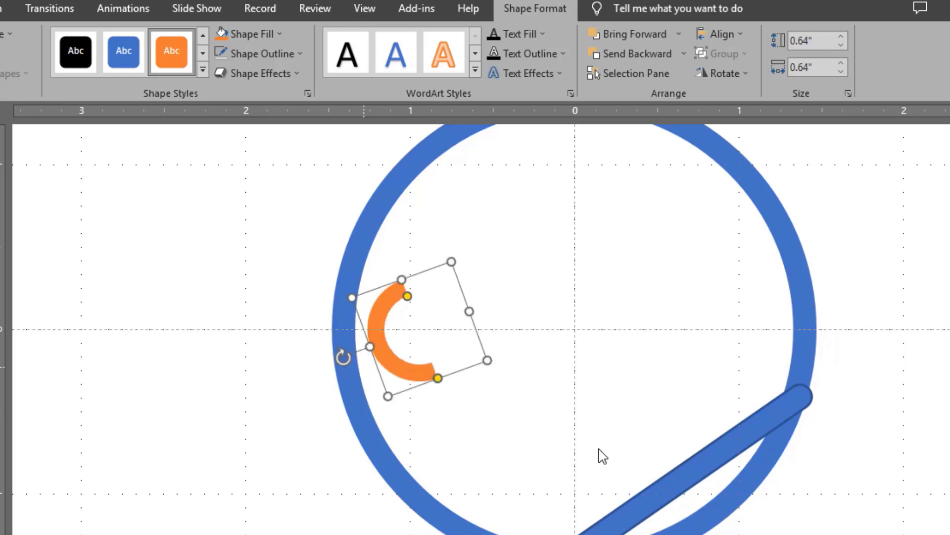
mouse_move(669, 501)
mouse_down()
mouse_move(608, 353)
mouse_move(473, 252)
mouse_up()
scroll(490, 238, up, 1)
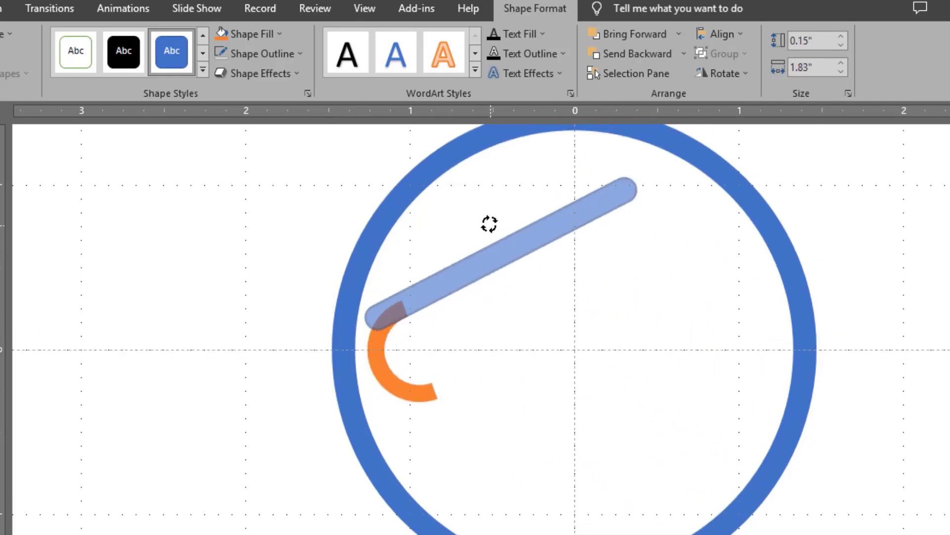
Step: Rotate the blue bar to a shallower angle and shorten it to a short 0.55" arm
drag(480, 219, 484, 219)
drag(535, 251, 558, 241)
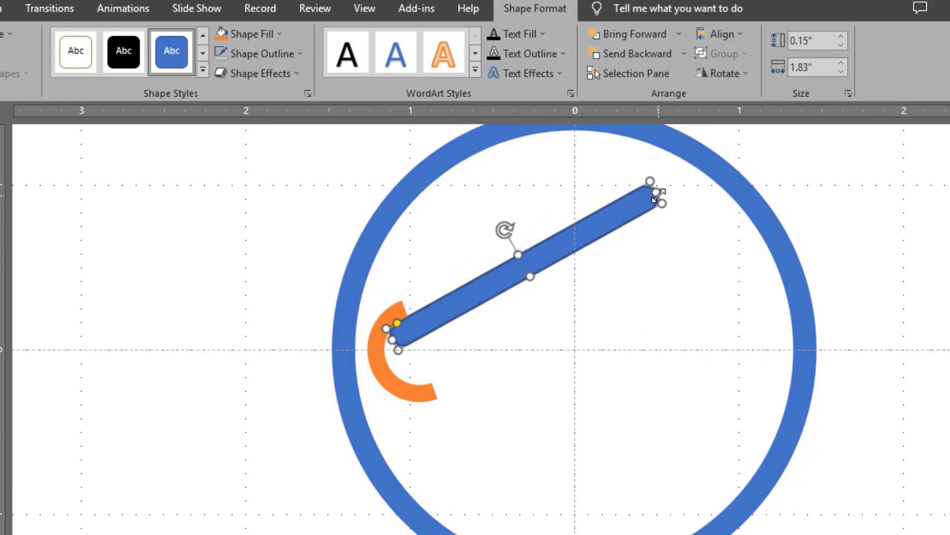
drag(658, 197, 507, 283)
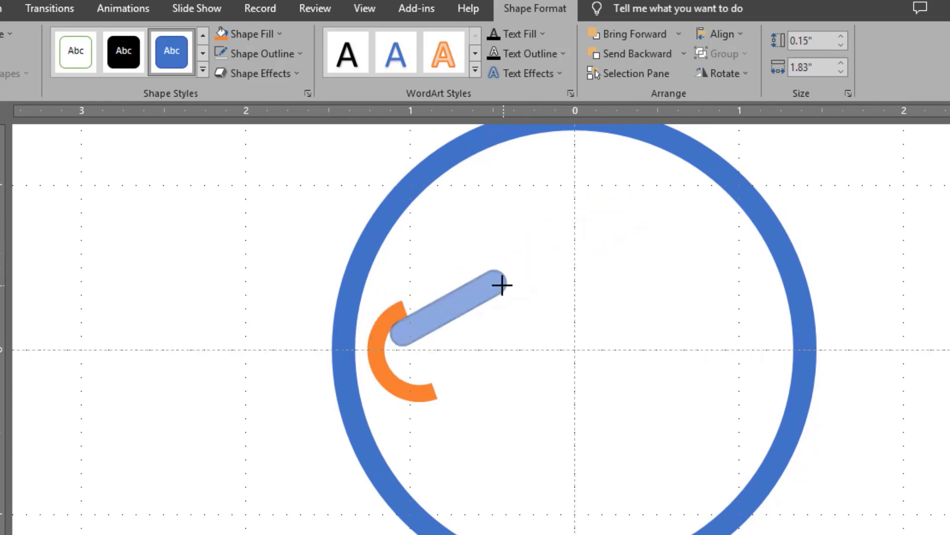
drag(502, 285, 502, 285)
ctrl+scroll(440, 297, up, 3)
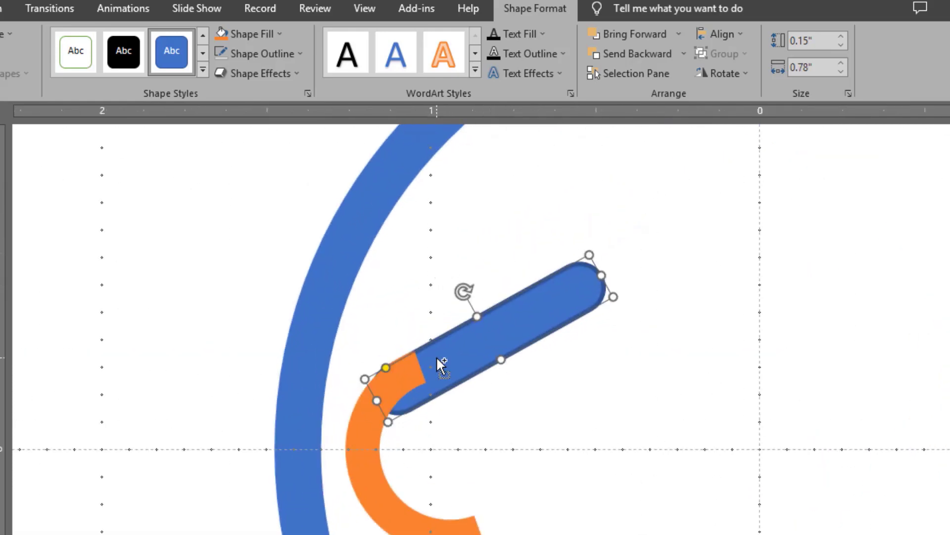
drag(387, 420, 436, 354)
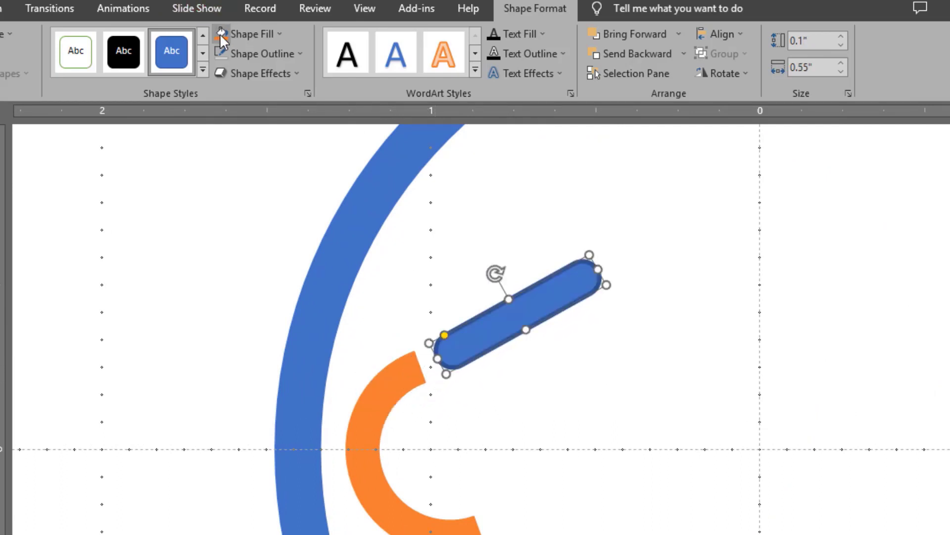
Step: Recolour the bar orange and tilt it onto the arc's top end as a hook
click(221, 34)
click(224, 53)
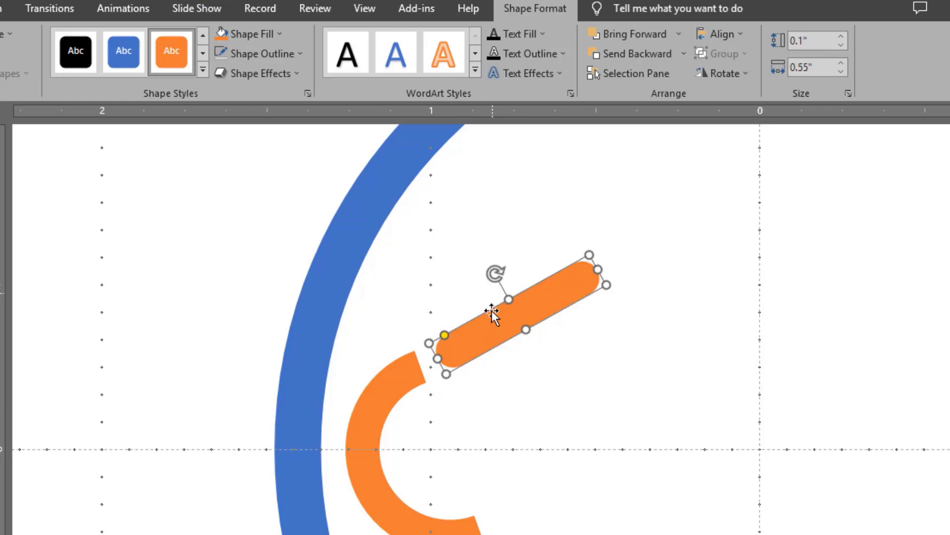
drag(482, 313, 442, 336)
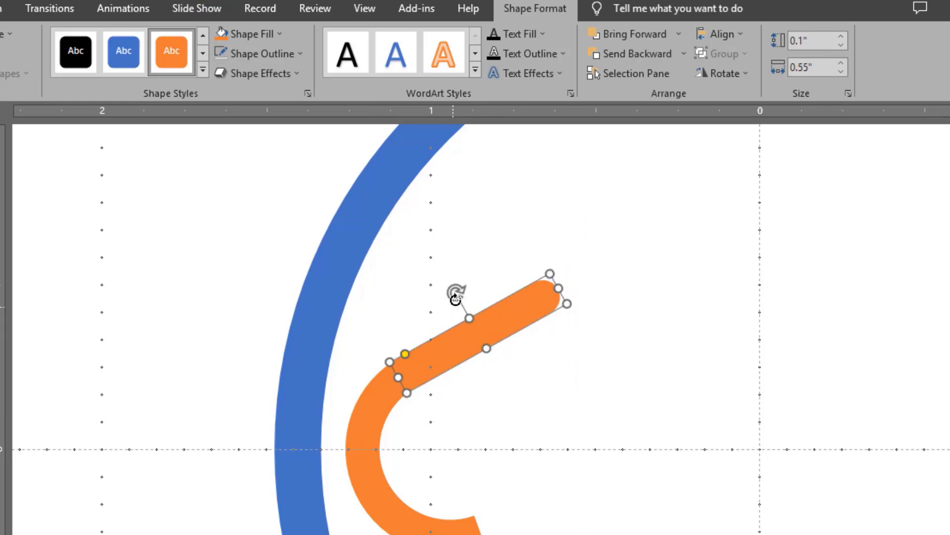
mouse_move(456, 293)
mouse_down()
mouse_move(468, 298)
mouse_move(474, 337)
mouse_up()
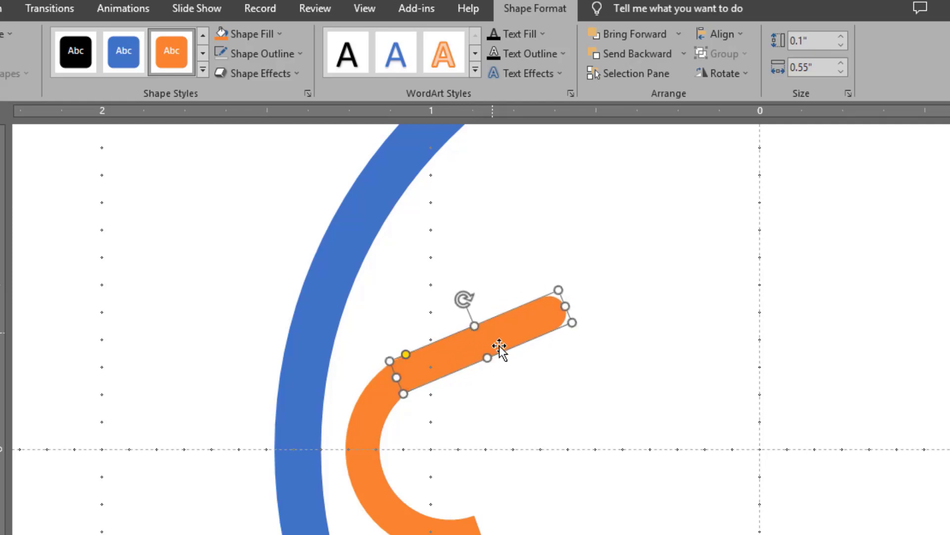
click(518, 390)
Step: Copy the upper orange arm below and align the copy with the arc's lower tip
scroll(495, 347, down, 2)
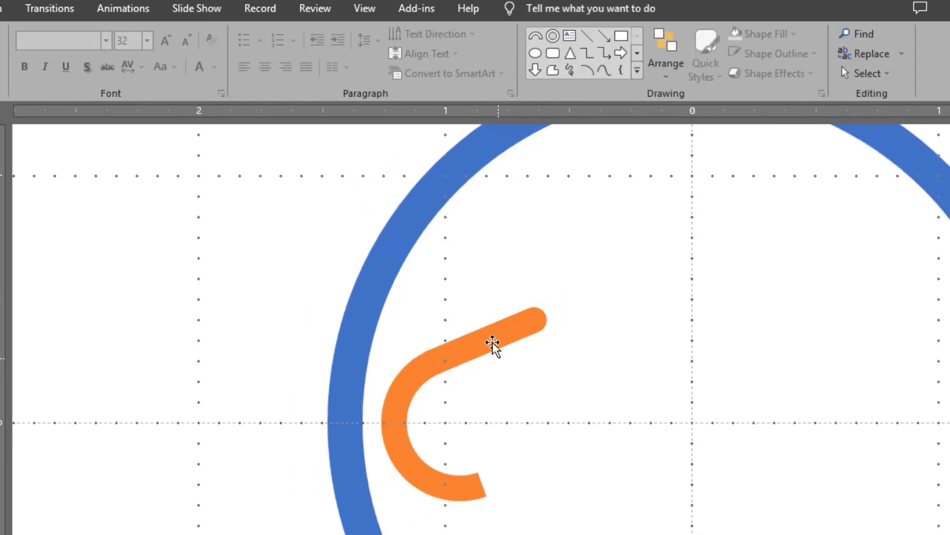
click(492, 339)
drag(492, 340, 498, 351)
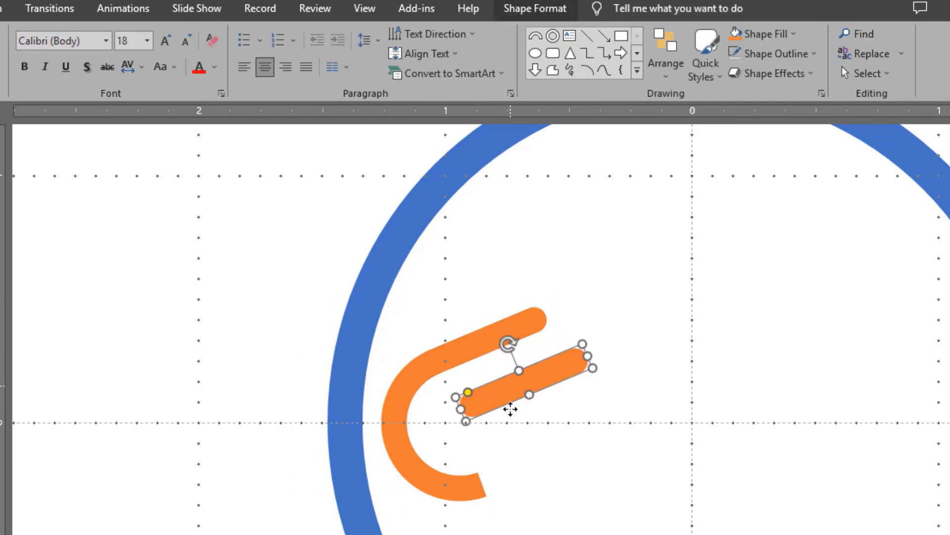
drag(511, 409, 517, 469)
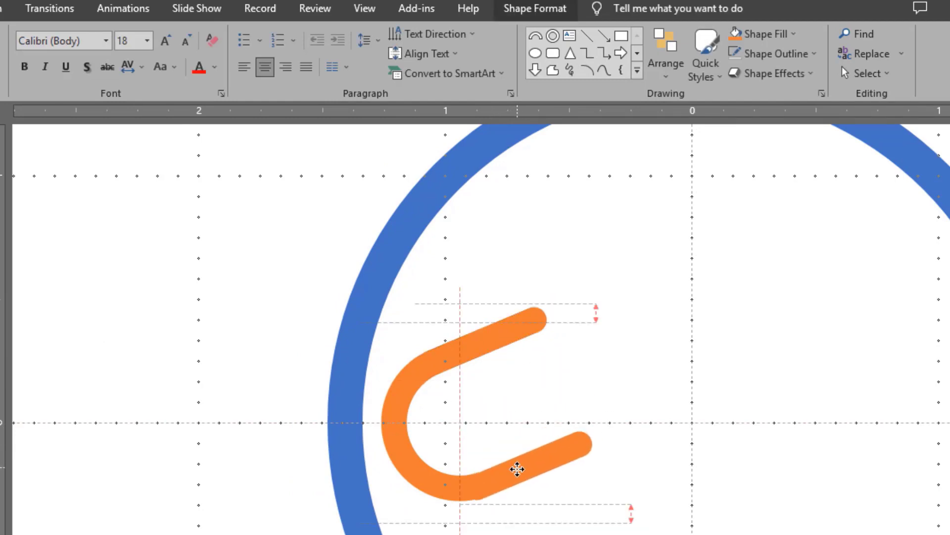
click(619, 490)
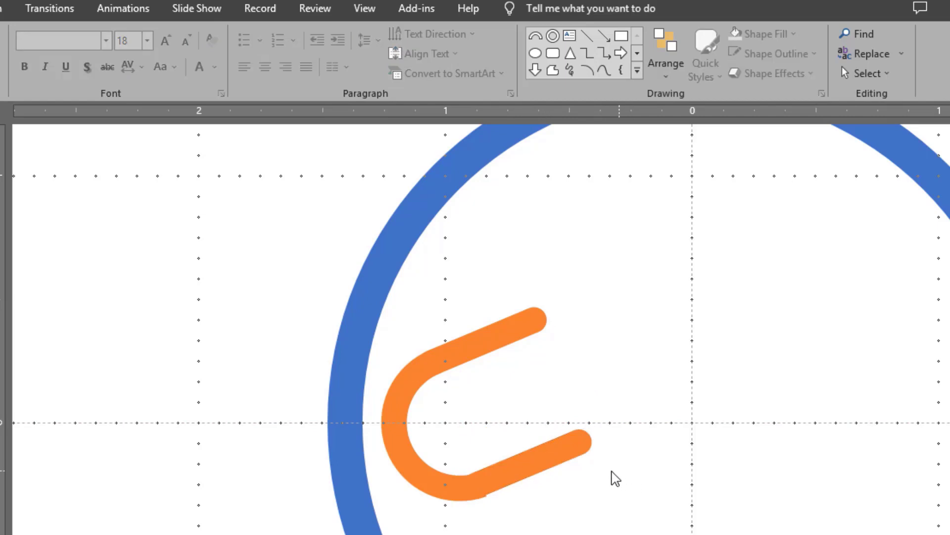
ctrl+scroll(584, 482, up, 2)
scroll(549, 478, down, 1)
click(543, 475)
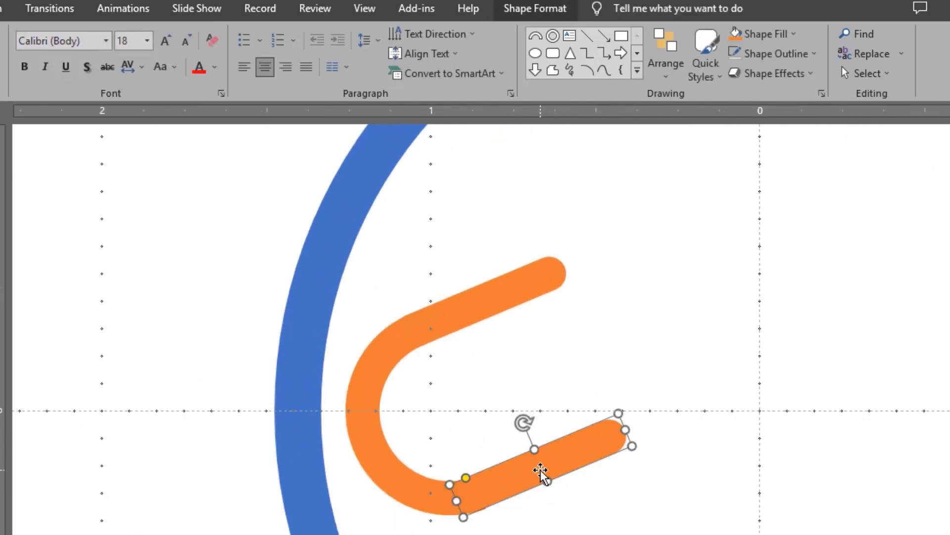
drag(542, 473, 545, 476)
click(594, 520)
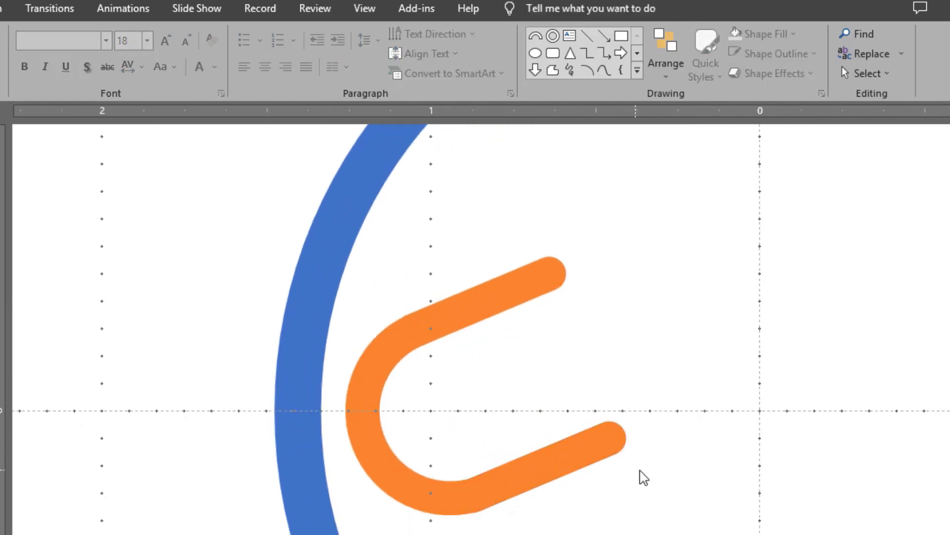
Step: Shorten the upper orange arm and stretch the lower arm up to the ring's centre
ctrl+scroll(641, 475, down, 3)
ctrl+scroll(636, 461, down, 1)
ctrl+scroll(538, 406, up, 1)
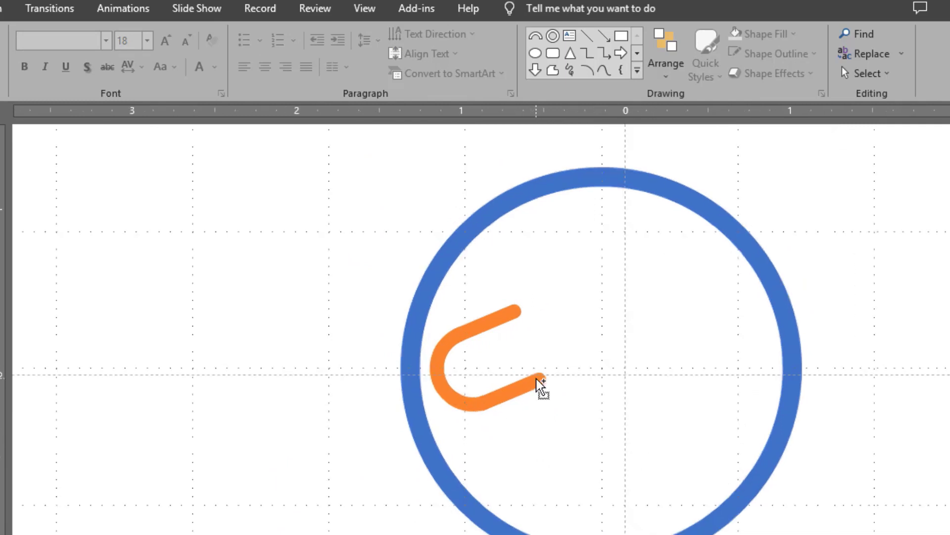
ctrl+scroll(540, 385, up, 1)
ctrl+scroll(532, 378, up, 1)
click(531, 288)
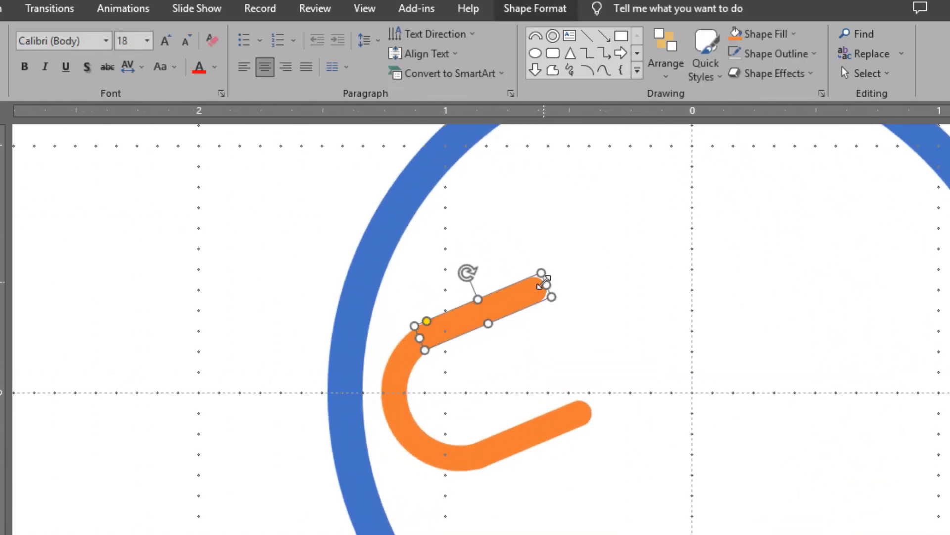
drag(541, 283, 517, 285)
click(568, 420)
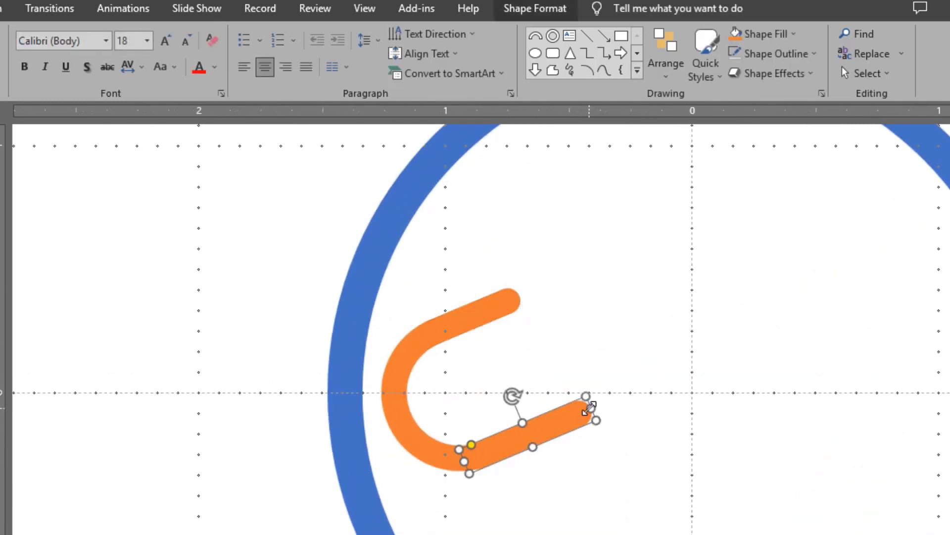
drag(589, 408, 728, 349)
click(685, 310)
ctrl+scroll(685, 309, down, 3)
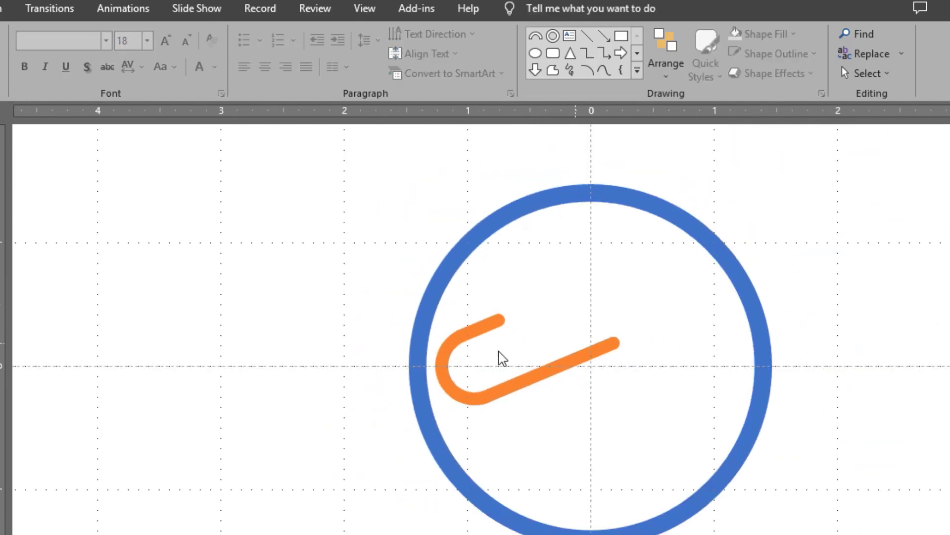
click(477, 327)
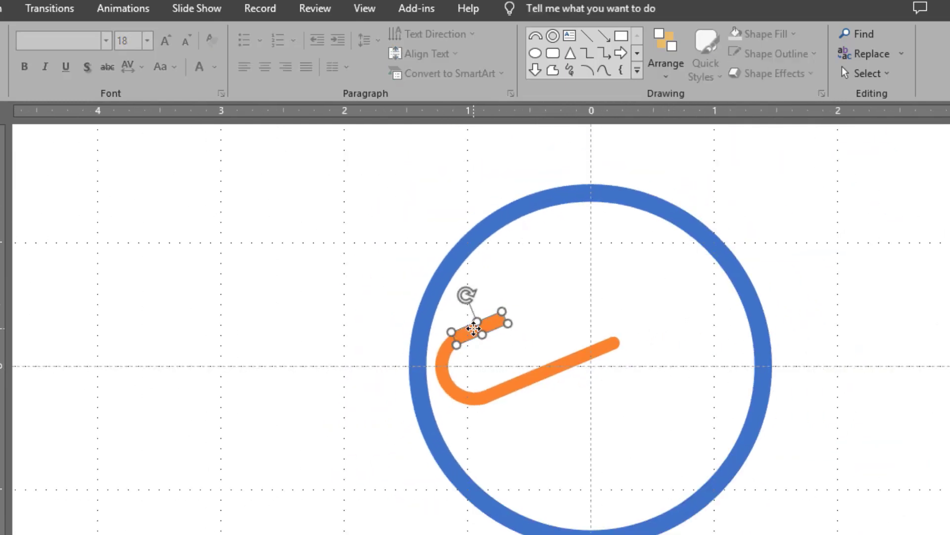
Step: Duplicate the small orange hook and flip the copy horizontally and vertically
click(449, 363)
key(ctrl+d)
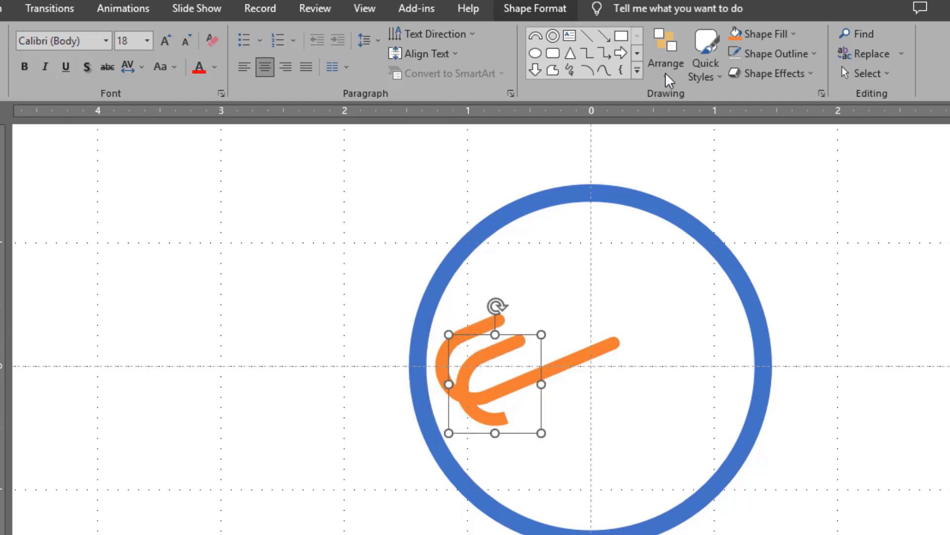
click(509, 8)
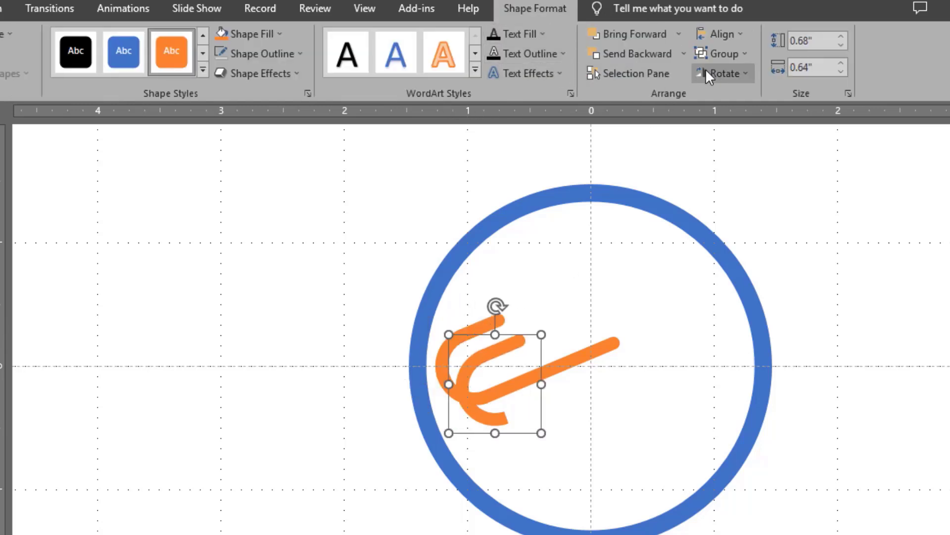
click(718, 73)
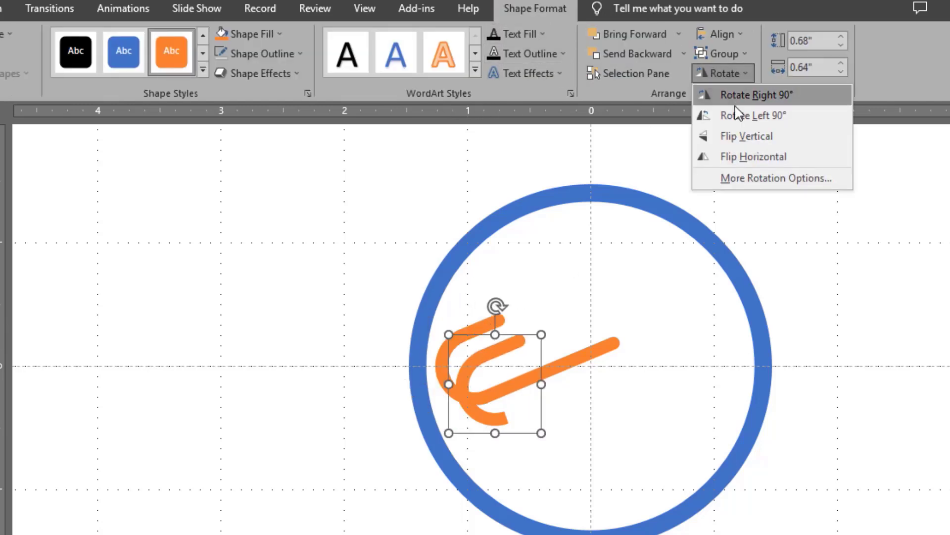
click(745, 157)
click(724, 73)
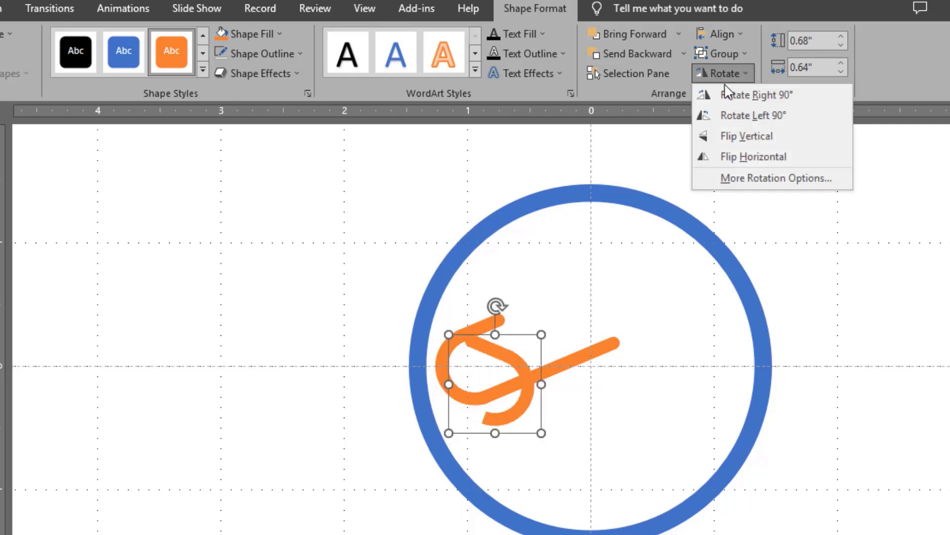
click(735, 133)
Step: Move the flipped hook to the circle's right side and extend the diagonal line to it
mouse_move(526, 359)
mouse_down()
mouse_move(696, 341)
mouse_move(711, 329)
mouse_move(699, 329)
mouse_up()
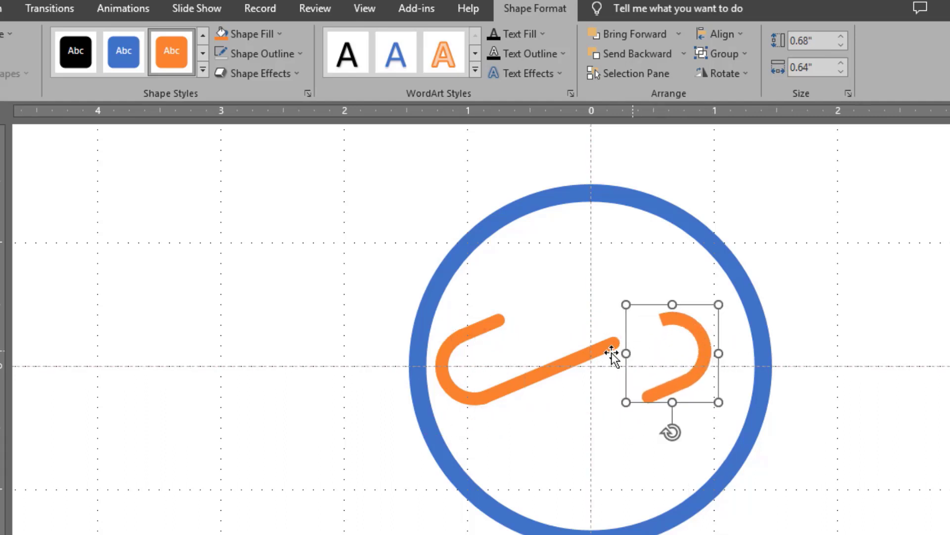
drag(604, 350, 610, 341)
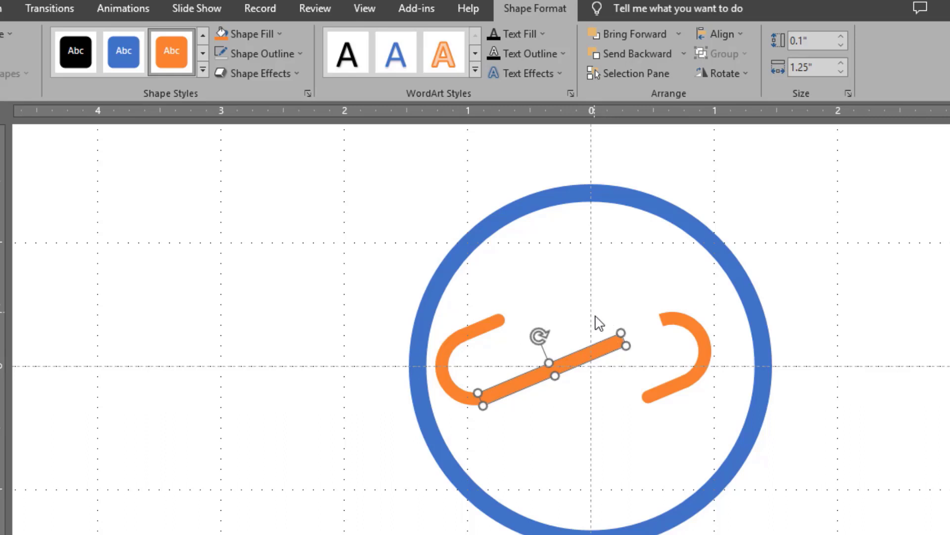
scroll(599, 323, up, 3)
scroll(609, 331, up, 1)
drag(631, 278, 750, 246)
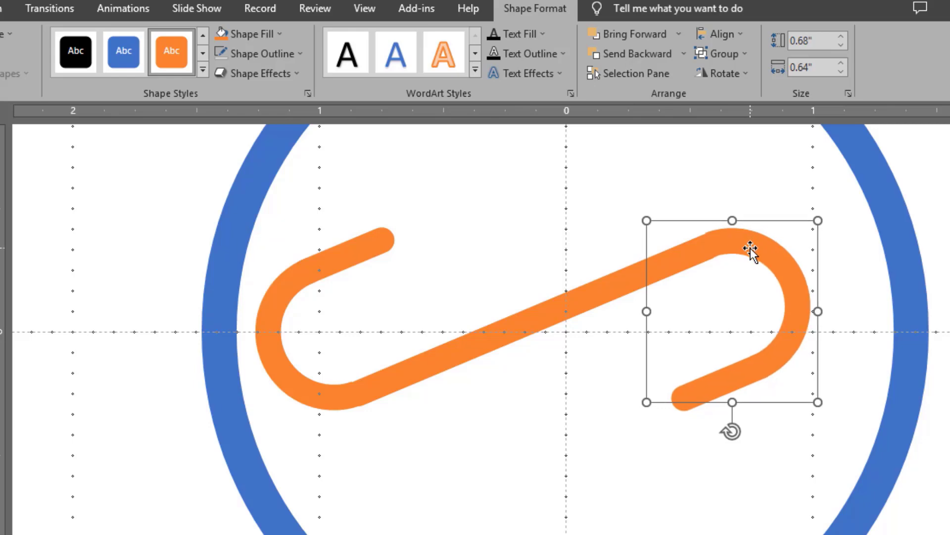
click(570, 250)
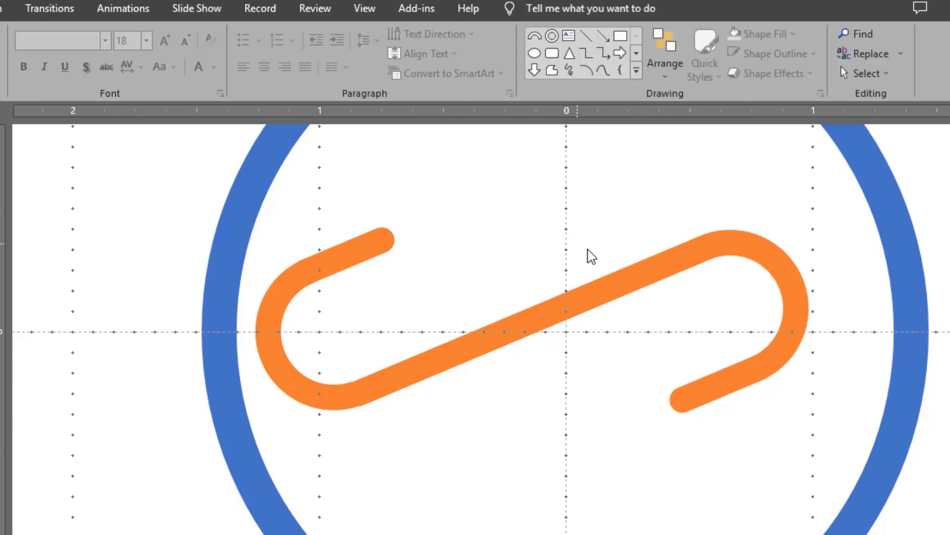
Step: Move and enlarge both hooks and the diagonal line together toward the circle centre
scroll(591, 256, down, 5)
click(582, 309)
shift+click(514, 324)
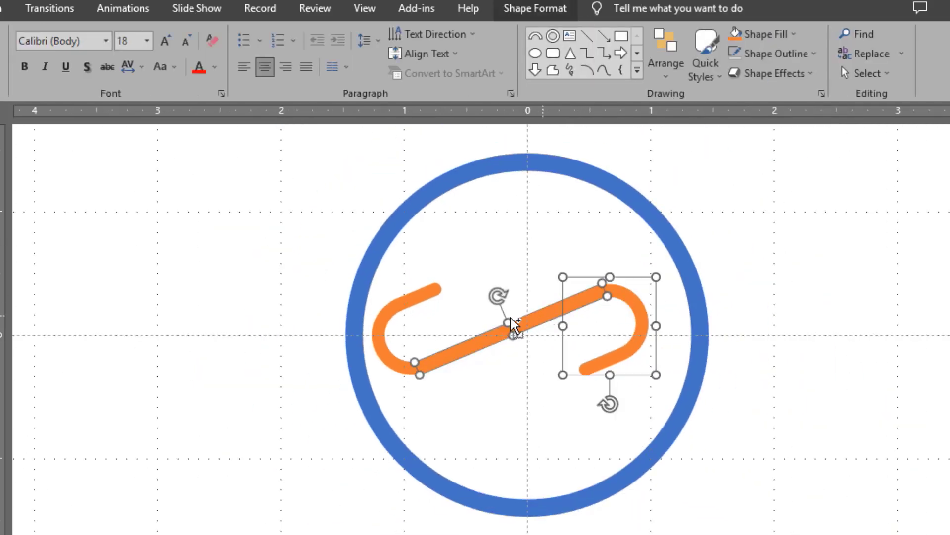
shift+click(438, 298)
drag(491, 339, 507, 354)
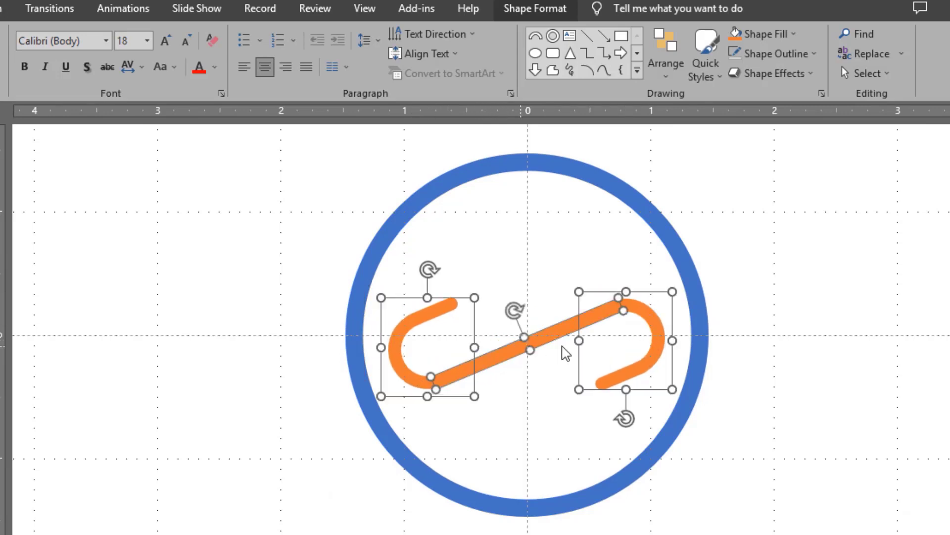
drag(669, 292, 649, 305)
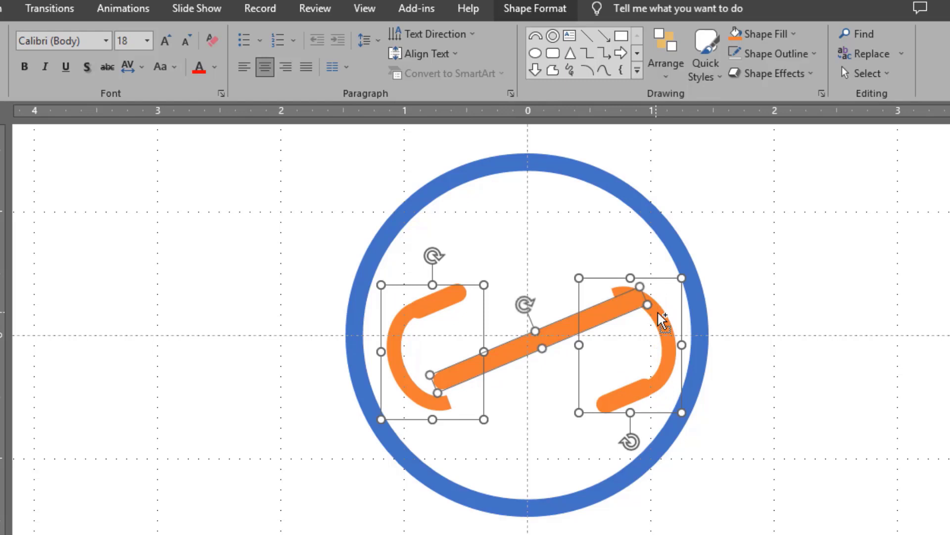
click(745, 330)
Step: Reposition the left hook, the long middle line and the right hook so they meet
ctrl+scroll(619, 335, up, 3)
ctrl+scroll(489, 342, up, 3)
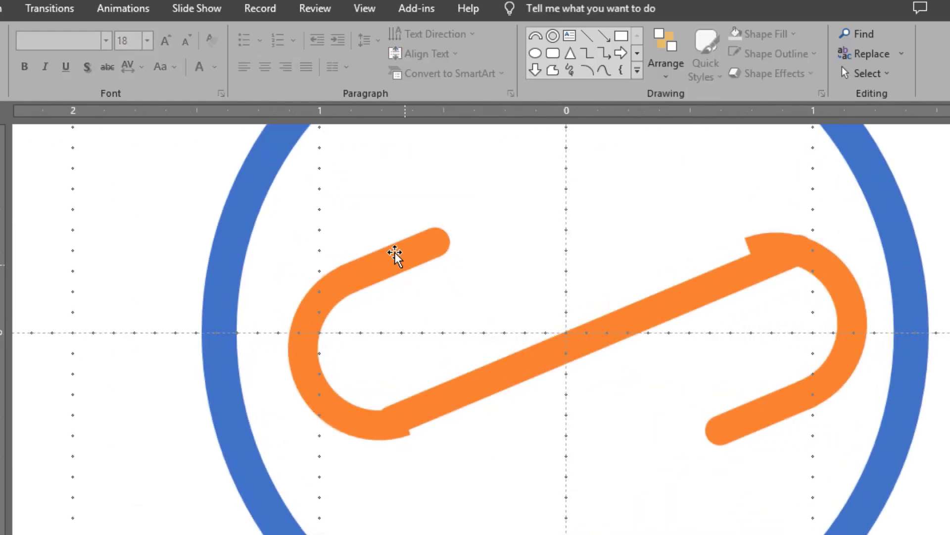
mouse_move(394, 255)
mouse_down()
mouse_move(371, 262)
mouse_move(353, 286)
mouse_move(361, 293)
mouse_up()
ctrl+scroll(361, 293, down, 2)
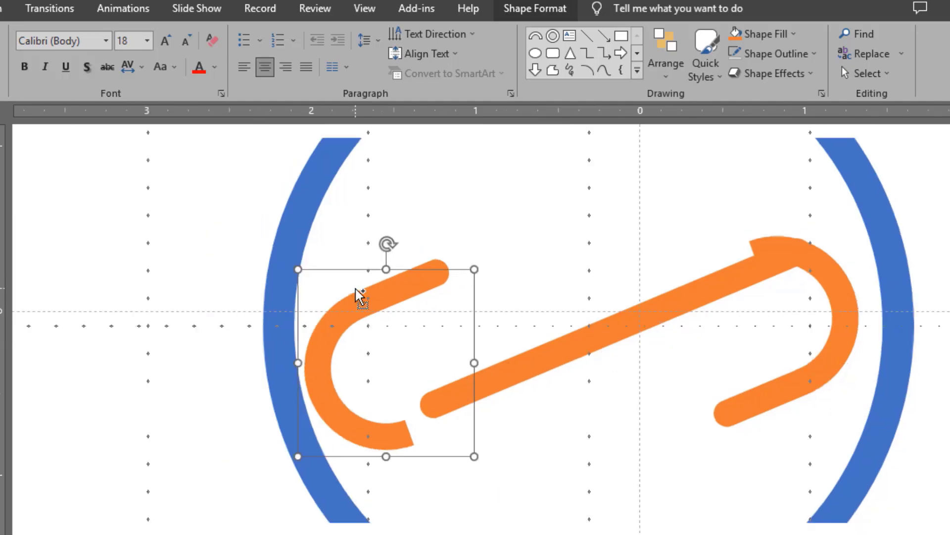
ctrl+scroll(468, 307, down, 3)
drag(469, 308, 466, 304)
ctrl+scroll(478, 308, up, 5)
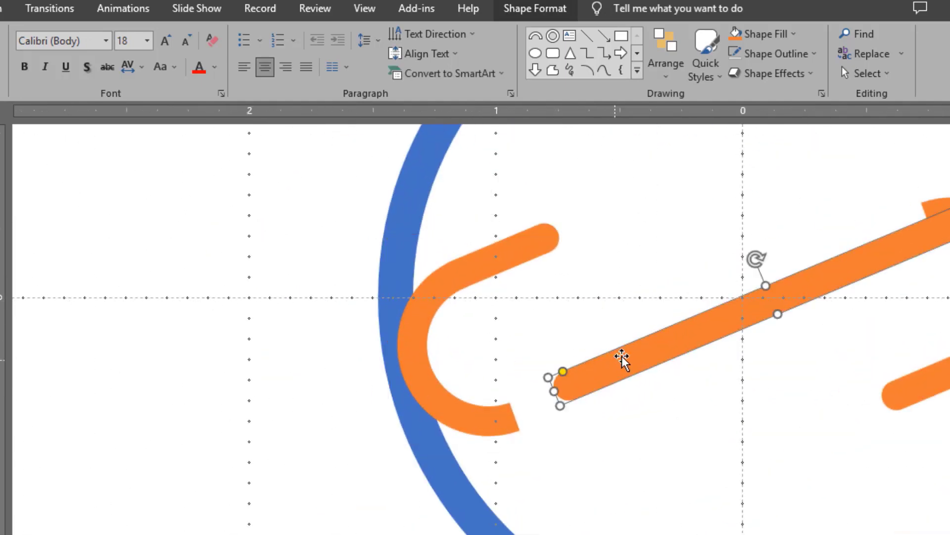
drag(621, 361, 569, 379)
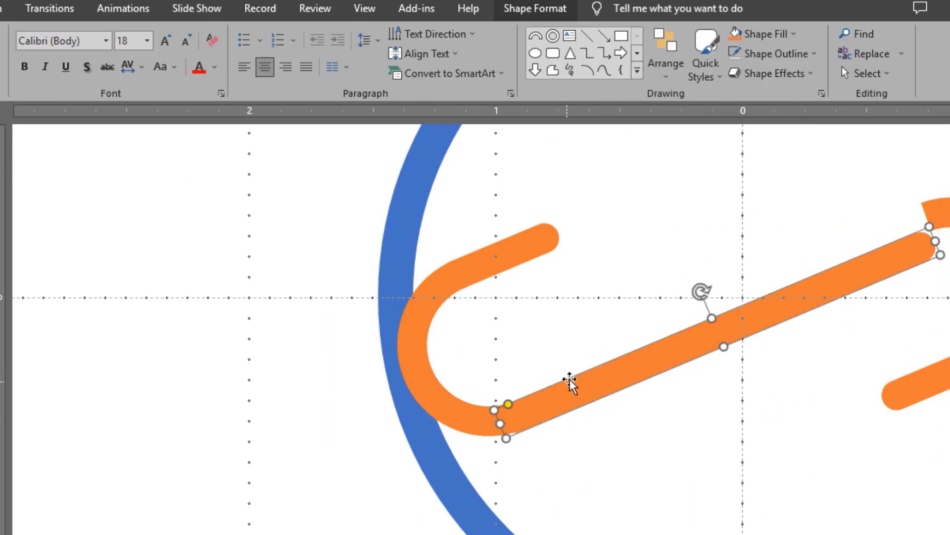
click(583, 341)
ctrl+scroll(583, 341, down, 5)
ctrl+scroll(706, 313, up, 3)
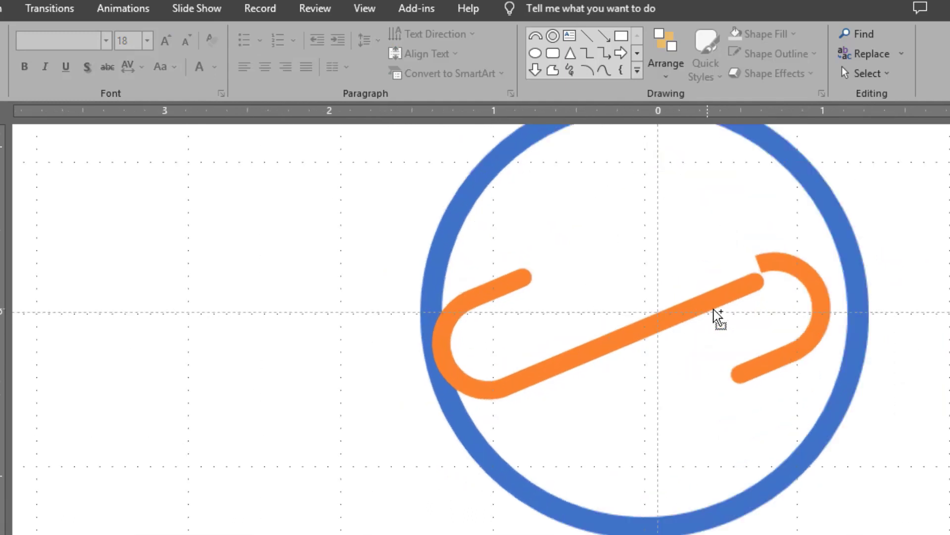
drag(827, 292, 857, 282)
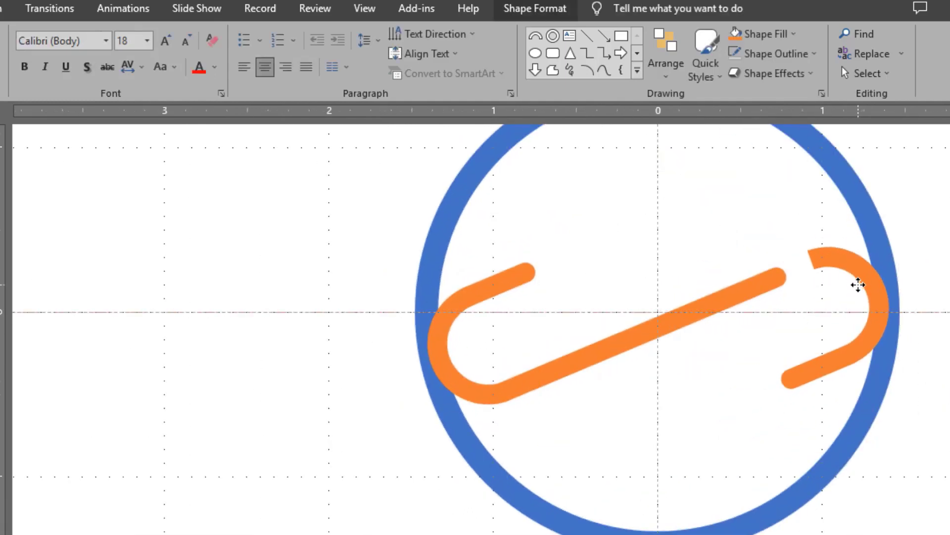
Step: Extend the middle line to the right hook and line the hook up with its end
click(777, 281)
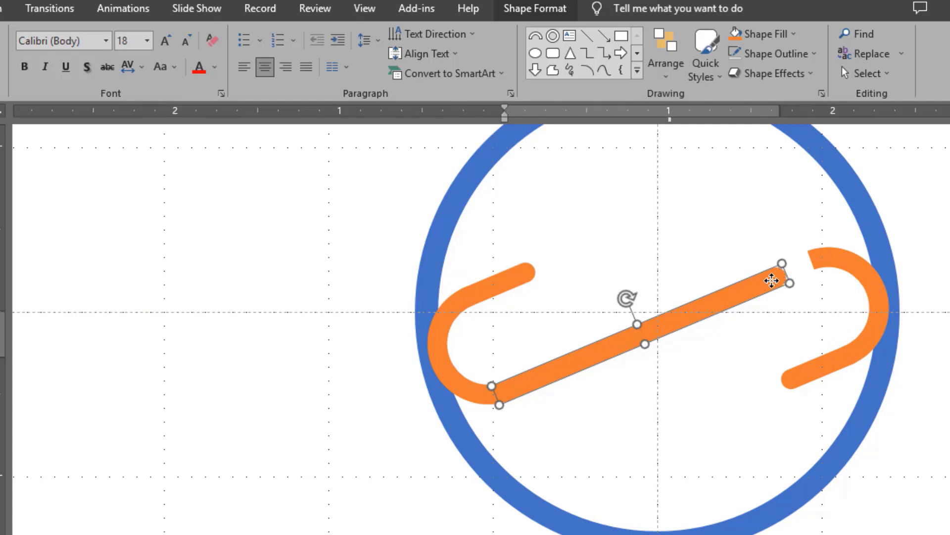
ctrl+scroll(780, 275, up, 5)
drag(779, 222, 871, 193)
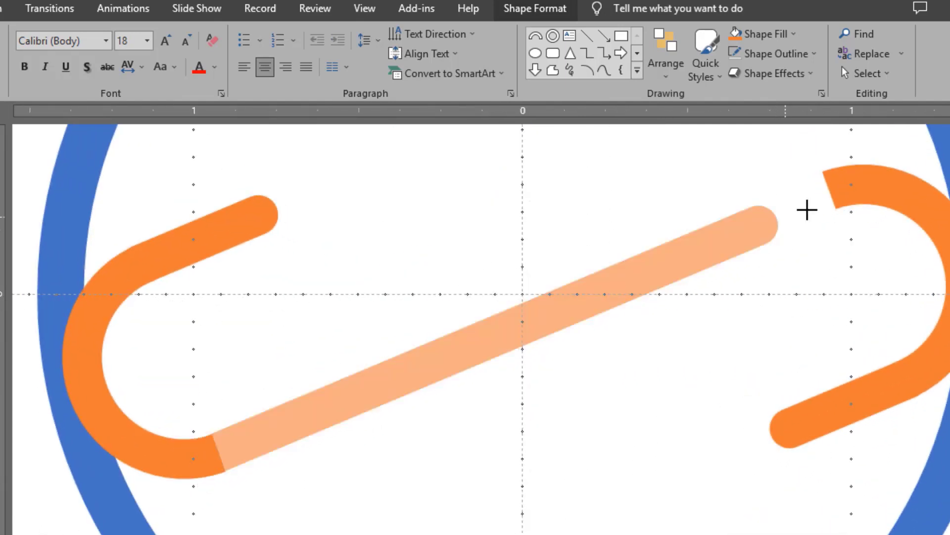
ctrl+scroll(871, 193, down, 3)
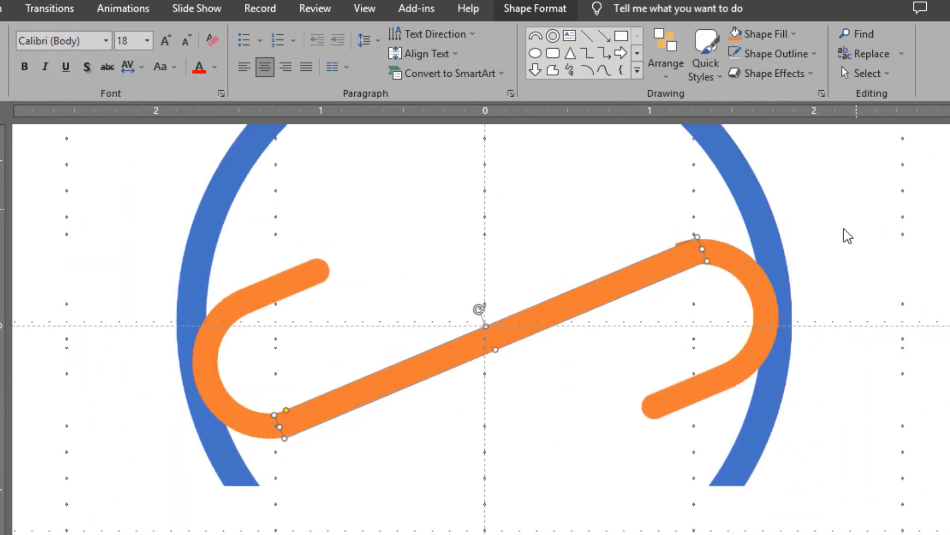
ctrl+scroll(844, 234, down, 1)
drag(683, 314, 698, 288)
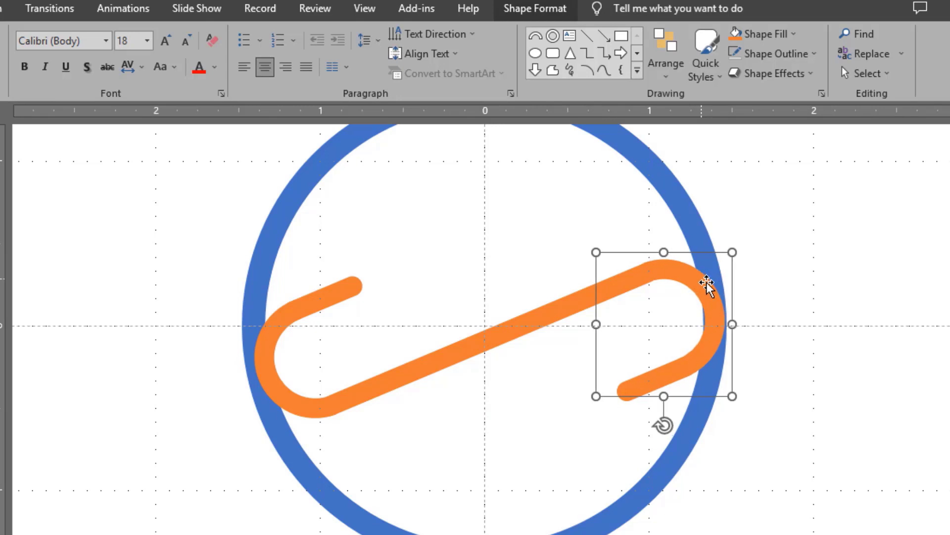
click(767, 291)
Step: Group both hooks and the middle line with Ctrl+G, then tilt the paperclip slightly
ctrl+scroll(750, 288, down, 1)
ctrl+scroll(745, 287, down, 1)
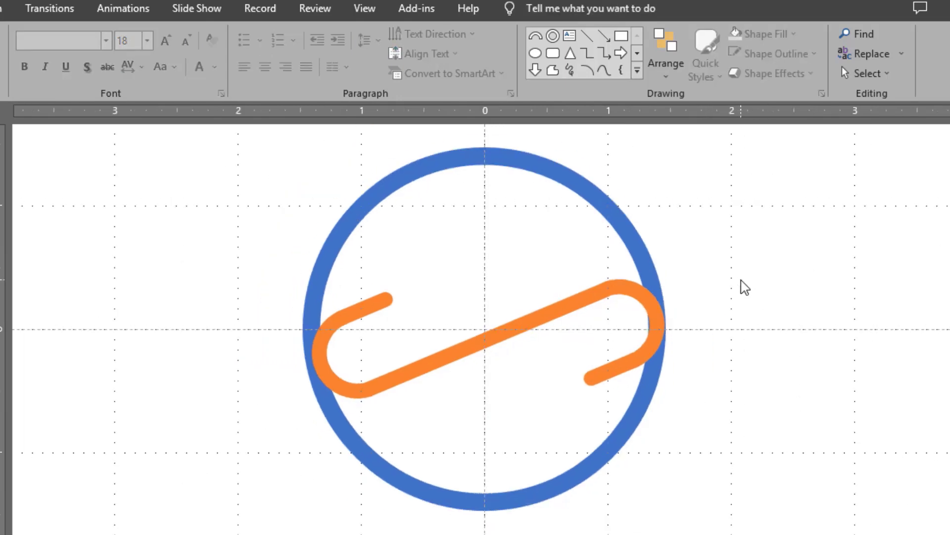
click(638, 296)
shift+click(571, 301)
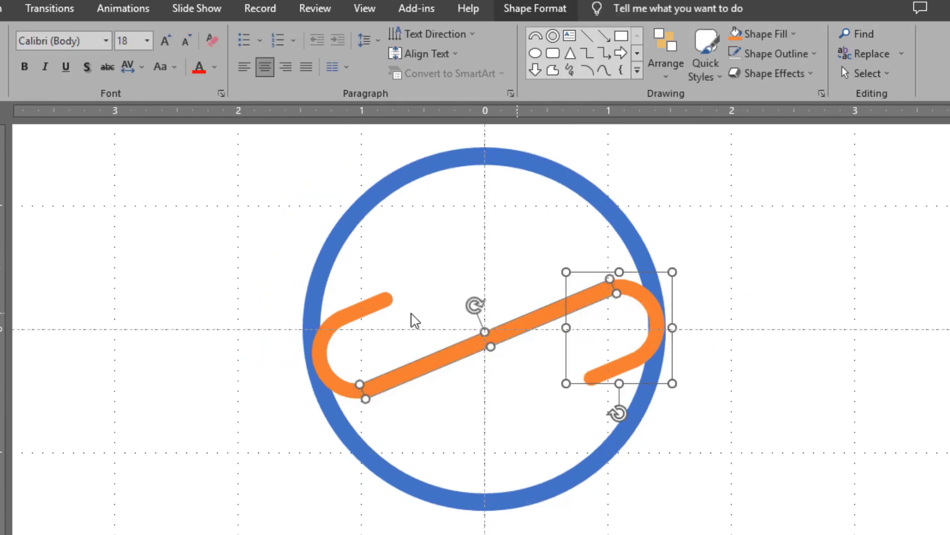
shift+click(367, 310)
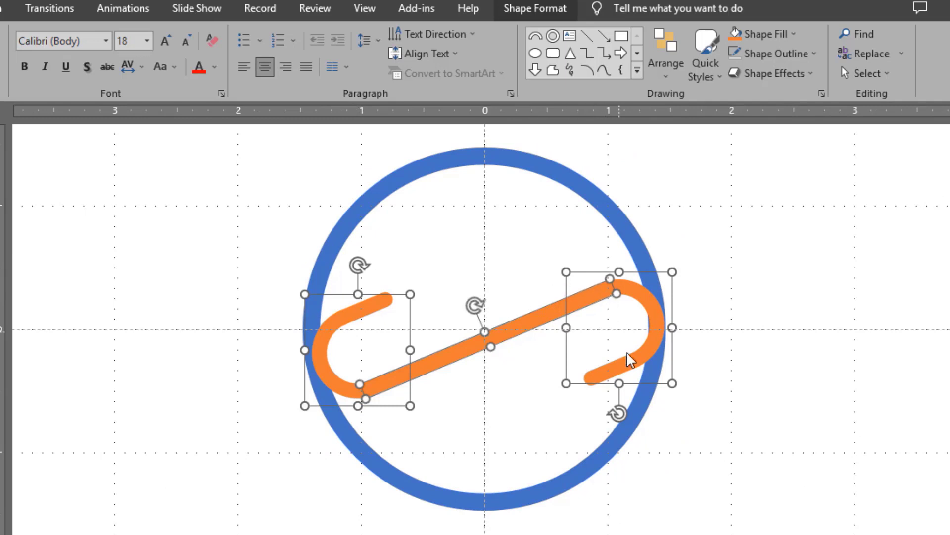
key(ctrl+g)
drag(494, 243, 487, 240)
drag(527, 304, 531, 306)
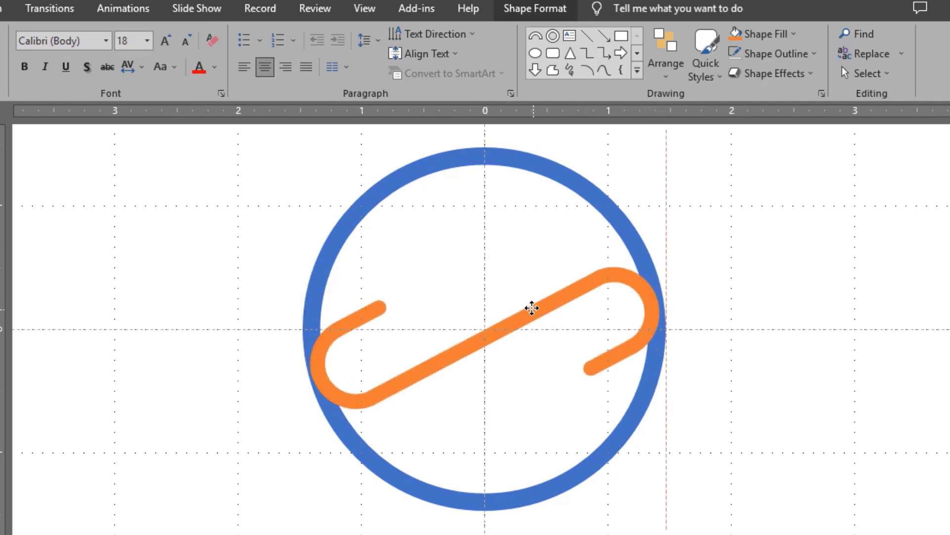
click(673, 188)
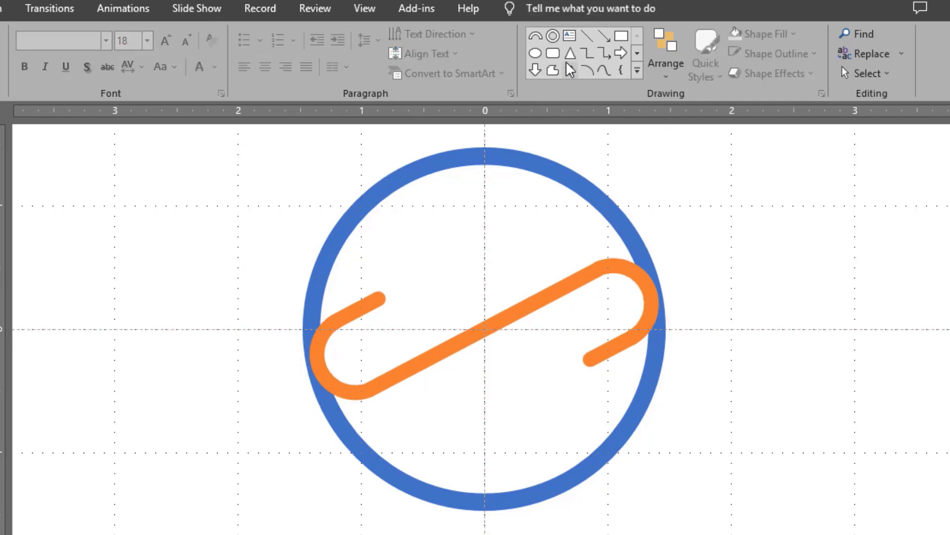
Step: Draw a rectangle, round its ends into a pill, and narrow and tilt it diagonally
drag(738, 259, 760, 450)
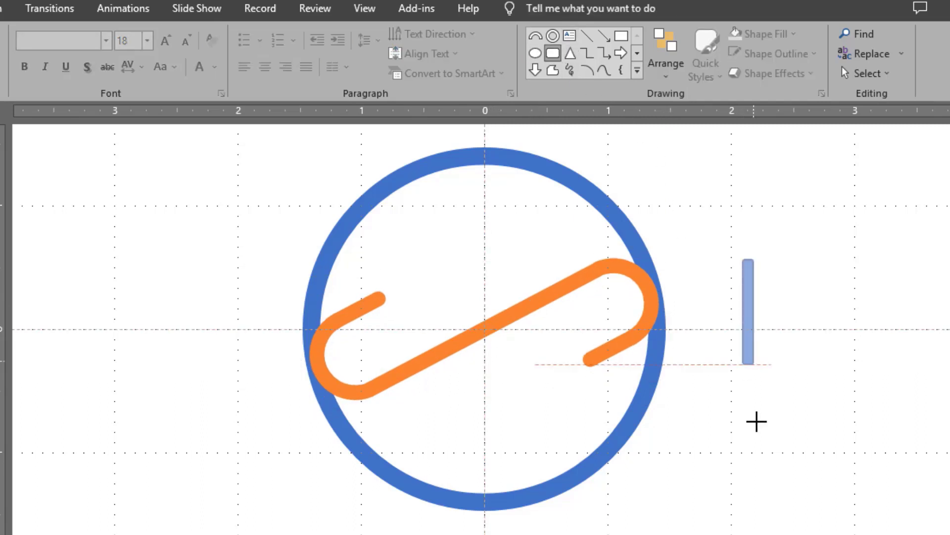
drag(758, 347, 712, 287)
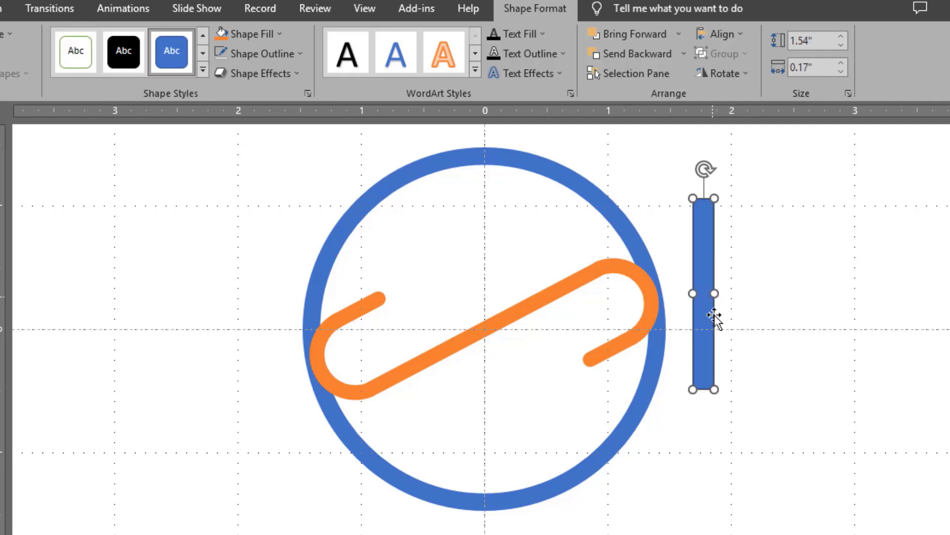
drag(714, 389, 745, 422)
mouse_move(703, 199)
mouse_down()
mouse_move(741, 283)
mouse_move(709, 297)
mouse_up()
mouse_move(700, 165)
mouse_down()
mouse_move(762, 278)
mouse_move(596, 406)
mouse_up()
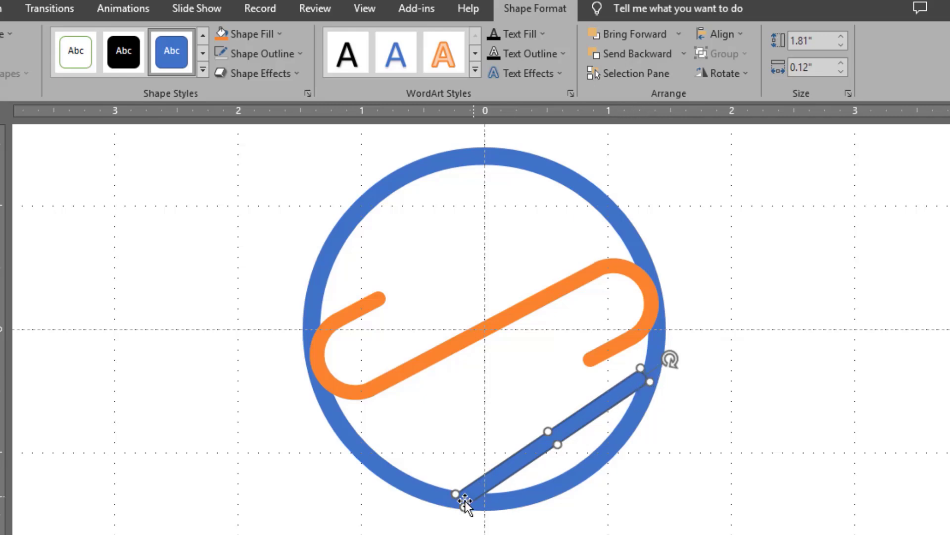
Step: Lengthen the pill's lower-left end and shift it up-right to reach the circle's edge
ctrl+scroll(511, 483, up, 5)
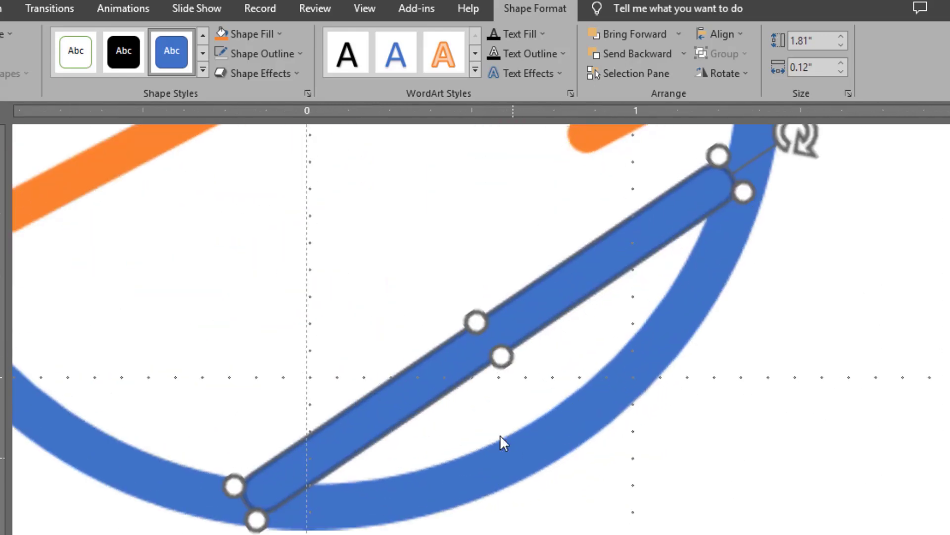
drag(238, 505, 222, 519)
drag(388, 410, 399, 397)
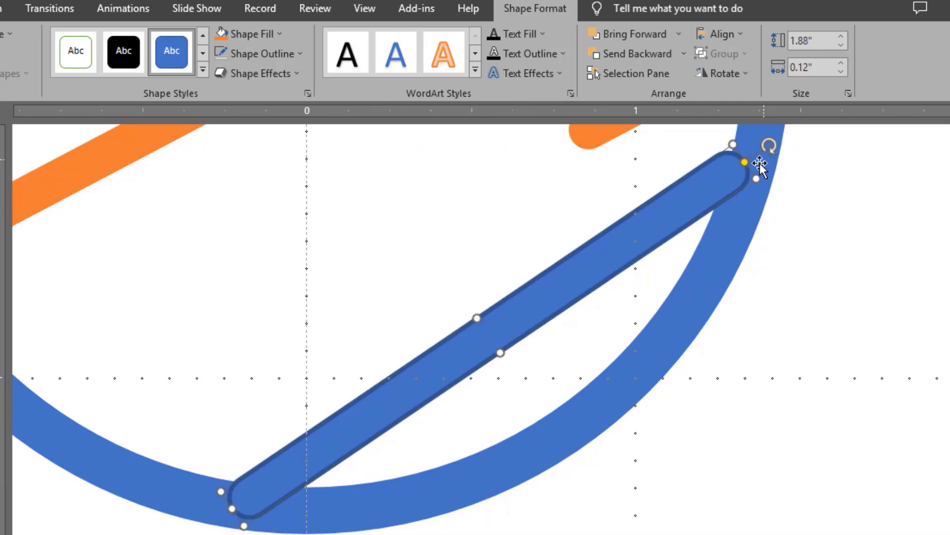
drag(708, 184, 728, 171)
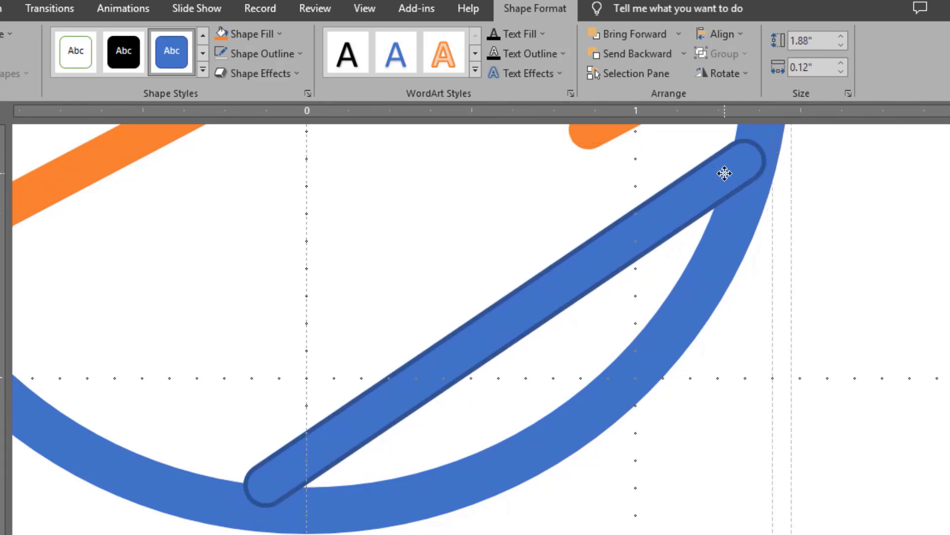
drag(252, 496, 228, 507)
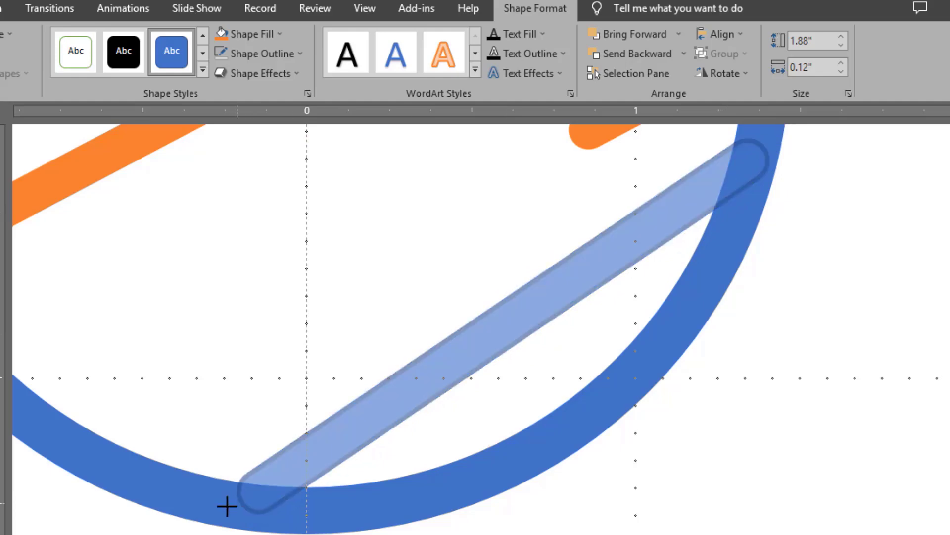
click(782, 467)
scroll(782, 467, down, 10)
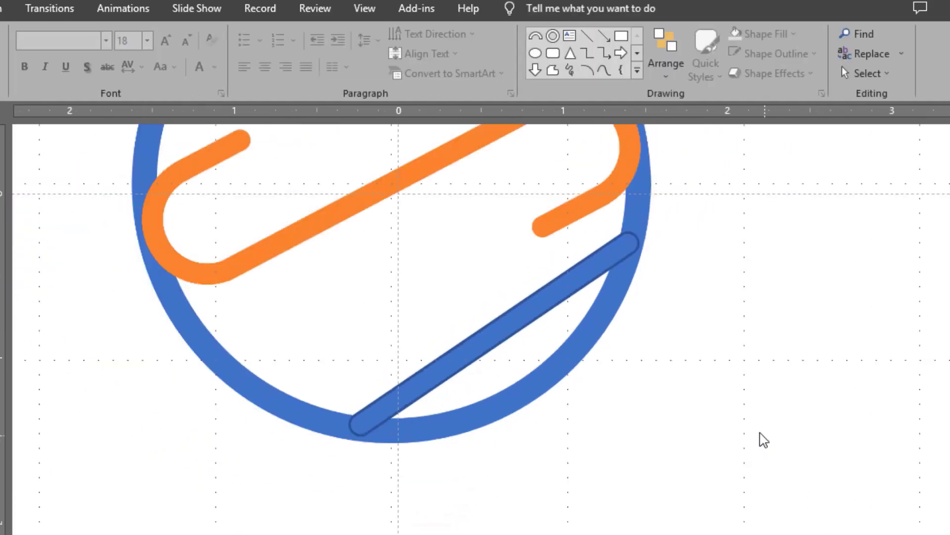
scroll(760, 439, down, 5)
scroll(632, 380, down, 2)
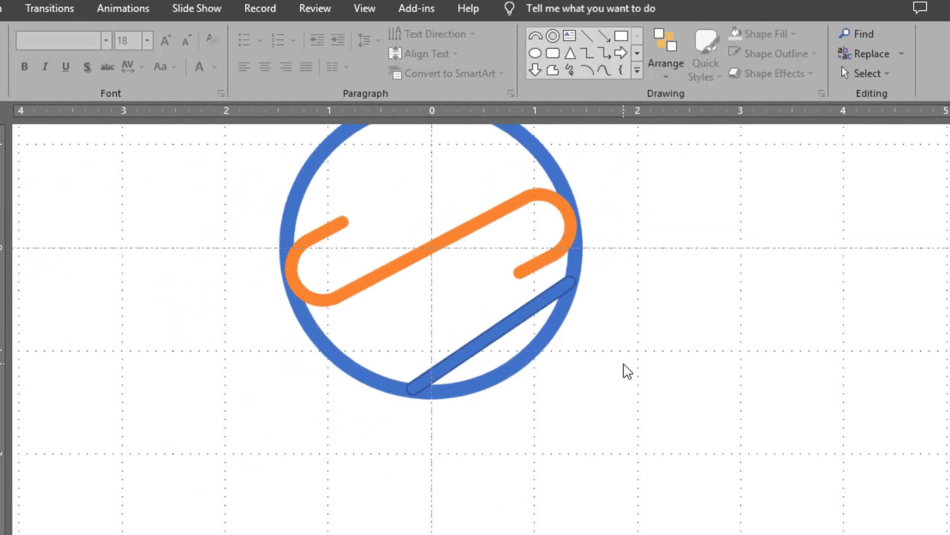
Step: Stretch the pill to 2.11" and angle it parallel to the paperclip across the lower right
click(515, 311)
scroll(409, 396, up, 2)
scroll(408, 396, up, 5)
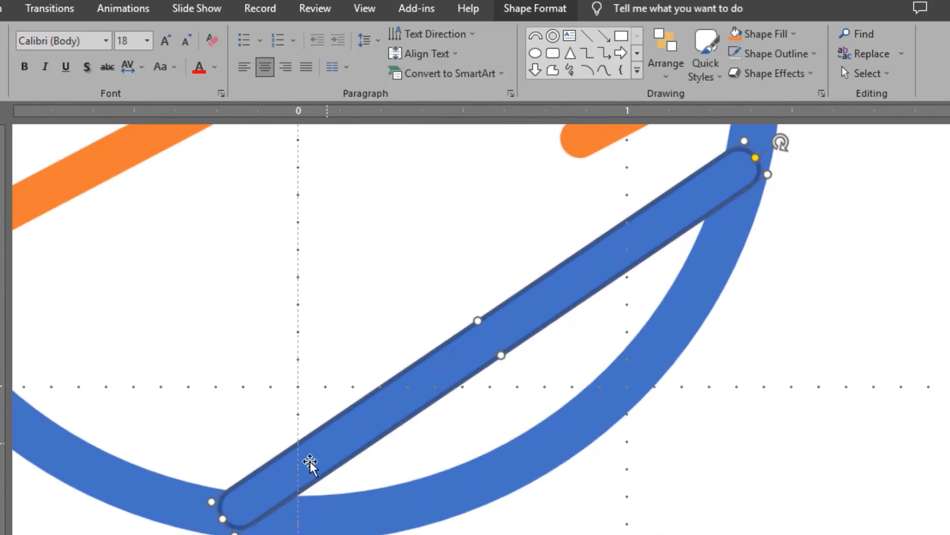
drag(220, 519, 173, 526)
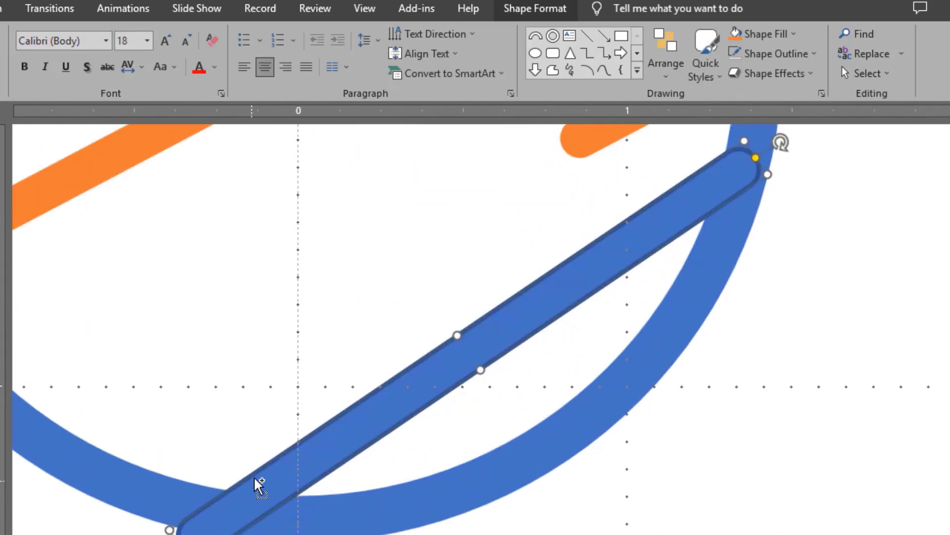
scroll(257, 484, down, 4)
drag(620, 249, 622, 250)
drag(562, 282, 560, 278)
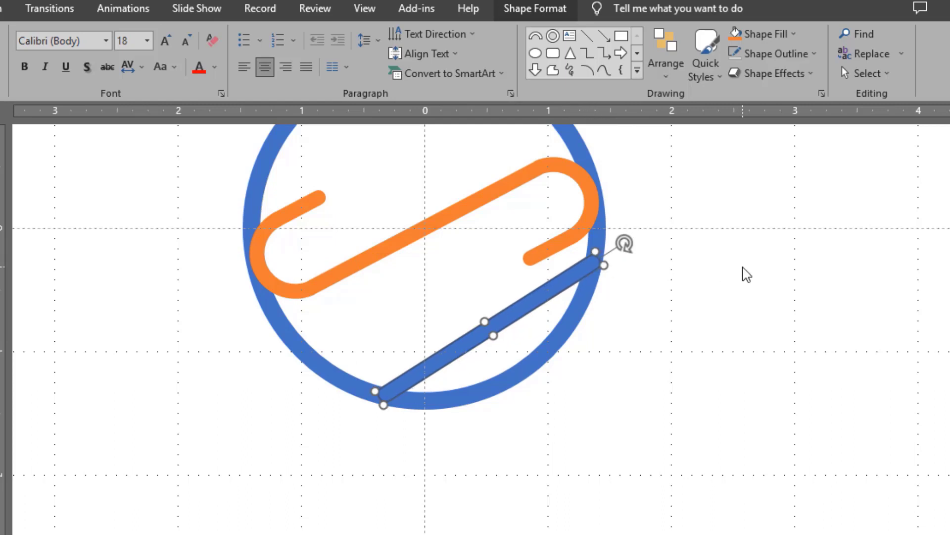
key(Left)
key(Up)
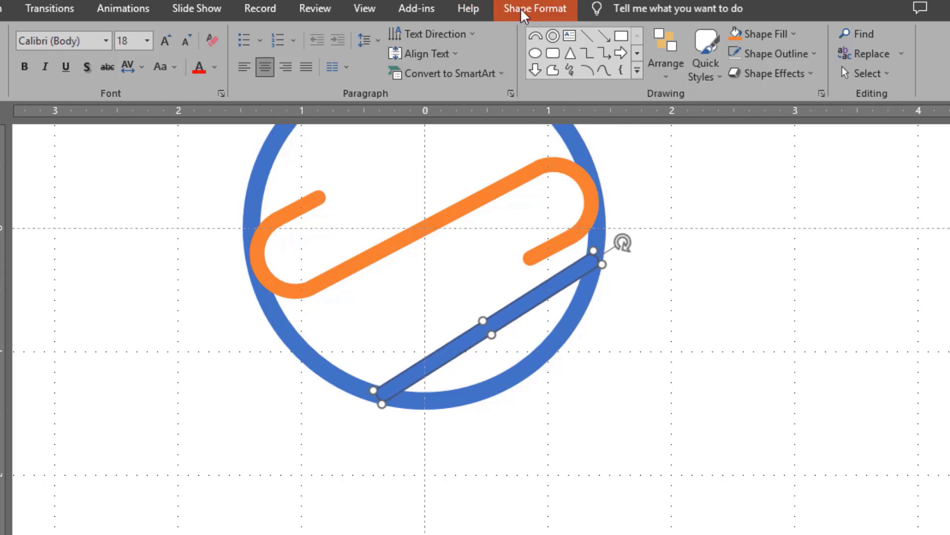
click(522, 8)
click(736, 411)
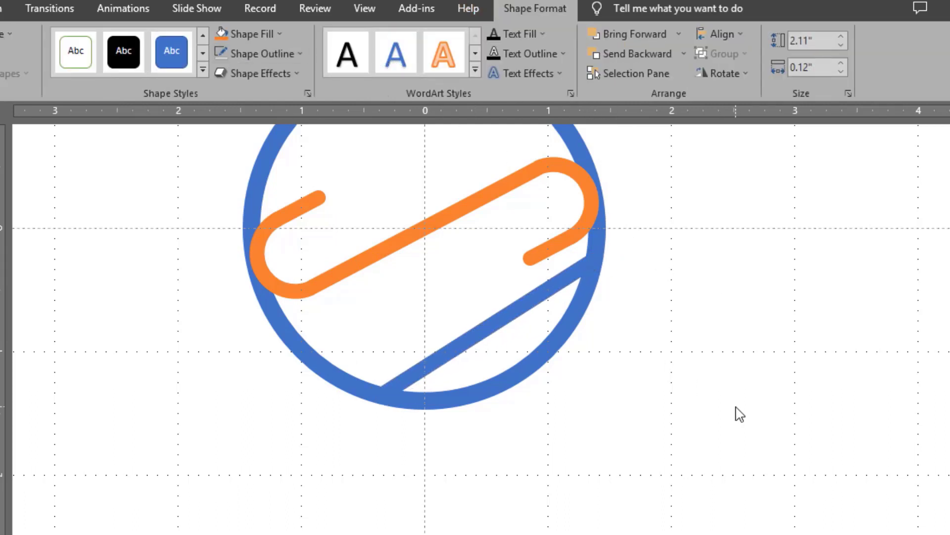
Step: Place a copy of the blue pill diagonally across the circle's upper left
click(520, 304)
drag(555, 316, 407, 141)
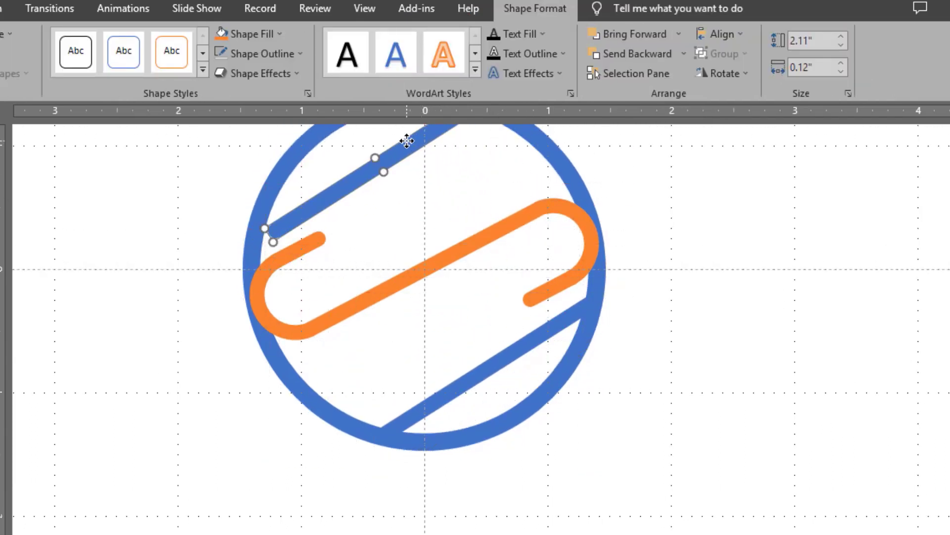
scroll(408, 149, up, 1)
drag(407, 194, 393, 200)
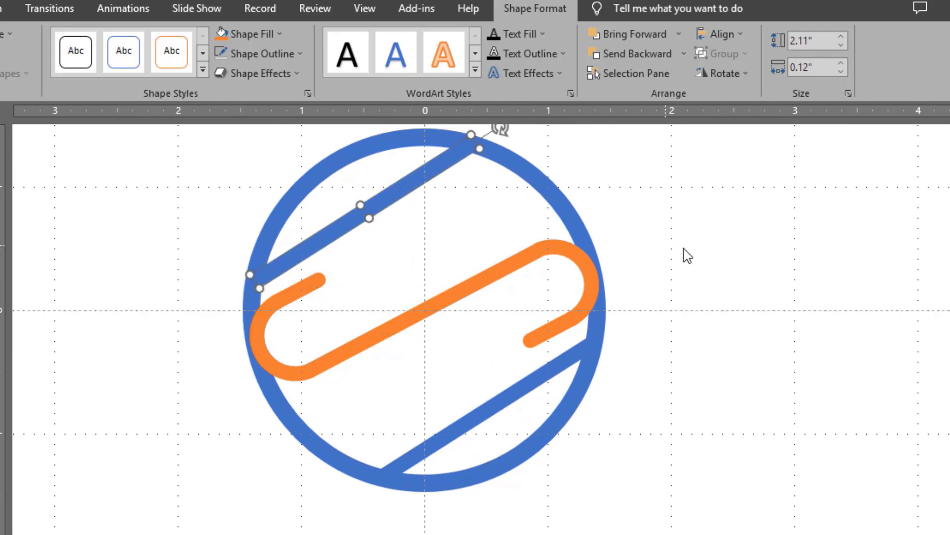
Step: Nudge the orange paperclip two steps down between the parallel blue bars
click(518, 262)
click(485, 275)
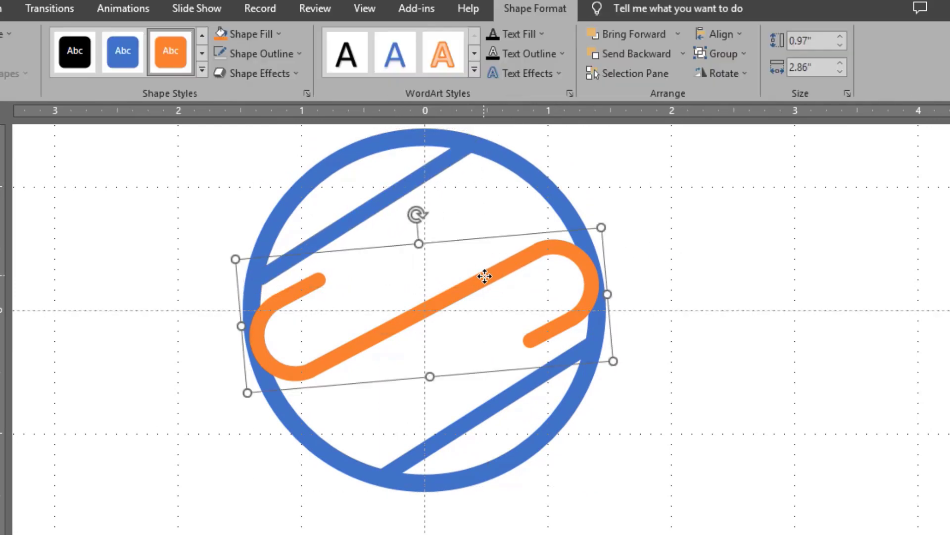
key(Down)
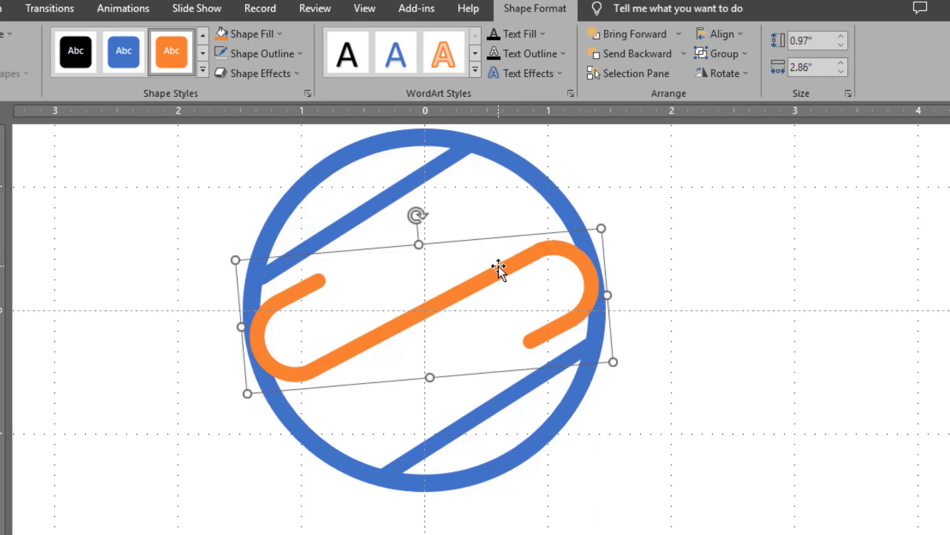
key(Down)
key(Down)
key(Down)
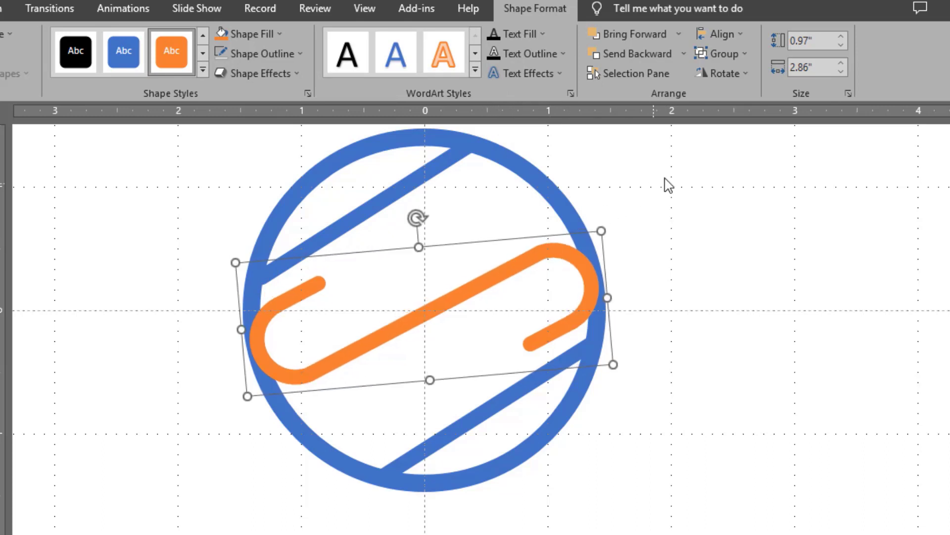
click(669, 185)
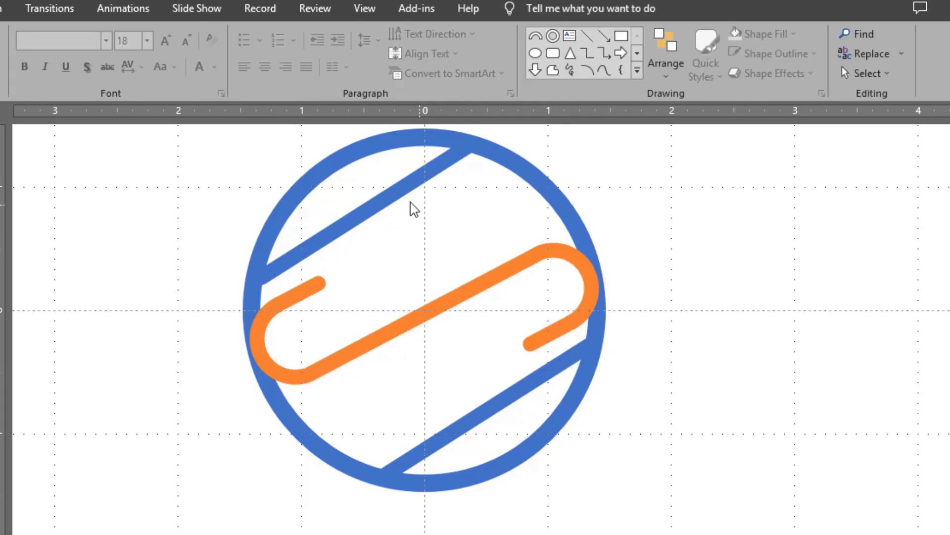
click(396, 195)
scroll(394, 194, up, 1)
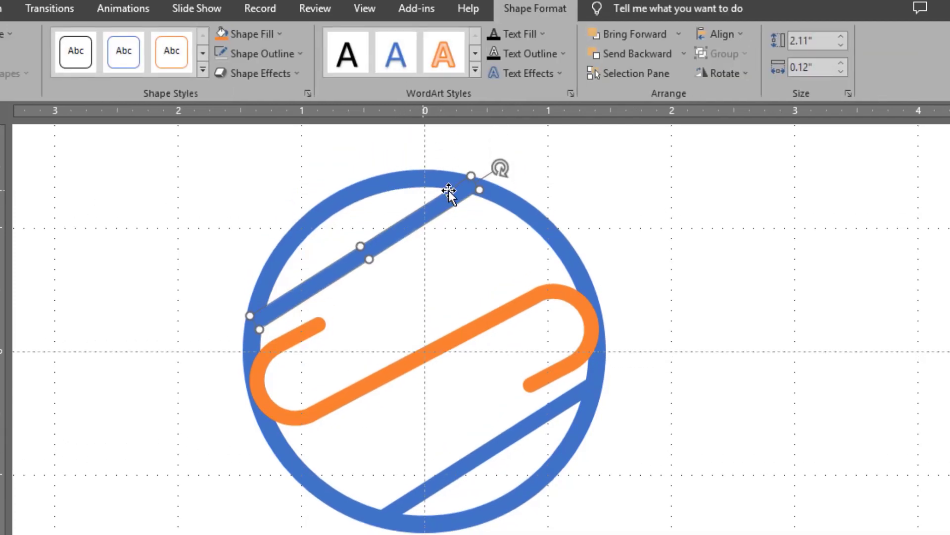
click(547, 184)
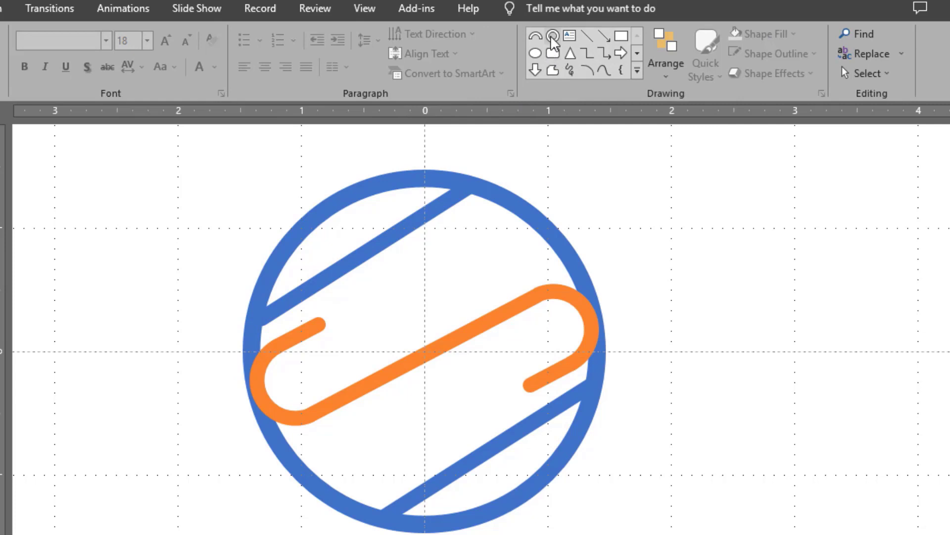
Step: Draw a donut, centre it on the circle's top and thin it into a slim 1.23" ring
click(553, 35)
click(553, 36)
drag(600, 154, 753, 307)
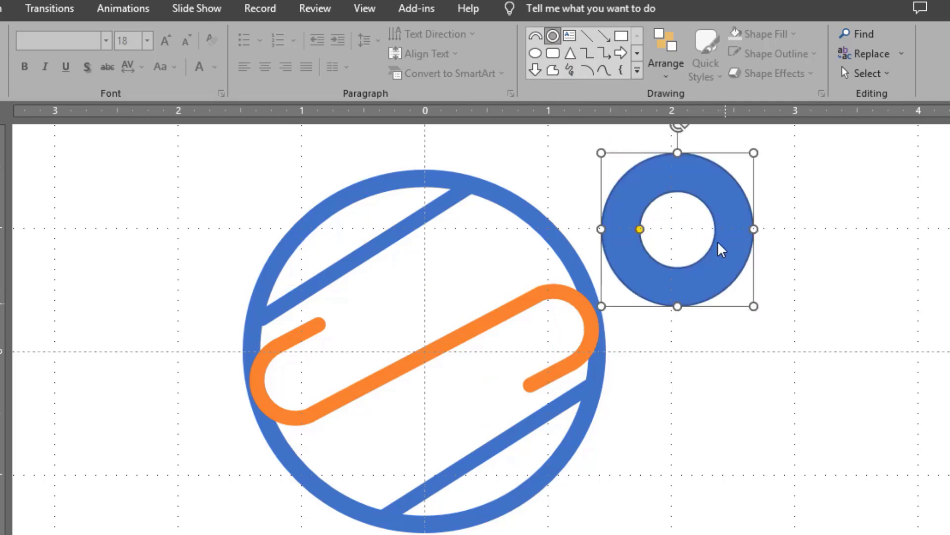
mouse_move(715, 243)
mouse_down()
mouse_move(455, 159)
mouse_move(457, 149)
mouse_up()
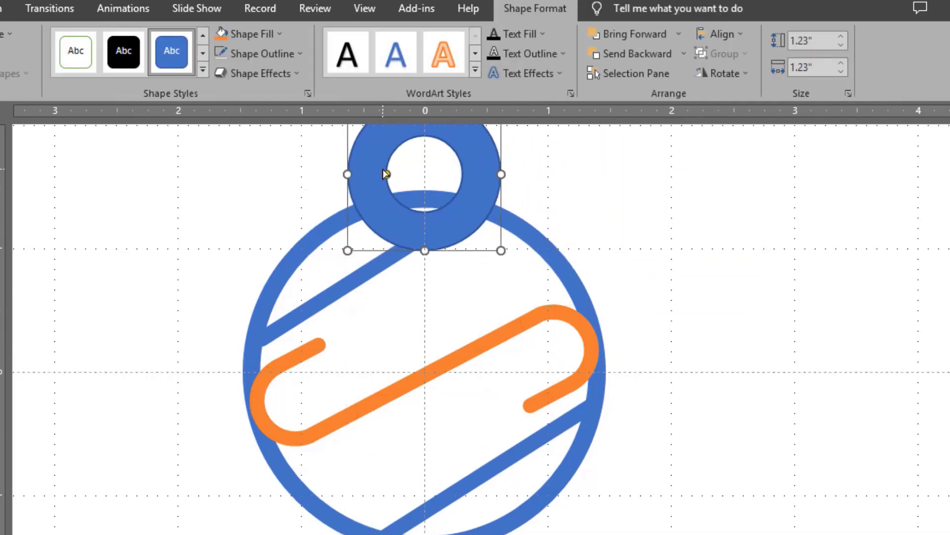
drag(386, 175, 360, 175)
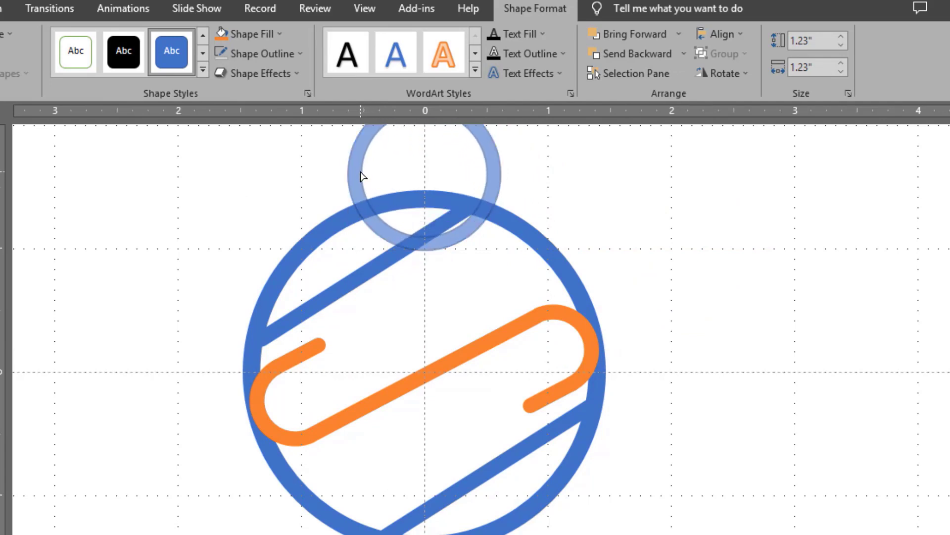
drag(360, 175, 361, 175)
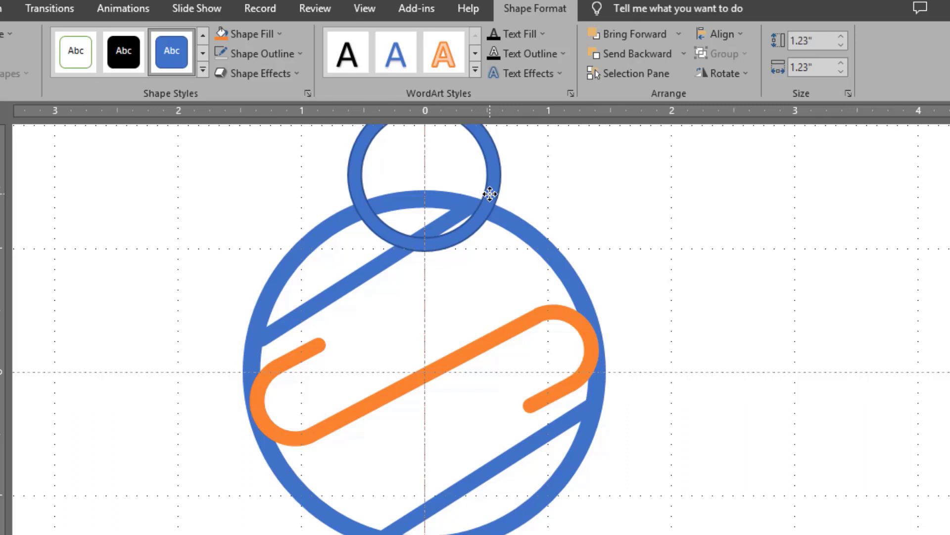
drag(490, 194, 488, 193)
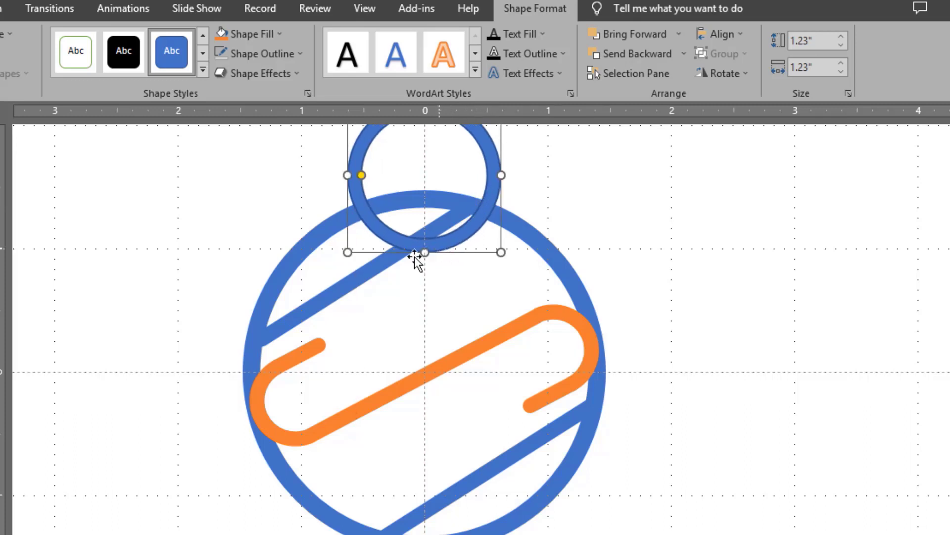
Step: Select the upper diagonal line, the big circle and the small ring together
click(376, 267)
shift+click(327, 233)
shift+click(355, 213)
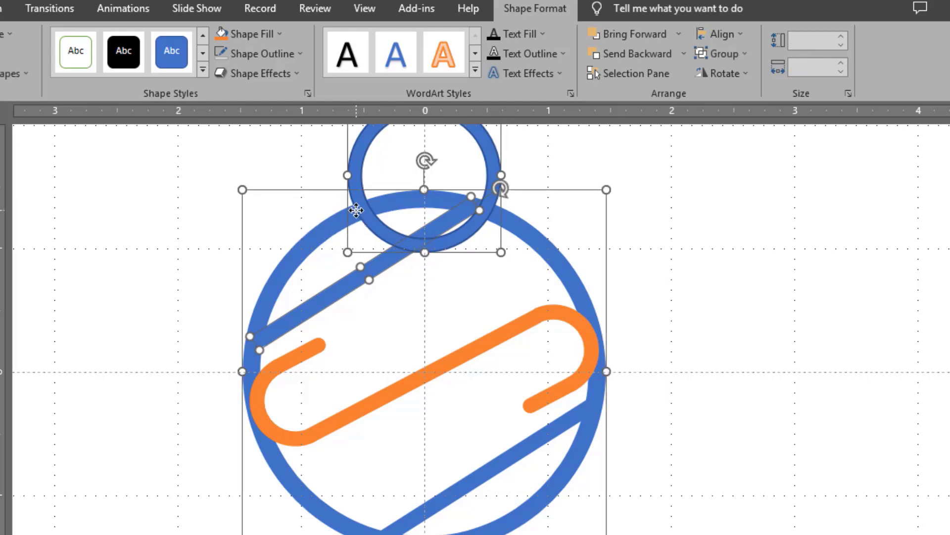
Step: Fragment the overlapping ring and circle shapes into separate pieces
click(4, 75)
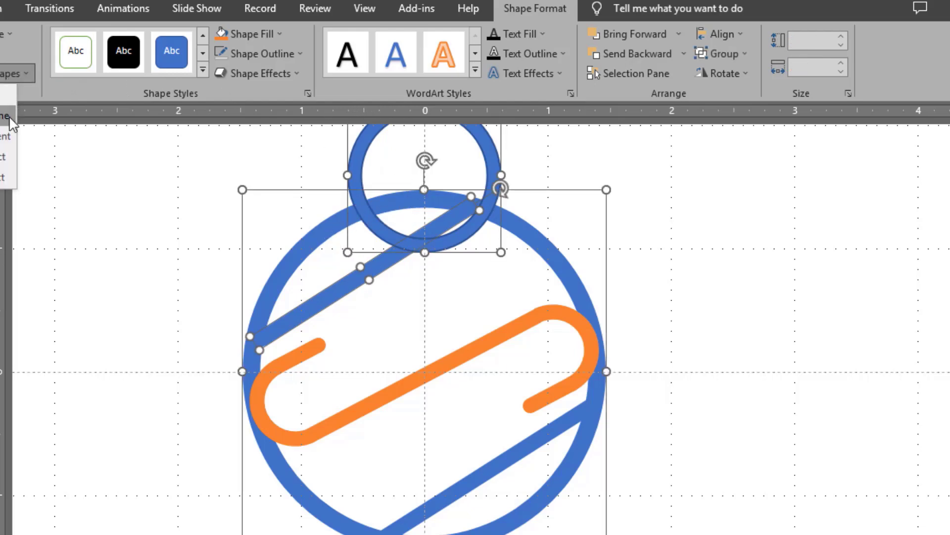
click(6, 138)
click(592, 229)
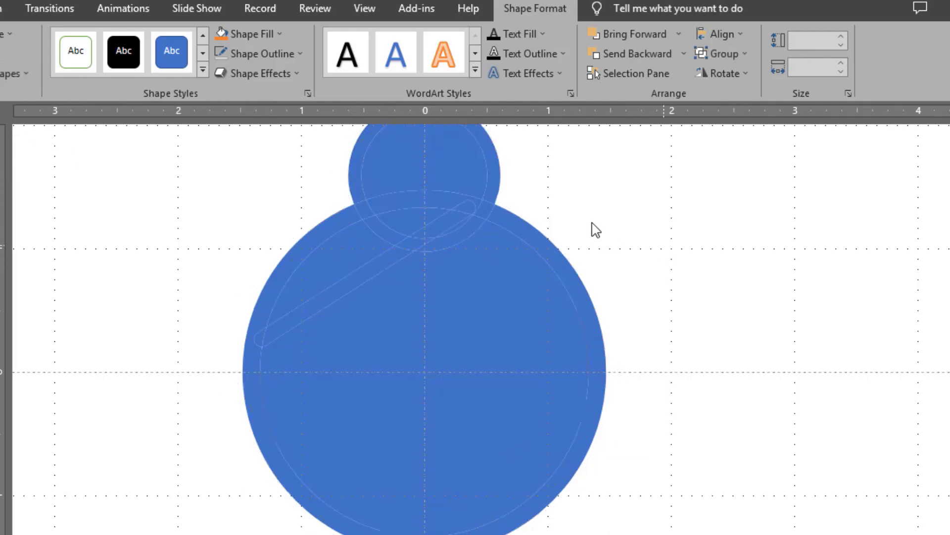
Step: Delete the small-ring fragments and the leftover piece at the top of the ring
click(503, 164)
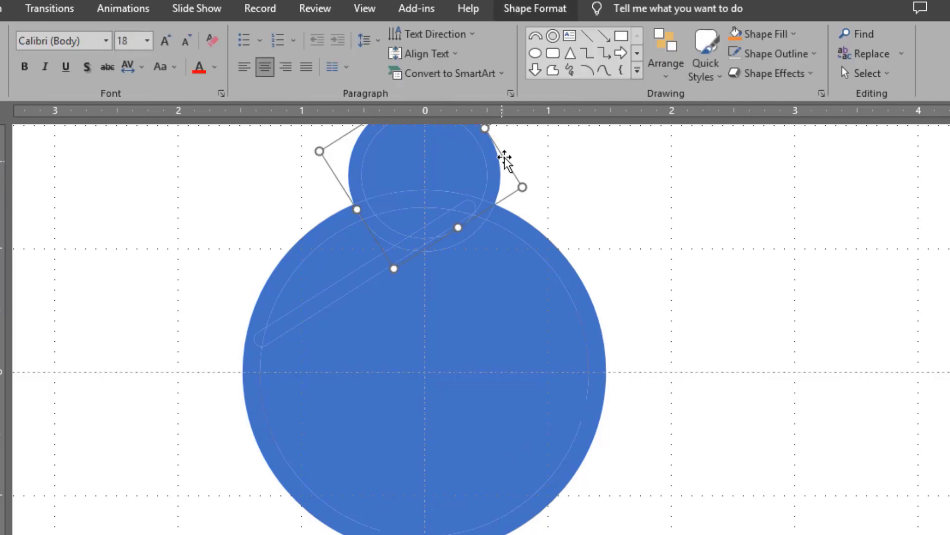
key(Delete)
click(435, 180)
key(Delete)
click(492, 159)
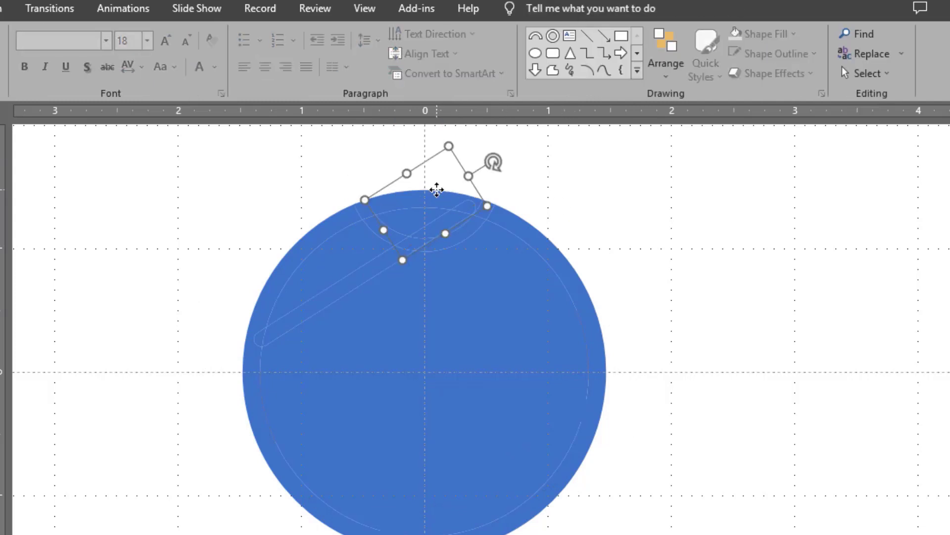
key(Delete)
Step: Remove the notch slivers and the solid blue fill pieces to clean up the rounded notch
click(448, 218)
key(Delete)
click(466, 205)
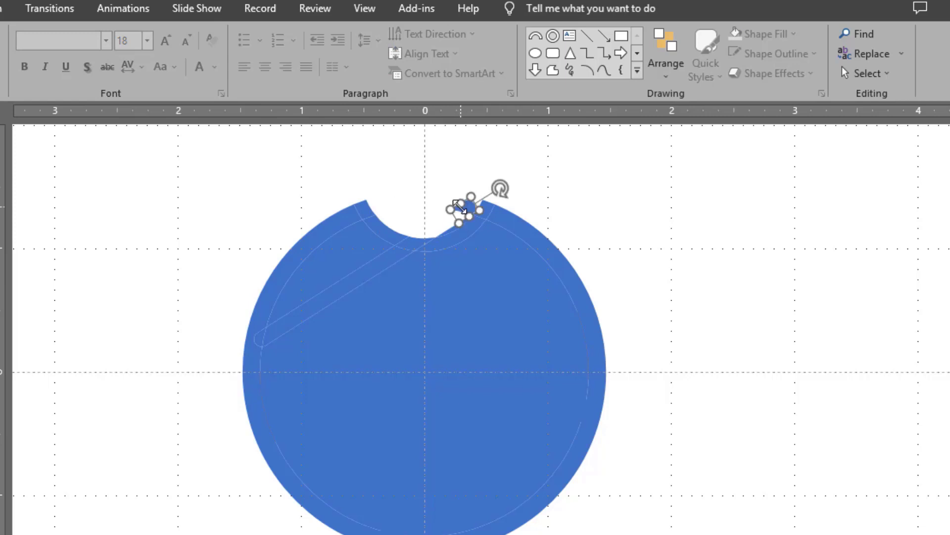
key(Delete)
key(Delete)
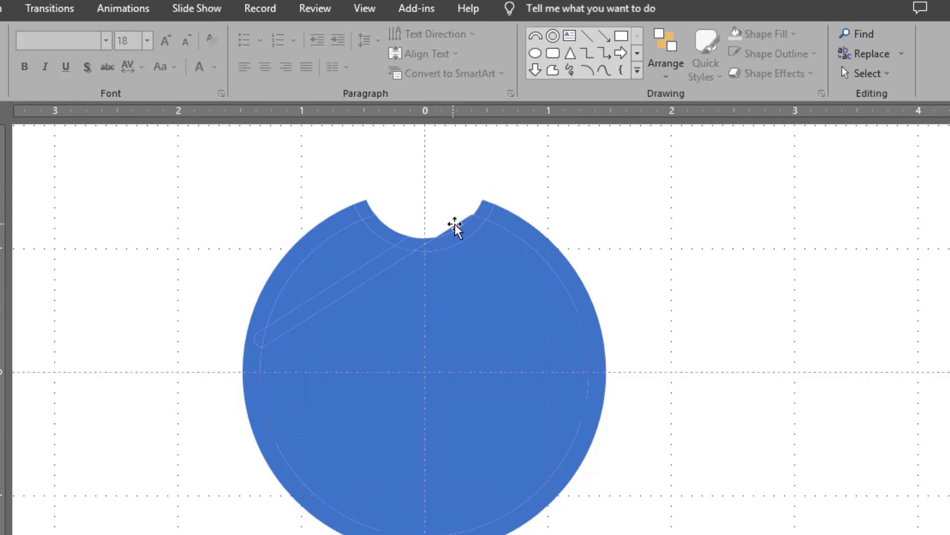
click(455, 225)
key(Delete)
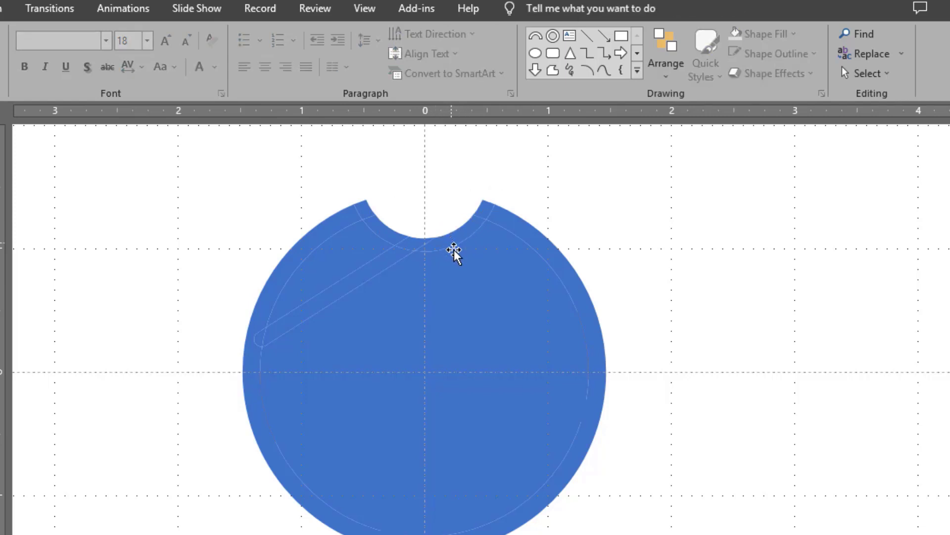
click(465, 272)
key(Delete)
click(330, 262)
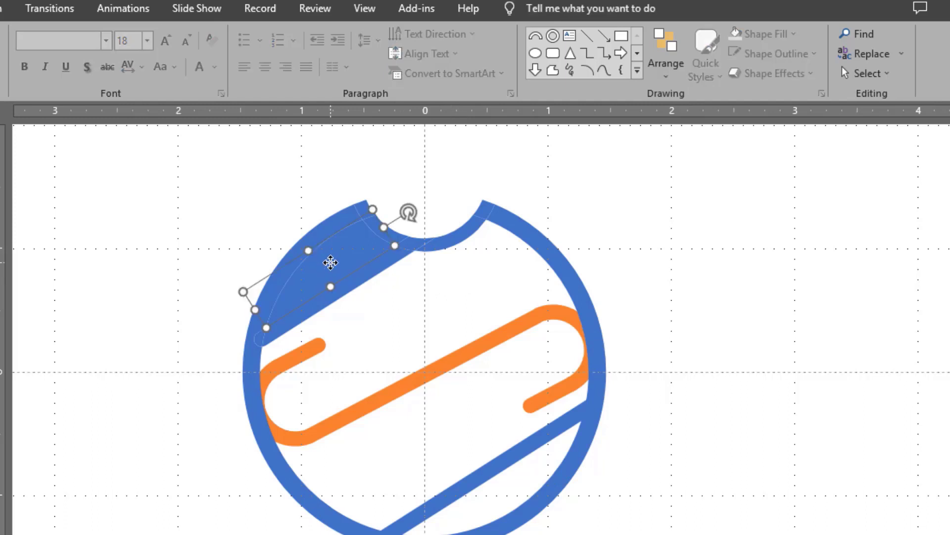
key(Delete)
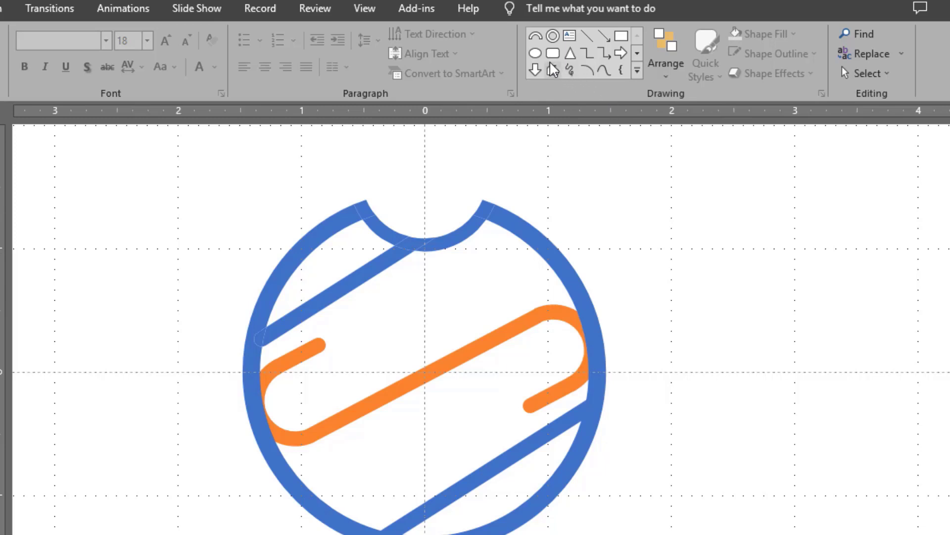
Step: Duplicate the upper diagonal bar and place the copy across the circle's lower left
click(374, 292)
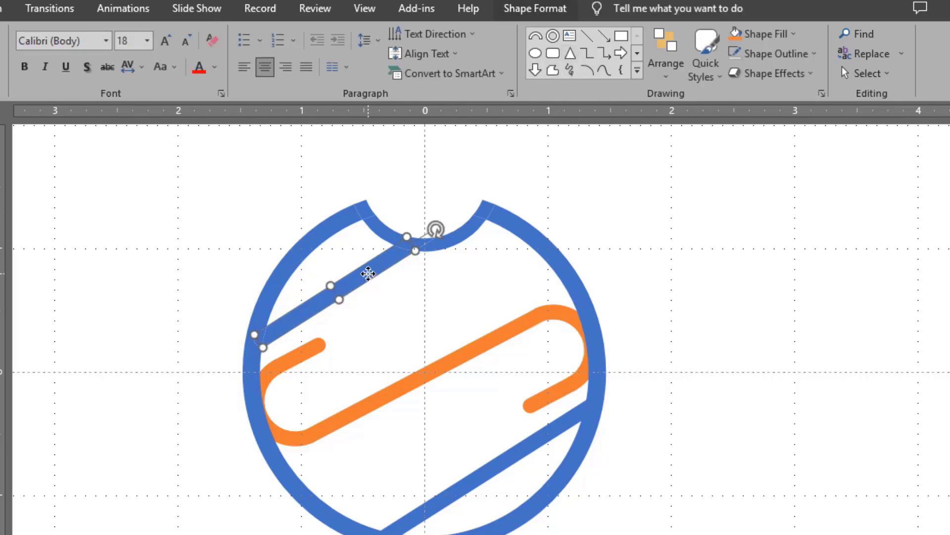
key(ctrl+d)
mouse_move(371, 301)
mouse_down()
mouse_move(266, 361)
mouse_move(233, 343)
mouse_move(192, 372)
mouse_up()
scroll(265, 361, down, 2)
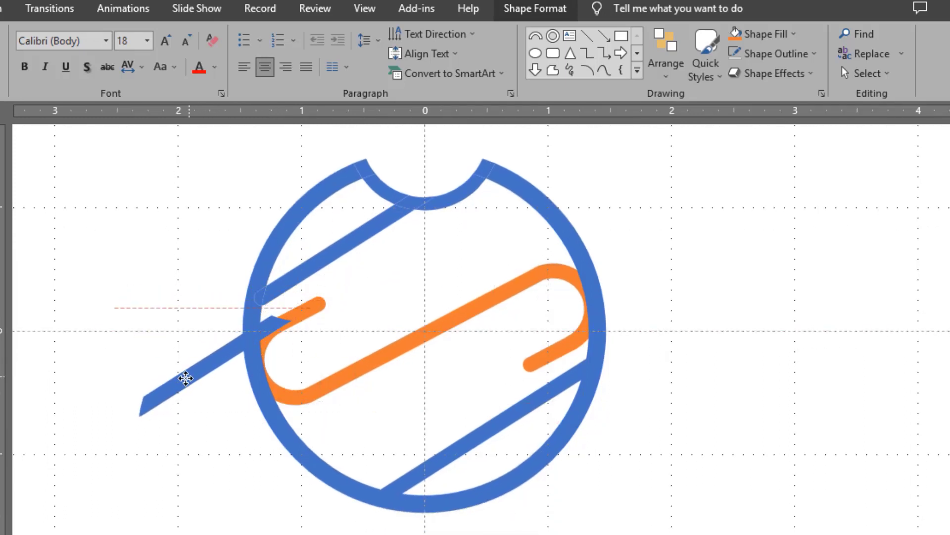
drag(192, 372, 187, 376)
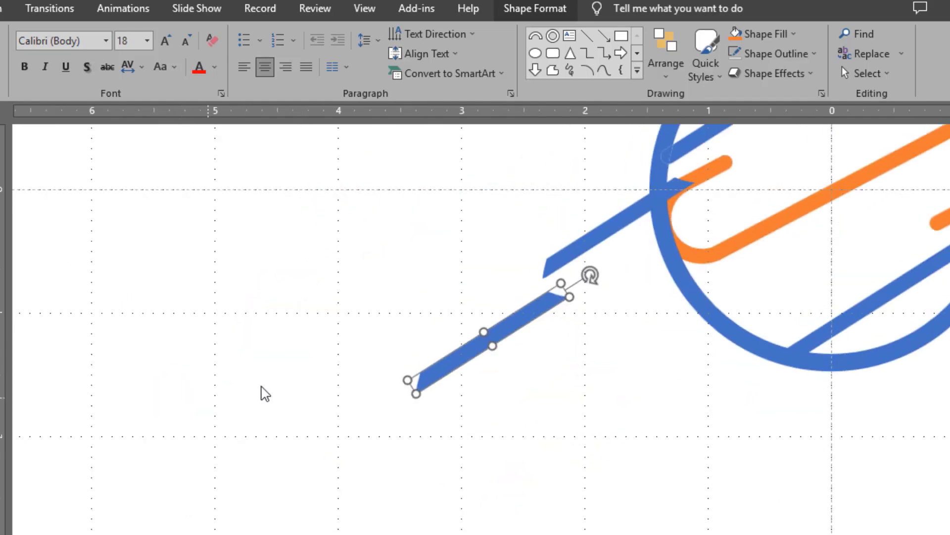
drag(530, 340, 749, 367)
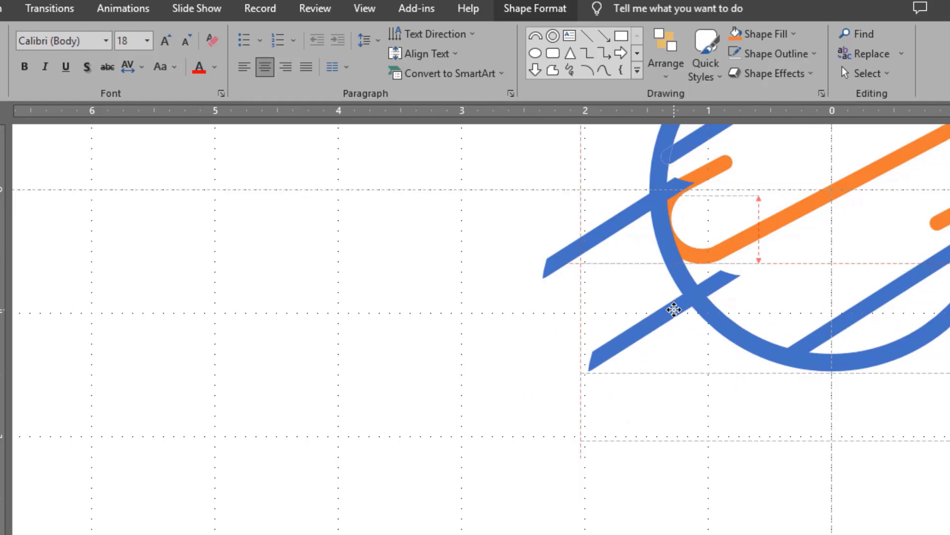
drag(749, 367, 675, 319)
scroll(675, 320, down, 5)
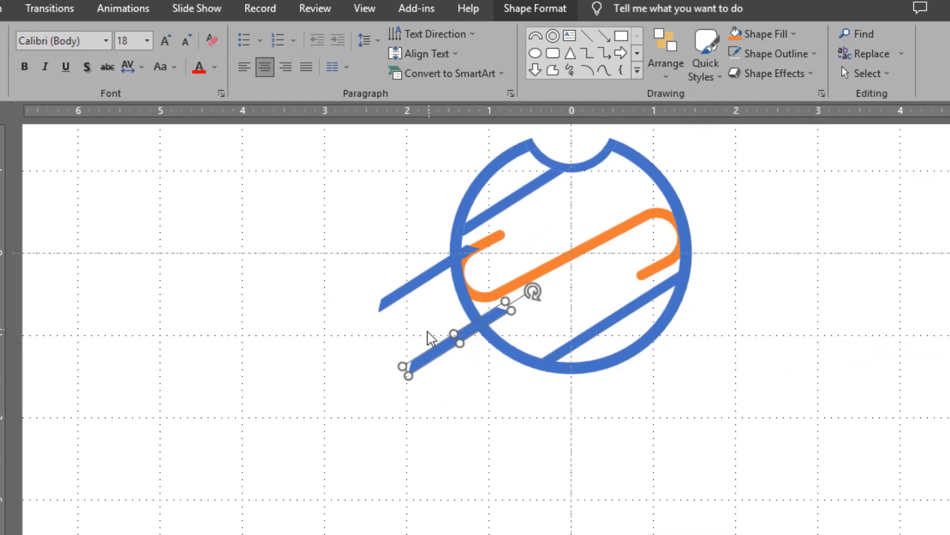
click(767, 330)
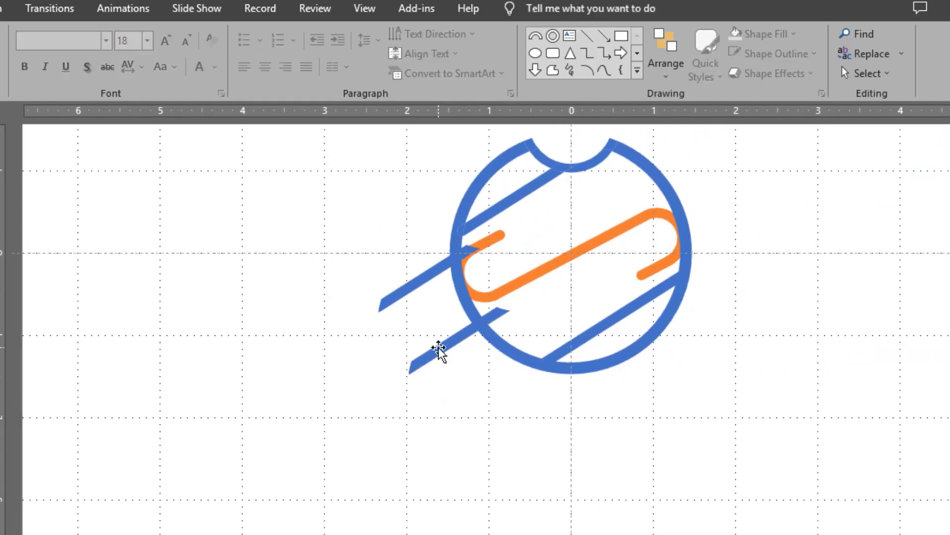
Step: Copy another blue bar and position it across the ring's right edge
drag(438, 350, 482, 350)
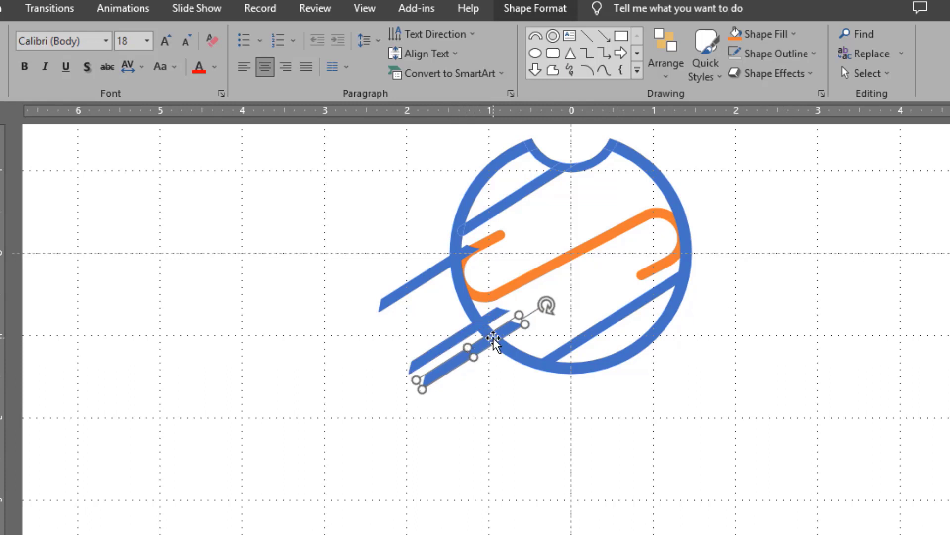
mouse_move(482, 350)
mouse_down()
mouse_move(723, 160)
mouse_move(722, 150)
mouse_up()
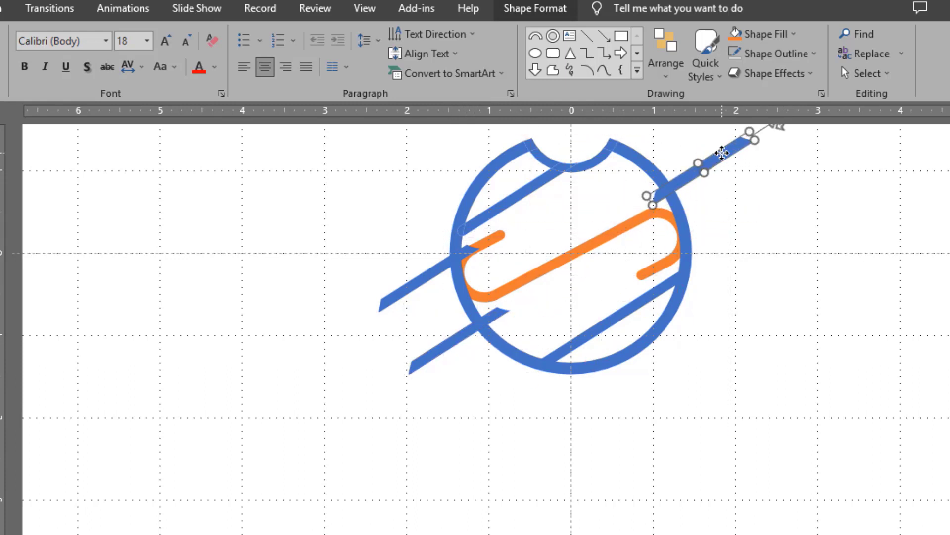
scroll(723, 169, up, 3)
scroll(723, 168, right, 3)
mouse_move(734, 215)
mouse_down()
mouse_move(500, 460)
mouse_move(507, 451)
mouse_up()
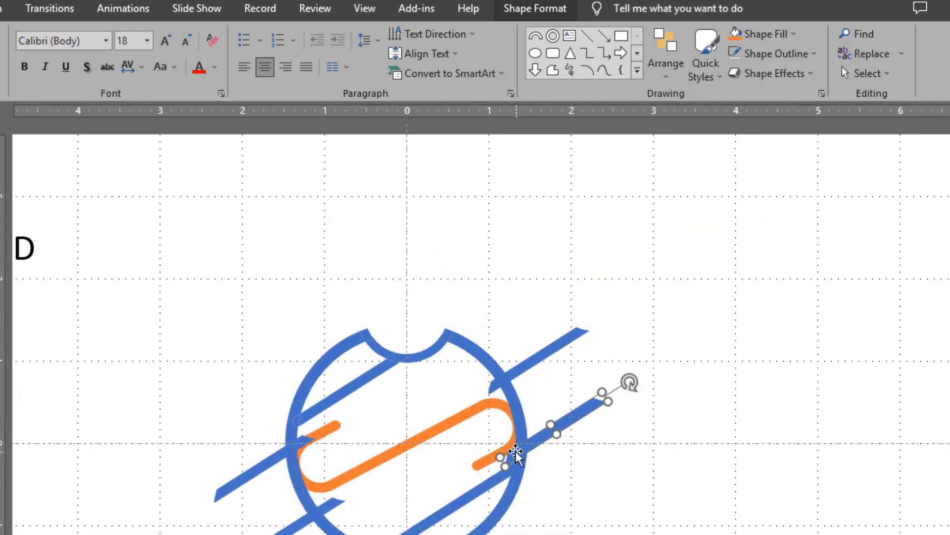
scroll(558, 470, up, 5)
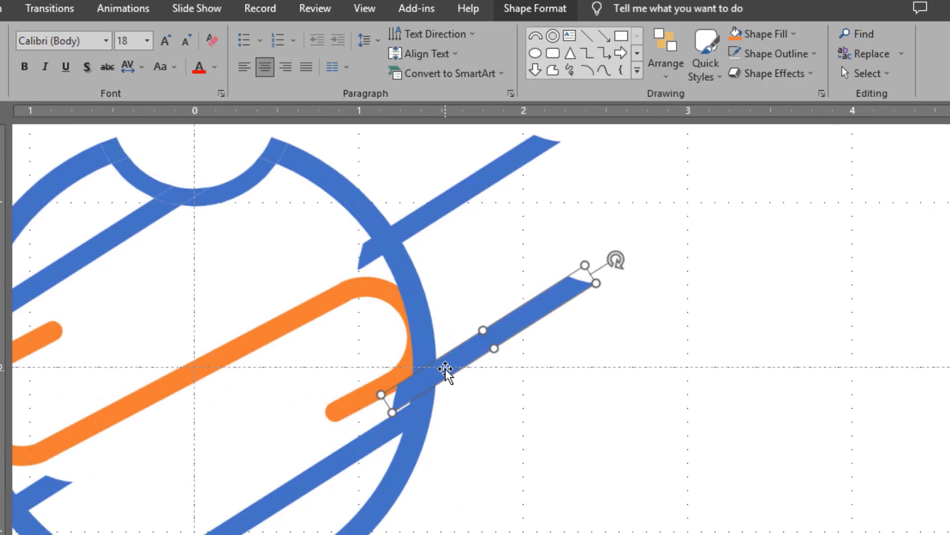
drag(445, 371, 456, 357)
ctrl+scroll(500, 397, down, 3)
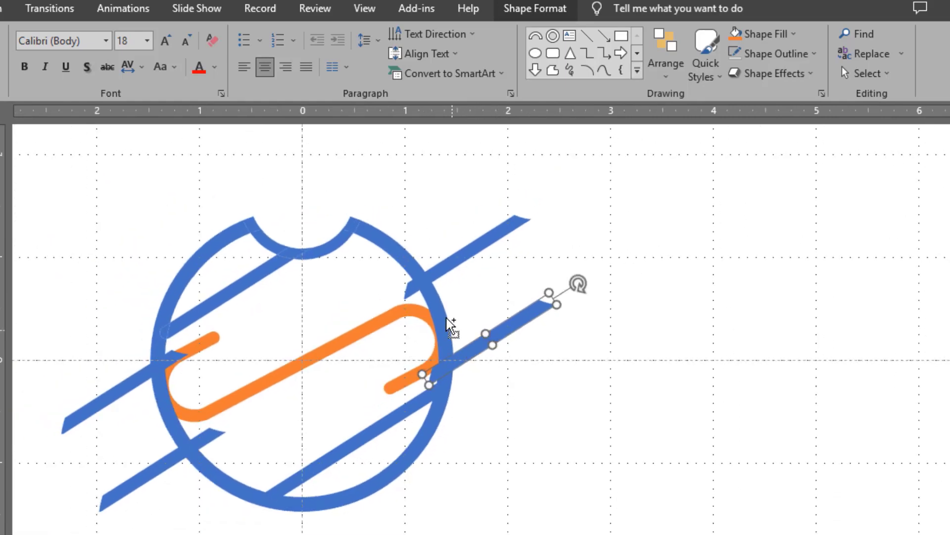
Step: Select the upper-right, upper-left and lower-left blue bars together with the ring
shift+click(456, 270)
shift+click(148, 375)
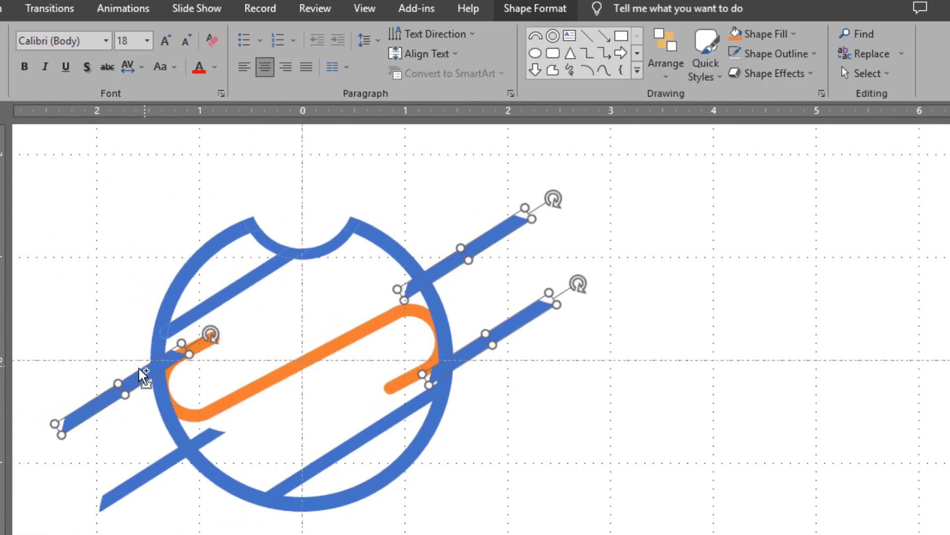
shift+click(157, 472)
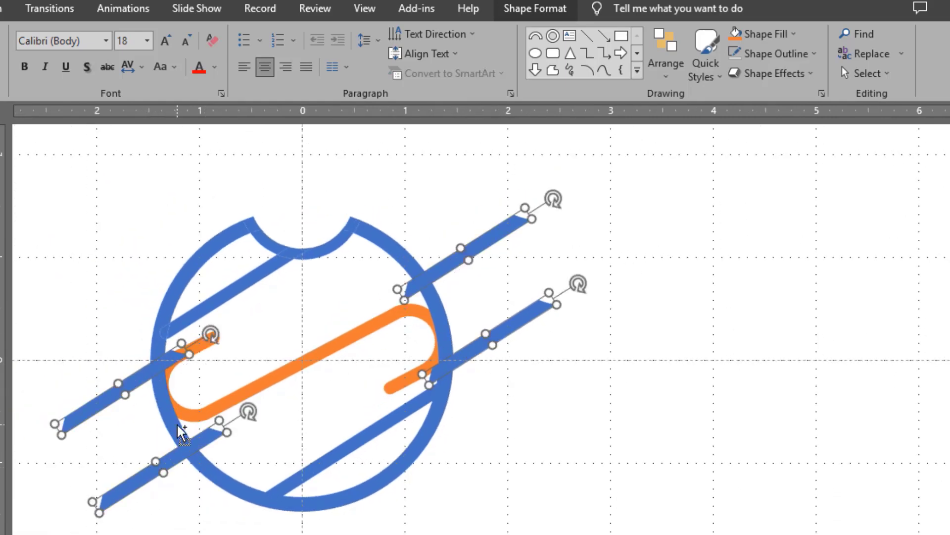
shift+click(184, 436)
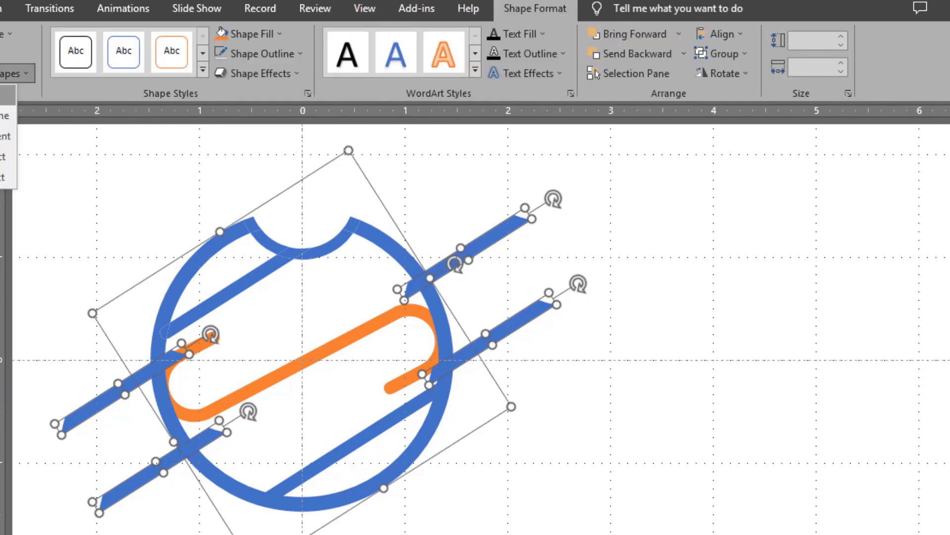
Step: Fragment the ring and bars, then move a small leftover piece off the ring's right edge
key(Escape)
key(ctrl+a)
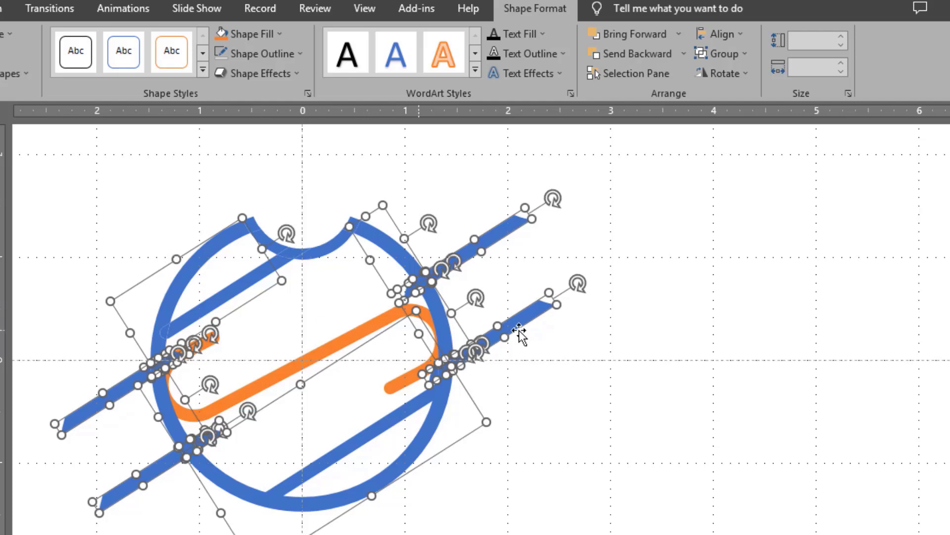
click(663, 339)
mouse_move(487, 337)
mouse_down()
mouse_move(465, 260)
mouse_move(423, 281)
mouse_up()
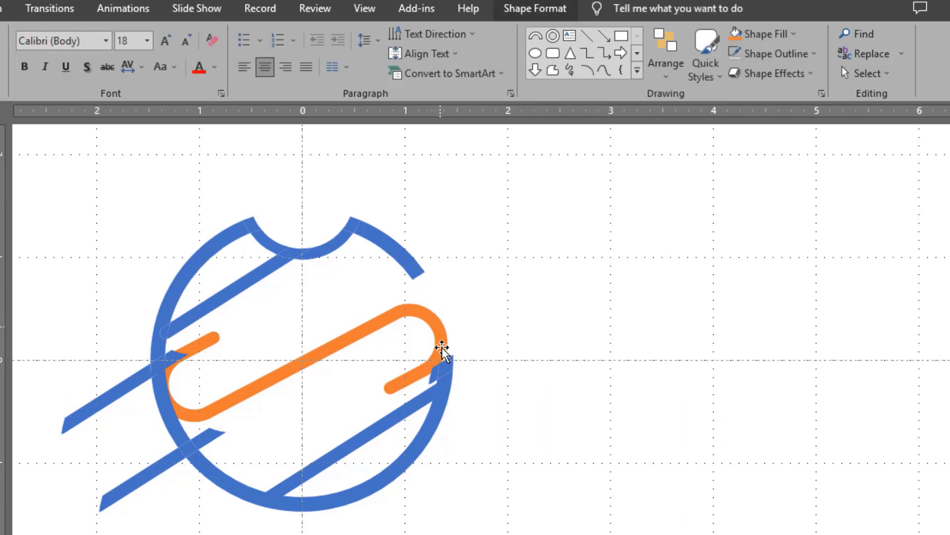
drag(423, 281, 437, 373)
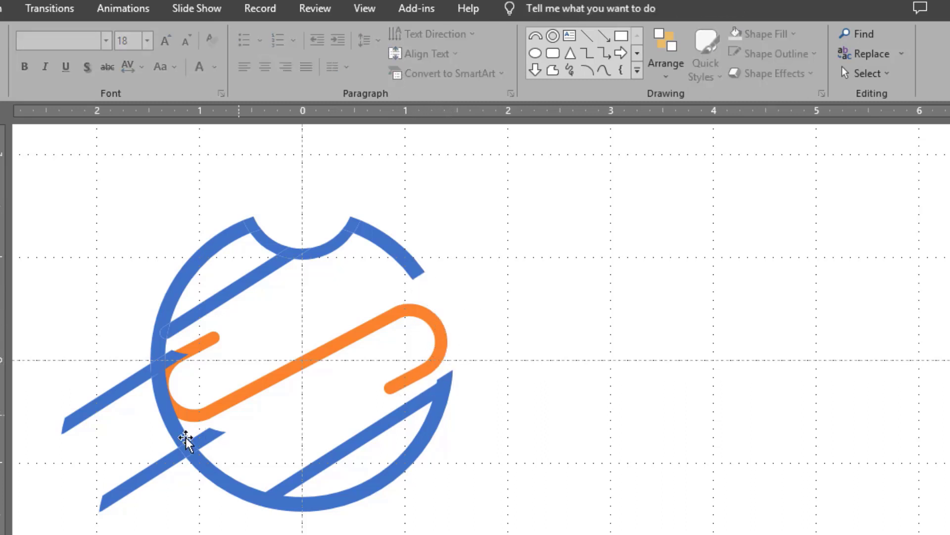
Step: Delete the bar stub outside the ring's lower left, undoing an accidental arc deletion
click(171, 458)
key(Delete)
click(197, 451)
key(Delete)
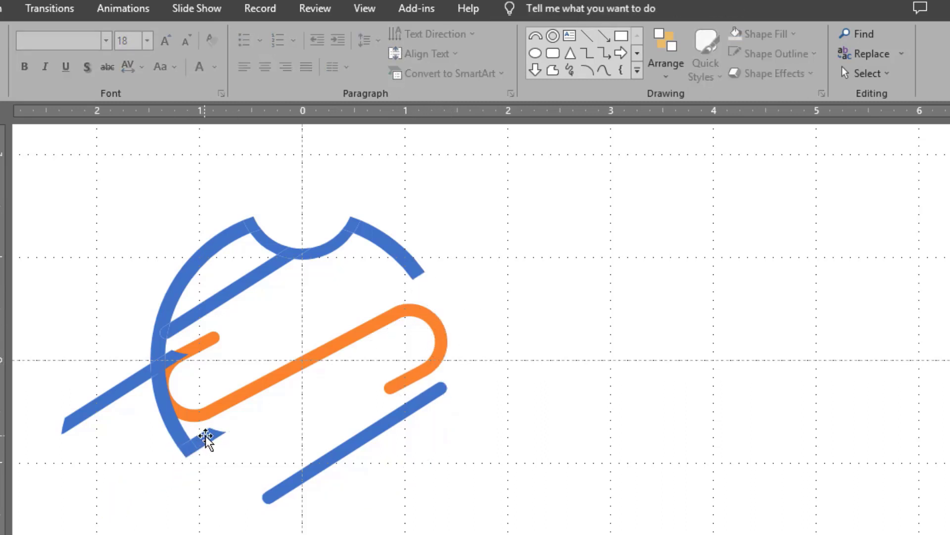
key(ctrl+z)
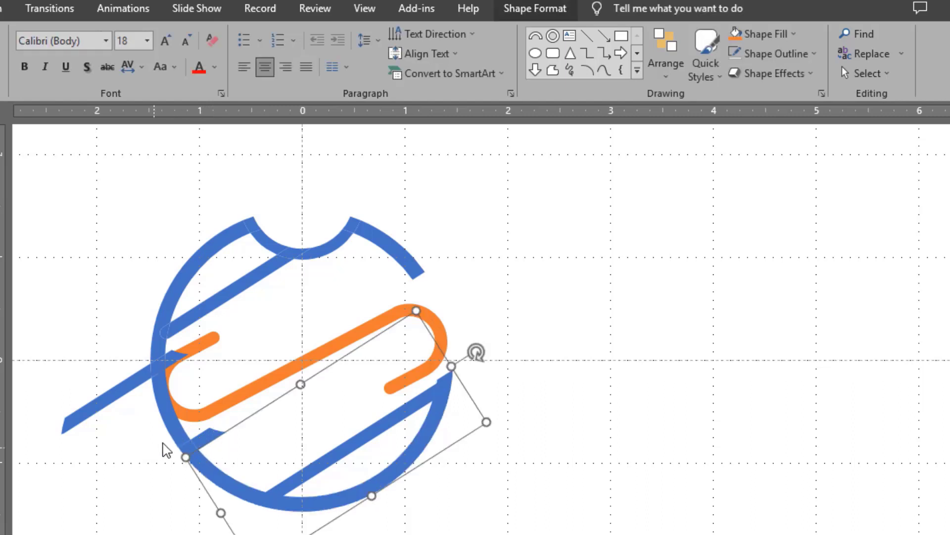
Step: Trim away the lower-left bar segment, the long left bar end and the small triangle fragment
click(184, 447)
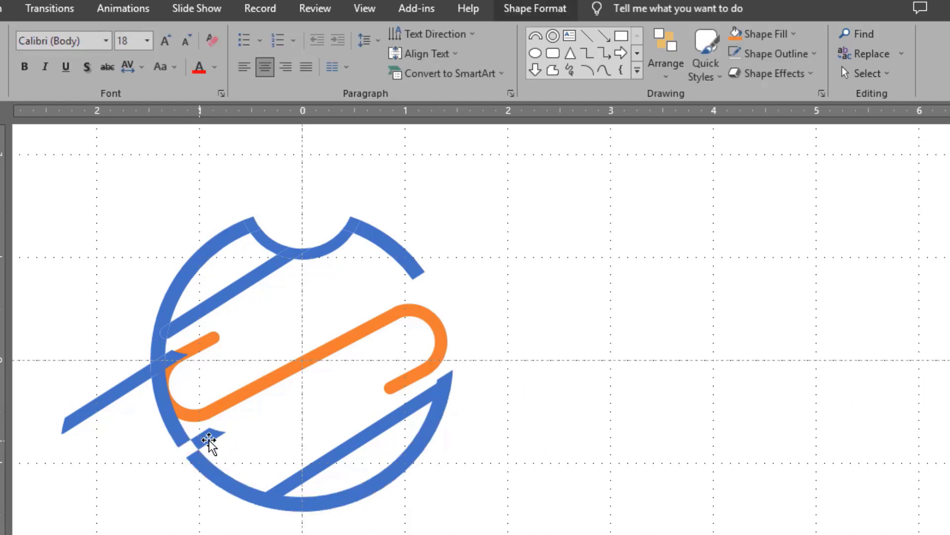
click(173, 431)
key(Delete)
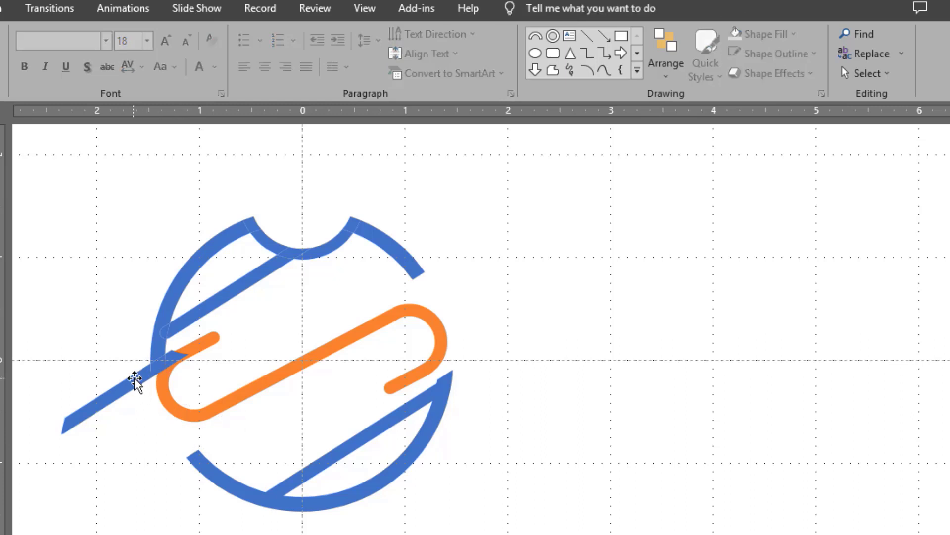
click(141, 378)
key(Delete)
click(167, 361)
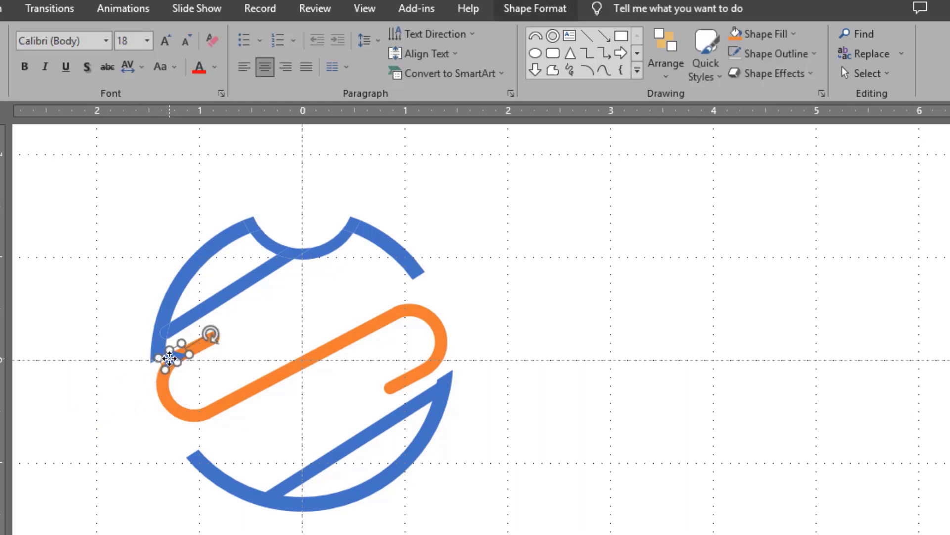
key(Delete)
click(432, 361)
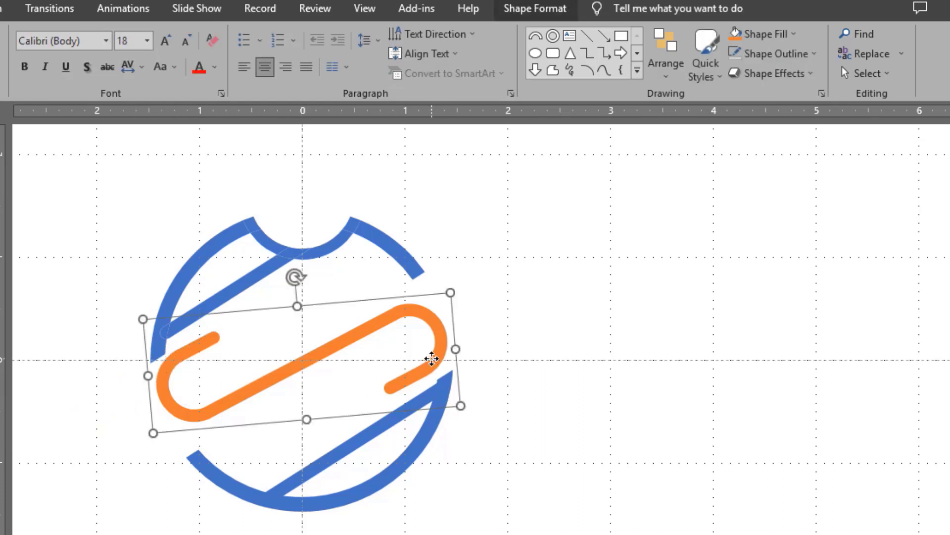
click(576, 379)
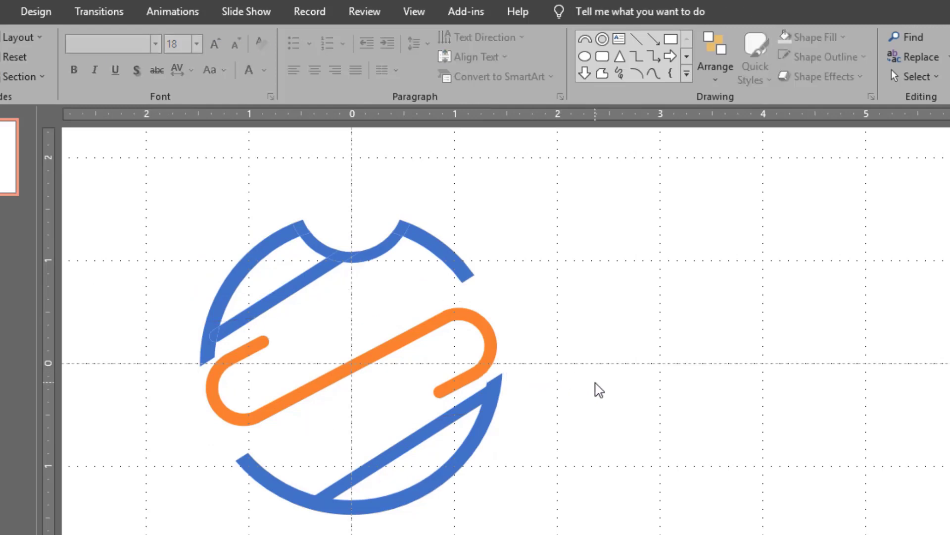
Step: Group all the logo pieces into one object and fill it solid red
scroll(432, 264, down, 5)
drag(380, 209, 721, 525)
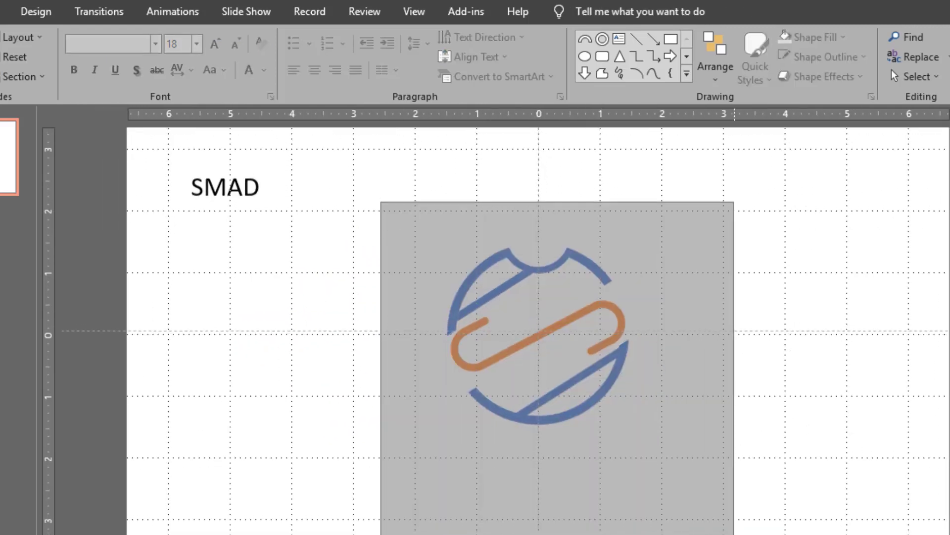
key(ctrl+g)
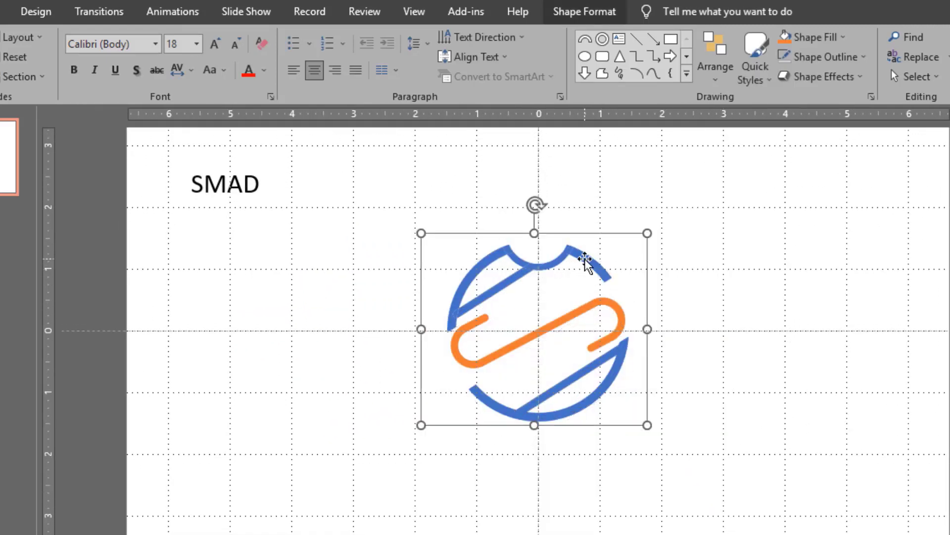
scroll(589, 262, up, 2)
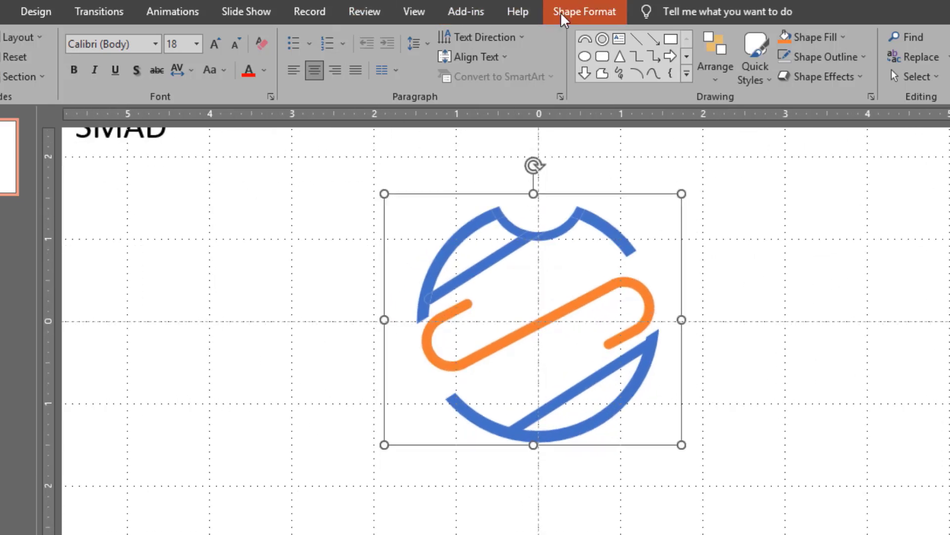
click(329, 37)
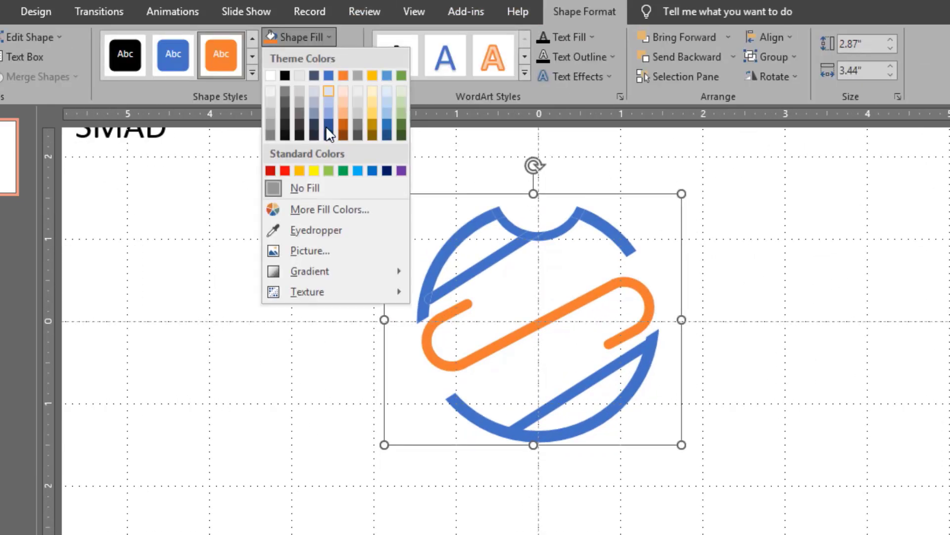
click(285, 170)
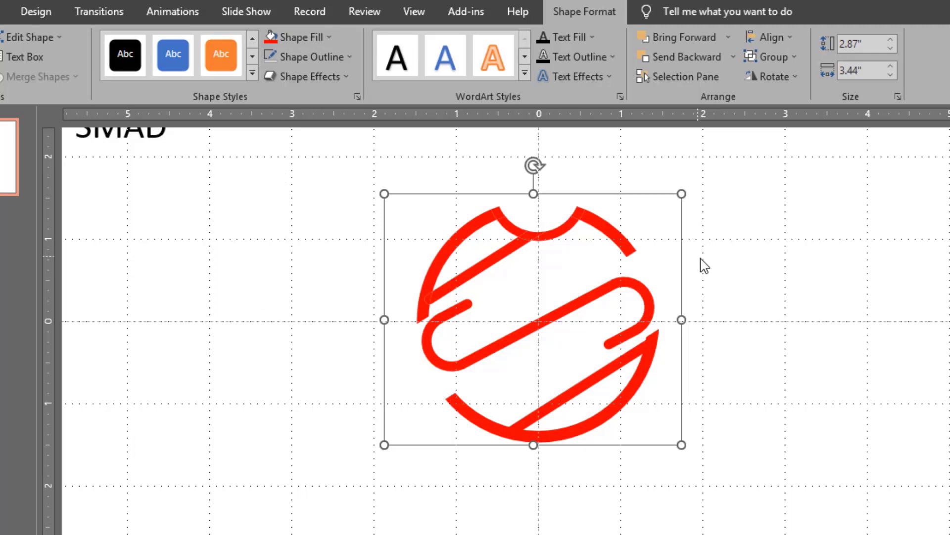
drag(613, 234, 607, 243)
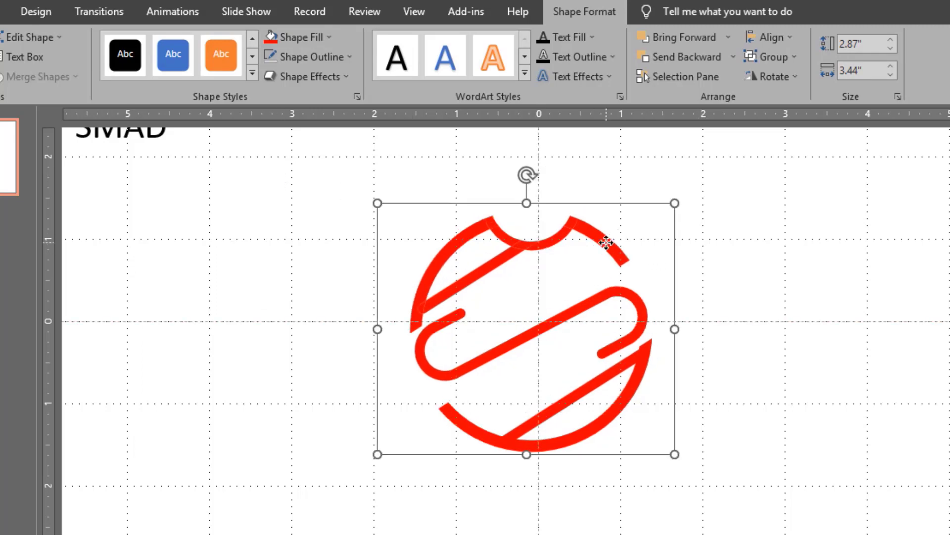
click(414, 265)
Step: Apply a Fly In entrance animation to the red logo
scroll(426, 266, down, 2)
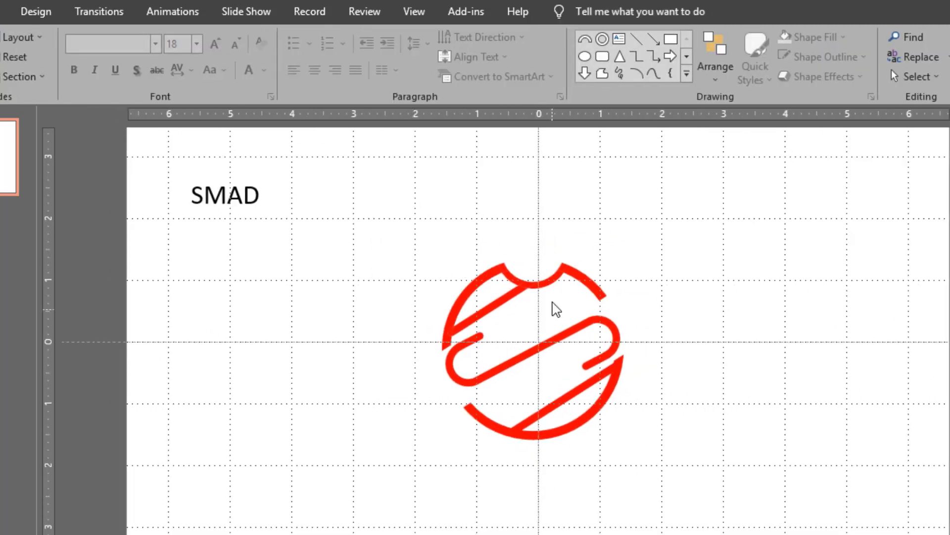
click(549, 280)
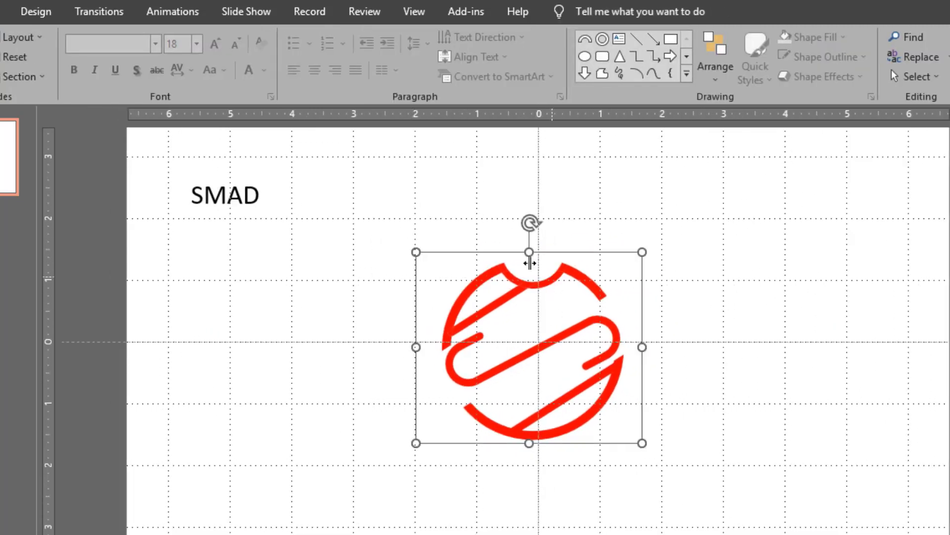
click(192, 18)
click(184, 58)
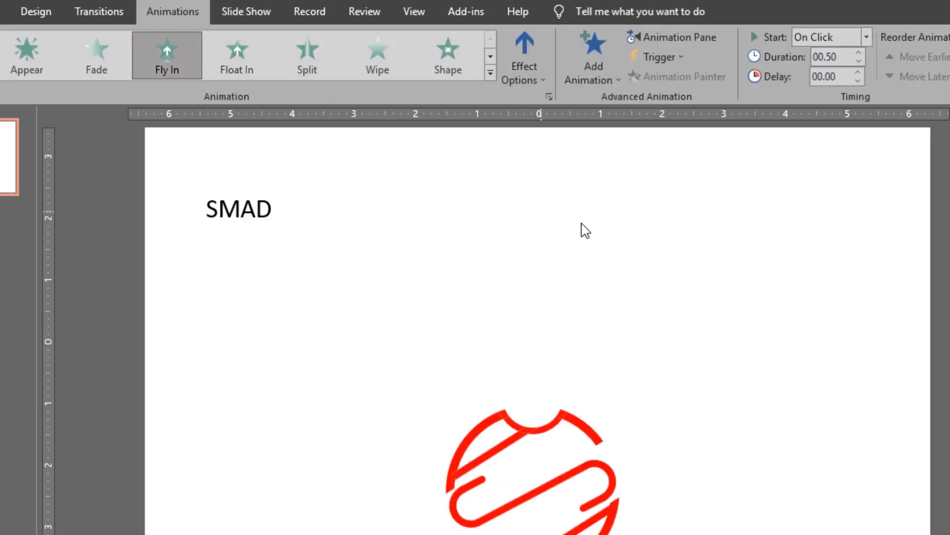
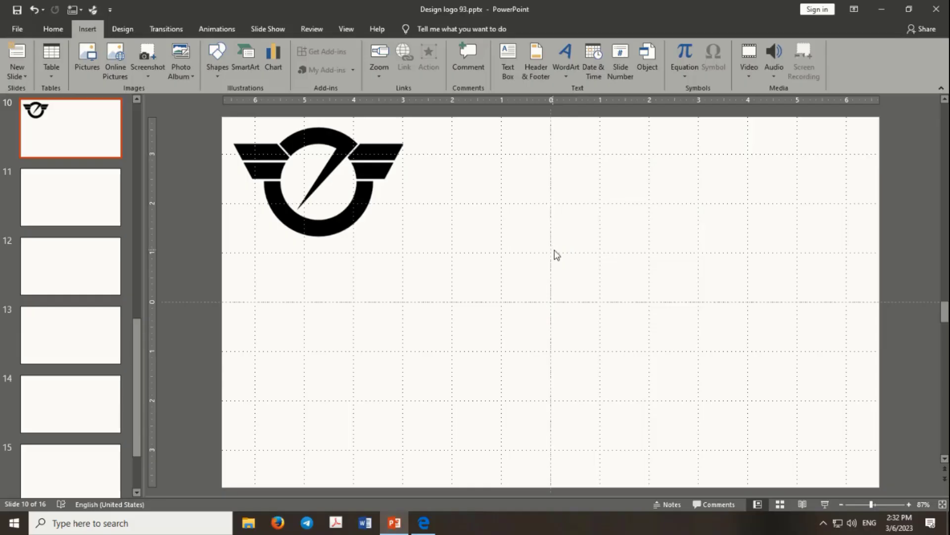
Step: Draw a 3.8" blue donut ring, centre it on the slide and thin its band
click(219, 73)
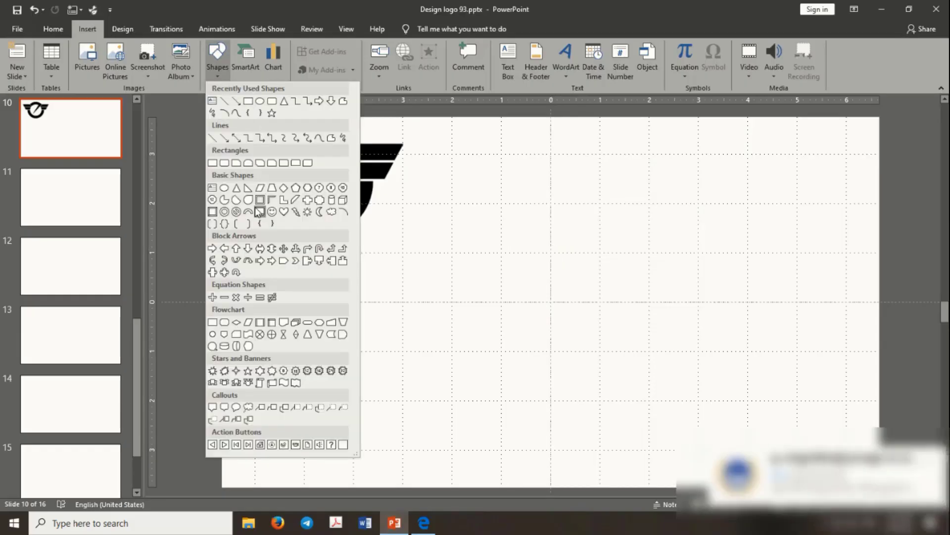
click(225, 212)
mouse_move(407, 197)
mouse_down()
mouse_move(579, 324)
mouse_move(595, 385)
mouse_up()
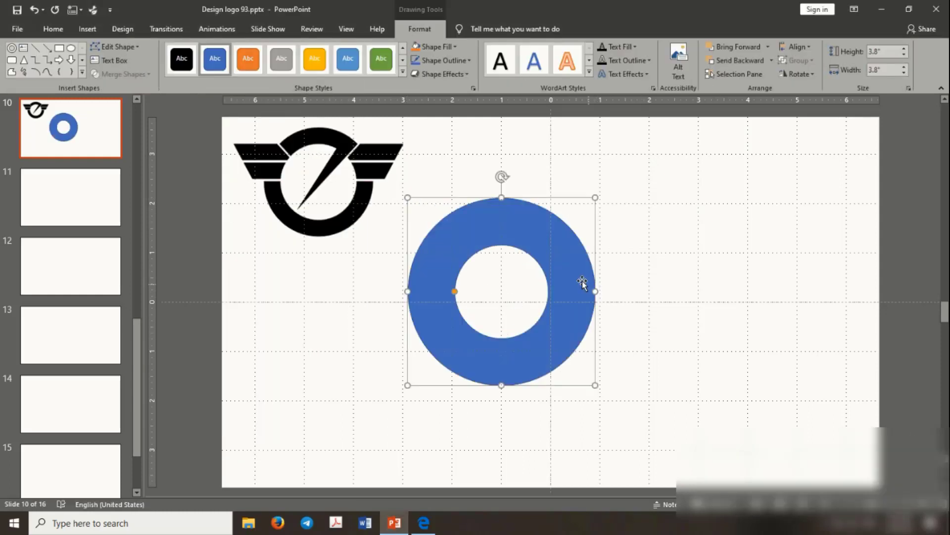
drag(582, 282, 632, 293)
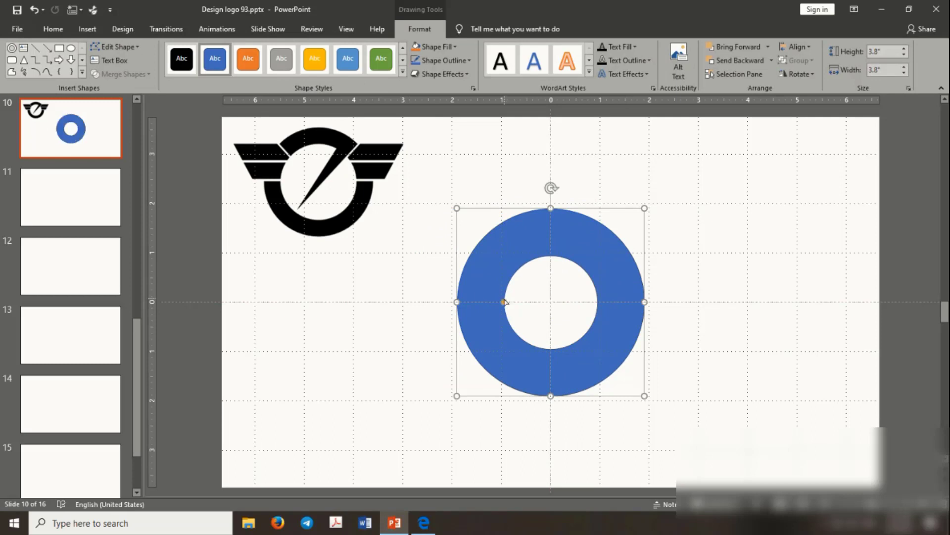
drag(504, 302, 487, 304)
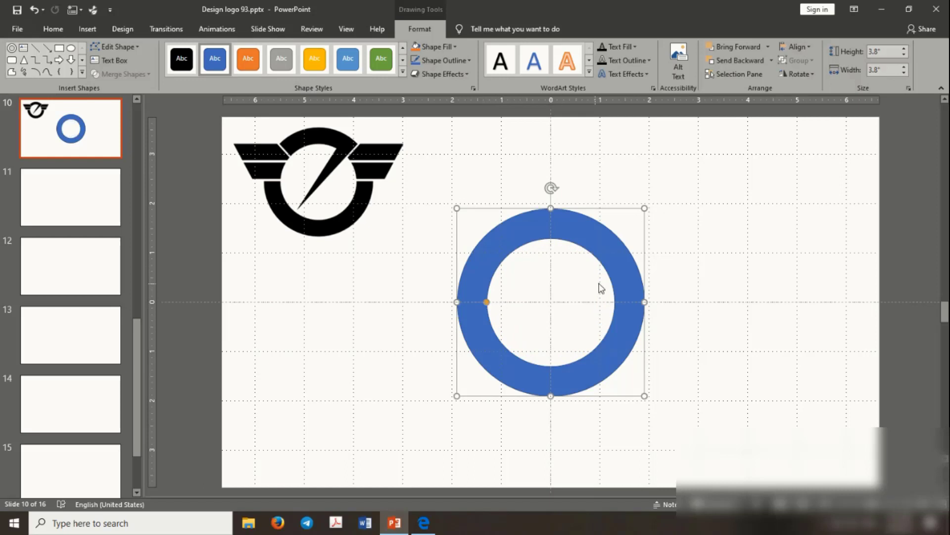
click(737, 254)
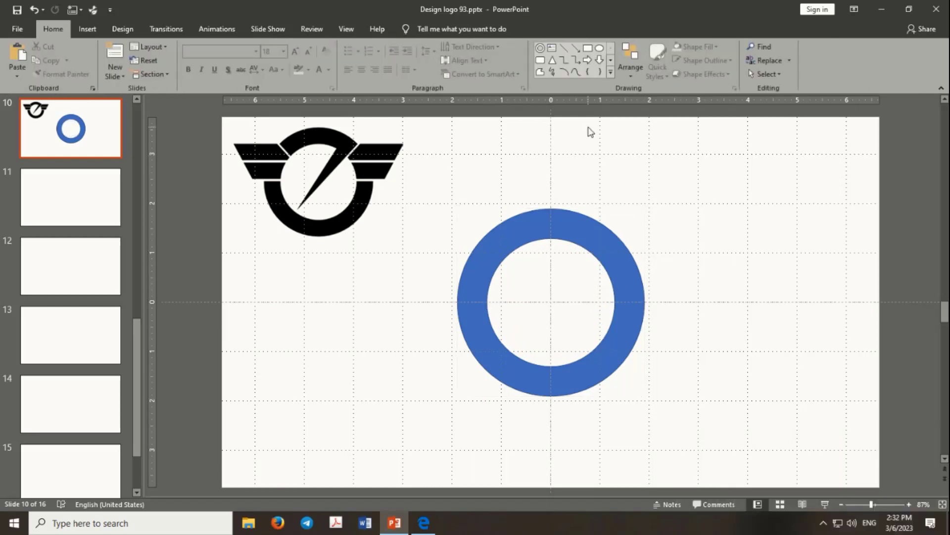
Step: Draw a long thin blue rectangle across the ring and stretch it wider on both sides
click(587, 49)
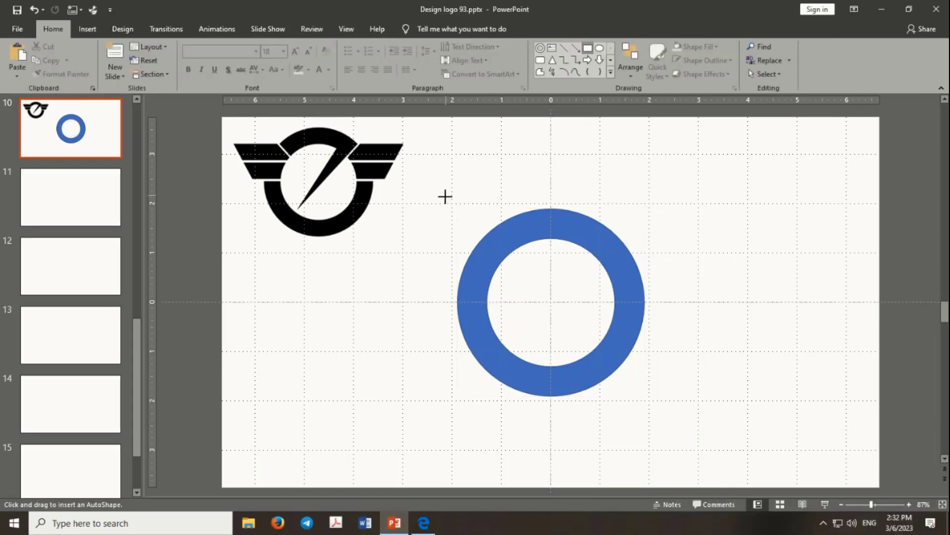
mouse_move(445, 197)
mouse_down()
mouse_move(767, 223)
mouse_move(719, 242)
mouse_move(697, 237)
mouse_up()
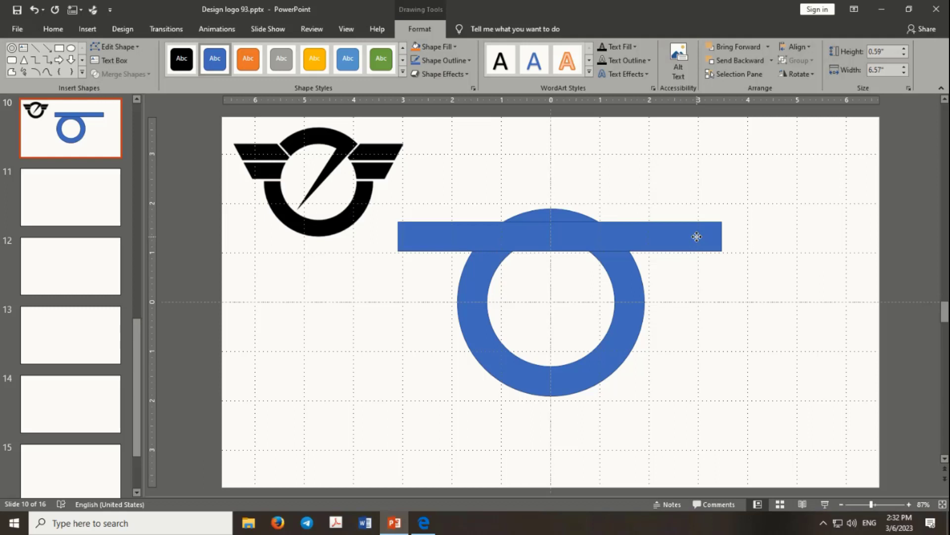
drag(697, 237, 695, 236)
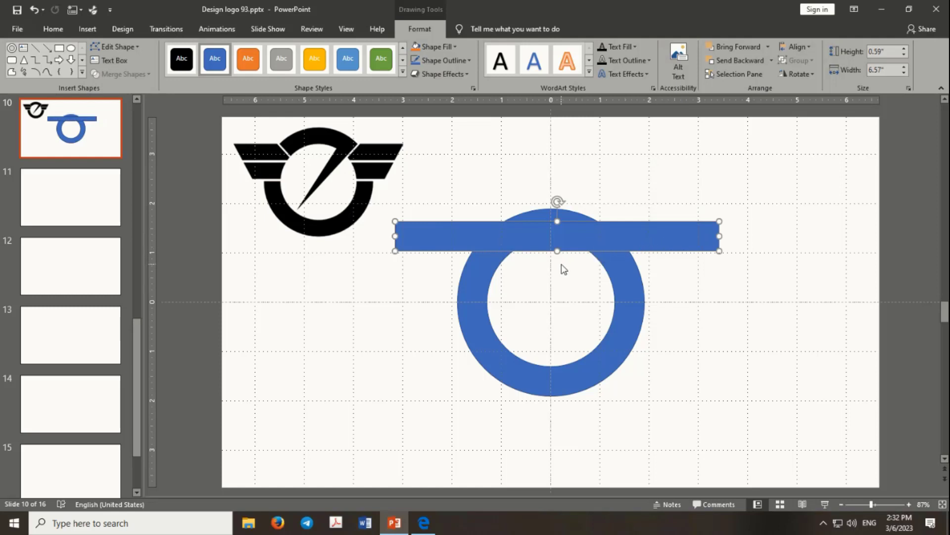
drag(395, 237, 346, 239)
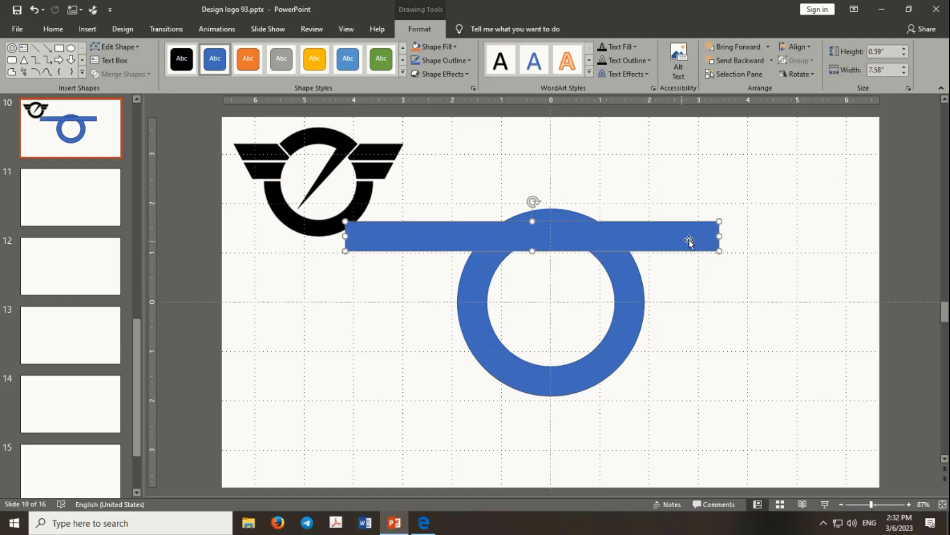
mouse_move(722, 234)
mouse_down()
mouse_move(785, 234)
mouse_move(757, 236)
mouse_up()
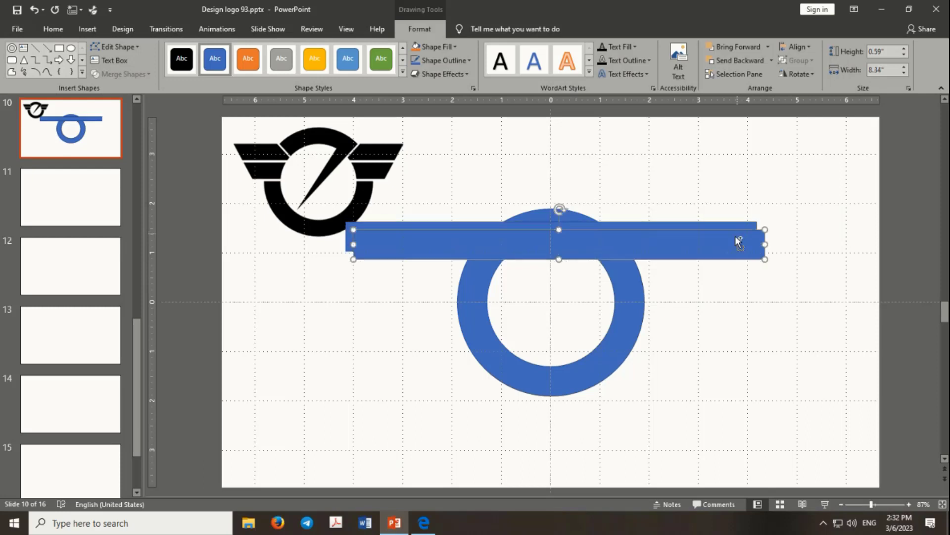
Step: Duplicate the 8.34" by 0.59" bar just below the first, undoing the accidental move
drag(714, 239, 718, 271)
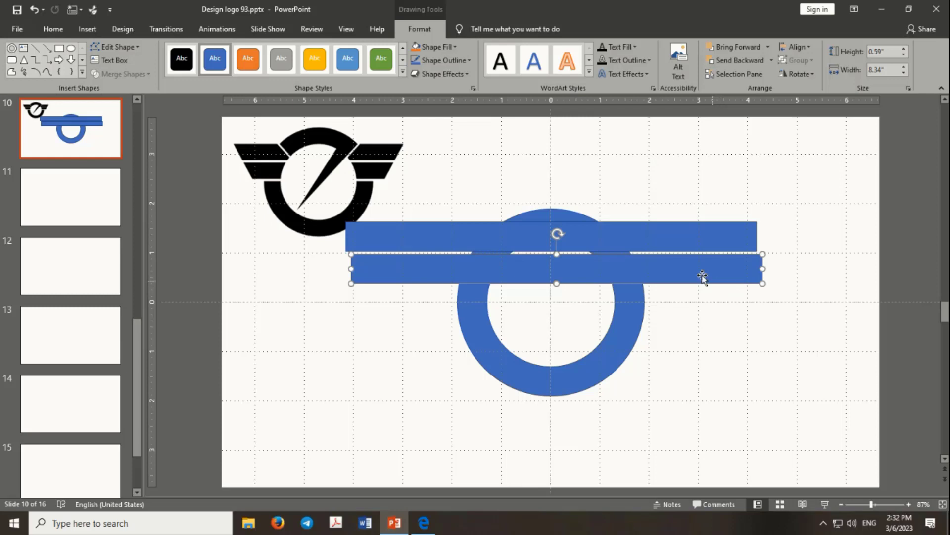
click(629, 211)
click(607, 232)
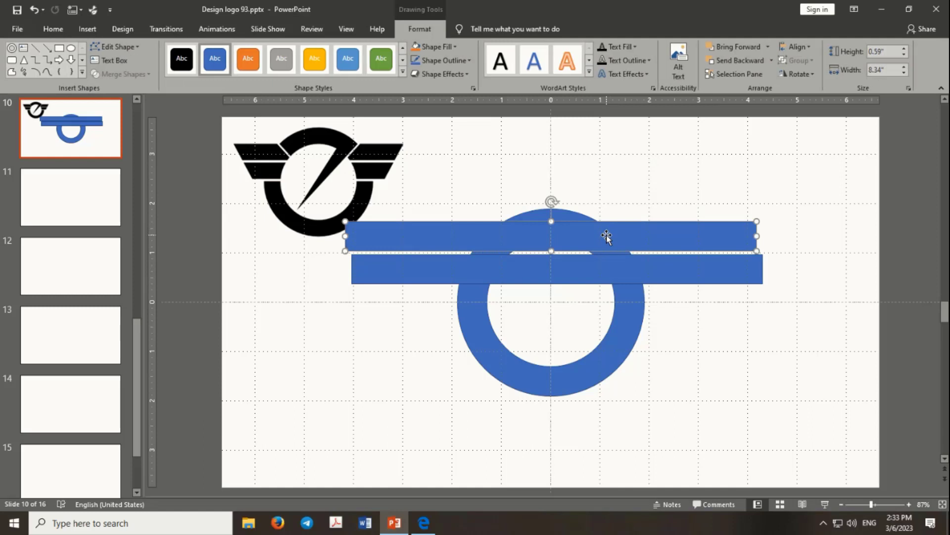
drag(607, 233, 606, 170)
click(586, 294)
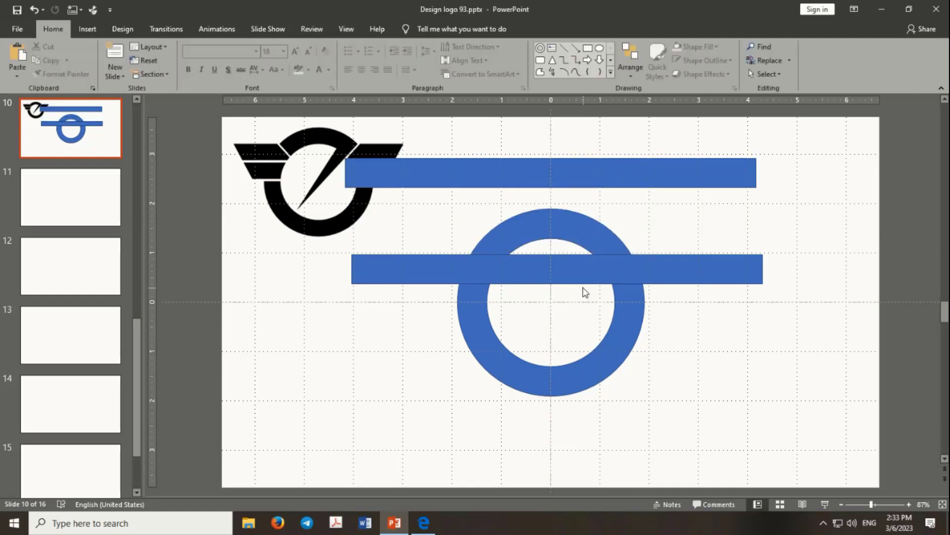
click(577, 270)
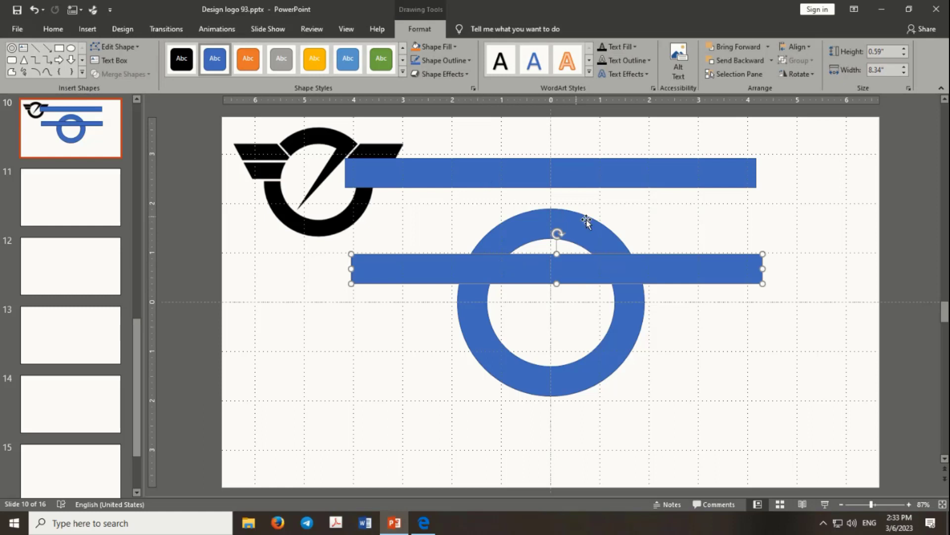
text(z)
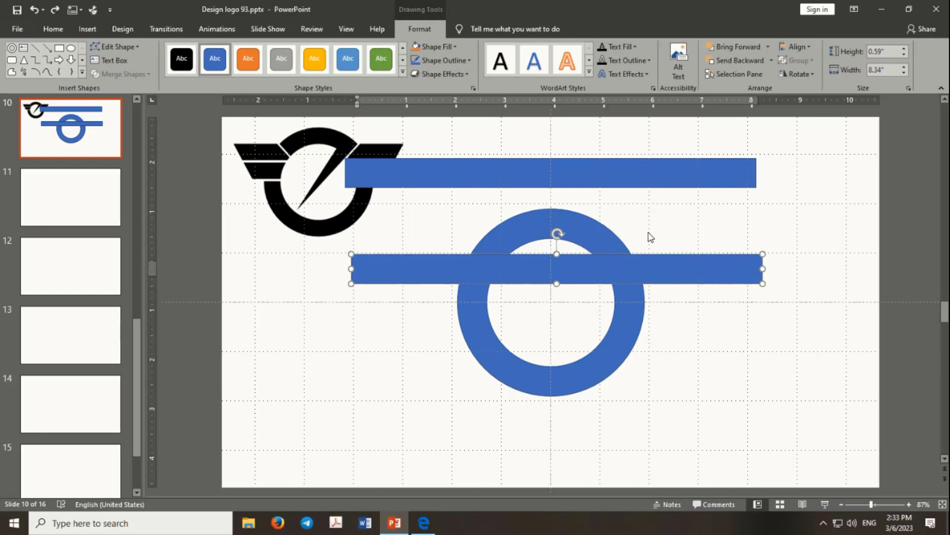
key(ctrl+z)
click(685, 185)
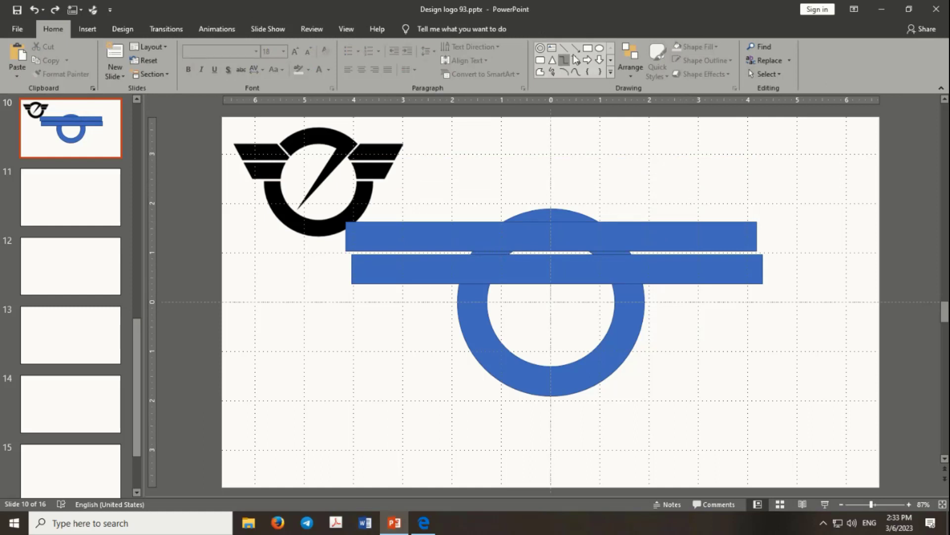
Step: Draw an isosceles triangle over the ring, flip it point-down and narrow its sides
click(554, 59)
drag(505, 143, 910, 317)
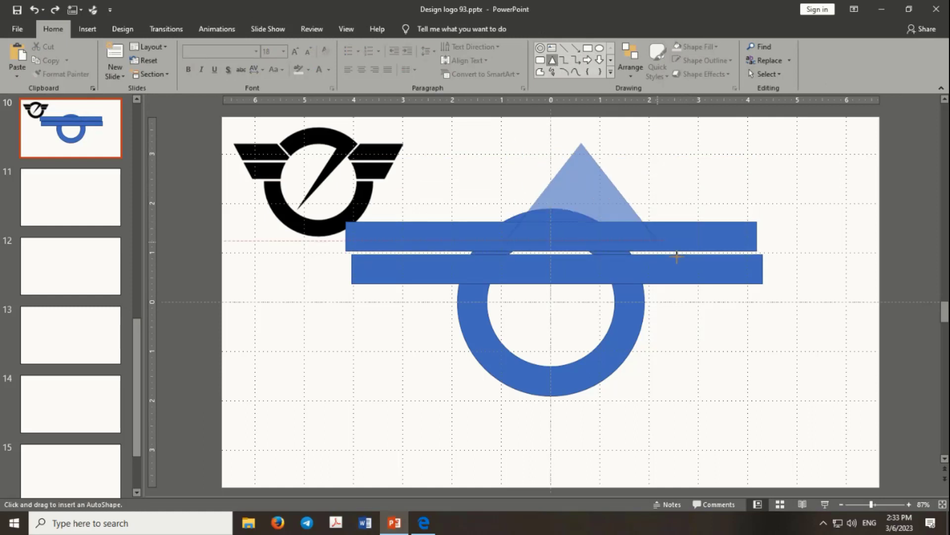
mouse_move(824, 287)
mouse_down()
mouse_move(660, 364)
mouse_move(668, 362)
mouse_up()
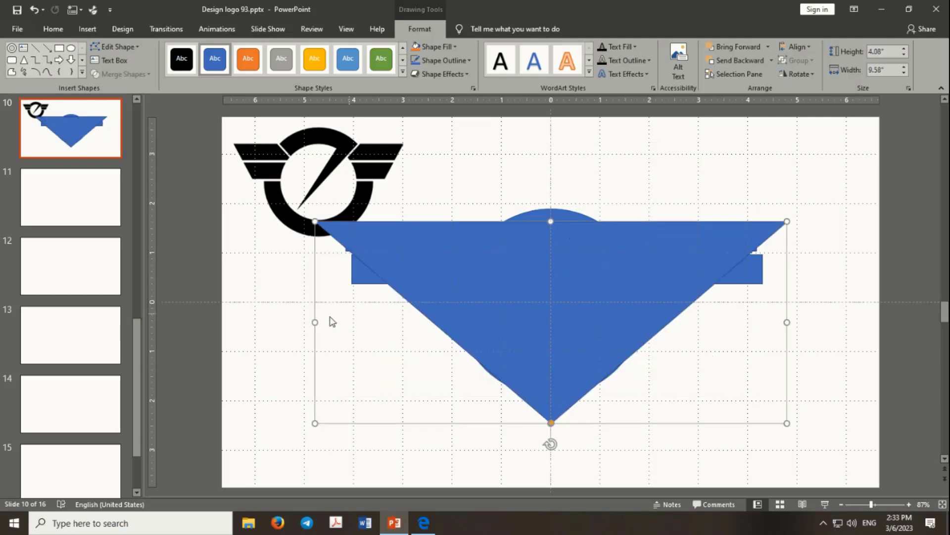
drag(315, 322, 352, 322)
drag(569, 220, 568, 208)
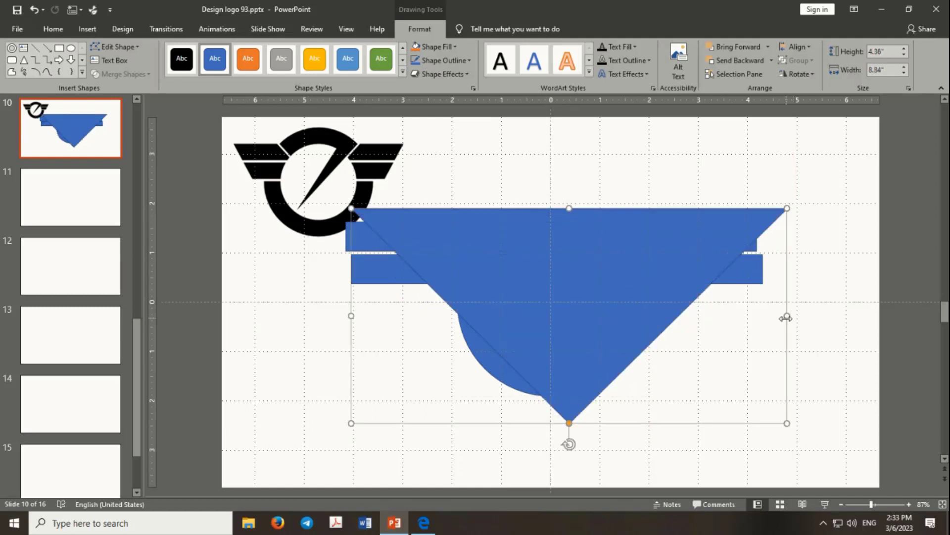
drag(783, 316, 750, 317)
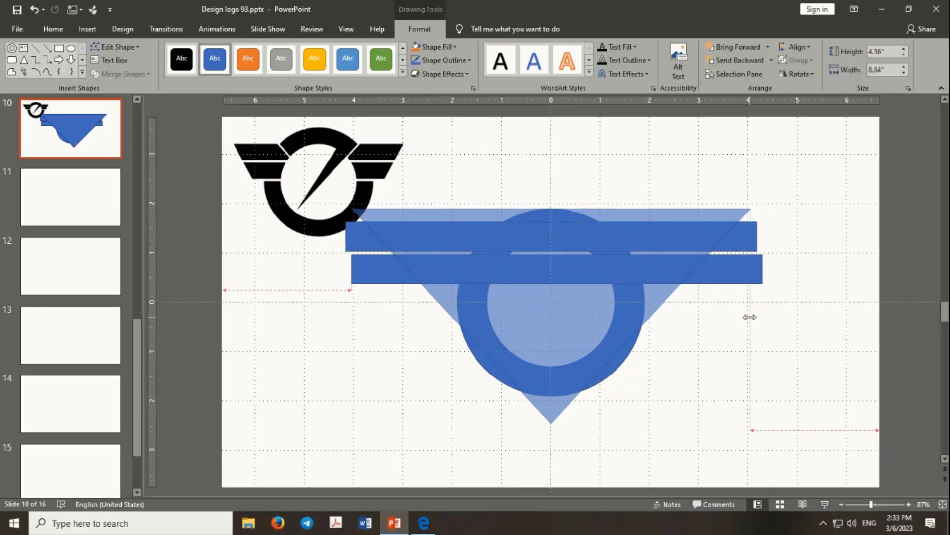
drag(750, 316, 750, 317)
click(791, 294)
Step: Resize the triangle to 4.72" by 8.69" and line its top edge up with the upper bar
click(616, 289)
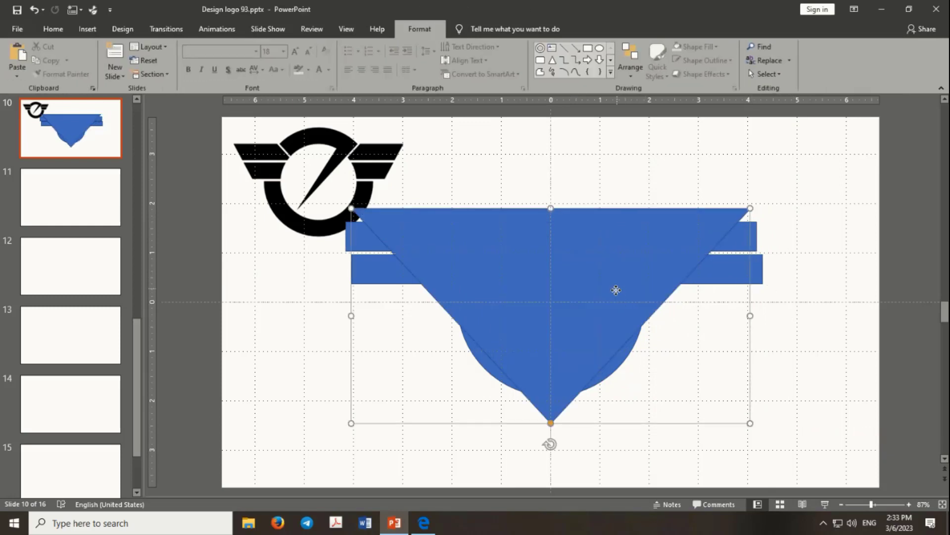
drag(616, 289, 618, 300)
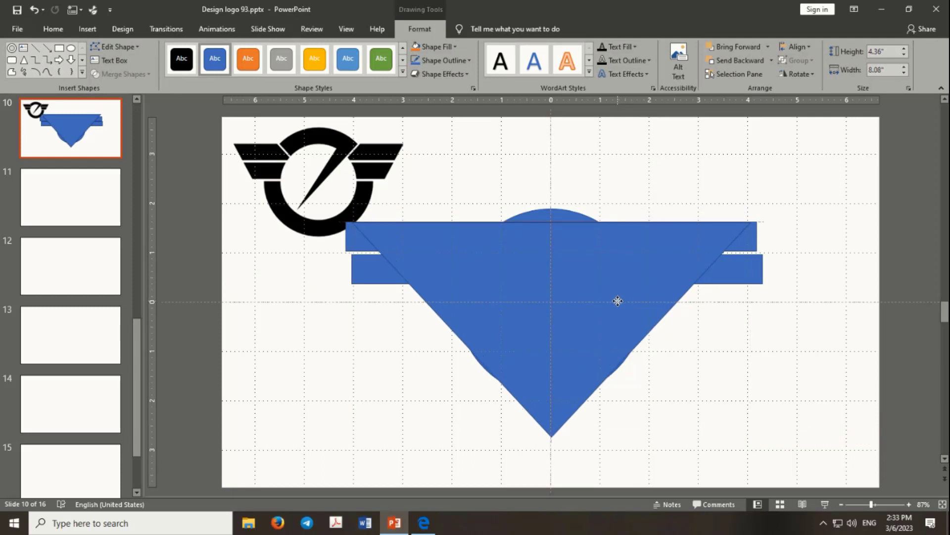
drag(618, 300, 617, 301)
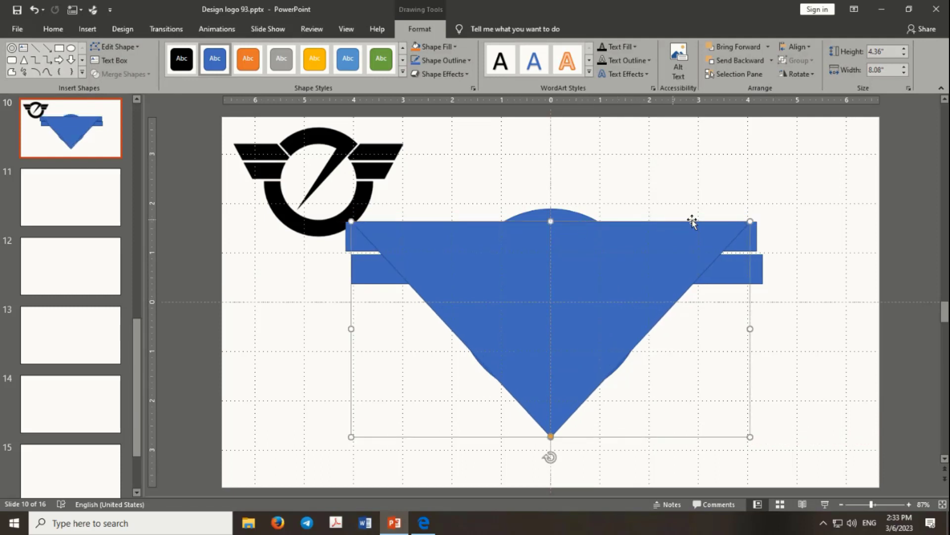
mouse_move(750, 221)
mouse_down()
mouse_move(775, 201)
mouse_move(723, 223)
mouse_up()
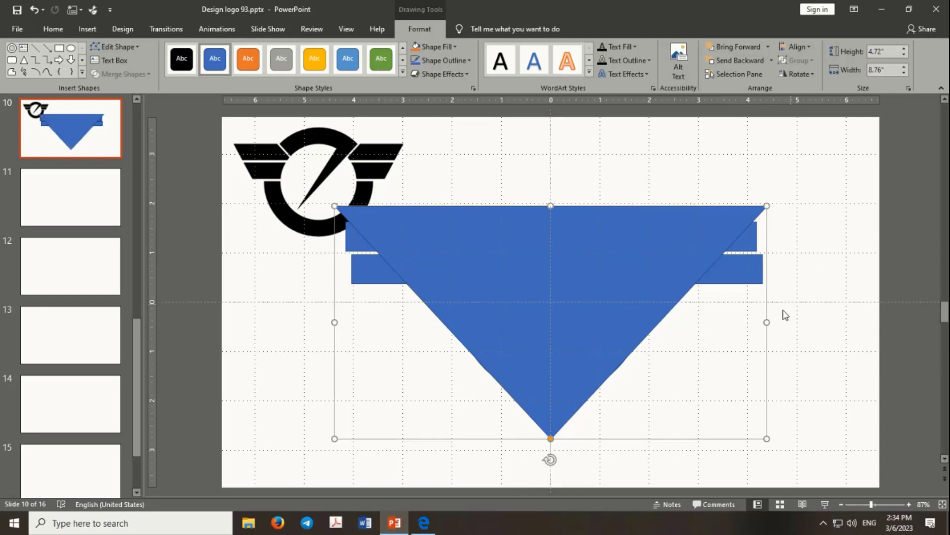
drag(767, 322, 763, 323)
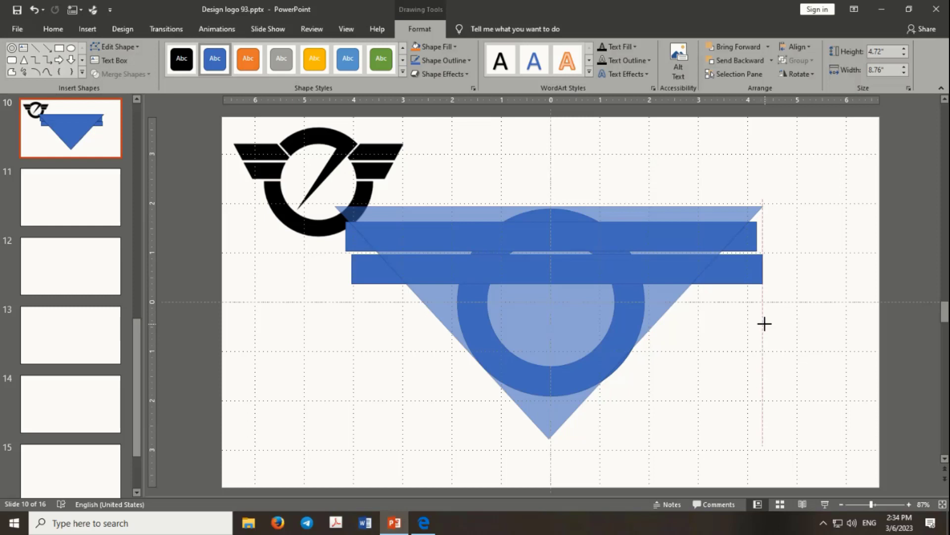
drag(765, 323, 767, 324)
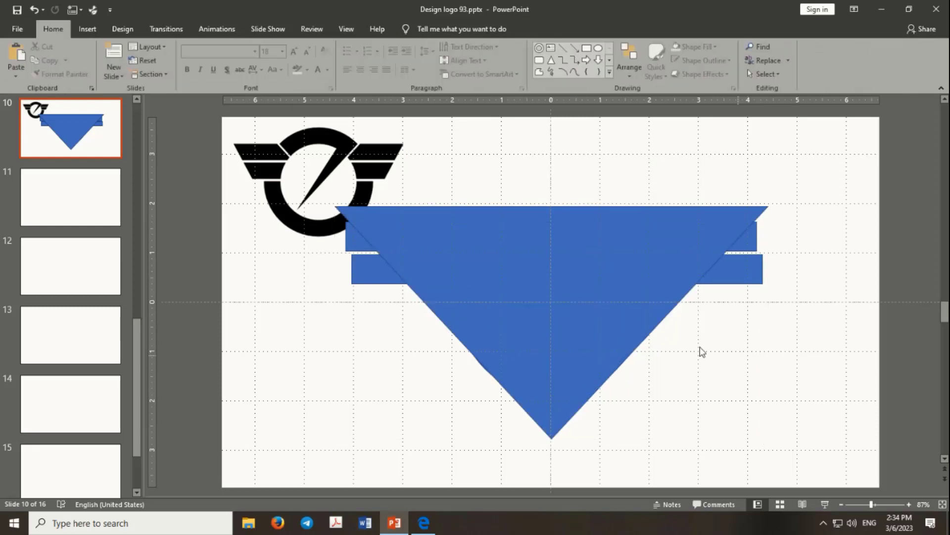
drag(622, 322, 622, 323)
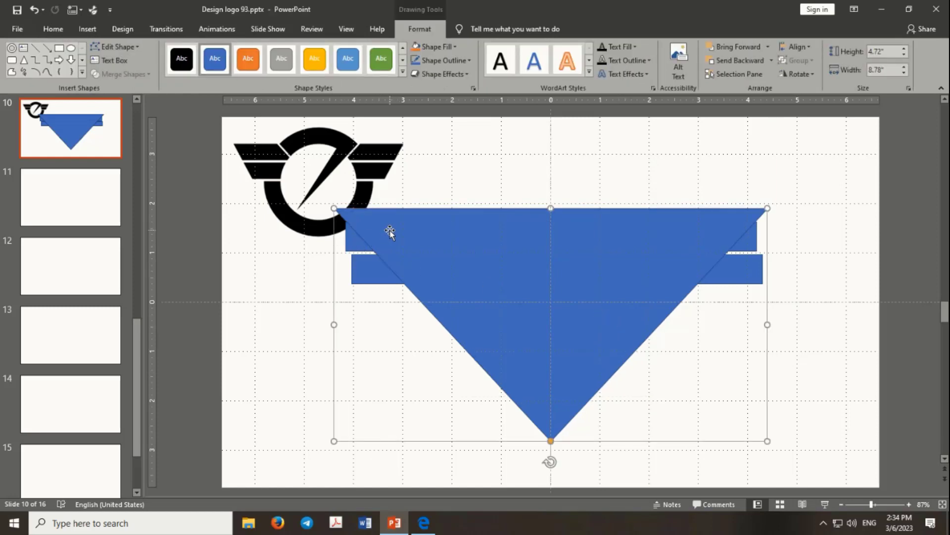
click(374, 342)
click(414, 250)
drag(335, 325, 338, 322)
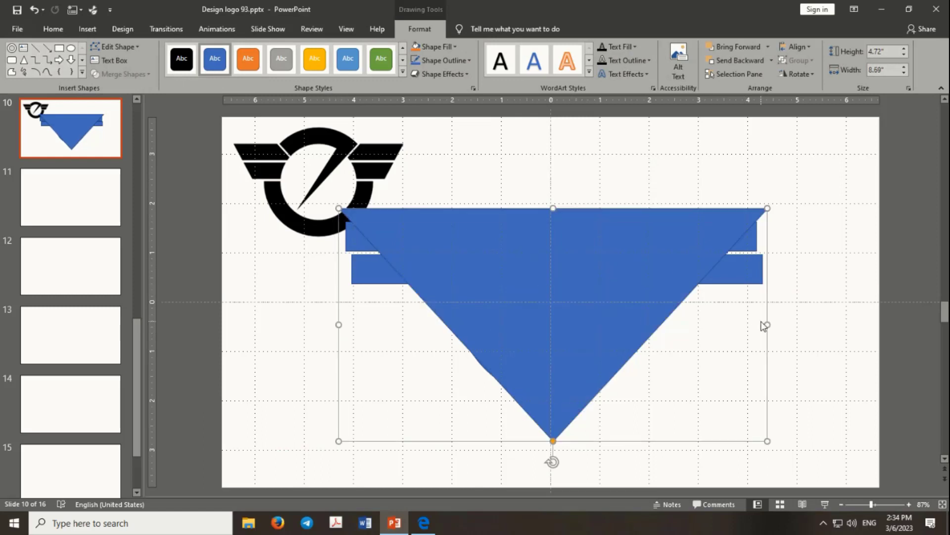
drag(767, 323, 762, 322)
Step: Fragment the triangle with both bars, then delete the lower triangle piece and the strip above
shift+click(747, 247)
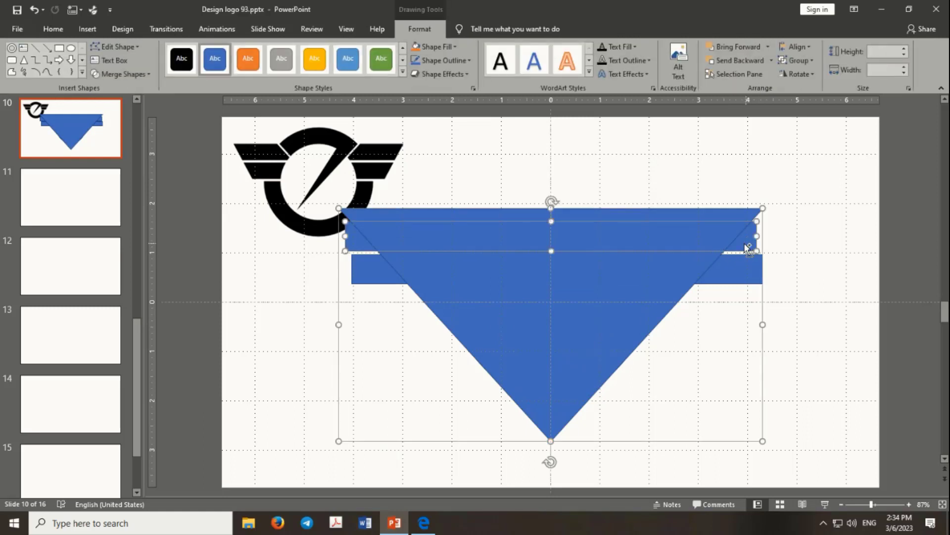
shift+click(740, 269)
click(127, 75)
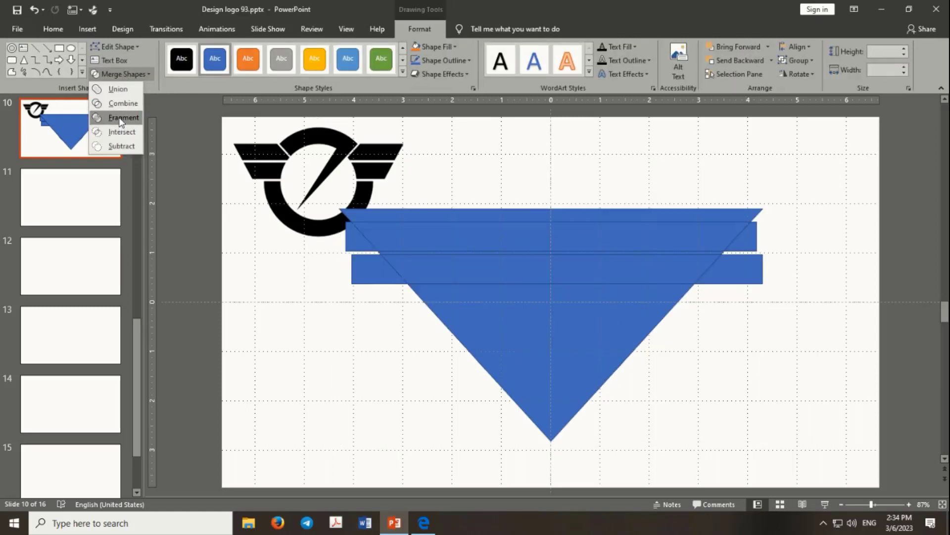
click(121, 119)
click(689, 422)
click(588, 346)
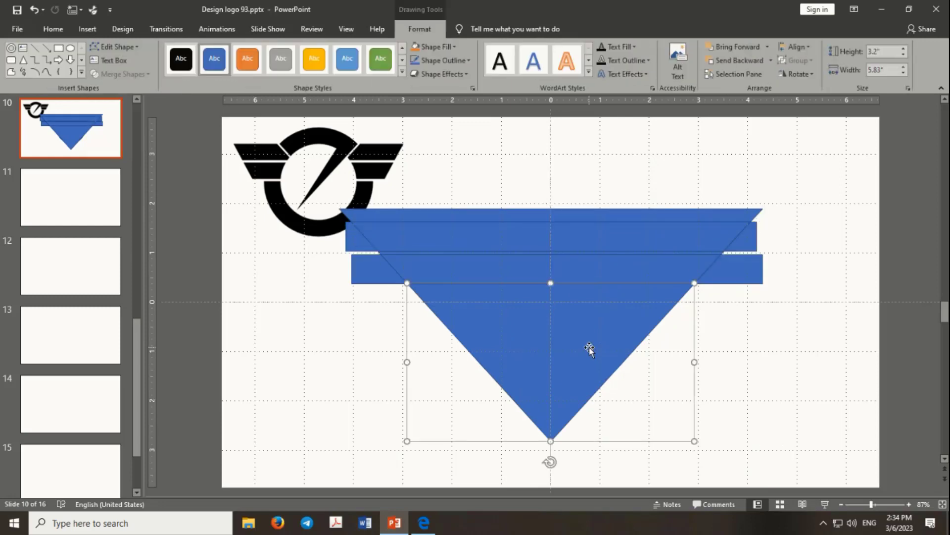
key(Delete)
click(733, 267)
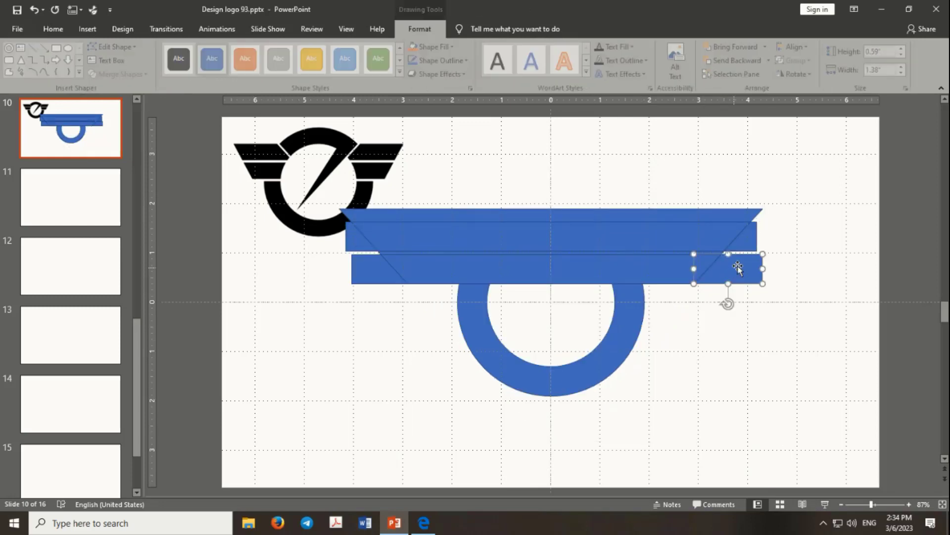
click(745, 243)
click(752, 214)
key(Delete)
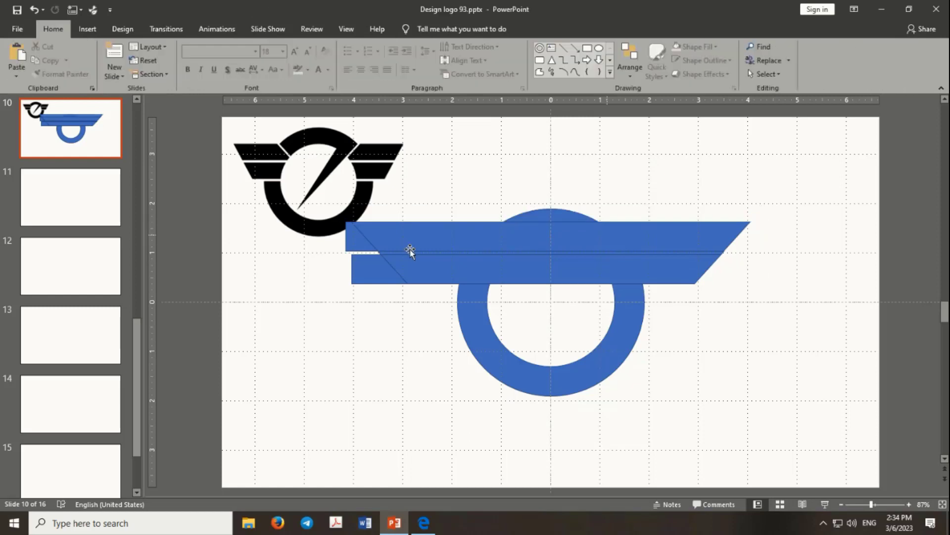
Step: Fragment the bands with the ring and delete the inner circle and band pieces inside the ring
click(375, 279)
click(140, 74)
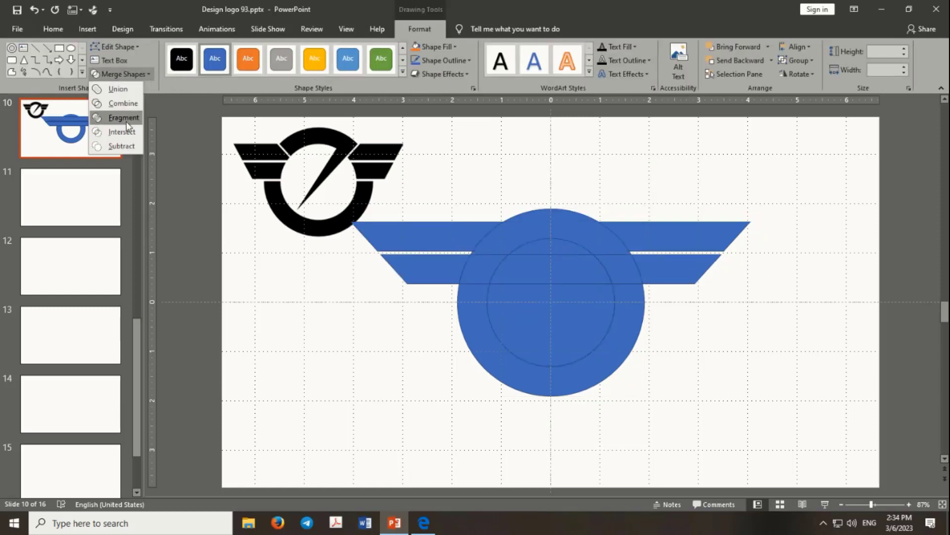
click(125, 117)
click(556, 317)
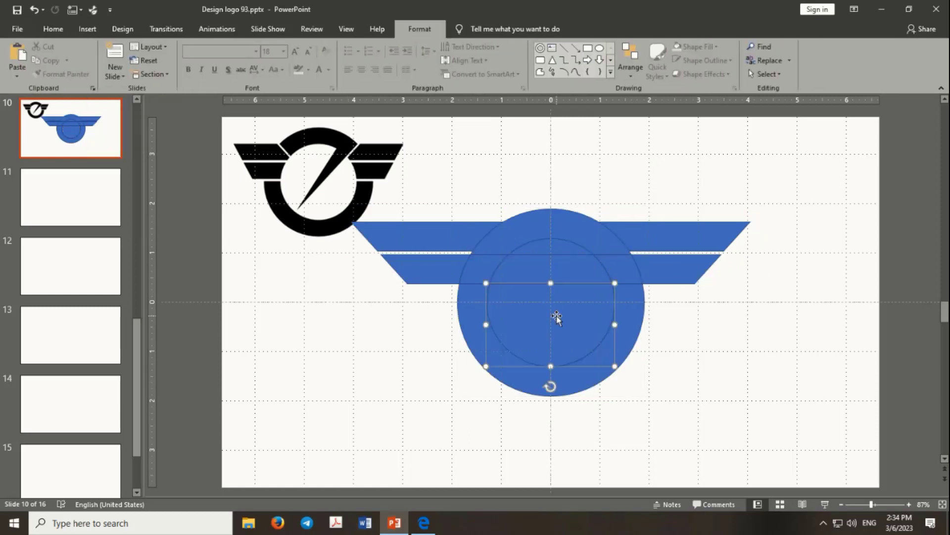
key(Delete)
click(550, 277)
key(Delete)
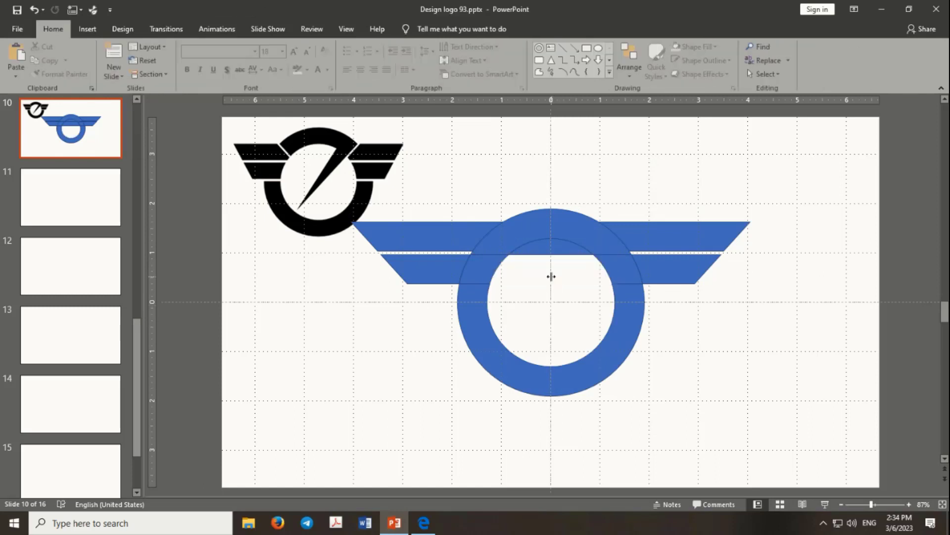
click(544, 253)
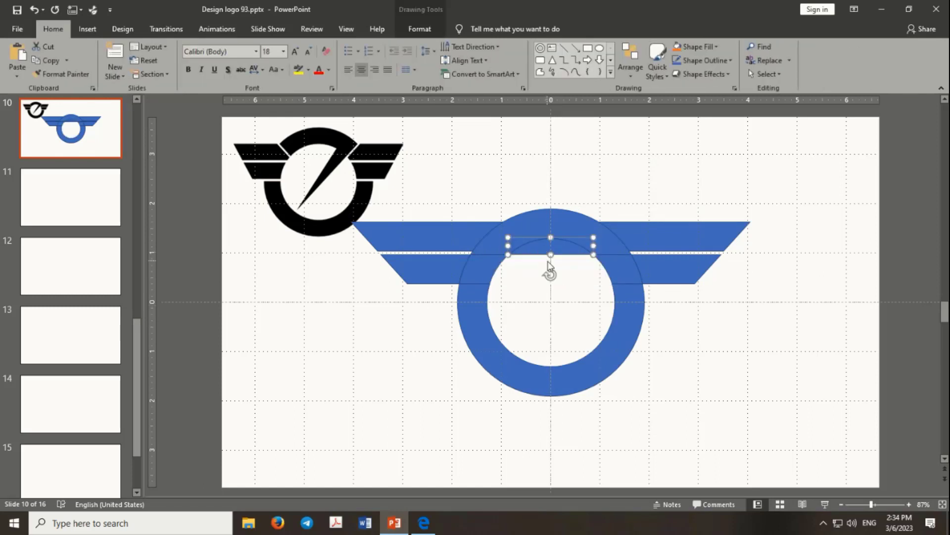
key(Delete)
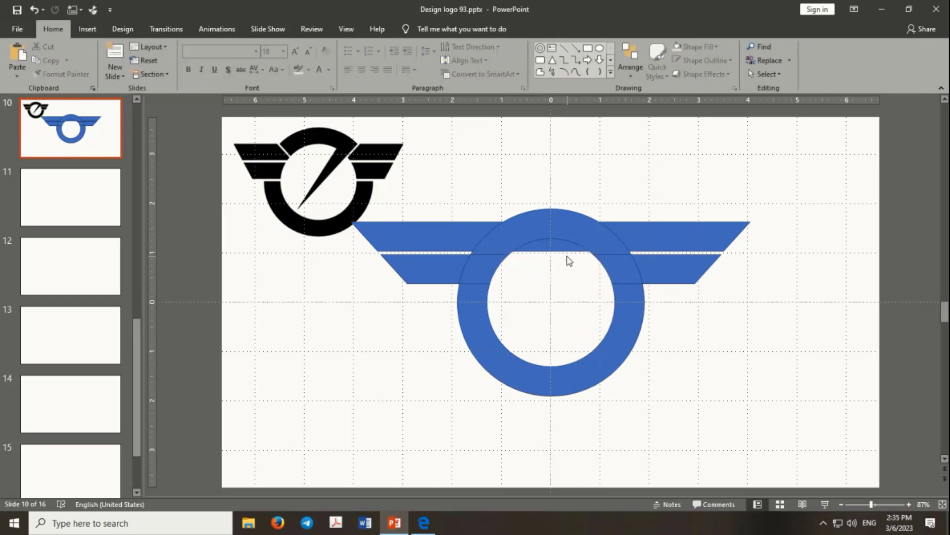
click(554, 248)
key(Delete)
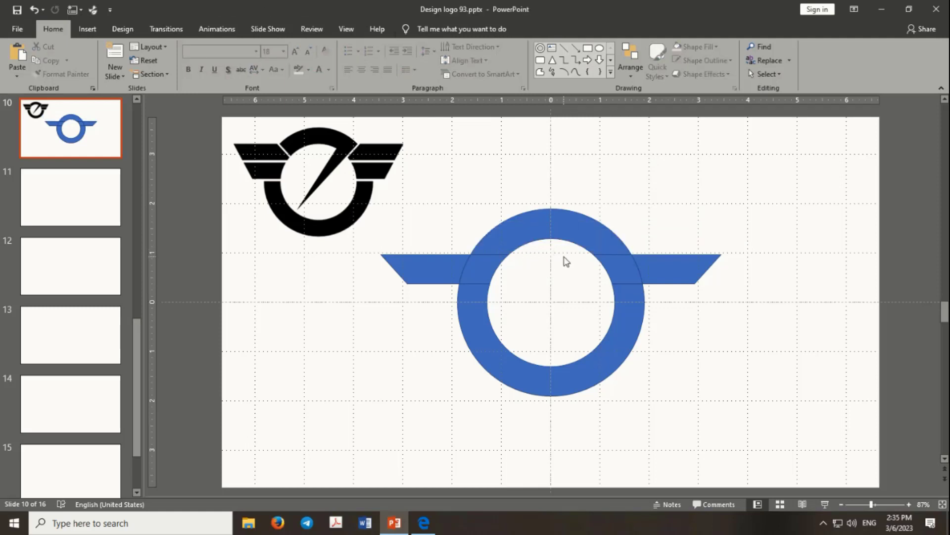
key(ctrl+z)
click(753, 345)
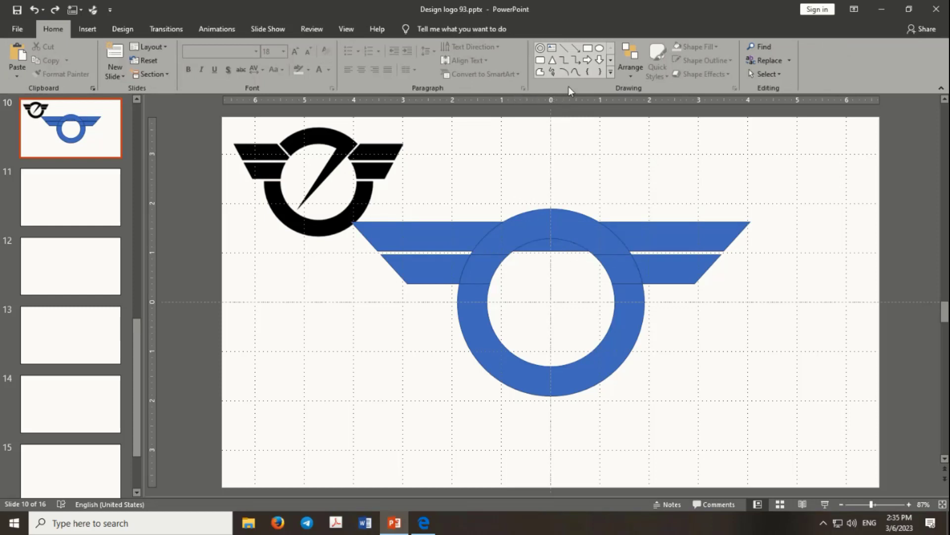
Step: Draw a 1.86" by 2.25" triangle, flip it vertically, and move it onto the ring's top
click(553, 61)
mouse_move(500, 165)
mouse_down()
mouse_move(639, 207)
mouse_move(597, 204)
mouse_up()
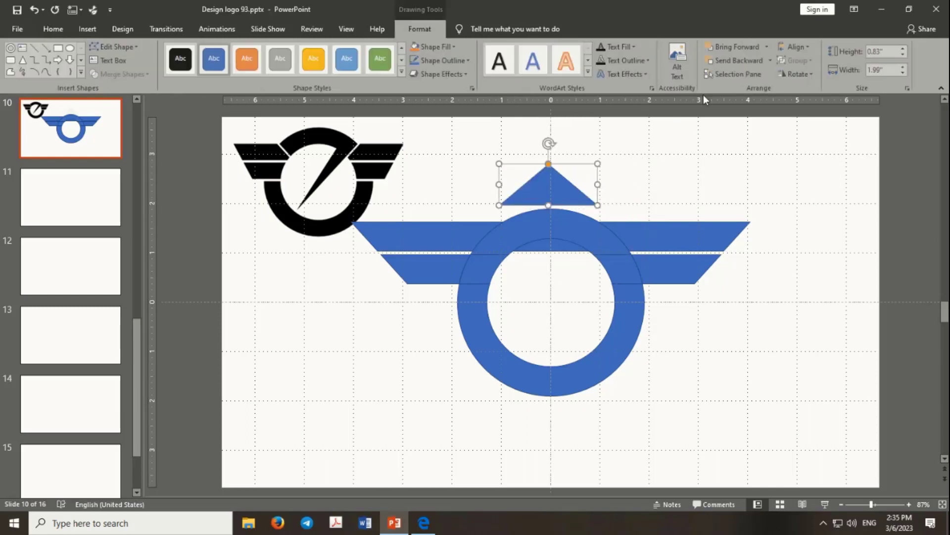
click(797, 73)
click(815, 117)
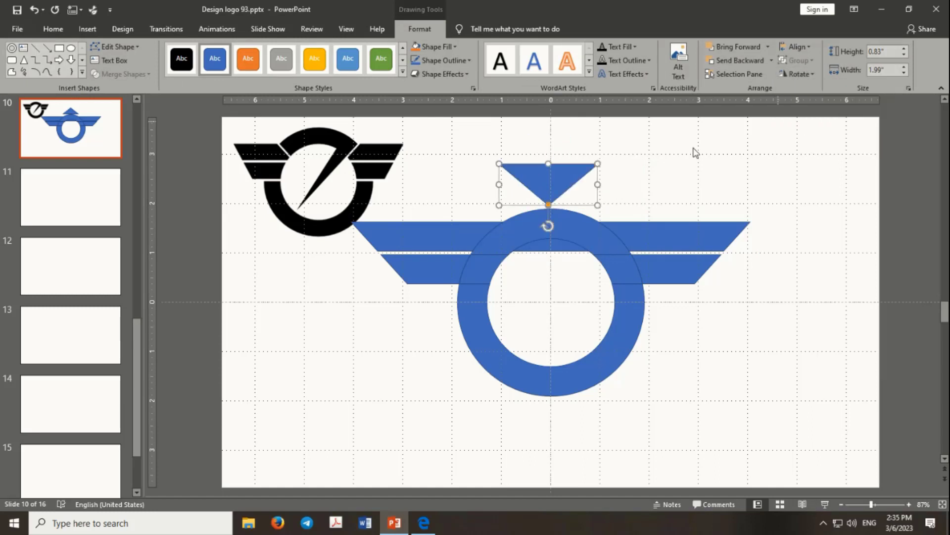
drag(568, 185, 570, 240)
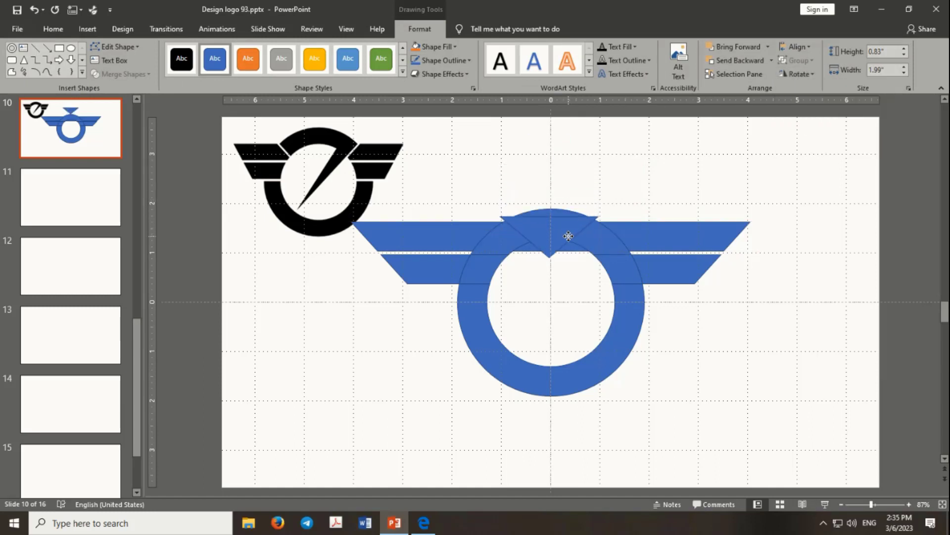
mouse_move(571, 241)
mouse_down()
mouse_move(570, 214)
mouse_move(607, 276)
mouse_up()
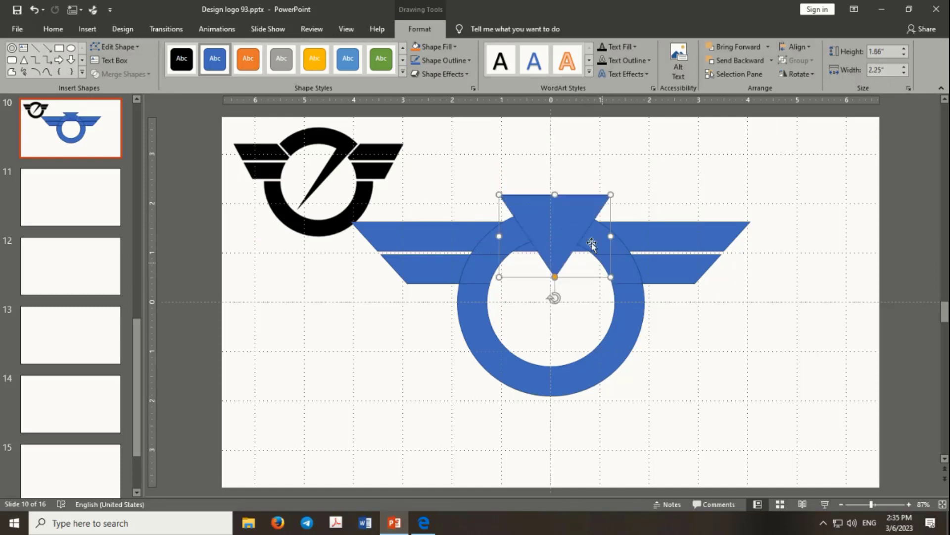
key(ctrl+z)
Step: Widen the triangle over the ring's top and fragment it together with the ring
key(ctrl+z)
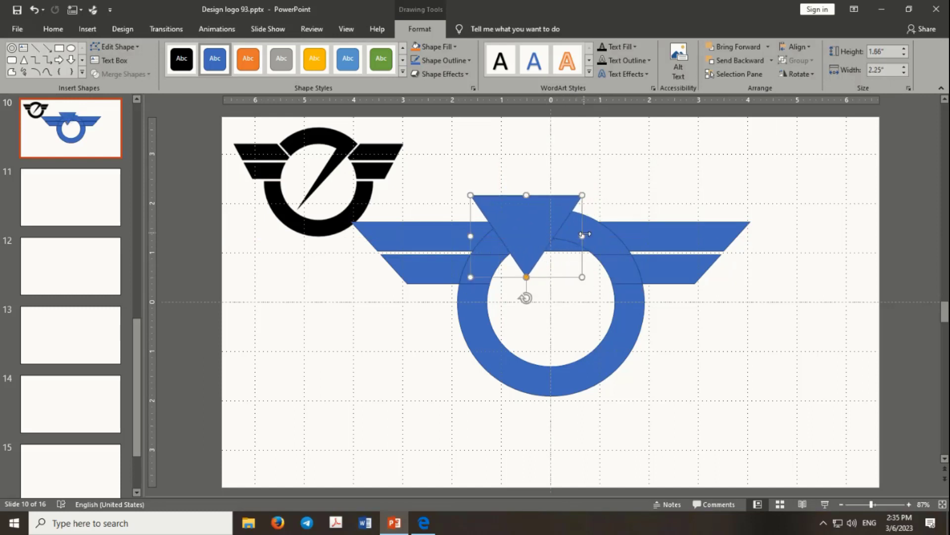
key(ctrl+z)
drag(589, 235, 624, 236)
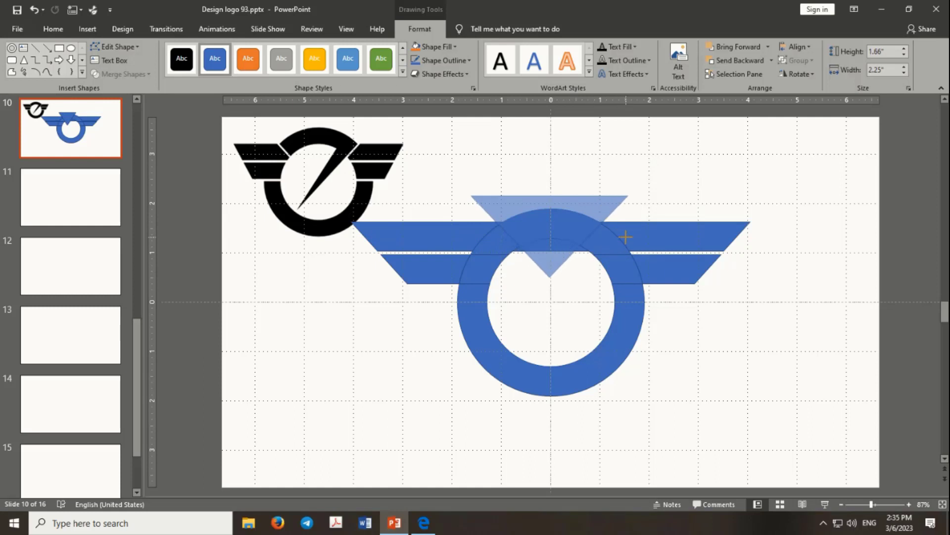
drag(627, 237, 630, 238)
click(671, 380)
click(609, 249)
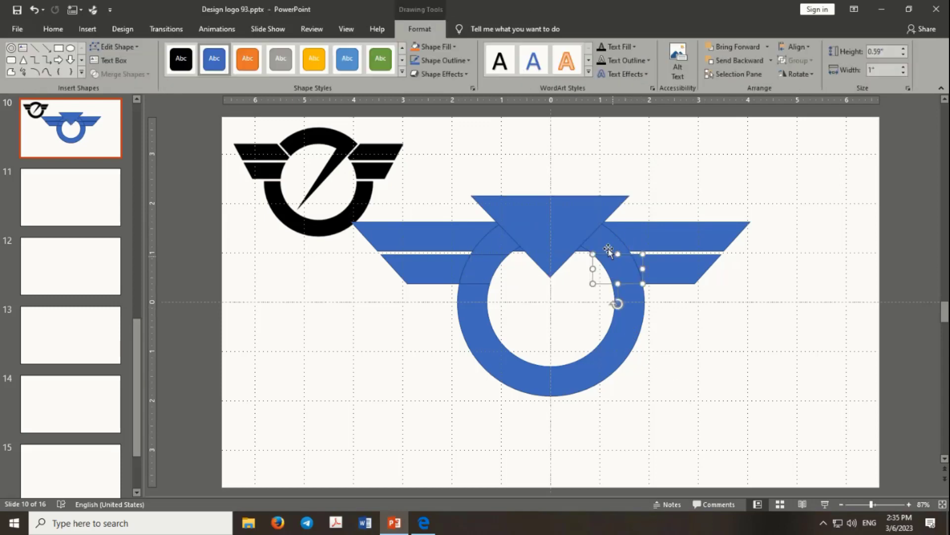
click(609, 178)
click(576, 213)
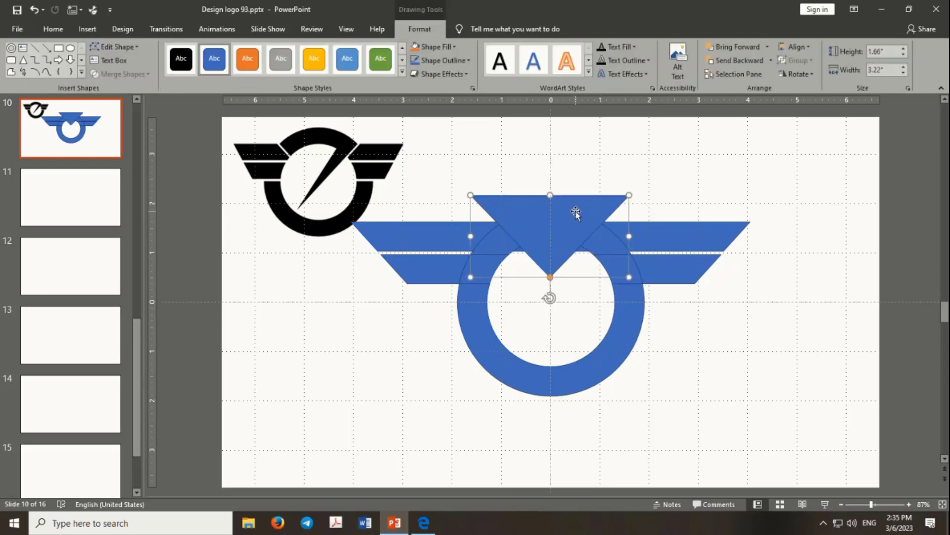
shift+click(501, 243)
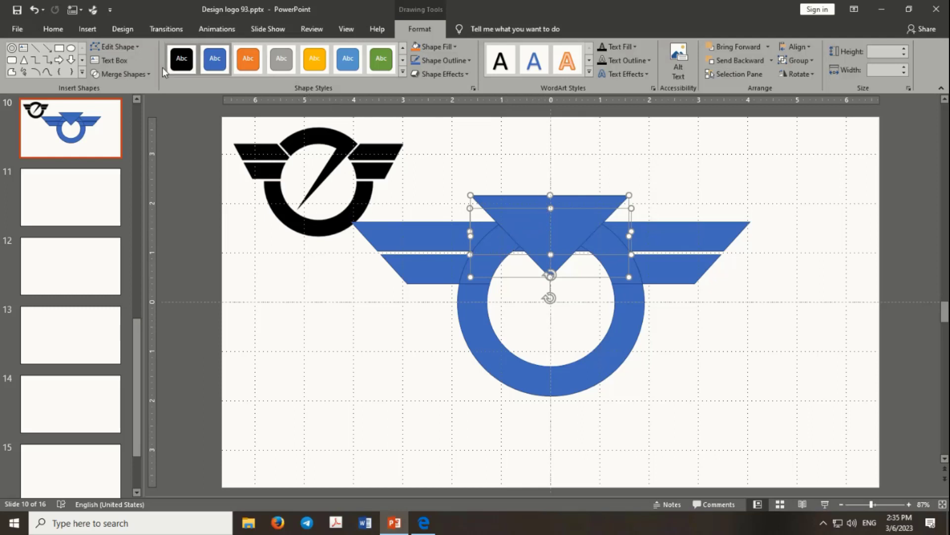
click(121, 74)
click(122, 118)
Step: Delete the central V fragment and the top trapezoid, leaving slanted cuts across the ring's top
click(271, 357)
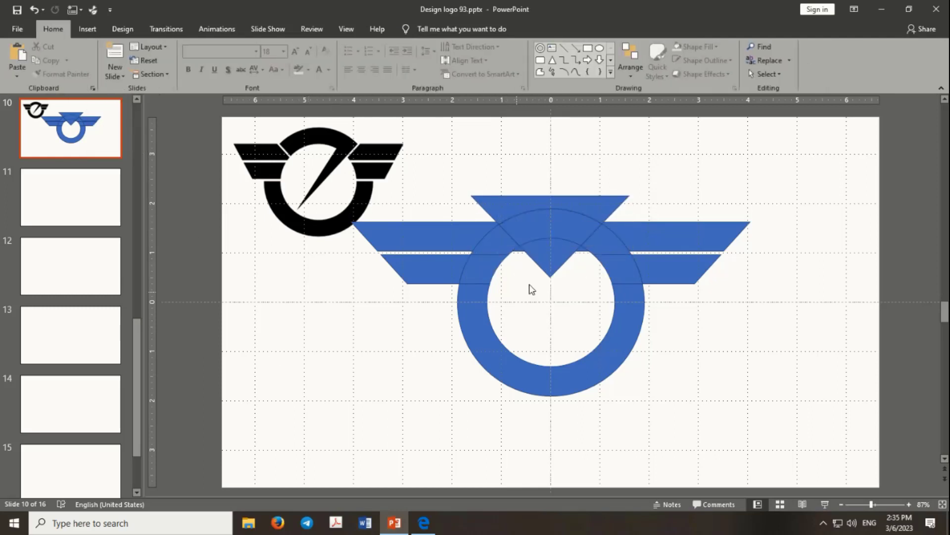
click(551, 263)
key(Delete)
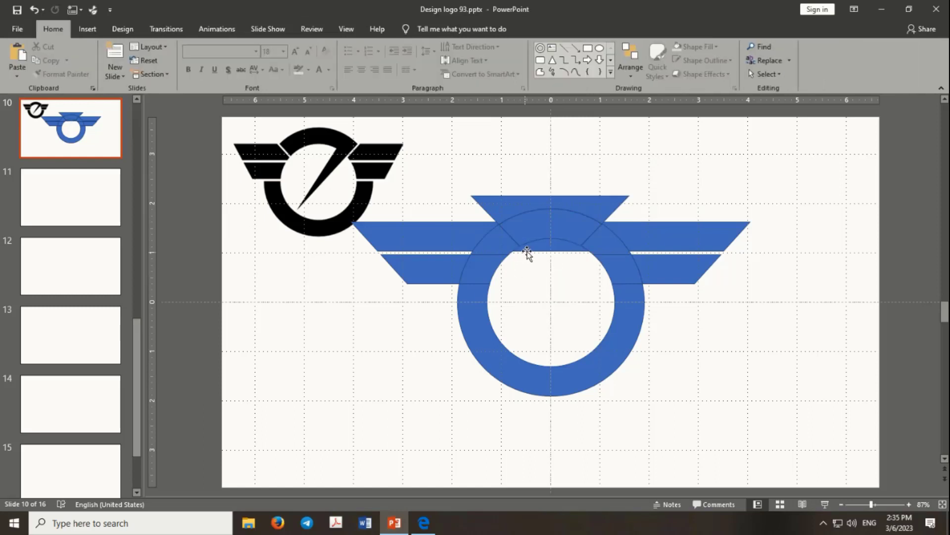
click(527, 252)
click(566, 293)
click(539, 203)
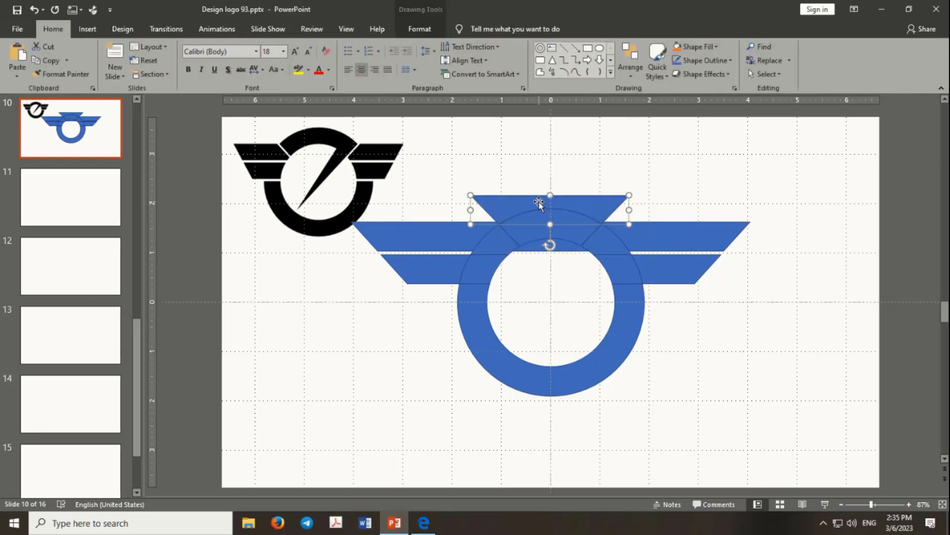
key(Delete)
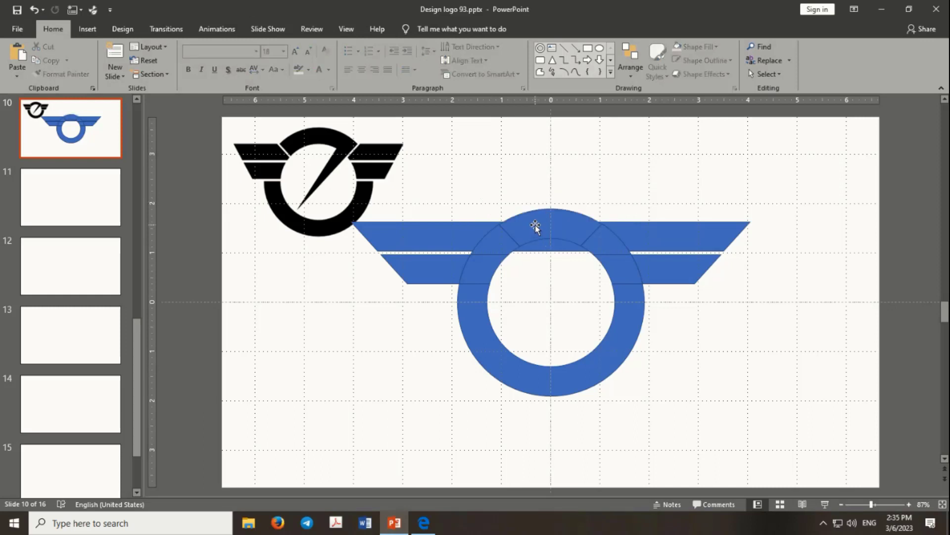
click(536, 226)
key(ctrl+z)
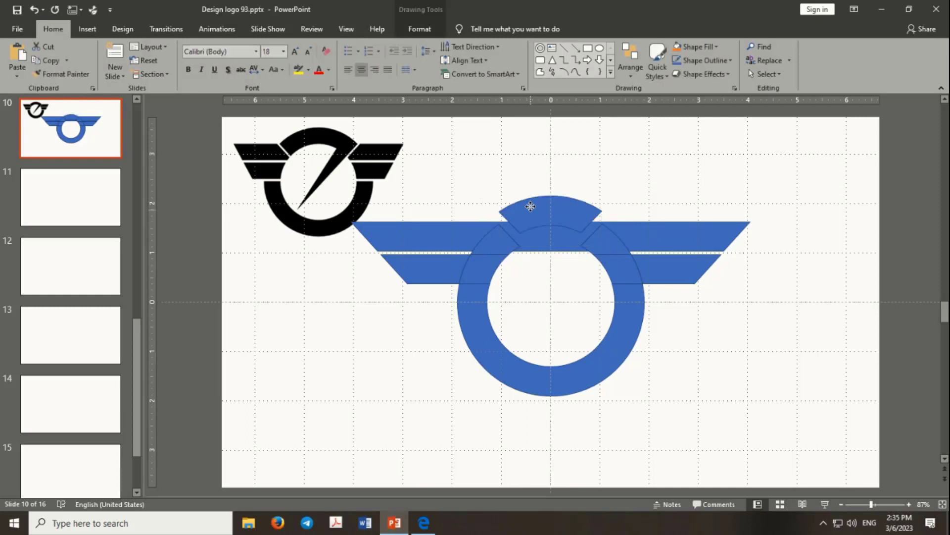
drag(530, 206, 531, 198)
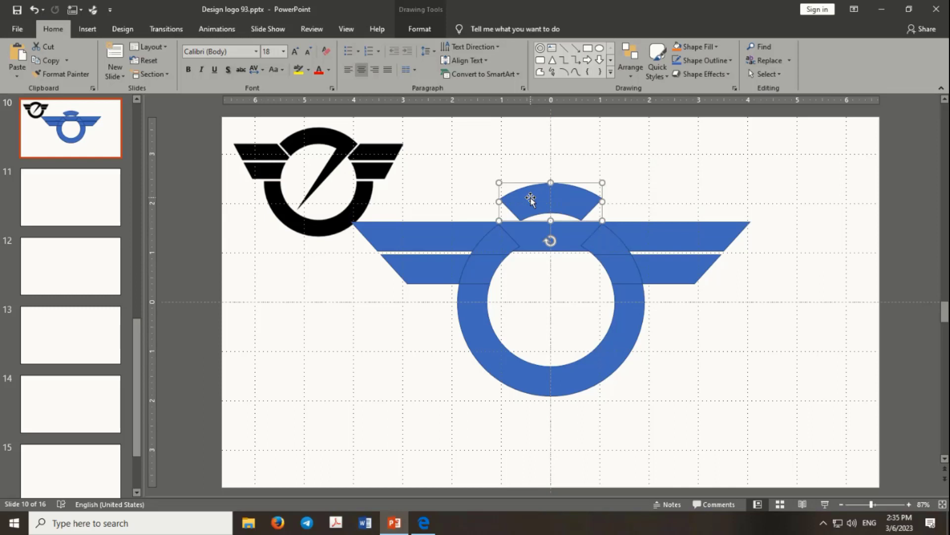
key(ctrl+z)
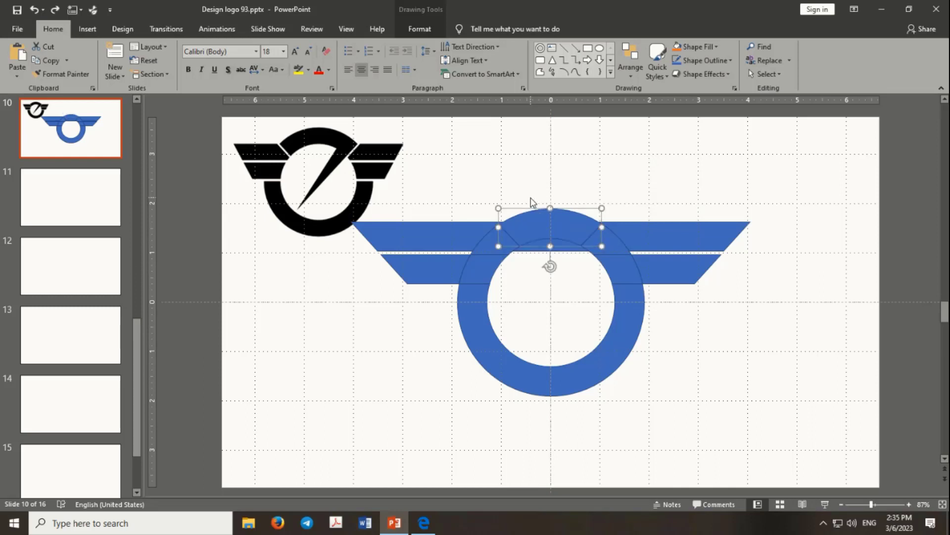
click(463, 228)
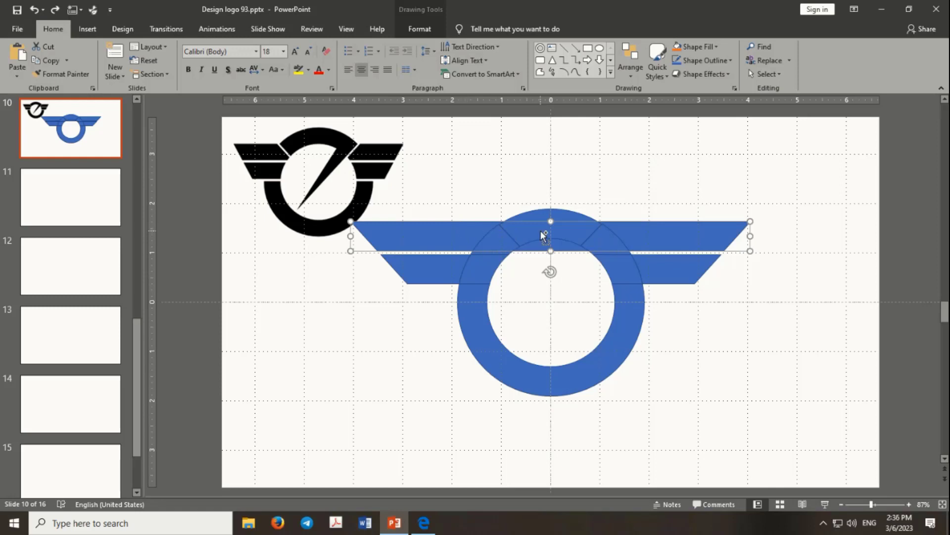
Step: Draw a 1.96" by 2.8" freeform pentagon over the ring's top, its lower tip at the centre
ctrl+scroll(541, 230, up, 4)
ctrl+scroll(541, 236, down, 3)
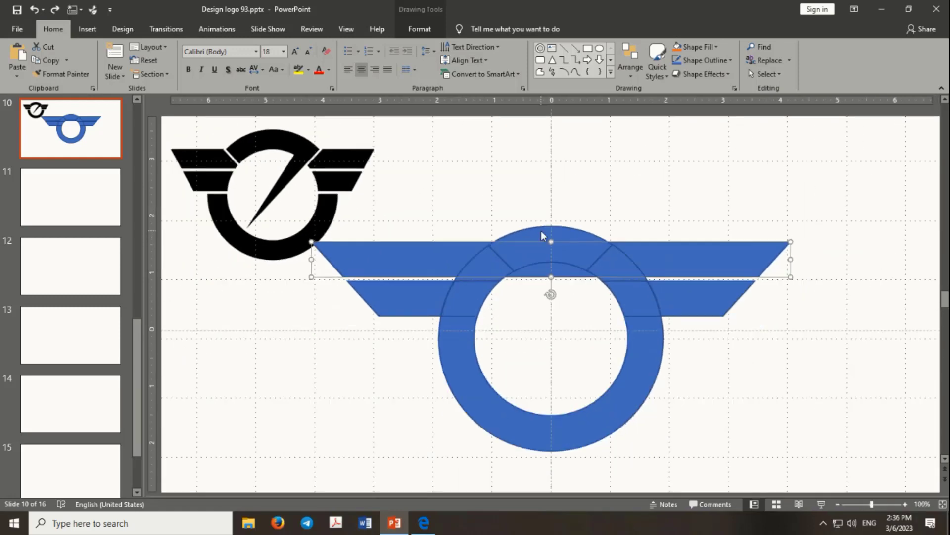
click(515, 210)
ctrl+scroll(521, 208, up, 1)
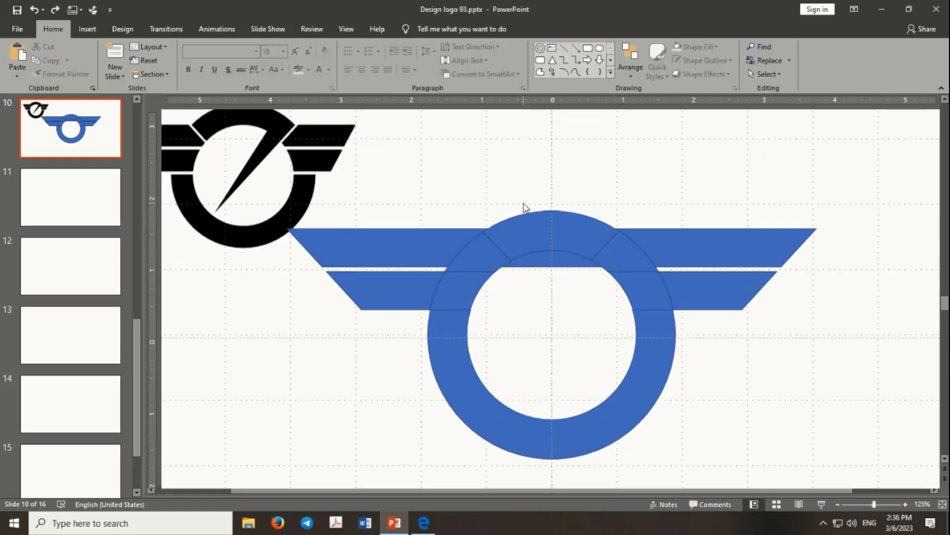
ctrl+scroll(523, 205, up, 1)
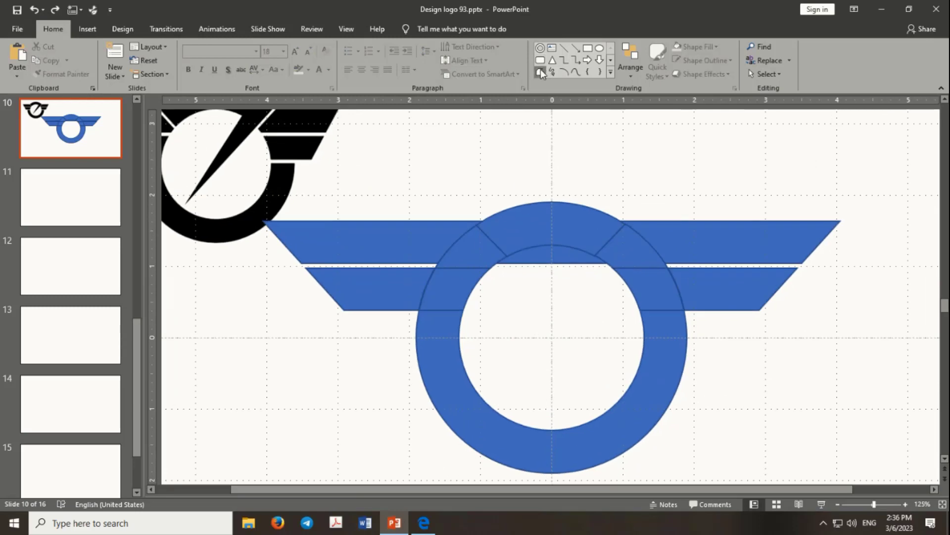
click(540, 71)
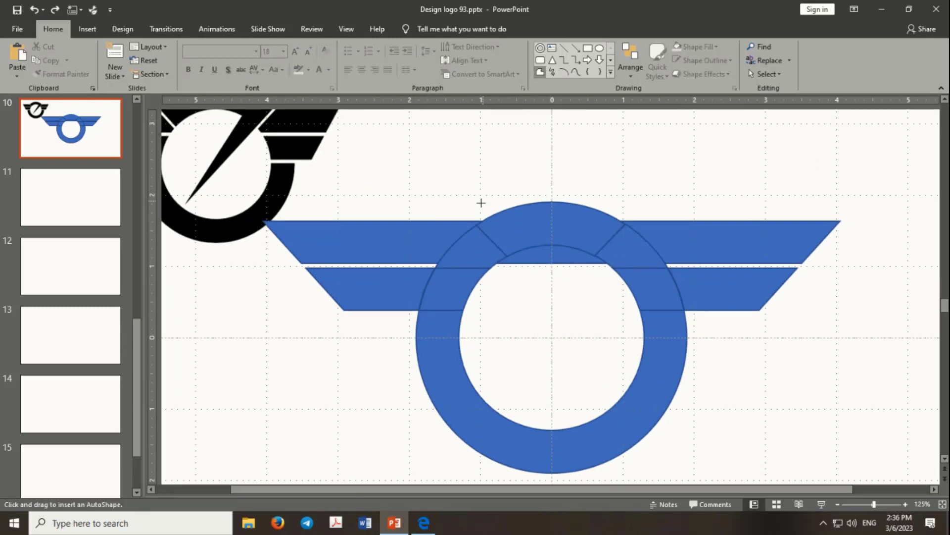
click(451, 201)
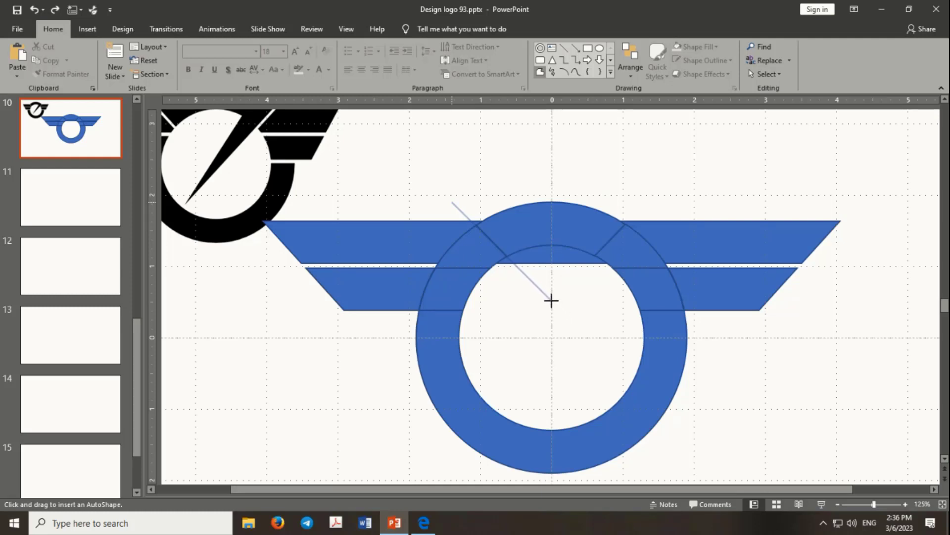
click(552, 300)
click(651, 197)
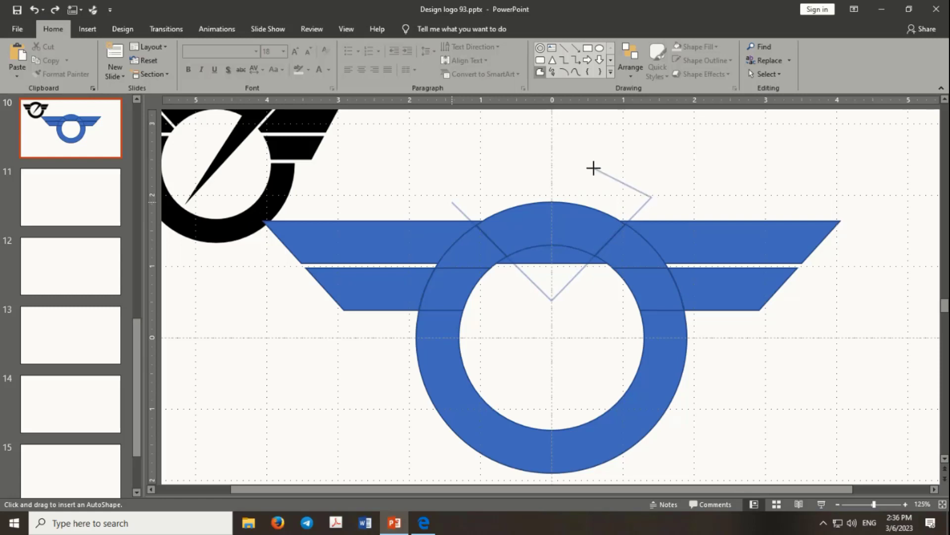
click(593, 167)
click(526, 160)
click(451, 201)
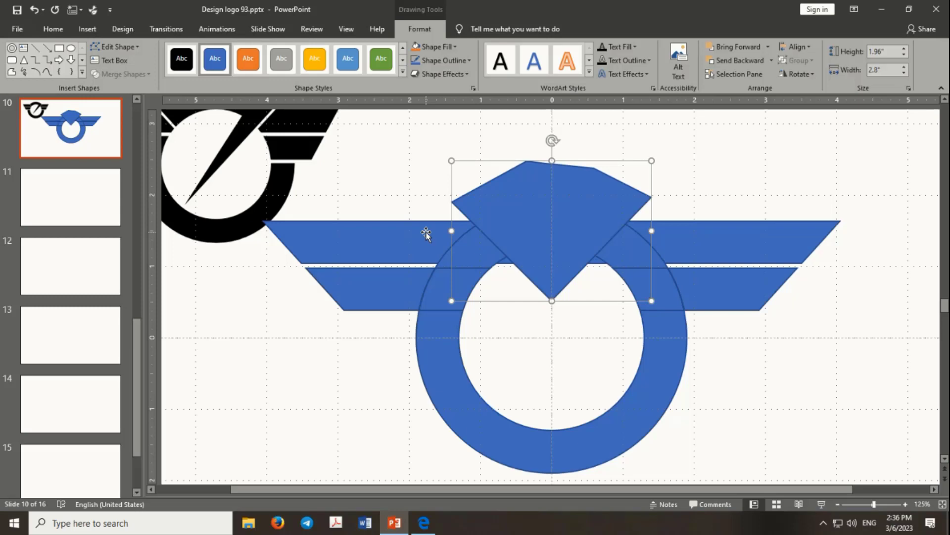
Step: Fragment the upper wing bar with the pentagon and delete the small triangle inside the ring
click(681, 230)
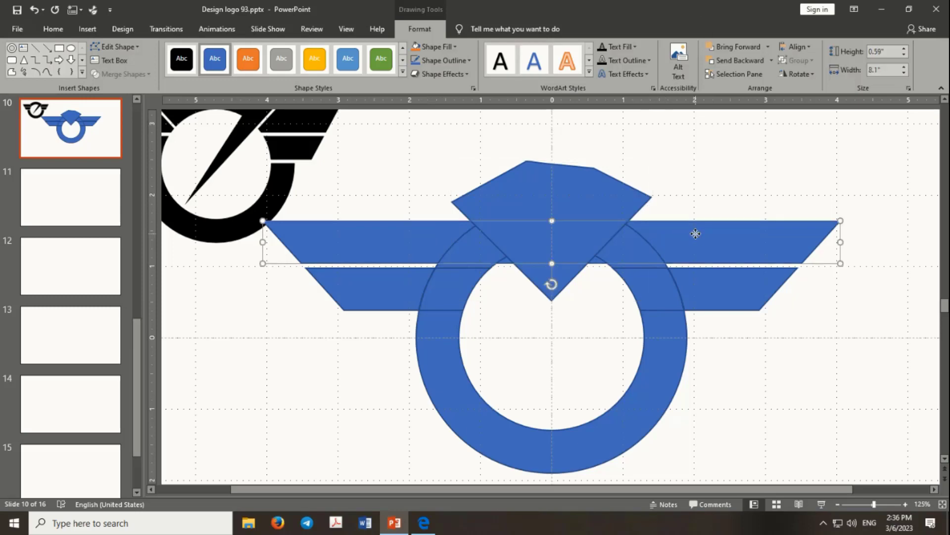
shift+click(593, 213)
click(121, 74)
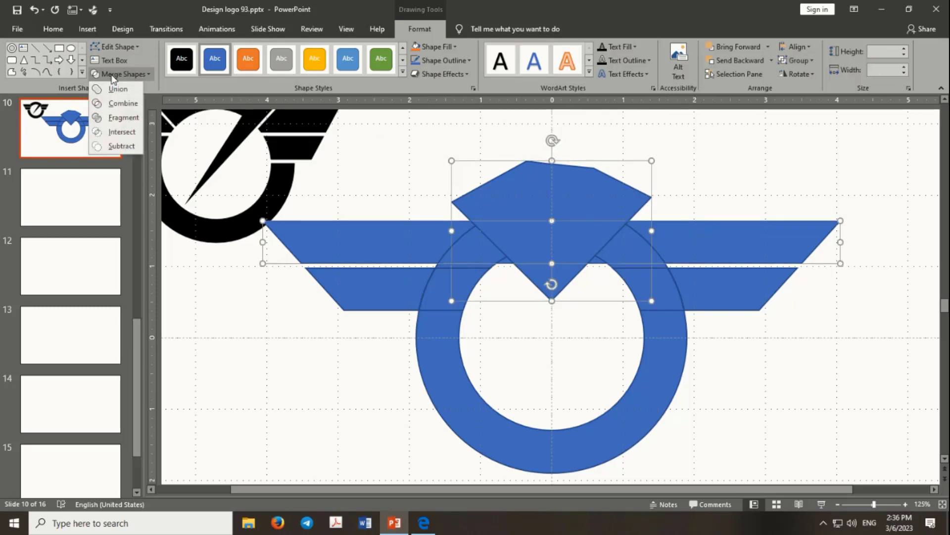
click(124, 119)
click(285, 305)
click(543, 278)
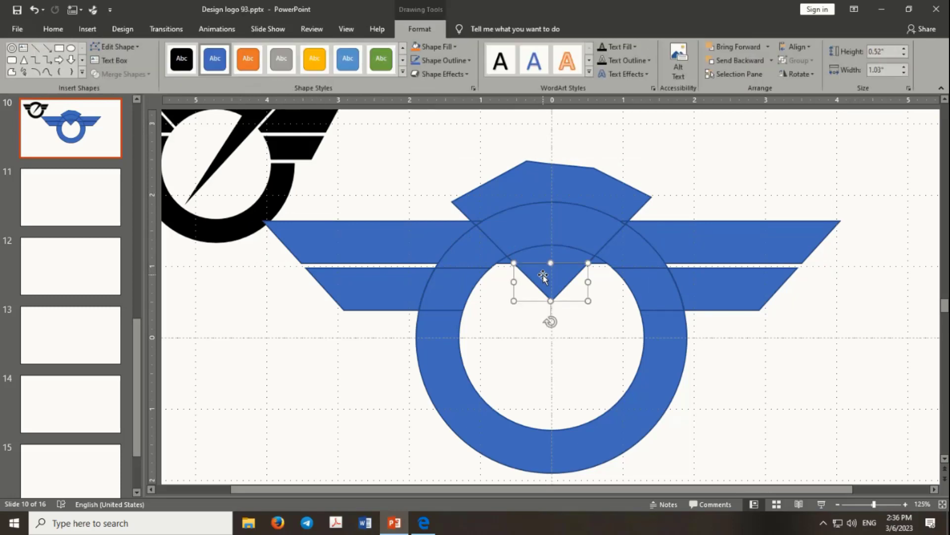
key(Delete)
Step: Delete the leftover pentagon piece and nudge the 0.76" by 2.09" top arc into place
click(513, 261)
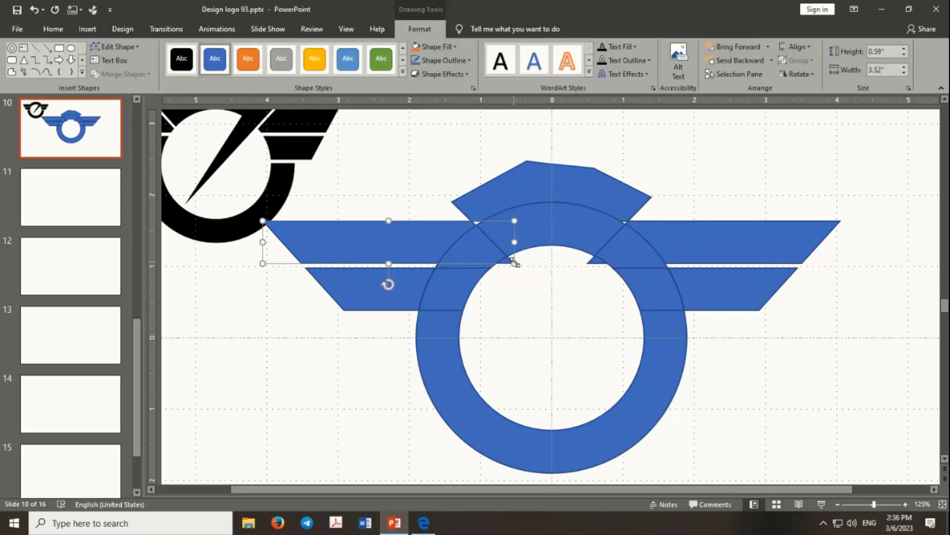
click(567, 185)
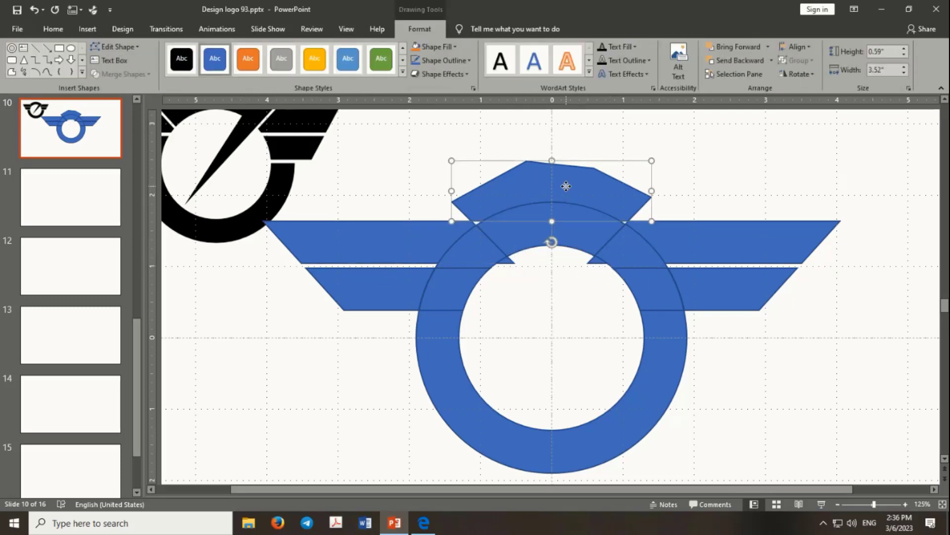
key(Delete)
click(564, 223)
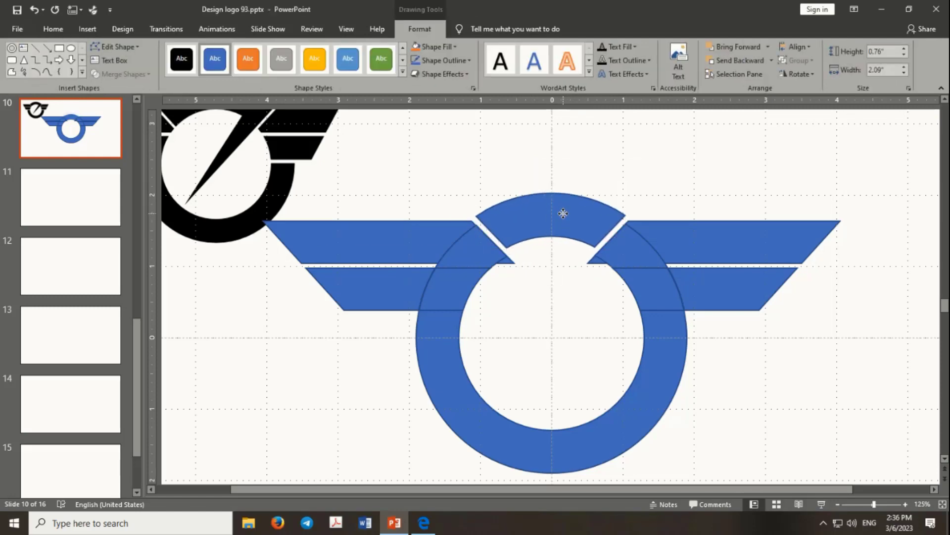
drag(564, 223, 565, 212)
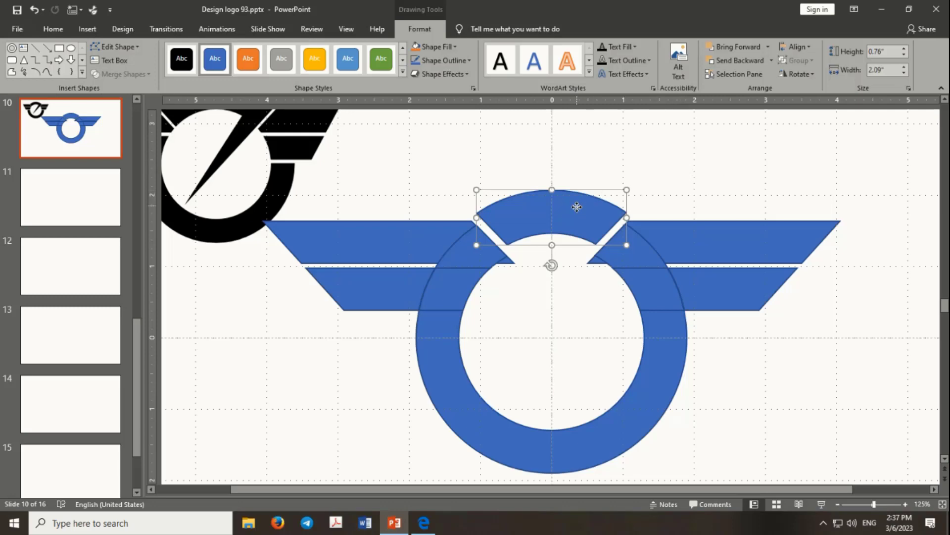
drag(577, 207, 582, 220)
Step: Drag the top arc piece back into position on the ring
scroll(583, 214, up, 1)
ctrl+scroll(589, 228, up, 3)
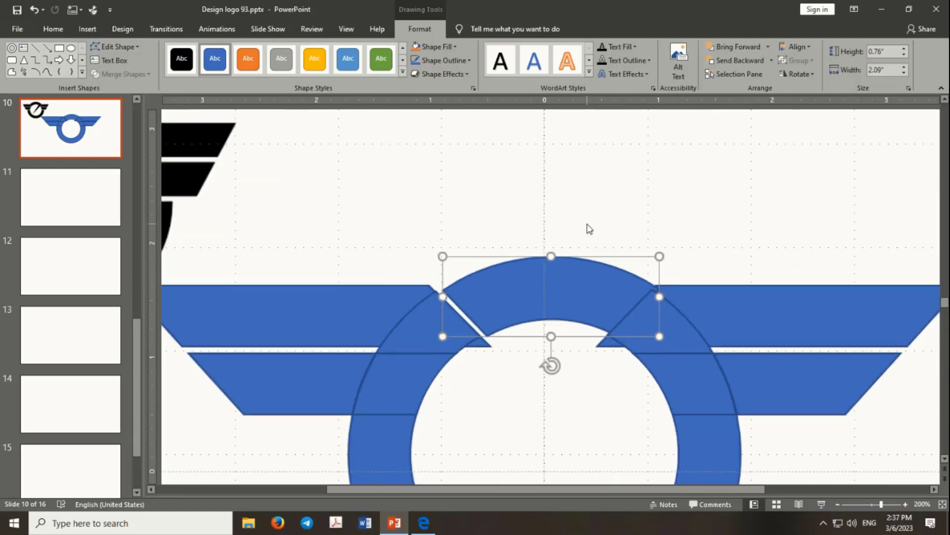
drag(572, 274, 562, 269)
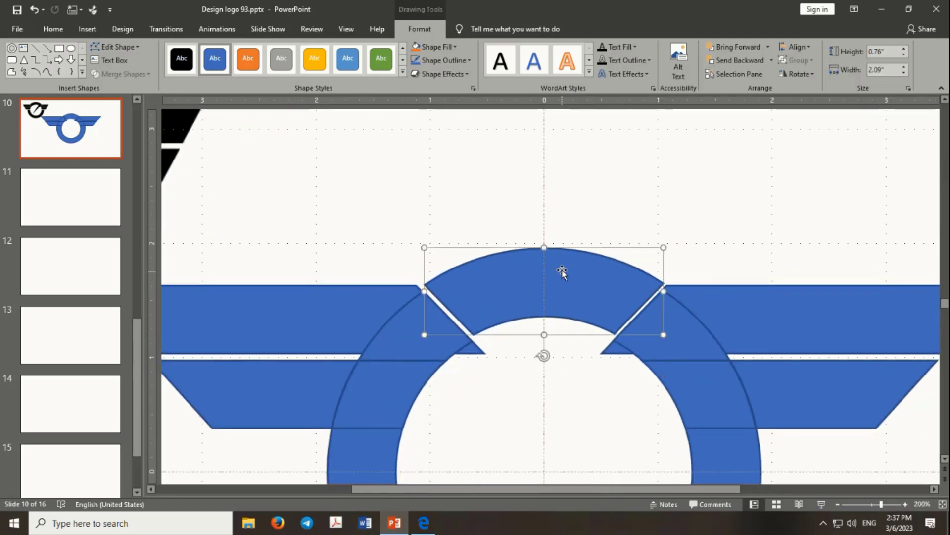
ctrl+scroll(562, 264, down, 1)
ctrl+scroll(563, 264, down, 1)
ctrl+scroll(562, 264, down, 1)
ctrl+scroll(576, 269, up, 1)
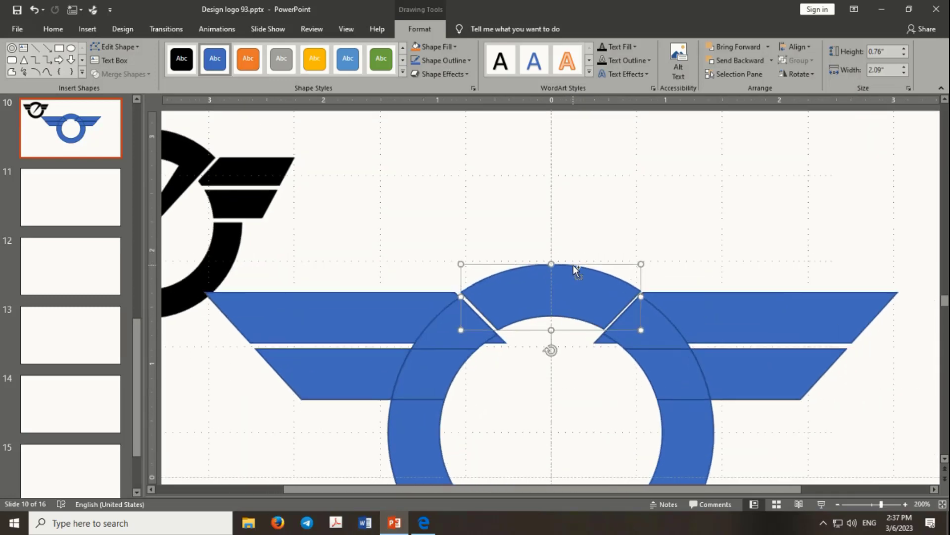
ctrl+scroll(575, 263, up, 2)
click(621, 346)
Step: Edit the upper wing piece's points, dragging its inner lower corner to narrow it to 3.4" wide
click(623, 352)
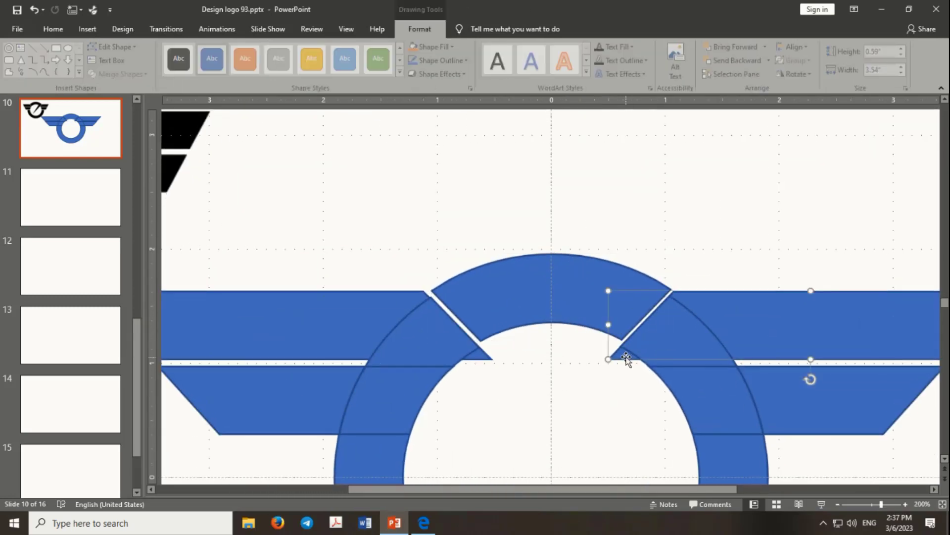
ctrl+scroll(649, 359, up, 4)
ctrl+scroll(550, 341, up, 2)
ctrl+scroll(552, 342, down, 3)
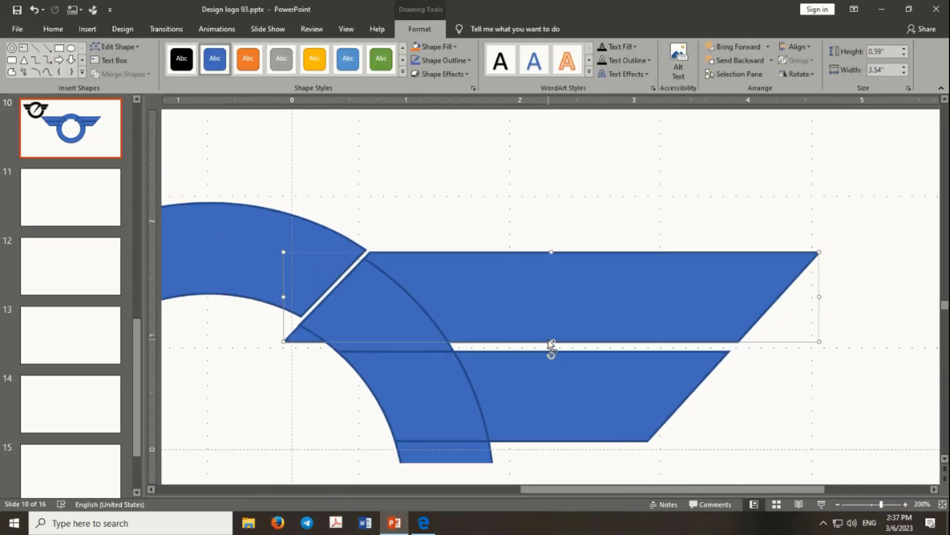
ctrl+scroll(553, 341, down, 3)
ctrl+scroll(552, 341, up, 2)
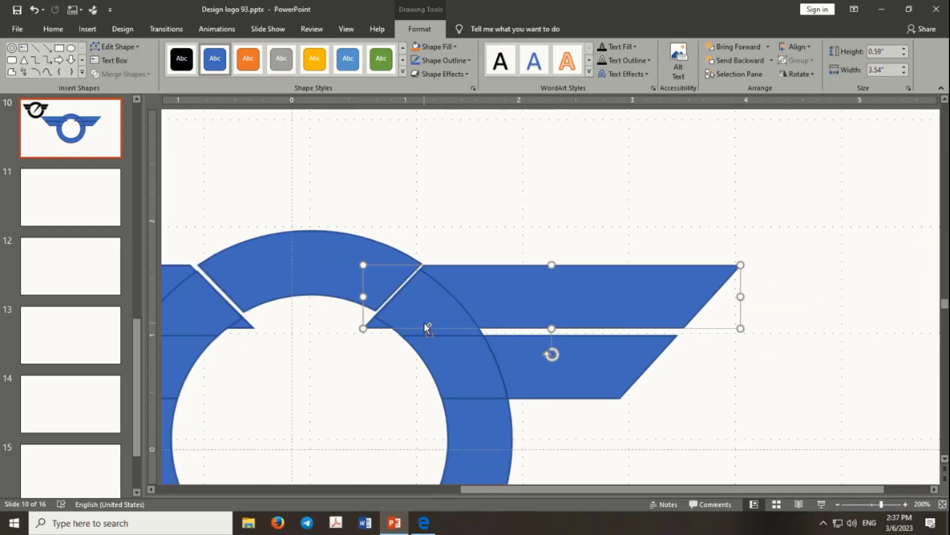
ctrl+scroll(552, 349, up, 2)
right_click(265, 340)
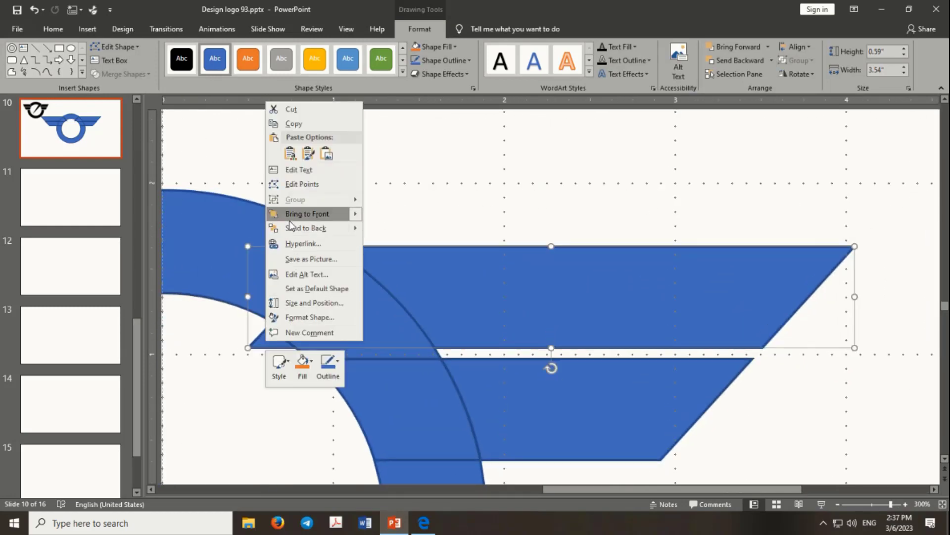
click(317, 184)
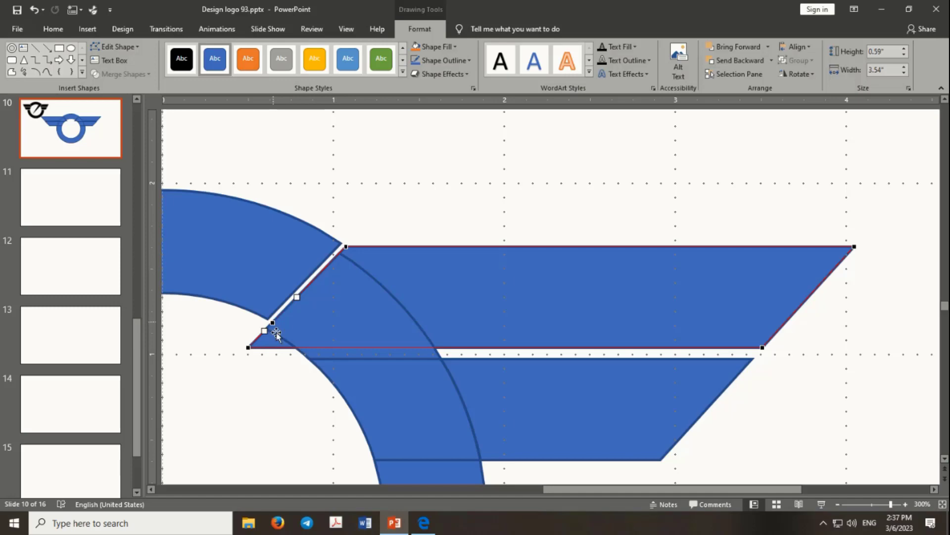
mouse_move(264, 330)
mouse_down()
mouse_move(284, 347)
mouse_move(314, 346)
mouse_up()
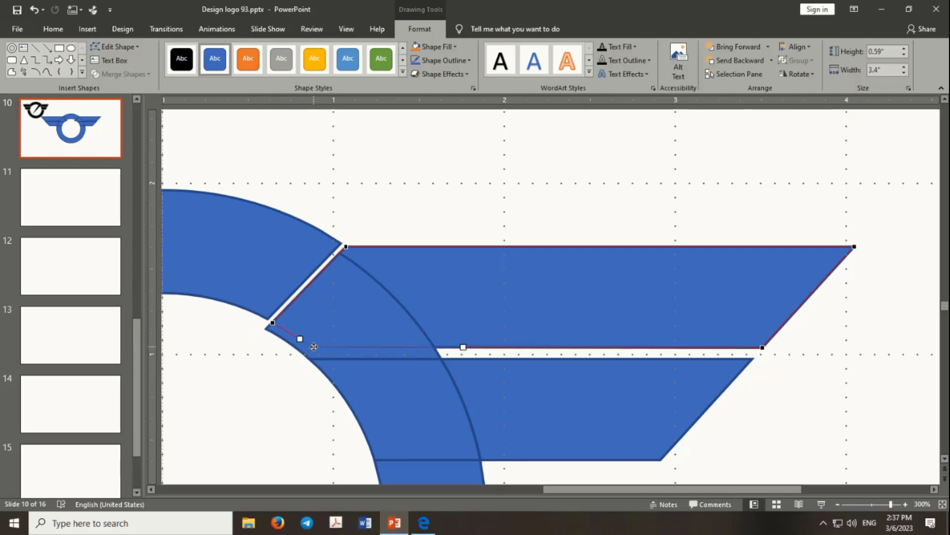
click(291, 366)
scroll(365, 361, down, 5)
scroll(366, 361, down, 5)
Step: Edit the left upper wing's points: shift its inner top corner, add a slanted-edge point, pull its bottom corner left
scroll(515, 292, down, 5)
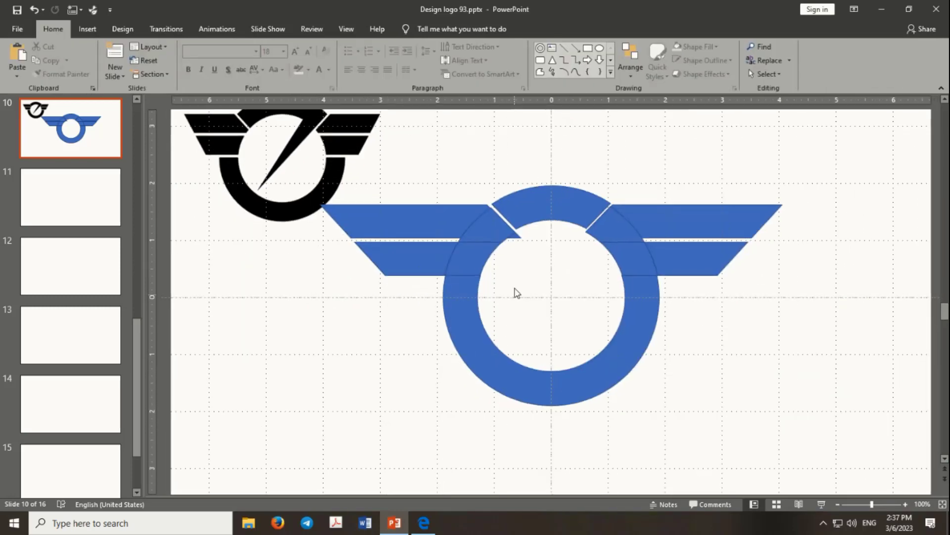
scroll(460, 223, up, 4)
scroll(448, 198, up, 5)
scroll(443, 182, up, 6)
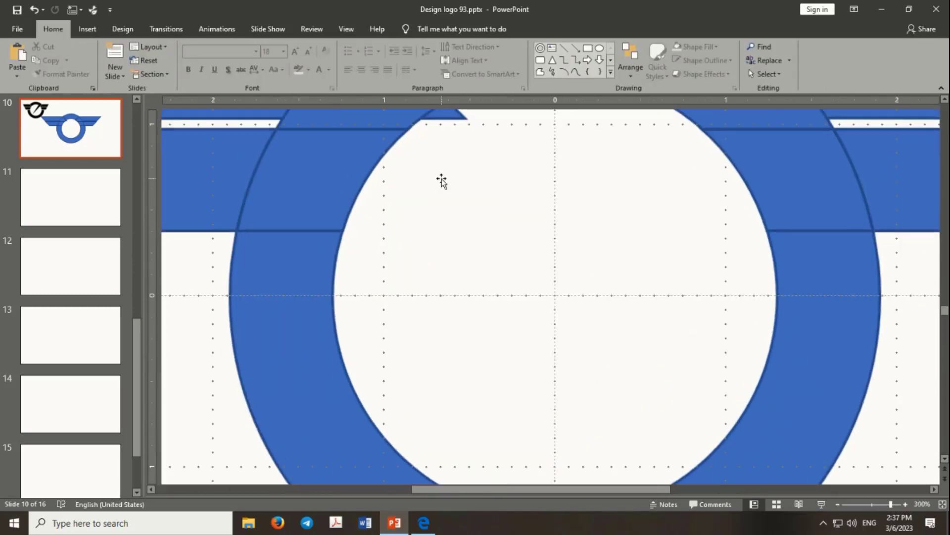
scroll(442, 181, up, 2)
scroll(414, 198, up, 1)
scroll(409, 201, up, 1)
scroll(396, 204, up, 1)
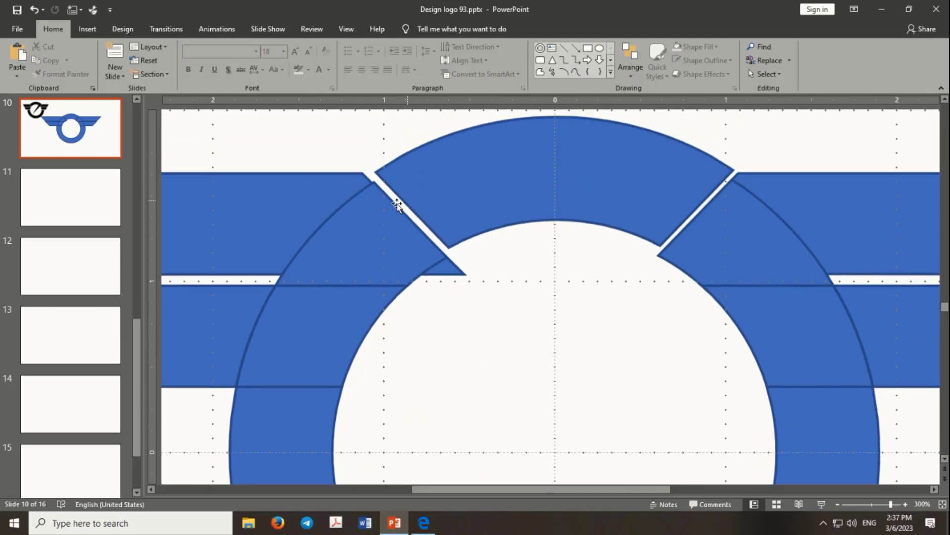
click(314, 209)
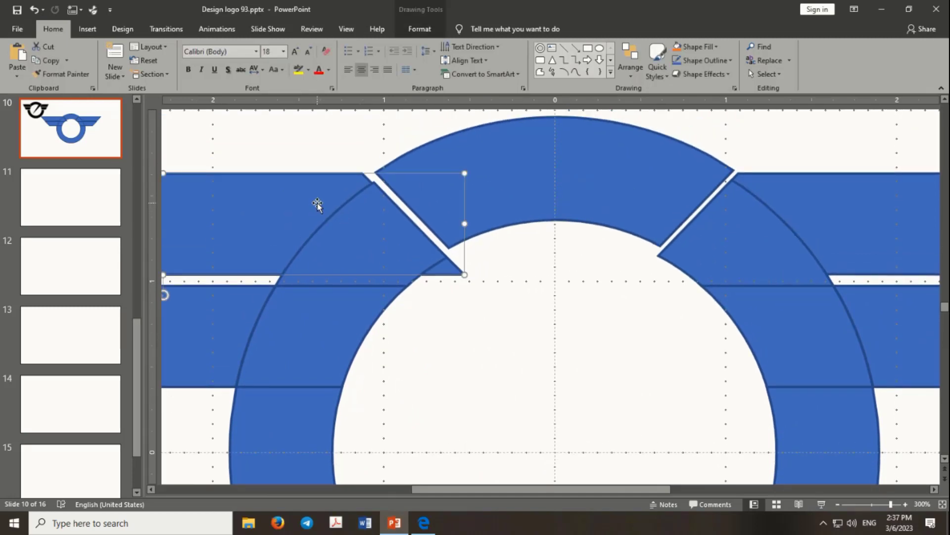
right_click(318, 202)
click(355, 284)
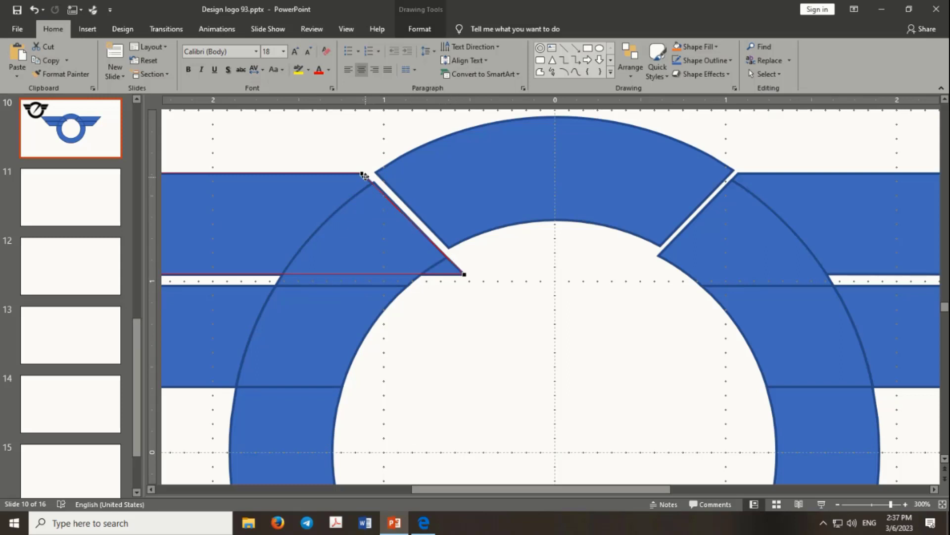
drag(362, 173, 364, 172)
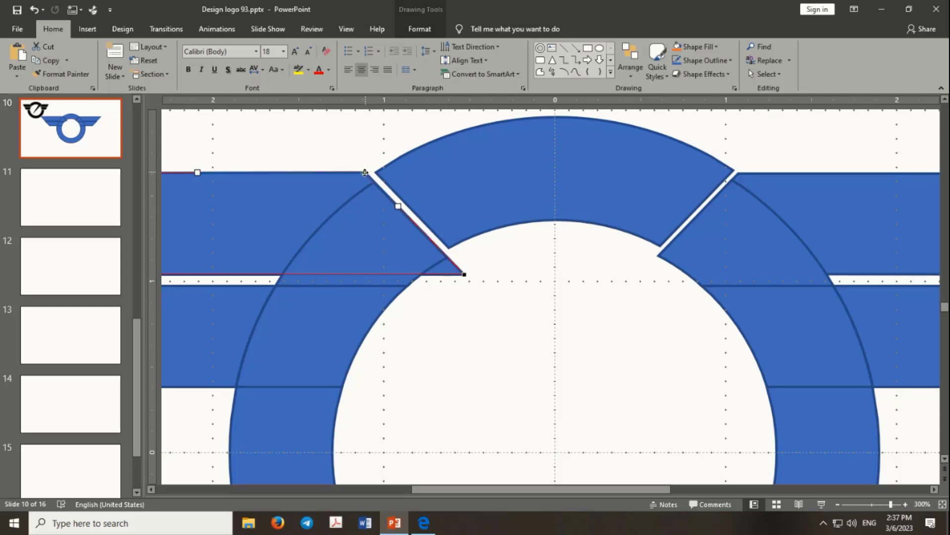
right_click(438, 247)
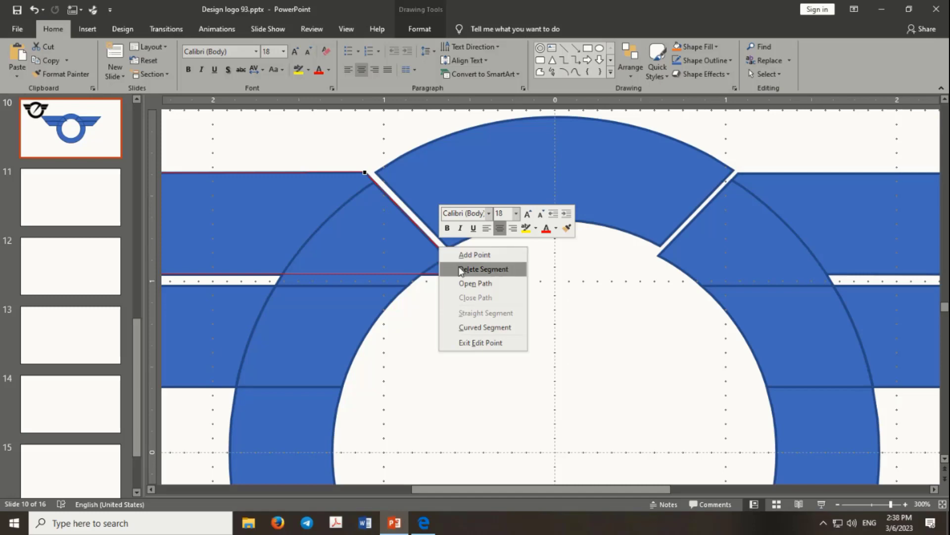
click(460, 255)
drag(465, 274, 413, 273)
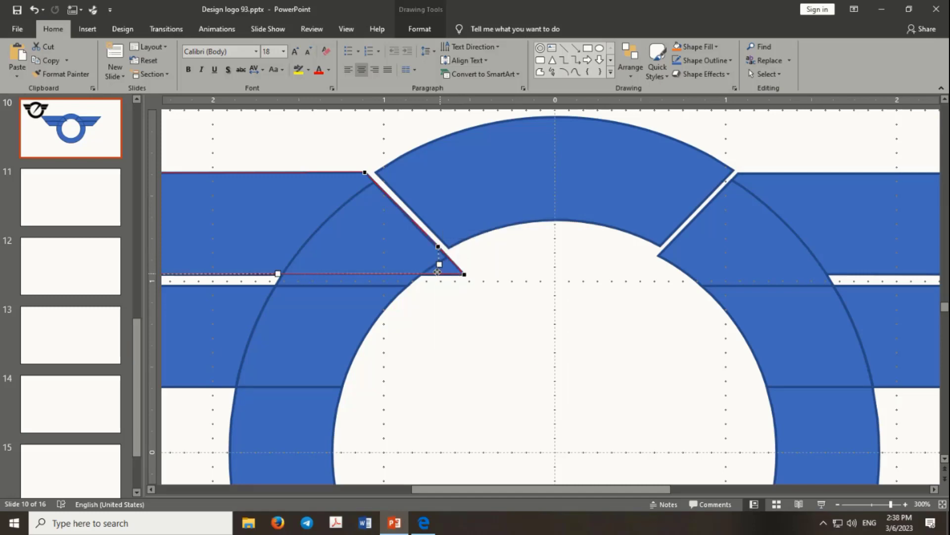
click(438, 299)
Step: Undo the last change made to the upper-left blue wing shape
scroll(450, 292, down, 5)
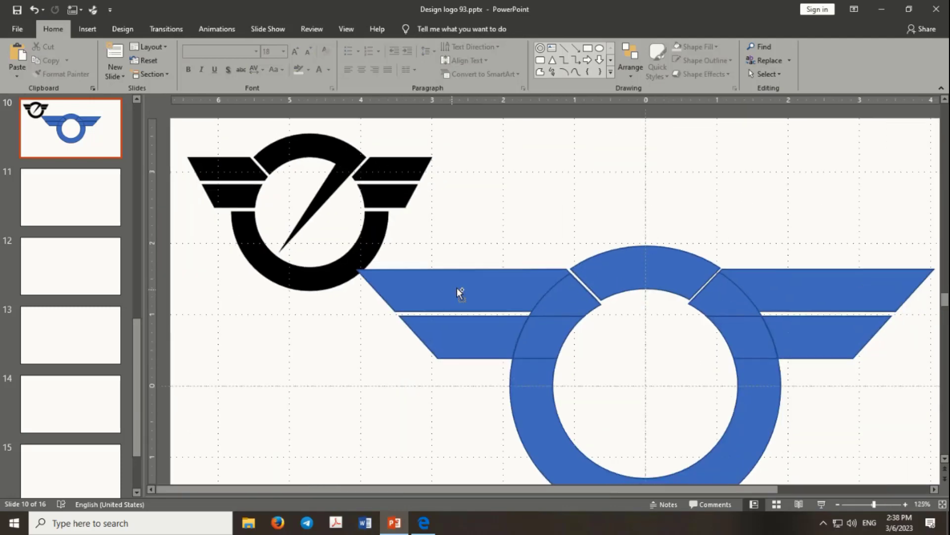
scroll(593, 300, up, 2)
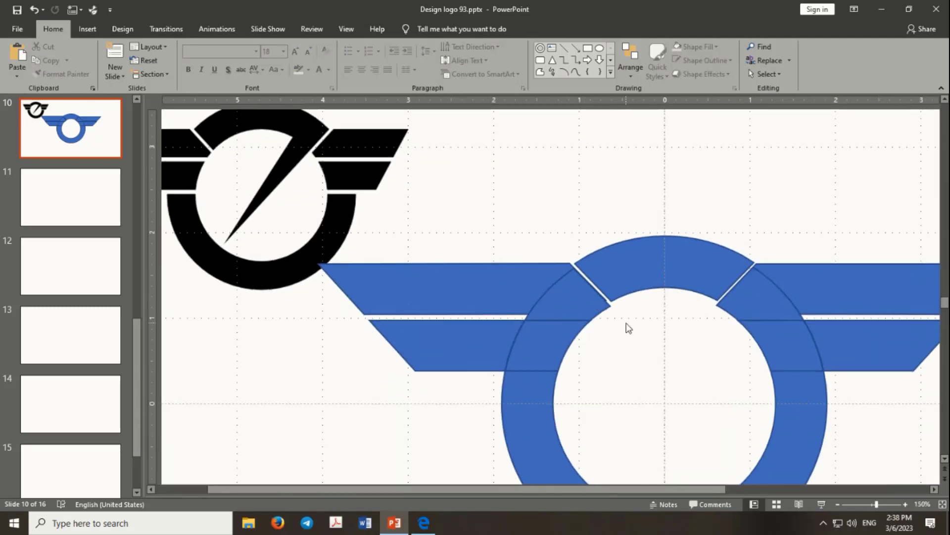
click(532, 282)
click(544, 221)
click(532, 282)
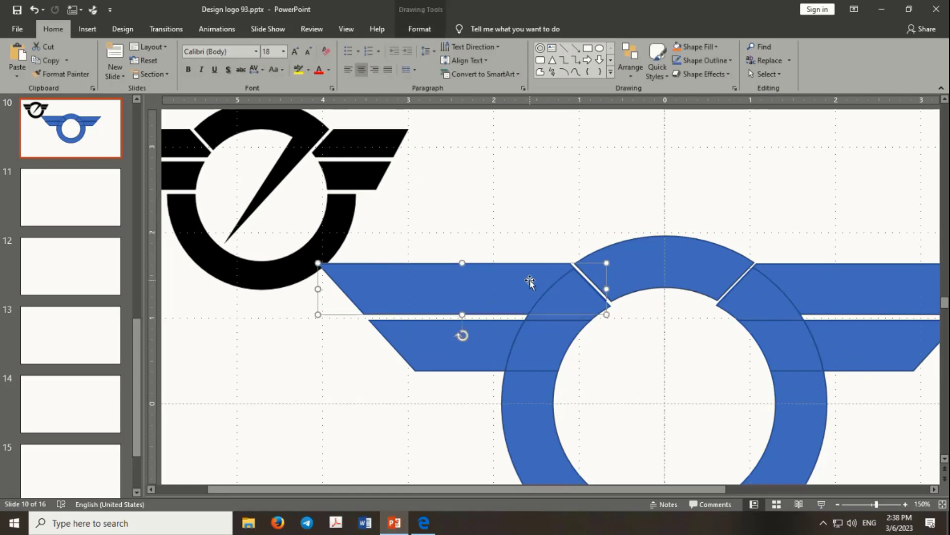
key(ctrl+z)
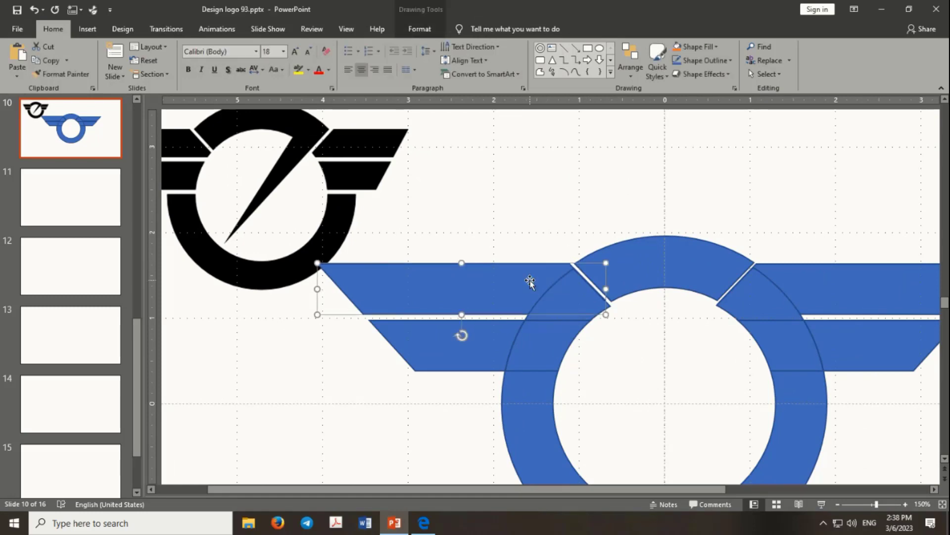
Step: Move the top arc piece of the ring slightly down and nudge it right
click(663, 274)
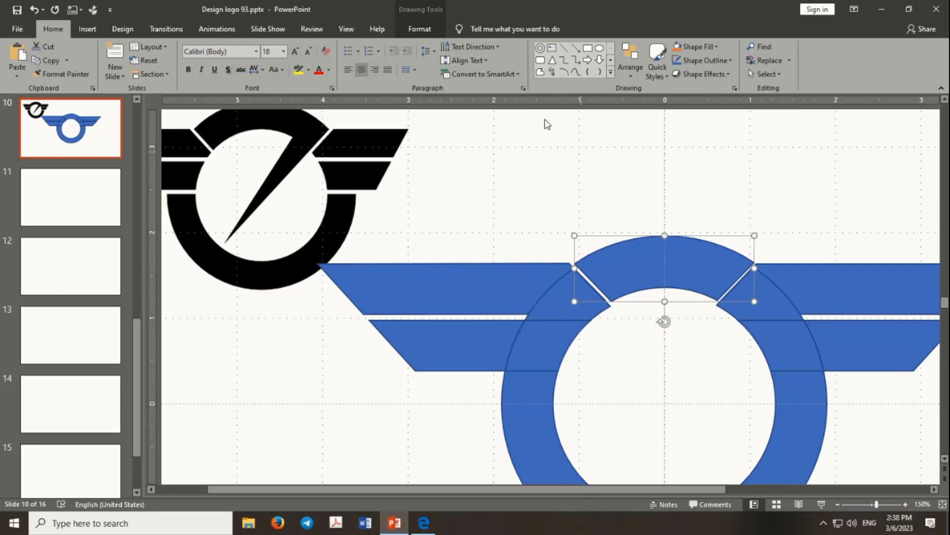
click(609, 195)
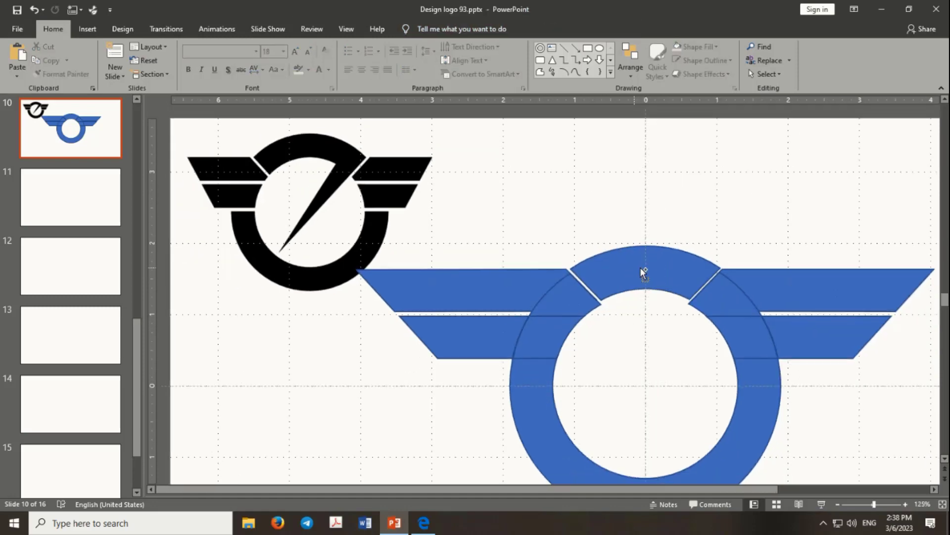
click(594, 293)
scroll(594, 297, down, 6)
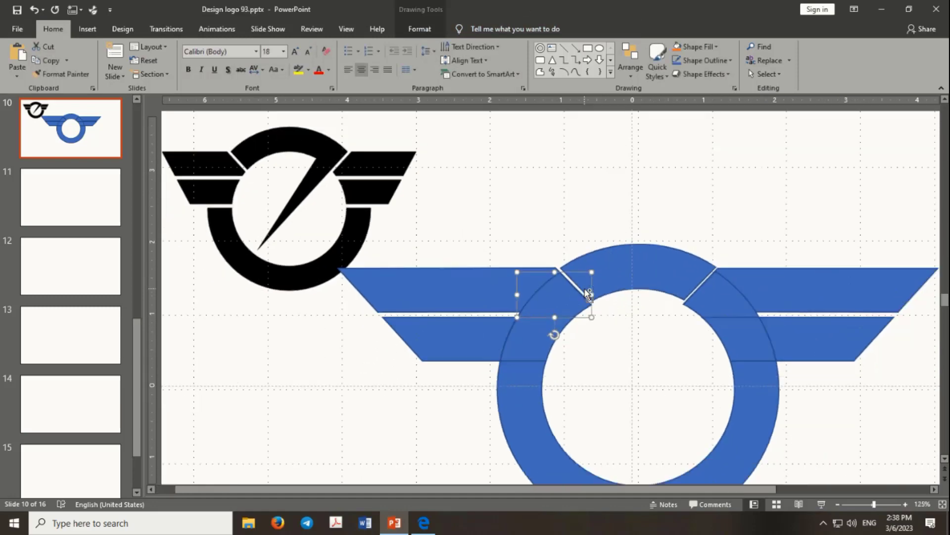
scroll(629, 278, up, 4)
click(641, 268)
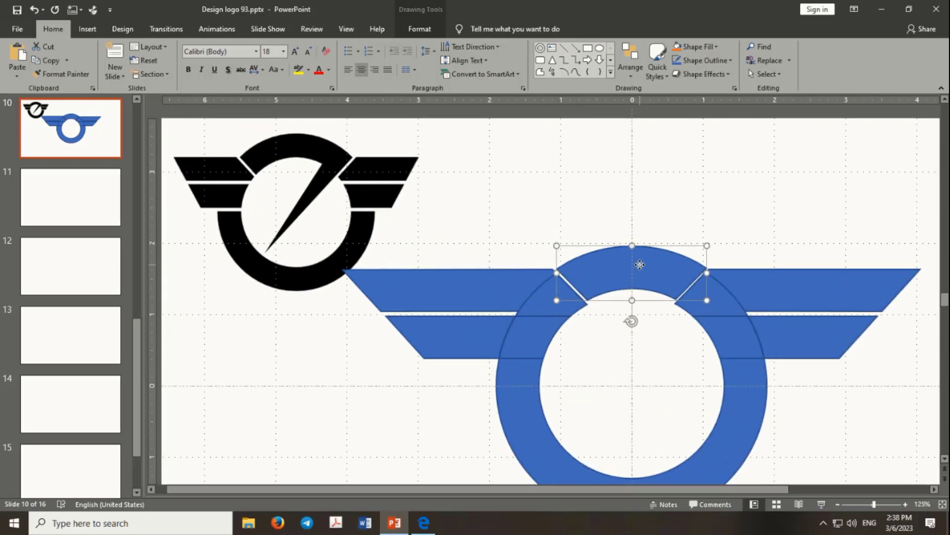
scroll(668, 270, up, 5)
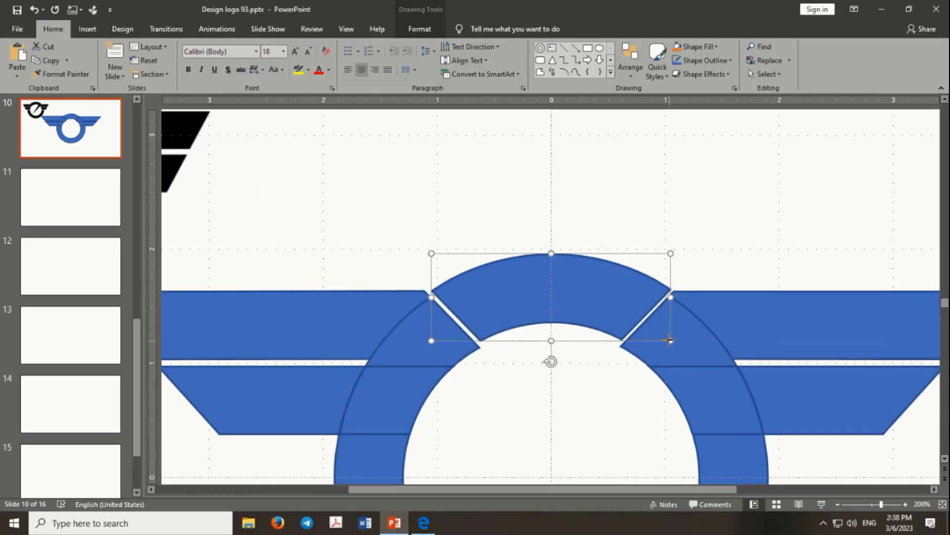
drag(622, 301, 622, 302)
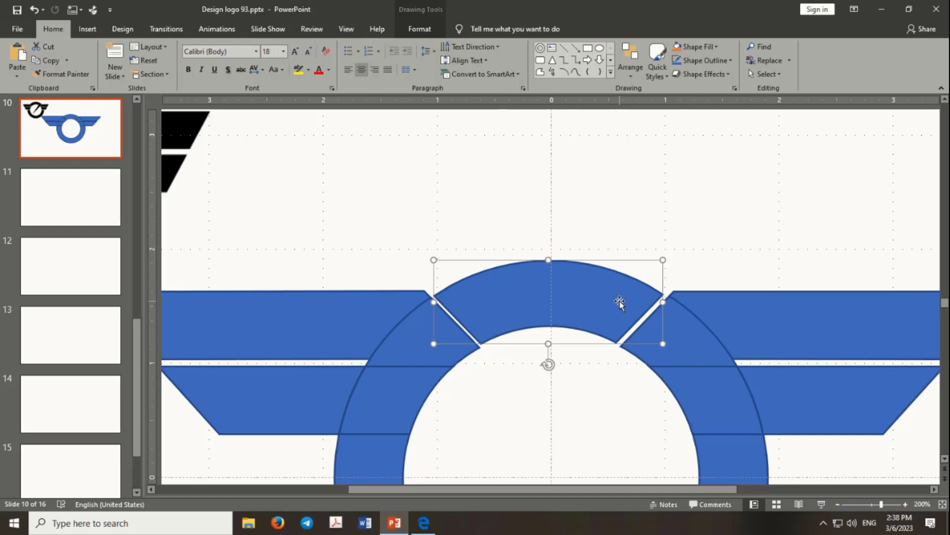
key(ctrl+Right)
key(ctrl+Right)
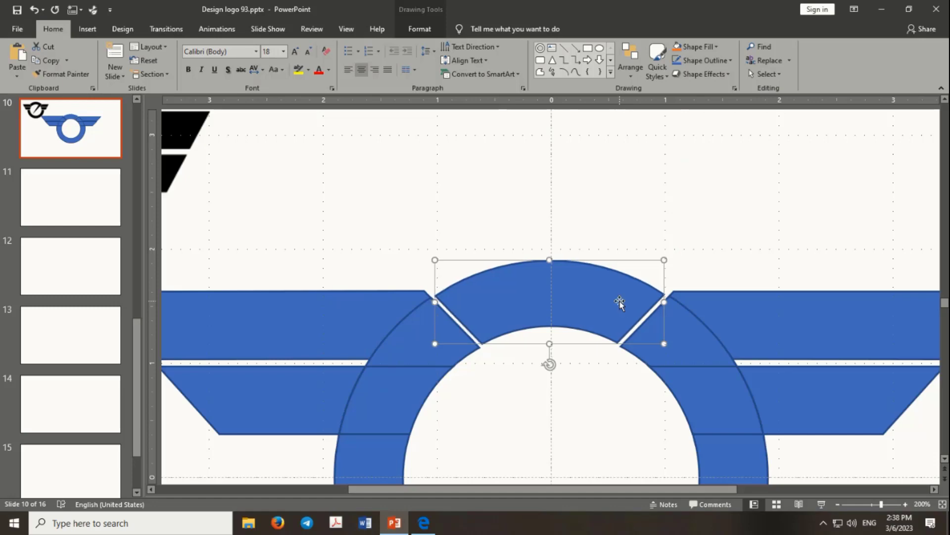
click(545, 229)
Step: Zoom out and recheck the top arc's placement on the ring
scroll(545, 229, down, 4)
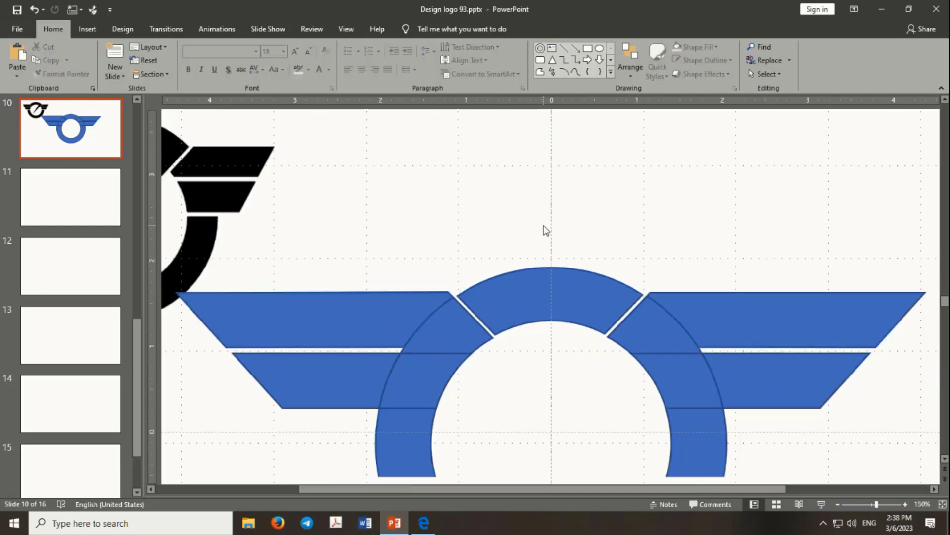
scroll(561, 231, down, 3)
scroll(563, 227, down, 2)
scroll(564, 227, down, 1)
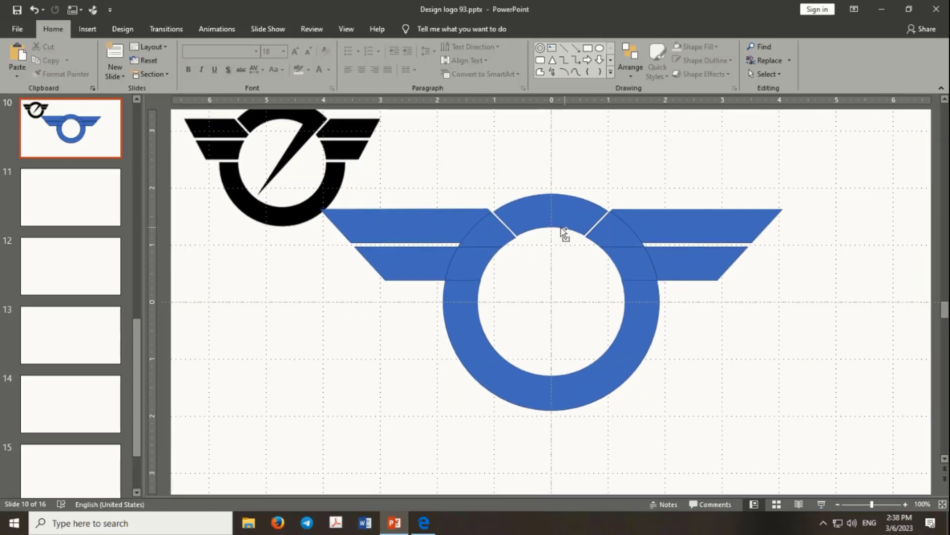
click(494, 234)
scroll(490, 243, up, 2)
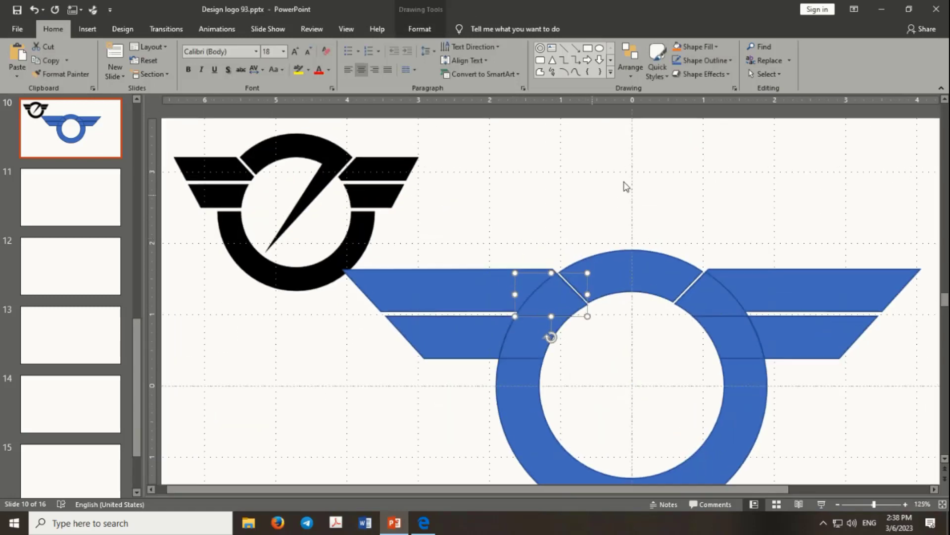
click(644, 179)
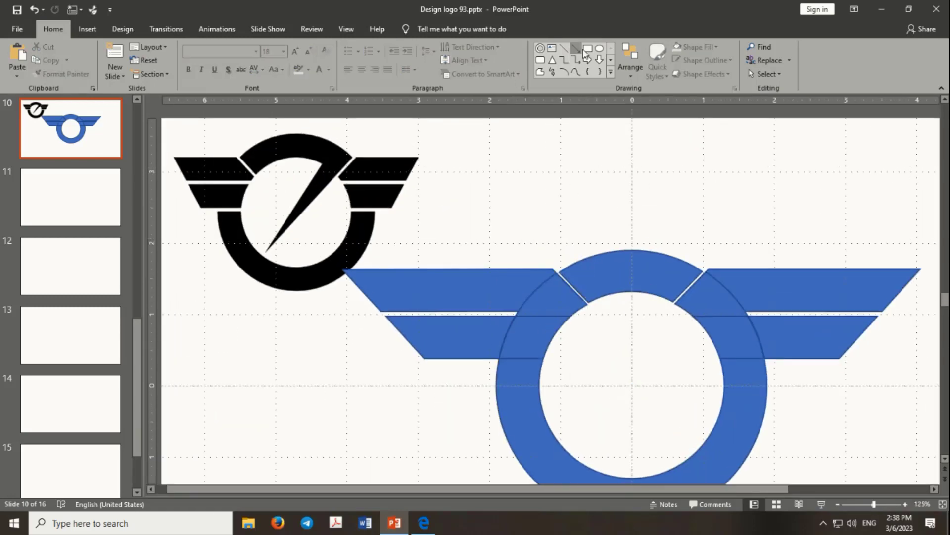
Step: Draw a thin horizontal rectangle lying along the gap between the upper and lower wing stripes
click(588, 49)
drag(463, 222, 925, 228)
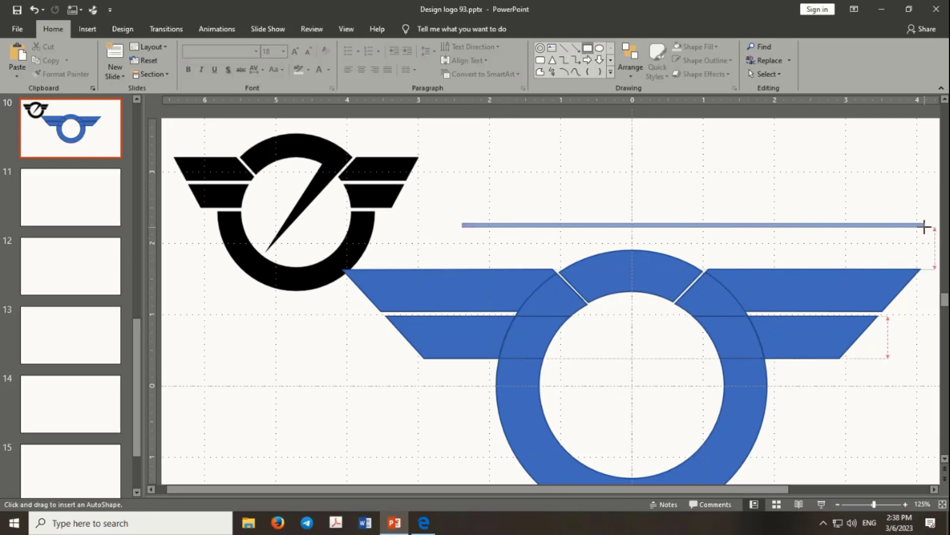
drag(862, 228, 821, 313)
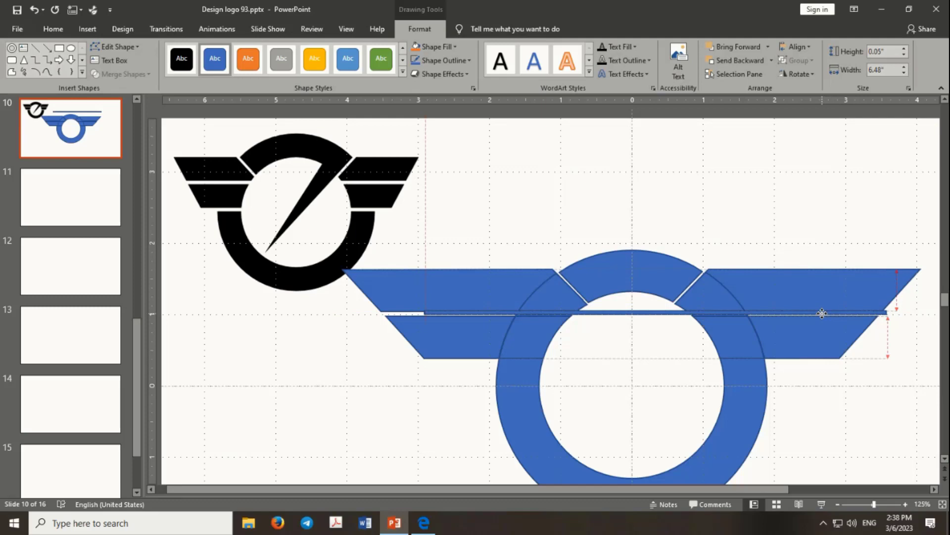
drag(822, 313, 804, 314)
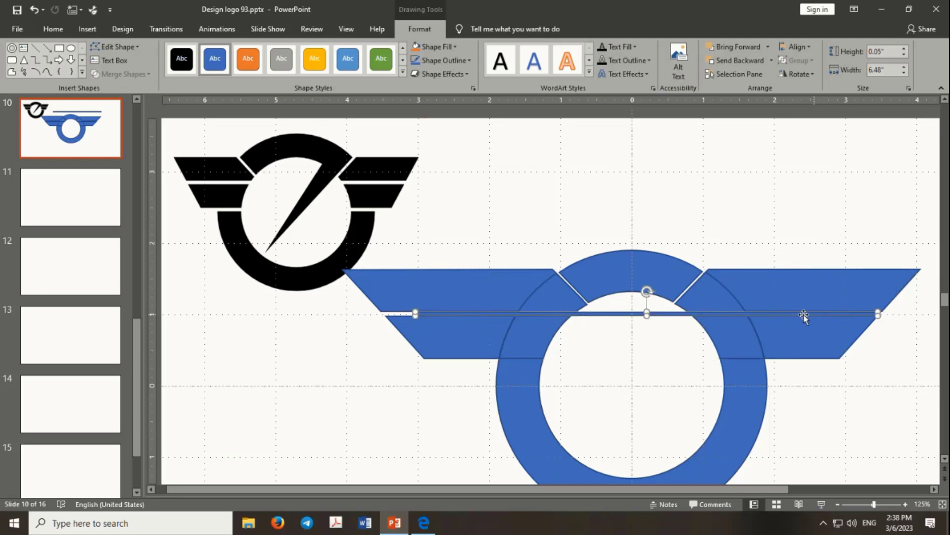
scroll(689, 325, up, 3)
scroll(535, 309, up, 2)
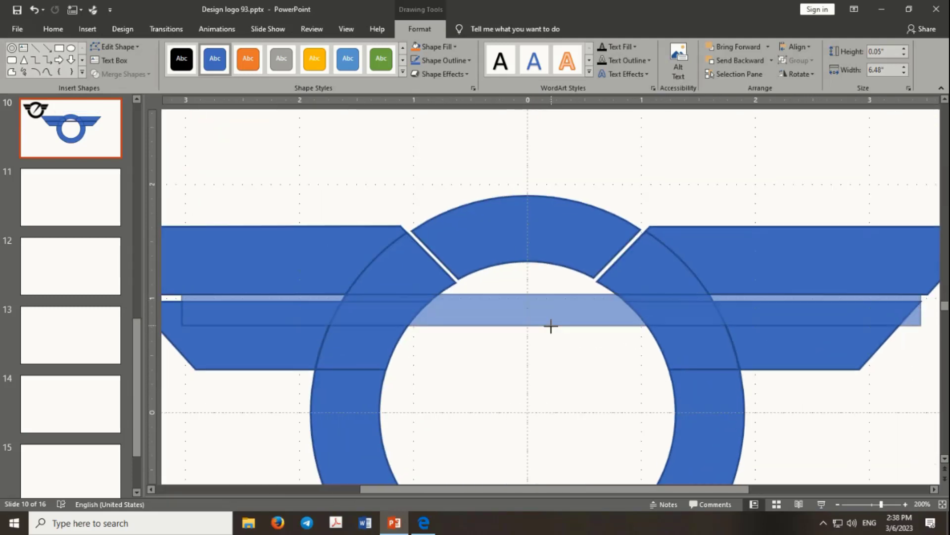
drag(551, 299, 552, 325)
Step: Fragment the thin bar together with the left and right wing-cut pieces
click(430, 289)
shift+click(471, 312)
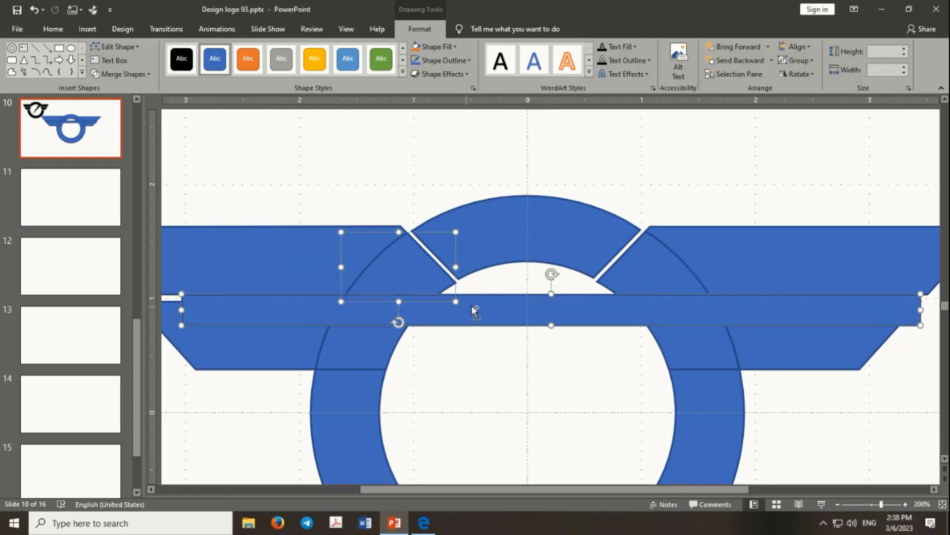
shift+click(649, 251)
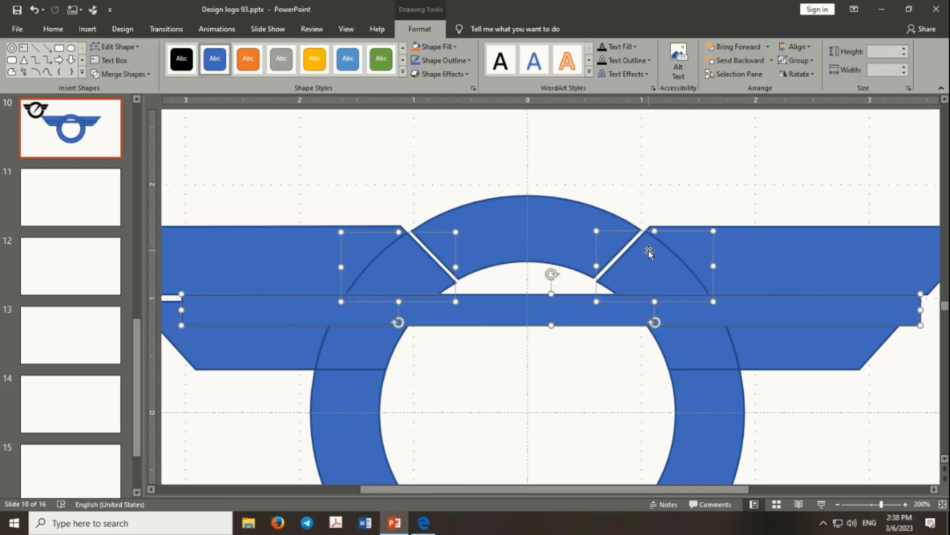
click(136, 72)
click(119, 112)
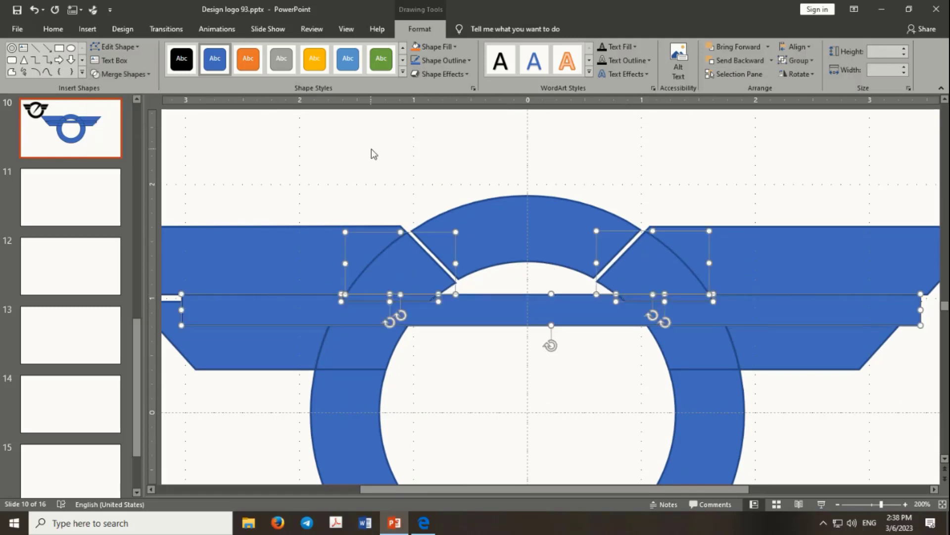
Step: Delete the leftover thin bar and the two small slivers
click(496, 315)
key(Delete)
click(427, 298)
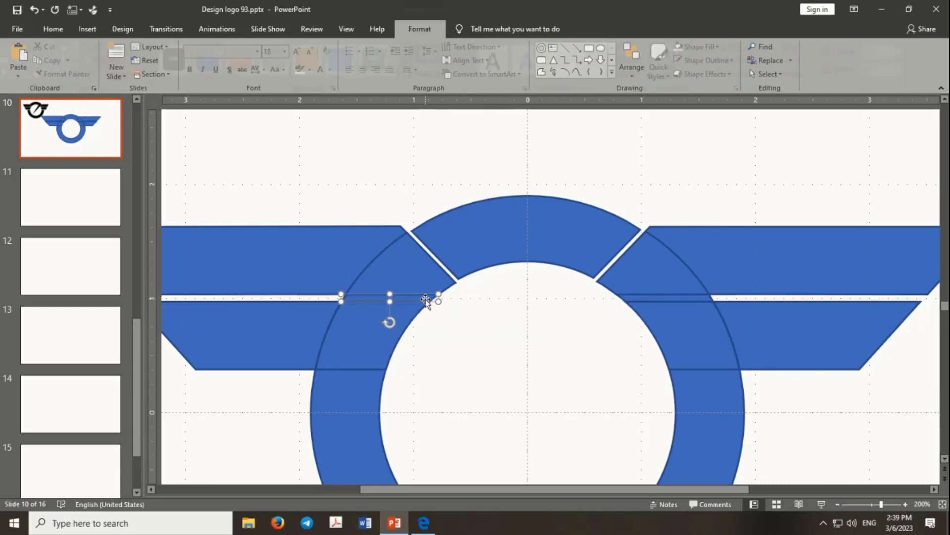
key(Delete)
click(616, 298)
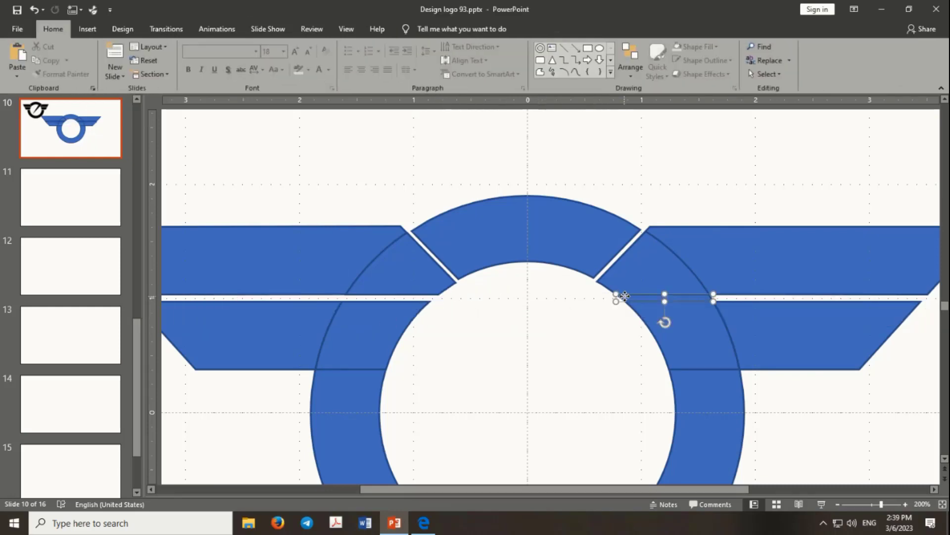
key(Delete)
scroll(440, 279, down, 3)
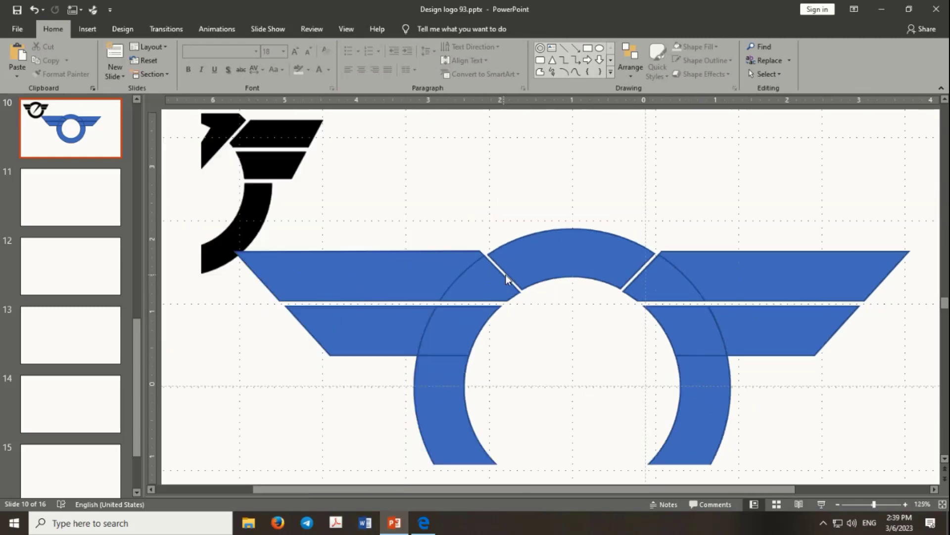
scroll(514, 276, down, 3)
Step: Move the black reference logo picture to the slide's top-left corner
click(354, 186)
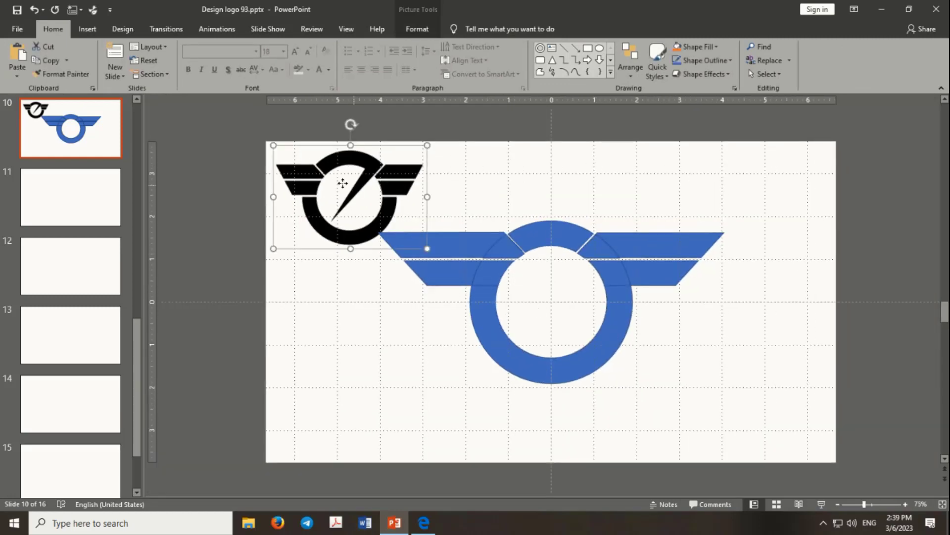
drag(354, 185, 310, 171)
click(668, 355)
scroll(623, 206, up, 1)
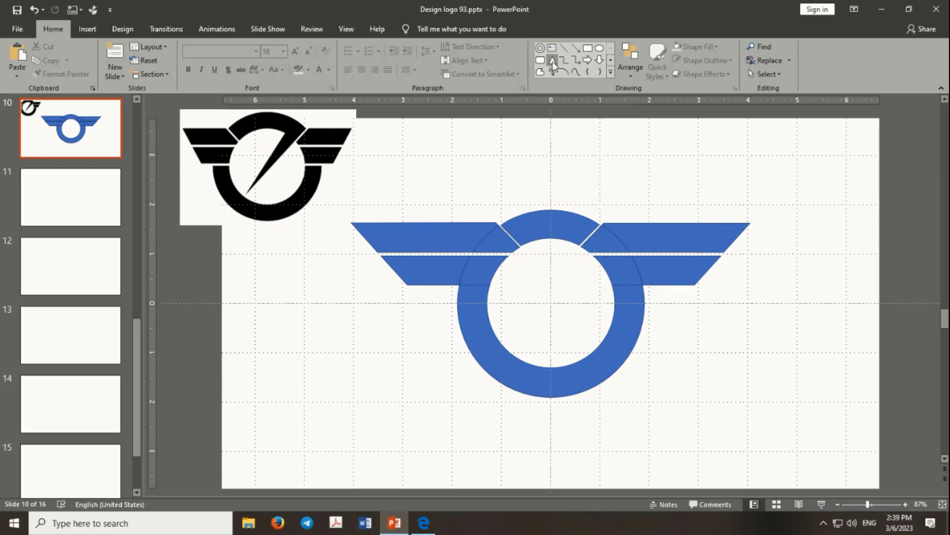
Step: Draw a tall thin right triangle and tilt it diagonally across the ring
click(609, 72)
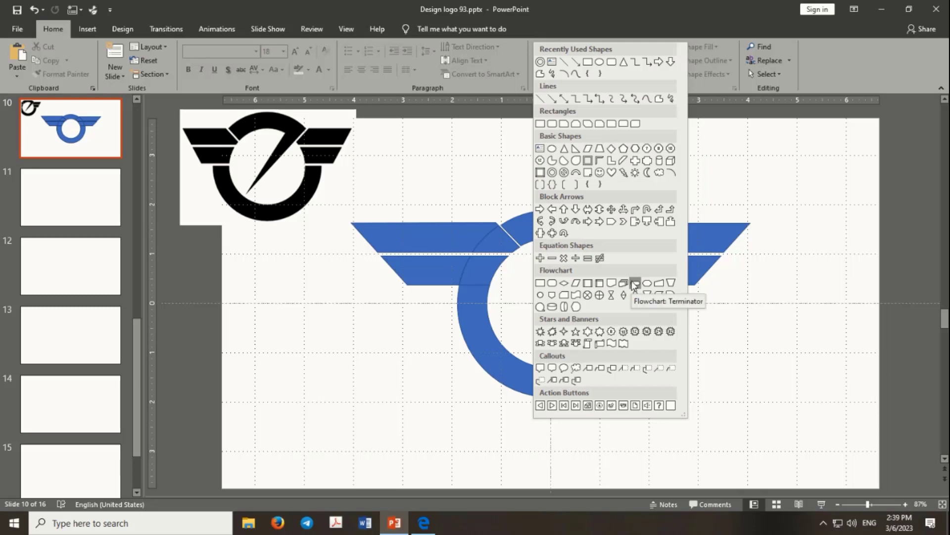
click(575, 149)
drag(586, 133, 605, 251)
drag(592, 198, 579, 228)
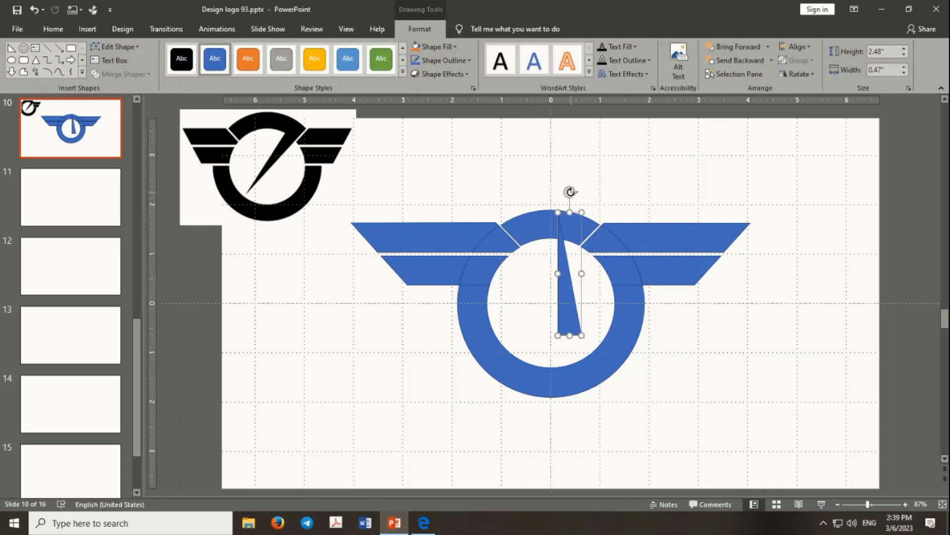
mouse_move(570, 192)
mouse_down()
mouse_move(517, 336)
mouse_move(503, 318)
mouse_up()
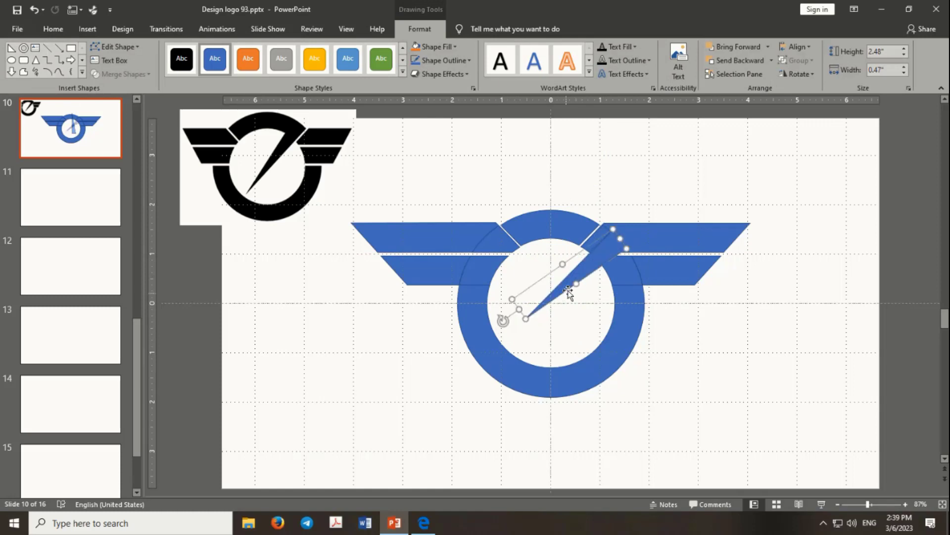
drag(576, 269, 546, 259)
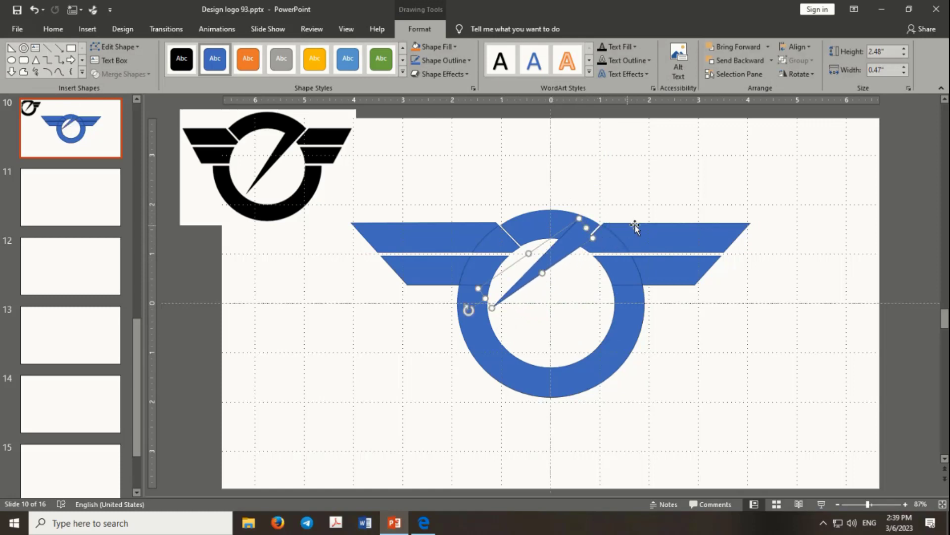
Step: Shrink and rotate the triangle into a spike whose tip meets the top arc, selecting both
ctrl+scroll(666, 219, up, 5)
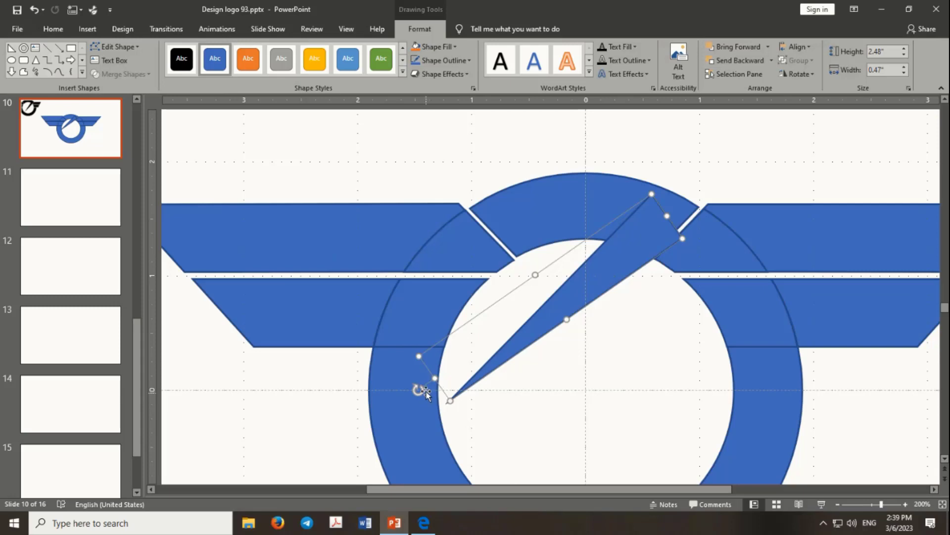
mouse_move(449, 396)
mouse_down()
mouse_move(490, 350)
mouse_move(499, 350)
mouse_move(505, 379)
mouse_up()
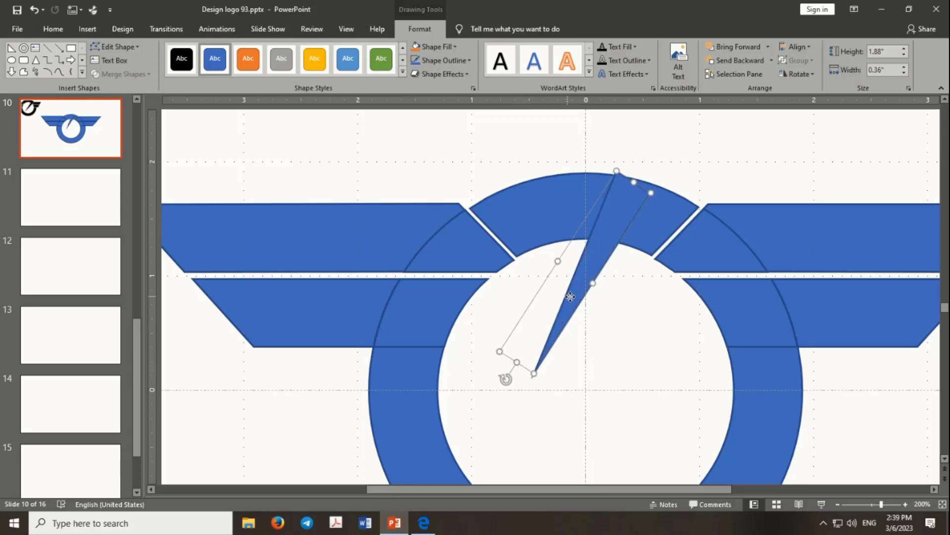
drag(557, 319, 579, 347)
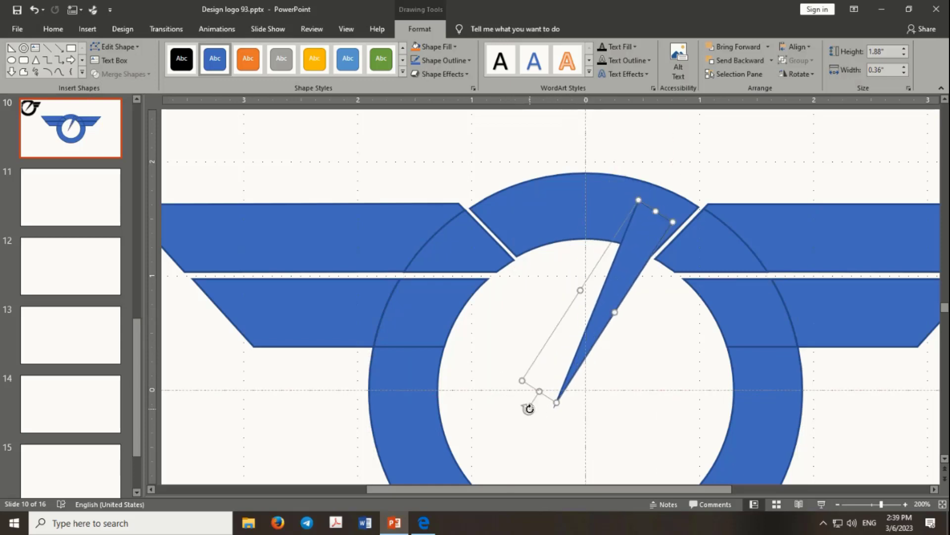
drag(528, 409, 510, 384)
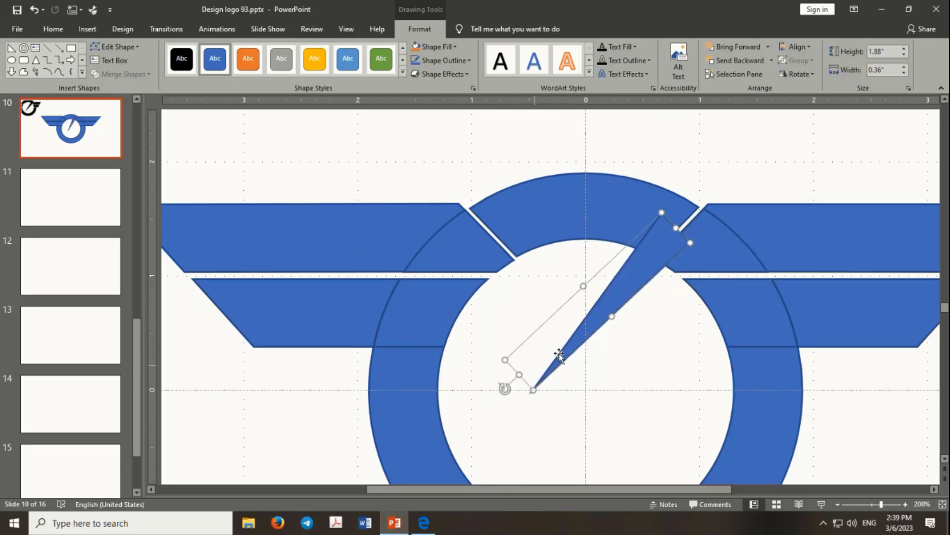
drag(612, 296, 588, 297)
drag(483, 387, 486, 389)
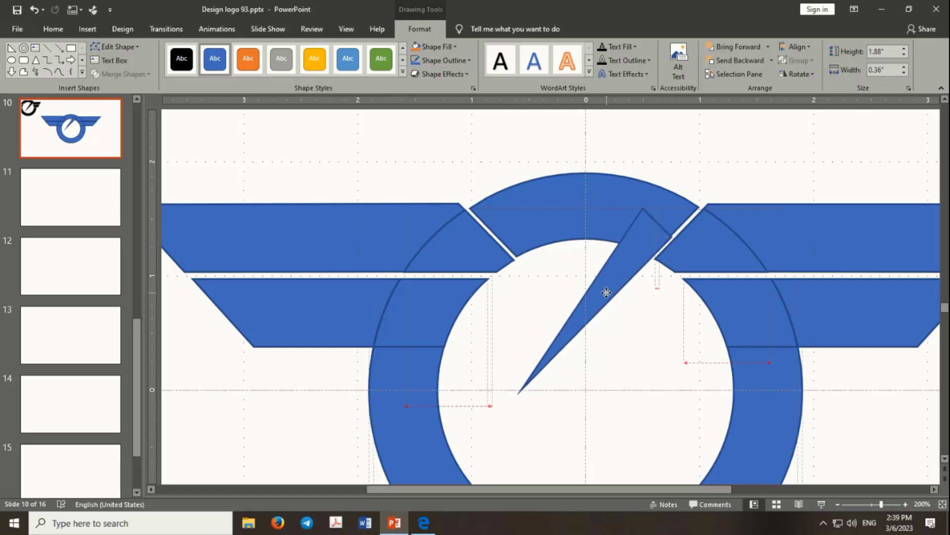
drag(598, 296, 601, 291)
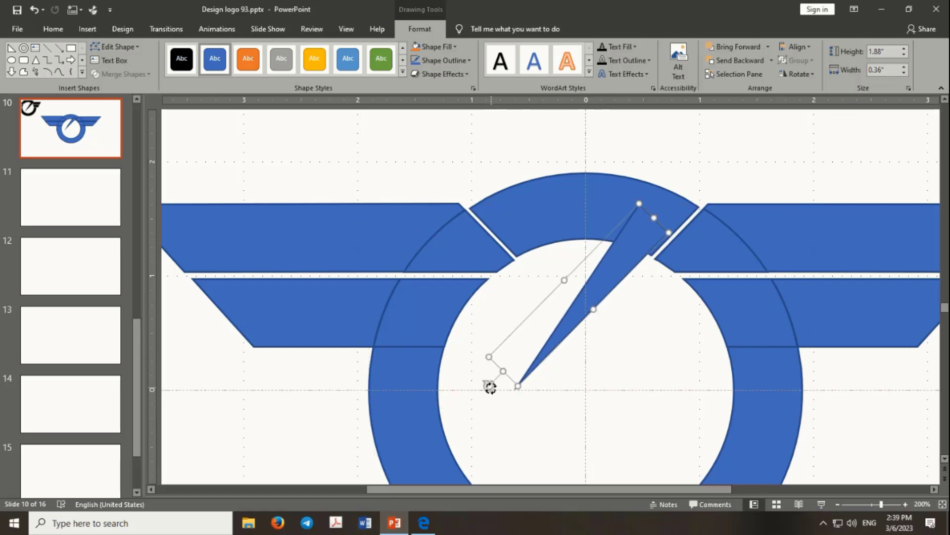
drag(490, 388, 492, 388)
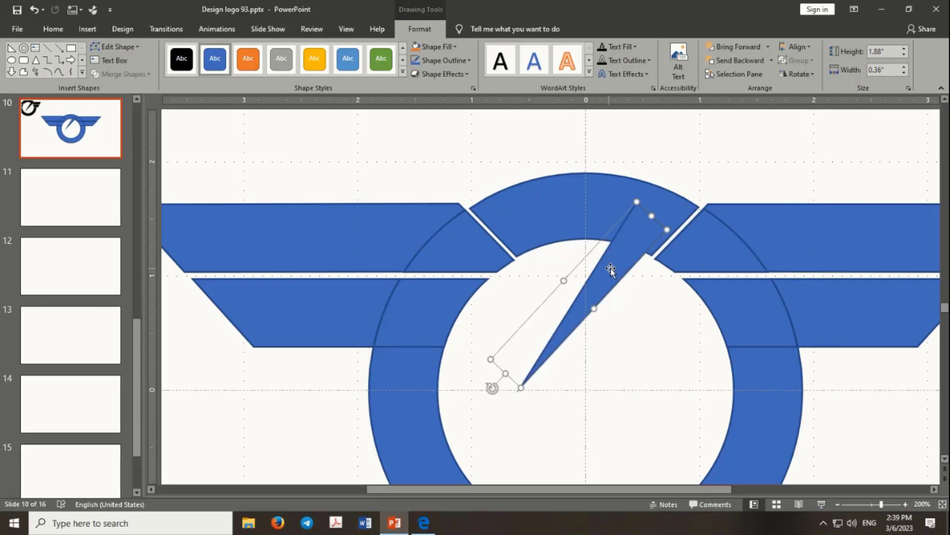
drag(611, 269, 624, 269)
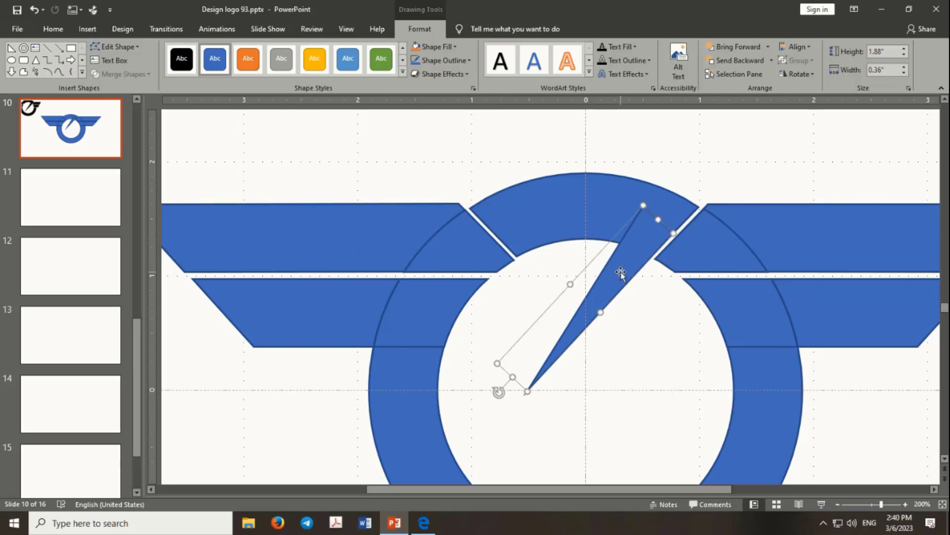
shift+click(559, 214)
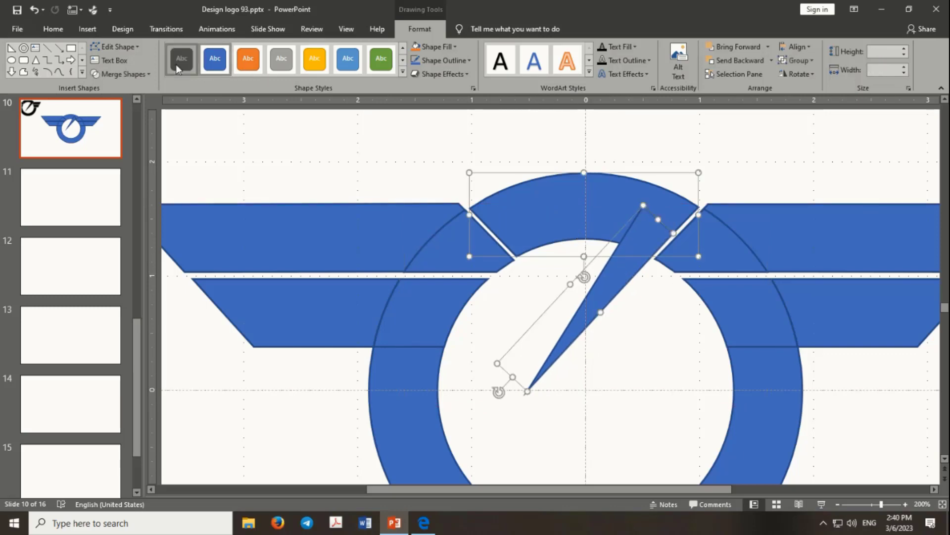
Step: Fill the top arc and triangle black and union them into one shape
click(181, 58)
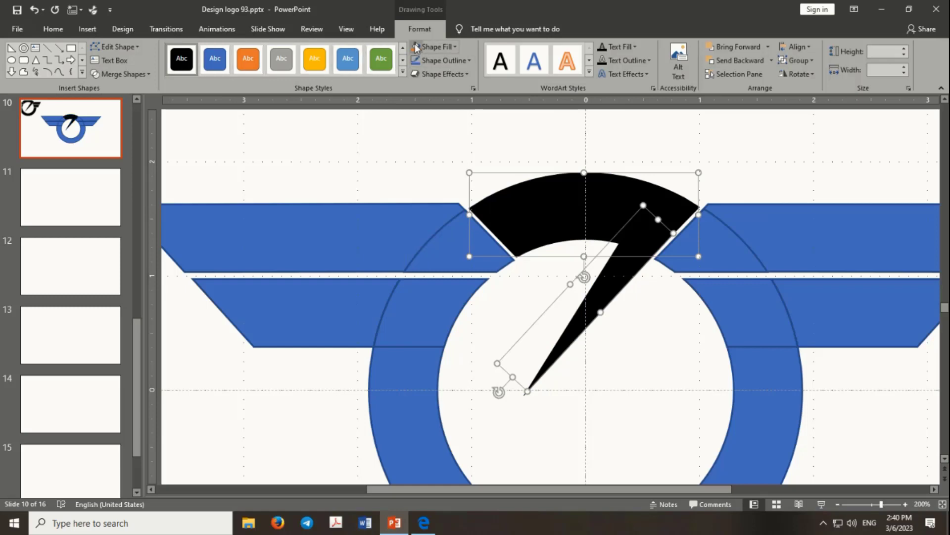
click(149, 74)
click(107, 88)
click(325, 163)
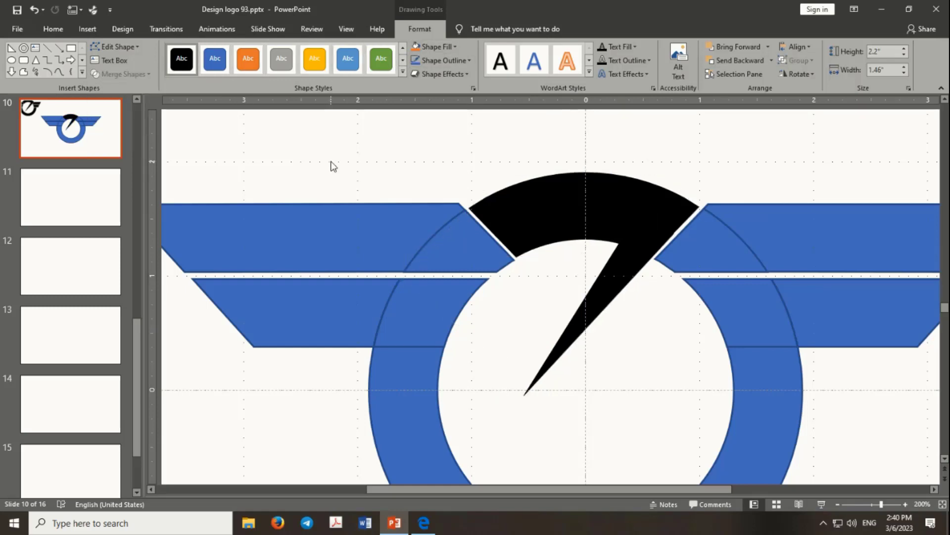
Step: Set No Outline on every piece of the logo
scroll(536, 219, down, 2)
scroll(537, 219, down, 3)
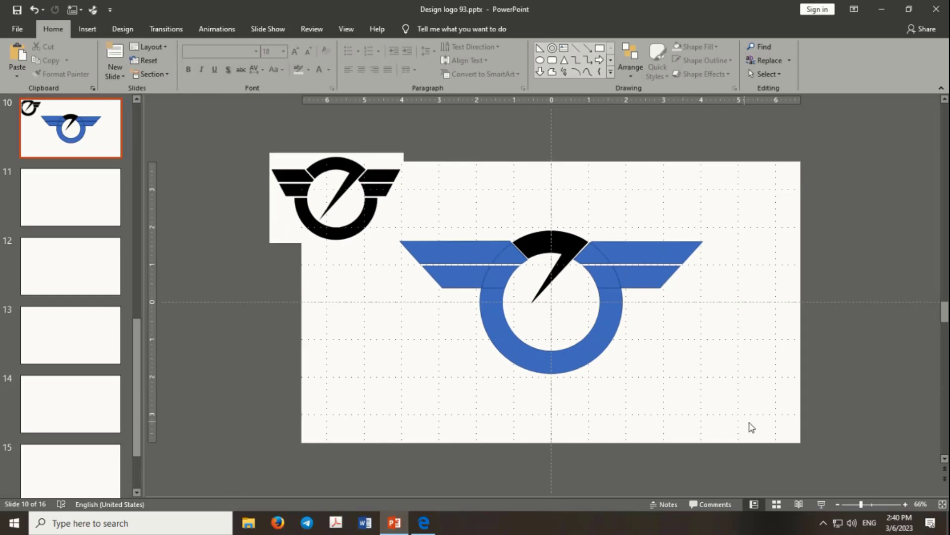
mouse_move(759, 423)
mouse_down()
mouse_move(514, 324)
mouse_move(346, 171)
mouse_up()
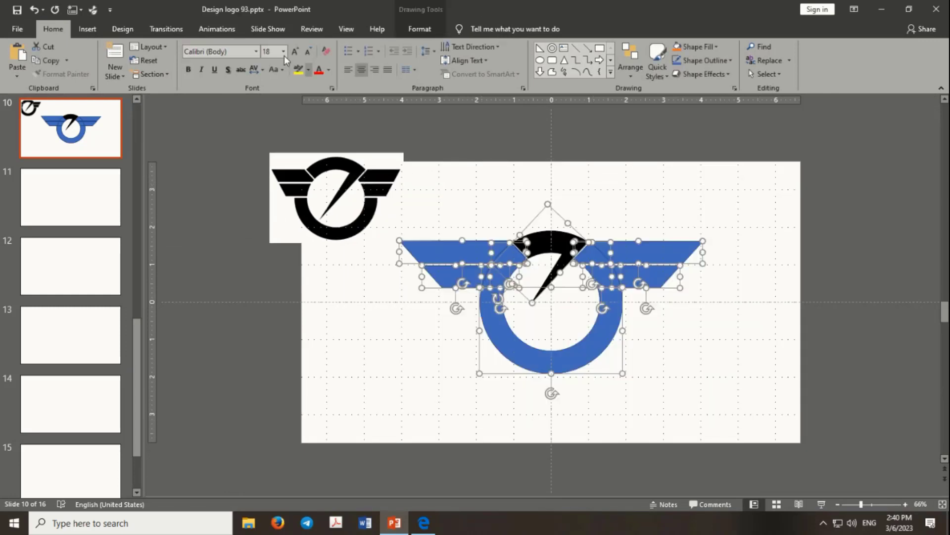
click(410, 30)
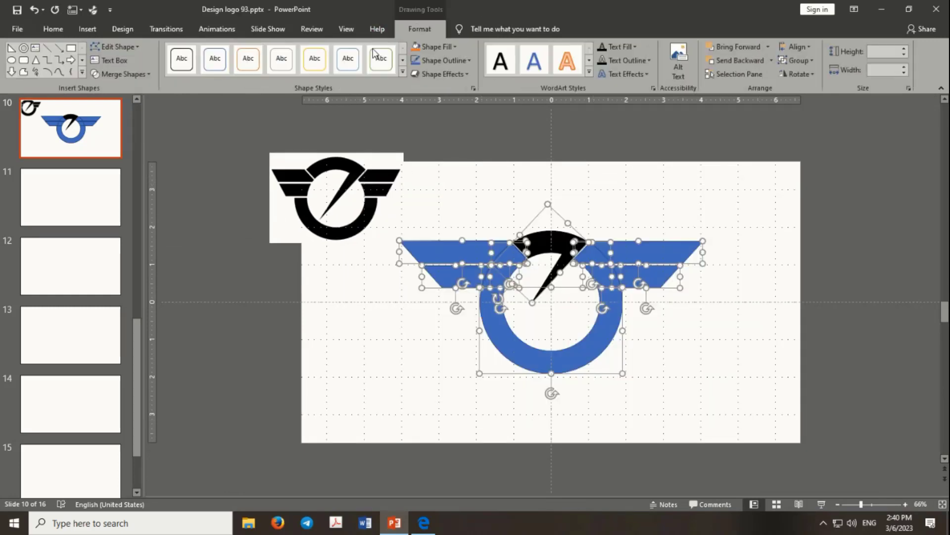
click(467, 61)
click(444, 189)
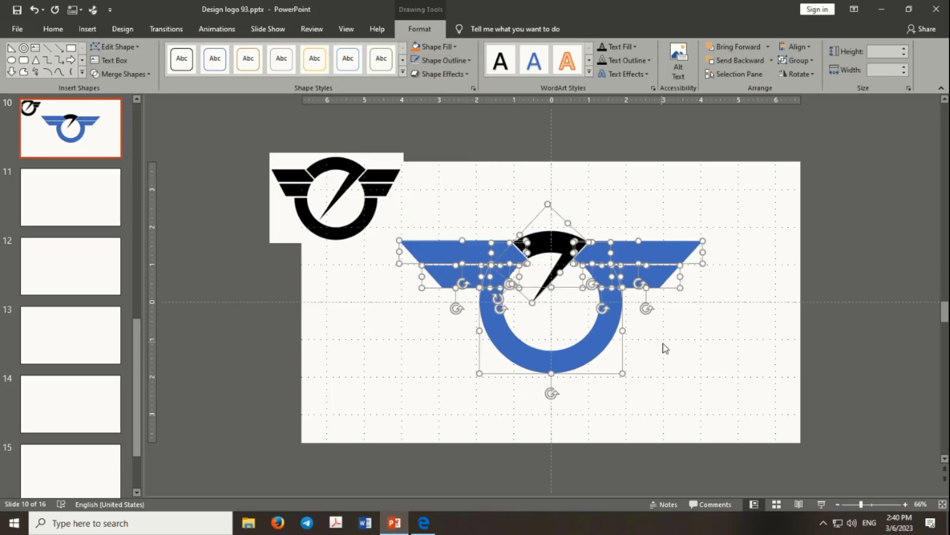
Step: Union all the logo pieces into a single shape
click(135, 73)
click(130, 89)
click(658, 251)
scroll(661, 250, down, 1)
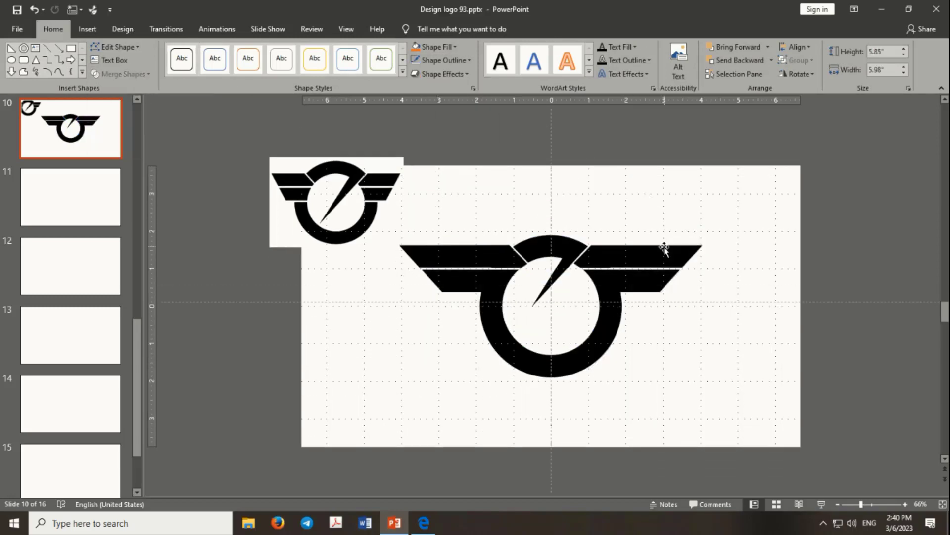
Step: Delete the small reference logo picture
click(381, 196)
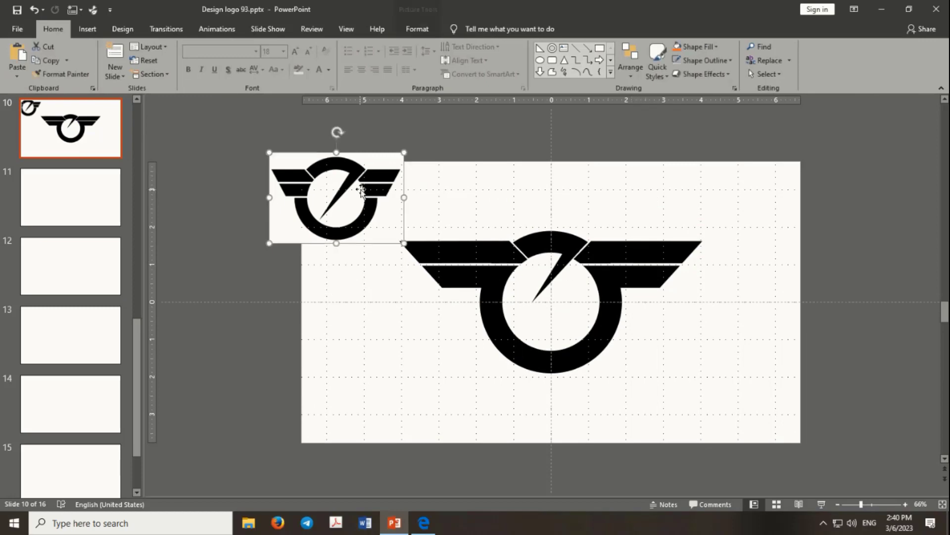
key(Delete)
click(522, 273)
scroll(522, 272, up, 1)
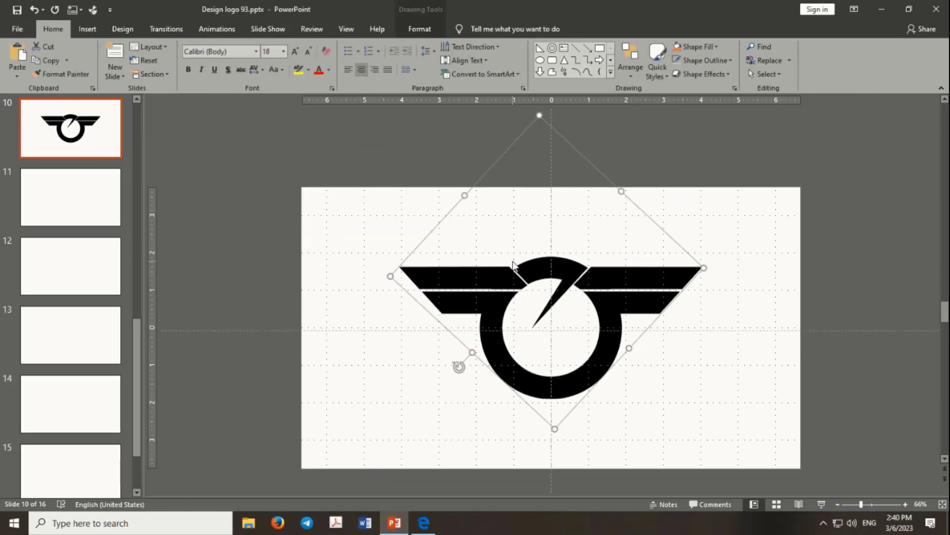
Step: Browse the Shape Format, Transitions, Design and Insert tabs, then reselect the logo
click(435, 28)
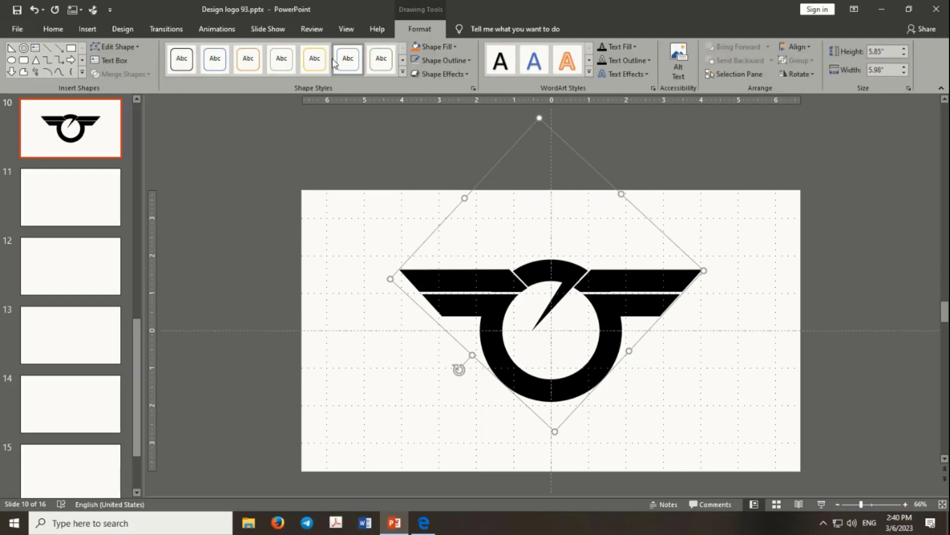
click(174, 29)
click(123, 29)
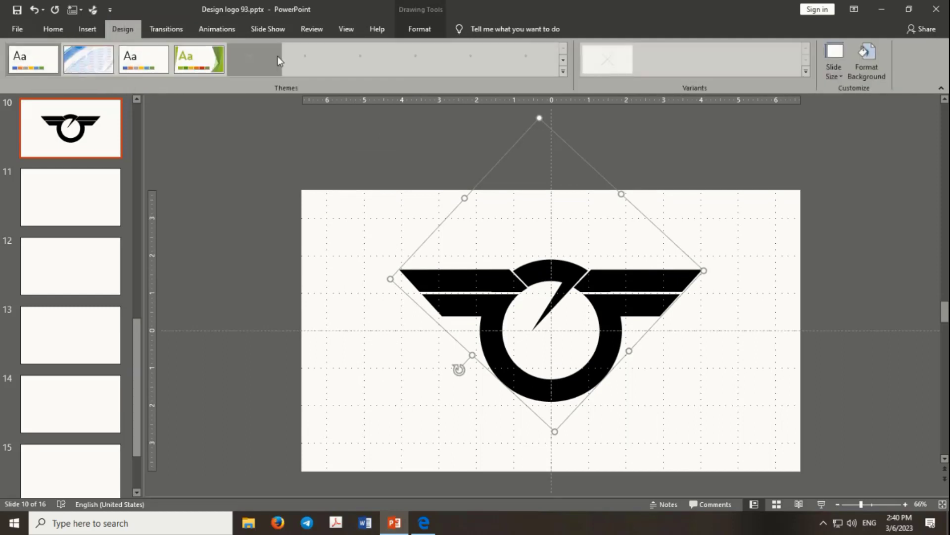
click(87, 28)
click(151, 26)
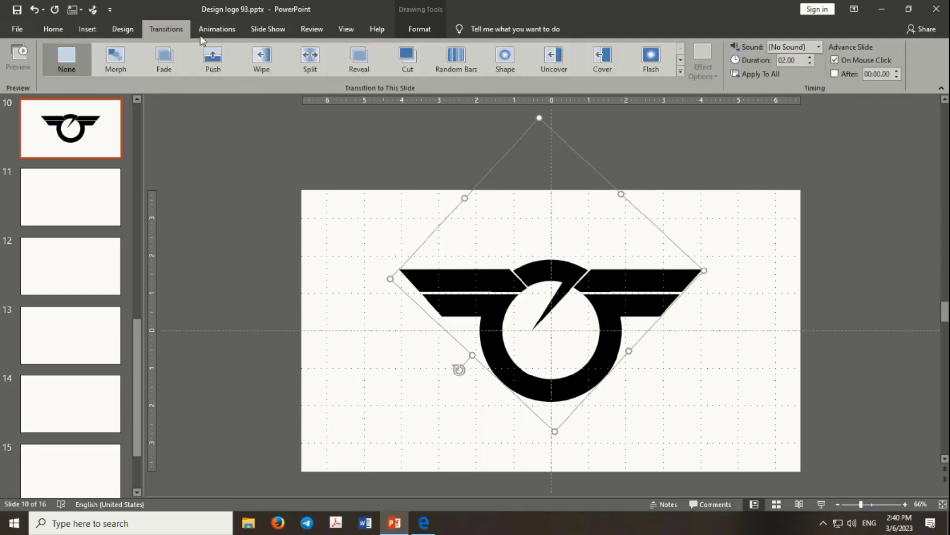
click(536, 233)
scroll(508, 241, down, 1)
click(508, 241)
scroll(510, 243, up, 1)
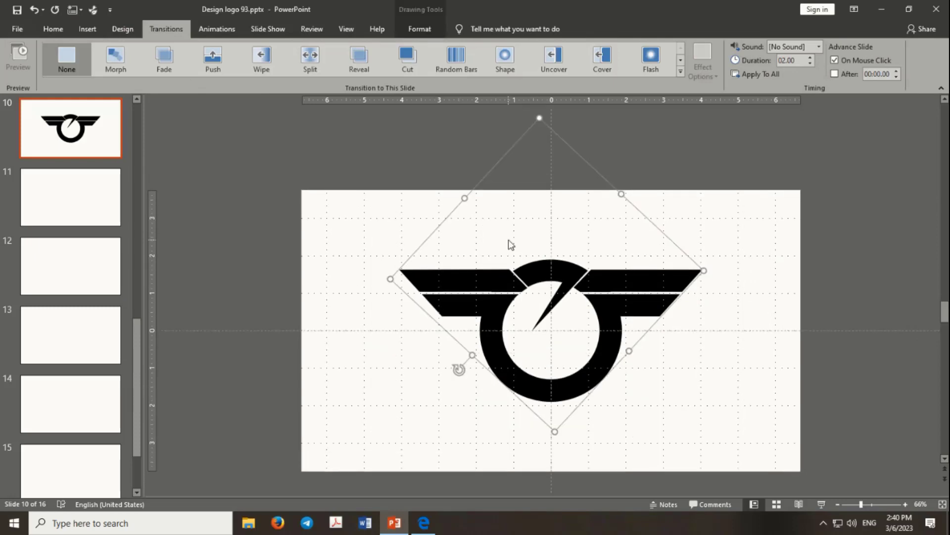
Step: Give the logo a Float In animation and play it in a slide show from this slide
click(218, 29)
click(260, 58)
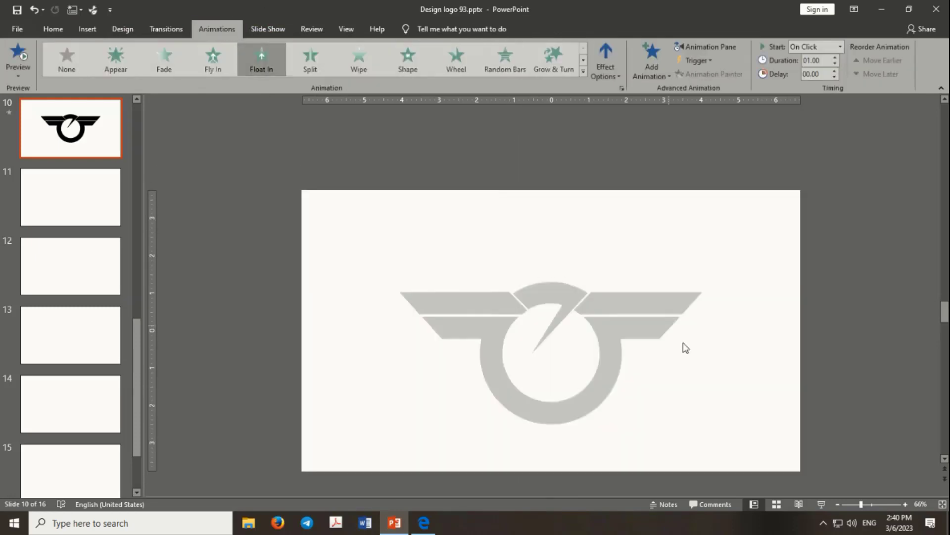
click(822, 504)
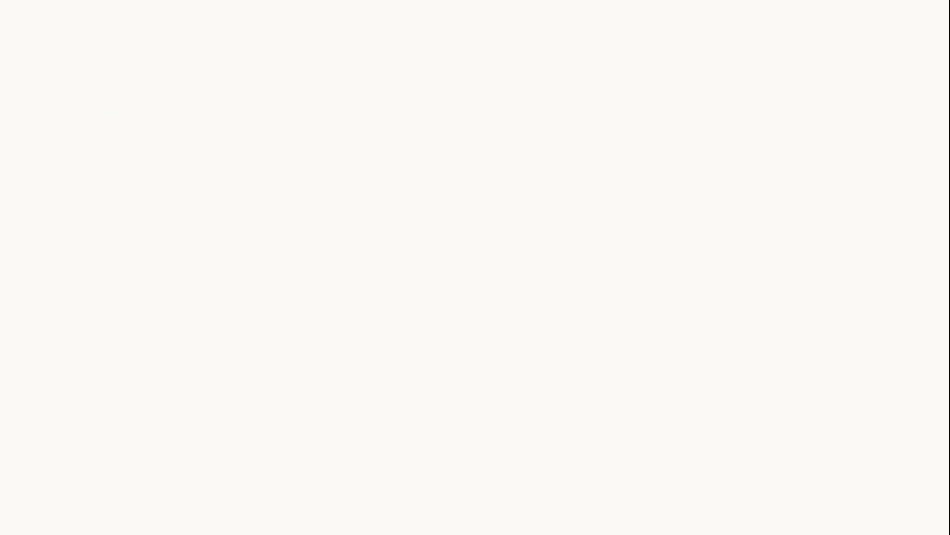
key(space)
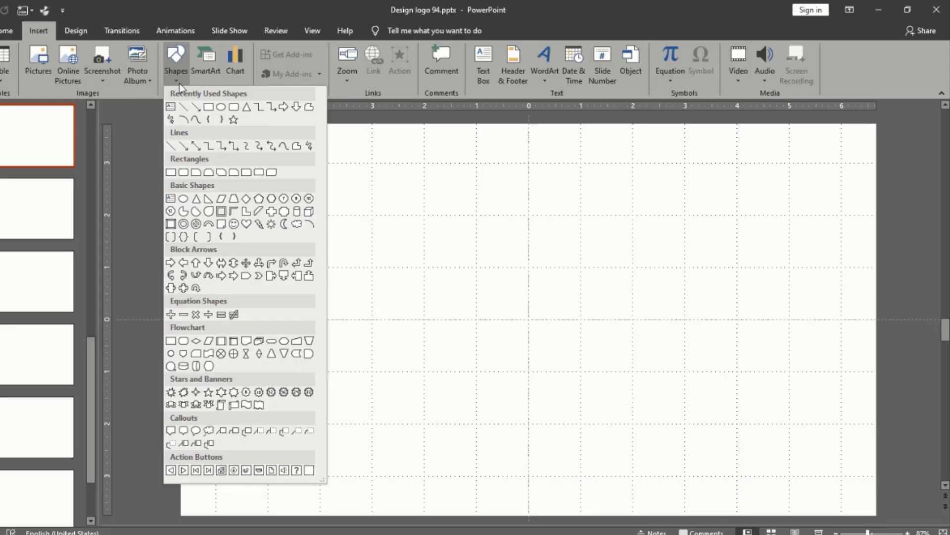
Step: Draw a large oval, flatten it into a smaller ellipse and centre it on the slide
click(222, 110)
drag(285, 141, 560, 344)
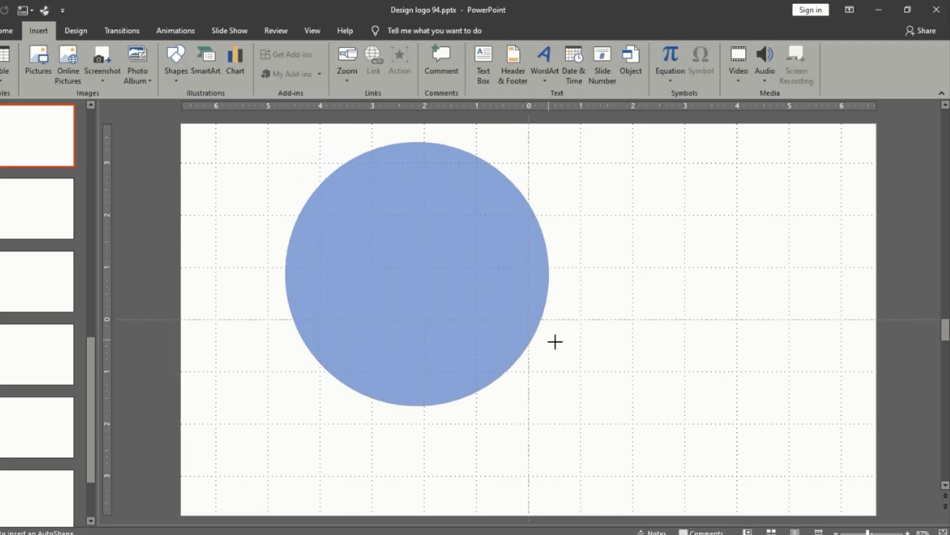
mouse_move(496, 253)
mouse_down()
mouse_move(613, 312)
mouse_move(591, 277)
mouse_up()
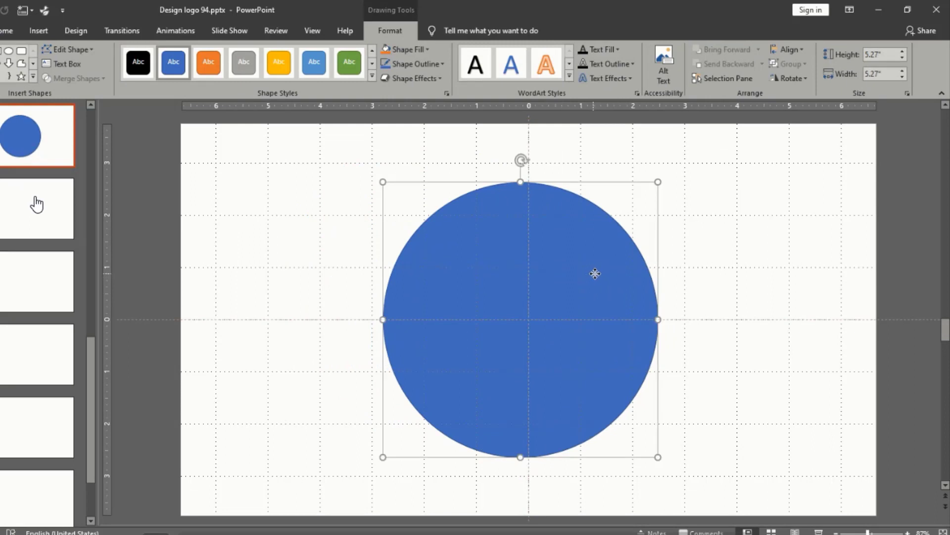
drag(595, 273, 598, 272)
drag(529, 183, 529, 251)
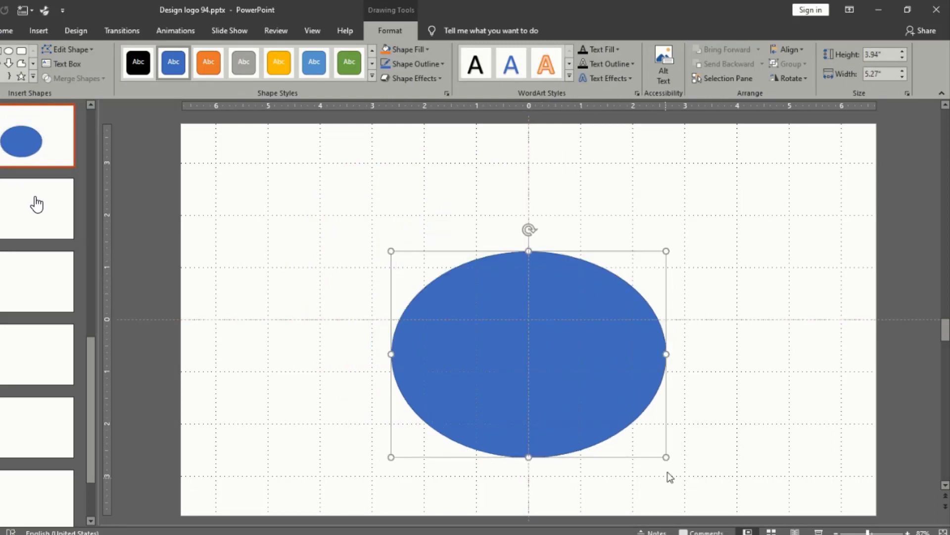
drag(667, 456, 635, 434)
mouse_move(596, 371)
mouse_down()
mouse_move(615, 366)
mouse_move(616, 342)
mouse_up()
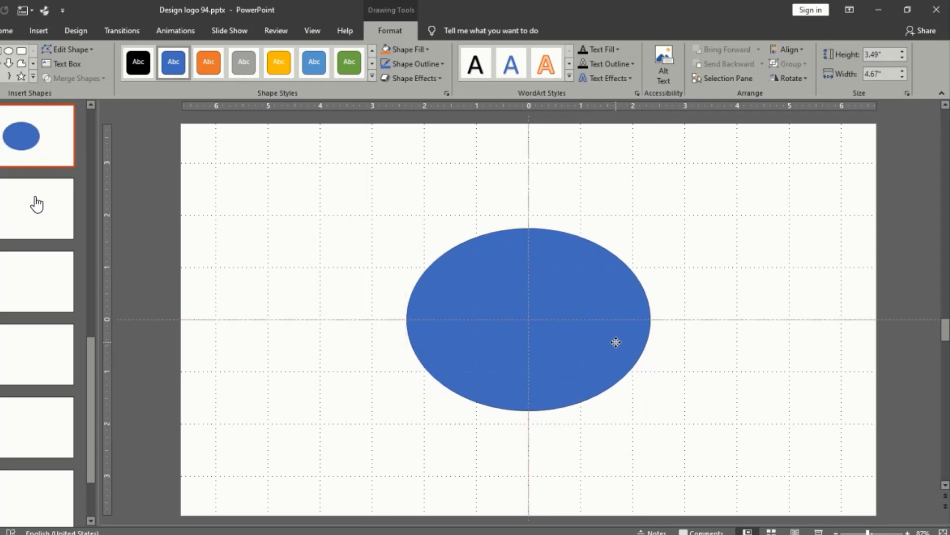
click(711, 259)
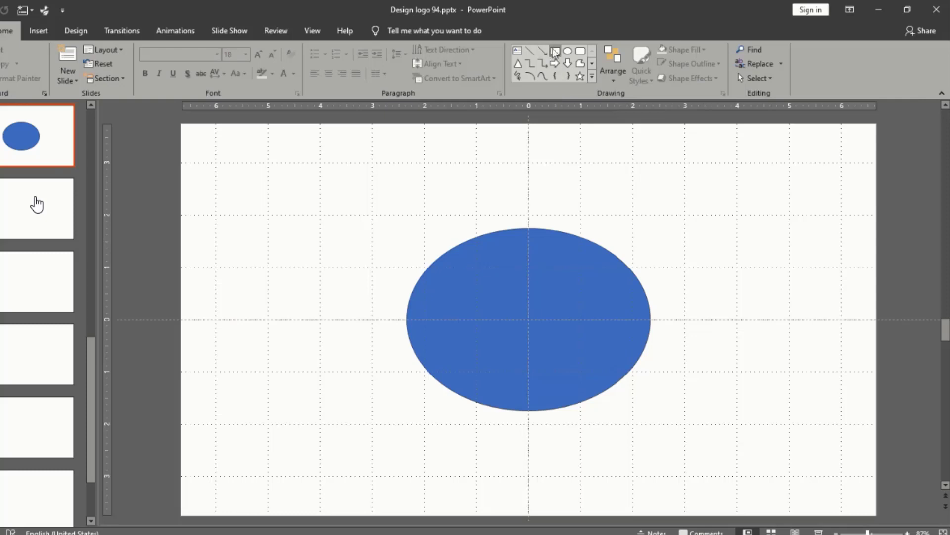
Step: Cover the oval's lower half with a rectangle and fragment the two shapes
click(555, 52)
drag(364, 312, 819, 468)
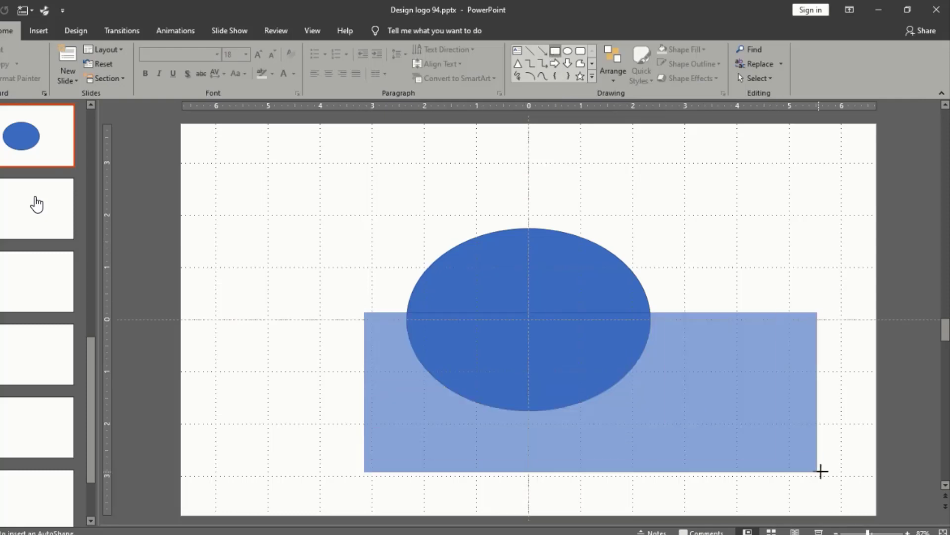
drag(767, 424, 700, 420)
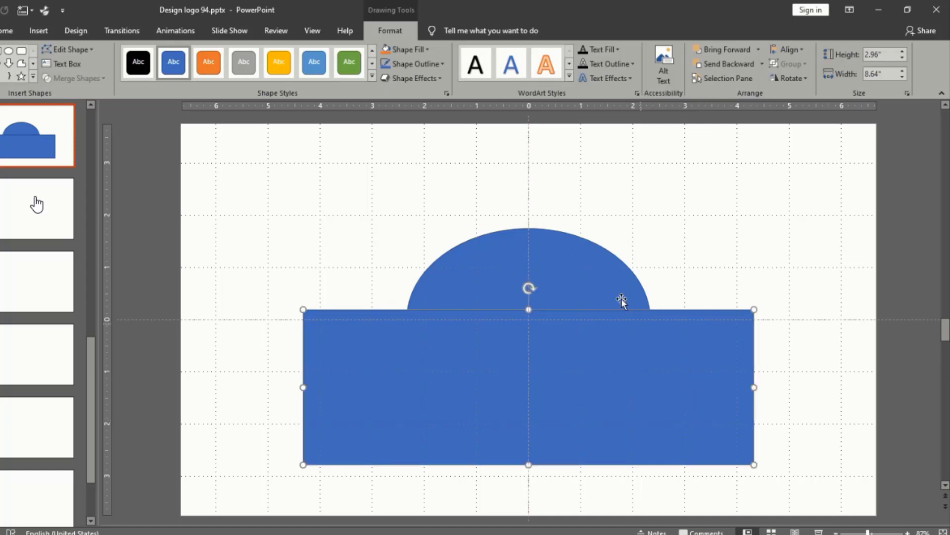
shift+click(609, 291)
click(74, 78)
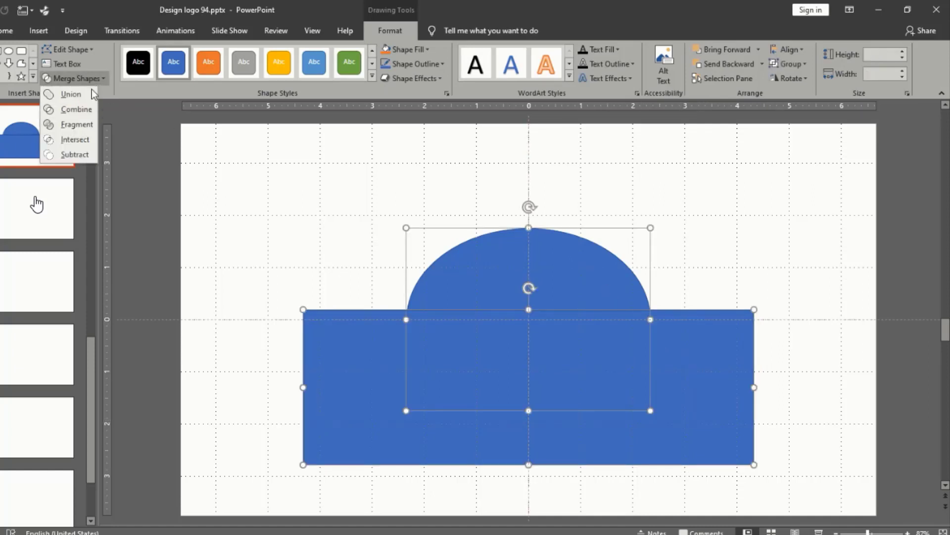
click(84, 123)
Step: Delete the rectangle piece and the oval's lower half, leaving the dome
click(349, 364)
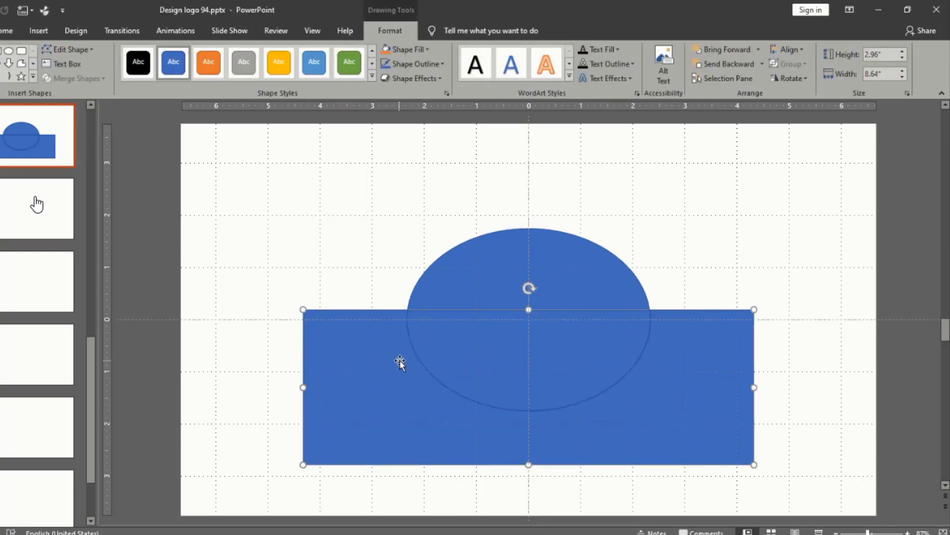
key(Delete)
click(471, 344)
key(Delete)
click(484, 300)
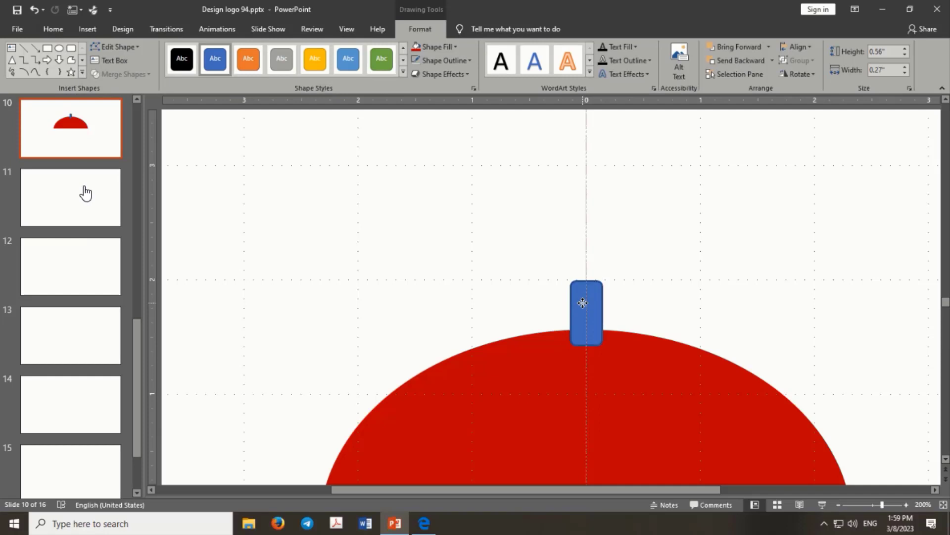
Step: Center the stem on the dome and draw a circular knob on top of the stem
drag(583, 301, 585, 302)
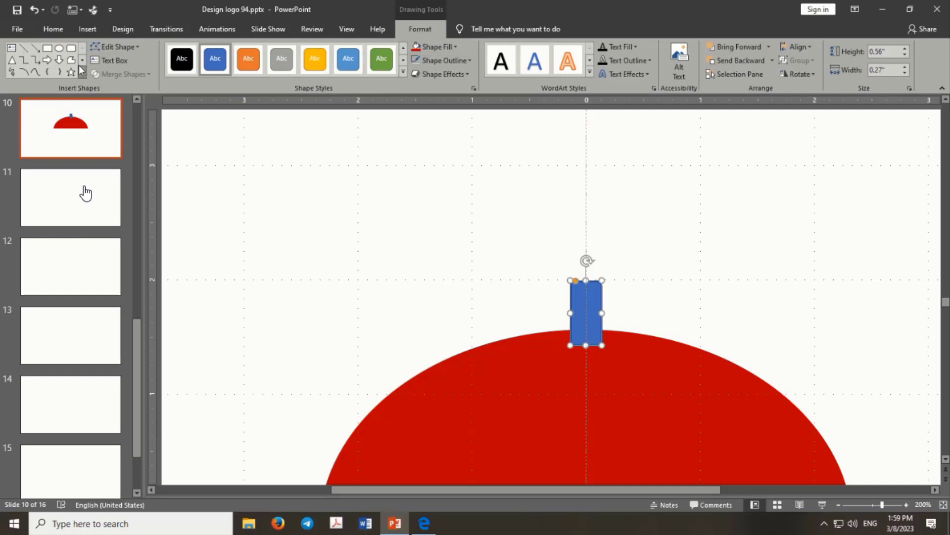
click(60, 49)
mouse_move(453, 210)
mouse_down()
mouse_move(492, 249)
mouse_move(594, 286)
mouse_move(614, 250)
mouse_move(600, 272)
mouse_up()
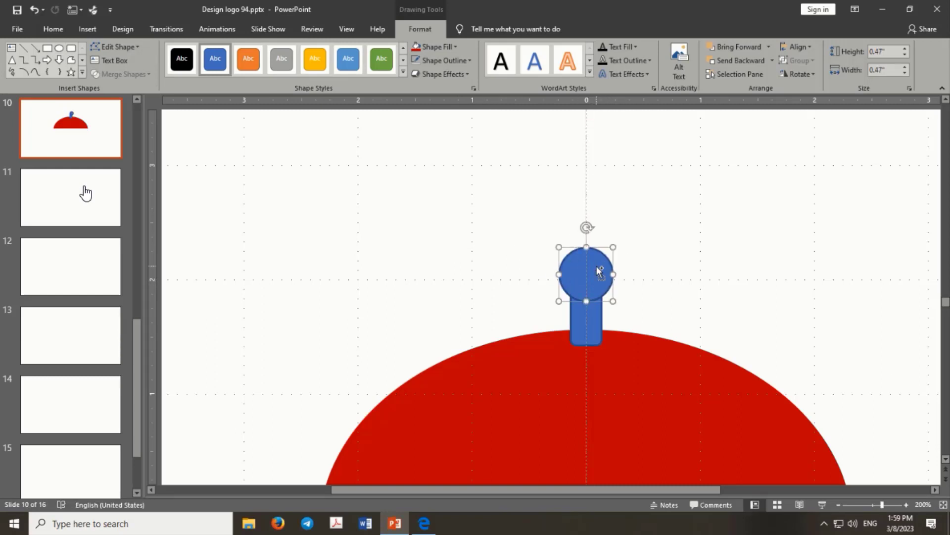
scroll(600, 272, down, 10)
scroll(579, 248, up, 1)
scroll(555, 231, up, 2)
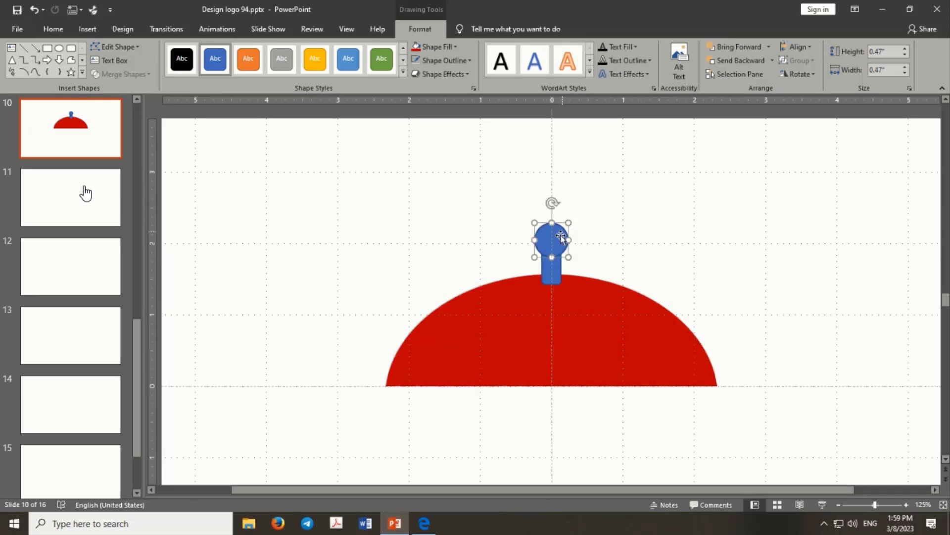
Step: Select the knob, stem and dome together and Union them into one red cloche
shift+click(555, 274)
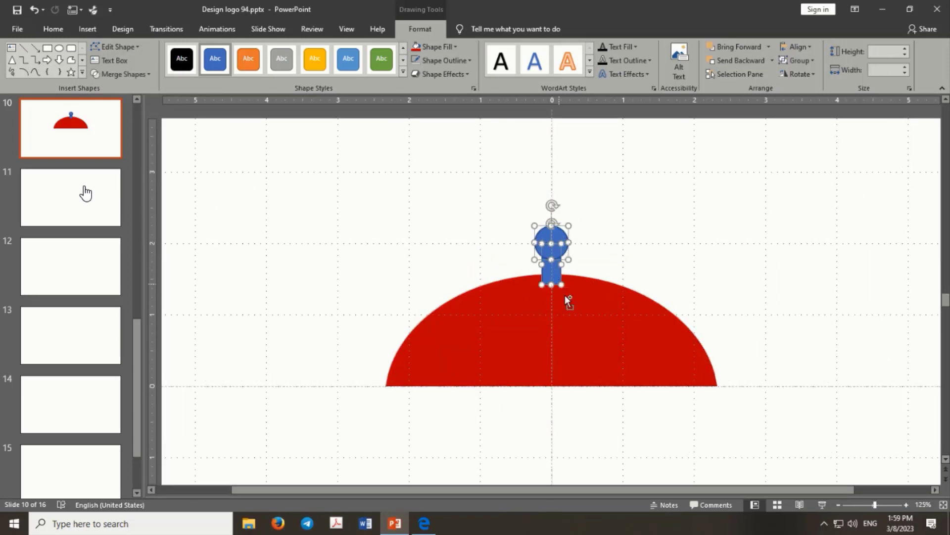
shift+click(568, 300)
click(416, 47)
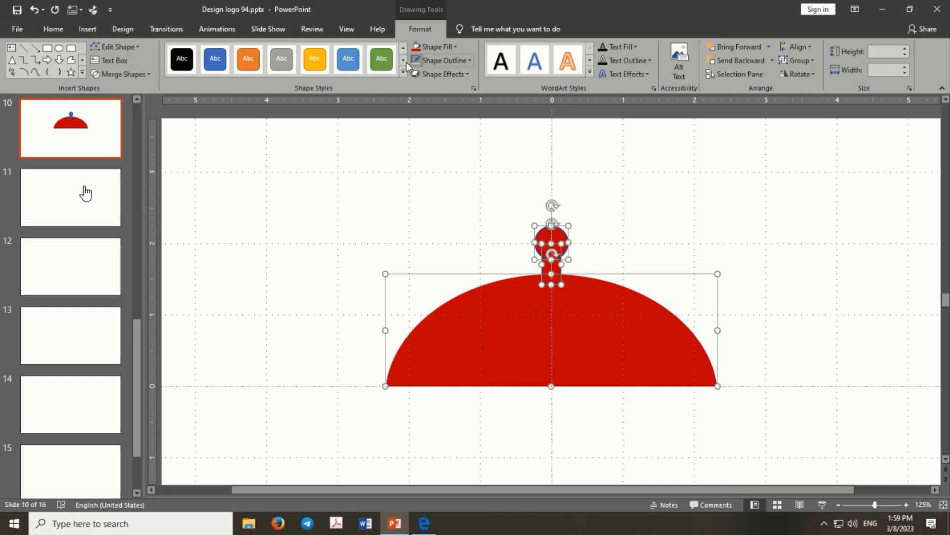
click(123, 74)
click(114, 86)
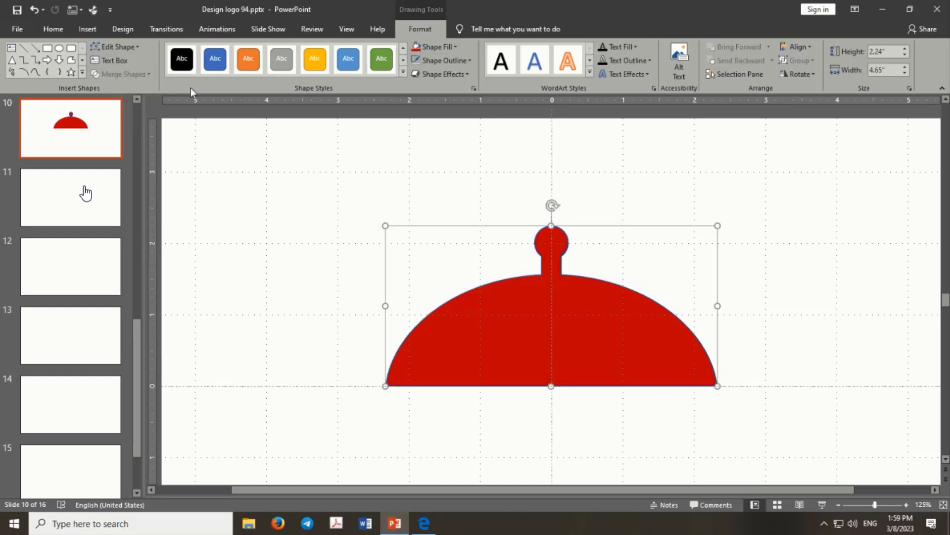
click(614, 222)
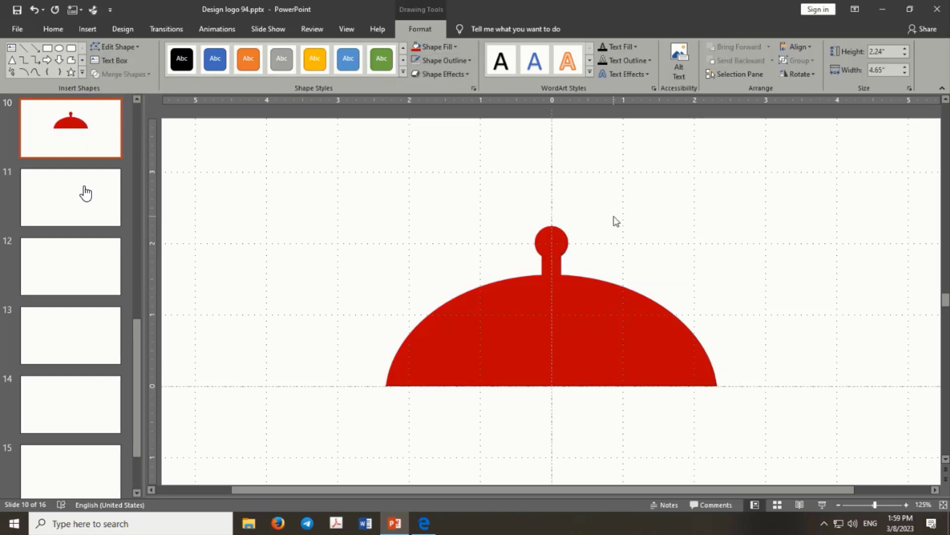
scroll(615, 247, down, 3)
Step: Draw a lightning bolt to the right of the dome and tilt it toward the dome
scroll(627, 287, up, 1)
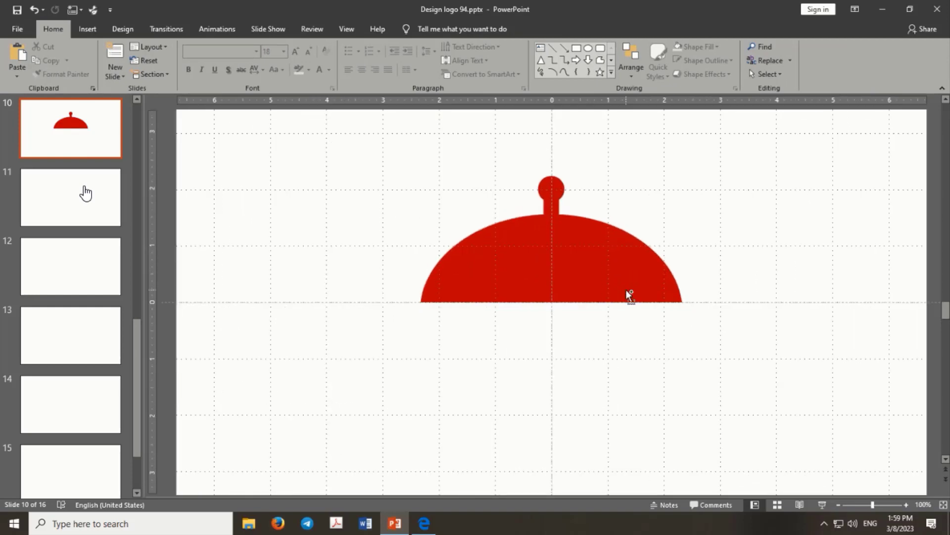
click(625, 278)
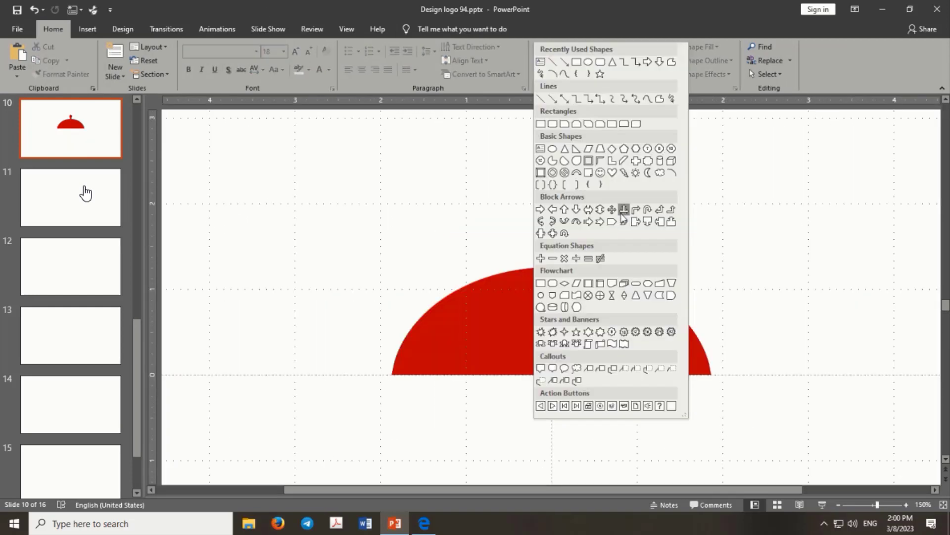
click(624, 171)
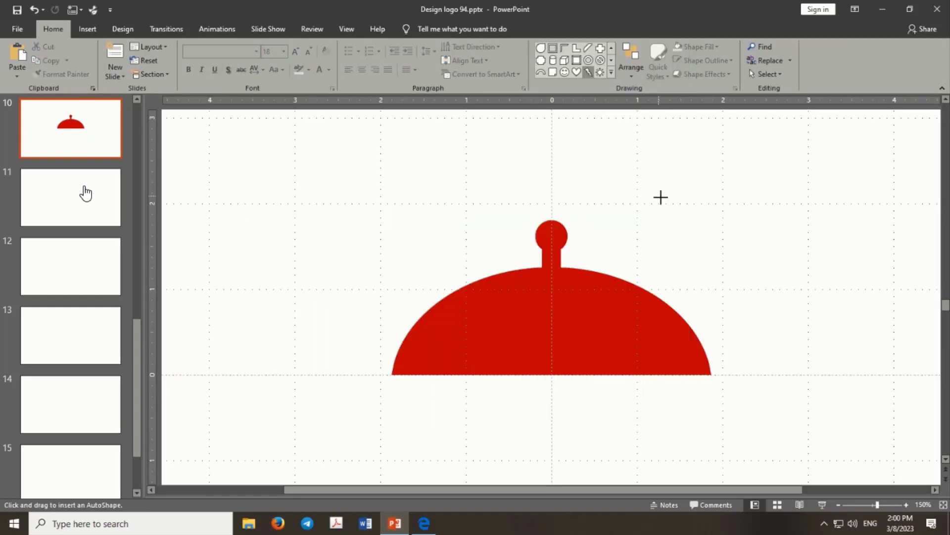
drag(659, 196, 688, 294)
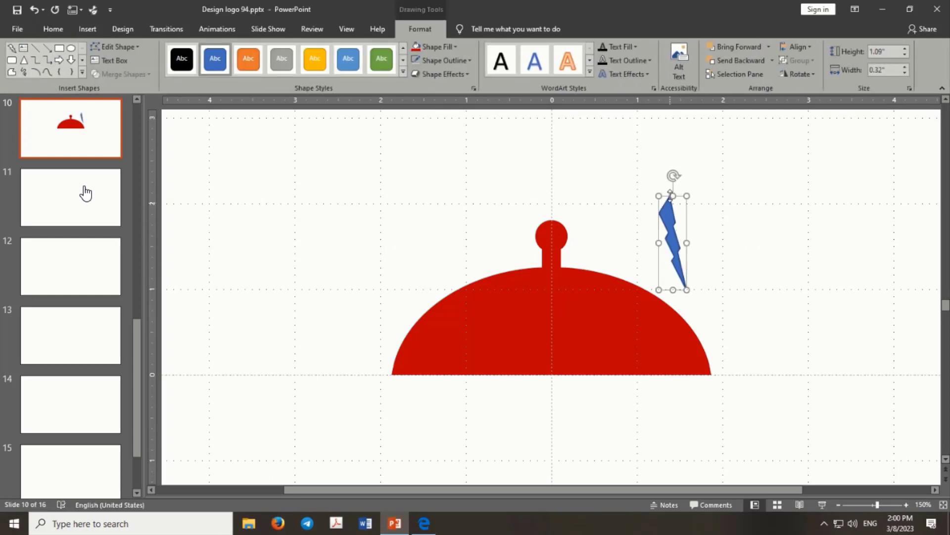
drag(672, 175, 675, 304)
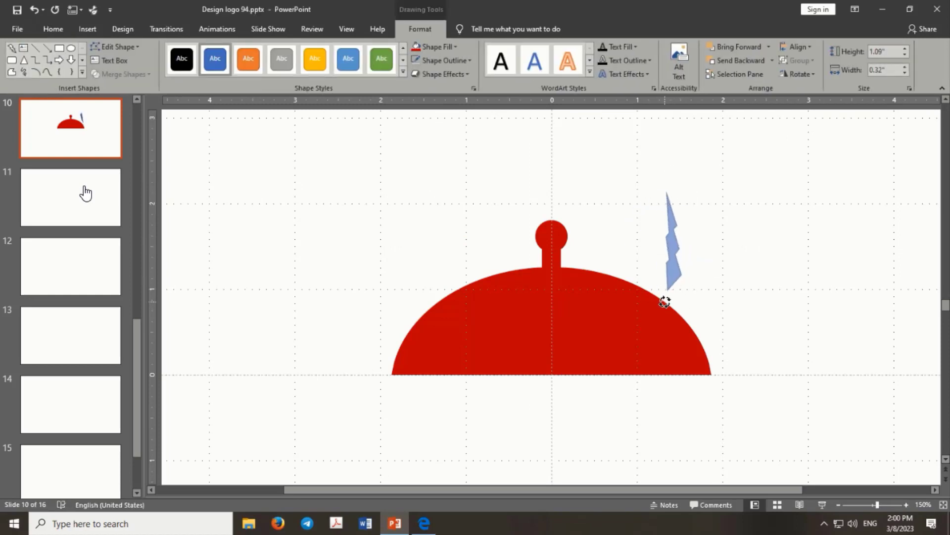
mouse_move(674, 304)
mouse_down()
mouse_move(657, 303)
mouse_move(700, 365)
mouse_up()
Step: Move the bolt onto the dome's right edge and edit its points to trim the tip below the base
scroll(740, 384, up, 5)
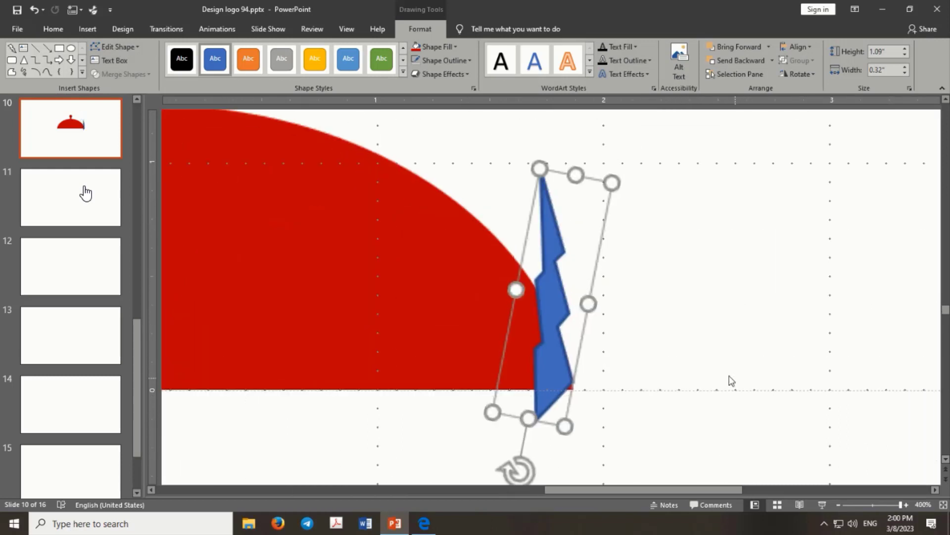
scroll(730, 382, up, 3)
drag(556, 375, 553, 387)
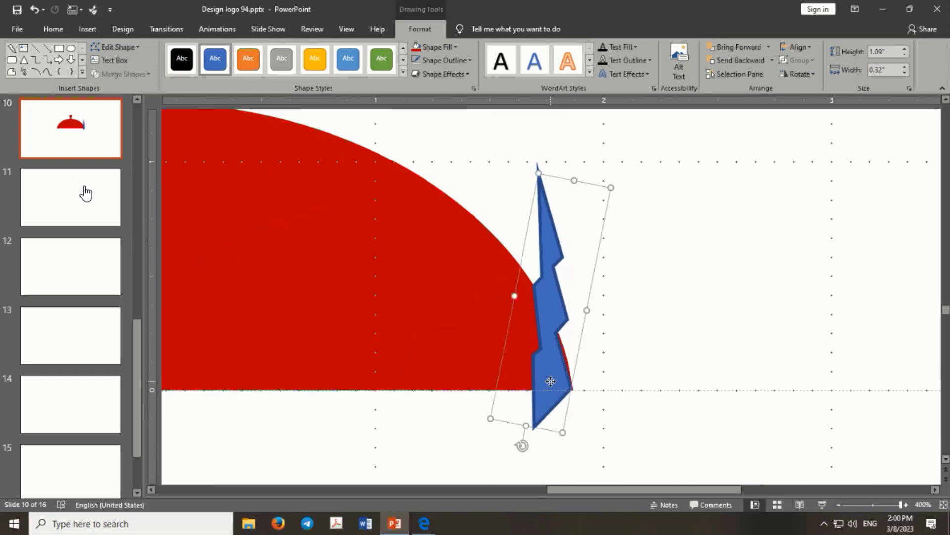
right_click(551, 382)
click(588, 194)
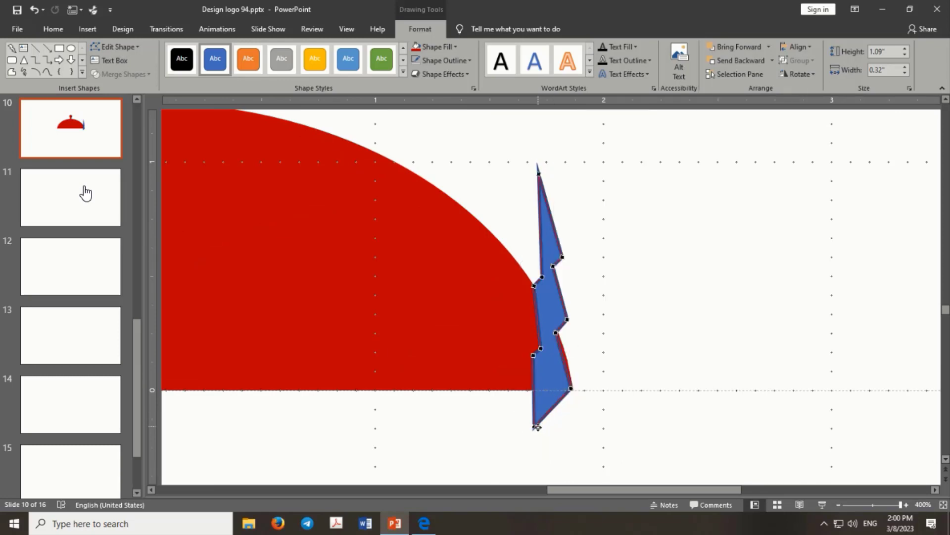
drag(534, 421, 544, 382)
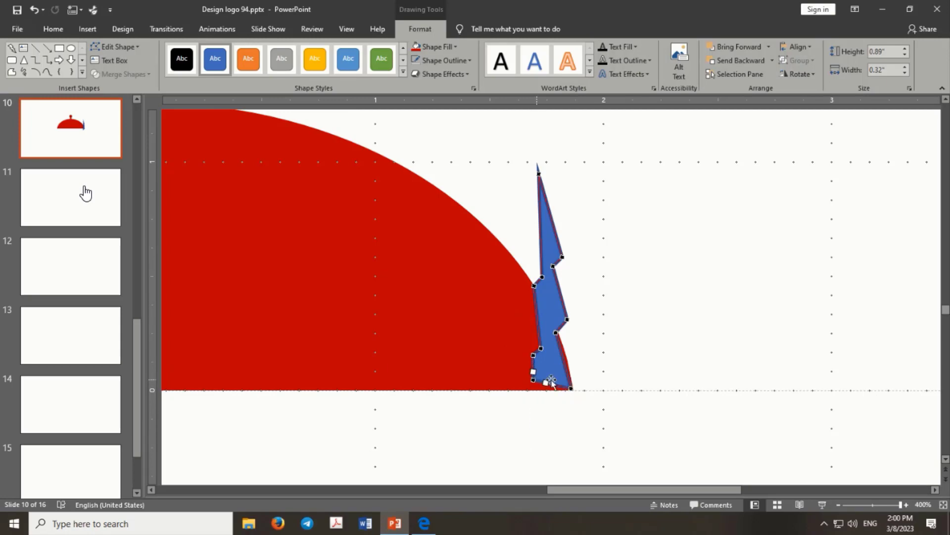
click(629, 389)
click(554, 376)
Step: Make the bolt taller and wider, and tilt it further clockwise
scroll(557, 366, down, 1)
scroll(557, 360, down, 5)
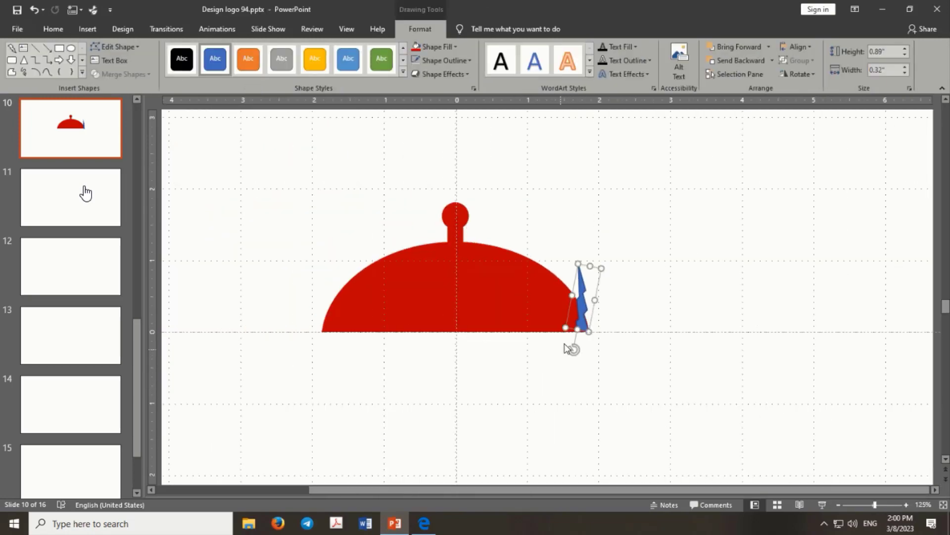
drag(588, 264, 589, 254)
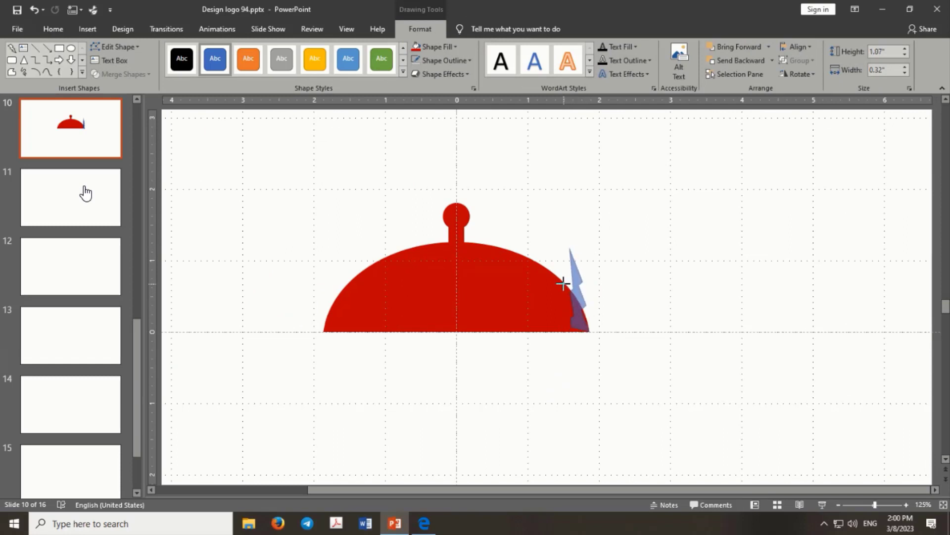
drag(573, 289, 563, 287)
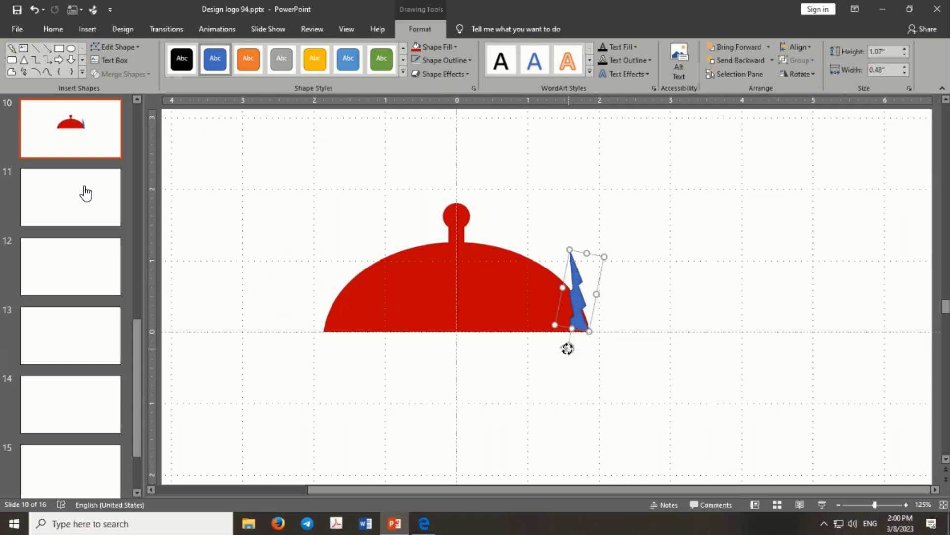
drag(568, 349, 580, 315)
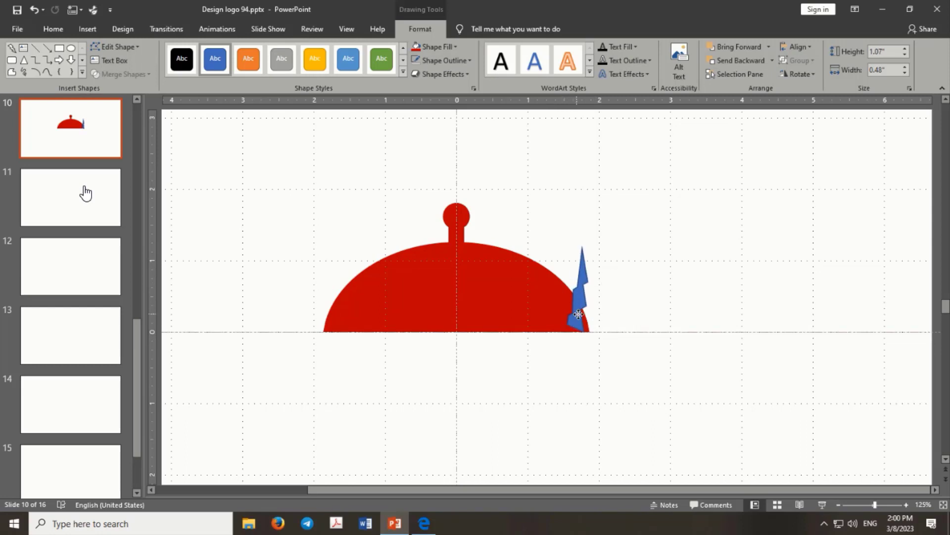
Step: Fill the lightning bolt black and send it behind the dome
click(455, 46)
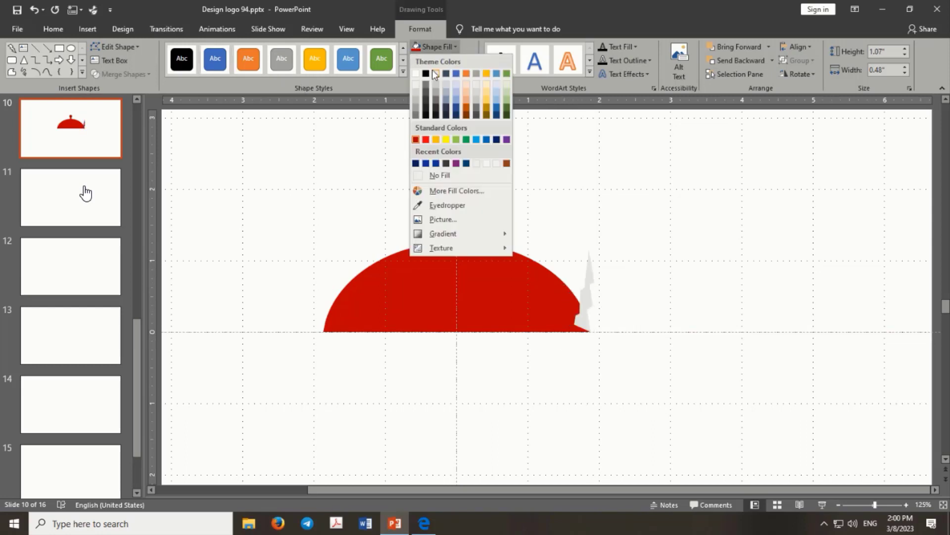
click(425, 69)
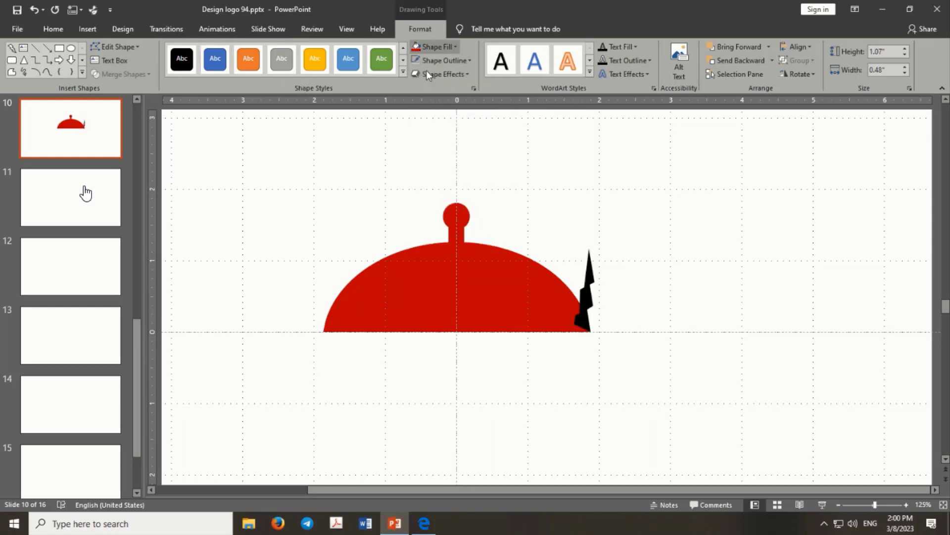
click(772, 60)
click(744, 90)
click(652, 267)
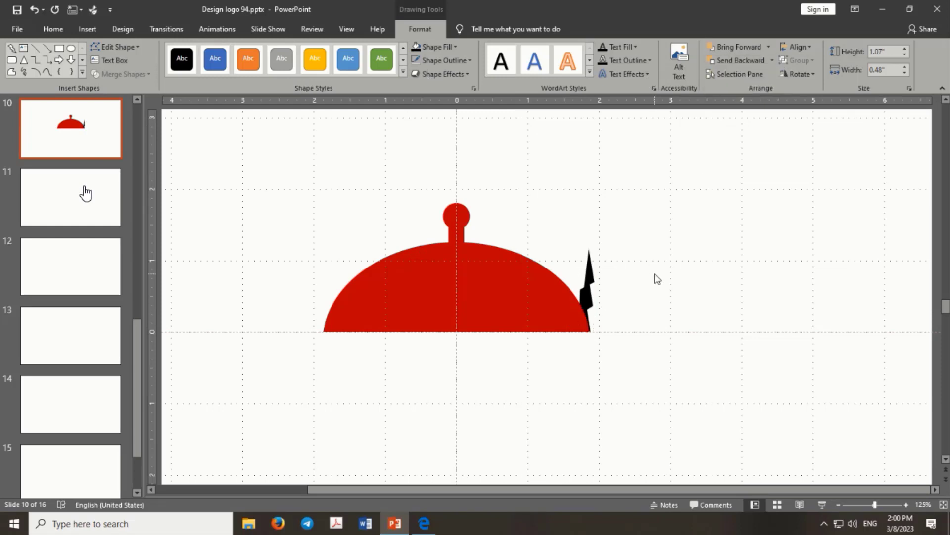
click(589, 292)
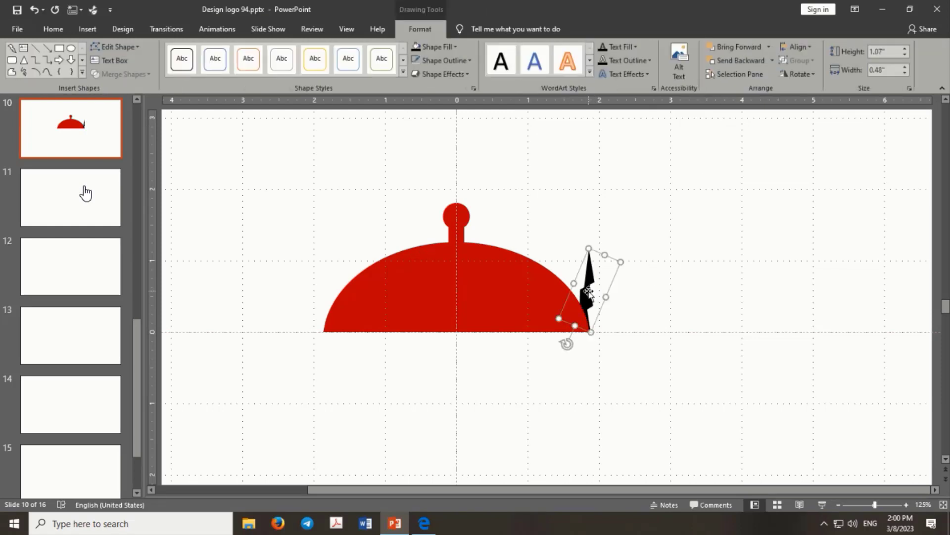
Step: Rotate the black bolts upright and position them leaning on the dome's right edge
scroll(589, 292, up, 3)
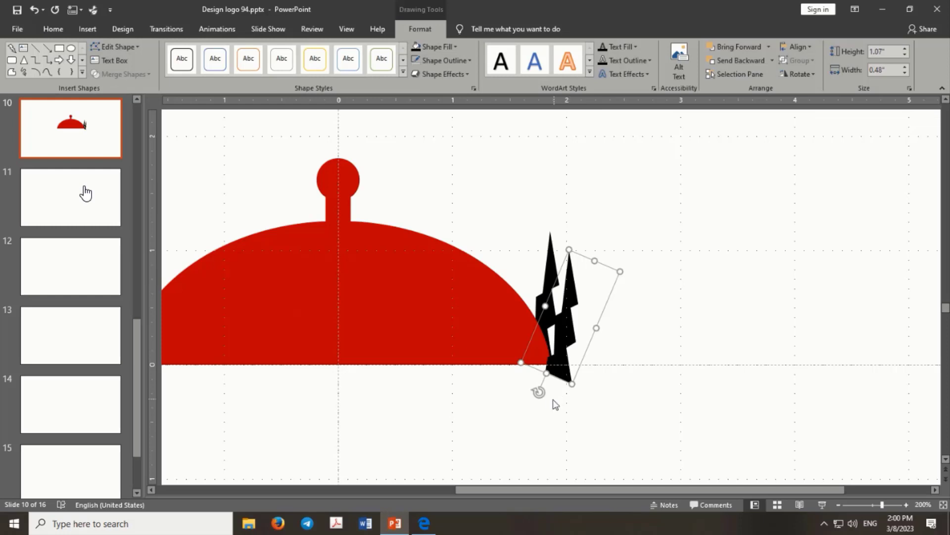
drag(537, 394, 563, 395)
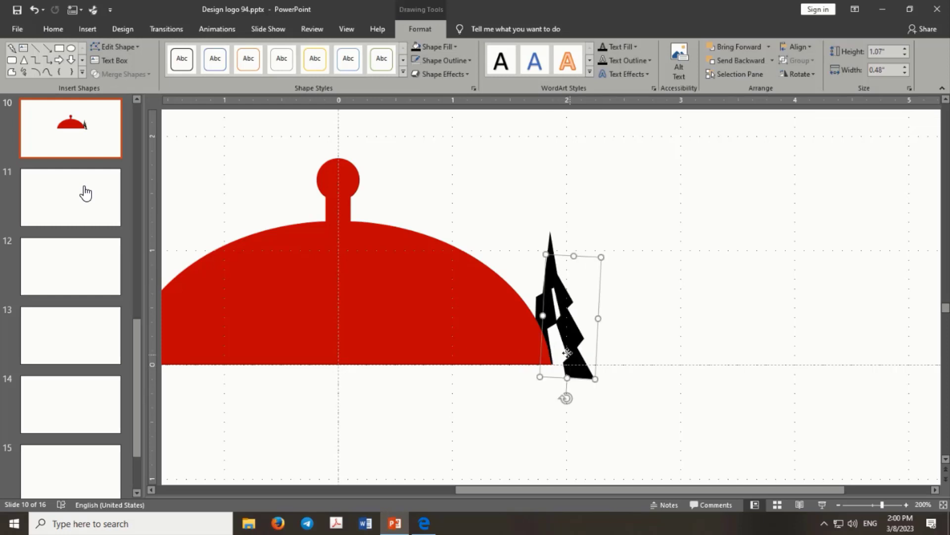
drag(568, 352, 529, 340)
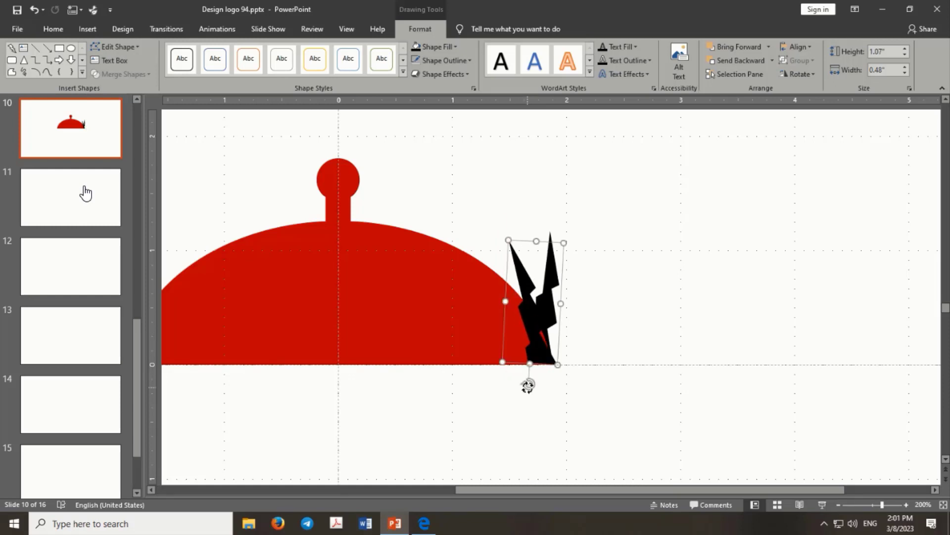
drag(528, 385, 518, 384)
drag(532, 347, 531, 351)
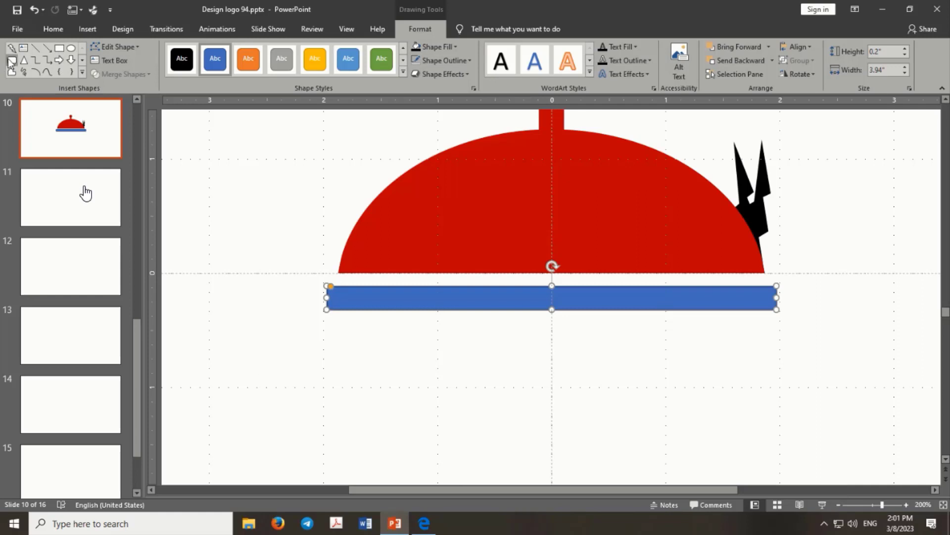
Step: Draw a rounded block at the bar's left end and a tall rectangle overlapping its left side
click(11, 61)
mouse_move(284, 273)
mouse_down()
mouse_move(365, 323)
mouse_move(346, 308)
mouse_move(340, 318)
mouse_up()
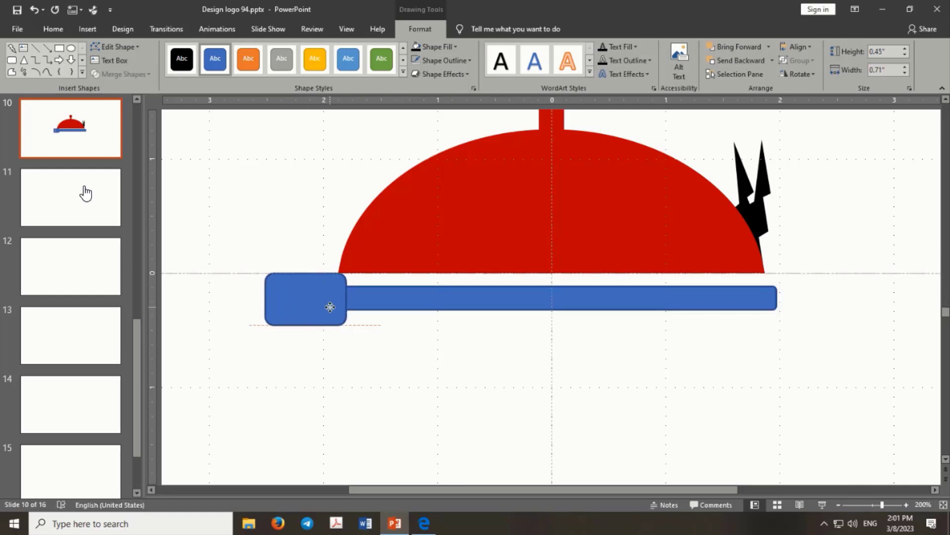
scroll(340, 317, up, 5)
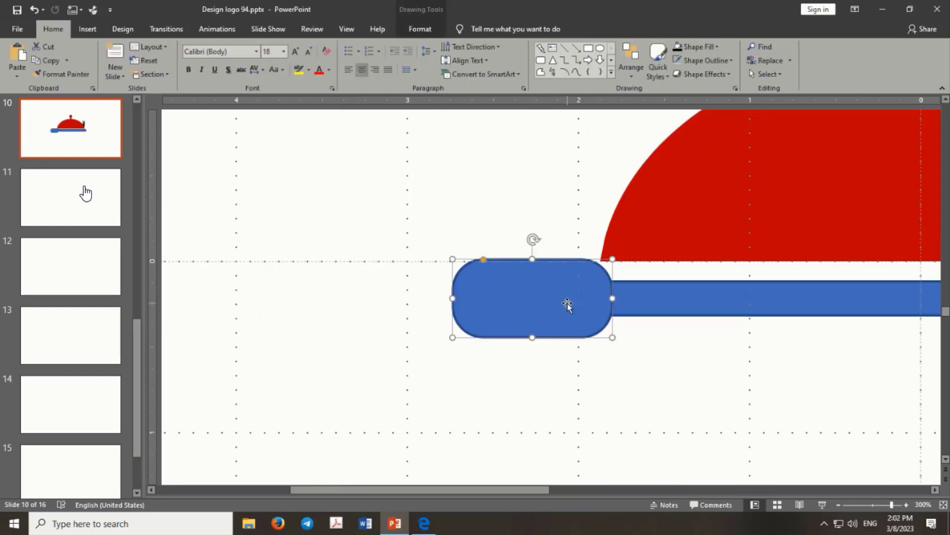
click(568, 243)
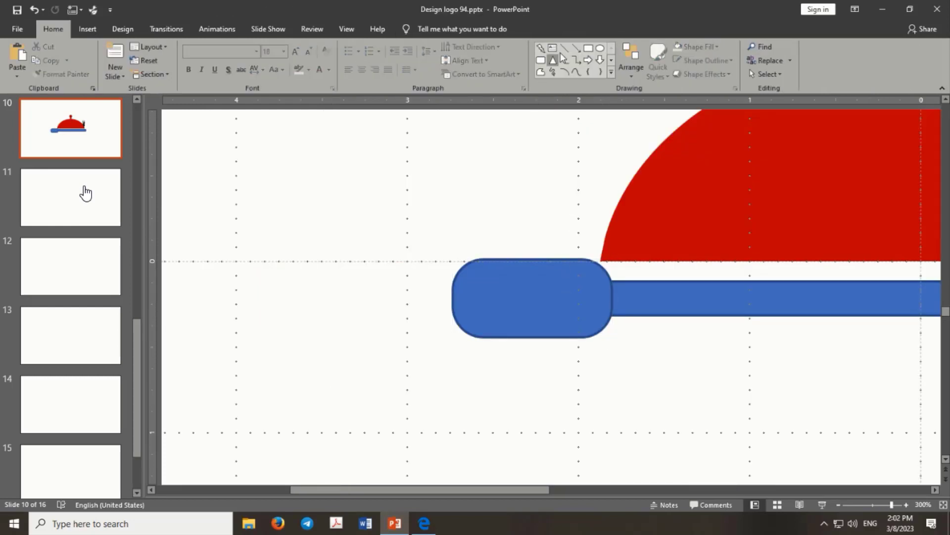
click(588, 48)
drag(398, 198, 480, 395)
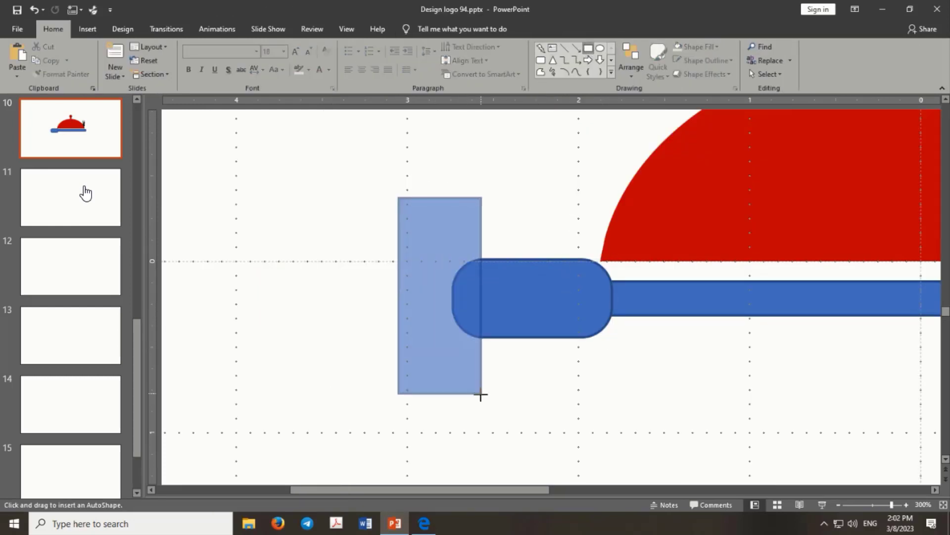
Step: Fragment the block and rectangle, then delete the tall rectangle piece and the leftover rounded sliver
shift+click(528, 309)
click(118, 77)
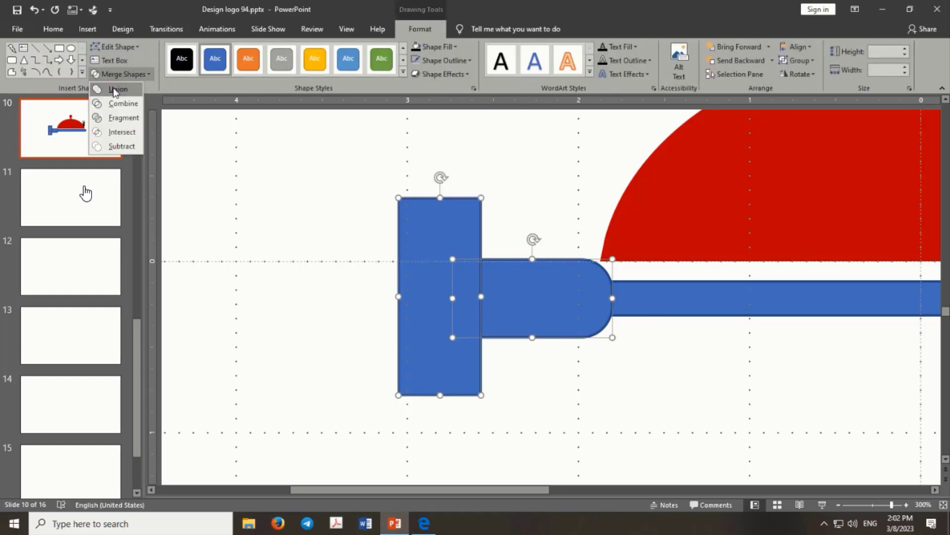
click(121, 118)
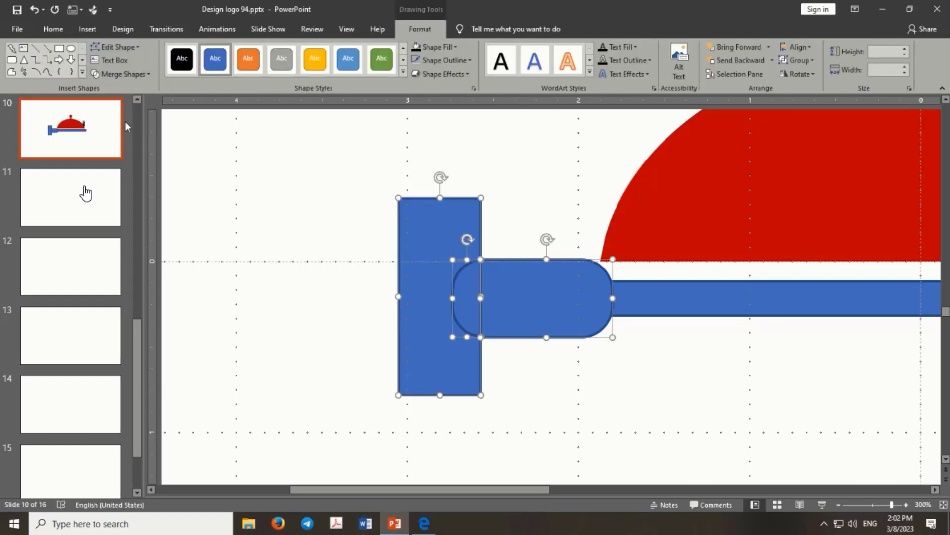
click(262, 273)
click(404, 327)
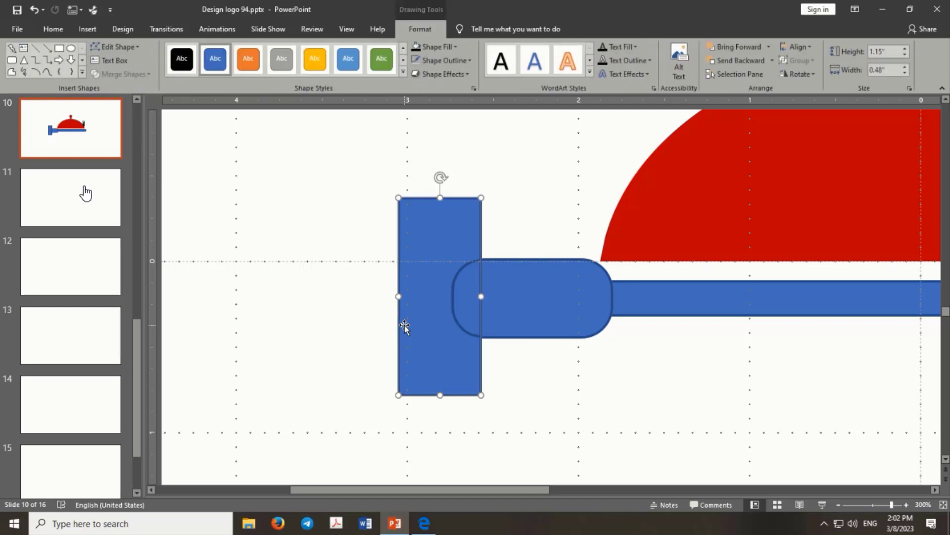
key(Delete)
click(460, 314)
key(Delete)
Step: Union the flat-edged blue block with the long blue bar into one fork shape
click(495, 302)
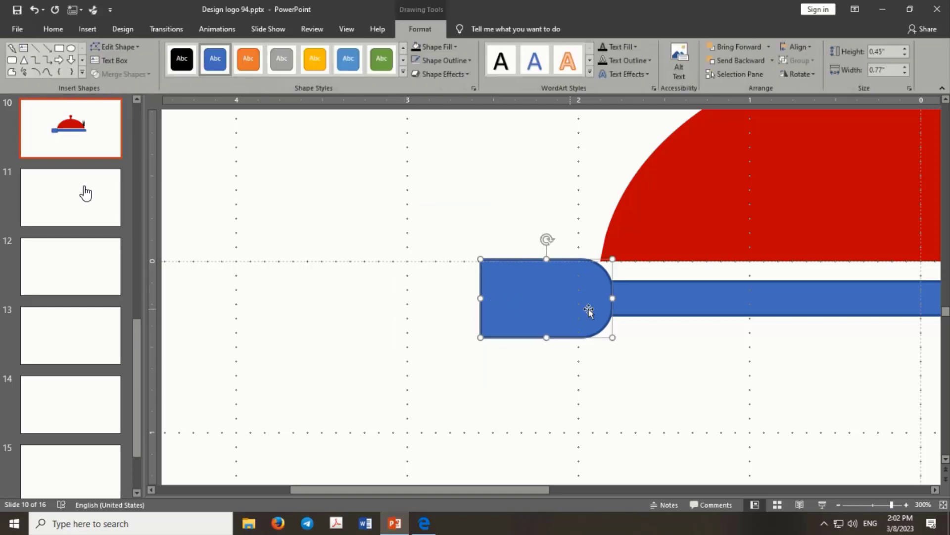
shift+click(657, 313)
click(146, 75)
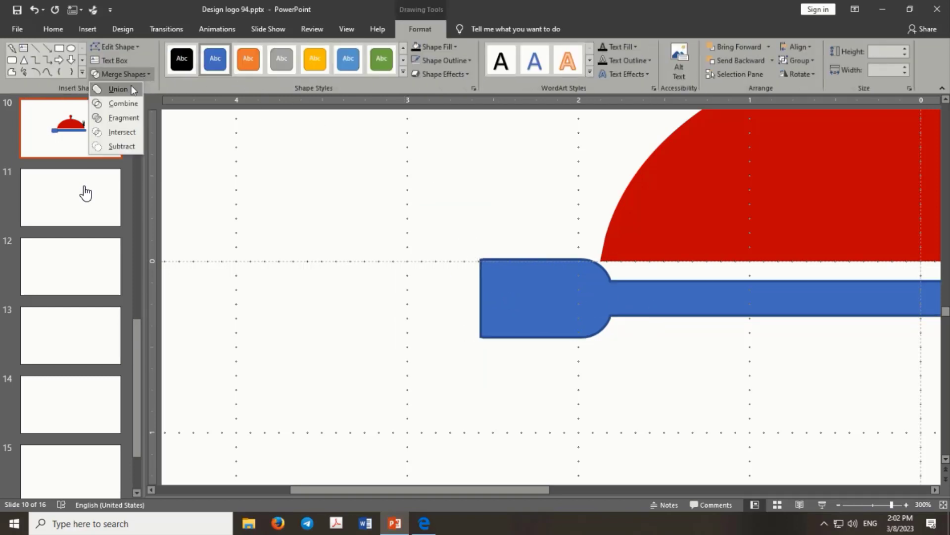
click(123, 93)
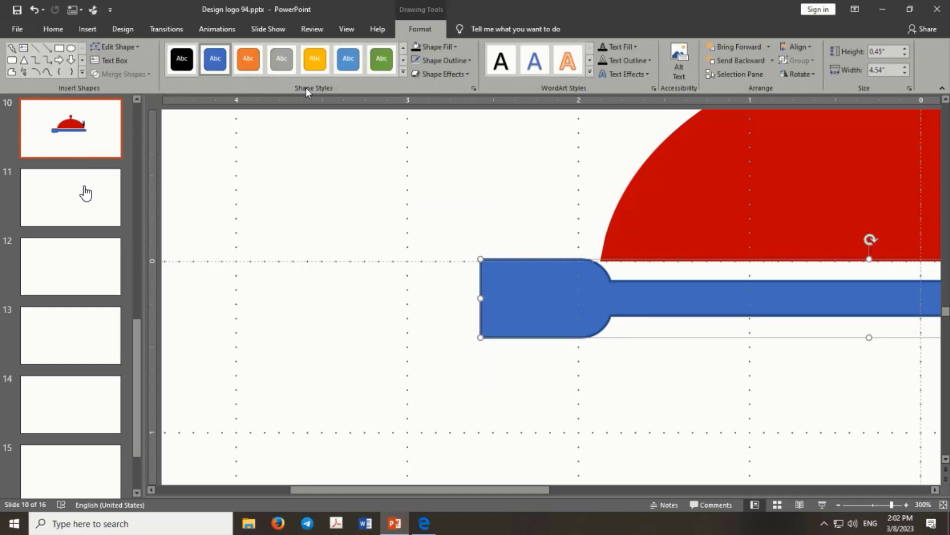
click(414, 303)
click(509, 301)
click(515, 146)
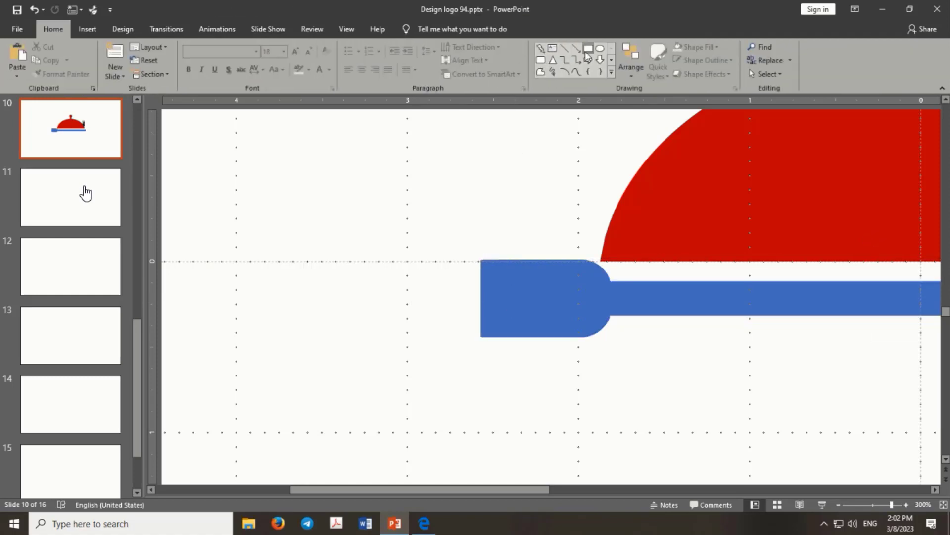
click(588, 48)
Step: Try a thin black rectangle left of the block, then delete it
drag(426, 272, 537, 280)
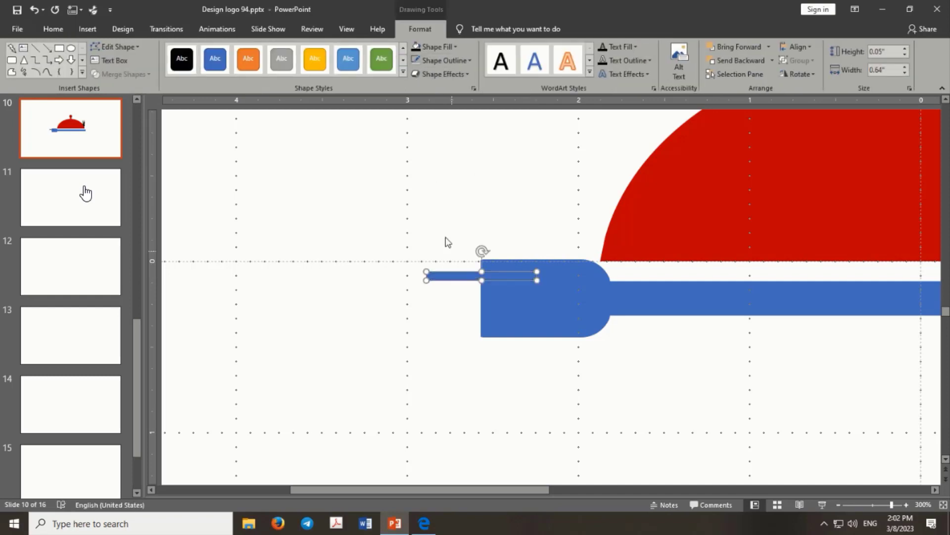
click(417, 46)
scroll(544, 324, up, 5)
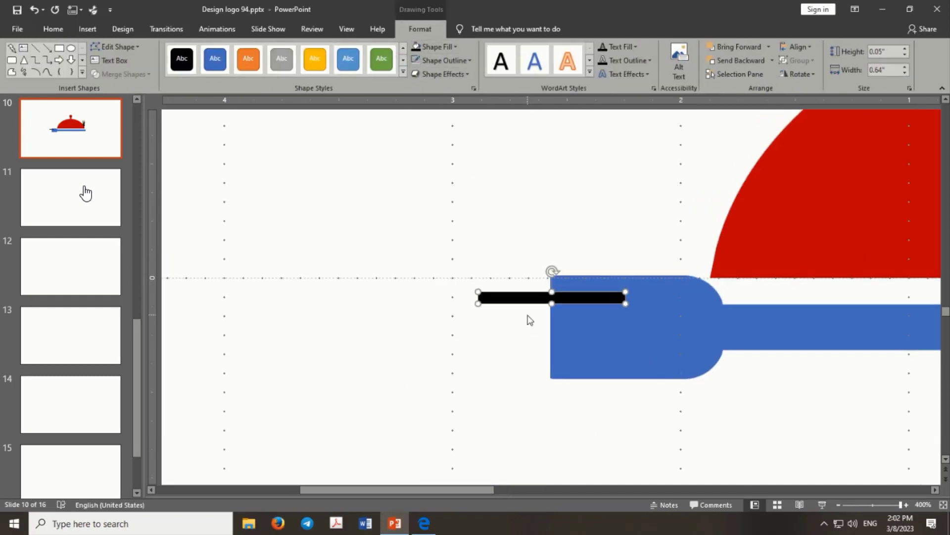
key(Delete)
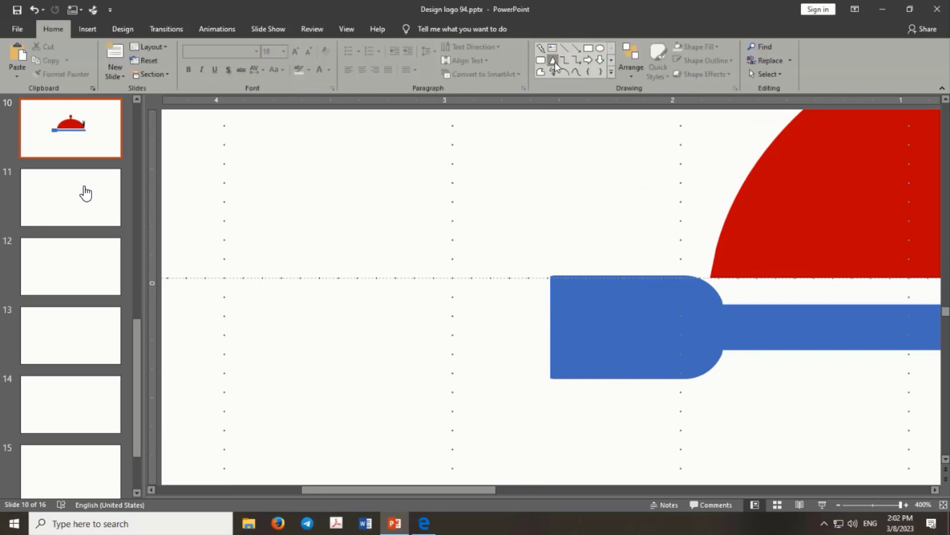
Step: Try a thin tall triangle left of the block, move it down-left, then delete it
click(553, 60)
drag(515, 214, 529, 328)
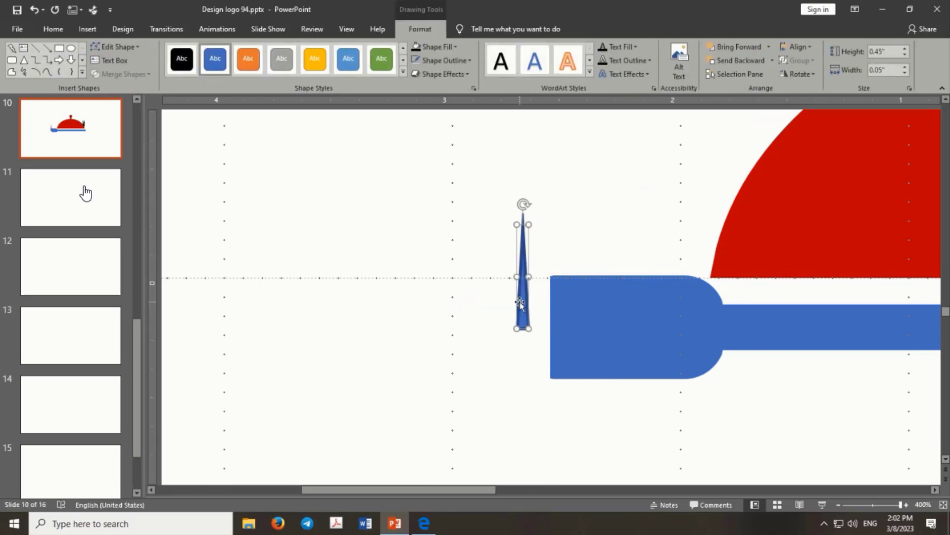
click(524, 207)
double_click(524, 216)
click(532, 216)
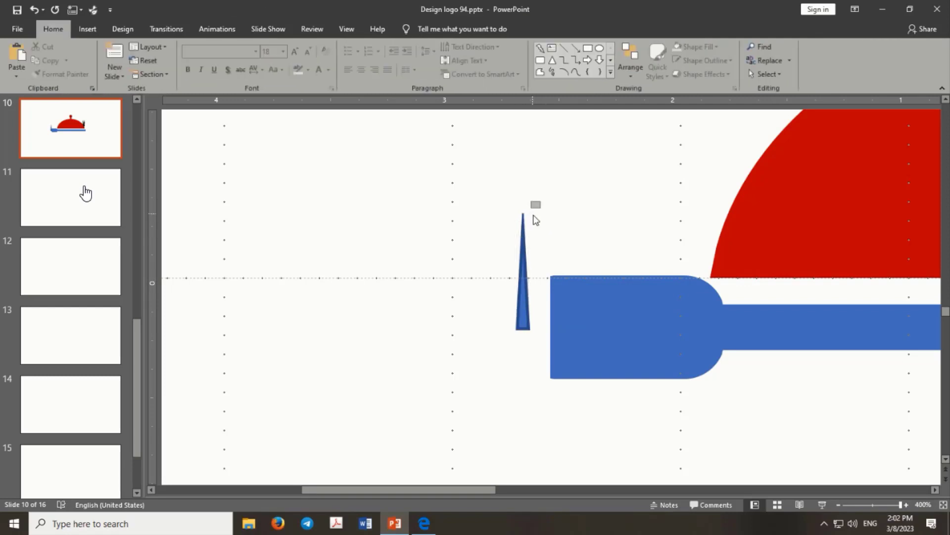
click(517, 318)
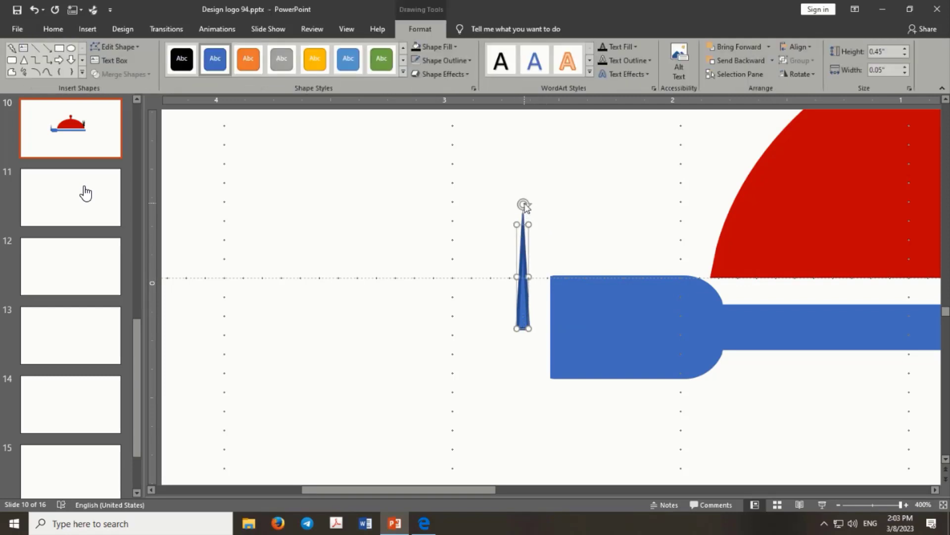
click(524, 207)
click(524, 306)
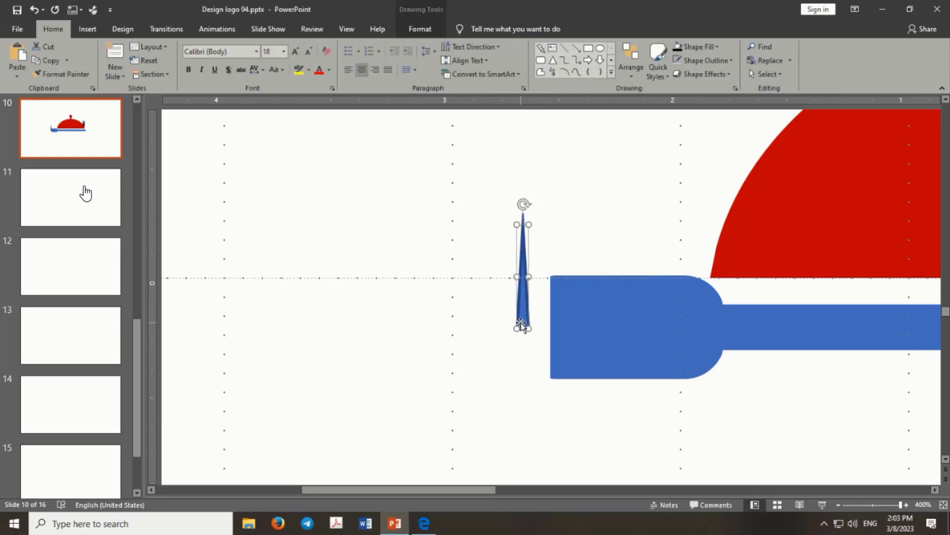
right_click(521, 325)
key(Escape)
drag(521, 326, 444, 390)
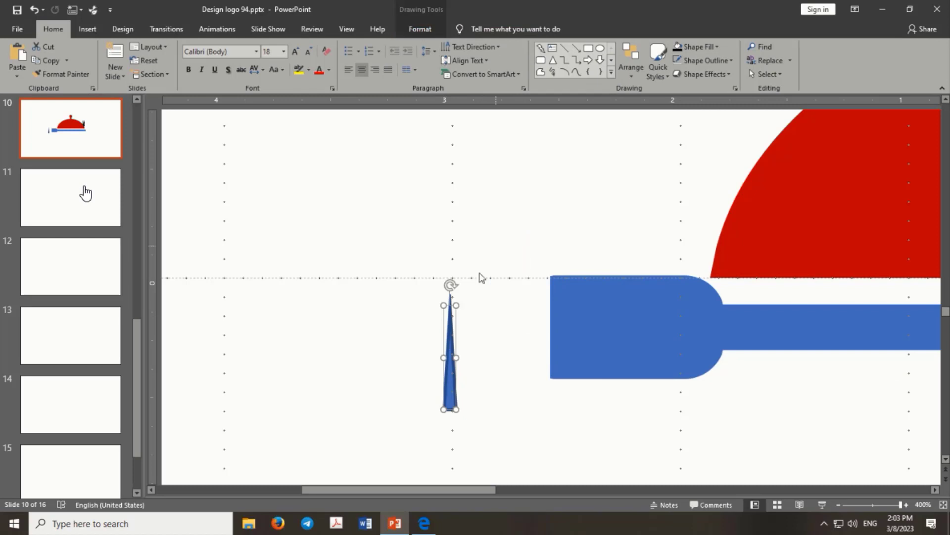
key(Delete)
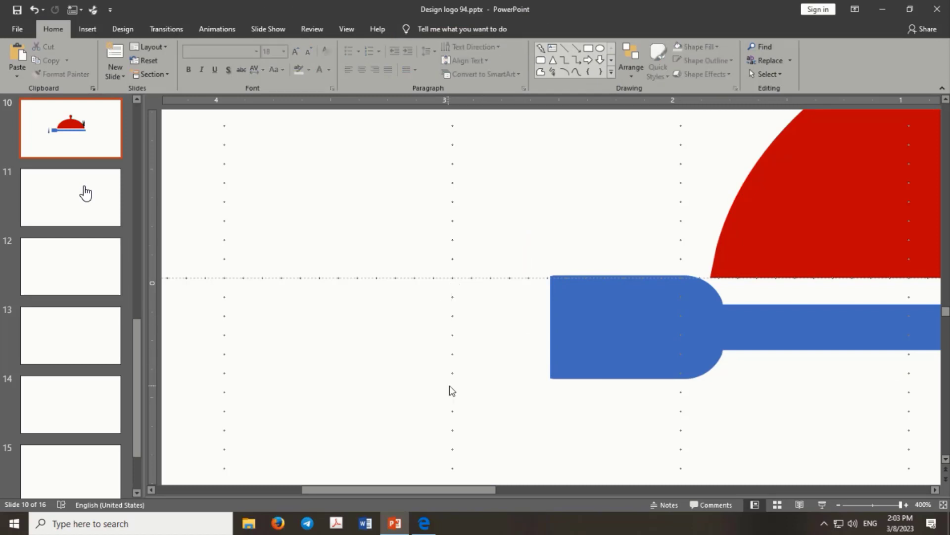
Step: Draw a thin blue rectangle along the block's top-left with No Outline
click(587, 49)
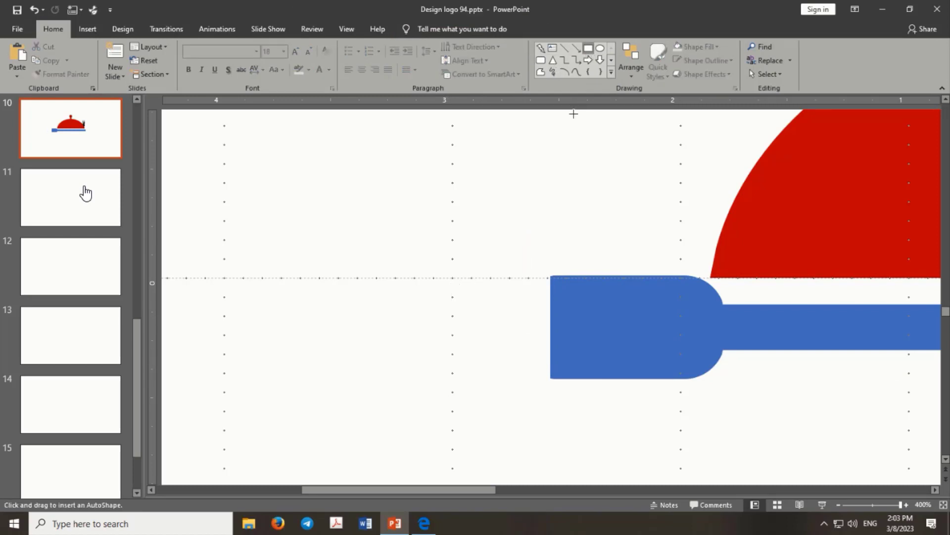
drag(520, 274, 579, 285)
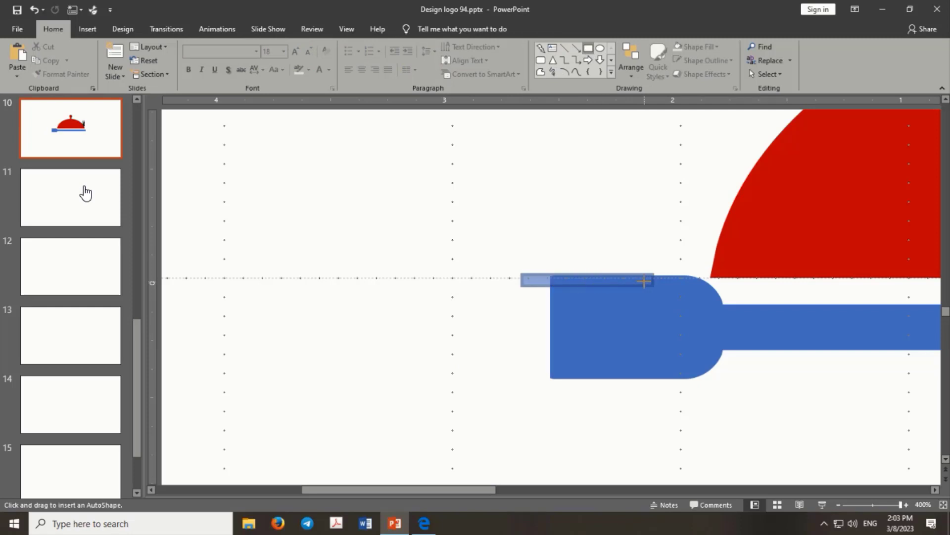
drag(644, 281, 644, 281)
click(454, 47)
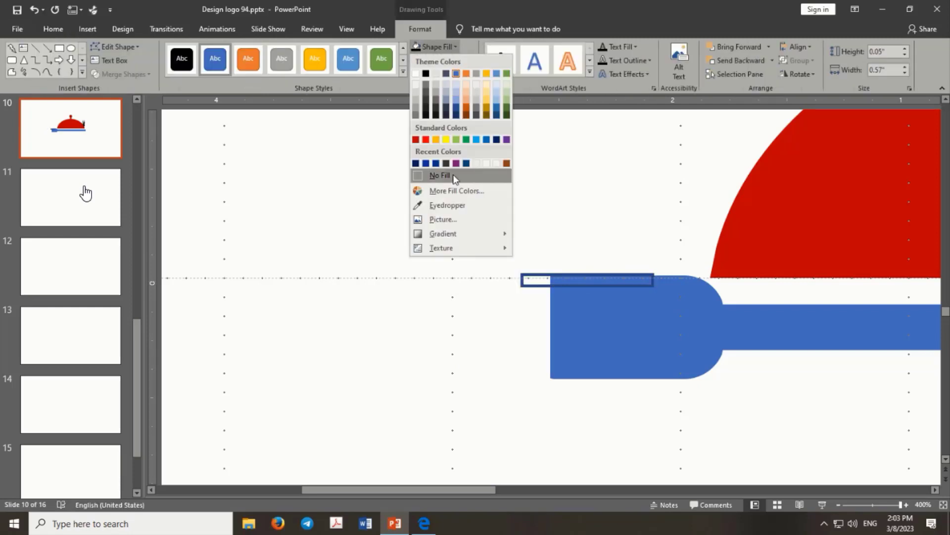
click(467, 48)
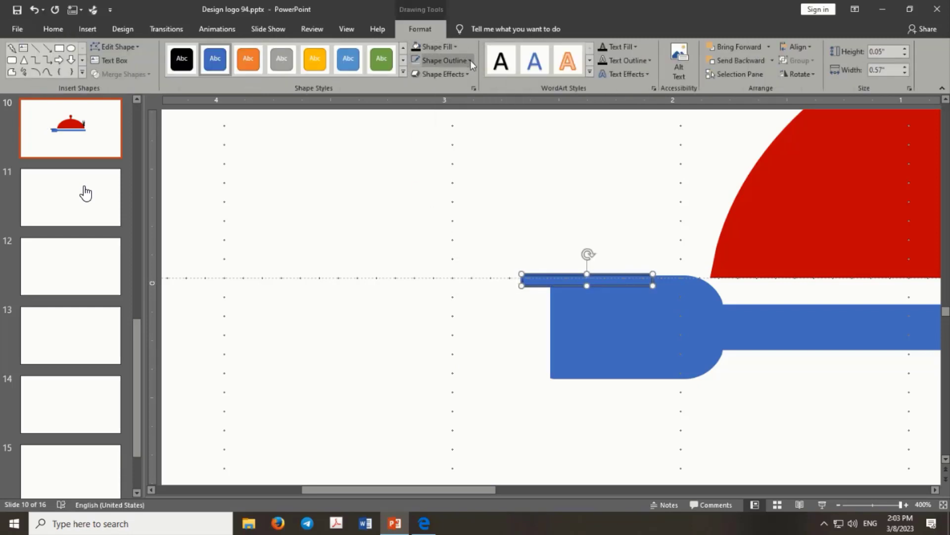
click(470, 61)
click(465, 188)
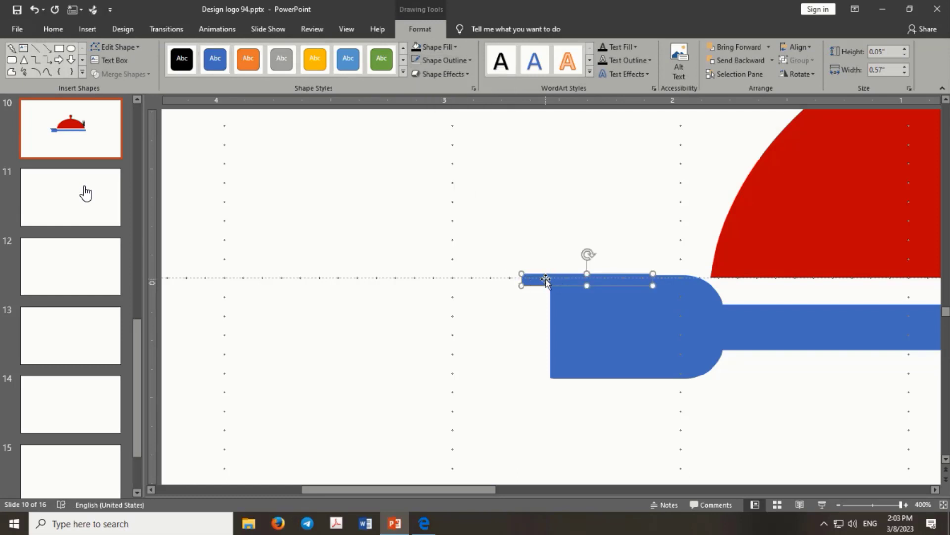
Step: Move the thin bar down so it protrudes left from the block as a prong
mouse_move(545, 280)
mouse_down()
mouse_move(523, 316)
mouse_move(500, 316)
mouse_up()
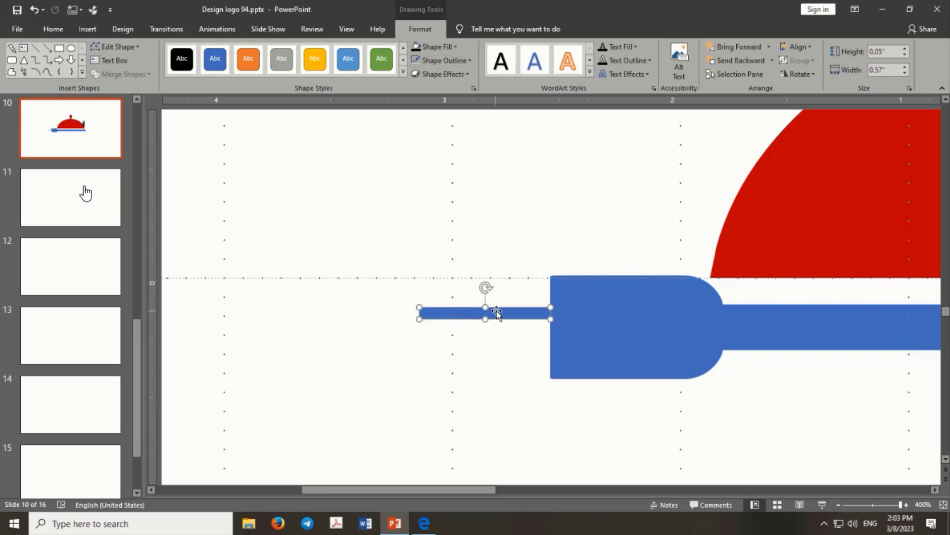
click(487, 323)
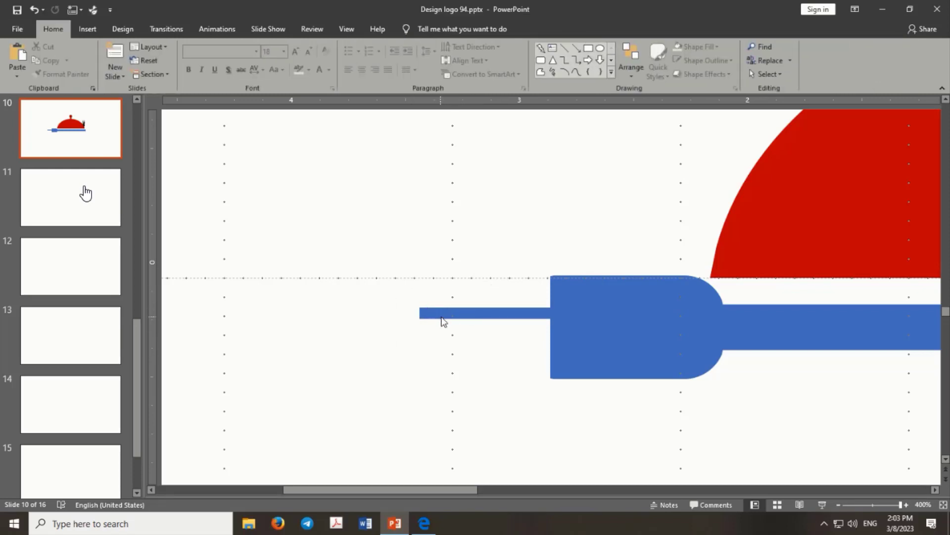
ctrl+scroll(441, 322, down, 2)
ctrl+scroll(456, 324, down, 2)
ctrl+scroll(495, 326, down, 2)
Step: Nudge the thin bar beside the fork into position and recolor it black
ctrl+scroll(495, 329, down, 3)
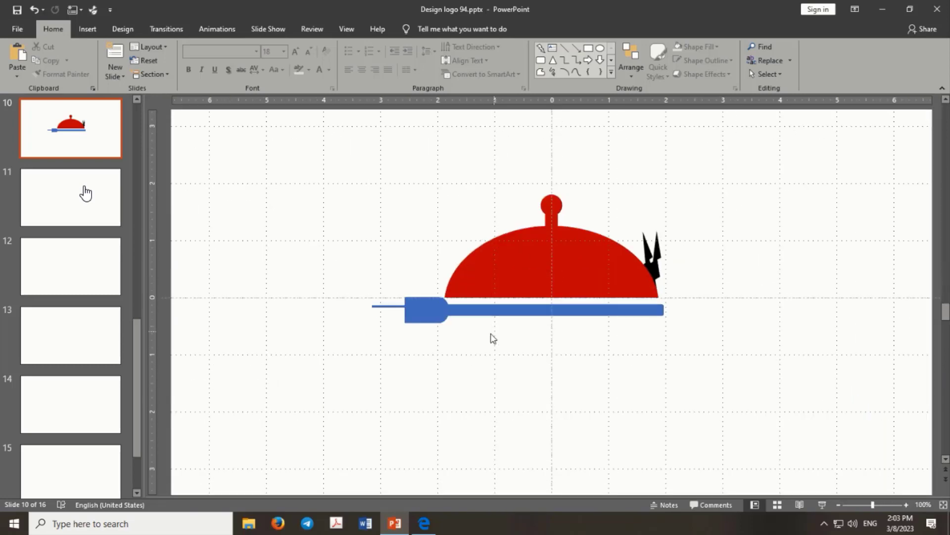
click(396, 311)
ctrl+scroll(388, 312, up, 4)
ctrl+scroll(551, 297, up, 2)
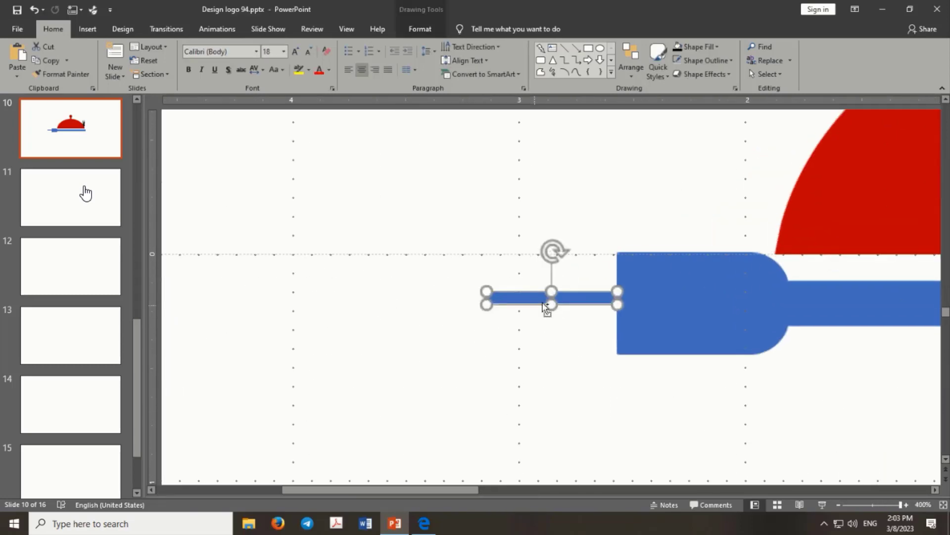
drag(551, 297, 542, 300)
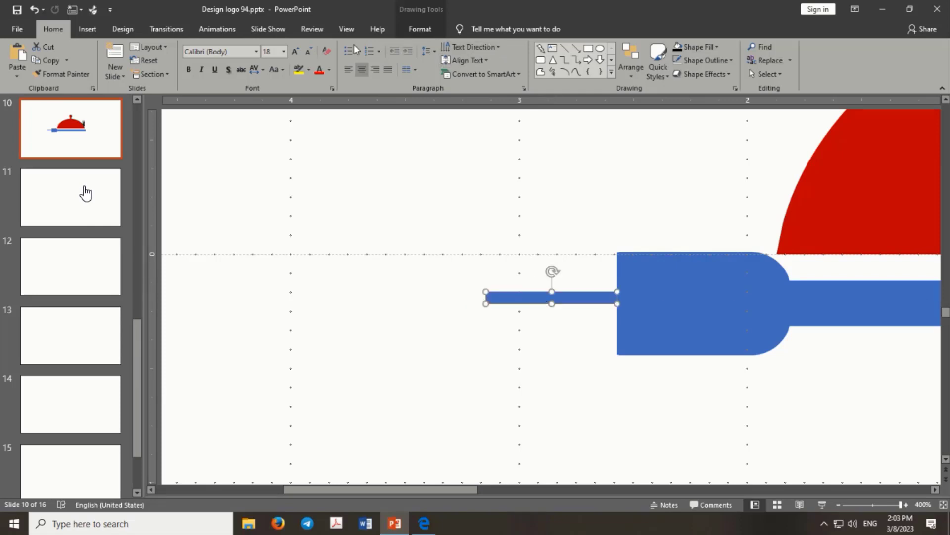
click(440, 30)
click(415, 47)
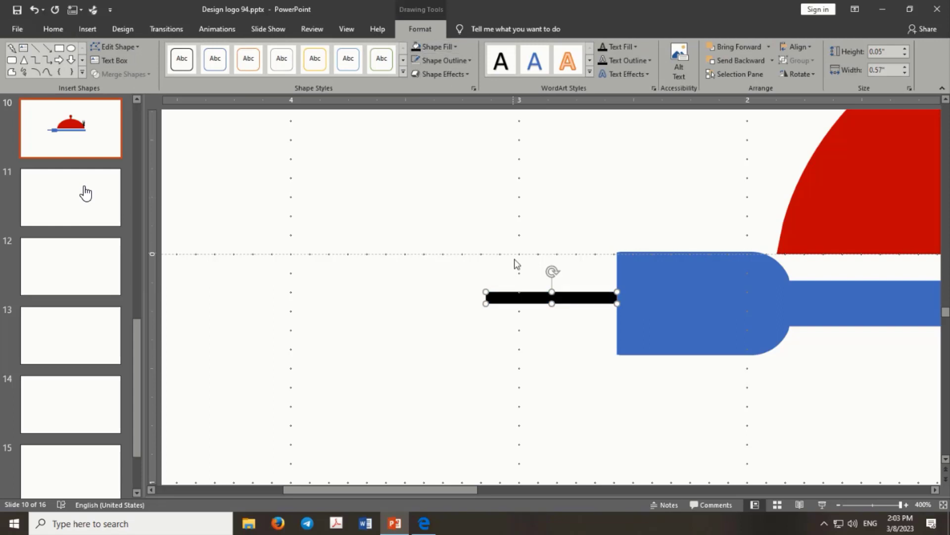
Step: Copy the black bar over the fork head and duplicate it into five evenly spaced bars
mouse_move(519, 298)
mouse_down()
mouse_move(609, 268)
mouse_move(585, 289)
mouse_up()
key(ctrl+d)
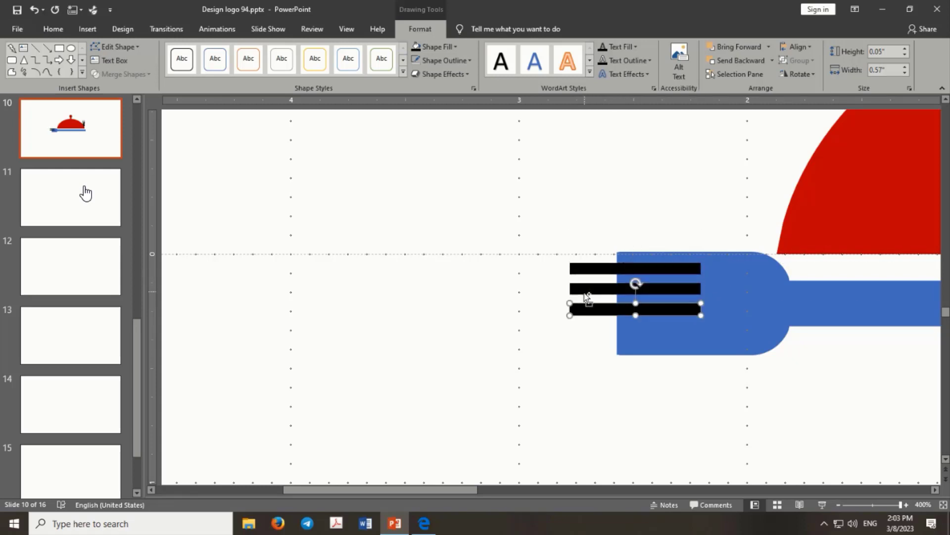
key(ctrl+d)
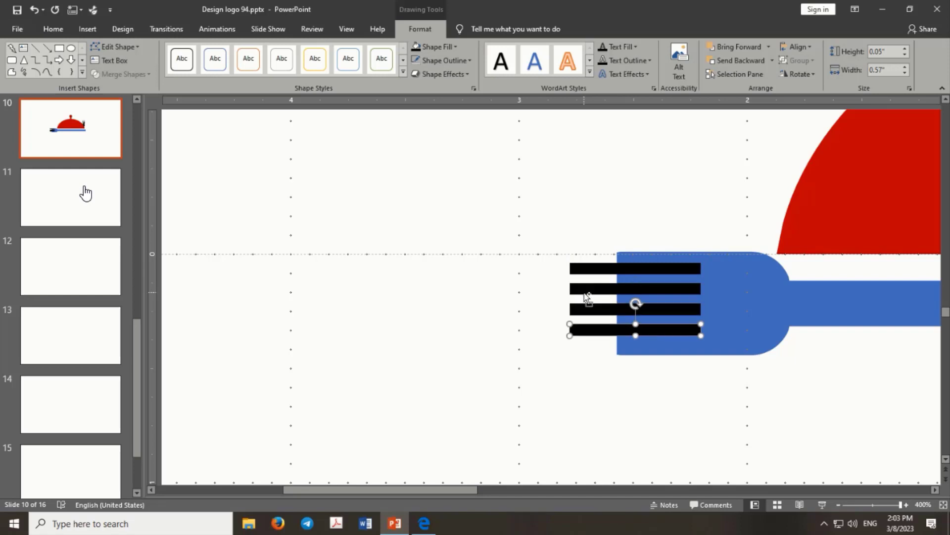
key(ctrl+d)
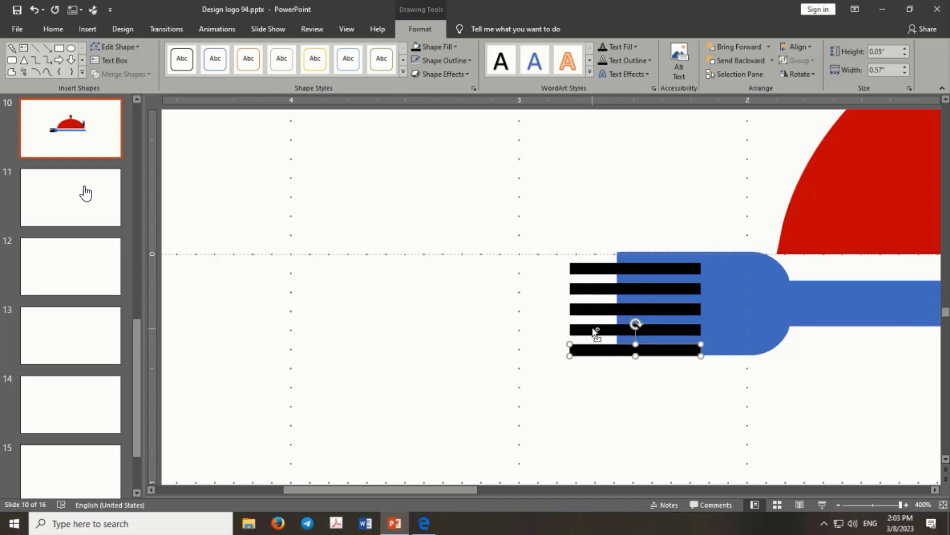
Step: Select all five black bars and shift them up onto the fork head
shift+click(594, 329)
shift+click(592, 309)
shift+click(592, 289)
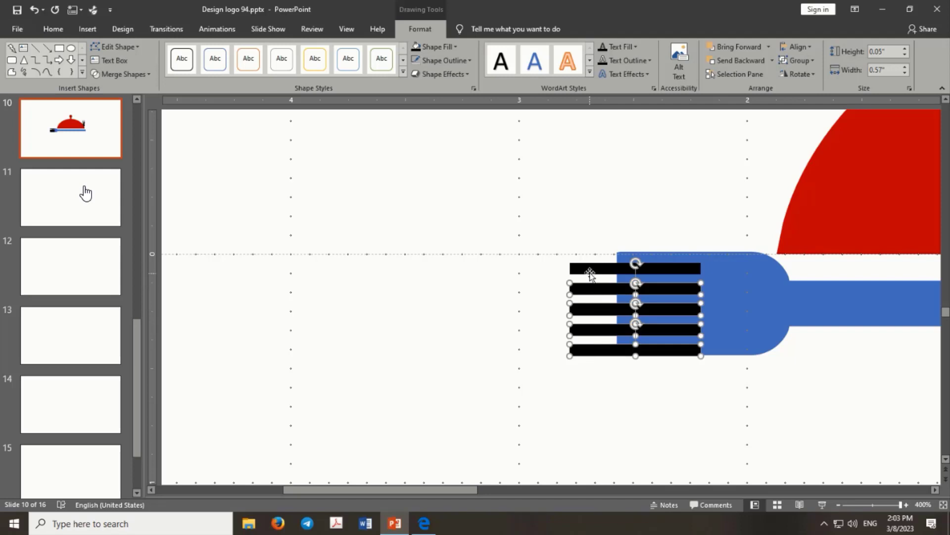
shift+click(590, 271)
drag(590, 270, 576, 271)
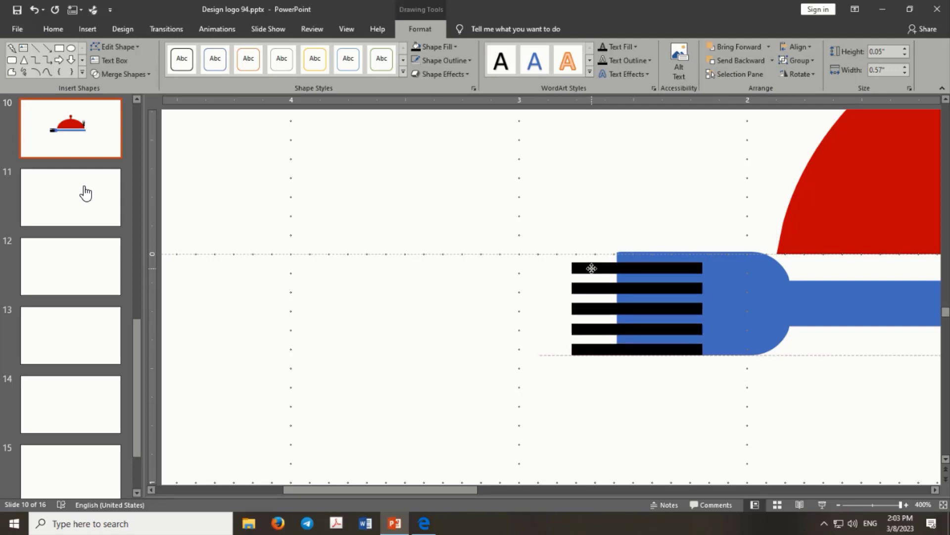
key(Up)
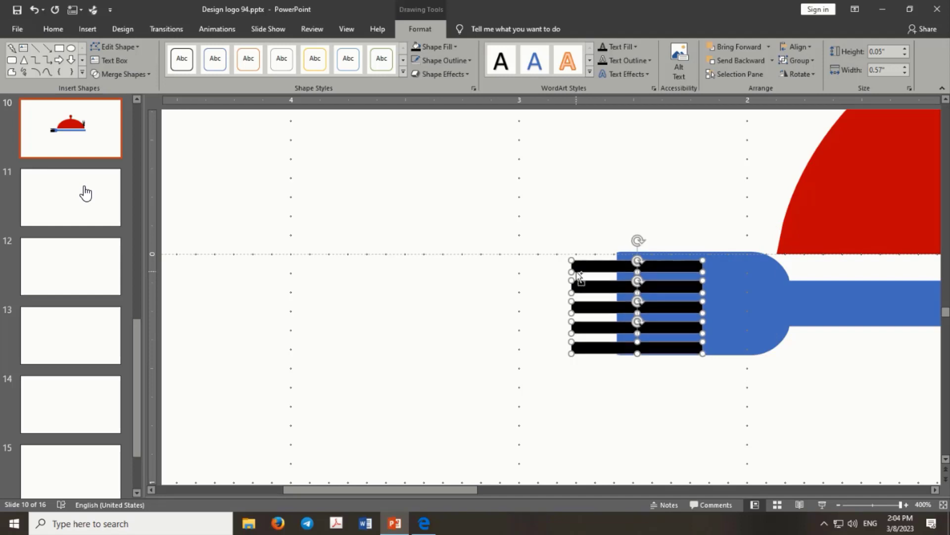
key(Up)
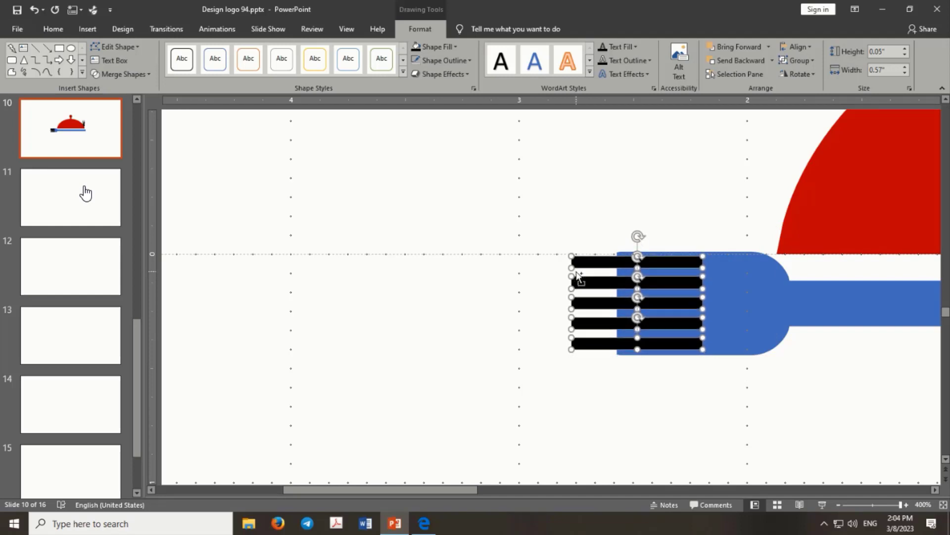
key(Down)
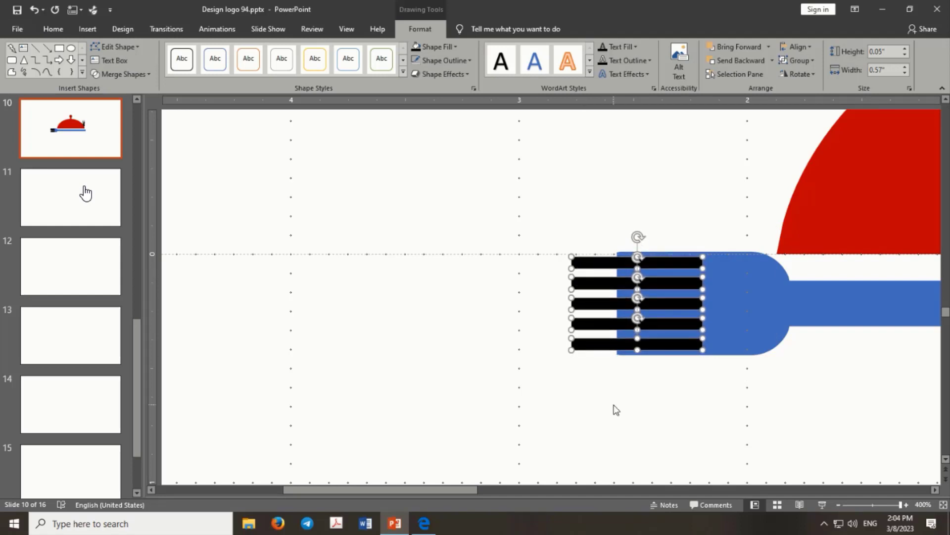
Step: Delete all five black bars and expand the full Shapes gallery
click(616, 409)
click(595, 343)
key(Delete)
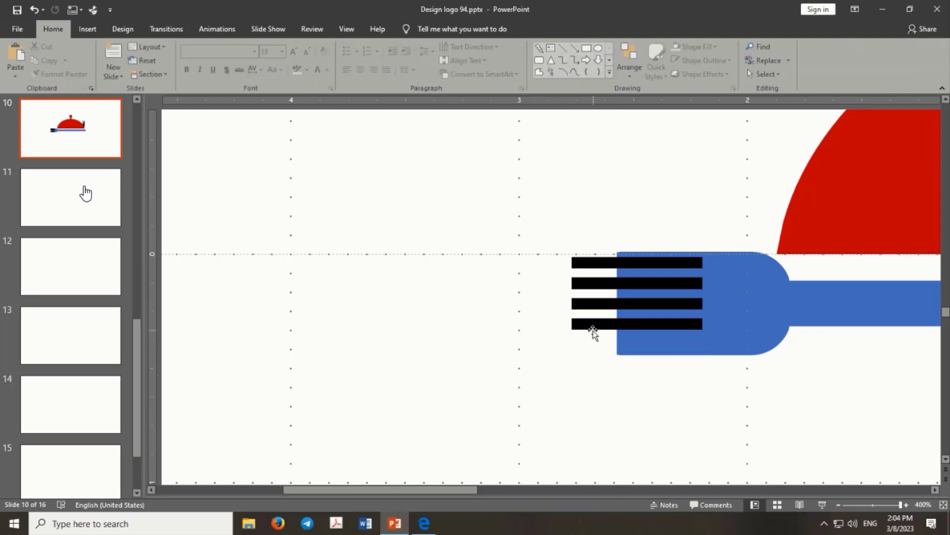
key(Delete)
click(579, 303)
key(Delete)
click(577, 282)
key(Delete)
click(587, 262)
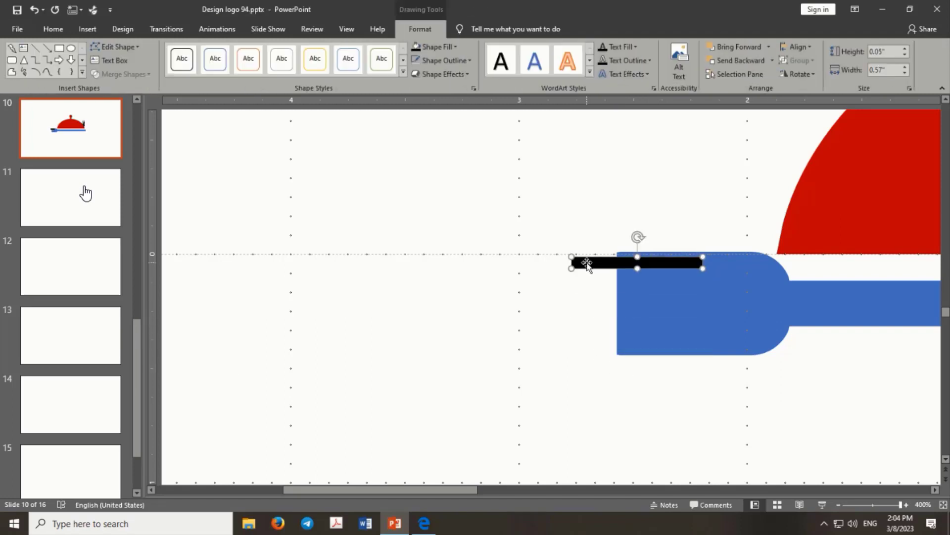
key(Delete)
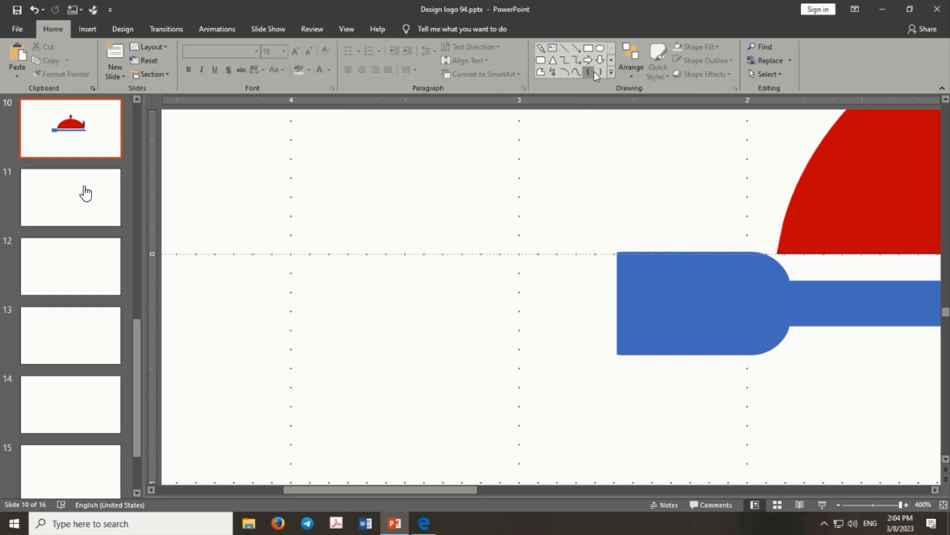
click(611, 72)
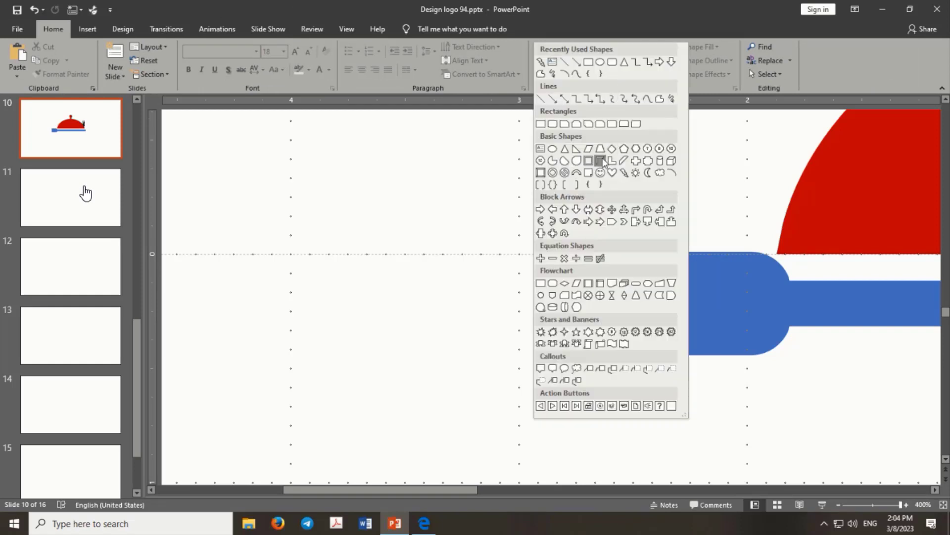
Step: Draw two rectangles left of the fork head and give one a black outline with no fill
click(588, 62)
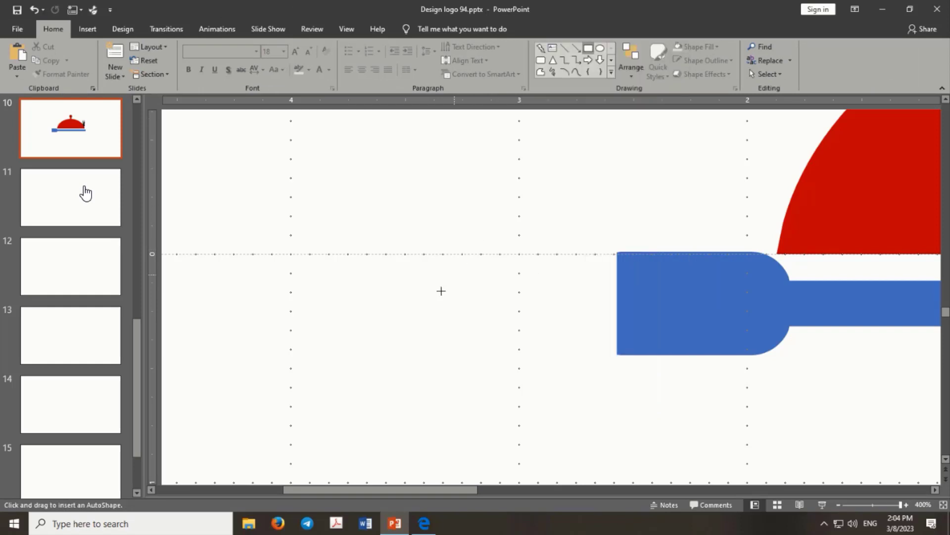
drag(414, 317, 595, 355)
ctrl+drag(510, 326, 478, 281)
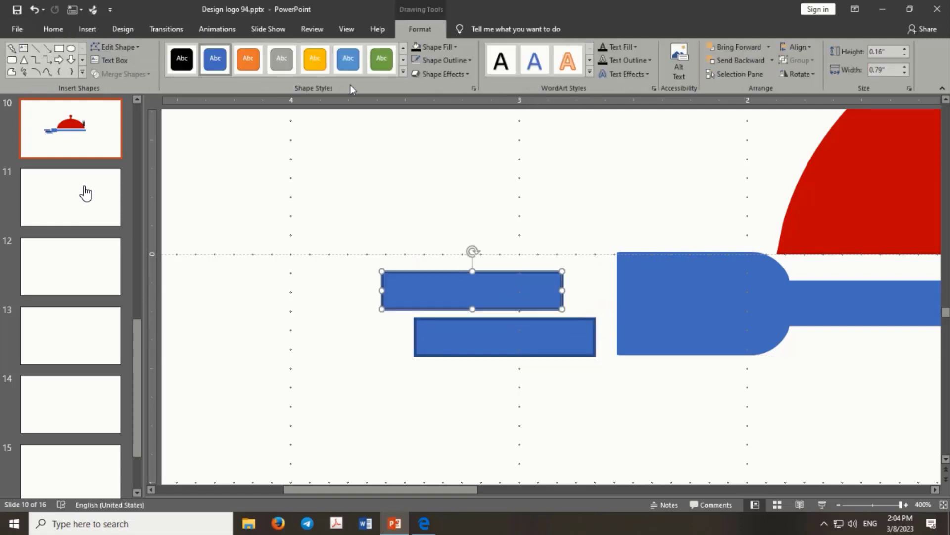
click(457, 47)
click(457, 46)
click(468, 60)
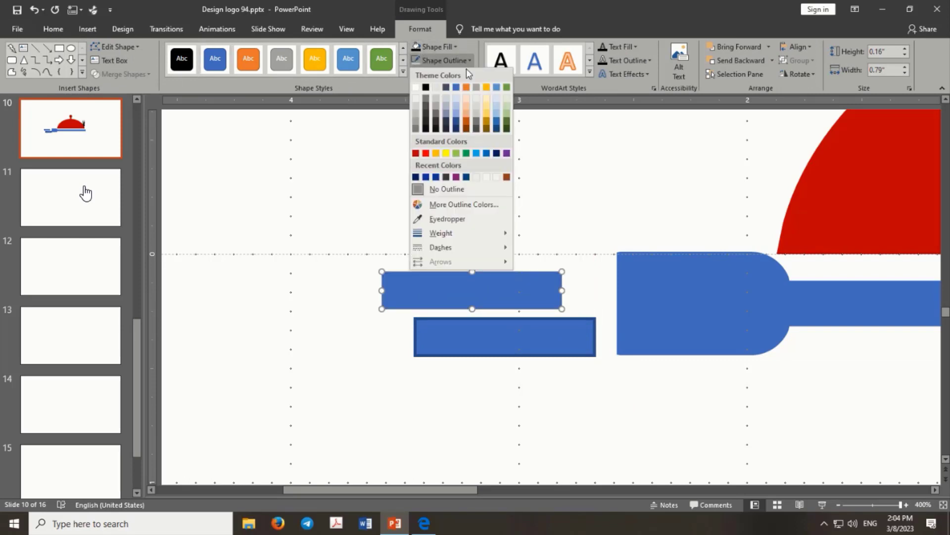
click(427, 88)
click(457, 46)
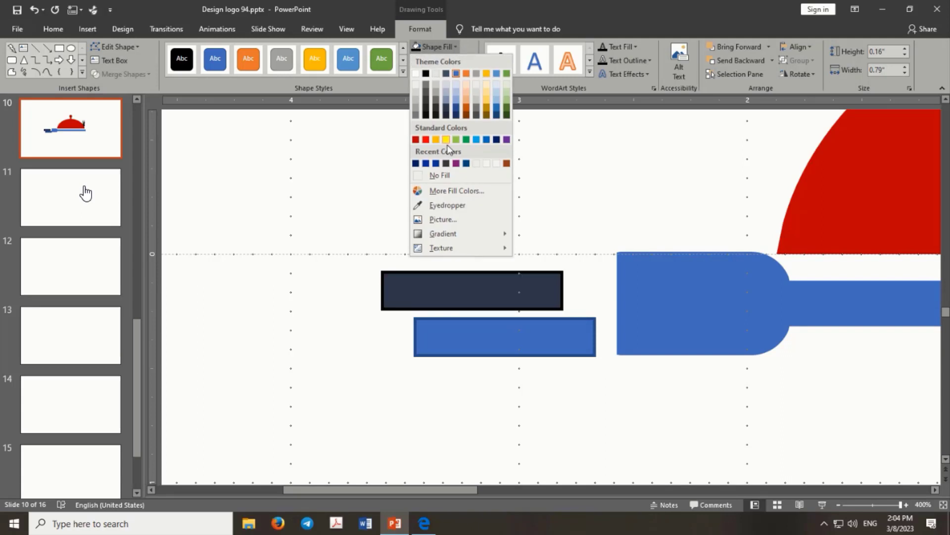
click(449, 174)
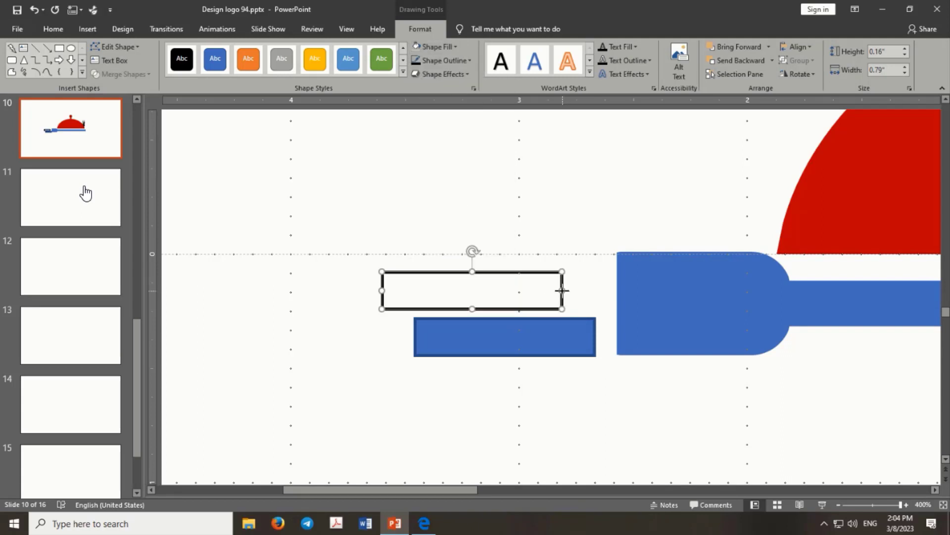
Step: Stretch the outlined rectangle to the fork, stack both rectangles, and merge them into black tine strips
drag(561, 290, 618, 291)
drag(560, 323, 538, 308)
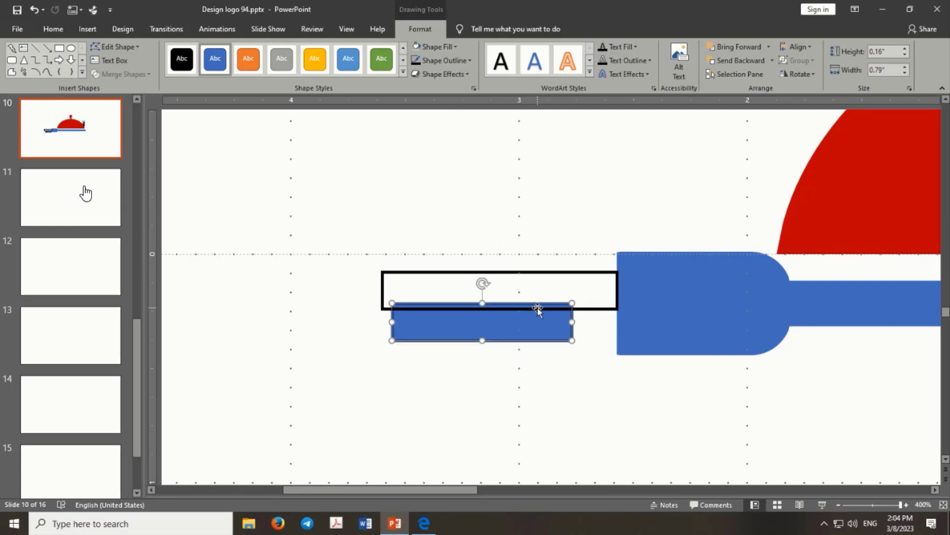
shift+click(511, 273)
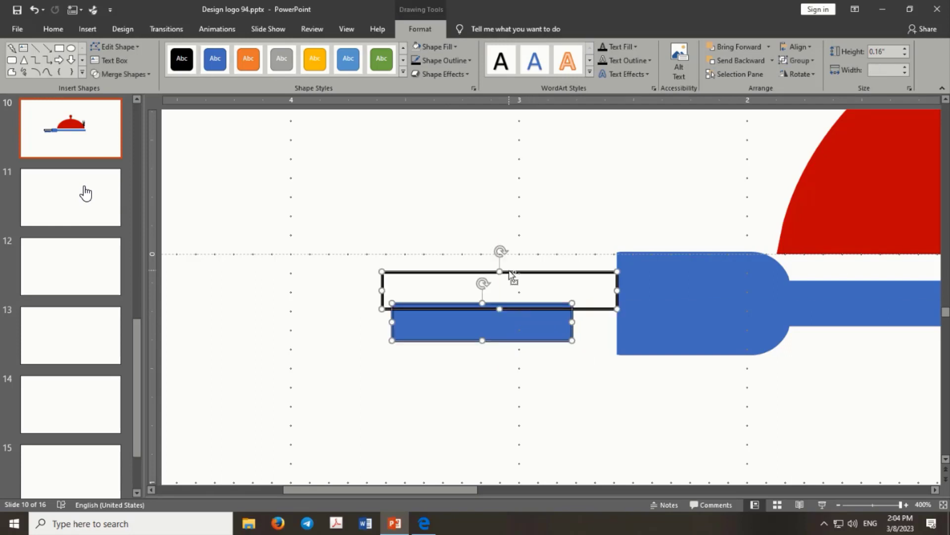
click(127, 76)
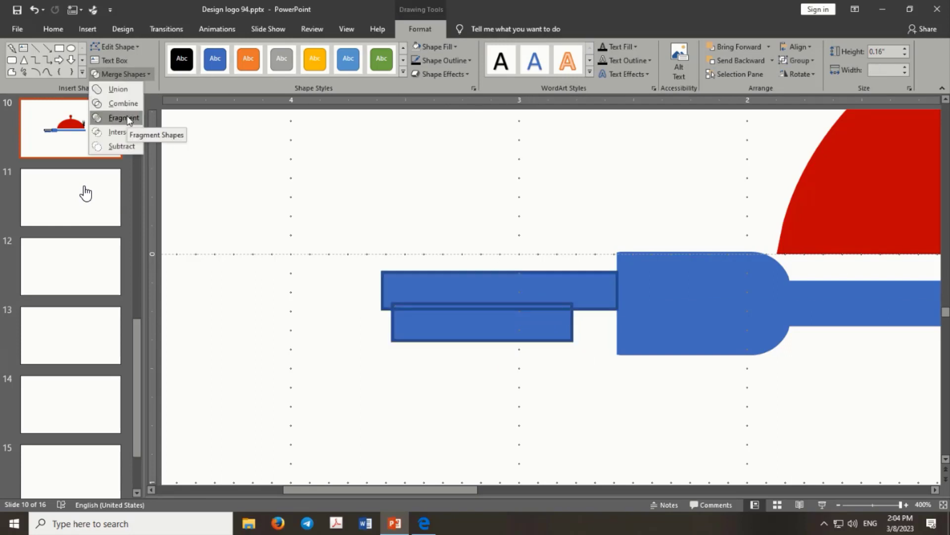
click(123, 103)
key(ctrl+z)
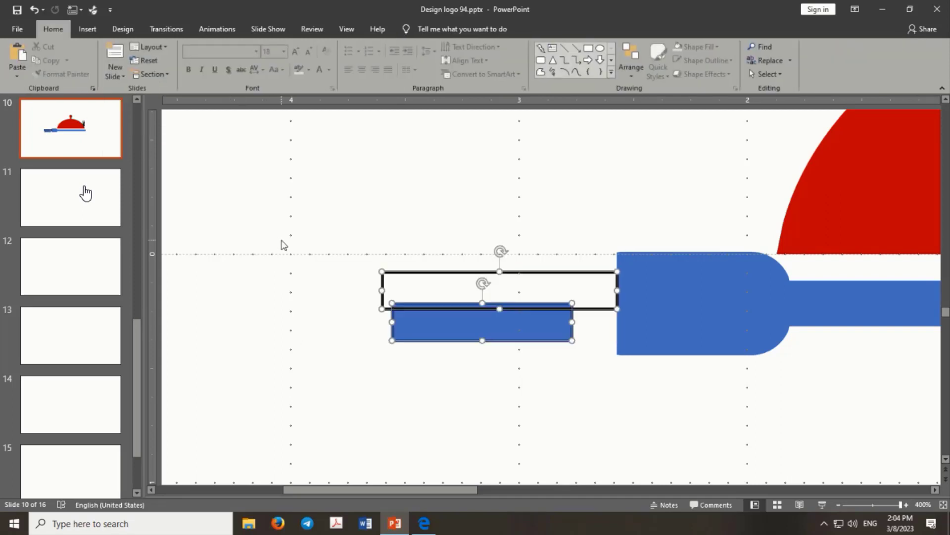
click(415, 29)
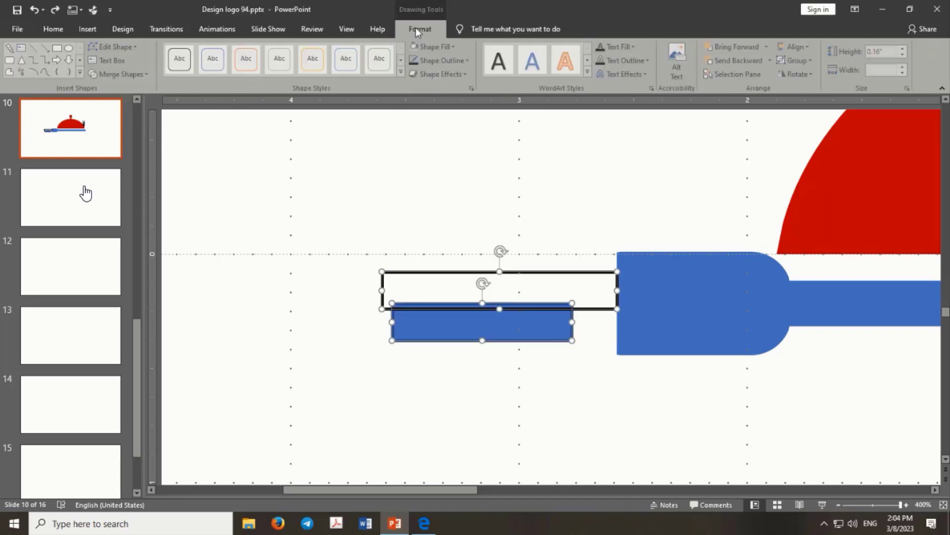
click(138, 76)
click(123, 117)
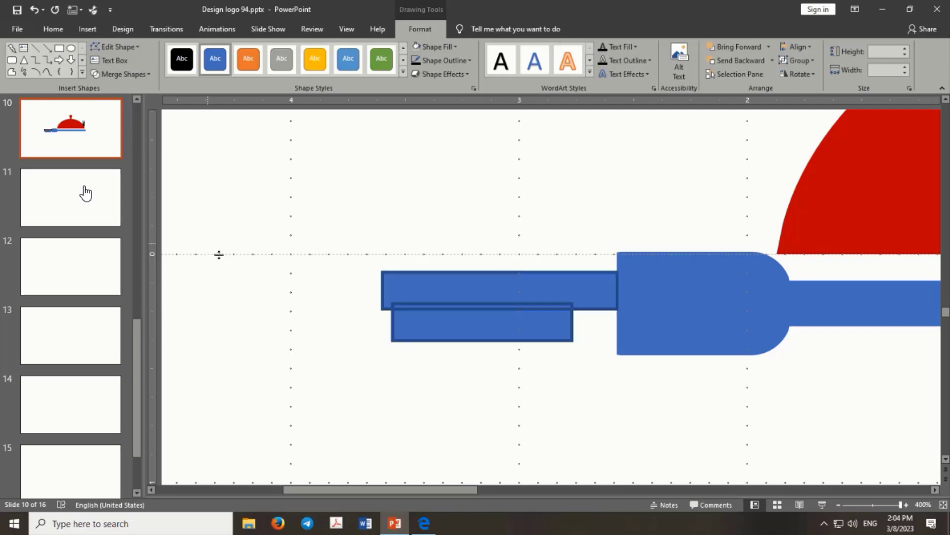
key(ctrl+z)
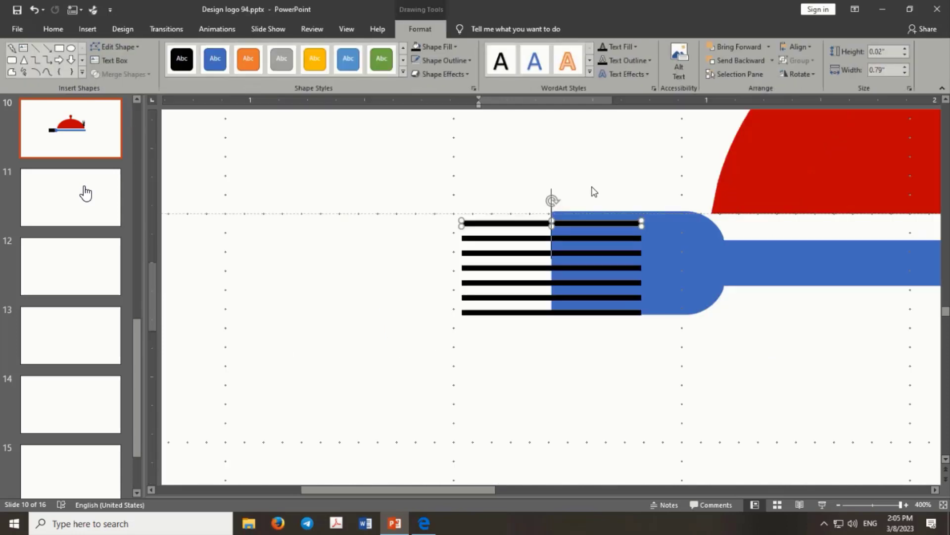
click(594, 191)
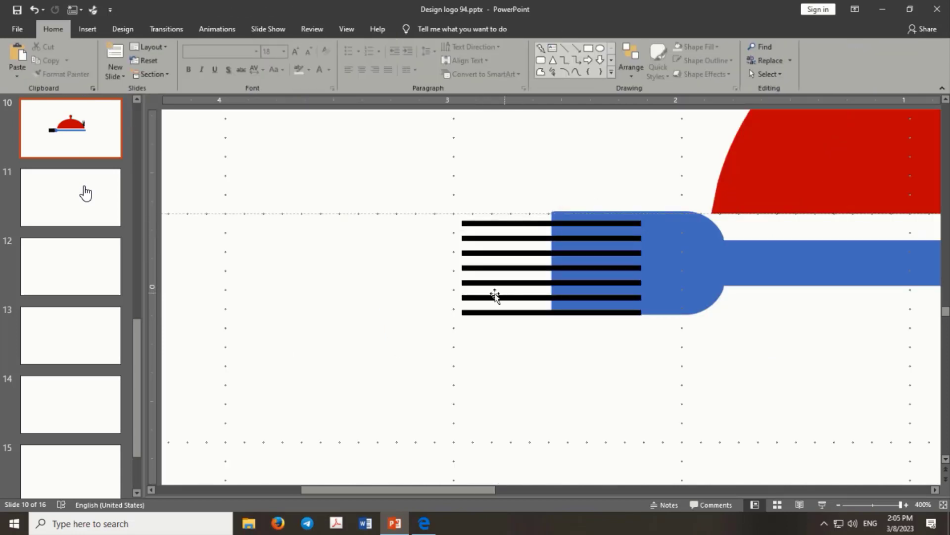
Step: Select all seven black tine lines and nudge them up into alignment with the fork
key(Tab)
key(Escape)
scroll(493, 242, down, 5)
scroll(513, 263, down, 5)
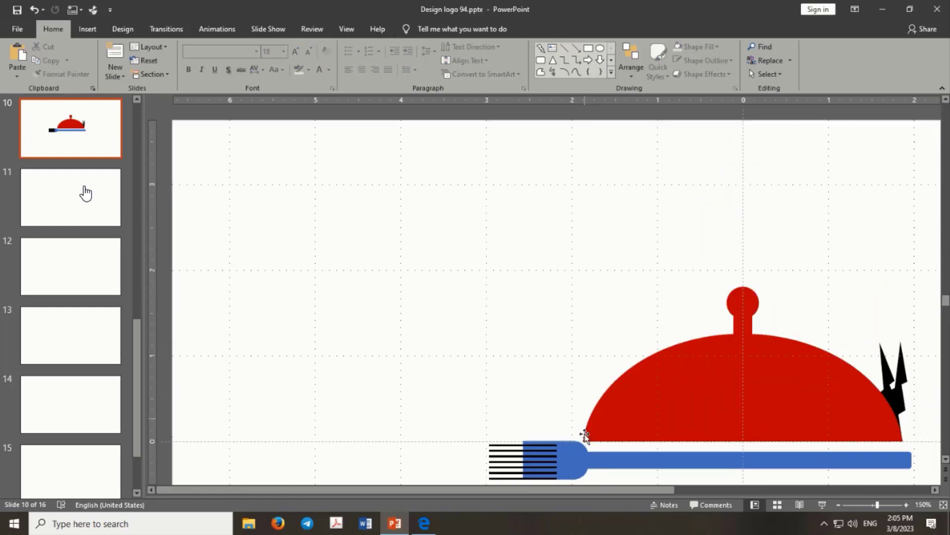
scroll(528, 458, up, 3)
scroll(520, 440, up, 2)
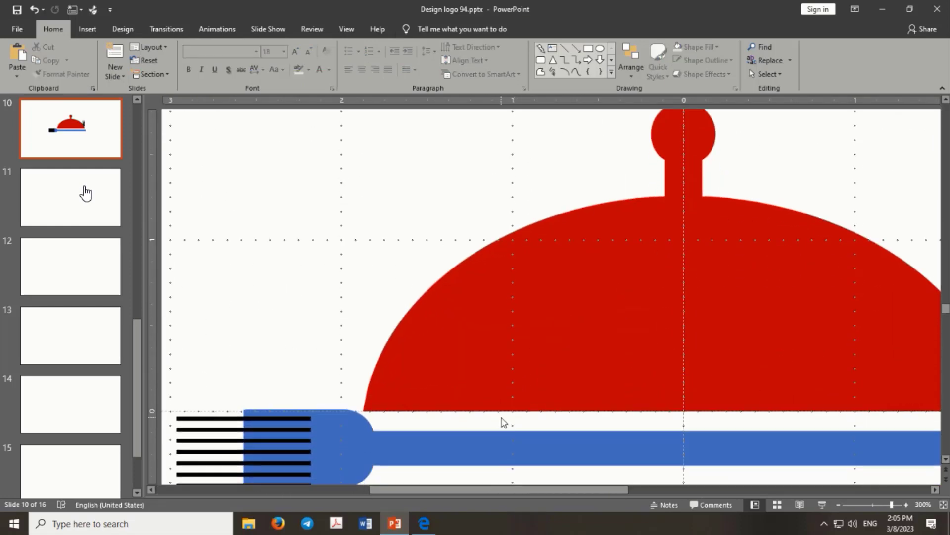
drag(514, 495, 455, 495)
scroll(478, 421, down, 2)
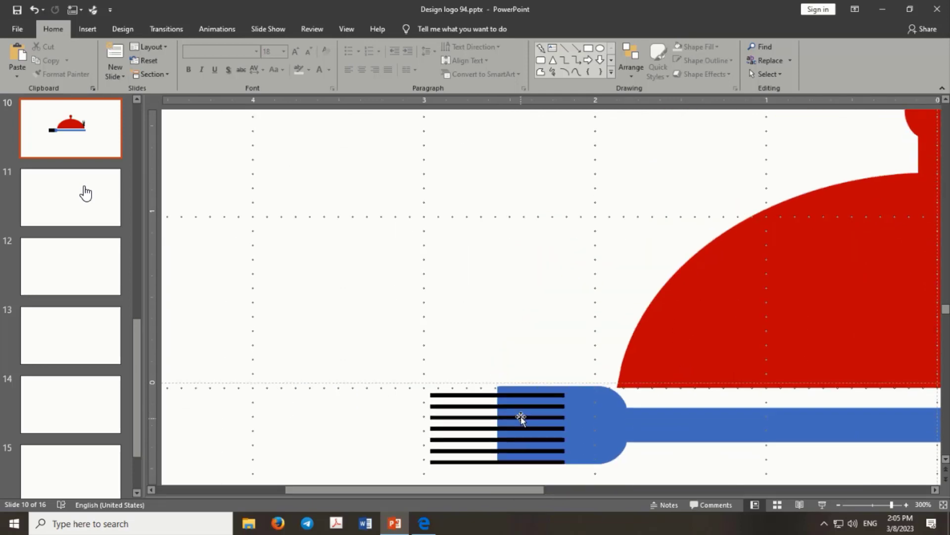
click(470, 362)
shift+click(469, 372)
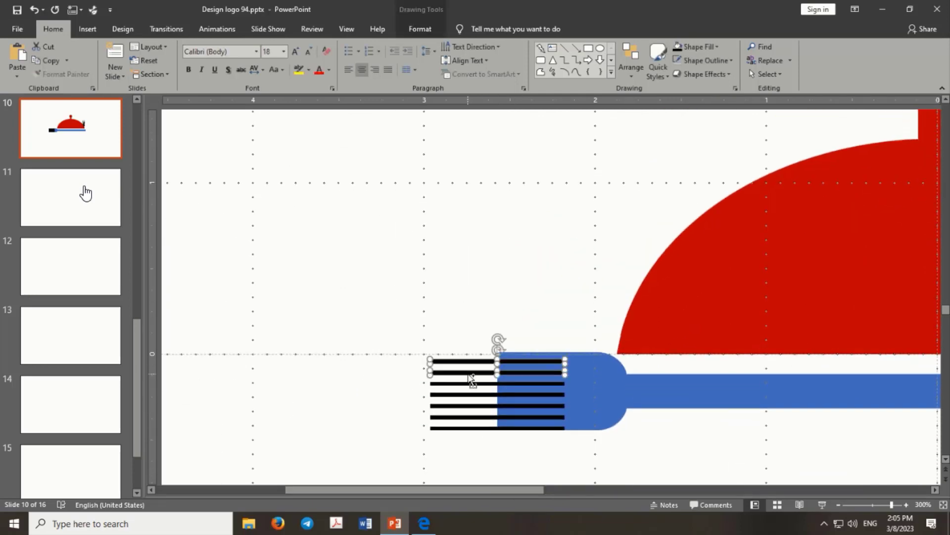
shift+click(469, 384)
shift+click(467, 395)
shift+click(462, 406)
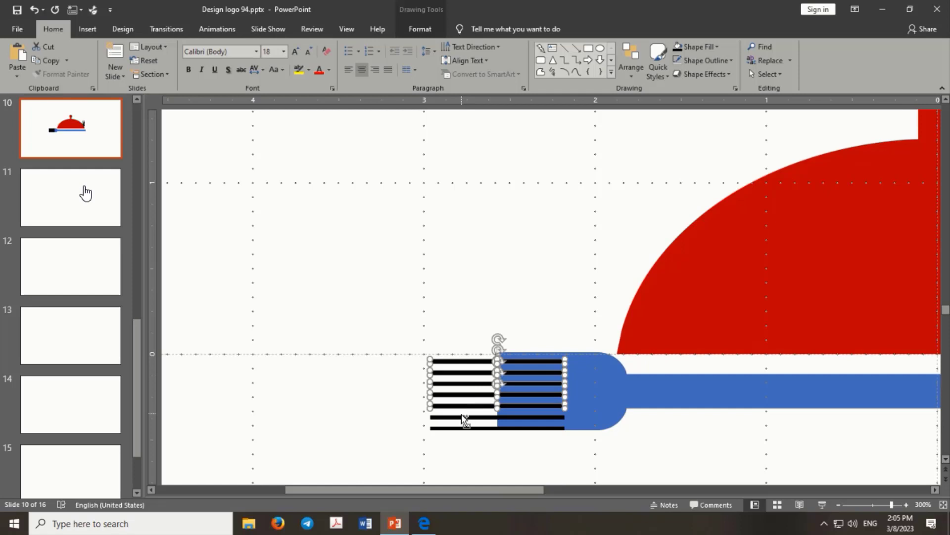
shift+click(463, 416)
shift+click(462, 428)
key(ctrl+Up)
key(ctrl+Up)
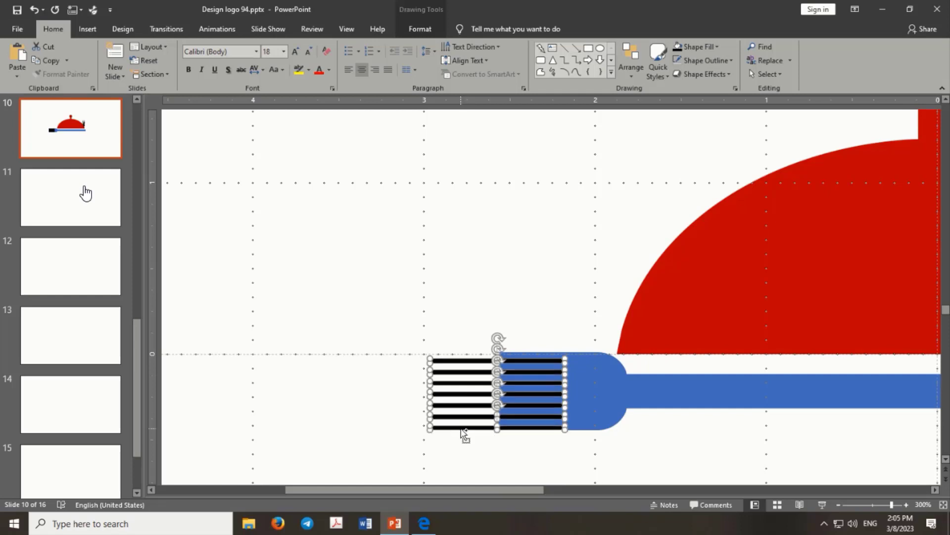
key(ctrl+Up)
key(ctrl+Up)
key(ctrl+Up)
key(ctrl+Up)
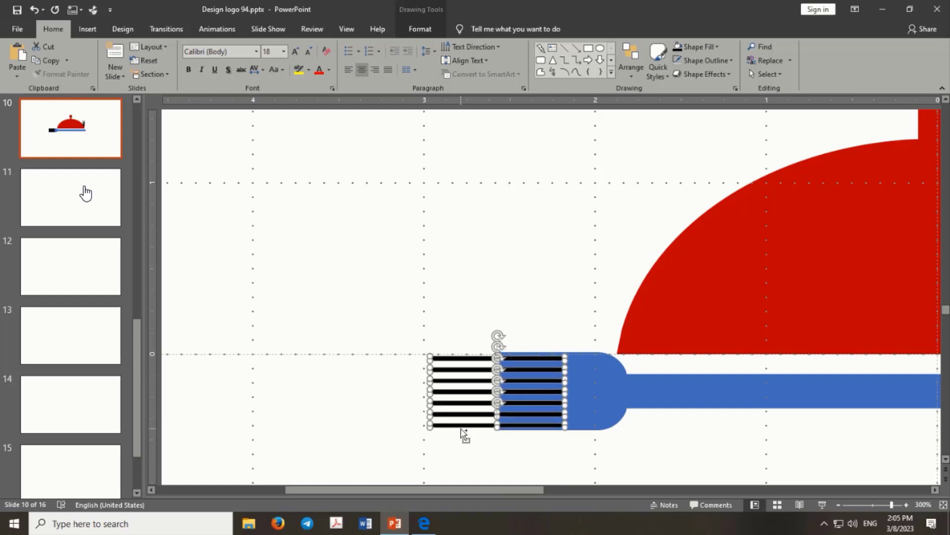
Step: Merge the seven tine lines with the blue fork into one black slotted fork
shift+click(589, 389)
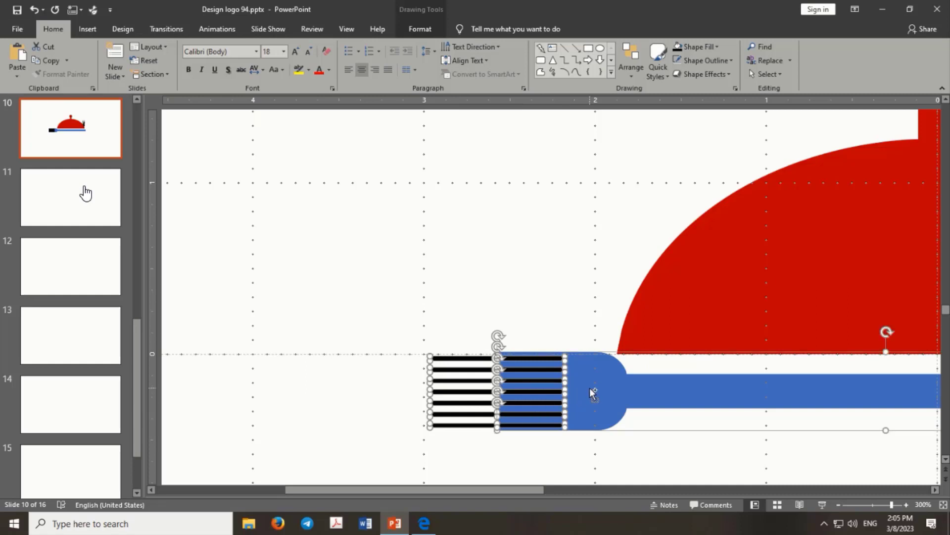
click(421, 28)
click(125, 73)
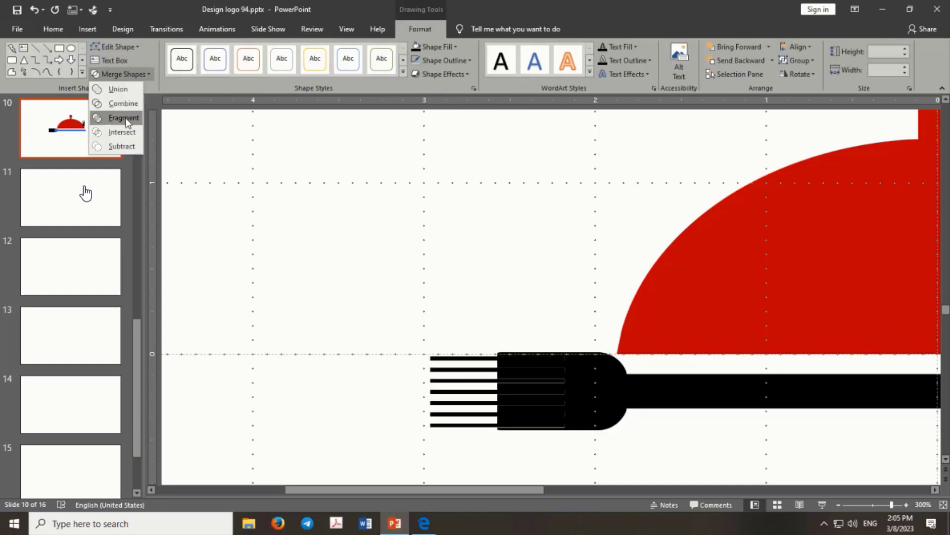
click(125, 118)
click(309, 244)
Step: Delete the leftover striped lines and position the black fork beneath the red cloche
drag(569, 379, 773, 406)
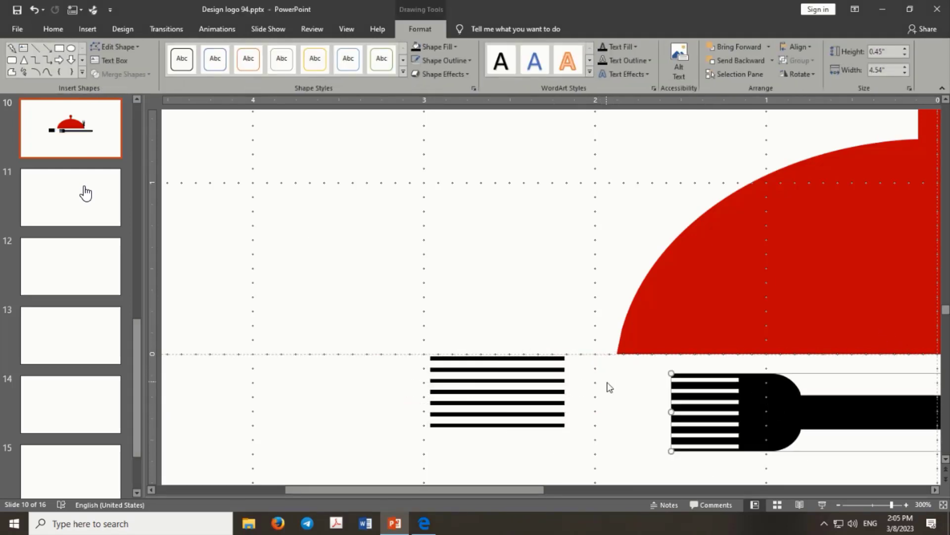
click(518, 354)
drag(383, 283, 609, 445)
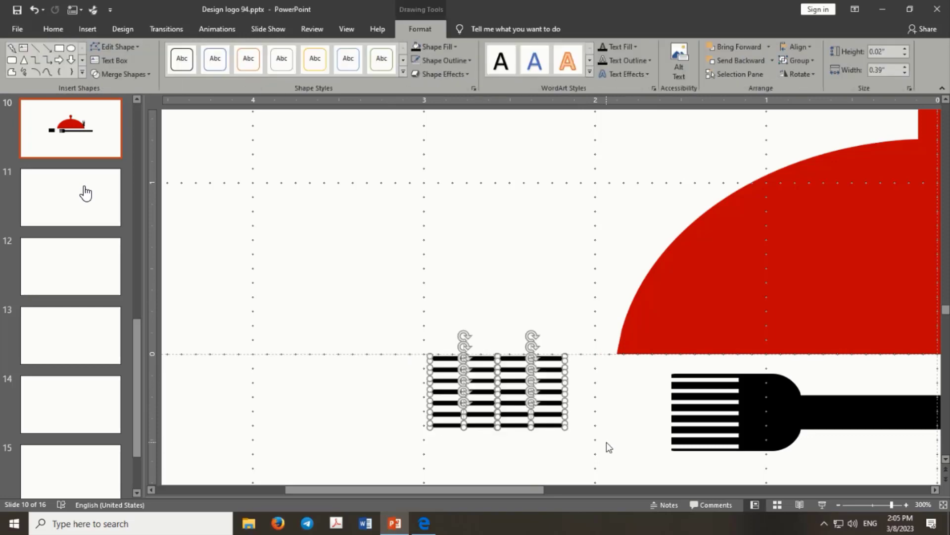
key(Delete)
drag(751, 396, 623, 384)
ctrl+scroll(623, 385, down, 3)
ctrl+scroll(625, 389, down, 2)
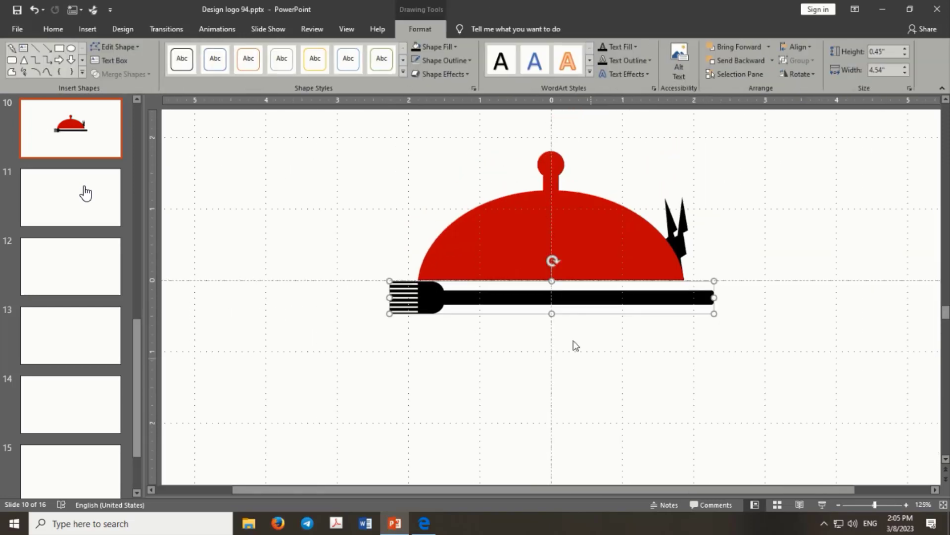
drag(512, 301, 487, 298)
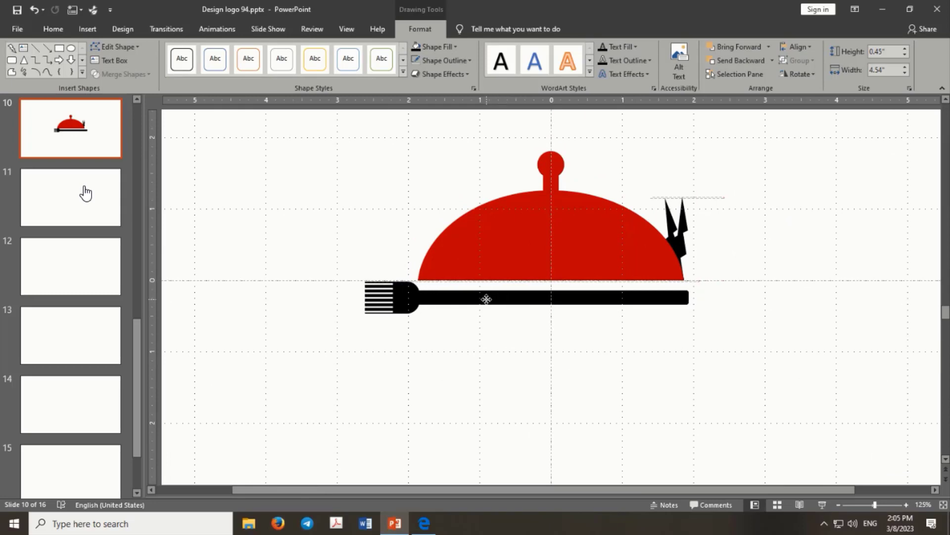
click(490, 313)
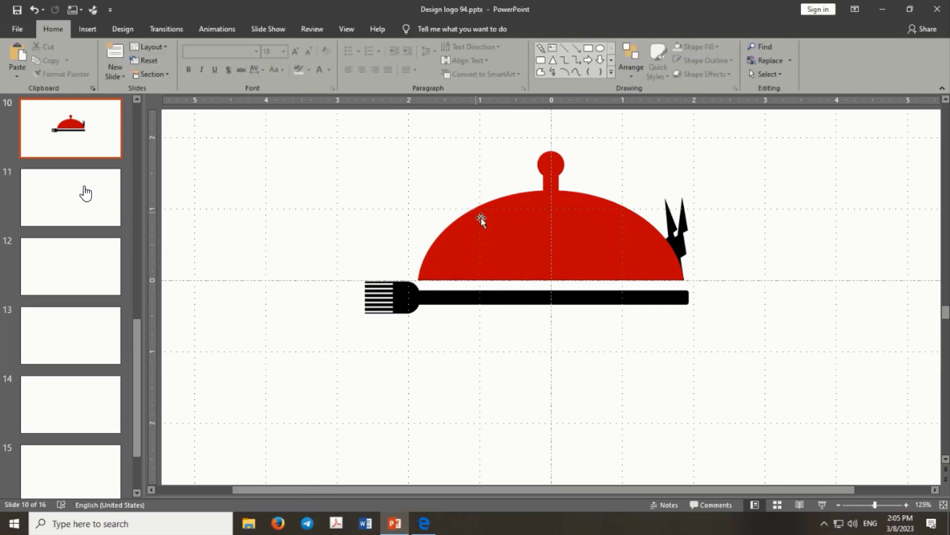
Step: Add a text box below the fork containing bold 'SOTASTY'
ctrl+scroll(495, 233, up, 3)
ctrl+scroll(500, 244, up, 1)
ctrl+scroll(502, 248, down, 3)
ctrl+scroll(510, 241, down, 1)
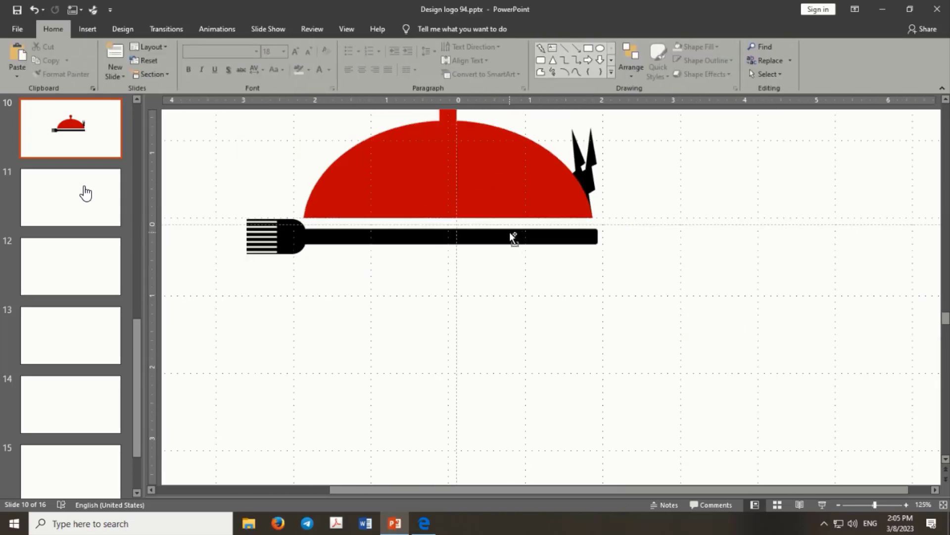
click(553, 48)
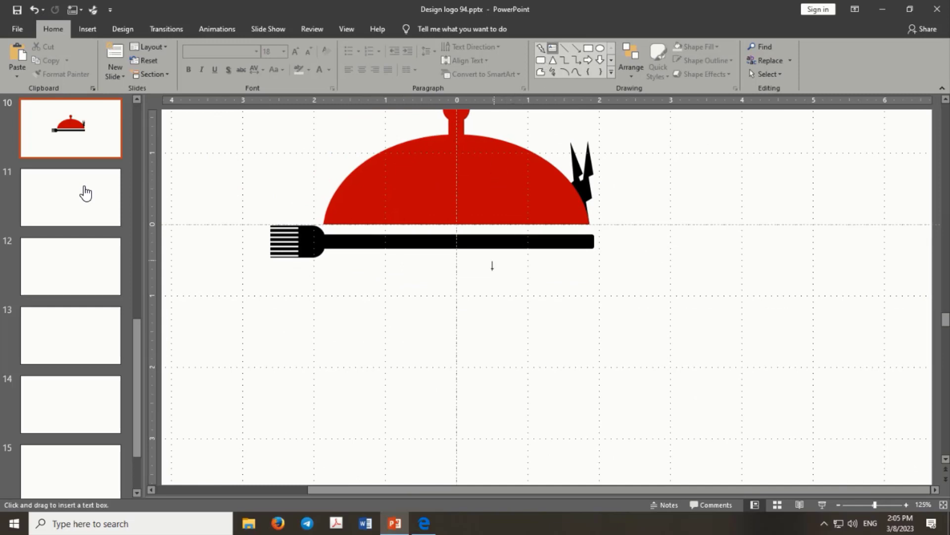
click(493, 285)
text(SOTASTY)
key(ctrl+b)
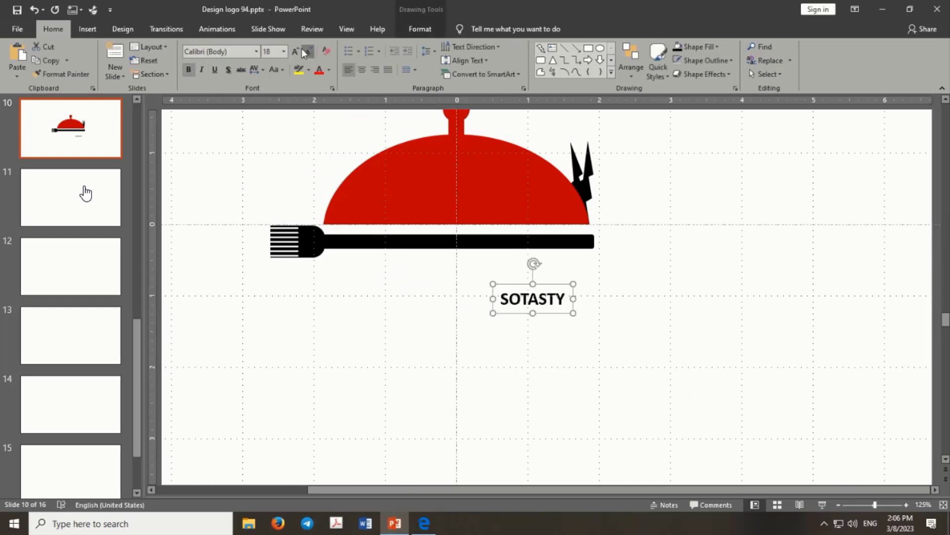
Step: Enlarge SOTASTY to 72 pt, centre it under the fork, and highlight it yellow
click(299, 48)
click(298, 48)
click(297, 46)
click(297, 46)
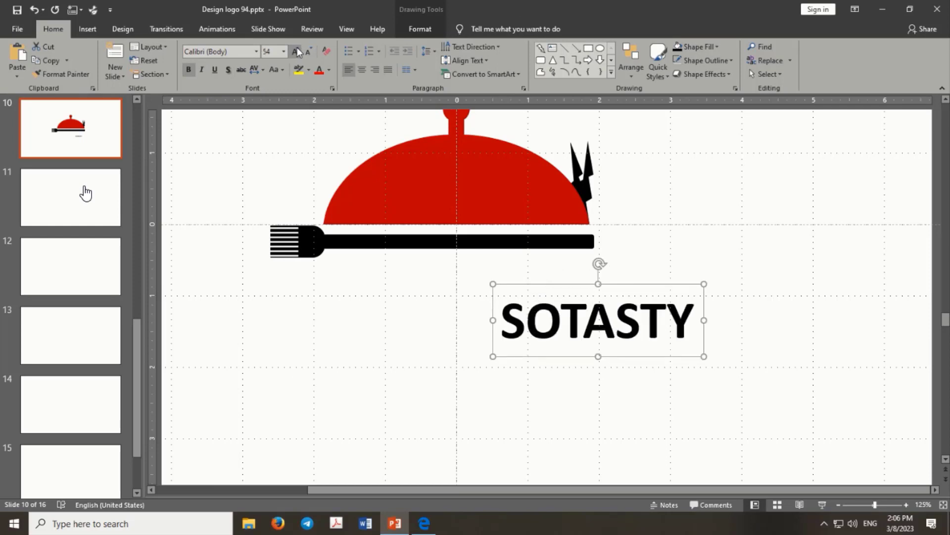
click(297, 47)
mouse_move(624, 364)
mouse_down()
mouse_move(480, 321)
mouse_move(501, 333)
mouse_move(482, 331)
mouse_up()
click(295, 51)
click(295, 51)
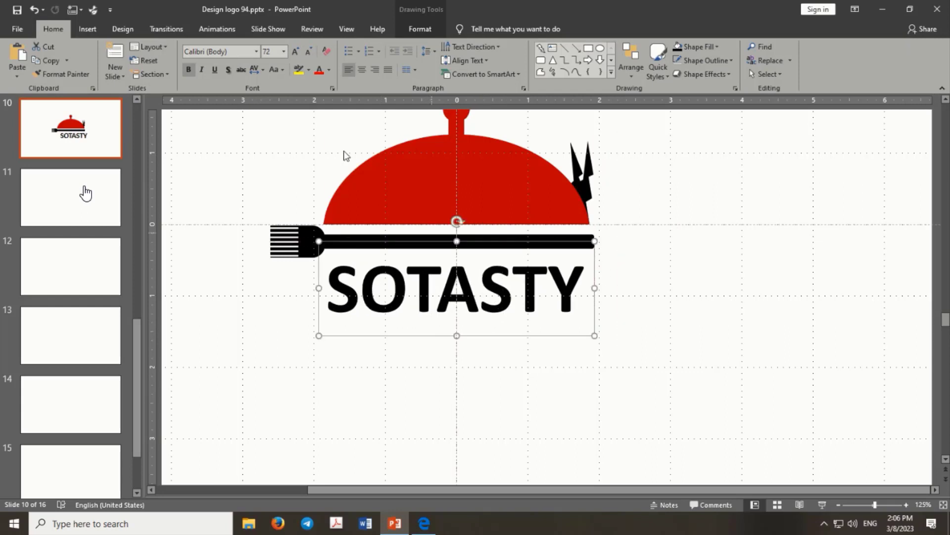
click(297, 70)
Step: Remove the yellow highlight and colour the whole SOTASTY title orange-gold
click(308, 70)
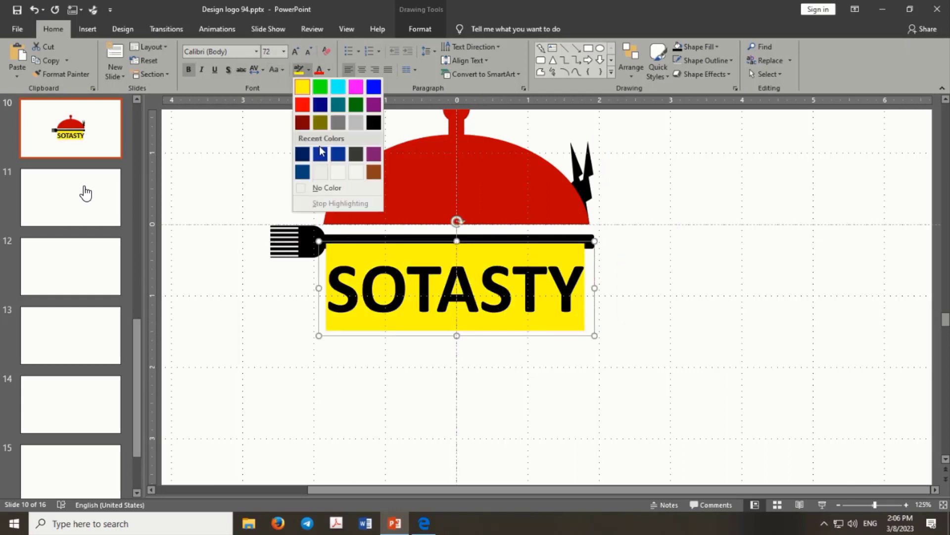
click(325, 190)
click(321, 71)
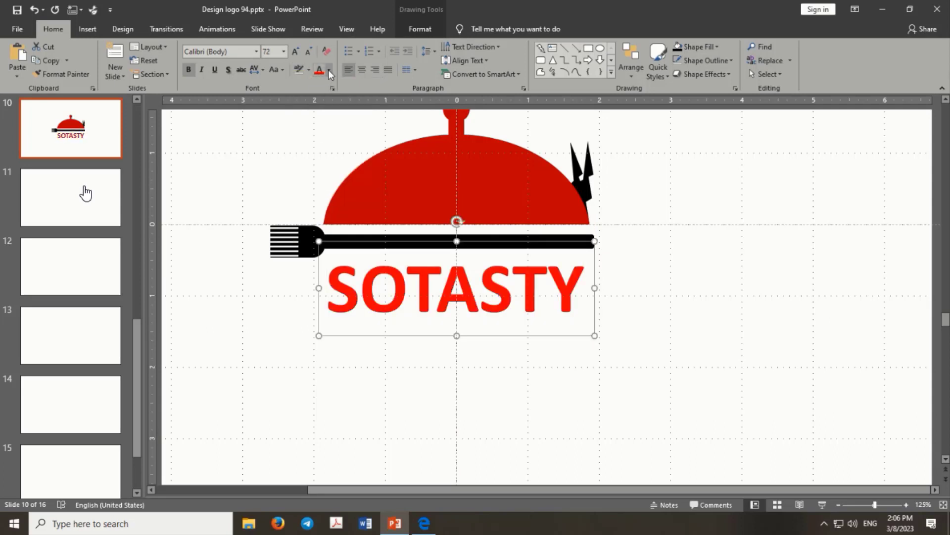
click(328, 70)
click(348, 163)
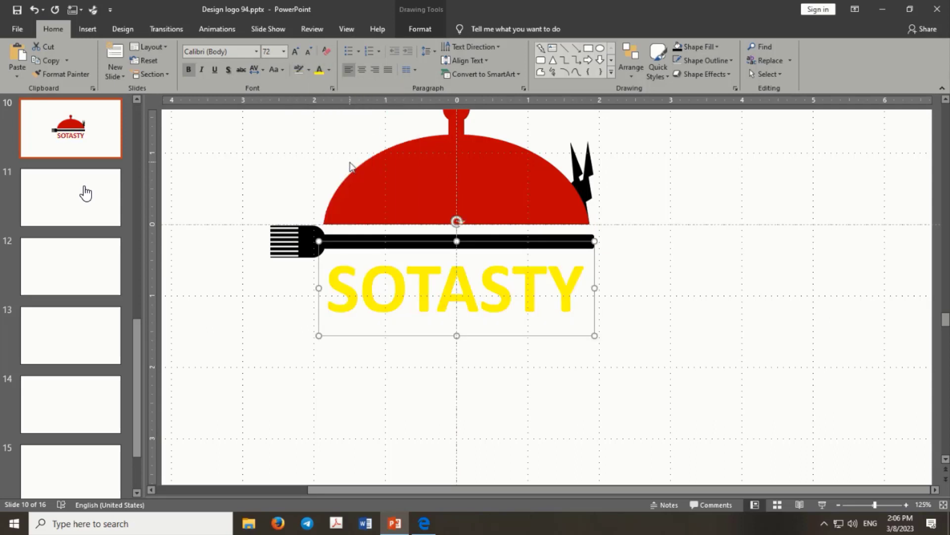
click(329, 70)
click(338, 162)
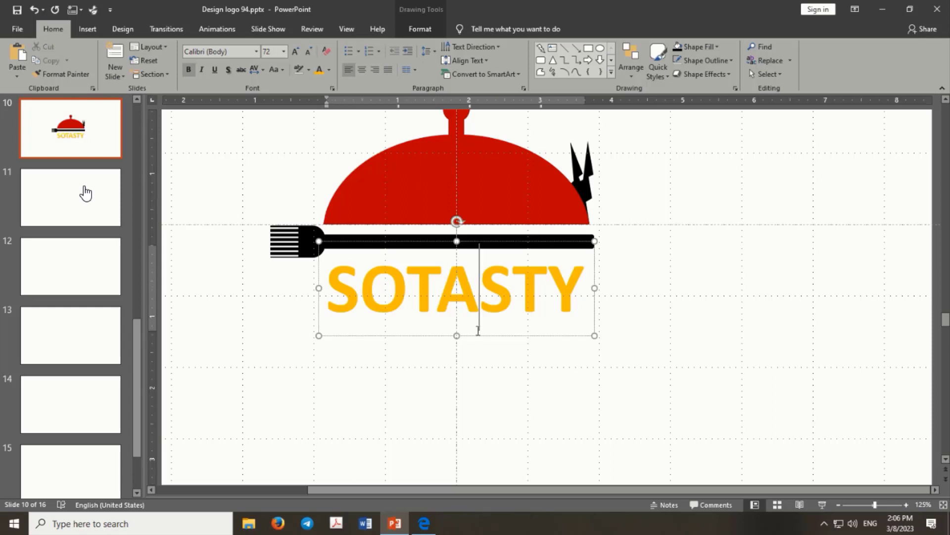
Step: Colour the first two letters 'SO' green
drag(407, 291, 326, 291)
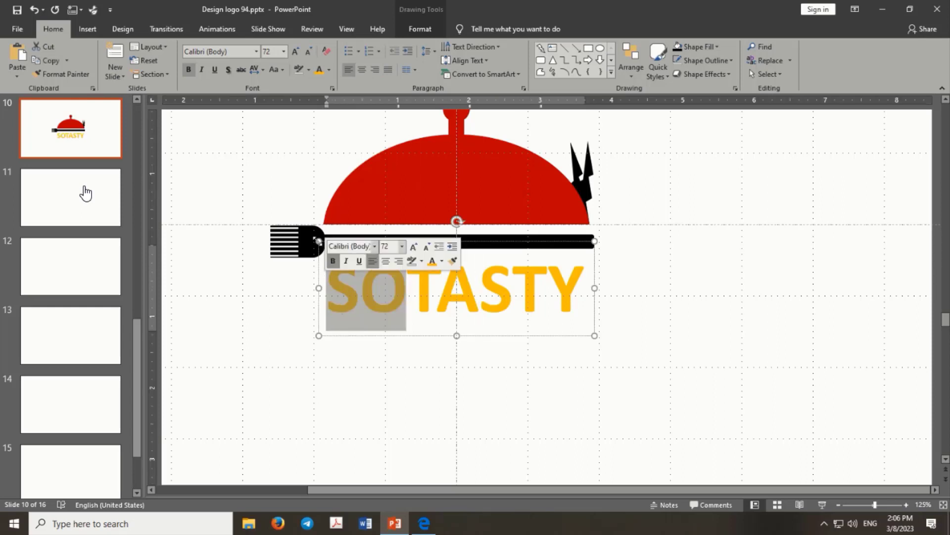
click(329, 70)
click(369, 163)
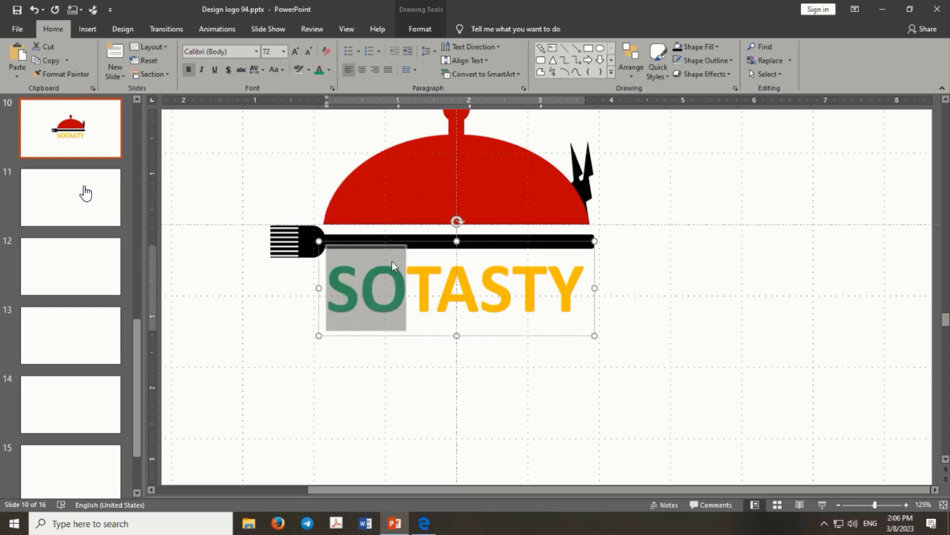
click(505, 362)
scroll(521, 356, down, 2)
Step: Group every logo piece with Ctrl+G, animate it with Fly In, and play the slide show from slide 10
drag(408, 177, 694, 425)
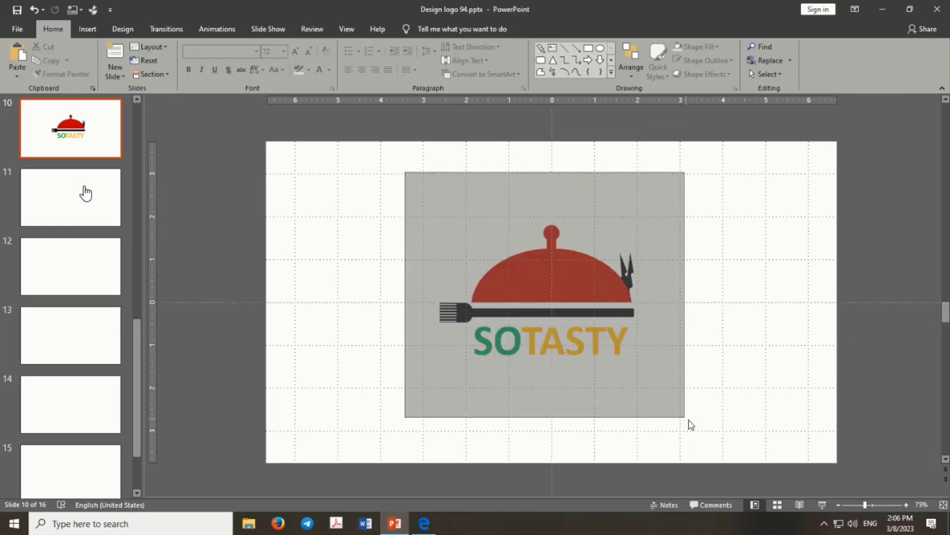
key(ctrl+g)
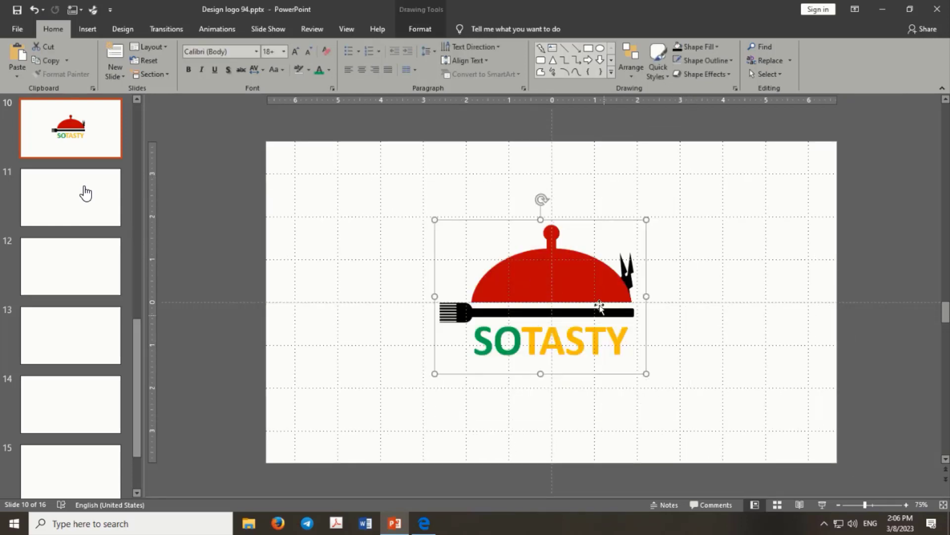
click(217, 29)
click(260, 60)
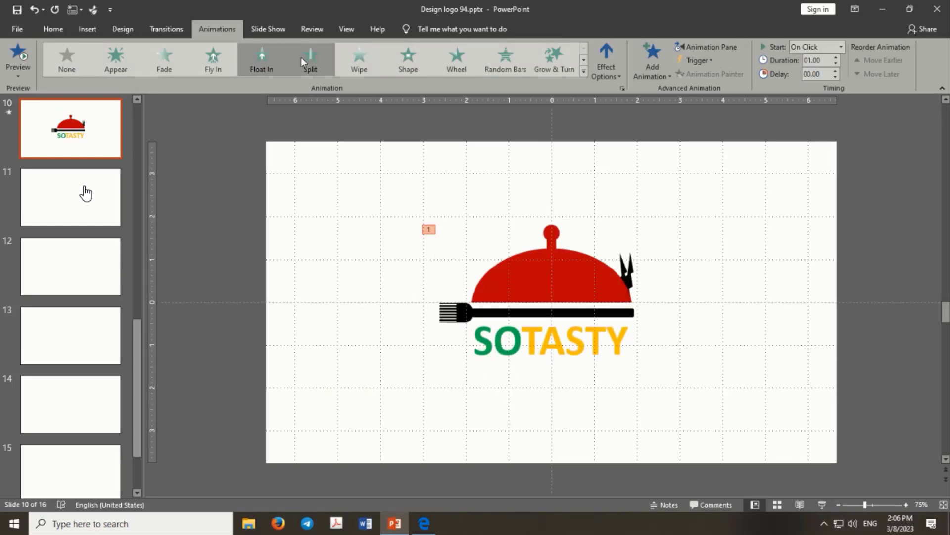
click(210, 59)
click(822, 505)
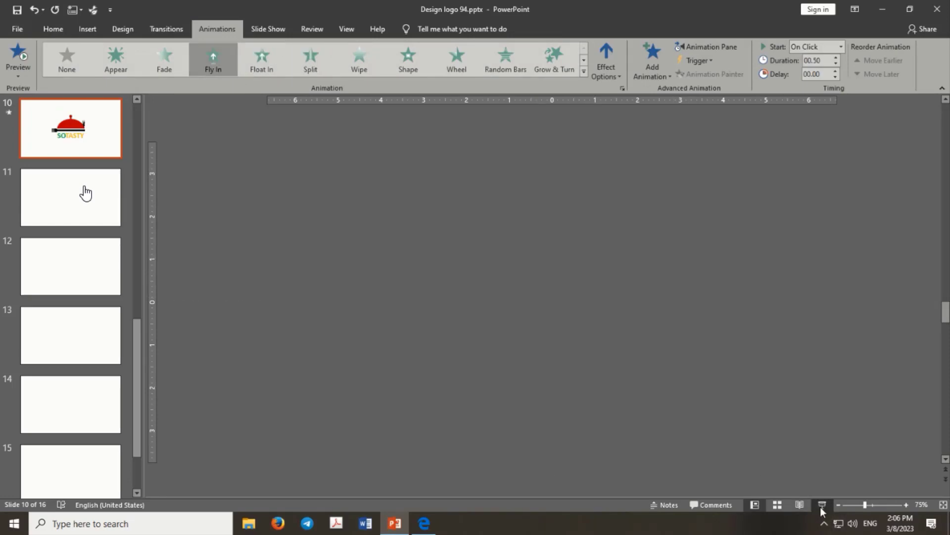
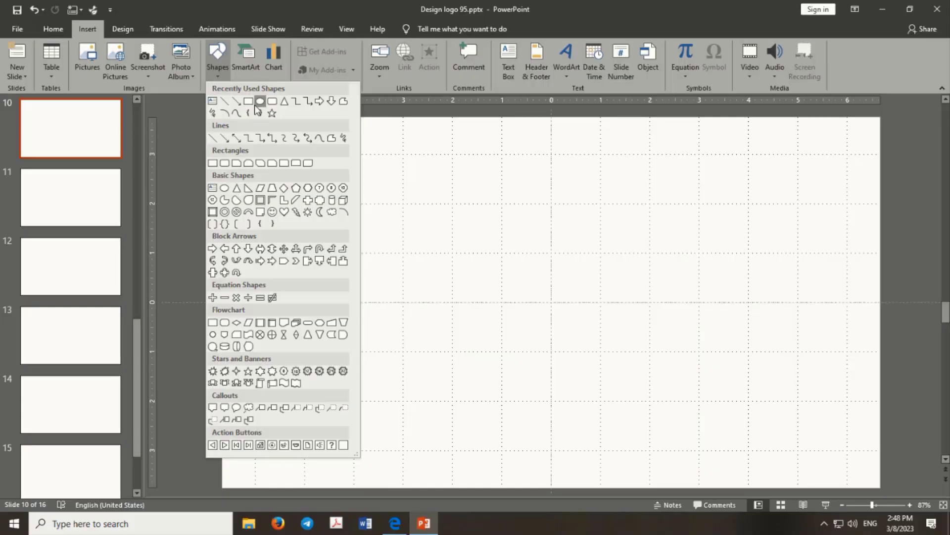
Step: Draw a tall blue rectangle and reshape it with a slanted top and curved bottom edge
click(249, 104)
drag(474, 183, 553, 343)
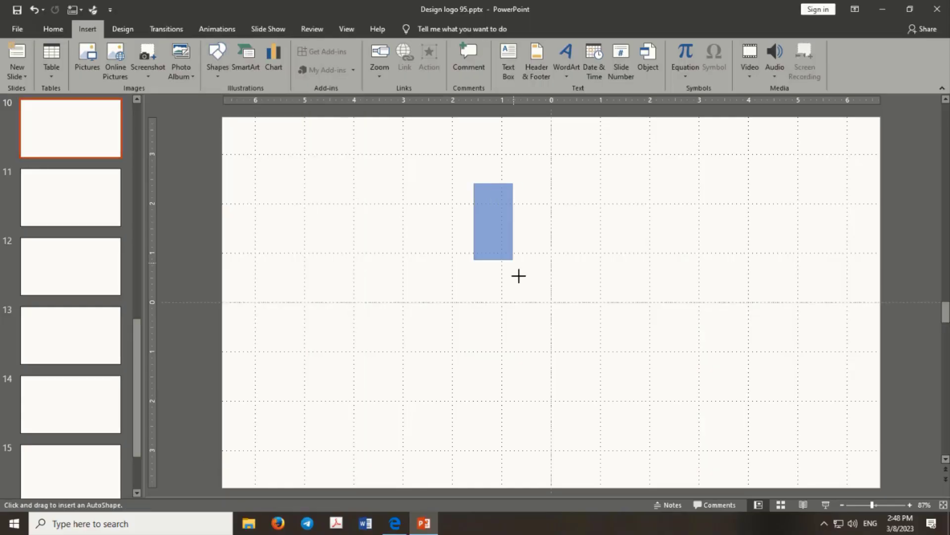
drag(524, 272, 528, 282)
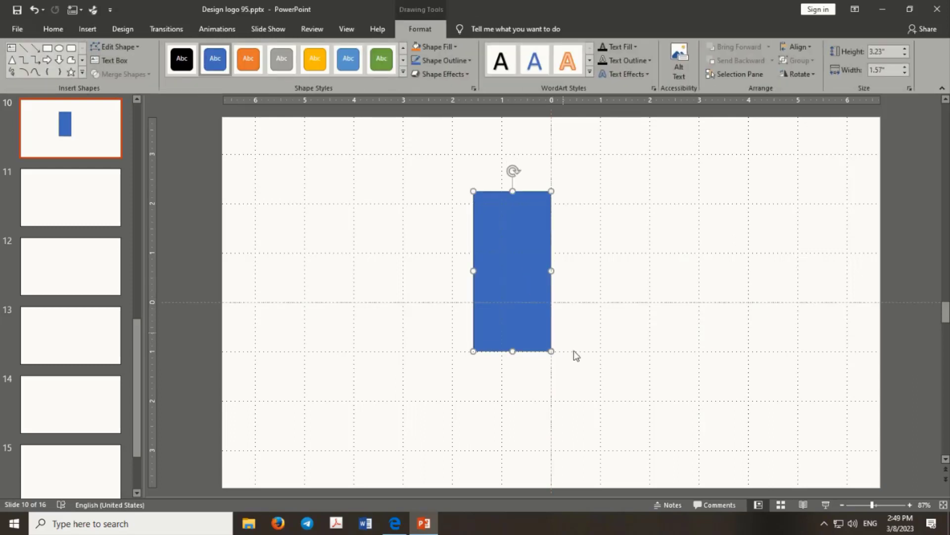
drag(473, 191, 474, 224)
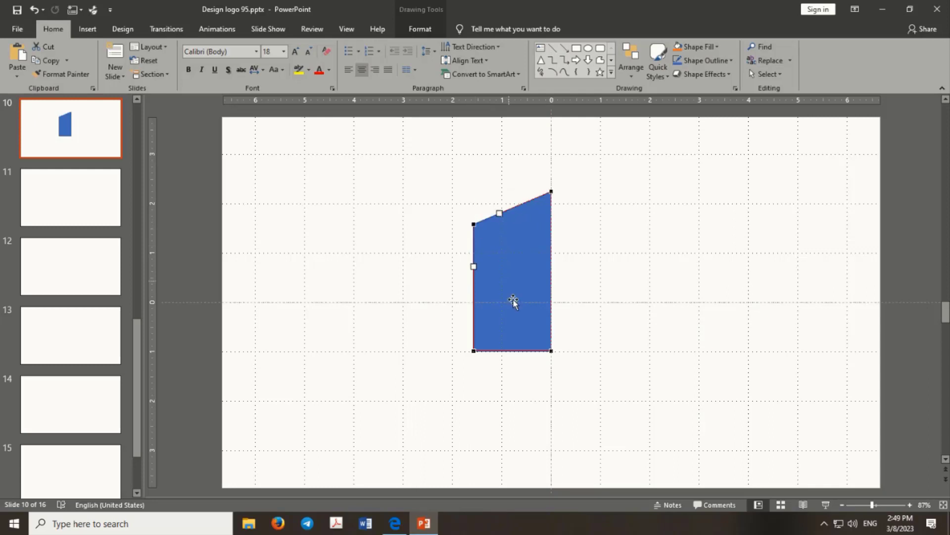
mouse_move(474, 350)
mouse_down()
mouse_move(474, 338)
mouse_move(500, 348)
mouse_up()
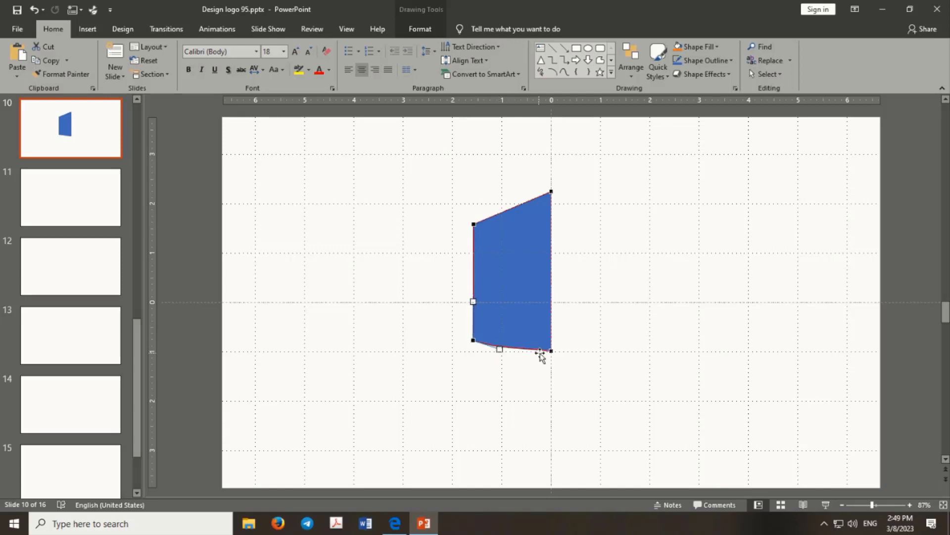
click(548, 351)
click(568, 359)
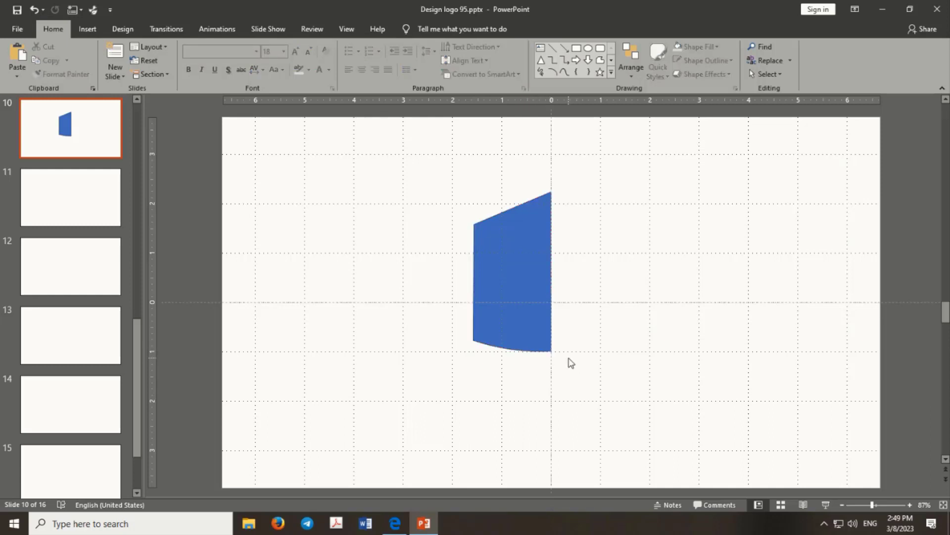
Step: Re-edit the panel's points to nudge its top-left corner slightly
click(528, 231)
scroll(528, 231, up, 4)
right_click(525, 258)
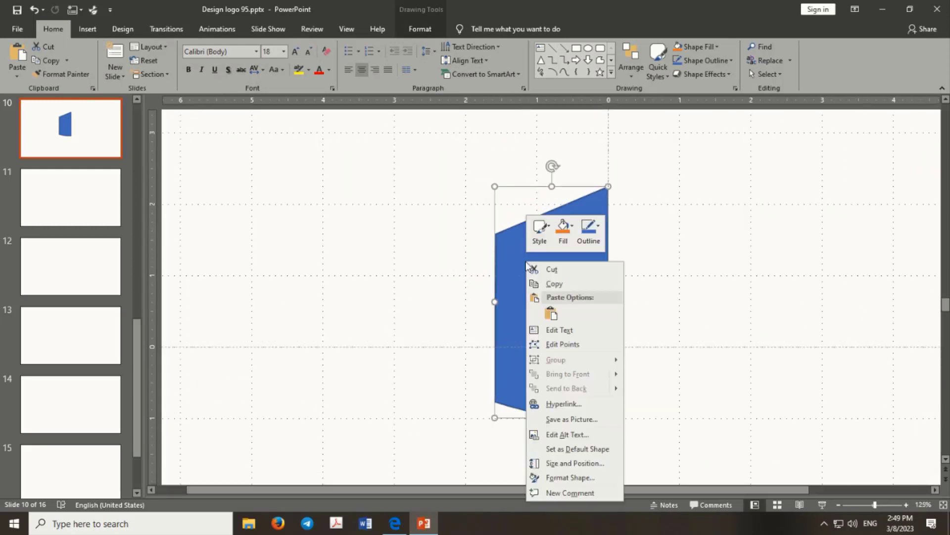
click(546, 343)
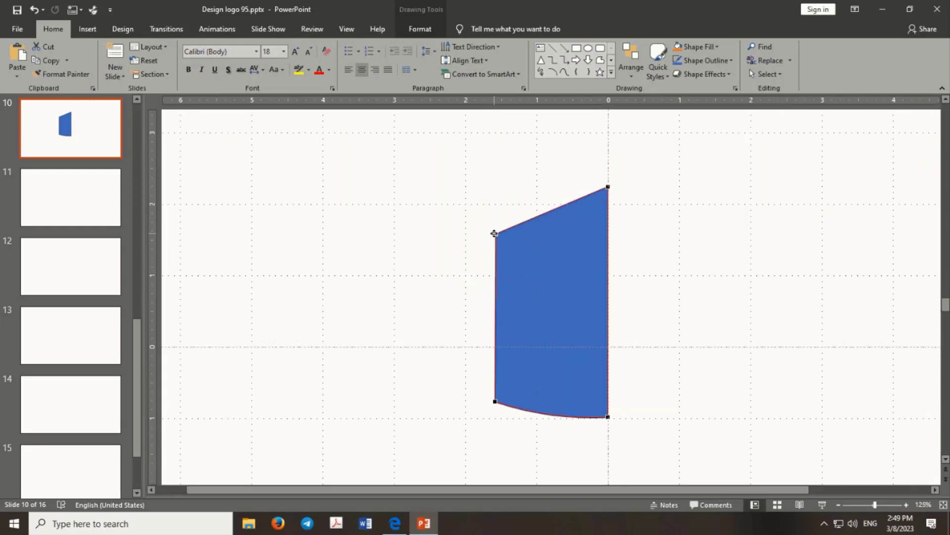
drag(494, 233, 492, 234)
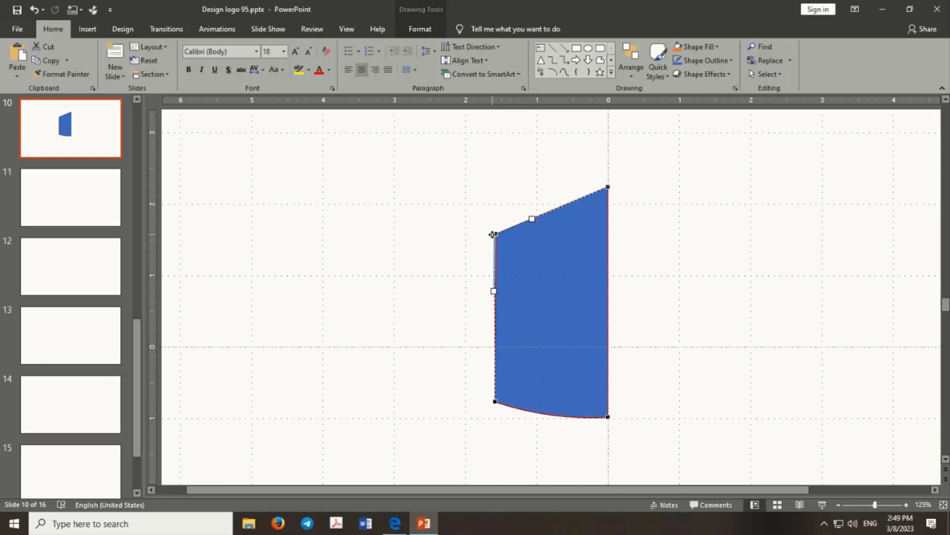
click(615, 233)
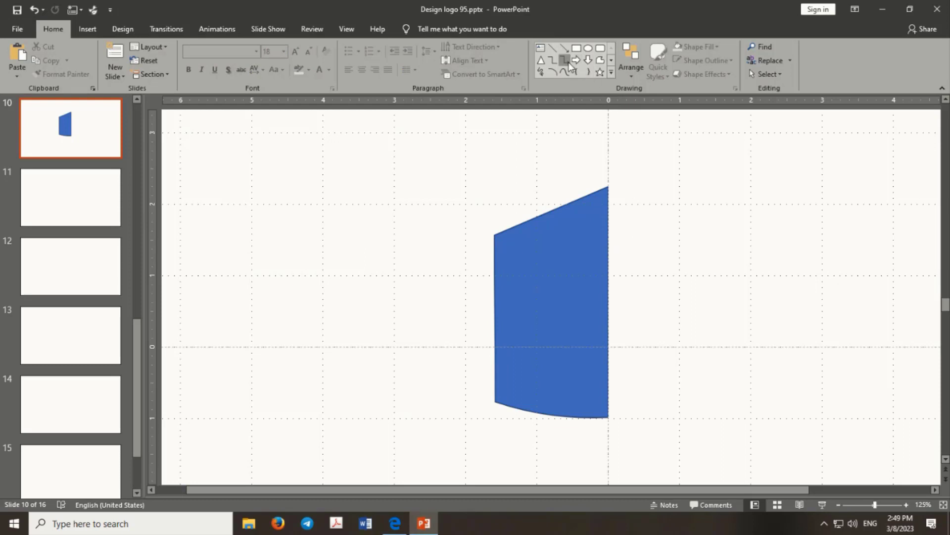
Step: Place a copy of the blue panel to its left
click(582, 308)
click(663, 222)
click(569, 219)
ctrl+drag(572, 221, 396, 221)
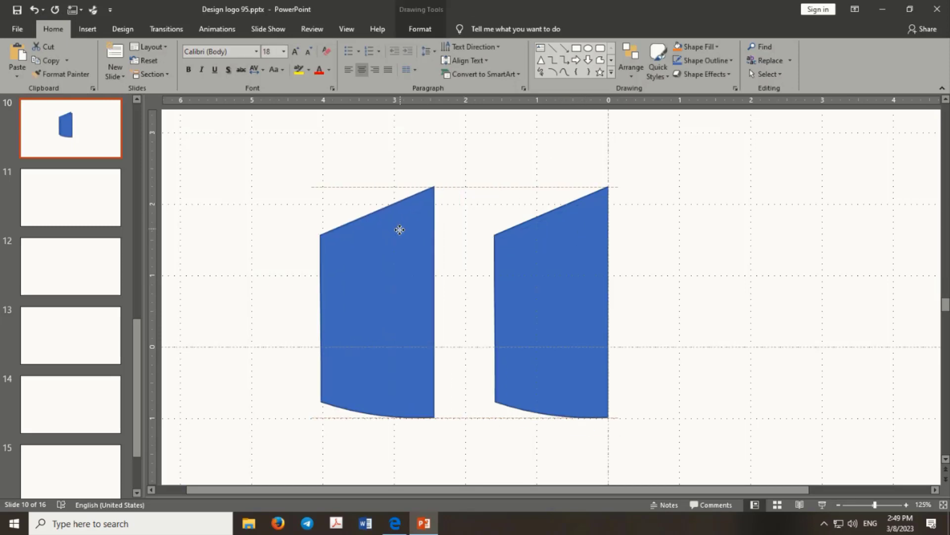
click(451, 187)
Step: Draw a wide no-fill bar and tilt it across the copied panel
click(577, 48)
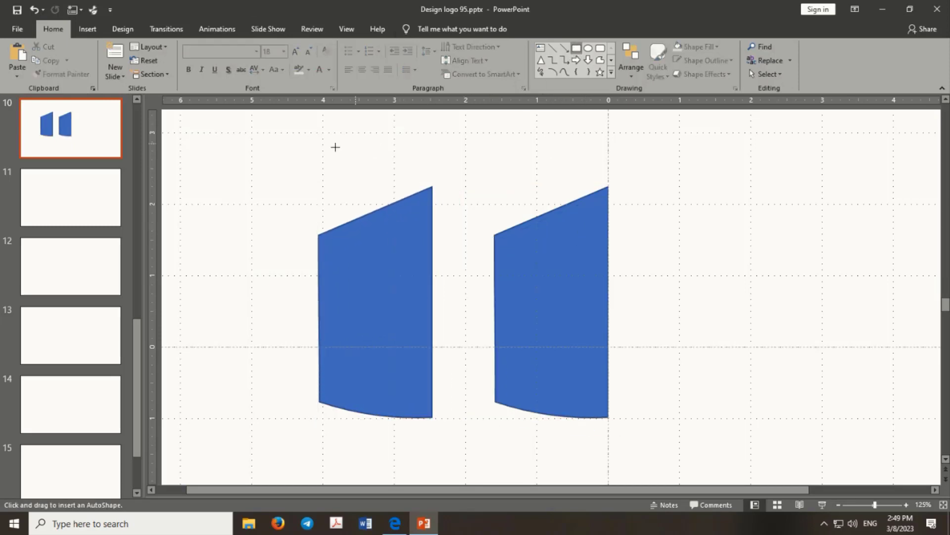
mouse_move(318, 149)
mouse_down()
mouse_move(664, 192)
mouse_move(685, 205)
mouse_up()
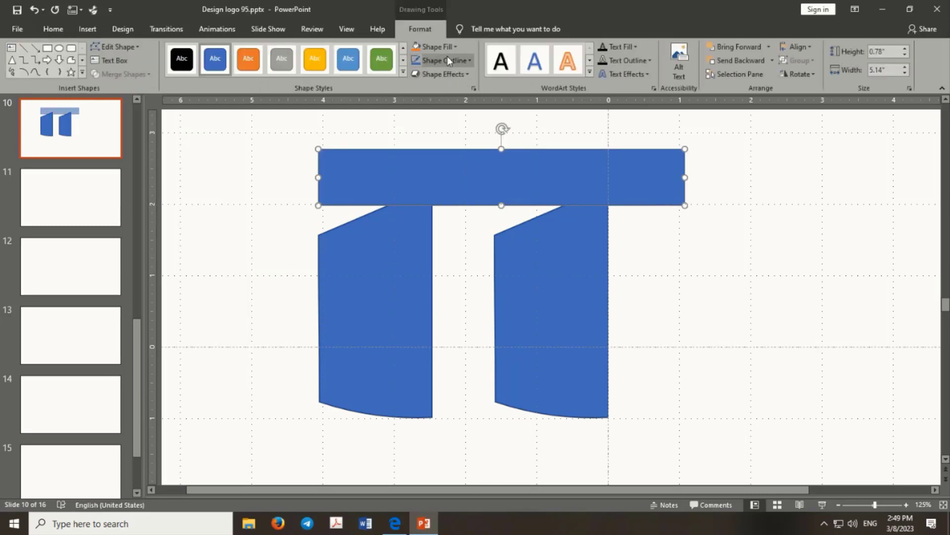
click(461, 47)
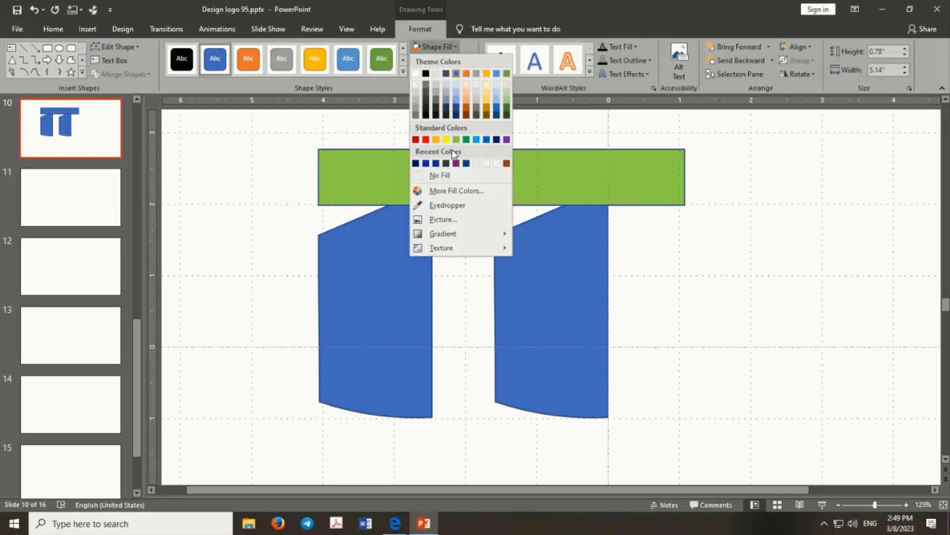
click(454, 174)
click(431, 159)
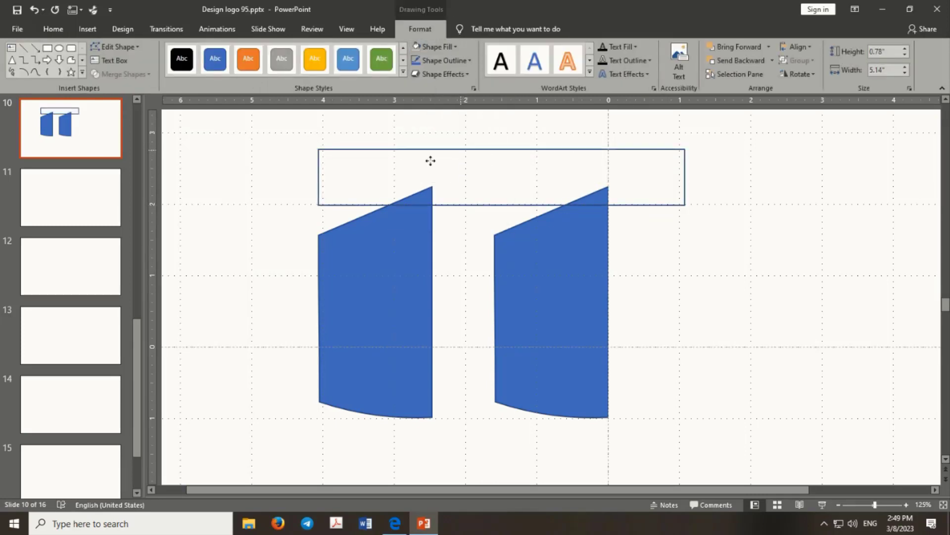
mouse_move(473, 149)
mouse_down()
mouse_move(364, 187)
mouse_move(374, 161)
mouse_up()
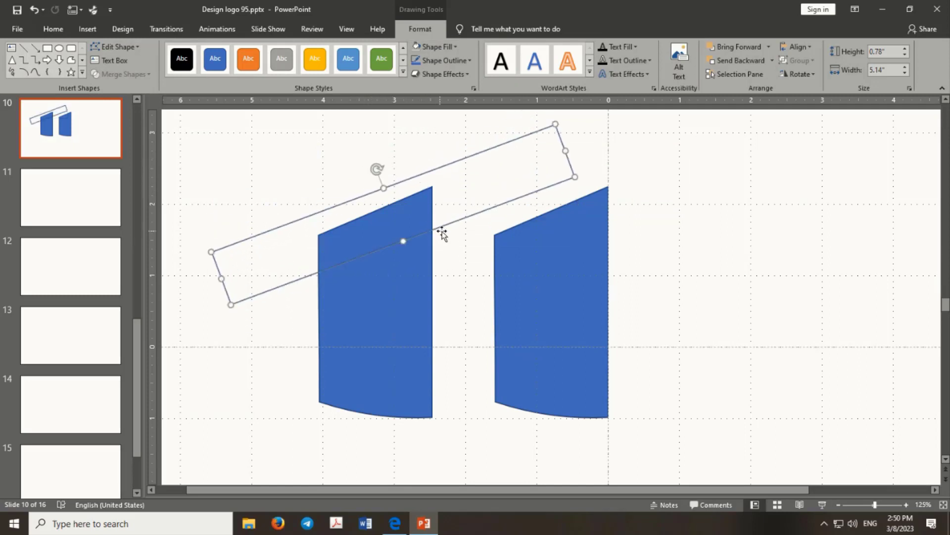
drag(441, 228, 429, 226)
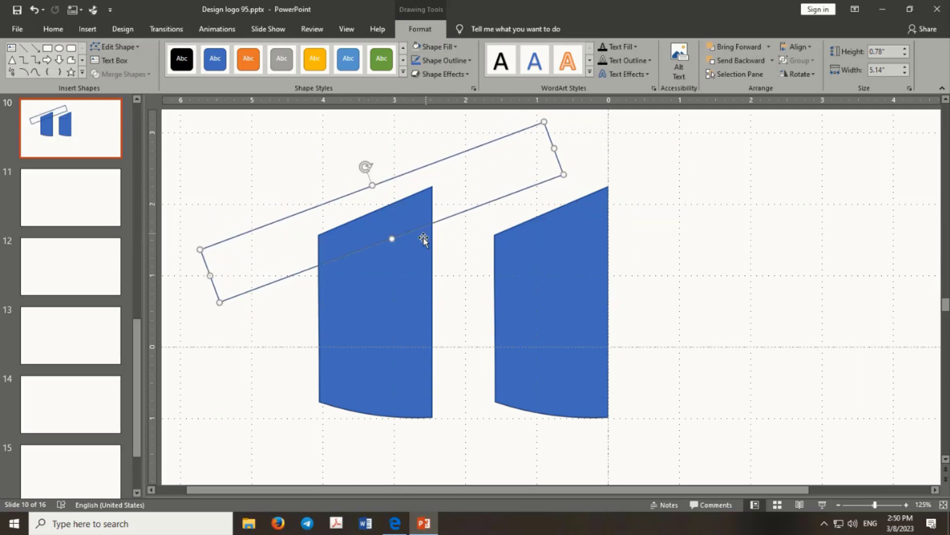
Step: Fragment the tilted bar with the copied panel and delete the leftover pieces
shift+click(403, 237)
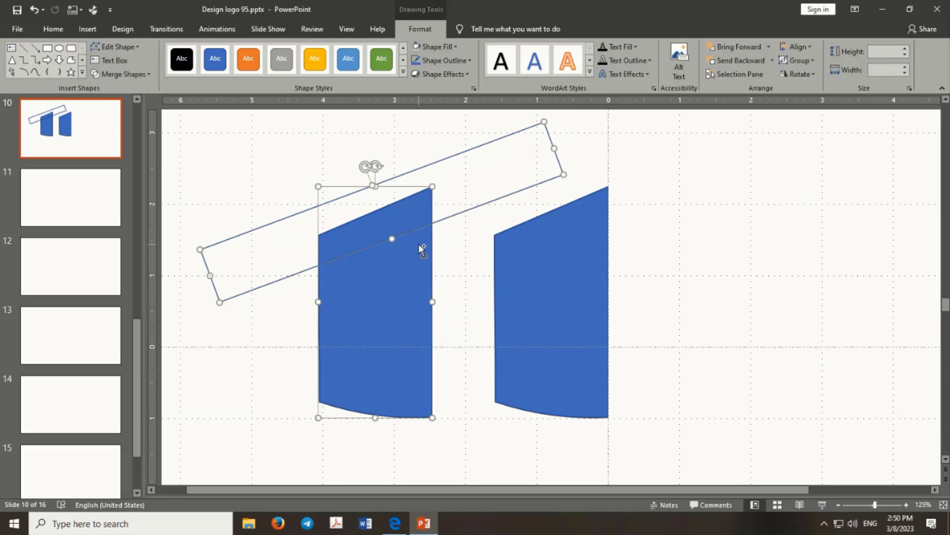
click(125, 75)
click(114, 115)
click(311, 329)
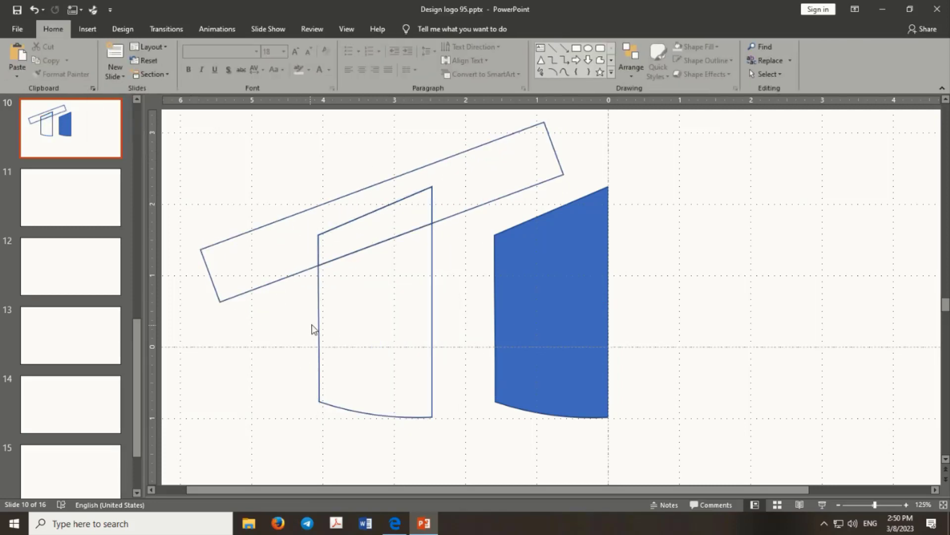
click(318, 324)
key(Delete)
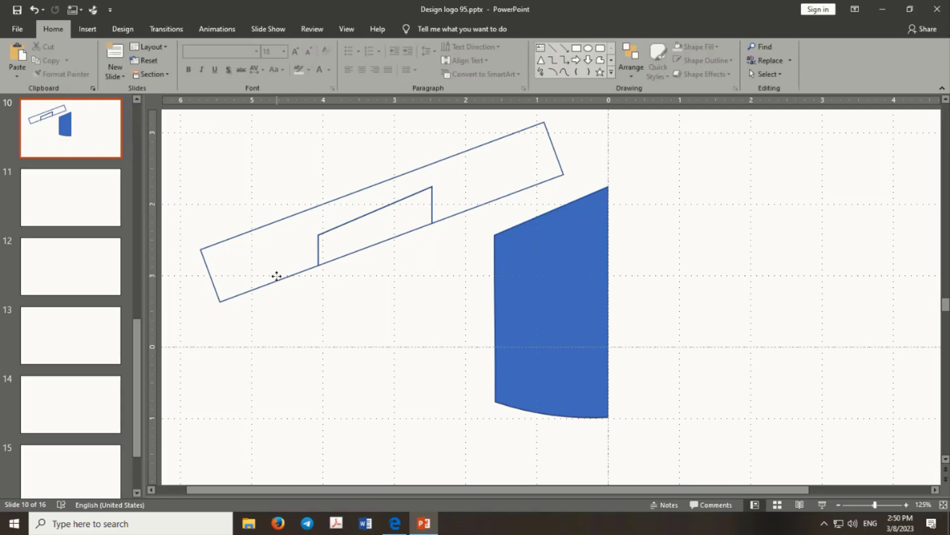
click(277, 276)
key(Delete)
Step: Shorten the remaining parallelogram, fill it orange, and move it onto the blue panel
drag(318, 258, 385, 293)
drag(504, 253, 438, 252)
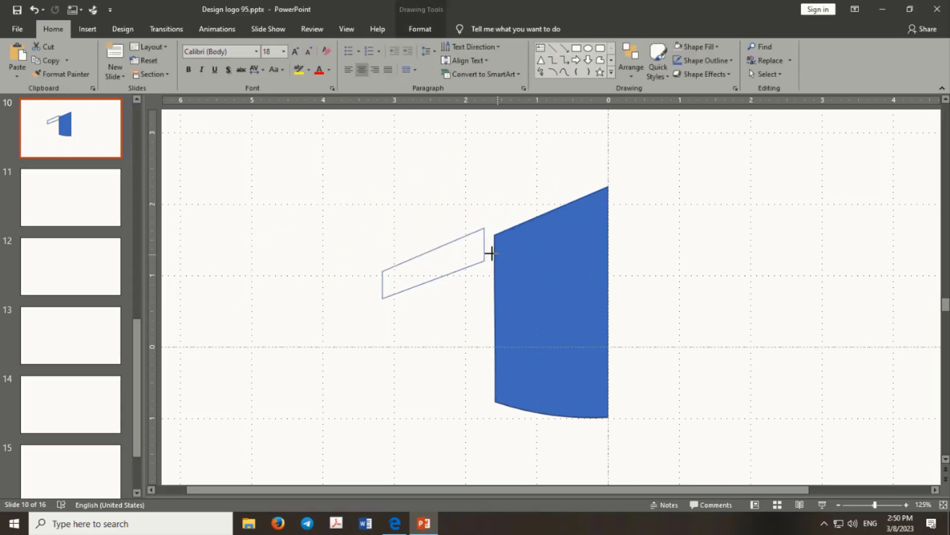
click(412, 28)
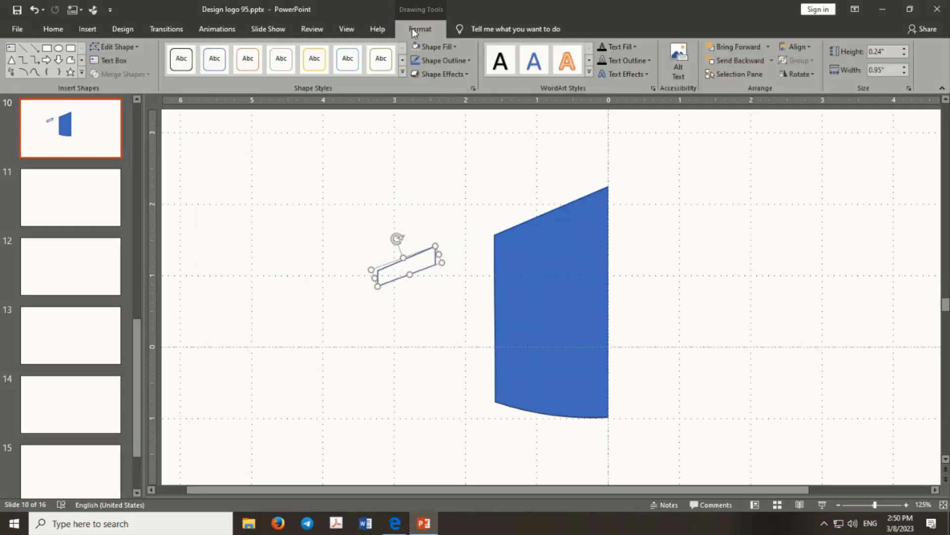
click(456, 46)
click(436, 140)
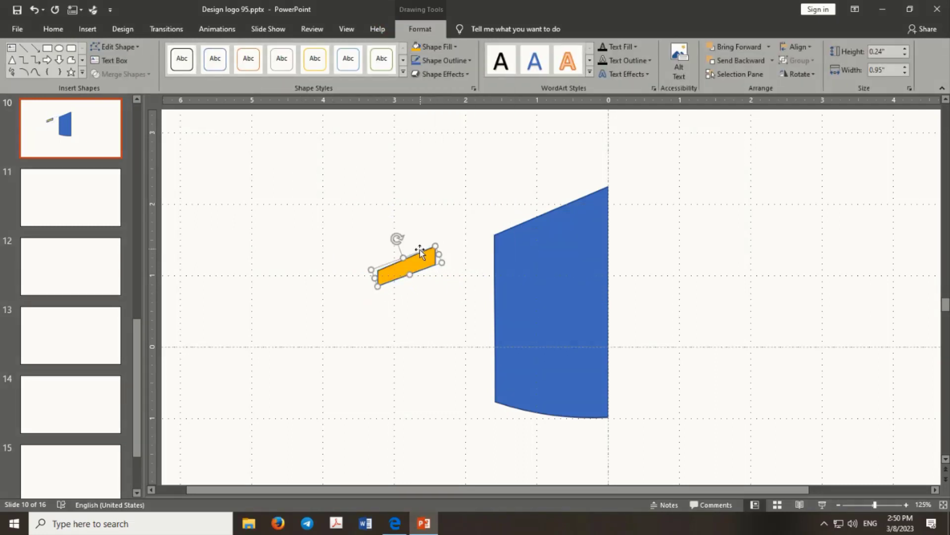
mouse_move(420, 250)
mouse_down()
mouse_move(557, 236)
mouse_move(507, 267)
mouse_move(492, 294)
mouse_up()
scroll(507, 268, down, 2)
Step: Duplicate the orange bar into three evenly spaced bars and select them with the panel
key(ctrl+d)
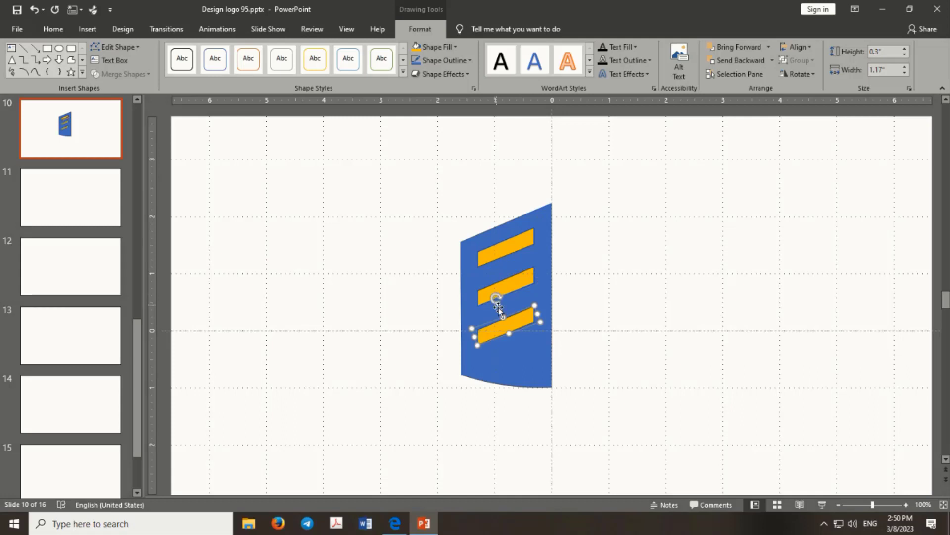
click(613, 315)
click(515, 242)
shift+click(510, 283)
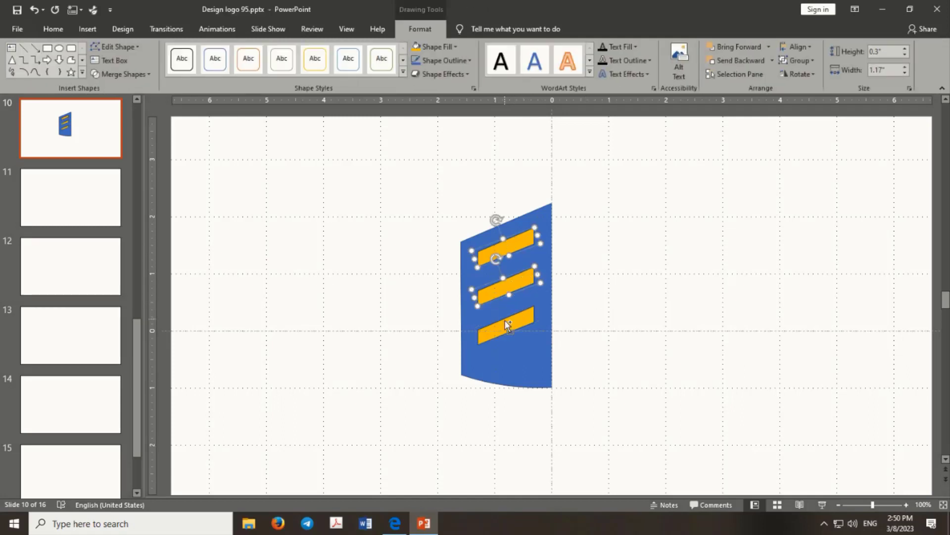
shift+click(509, 324)
shift+click(515, 357)
Step: Fragment the bars with the panel and delete the three bar pieces to leave slots
click(123, 73)
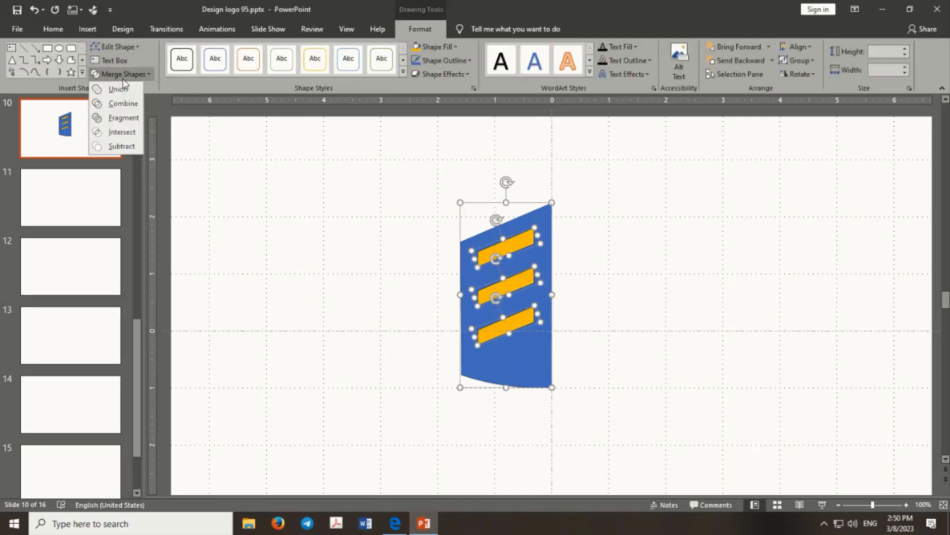
click(130, 118)
click(193, 181)
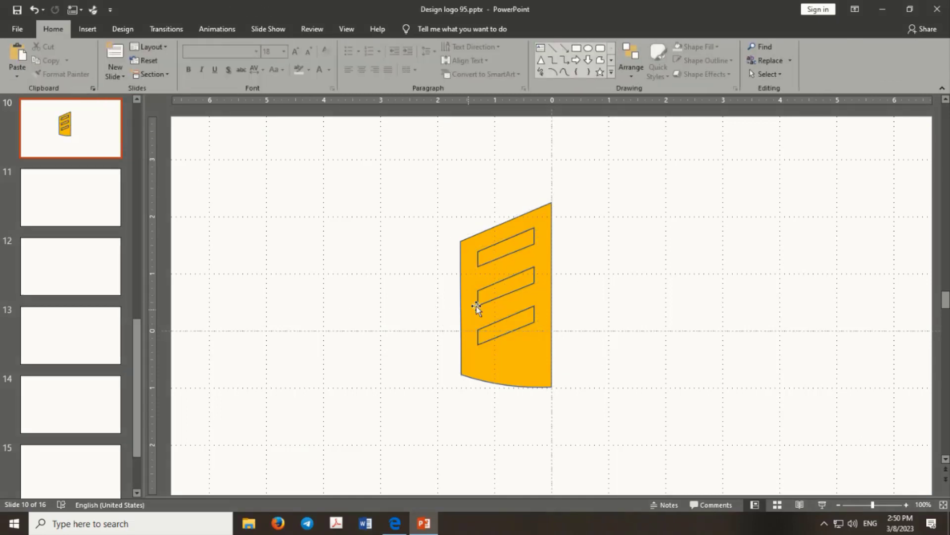
click(488, 292)
key(Delete)
click(489, 254)
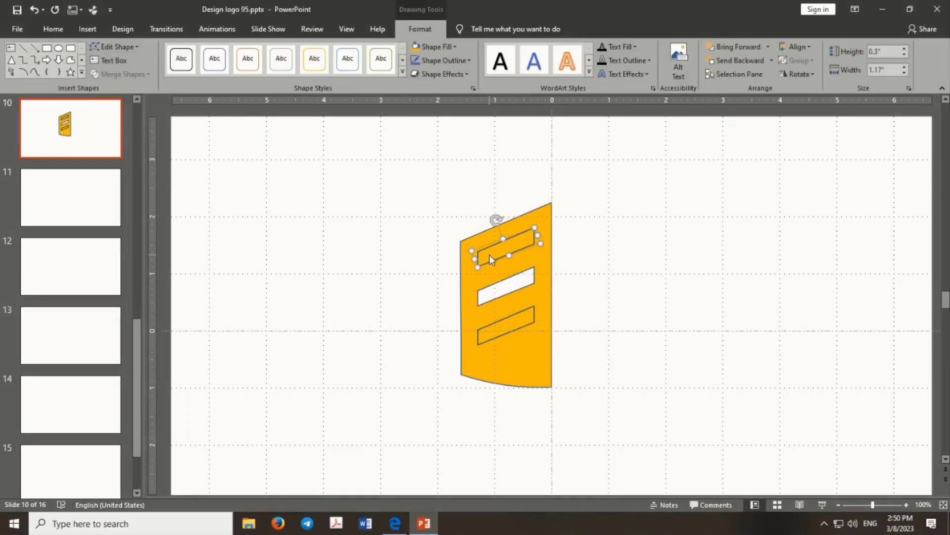
key(Delete)
click(494, 333)
key(Delete)
click(512, 311)
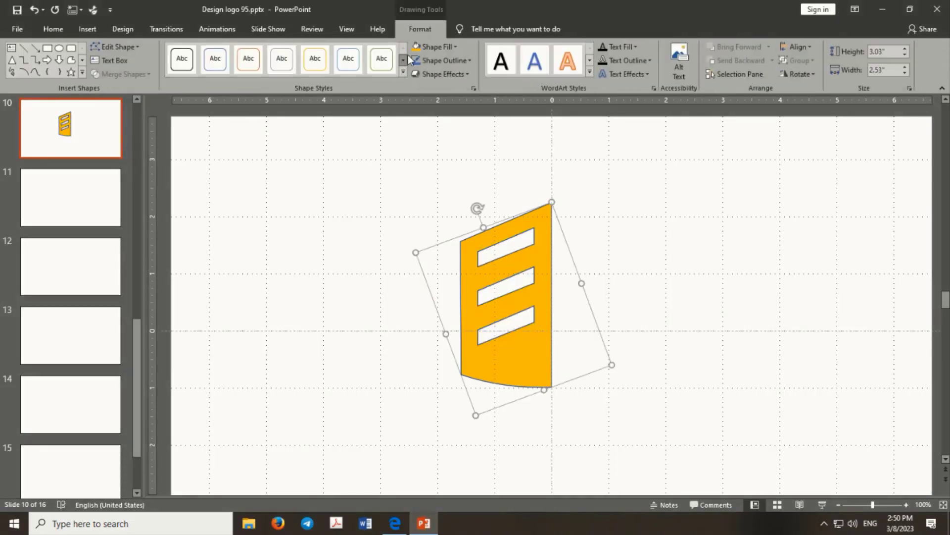
Step: Fill the slotted shape black, try a bevel preset, then recolour it yellow-gold
click(453, 44)
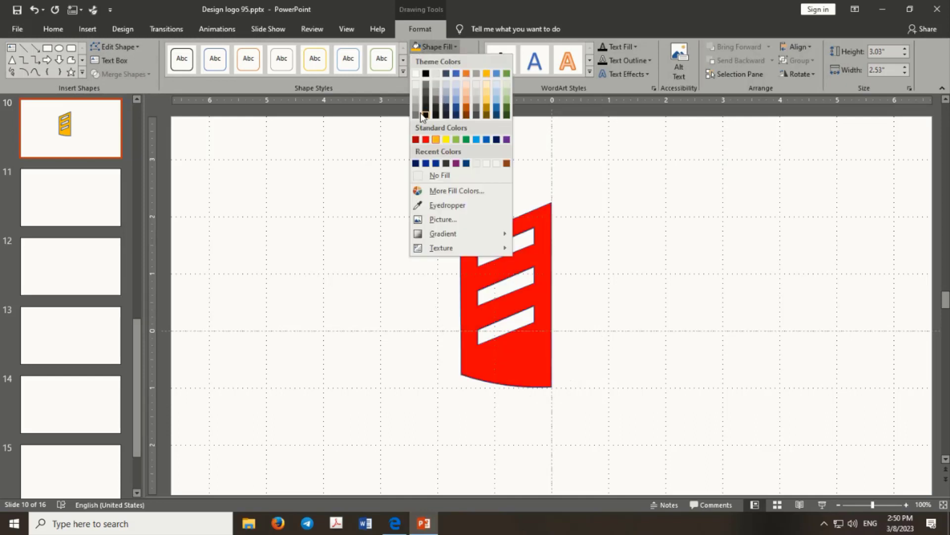
click(426, 74)
click(465, 74)
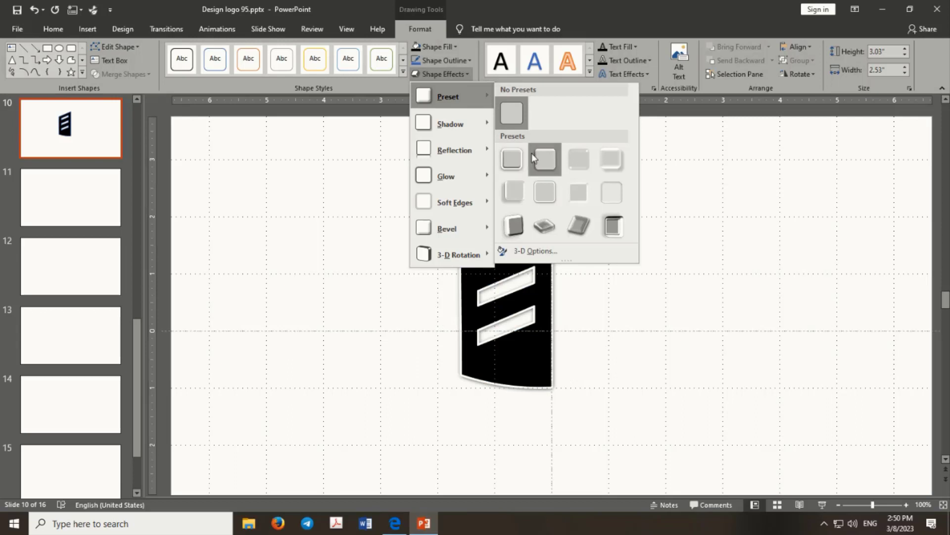
click(537, 157)
click(455, 44)
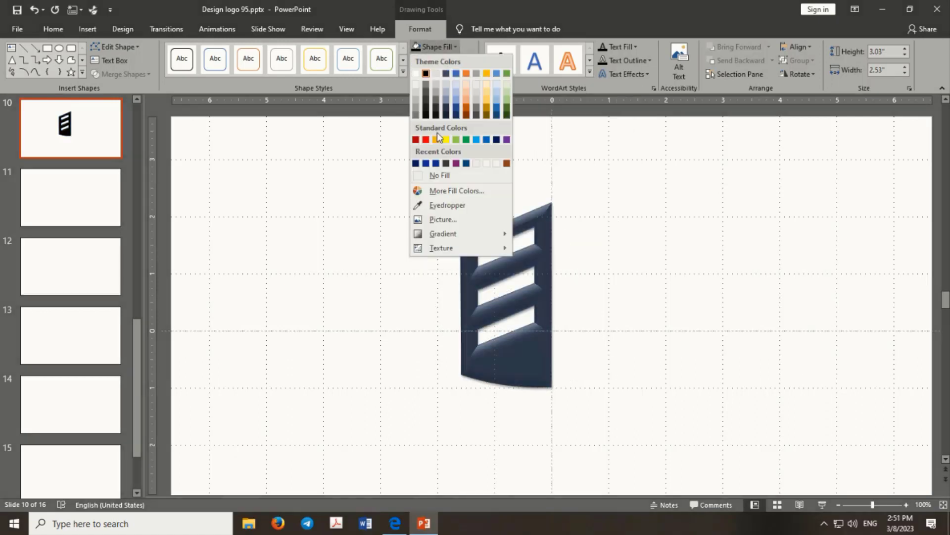
click(472, 167)
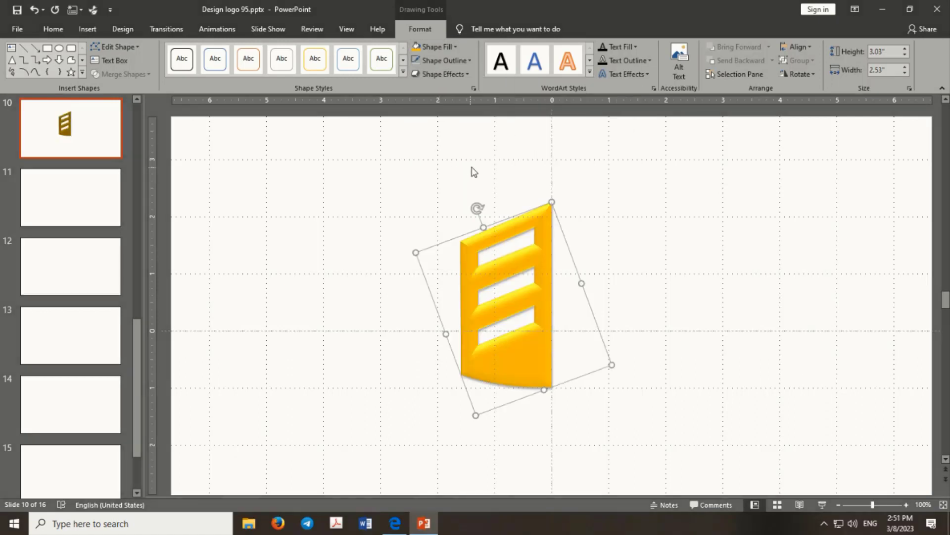
Step: Set the shape's effect preset to No Preset, leaving the outline unchanged
click(468, 60)
click(477, 61)
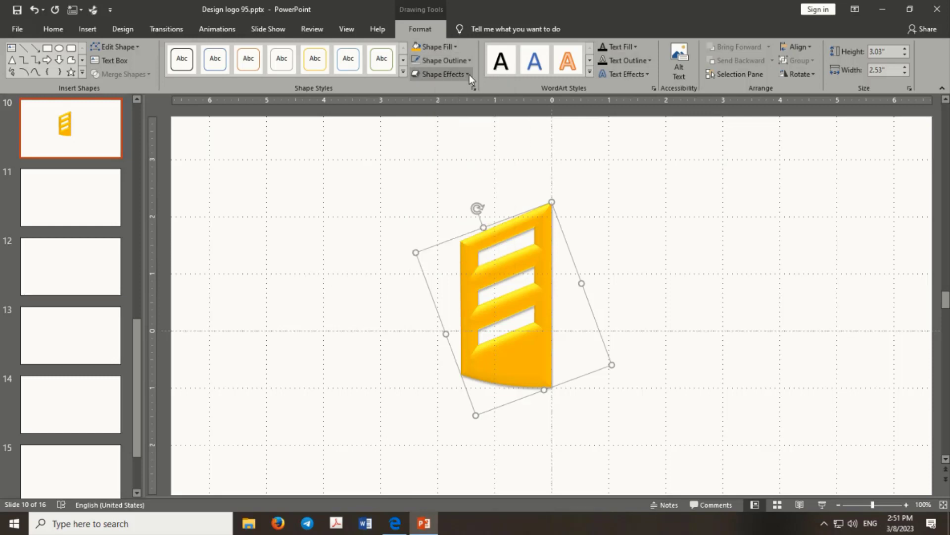
click(470, 74)
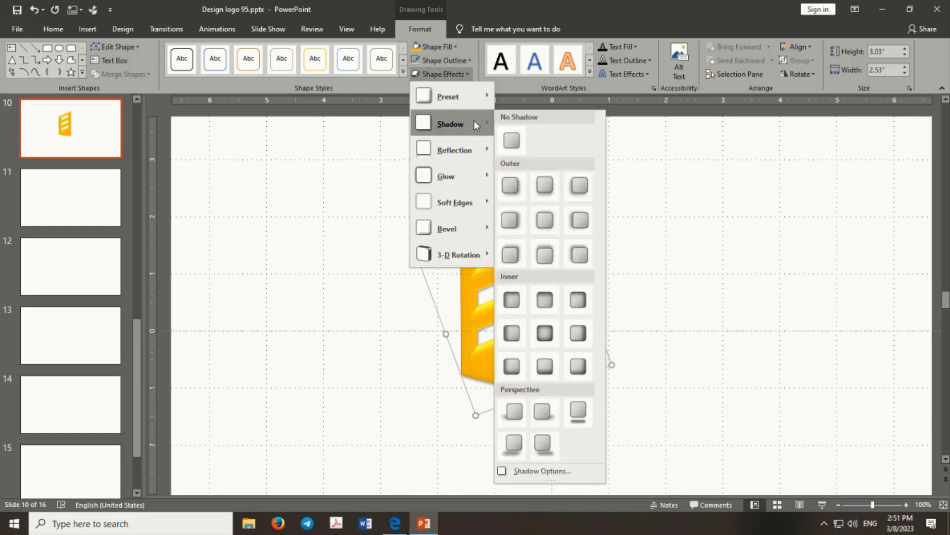
mouse_move(448, 97)
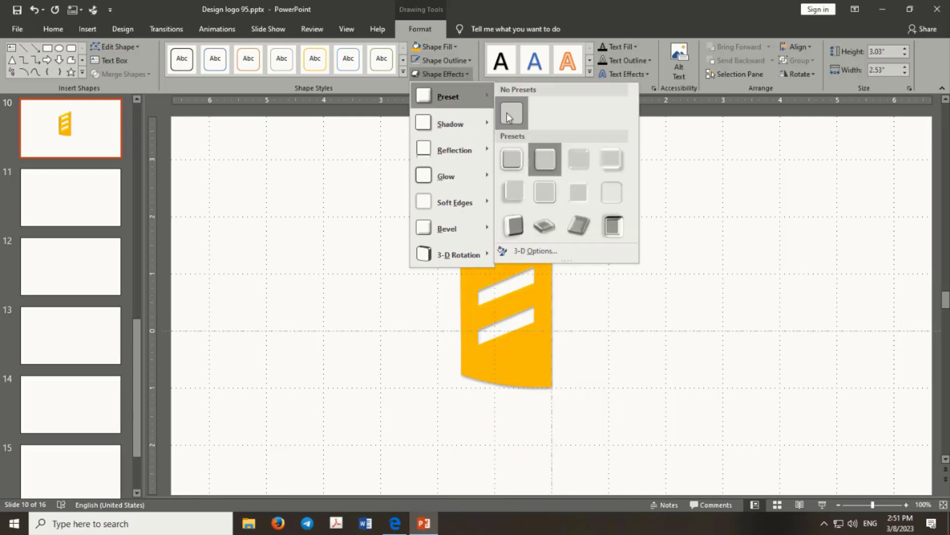
click(509, 117)
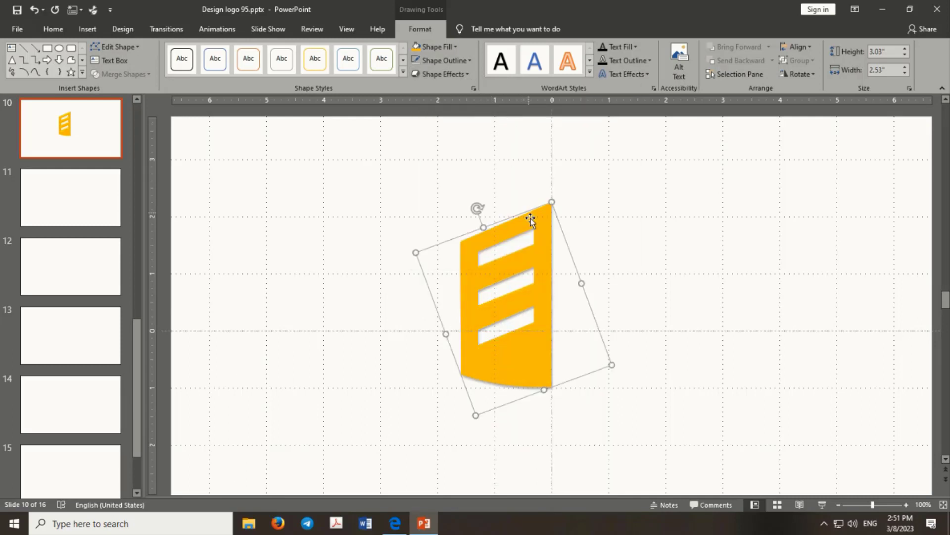
click(469, 60)
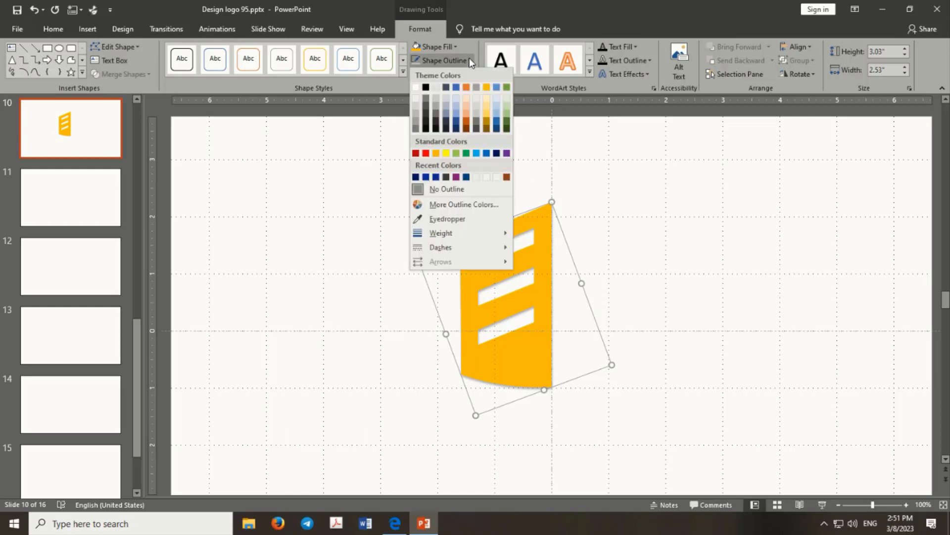
click(583, 166)
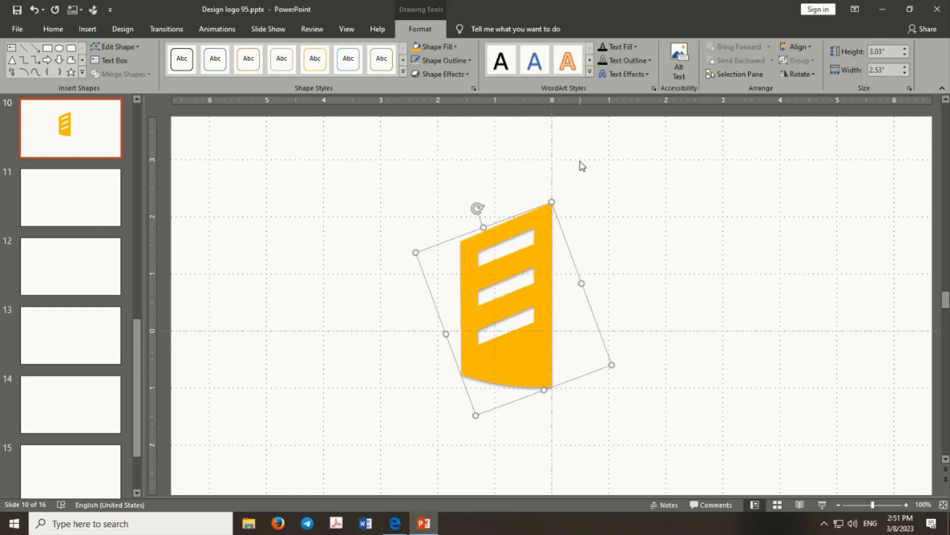
Step: Place a horizontally flipped copy of the slotted shape beside the original
drag(548, 256, 645, 256)
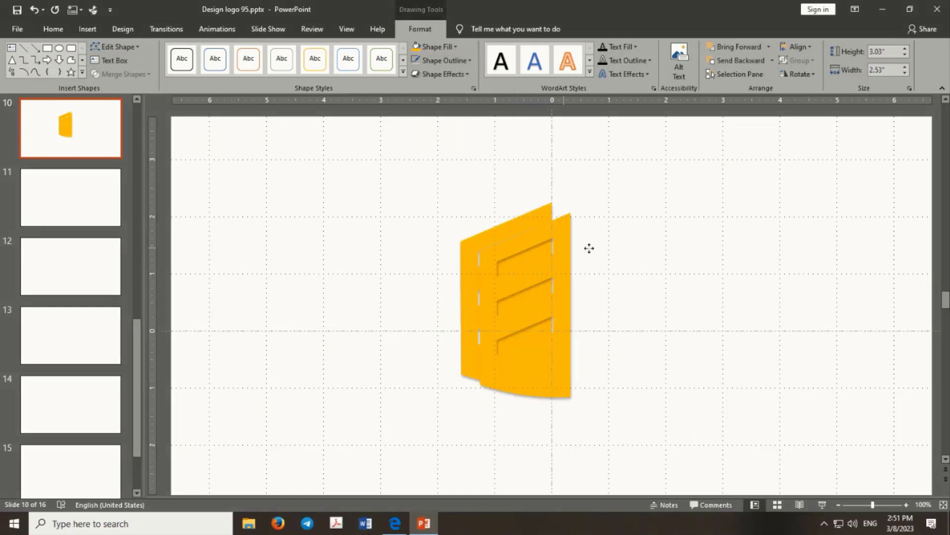
click(792, 74)
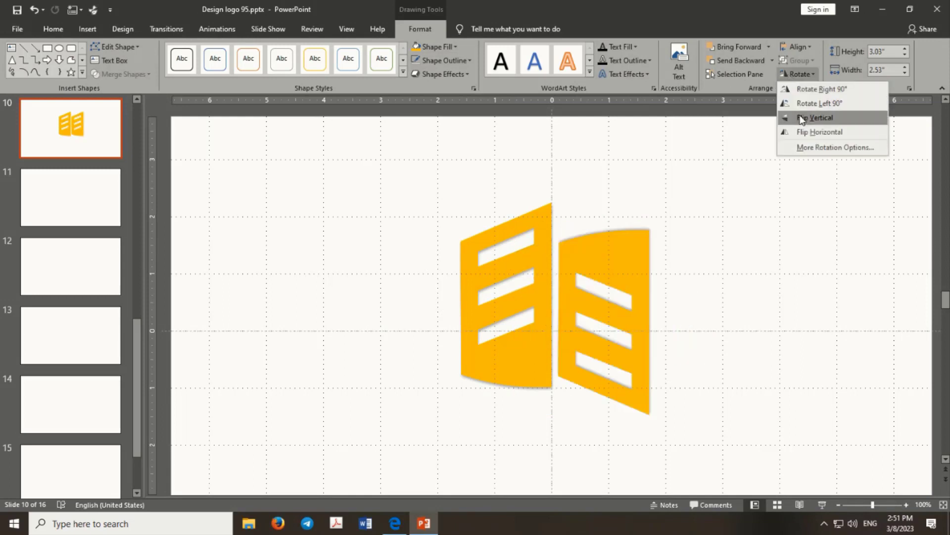
click(802, 132)
drag(635, 251, 635, 251)
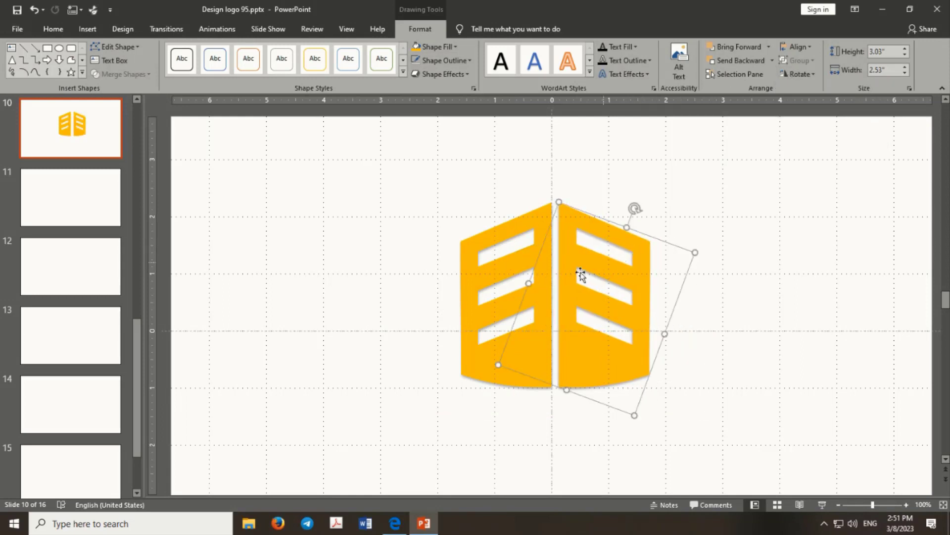
shift+click(545, 283)
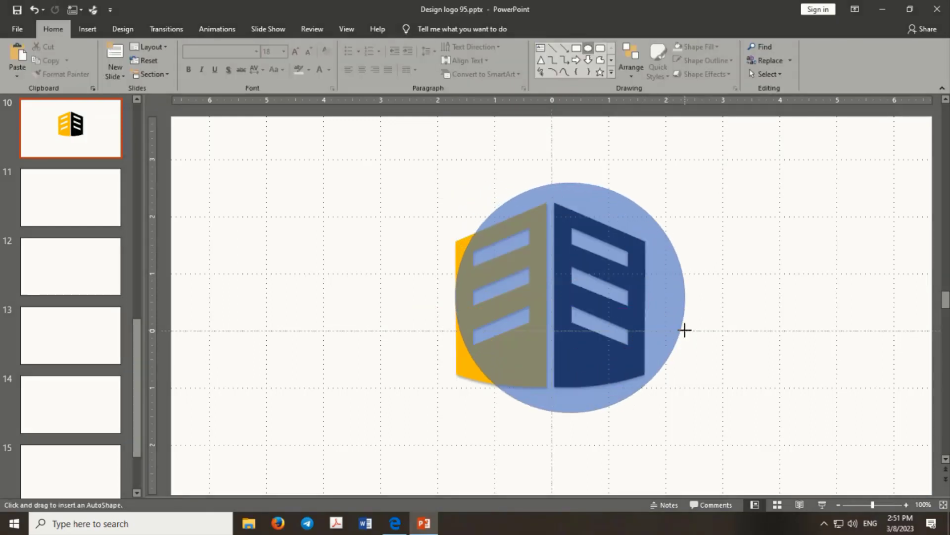
Step: Draw a large no-fill circle outline centred around the building
drag(454, 183, 683, 411)
drag(610, 237, 598, 248)
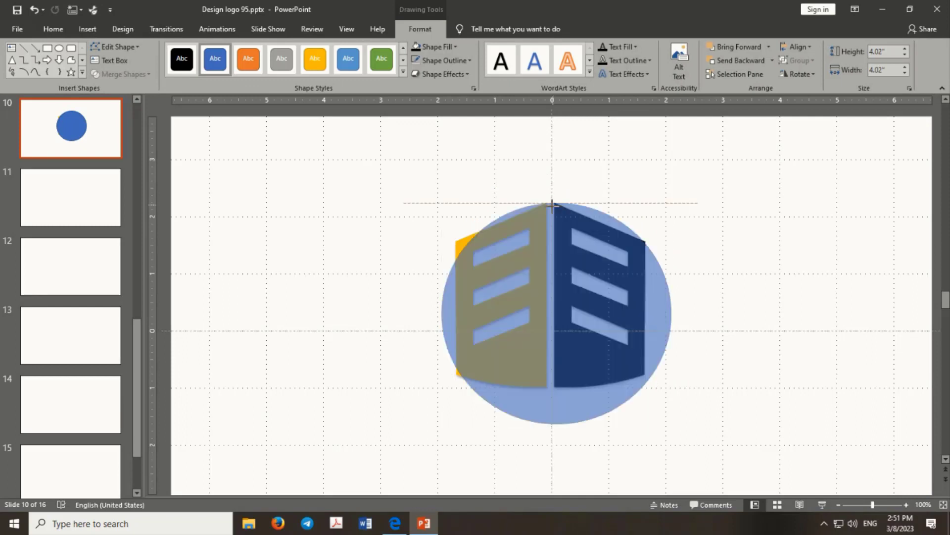
drag(557, 194, 557, 207)
click(456, 45)
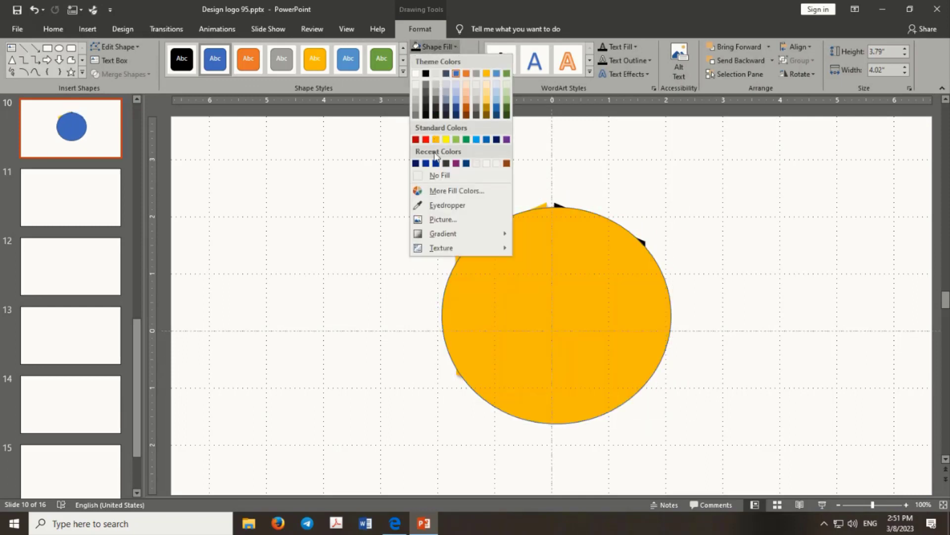
click(438, 172)
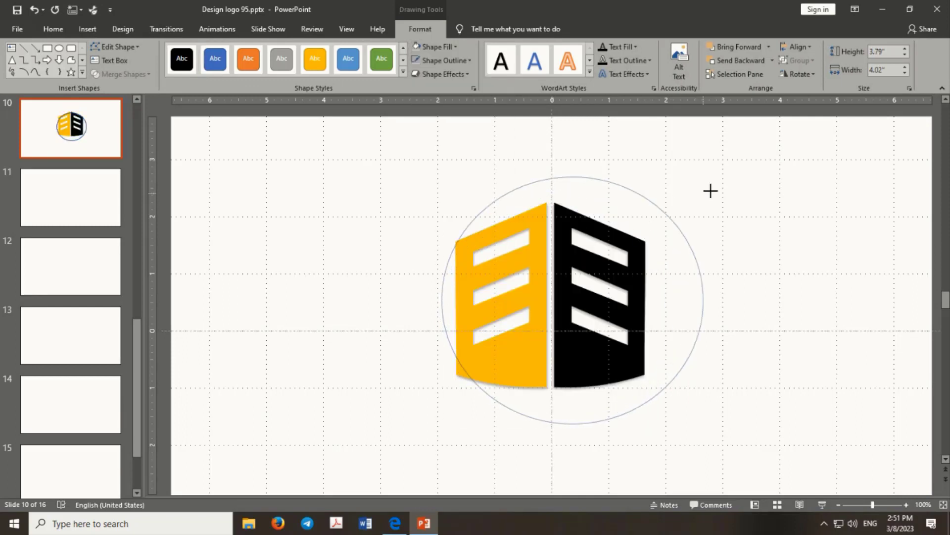
mouse_move(670, 204)
mouse_down()
mouse_move(731, 204)
mouse_move(682, 223)
mouse_up()
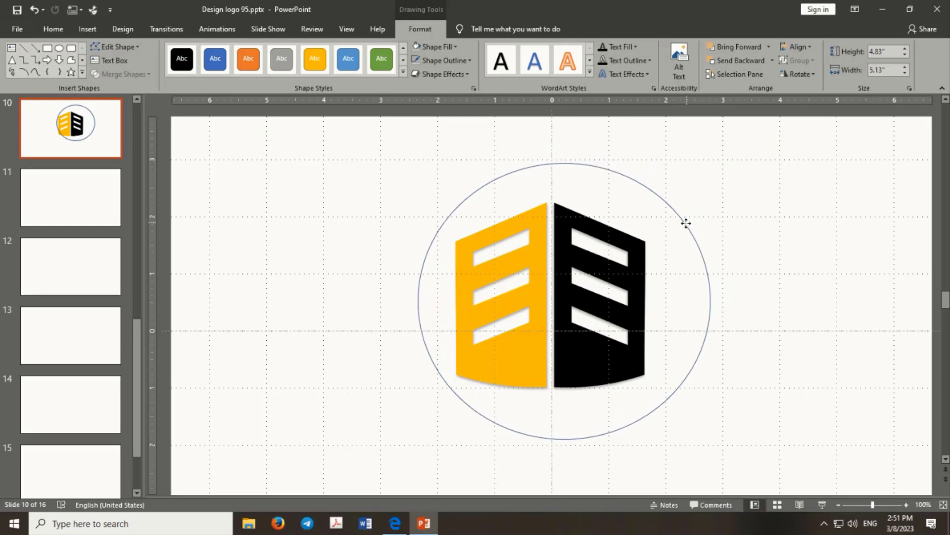
drag(703, 317, 687, 303)
Step: Duplicate the circle, resize the copy to about 4.85 inches wide, and select both circles
key(ctrl+d)
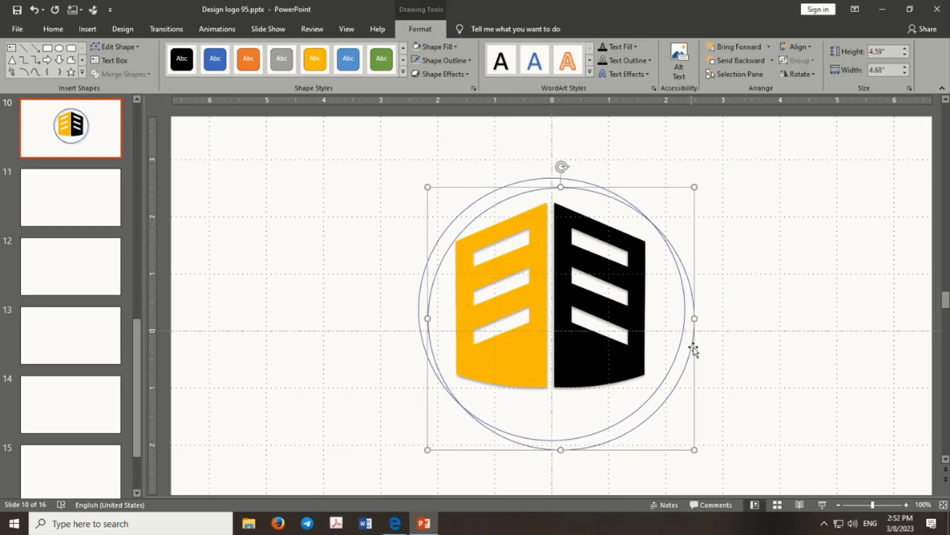
drag(694, 449, 663, 386)
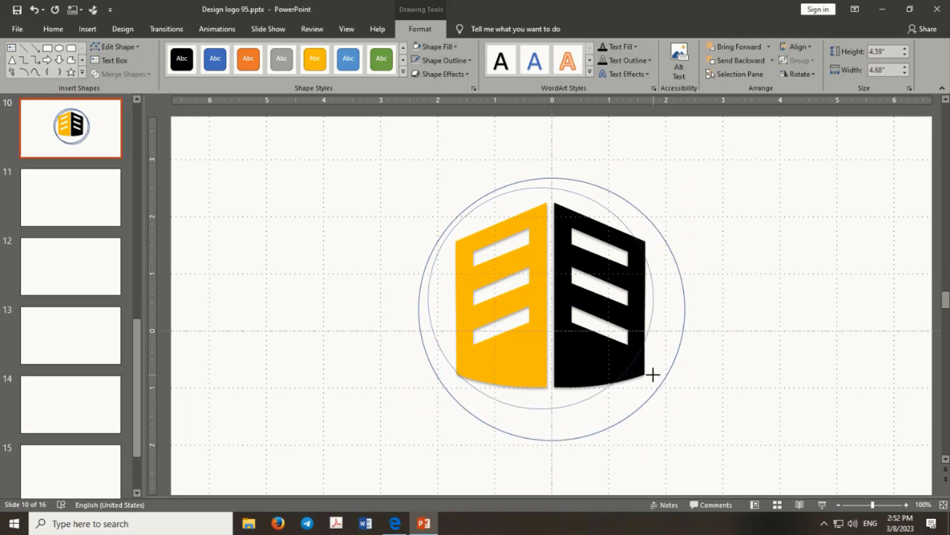
drag(662, 387, 653, 374)
drag(653, 316, 685, 278)
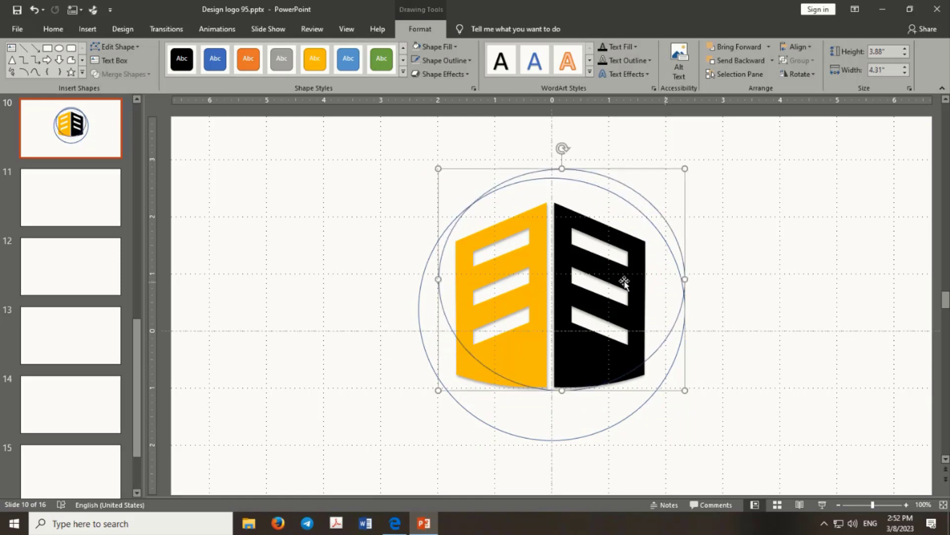
drag(436, 278, 413, 278)
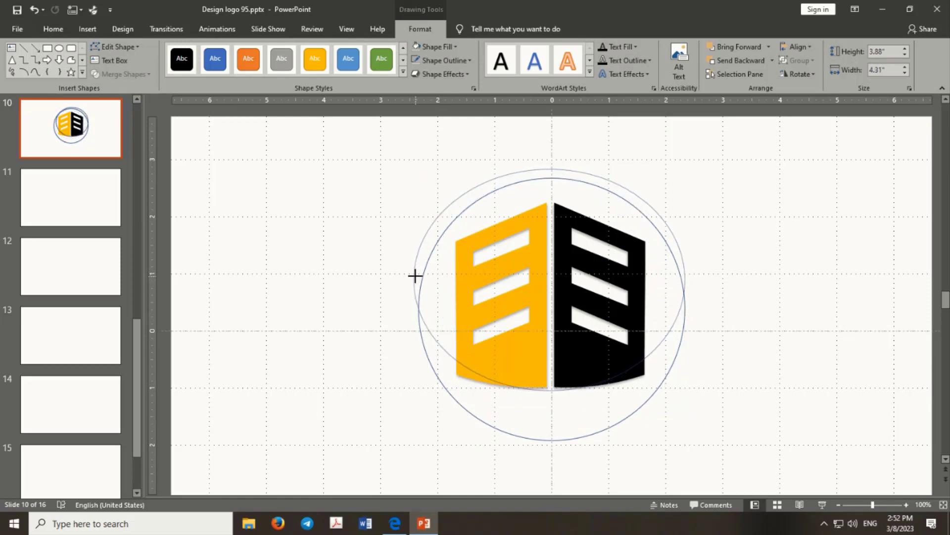
mouse_move(549, 390)
mouse_down()
mouse_move(548, 410)
mouse_move(567, 413)
mouse_up()
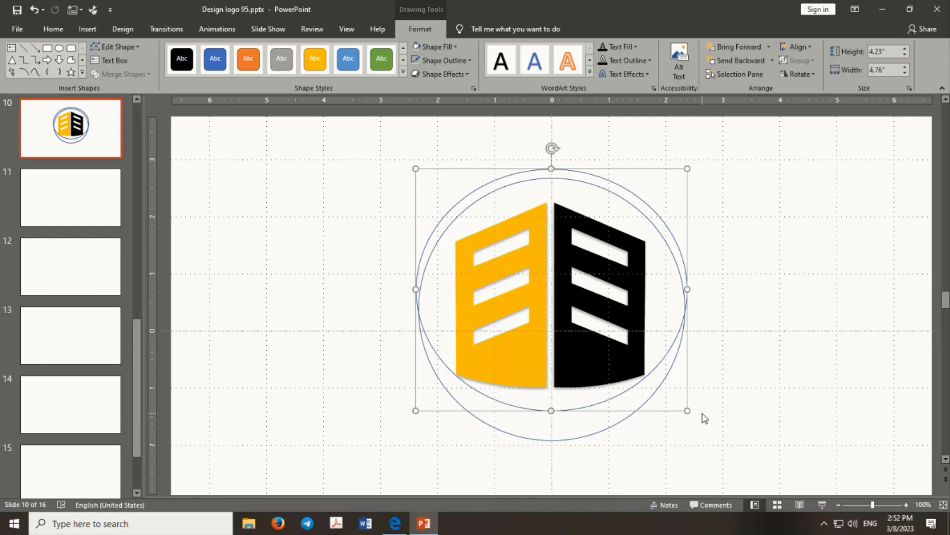
drag(688, 410, 680, 415)
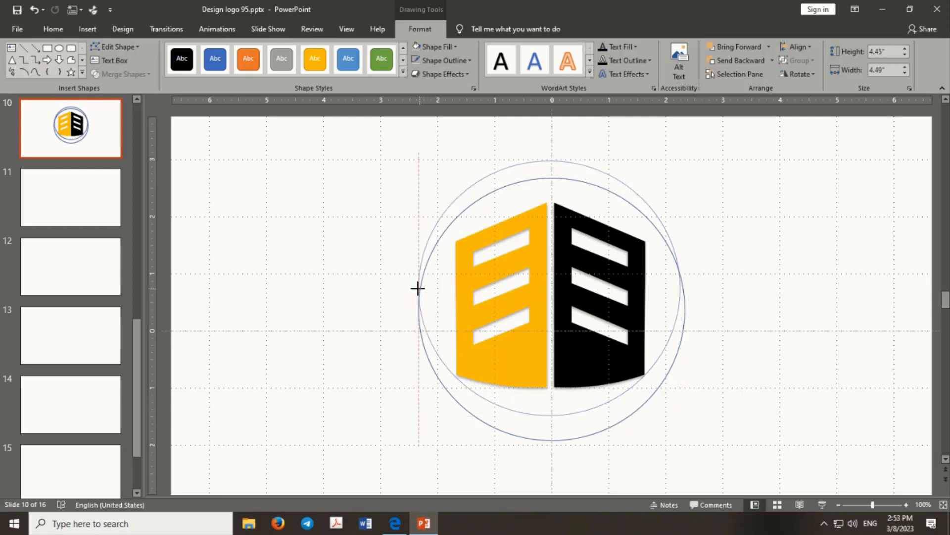
drag(424, 292, 413, 288)
drag(681, 288, 688, 290)
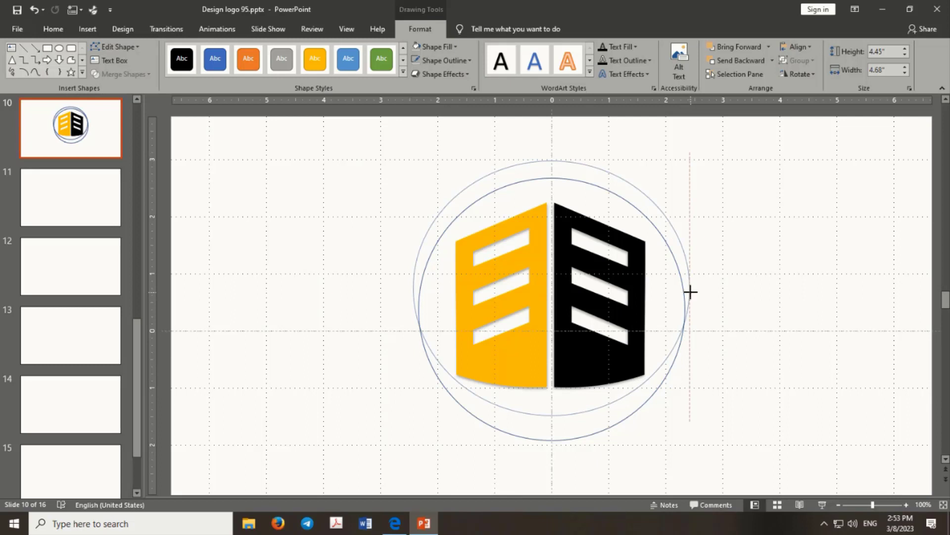
drag(693, 297, 690, 296)
shift+click(621, 424)
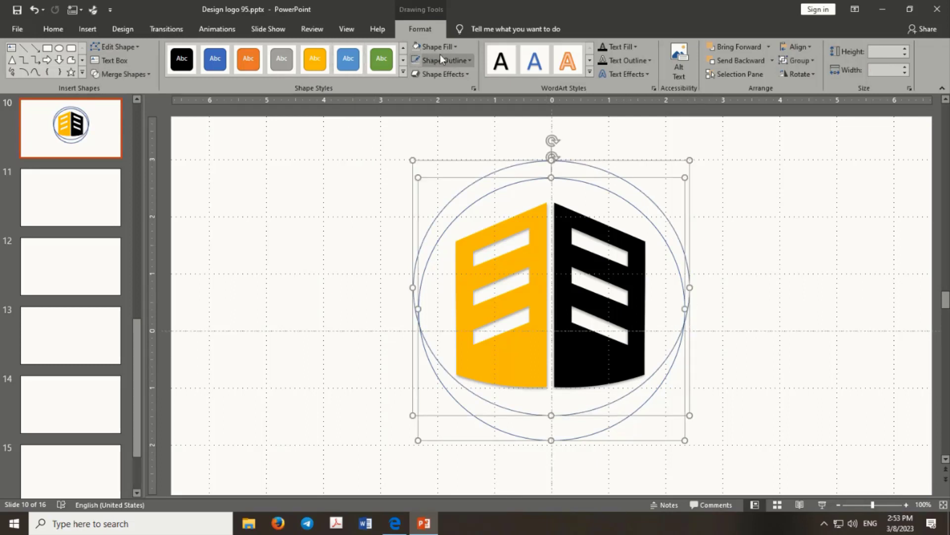
Step: Resize the outer circle and delete its upper part, leaving a crescent
click(457, 46)
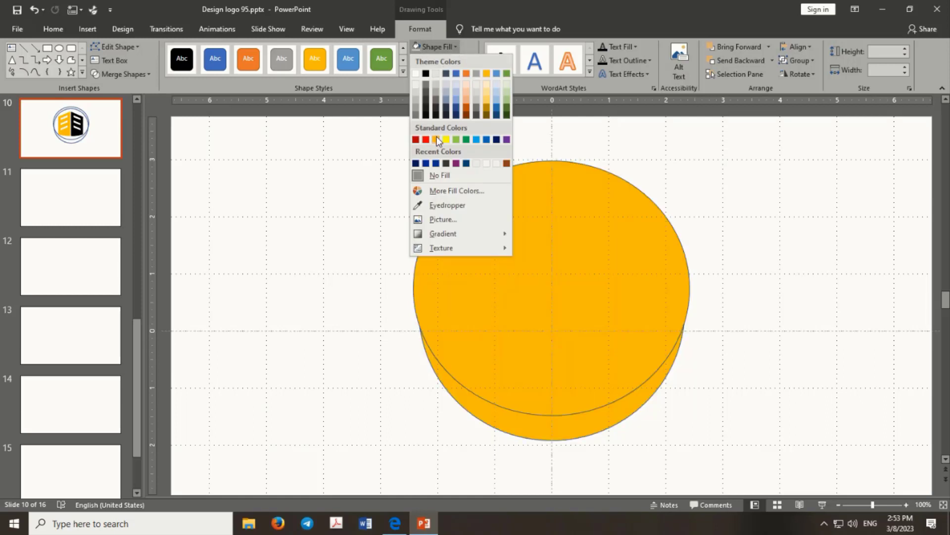
click(131, 74)
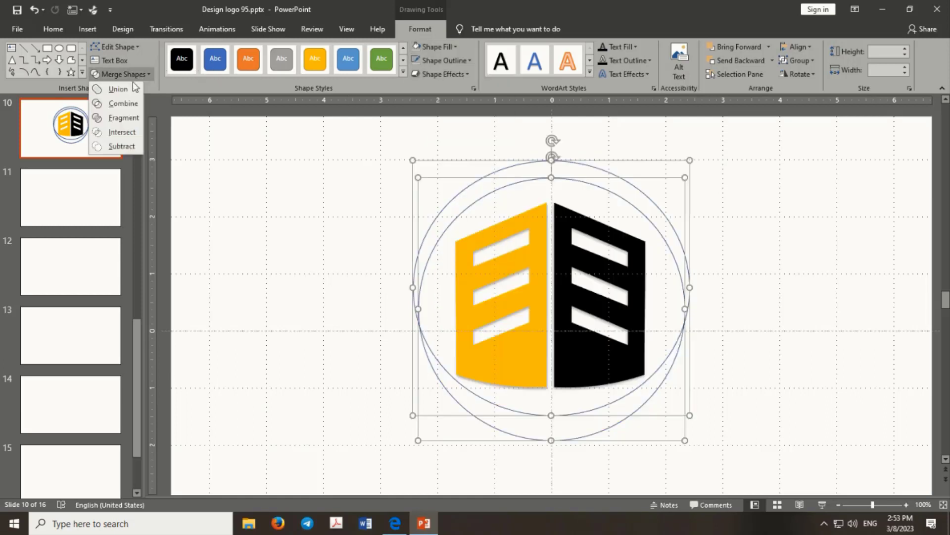
key(Escape)
click(394, 276)
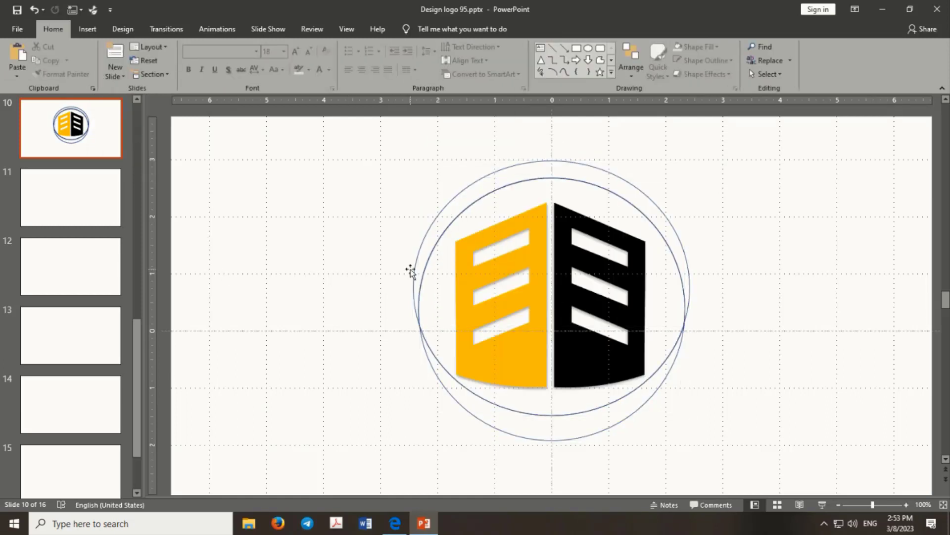
click(409, 269)
drag(421, 270, 432, 276)
click(424, 269)
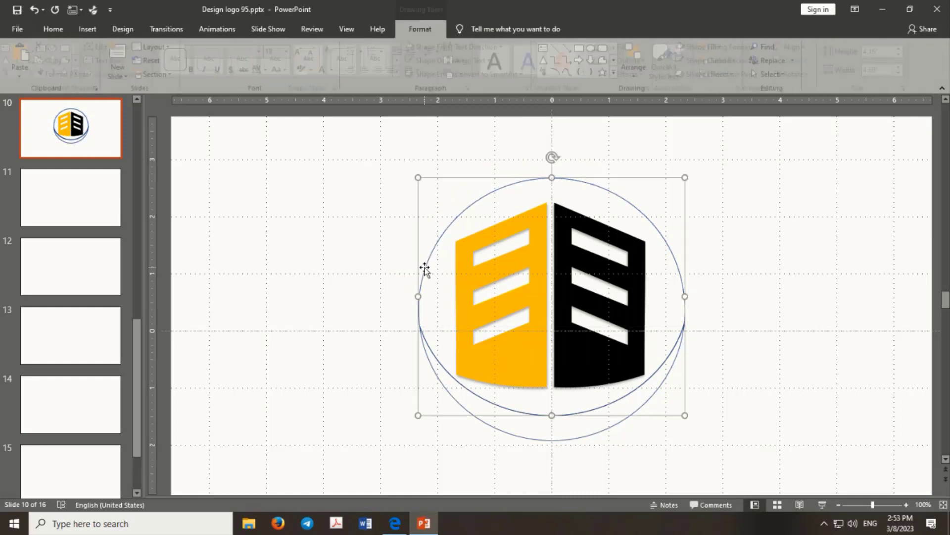
key(Delete)
click(451, 402)
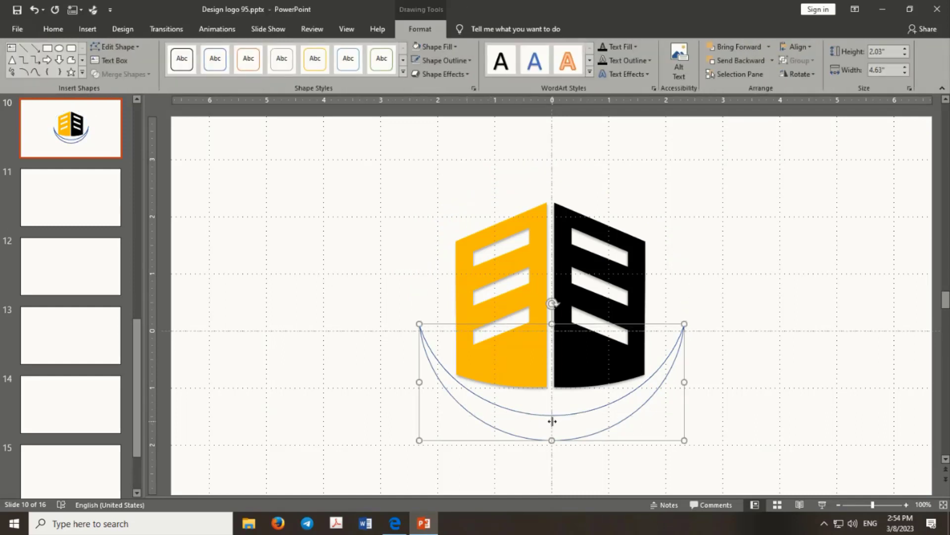
Step: Fill the crescent gold with no outline, comparing against the reference logo
click(455, 46)
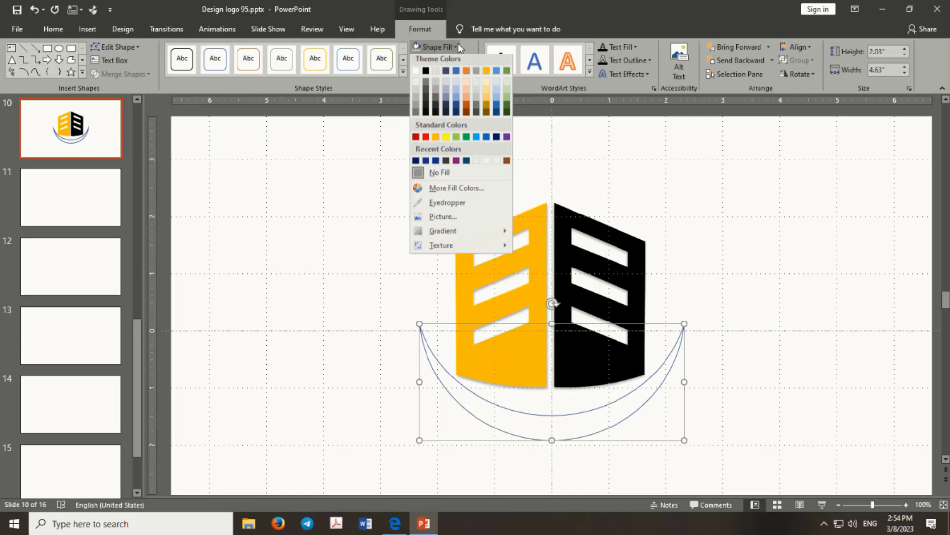
click(438, 140)
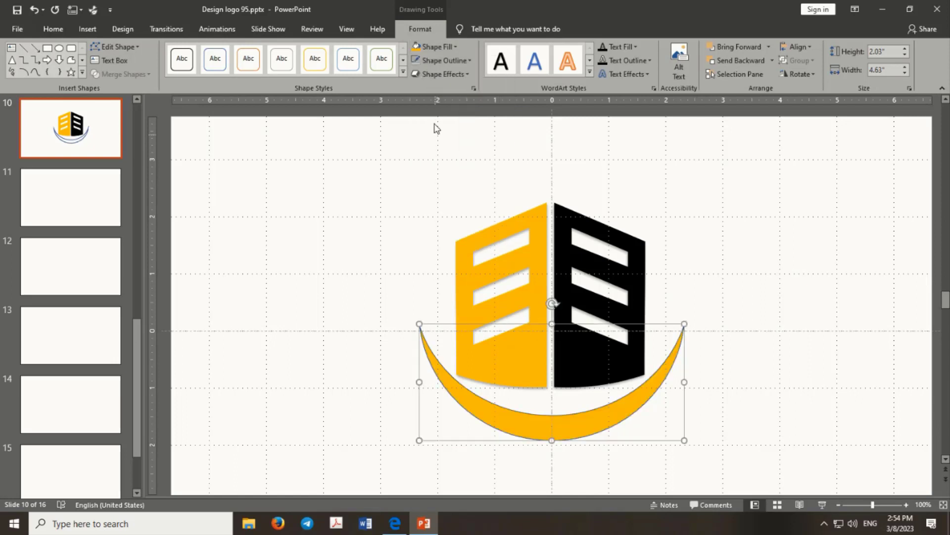
click(461, 59)
click(442, 188)
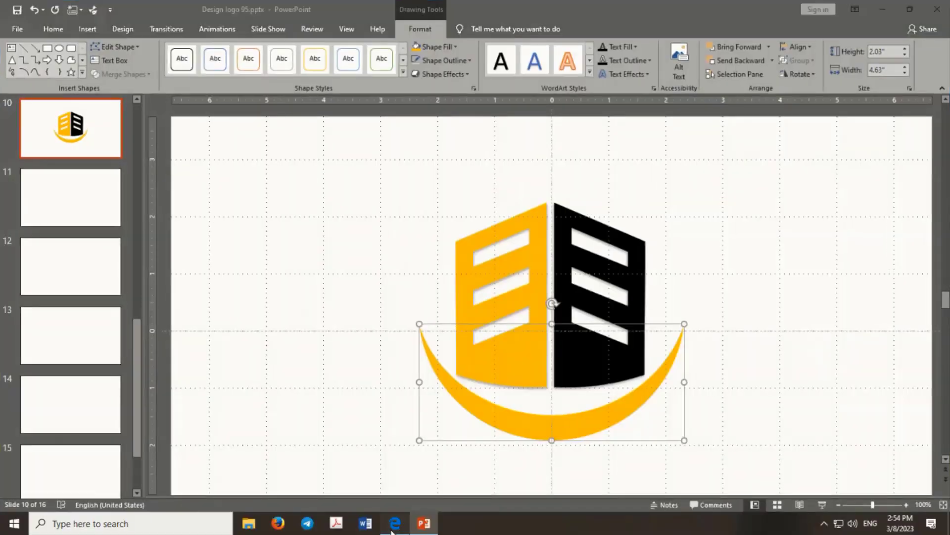
click(391, 529)
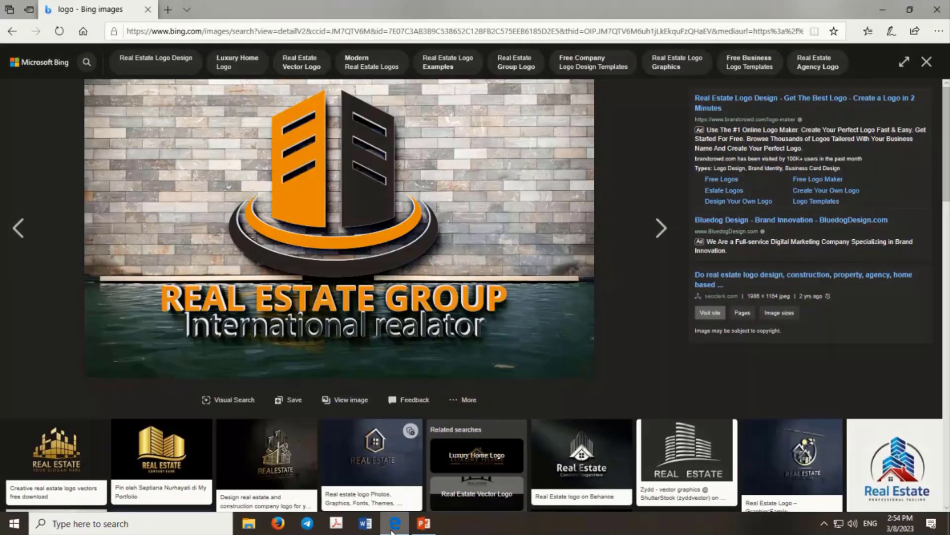
click(391, 528)
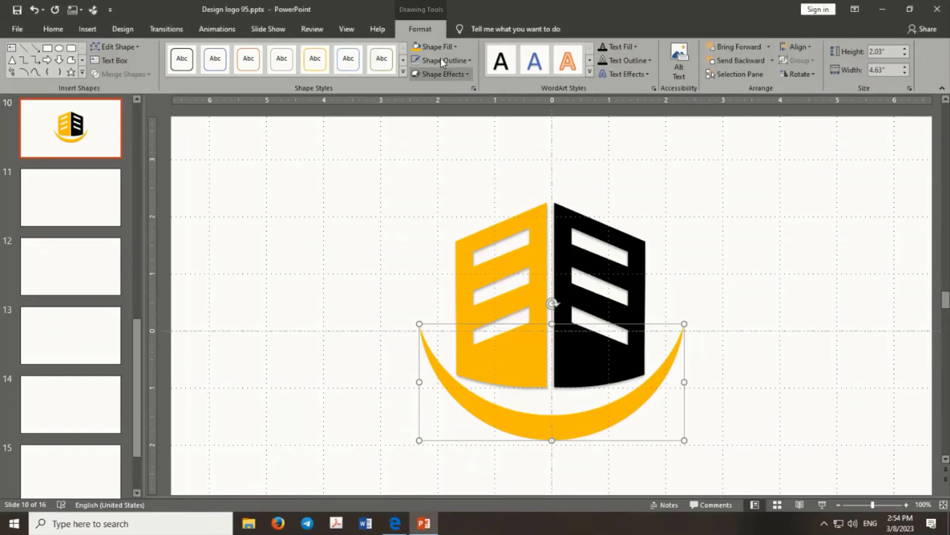
Step: Remove the crescent's outline and curve the yellow building's bottom edge
click(470, 61)
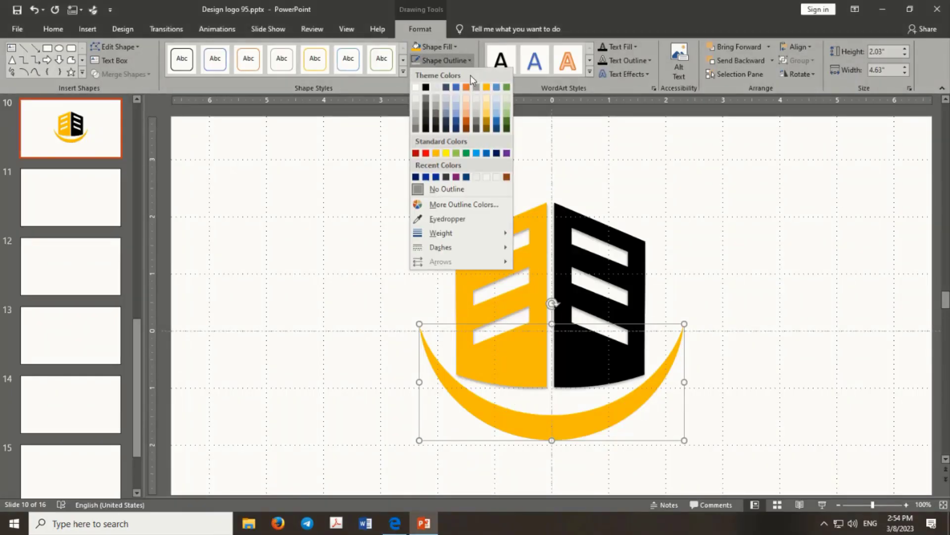
click(445, 190)
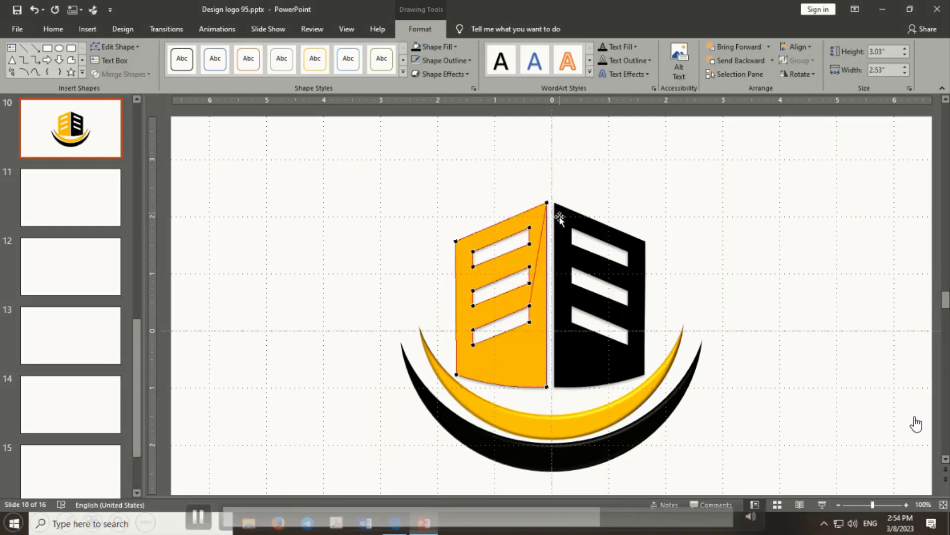
drag(545, 387, 546, 400)
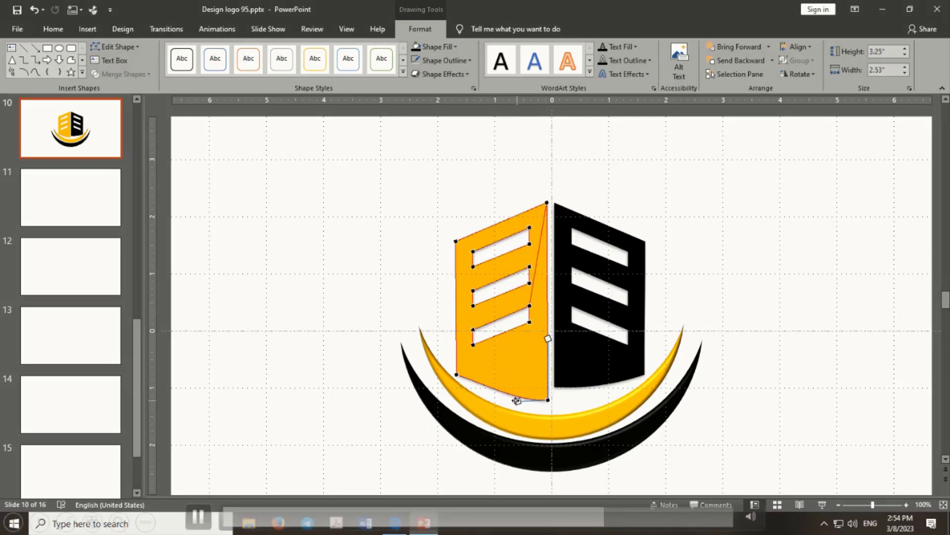
drag(516, 400, 458, 373)
click(456, 376)
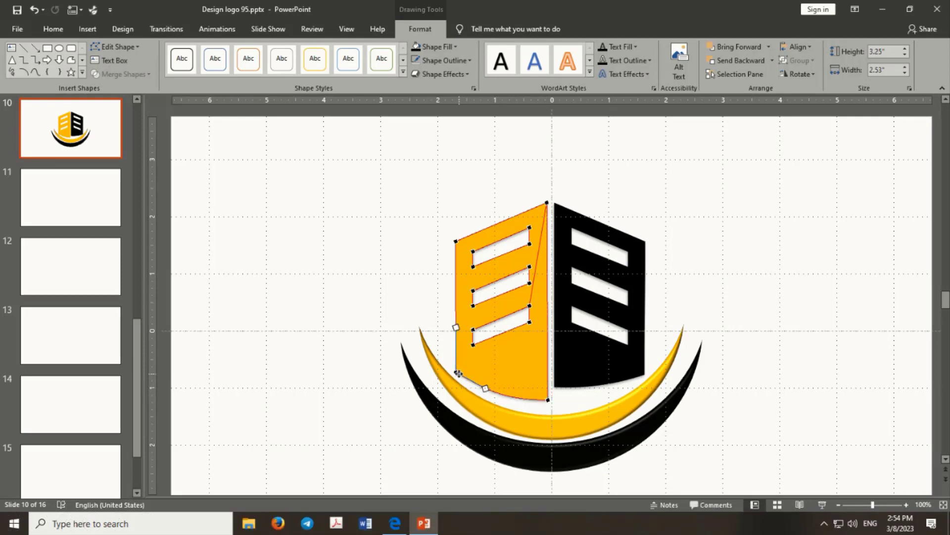
Step: Replace the black building with a horizontally flipped copy of the yellow one alongside it
click(574, 367)
key(Delete)
click(546, 341)
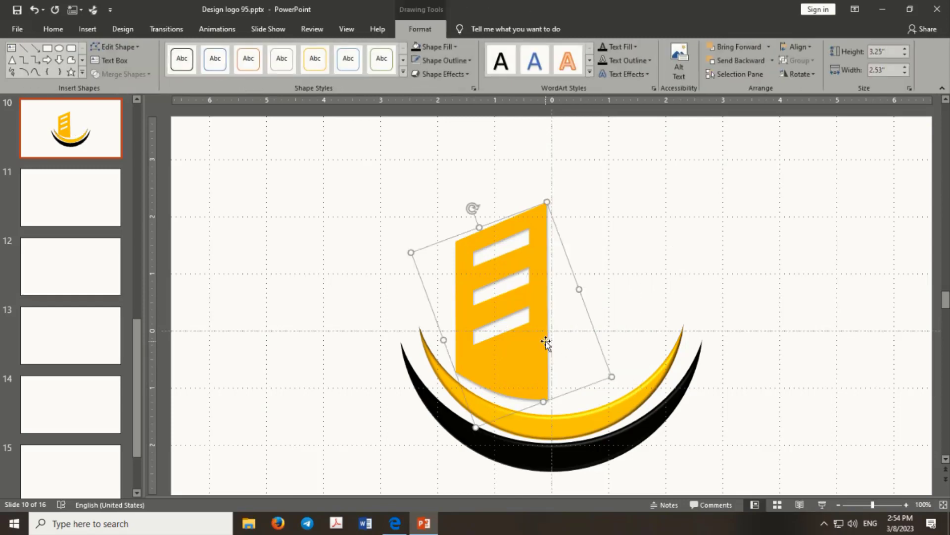
drag(545, 340, 647, 334)
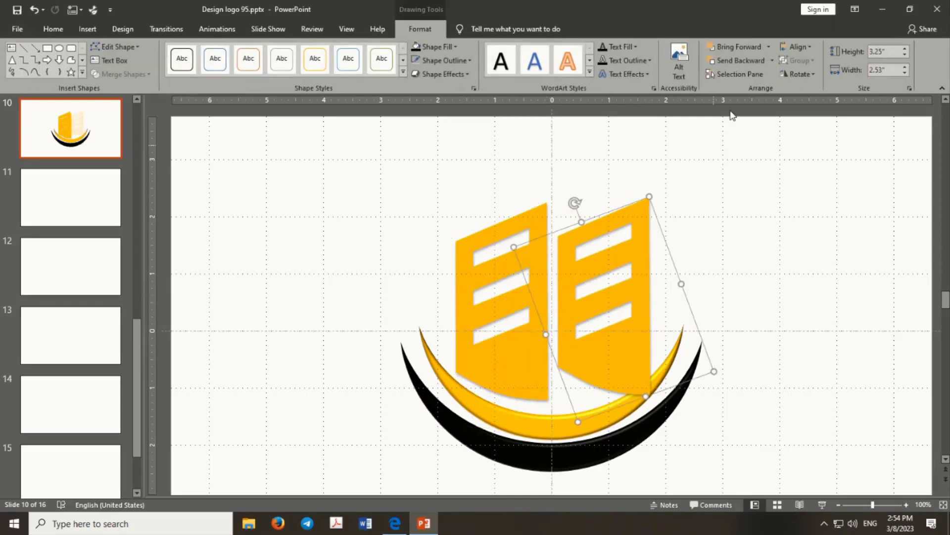
click(794, 75)
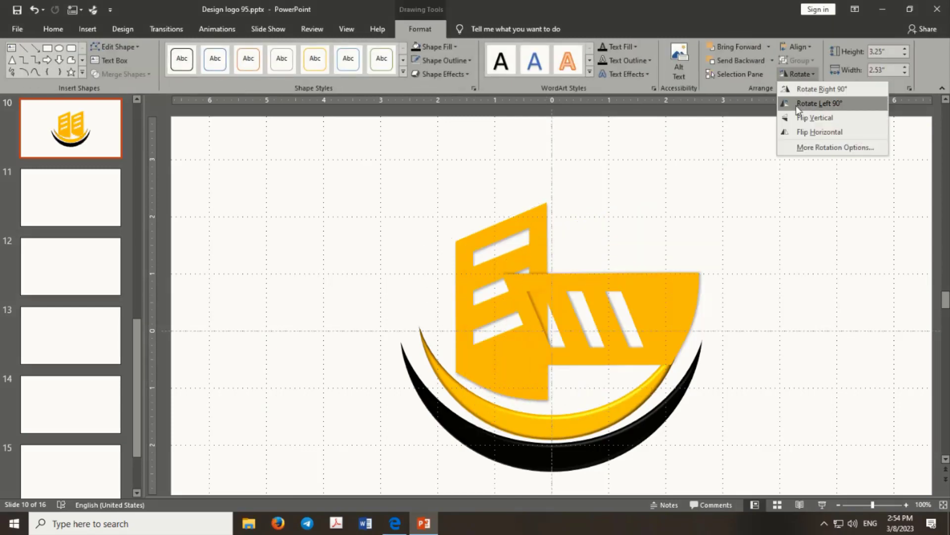
click(798, 133)
drag(612, 320, 584, 322)
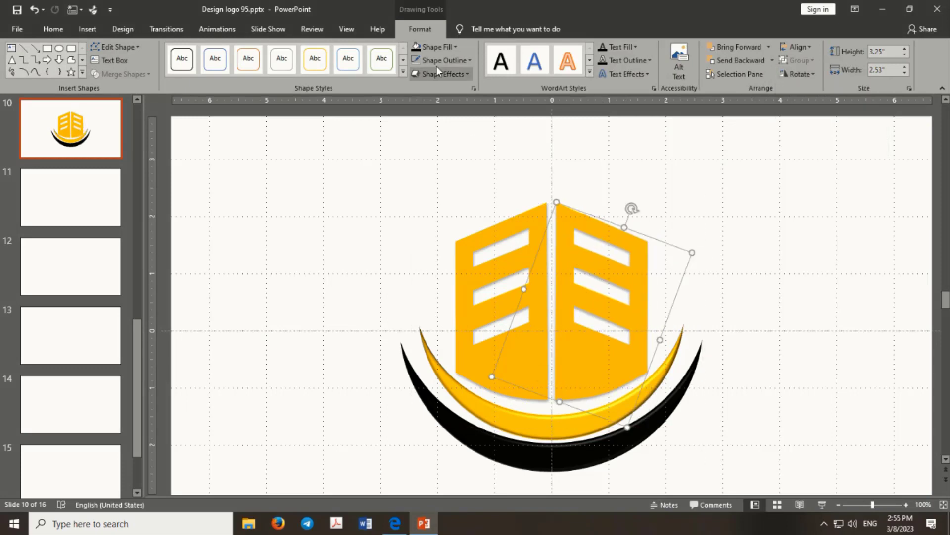
Step: Finish typing the 'Real Estate Group' caption and centre it under the logo
text(Real East)
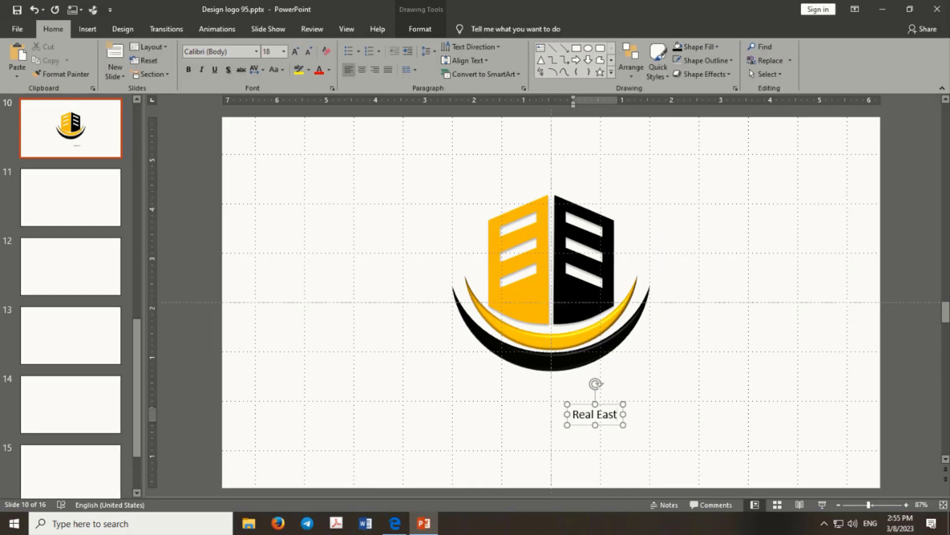
text(es)
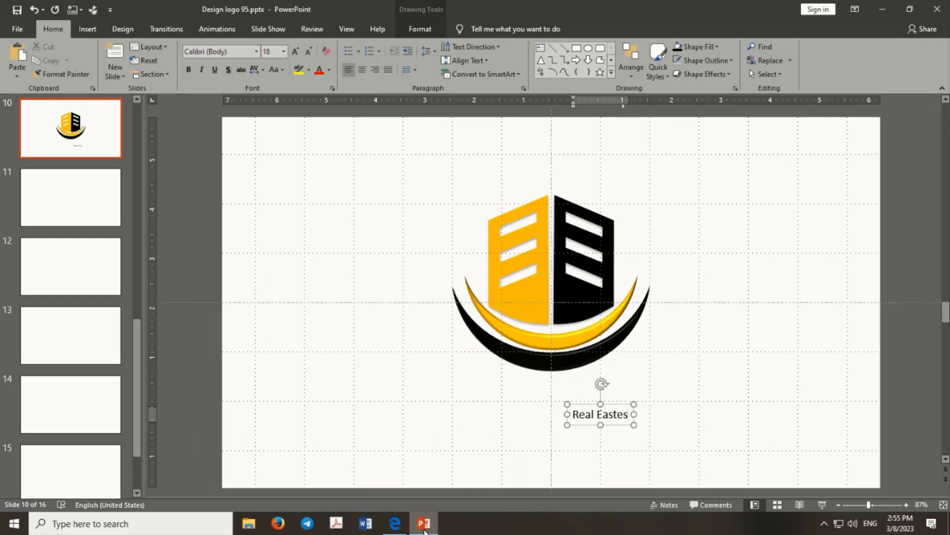
key(BackSpace)
key(BackSpace)
key(BackSpace)
key(BackSpace)
key(BackSpace)
text(sta)
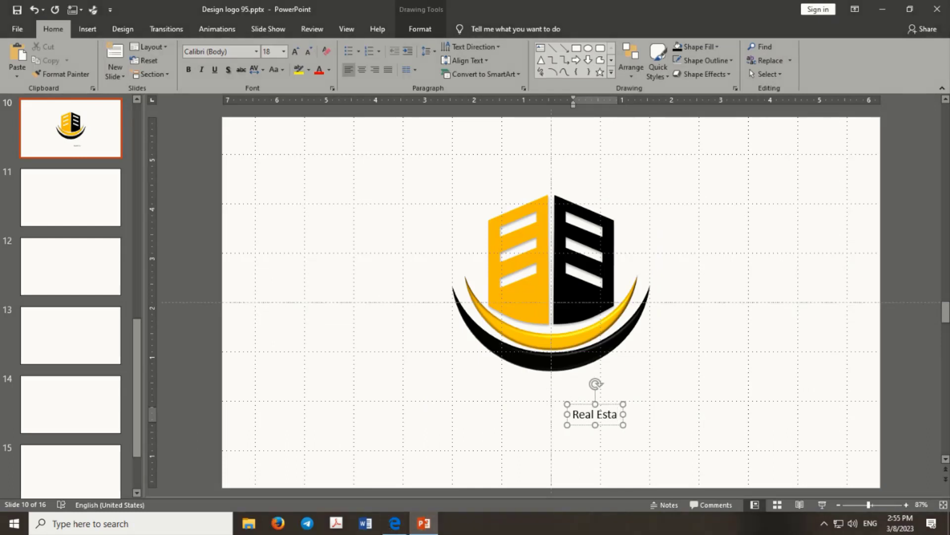
text(te)
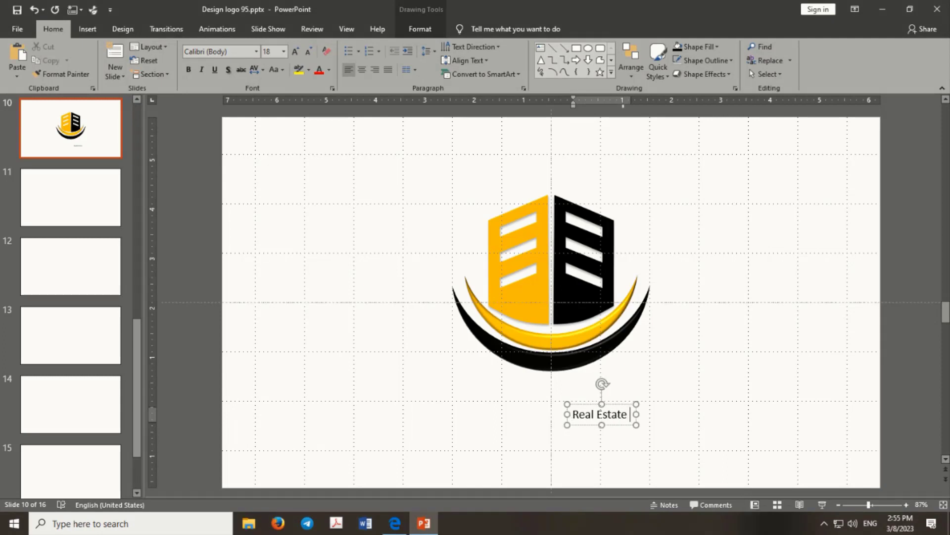
text( Groi)
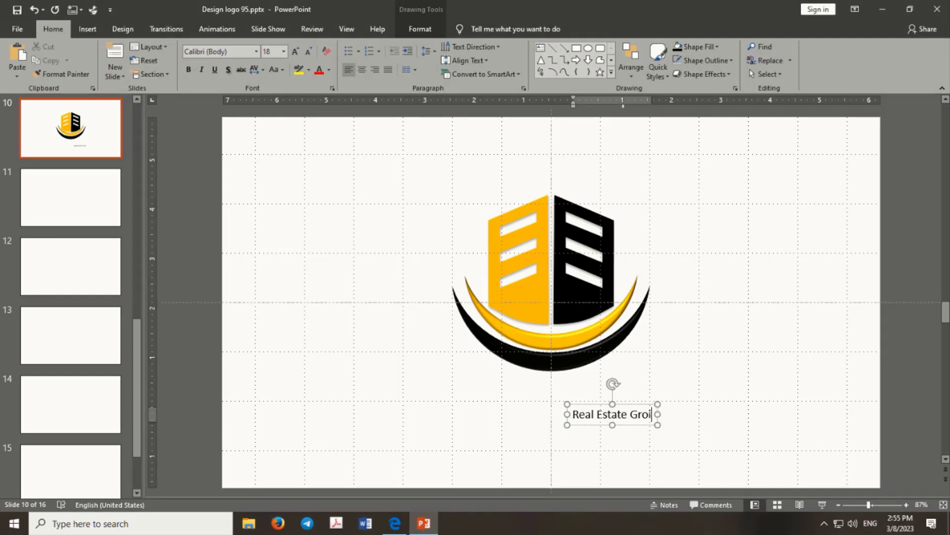
key(BackSpace)
text(up)
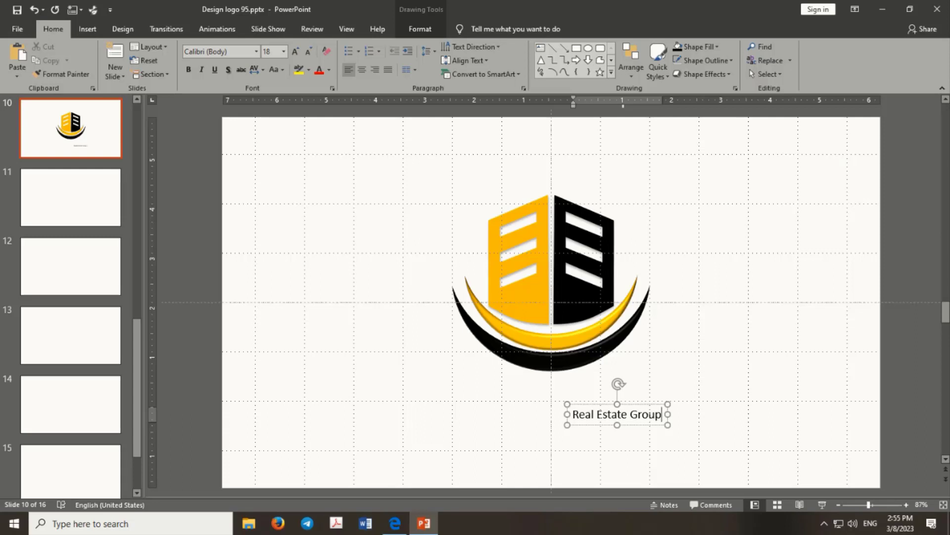
drag(641, 424, 574, 419)
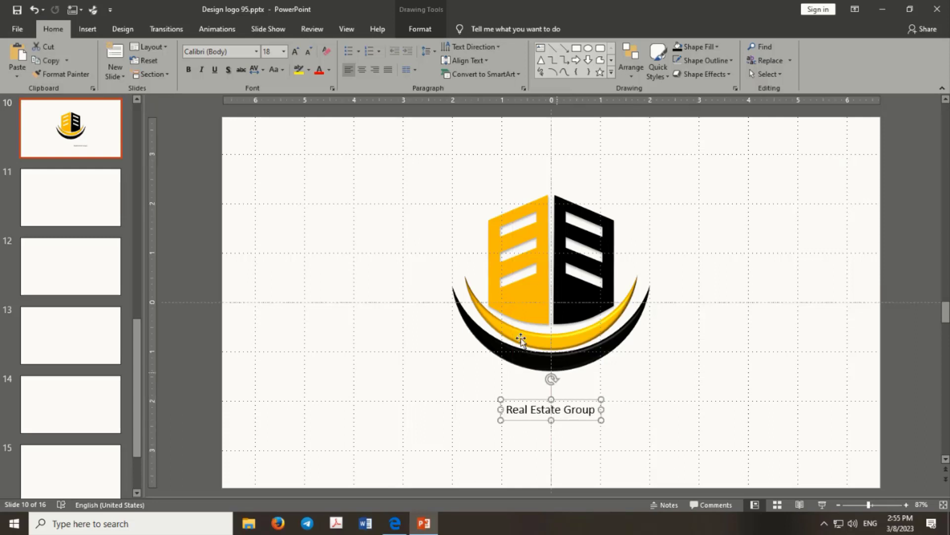
Step: Make the caption uppercase, bold, 40 pt and orange-gold, centred under the logo
click(272, 69)
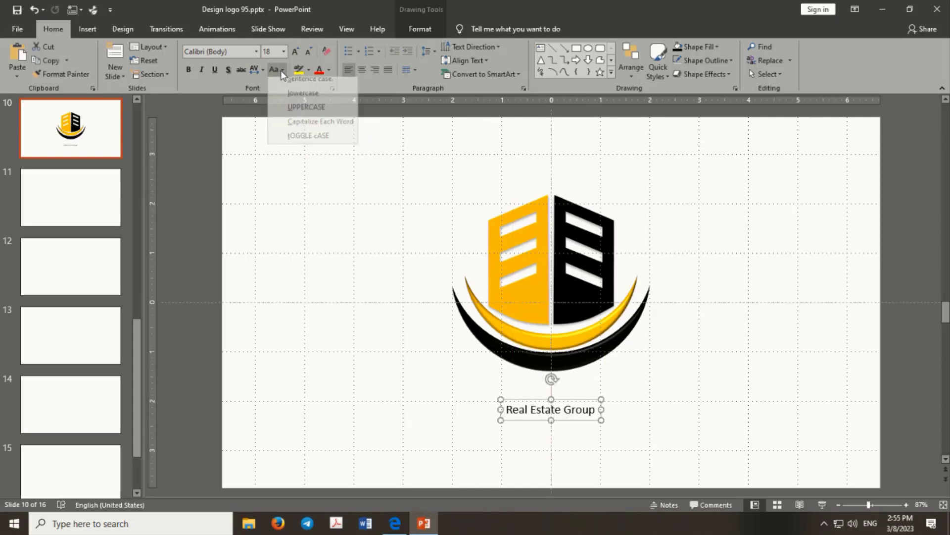
click(306, 113)
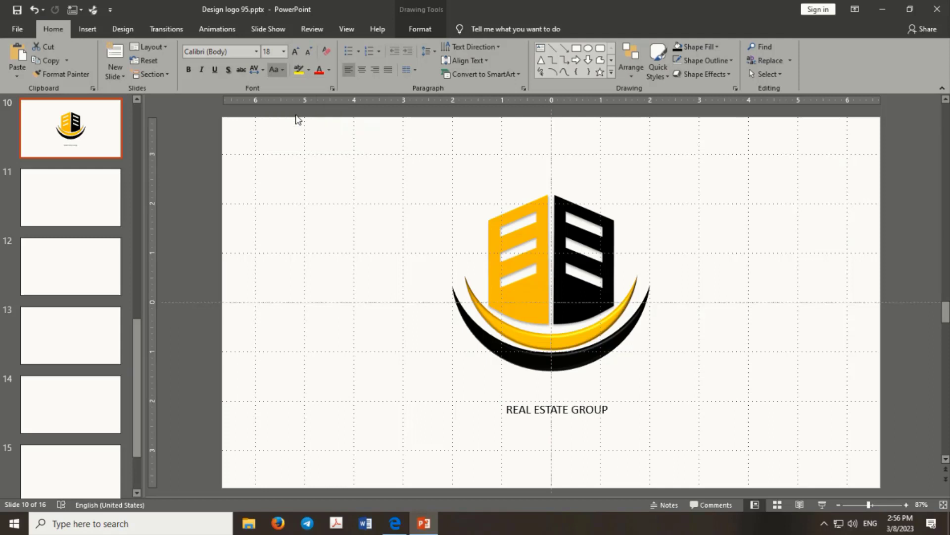
click(188, 69)
click(295, 49)
click(295, 49)
click(295, 49)
click(295, 50)
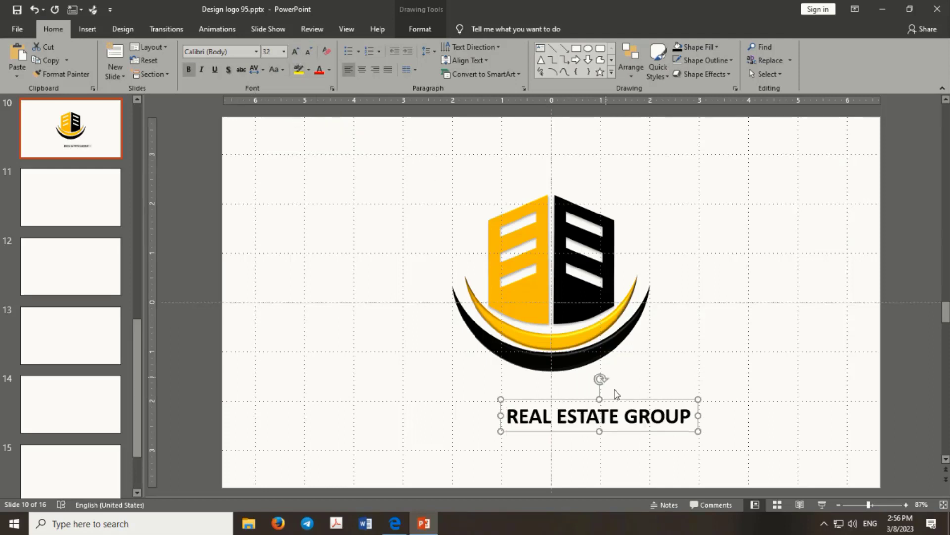
drag(632, 421, 592, 391)
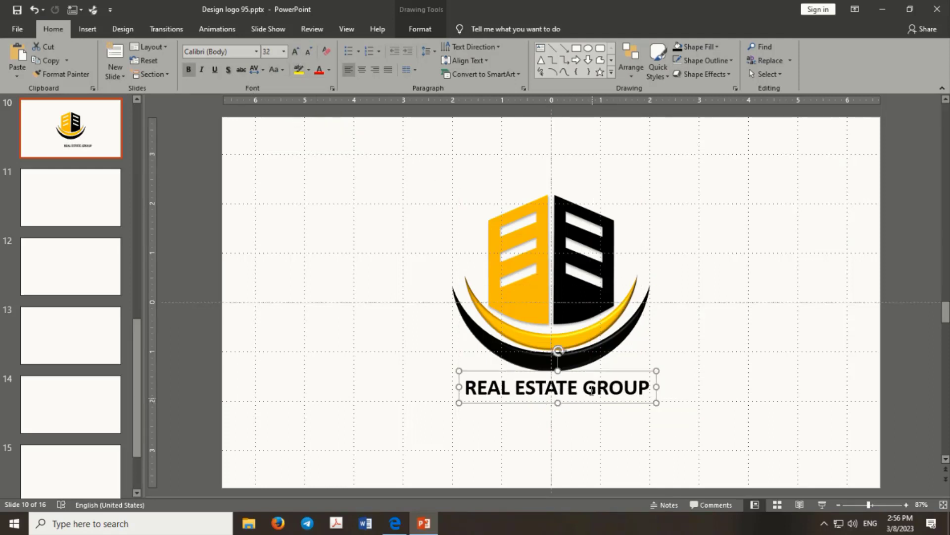
click(295, 50)
click(295, 49)
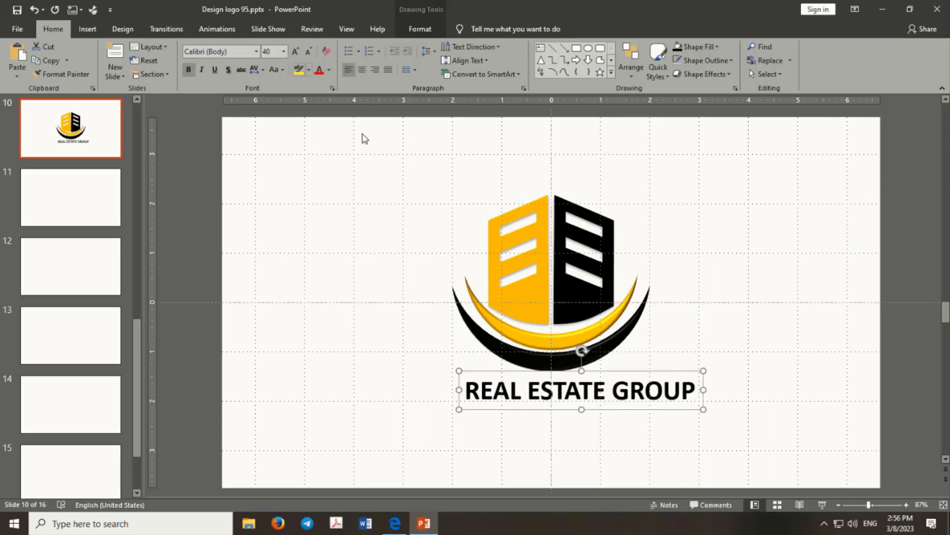
click(330, 70)
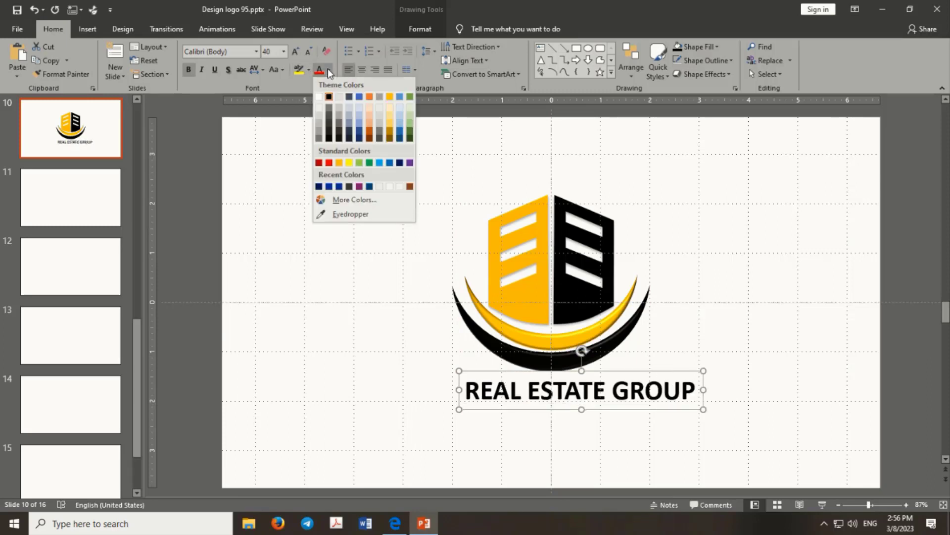
click(340, 162)
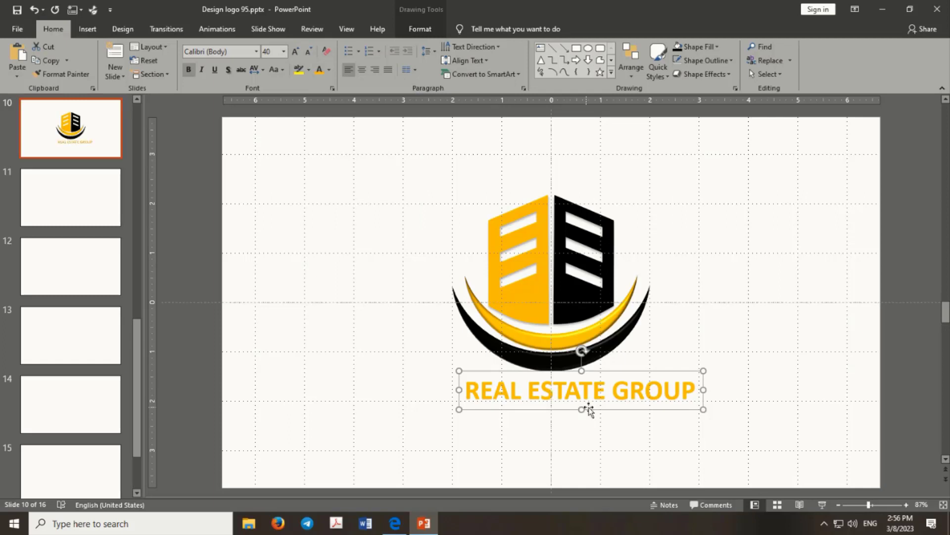
mouse_move(589, 410)
mouse_down()
mouse_move(568, 404)
mouse_move(575, 410)
mouse_up()
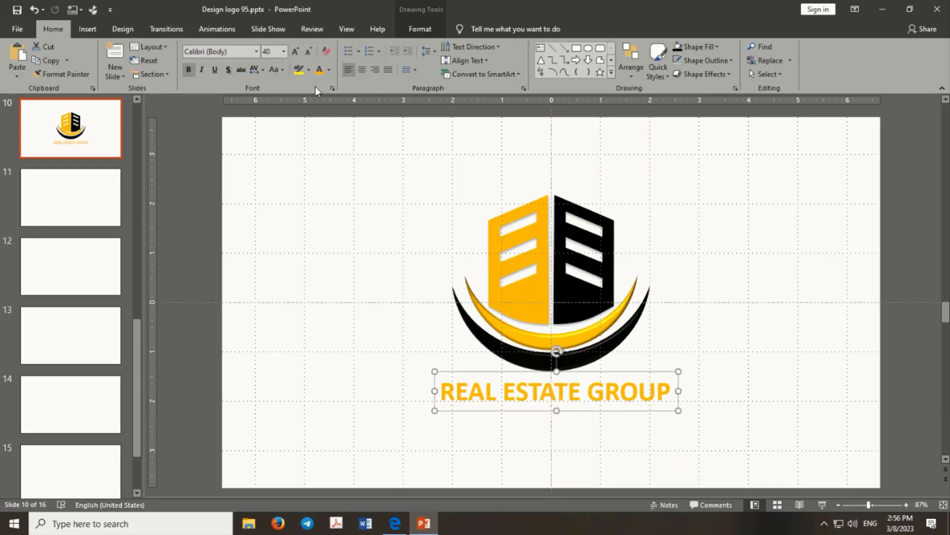
Step: Duplicate the caption, colour the copy red, and offset it slightly over the orange original
key(ctrl+d)
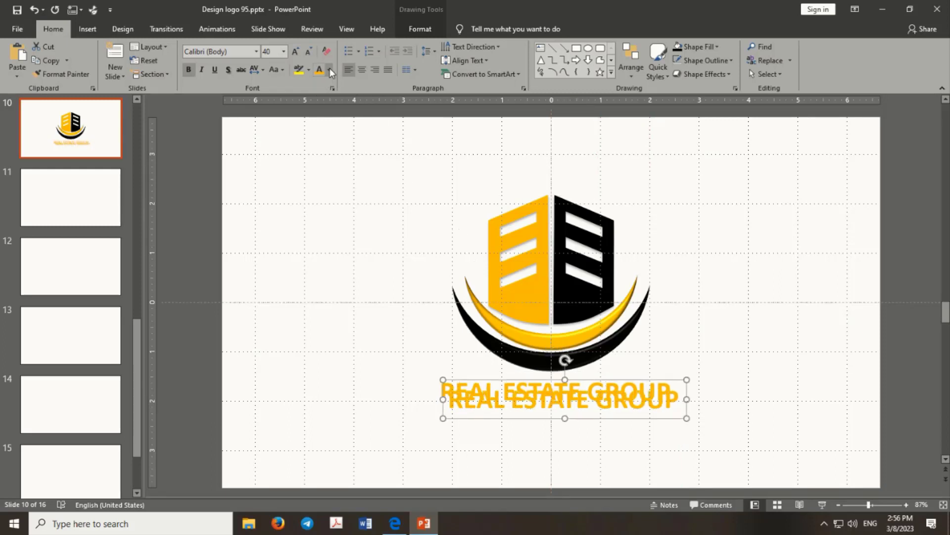
click(329, 71)
click(339, 164)
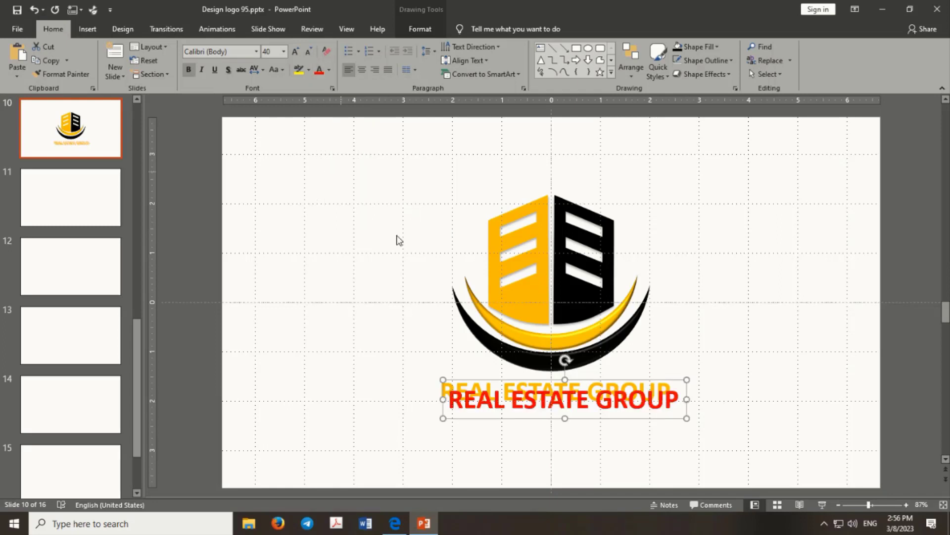
drag(528, 417, 524, 412)
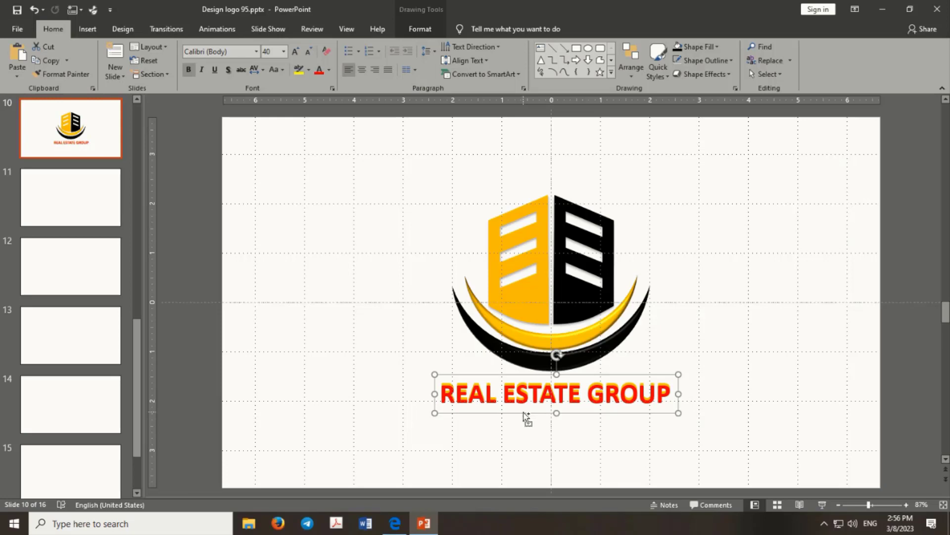
key(ctrl+z)
key(ctrl+Left)
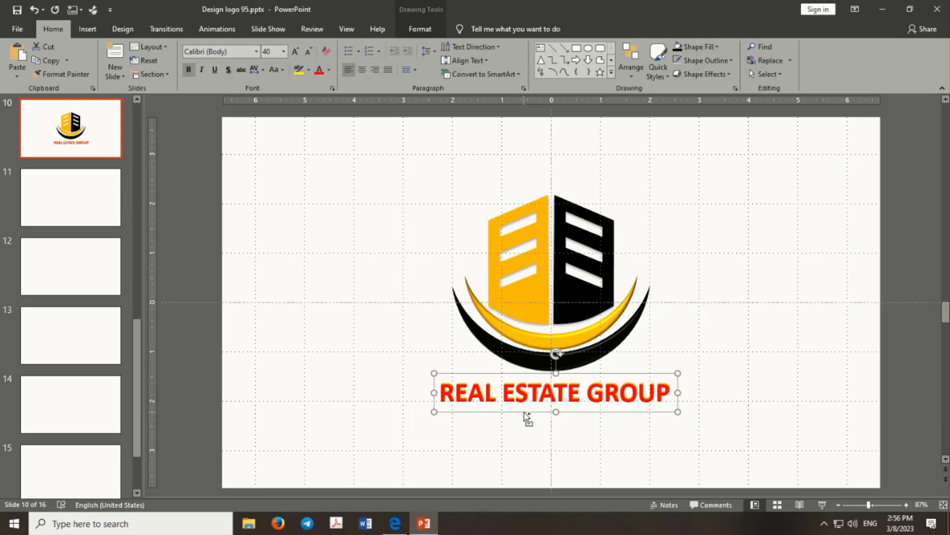
key(ctrl+Down)
click(734, 363)
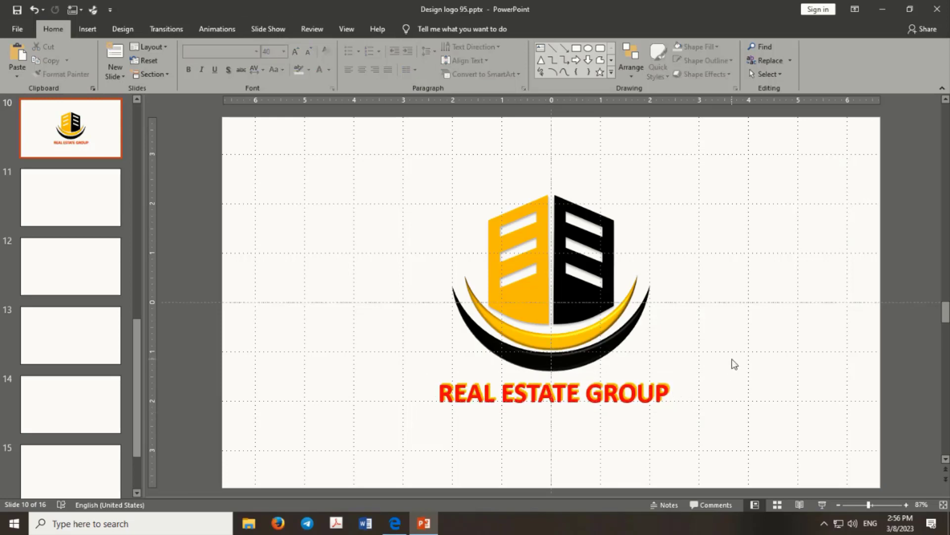
Step: Group the logo with its caption and apply the Float In animation
scroll(632, 322, down, 1)
mouse_move(414, 179)
mouse_down()
mouse_move(691, 422)
mouse_move(738, 445)
mouse_up()
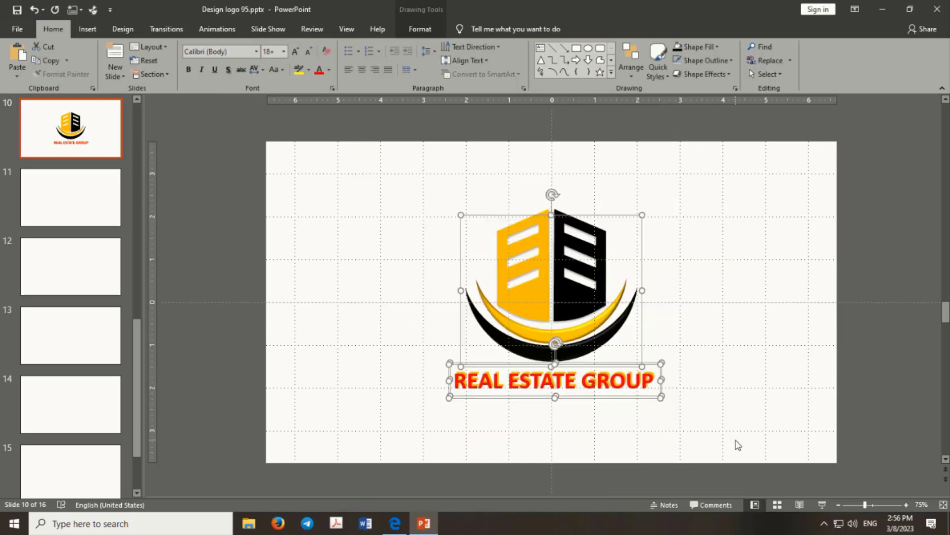
key(ctrl+g)
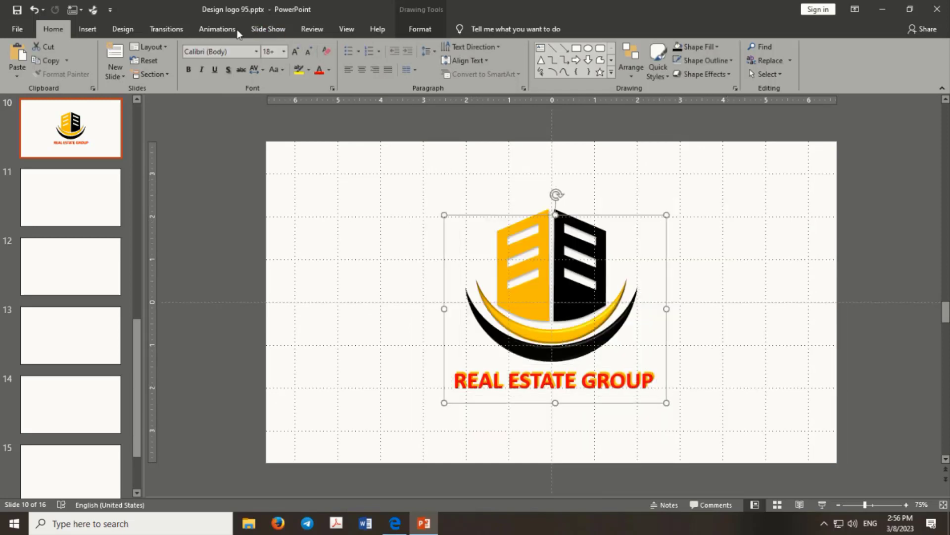
click(237, 28)
click(257, 58)
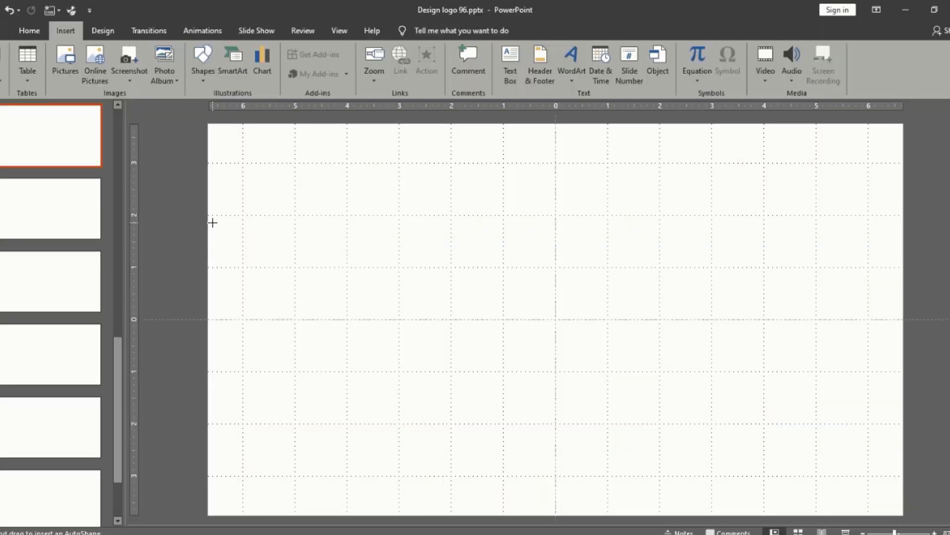
Step: Draw a blue donut near the slide centre, thin its ring and shrink it to 2.48 inches
drag(481, 241, 636, 396)
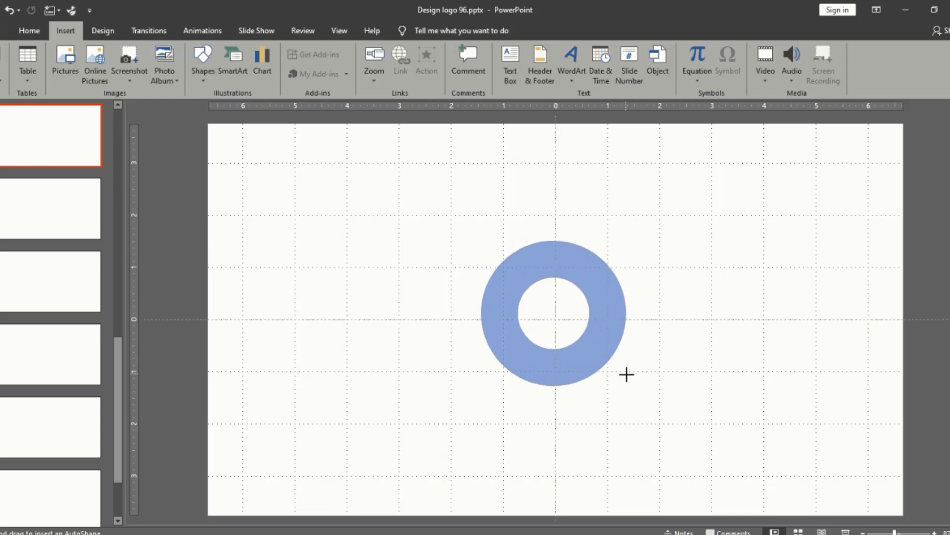
drag(613, 346, 610, 347)
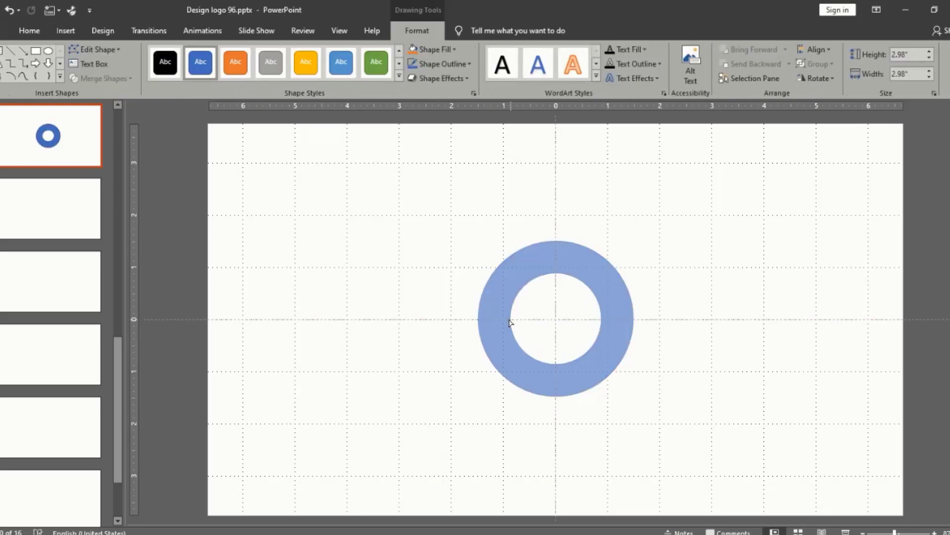
drag(516, 318, 498, 324)
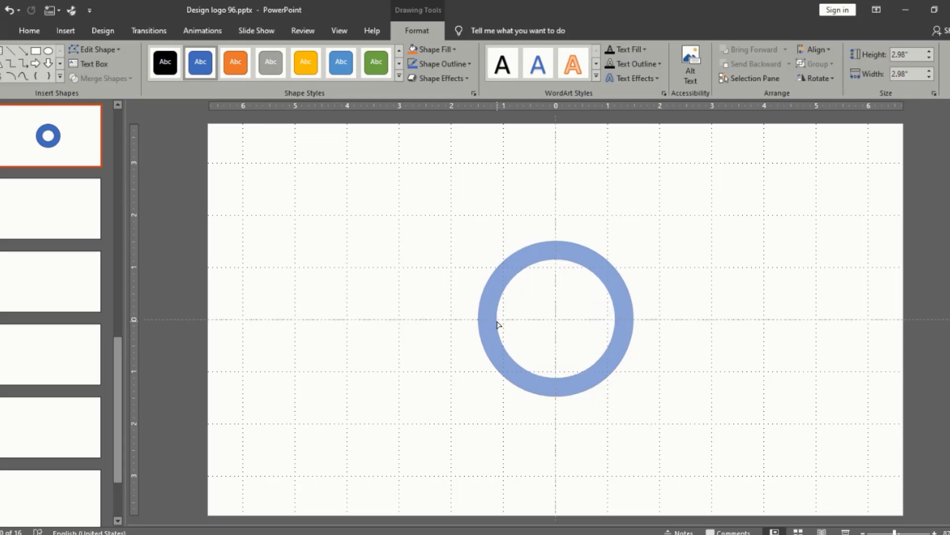
drag(560, 378, 568, 349)
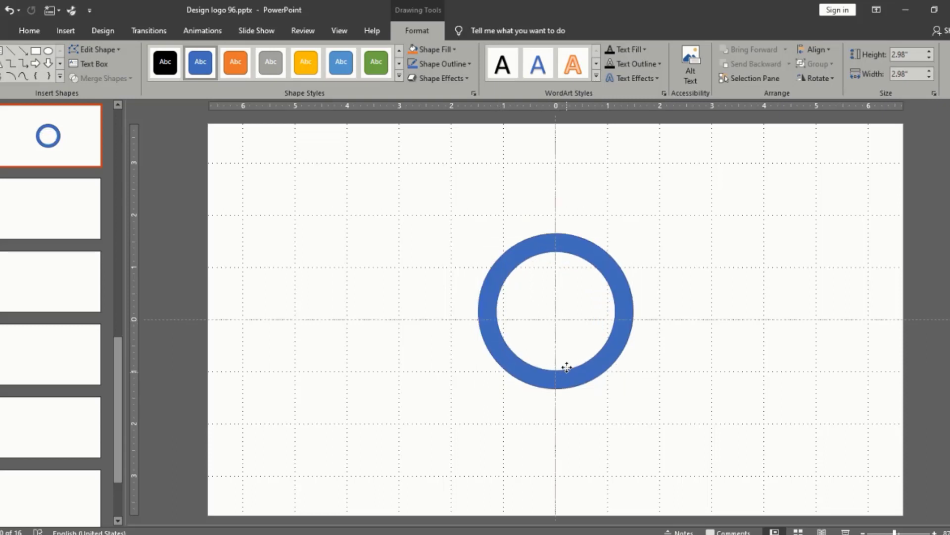
drag(632, 364, 608, 327)
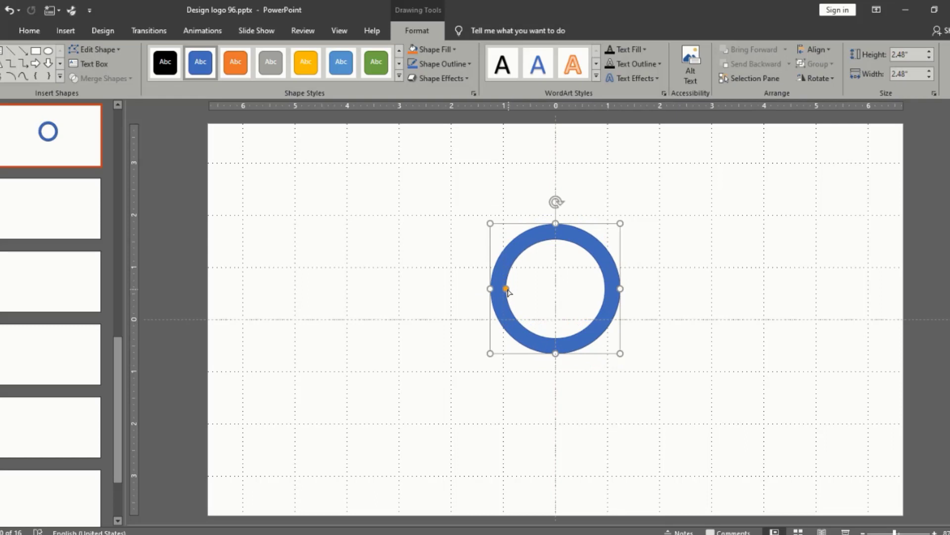
Step: Line the vertical guide up with the ring and fine-tune the ring's thickness
click(555, 416)
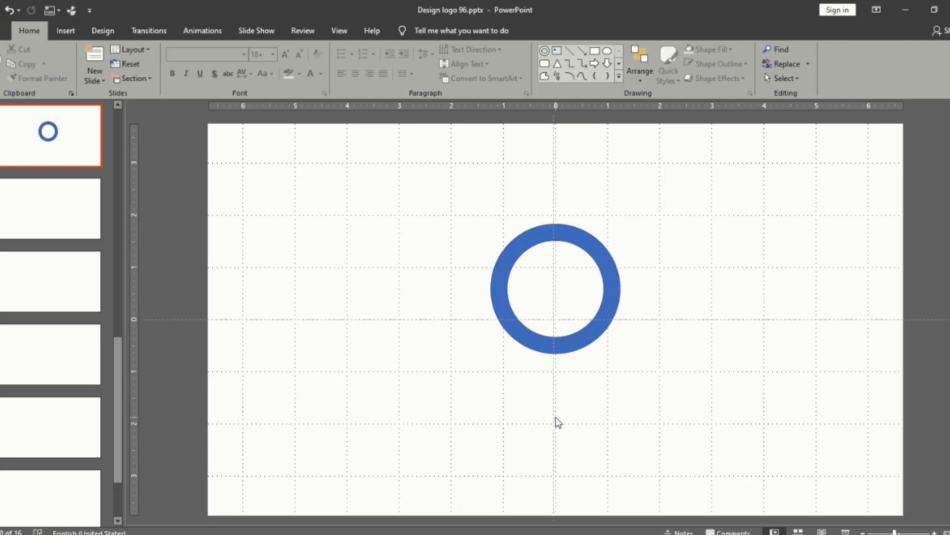
drag(555, 416, 552, 417)
drag(554, 417, 556, 417)
click(603, 257)
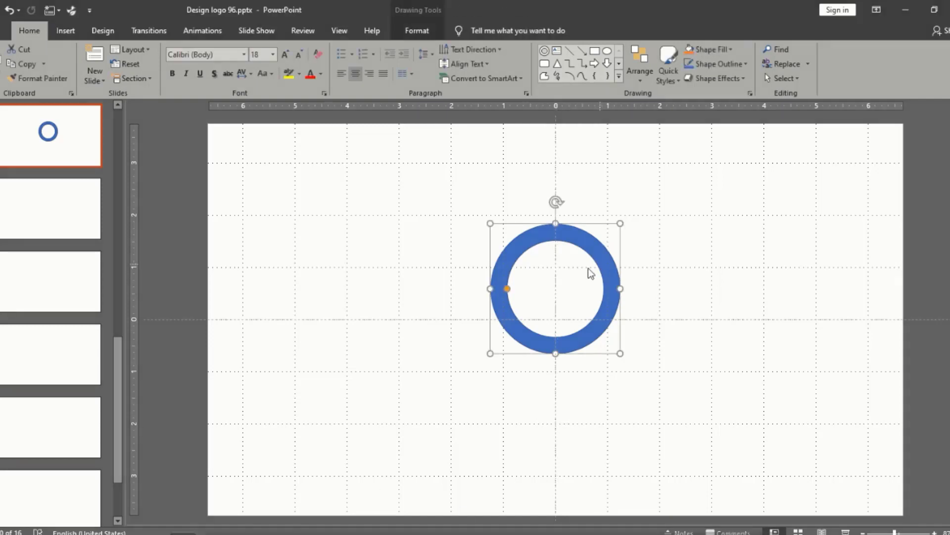
drag(508, 289, 507, 291)
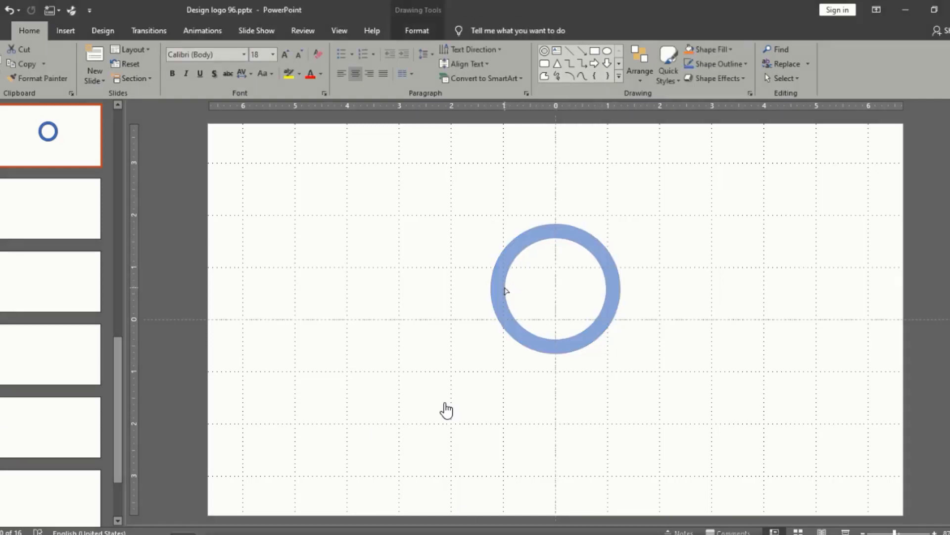
click(628, 169)
click(619, 76)
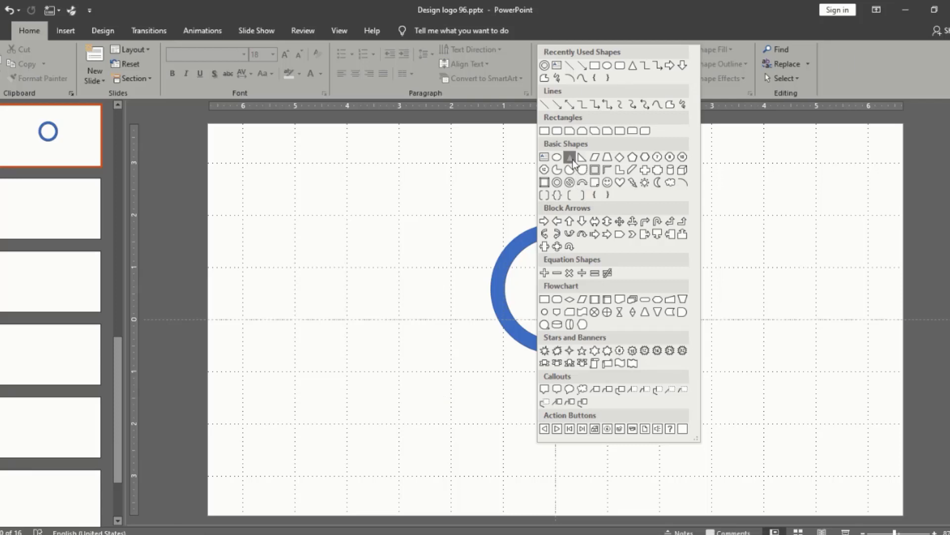
Step: Draw an isosceles triangle rising into the ring, 2.26 inches tall
click(569, 156)
drag(517, 181, 688, 328)
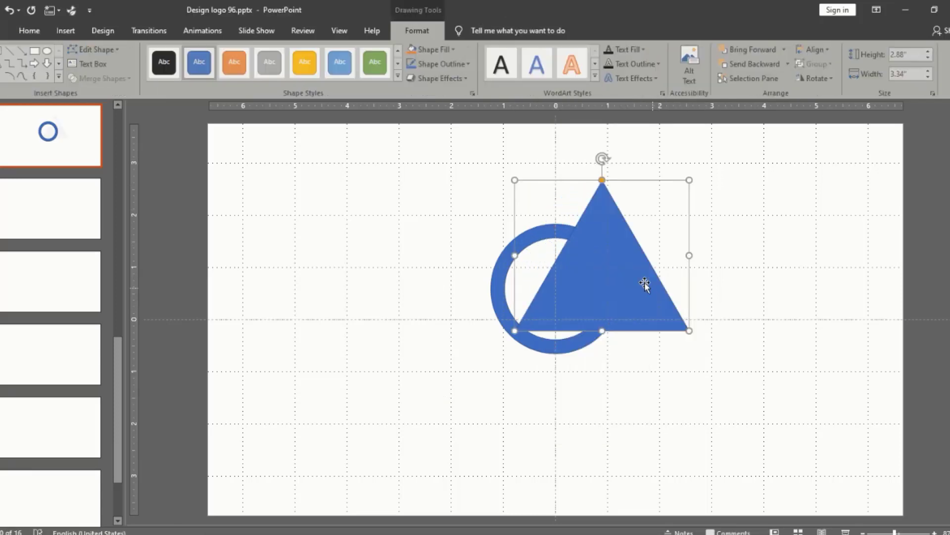
drag(645, 283, 601, 363)
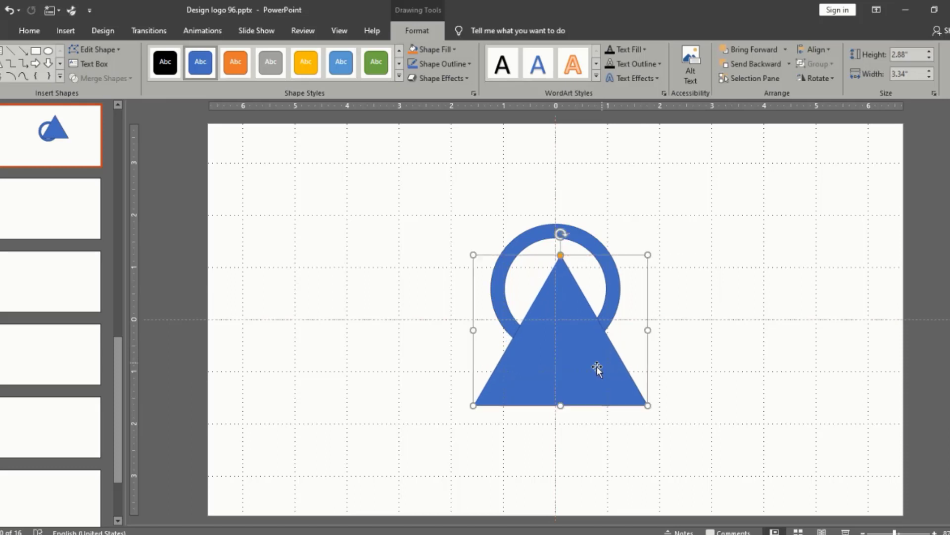
drag(561, 406, 565, 377)
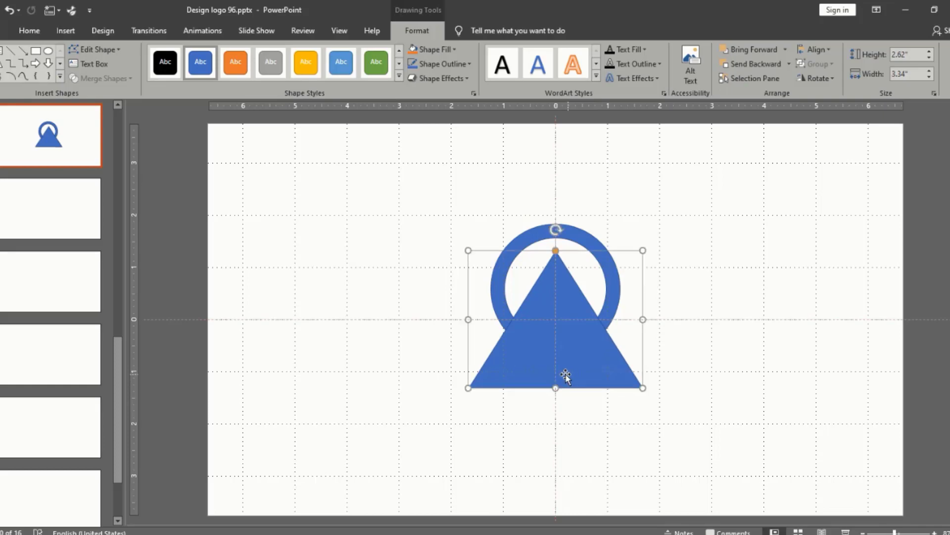
click(426, 525)
click(600, 310)
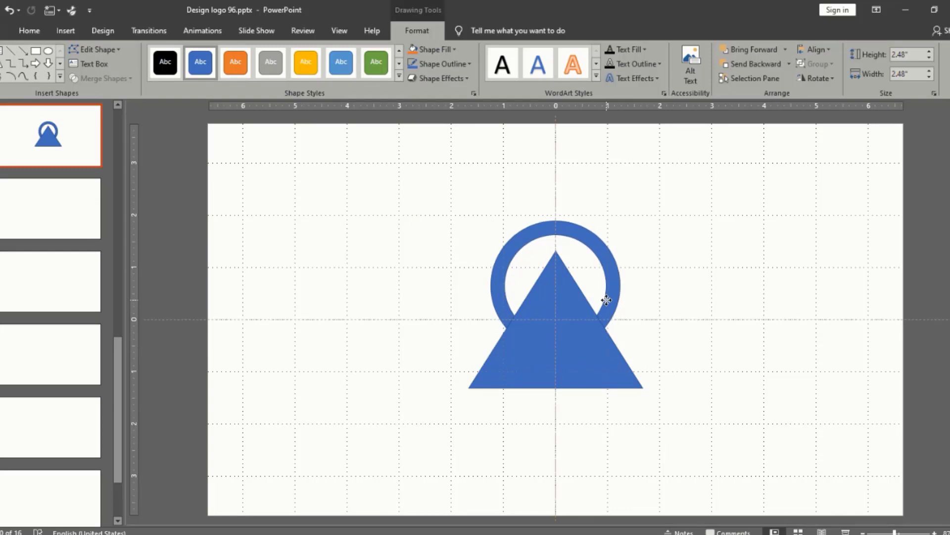
drag(583, 365, 582, 351)
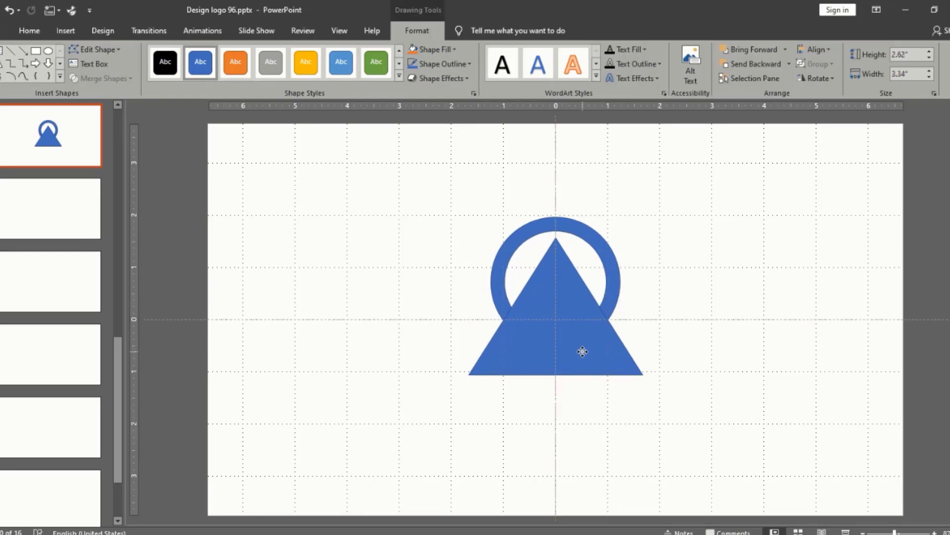
drag(555, 374, 561, 348)
key(ctrl+f)
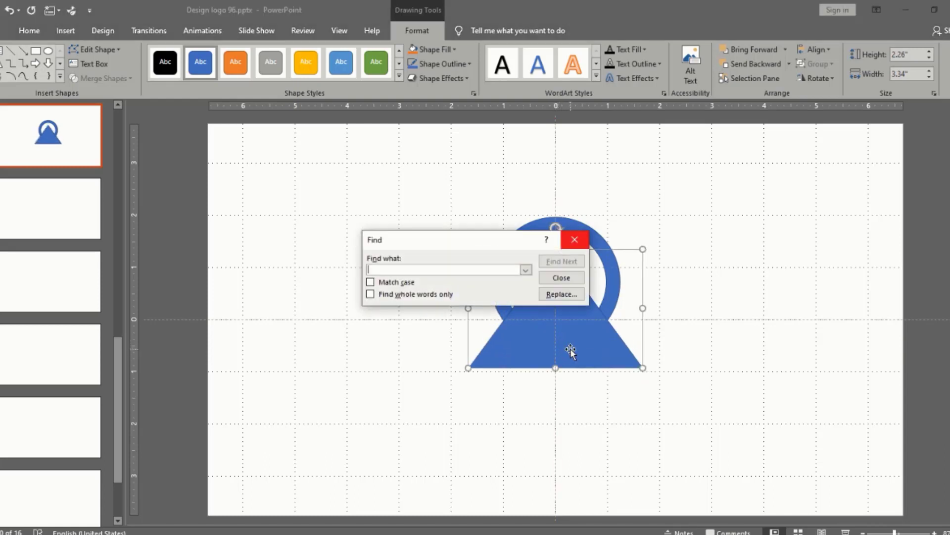
key(Escape)
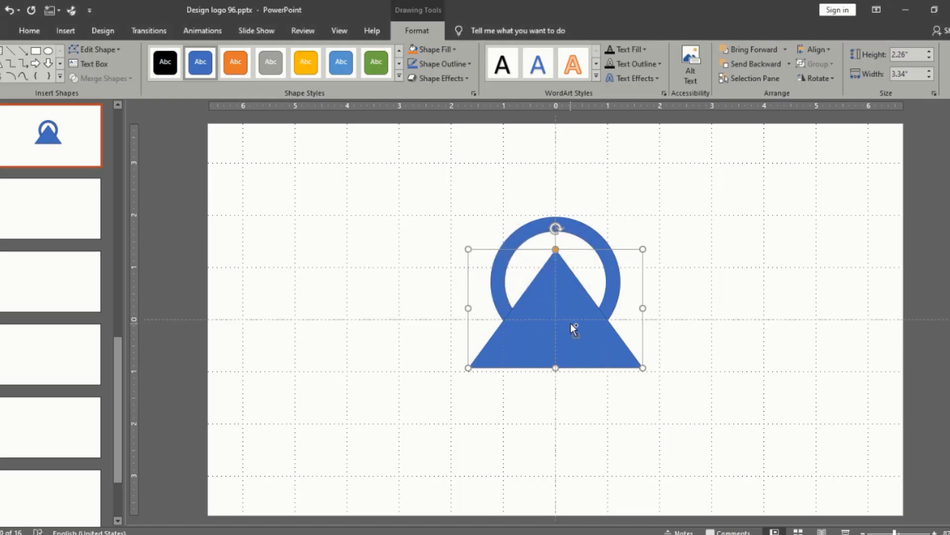
Step: Duplicate the triangle, offset the copy vertically, and select both triangles
key(ctrl+d)
drag(570, 322, 569, 348)
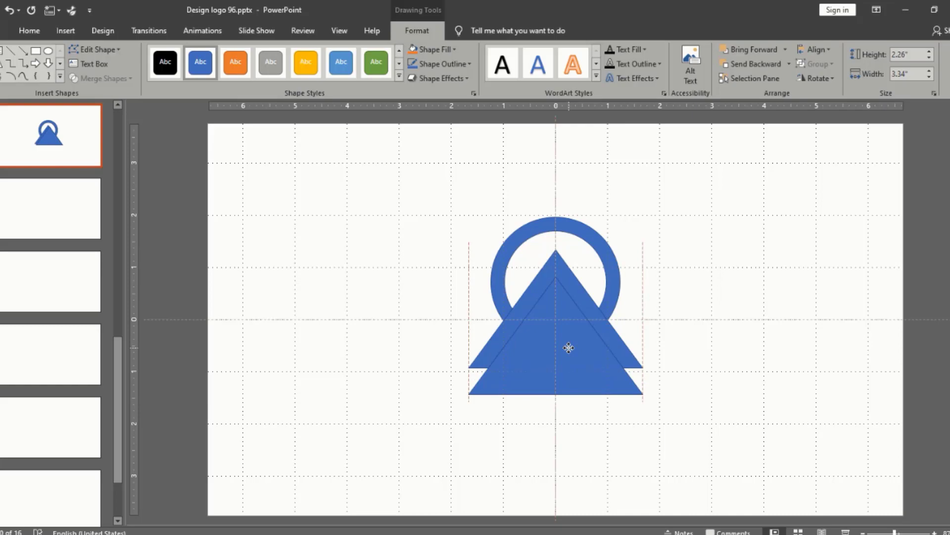
drag(569, 348, 569, 348)
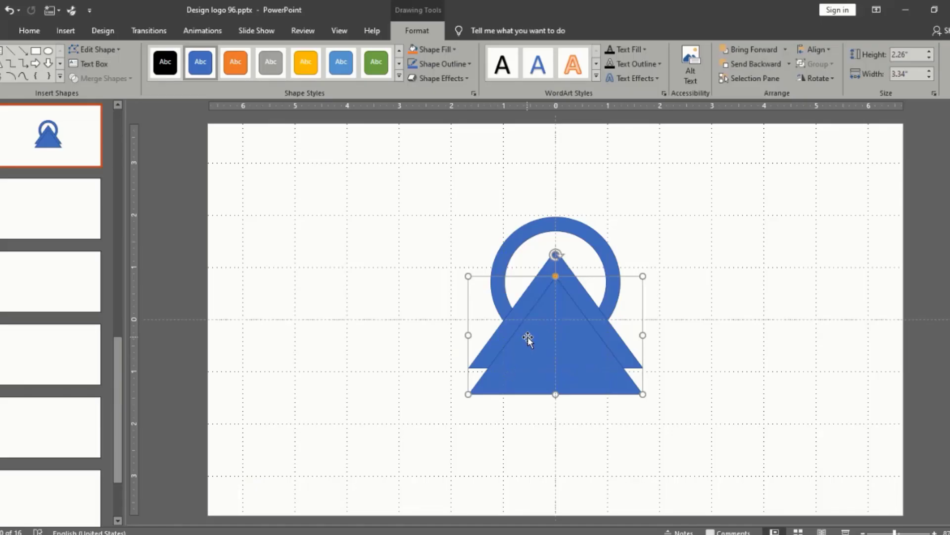
drag(532, 337, 533, 330)
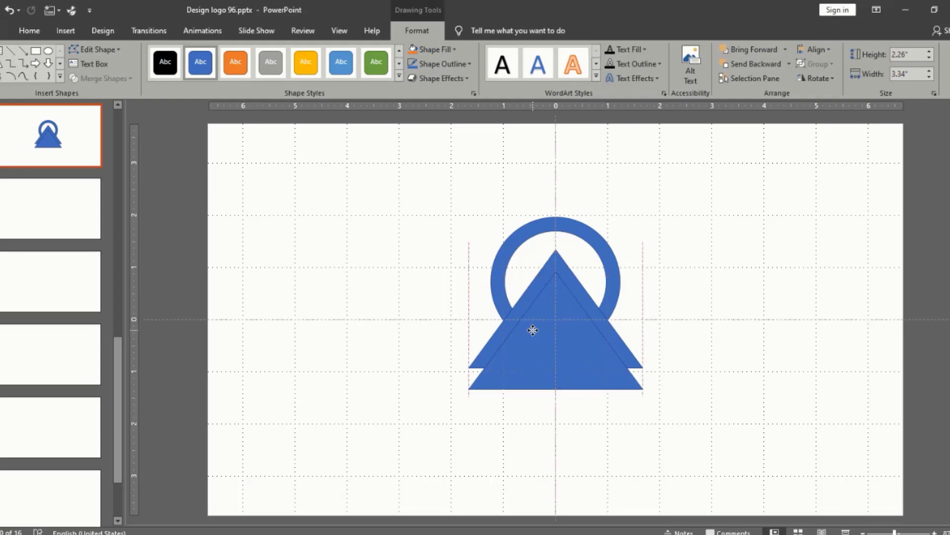
drag(533, 331, 532, 329)
click(512, 259)
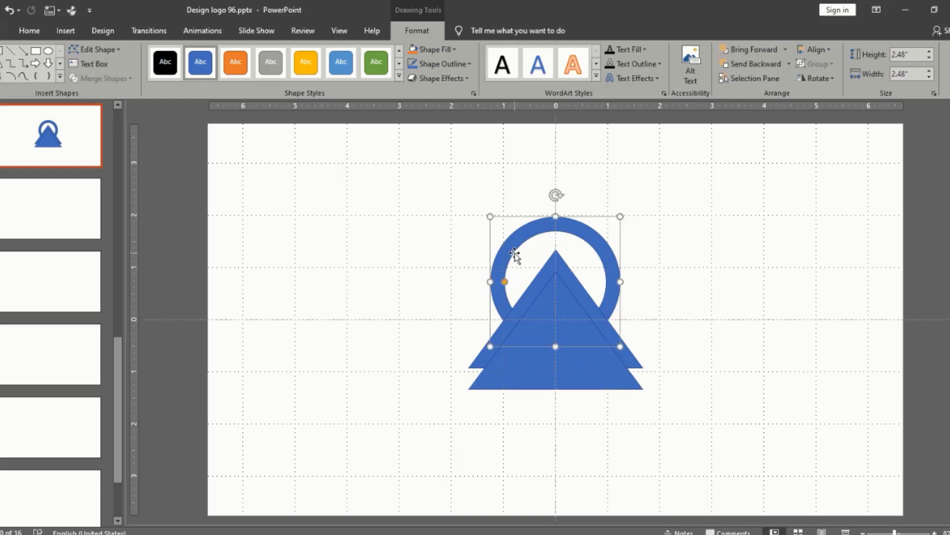
click(543, 272)
drag(544, 272, 544, 270)
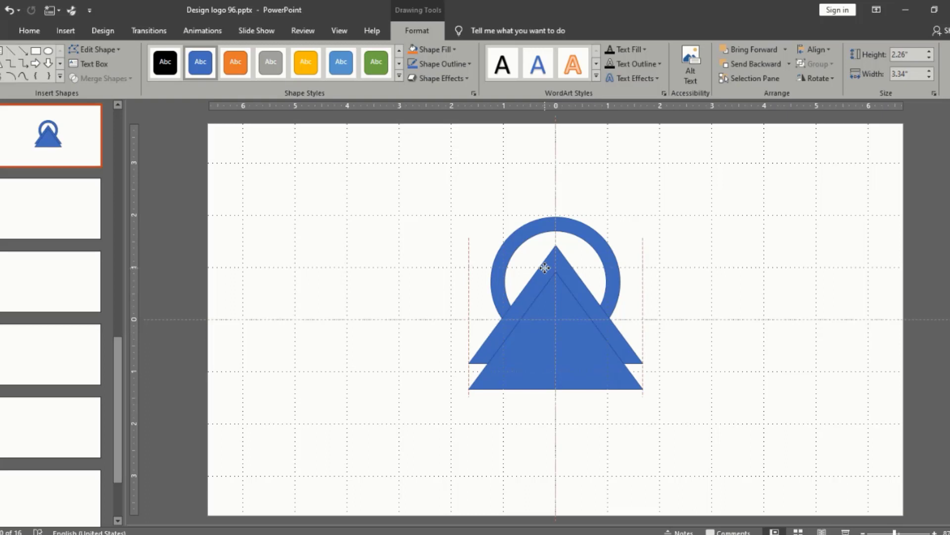
drag(544, 269, 544, 264)
drag(539, 341, 537, 356)
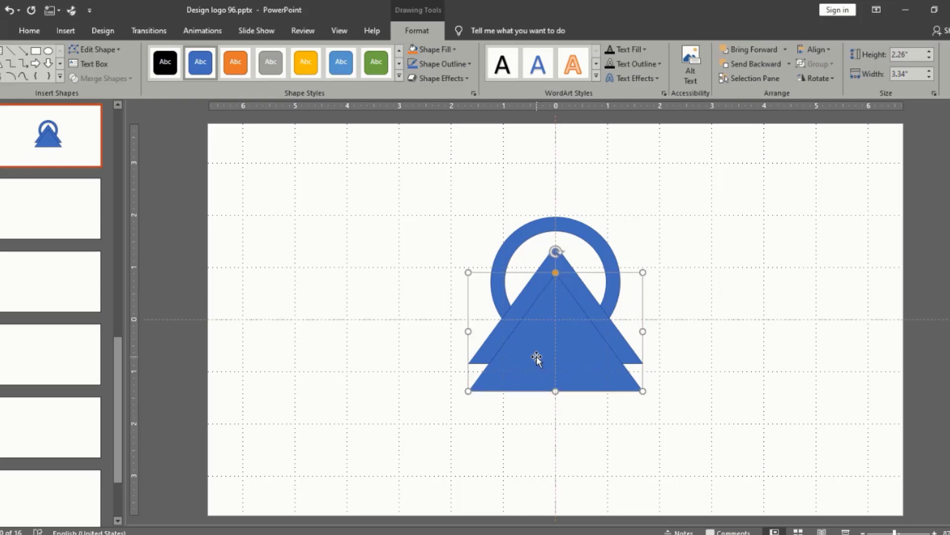
shift+click(524, 305)
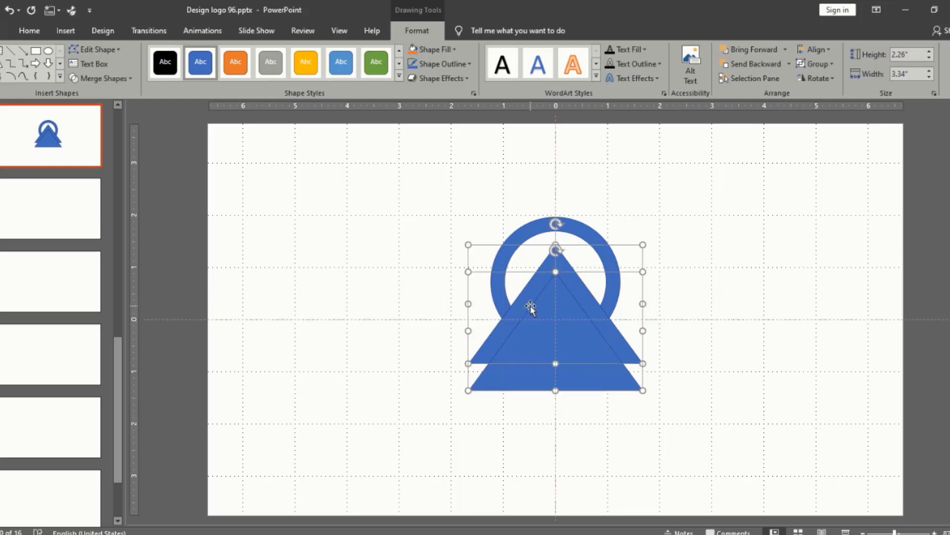
Step: Fragment the overlapping triangles and delete the inner triangle and bottom band pieces
click(120, 82)
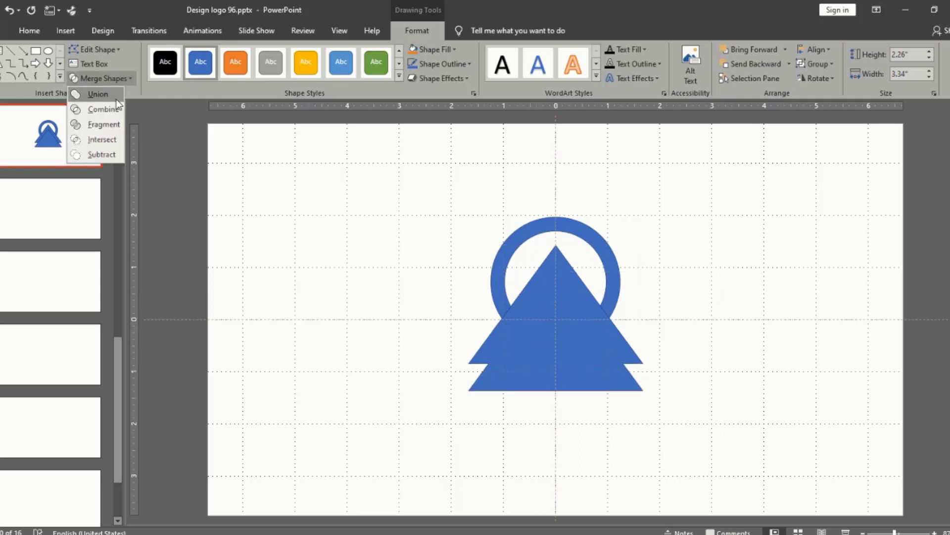
click(111, 125)
click(557, 356)
key(Delete)
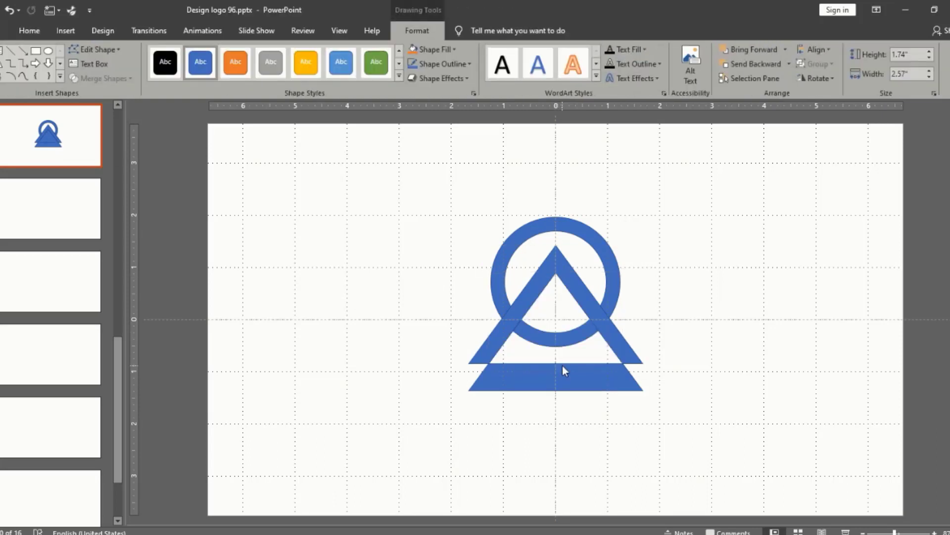
click(563, 371)
key(Delete)
click(545, 333)
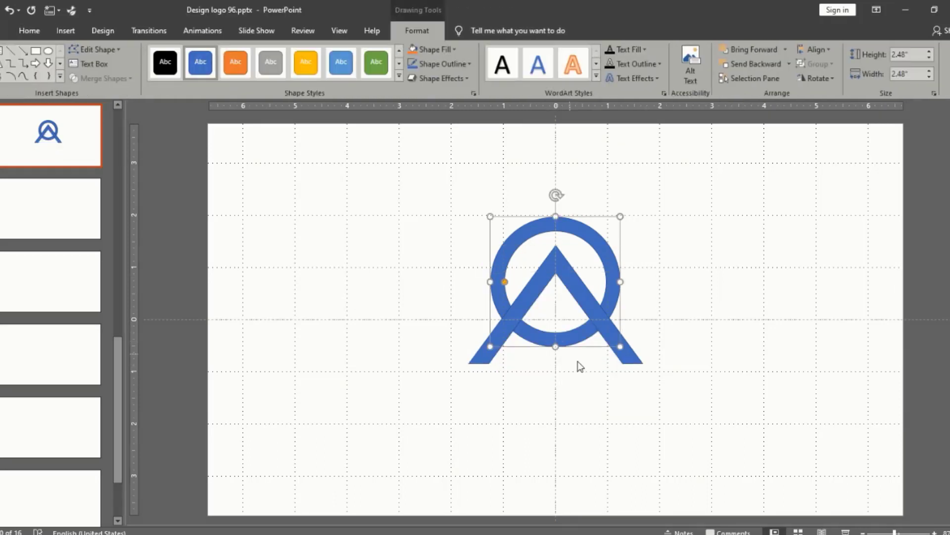
click(580, 366)
click(599, 333)
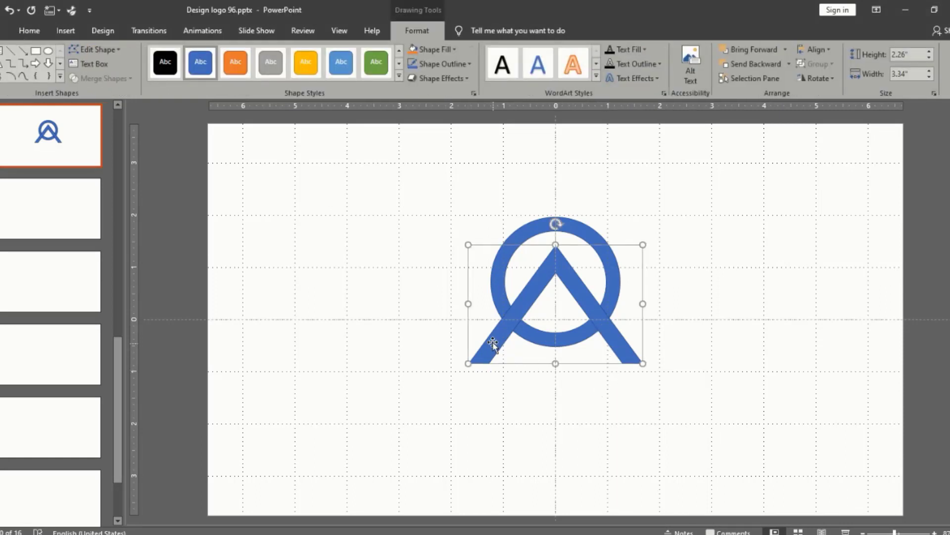
click(717, 328)
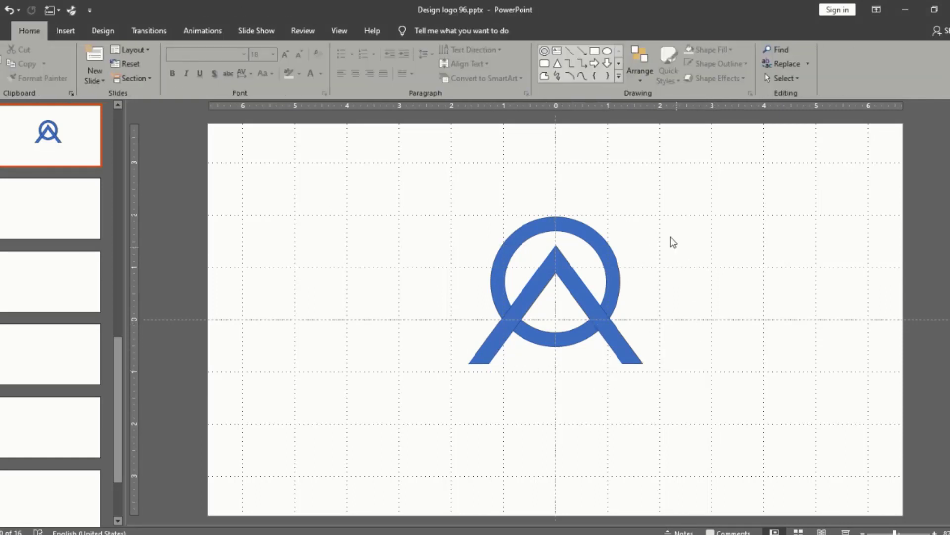
Step: Draw a large rectangle over the logo's lower half and fragment it with the ring and A shape
click(595, 51)
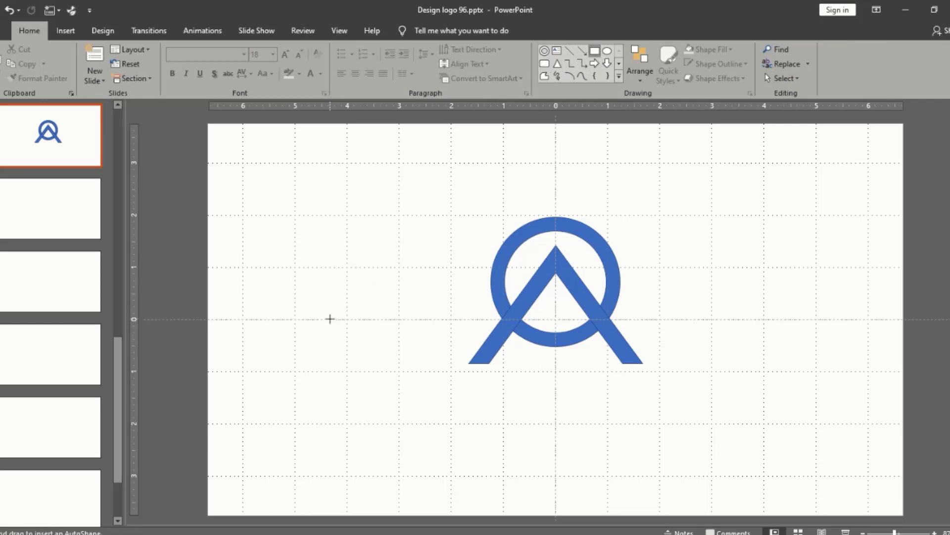
drag(330, 319, 835, 468)
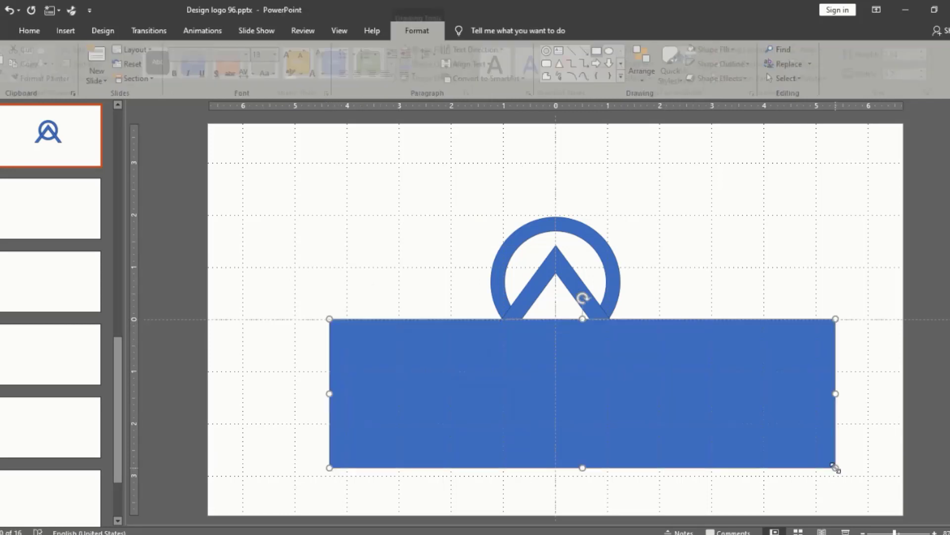
click(610, 280)
shift+click(589, 290)
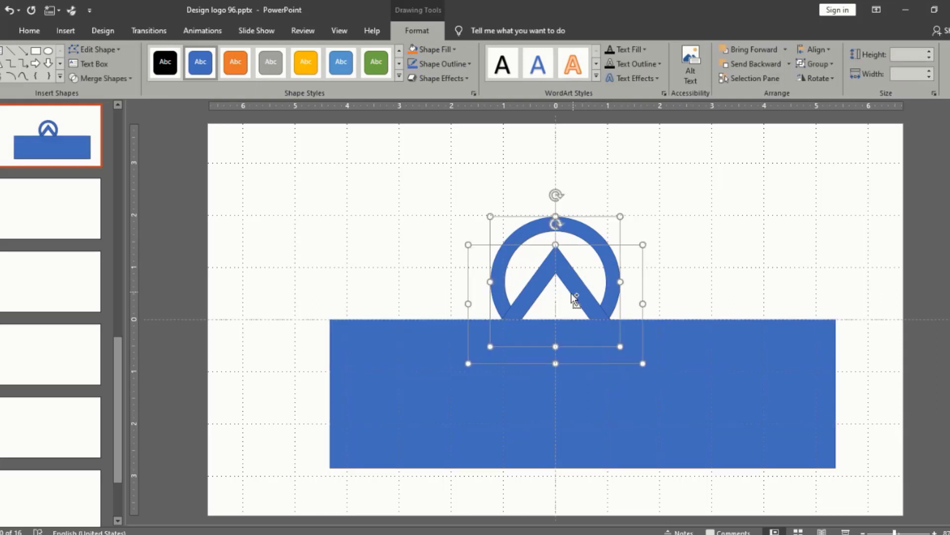
shift+click(427, 322)
click(102, 78)
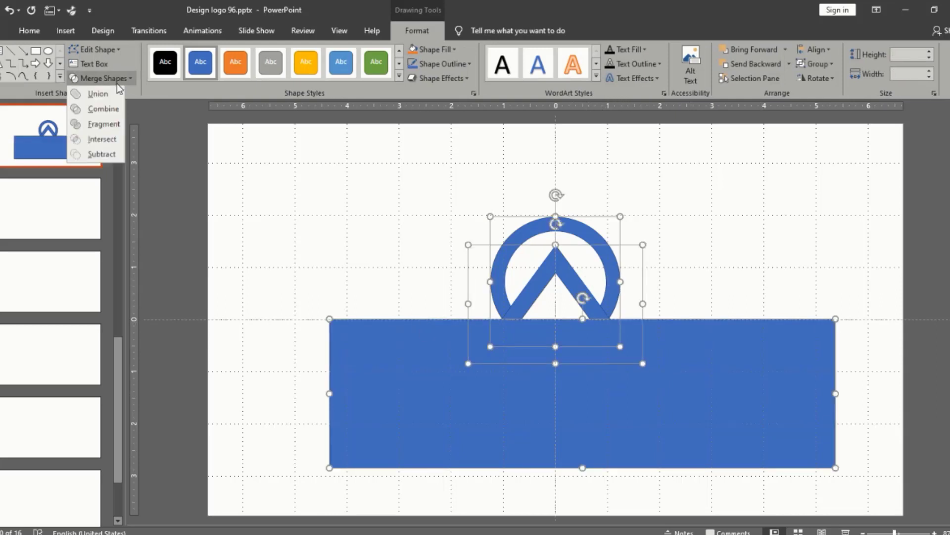
click(105, 125)
Step: Delete the rectangle, the ring piece between the legs, the inner triangle, half-disc and inner circle fragments
click(424, 380)
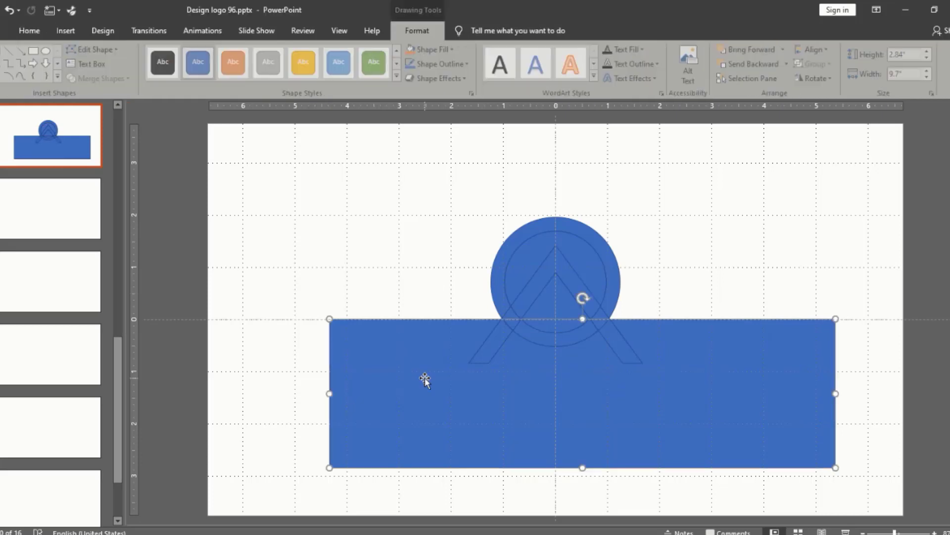
key(Delete)
click(557, 341)
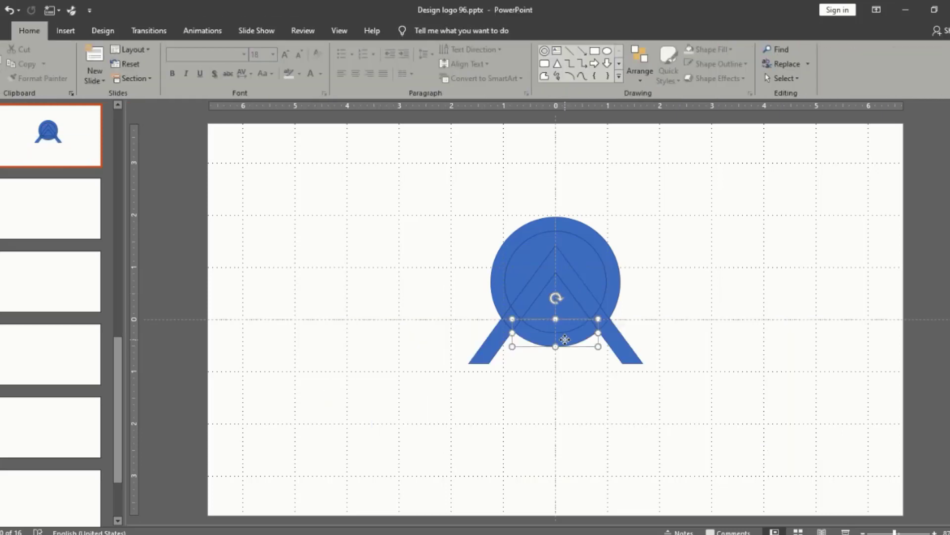
key(Delete)
click(558, 314)
key(Delete)
click(556, 328)
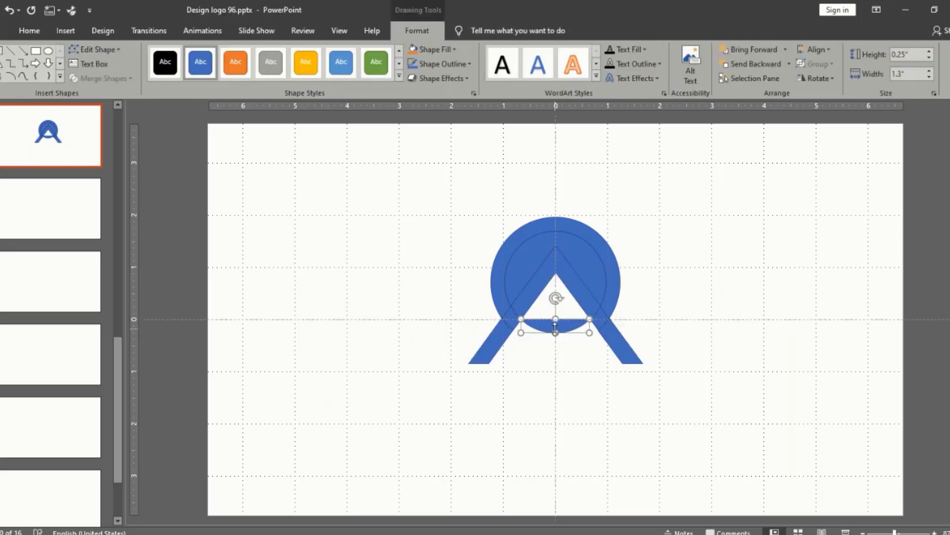
key(Delete)
click(522, 280)
key(Delete)
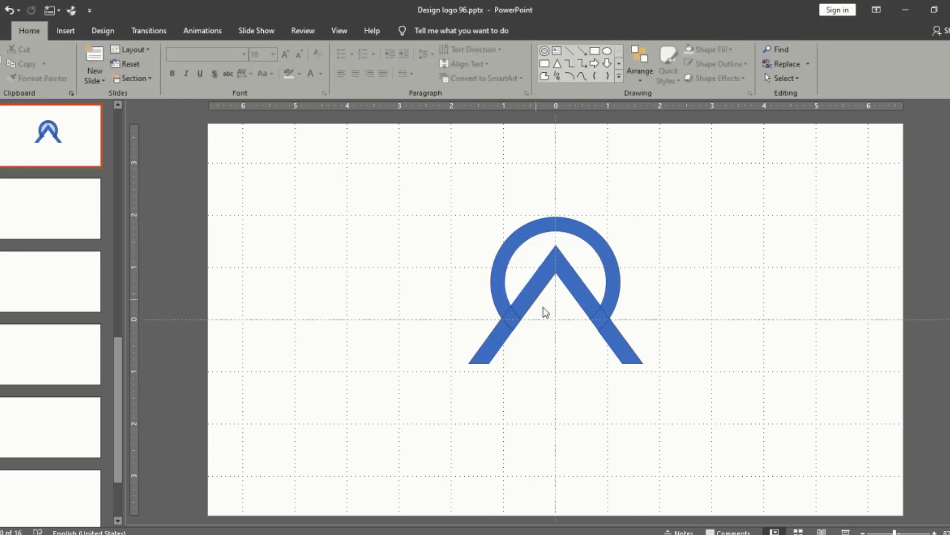
Step: Select the right leg piece to prepare it for rotation
click(615, 342)
scroll(634, 342, up, 1)
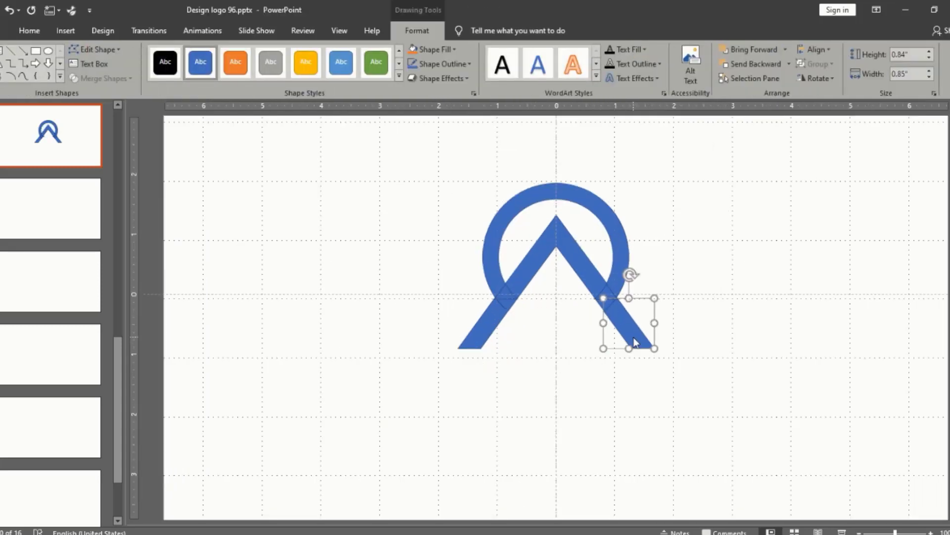
click(817, 79)
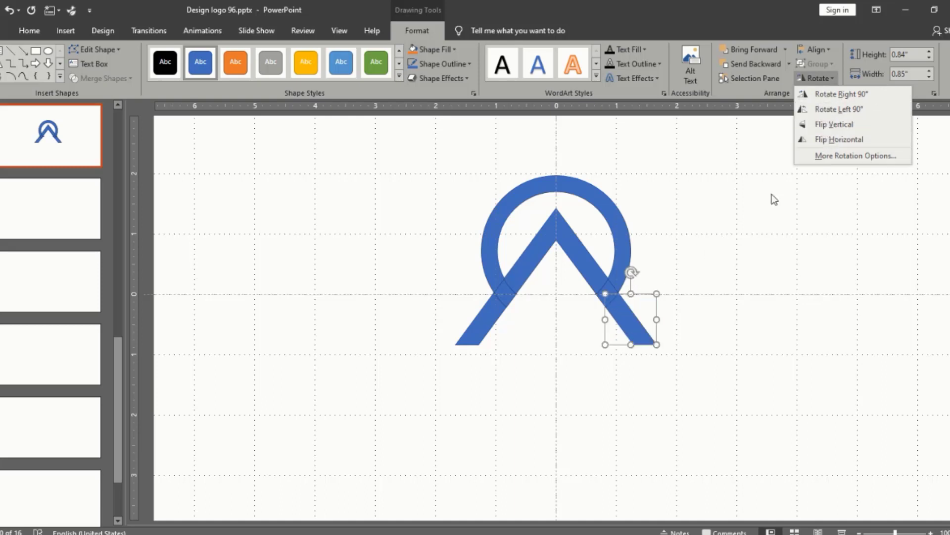
Step: Rotate the right leg piece level, move both leg pieces aside, and nudge the chevron
click(734, 255)
drag(629, 271, 588, 287)
mouse_move(626, 323)
mouse_down()
mouse_move(658, 284)
mouse_move(631, 294)
mouse_move(710, 281)
mouse_up()
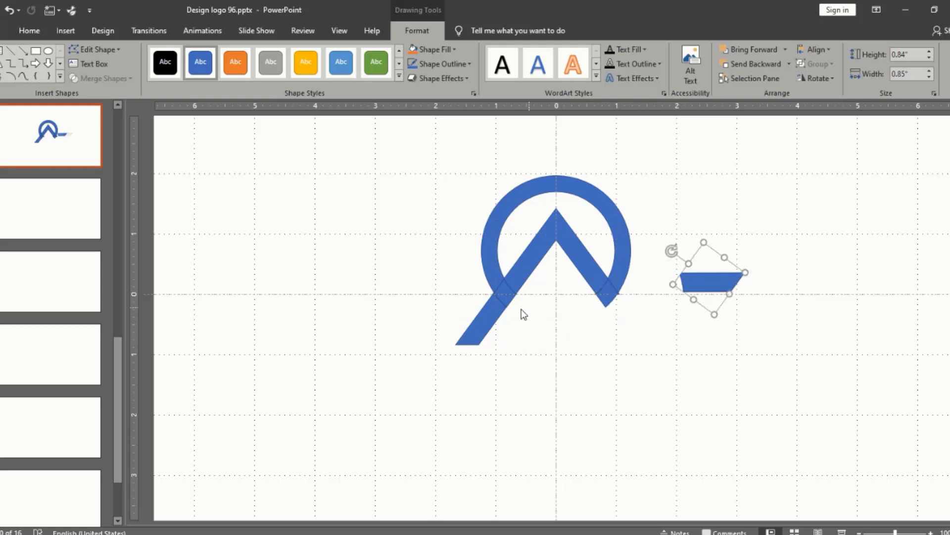
drag(487, 317, 384, 319)
click(517, 275)
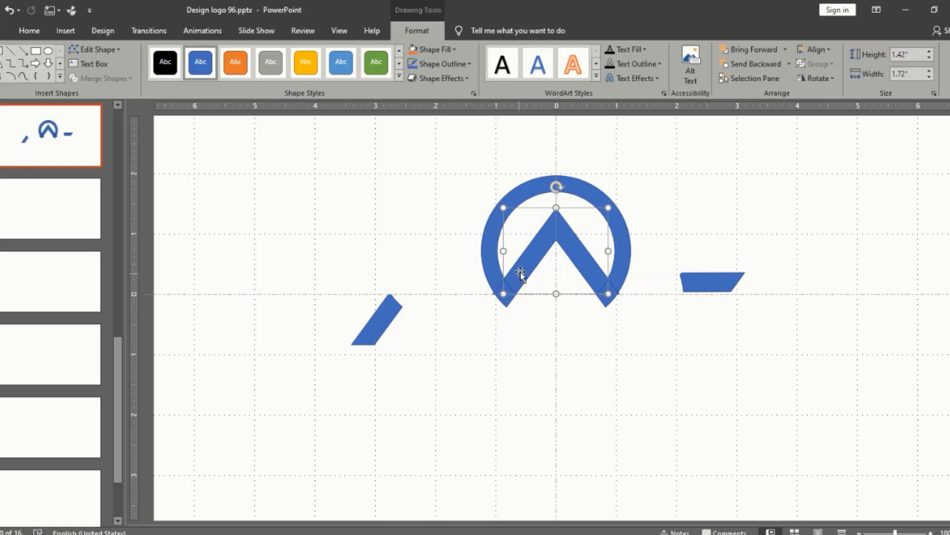
drag(521, 272, 529, 286)
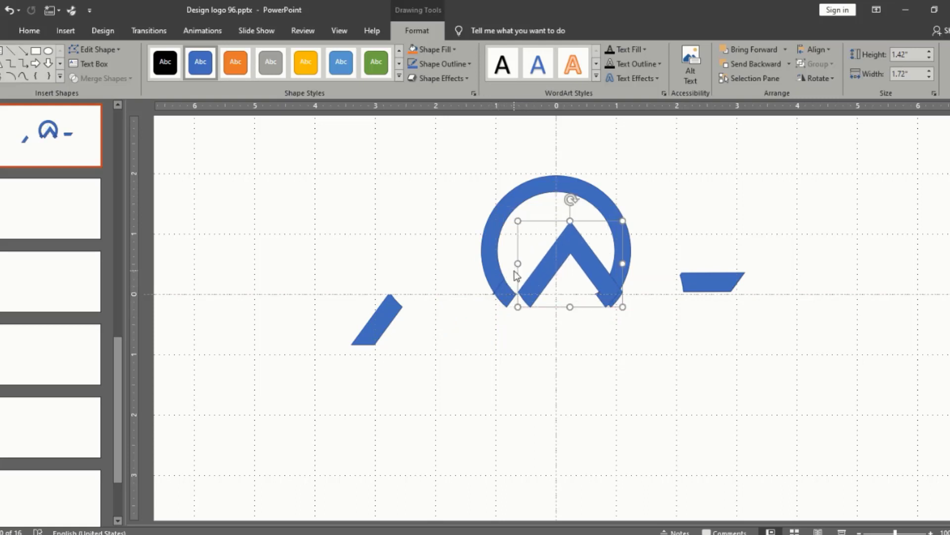
Step: Move the small tip pieces away below the logo
click(504, 297)
ctrl+scroll(629, 296, up, 5)
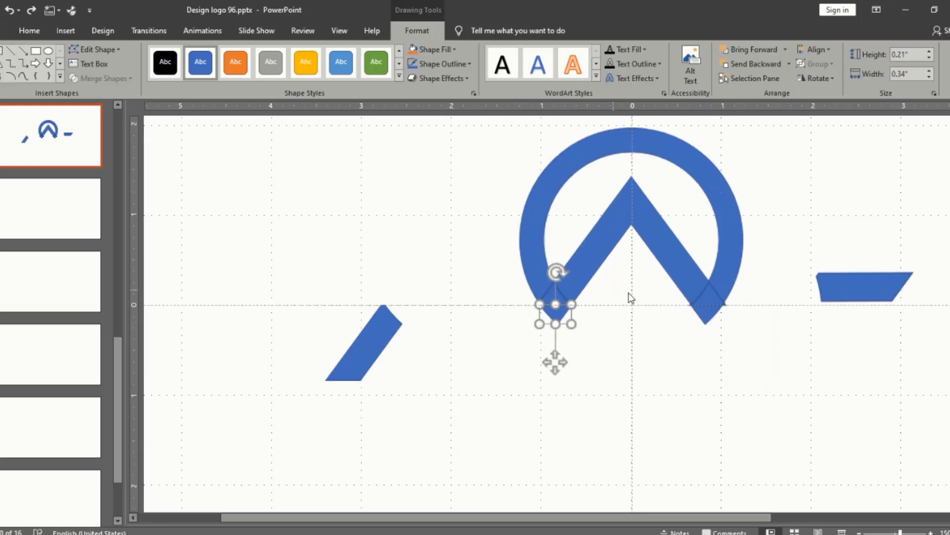
click(716, 316)
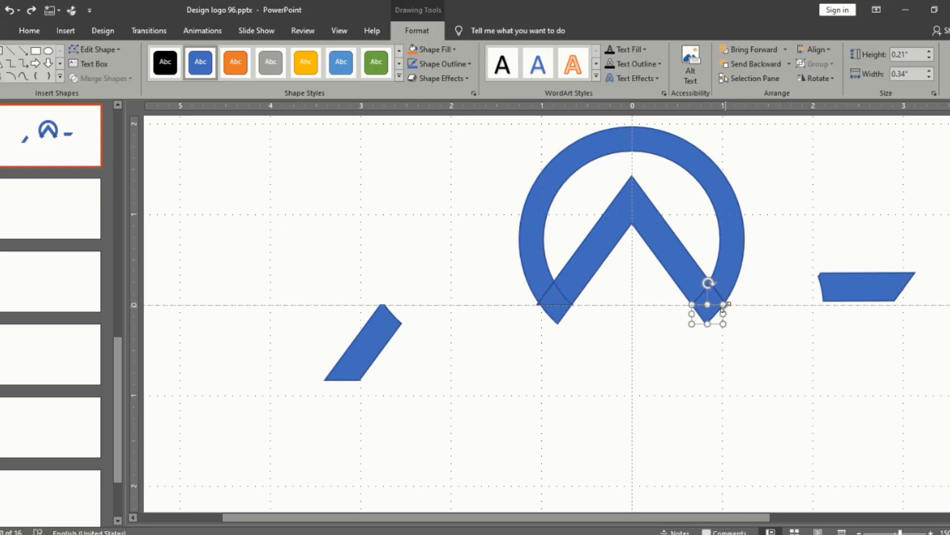
drag(718, 315, 705, 343)
drag(726, 305, 734, 328)
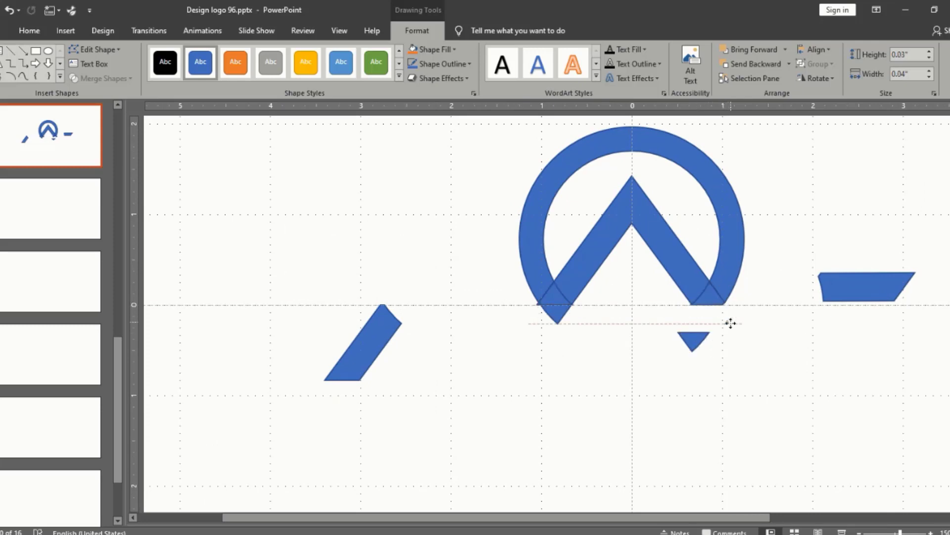
click(787, 330)
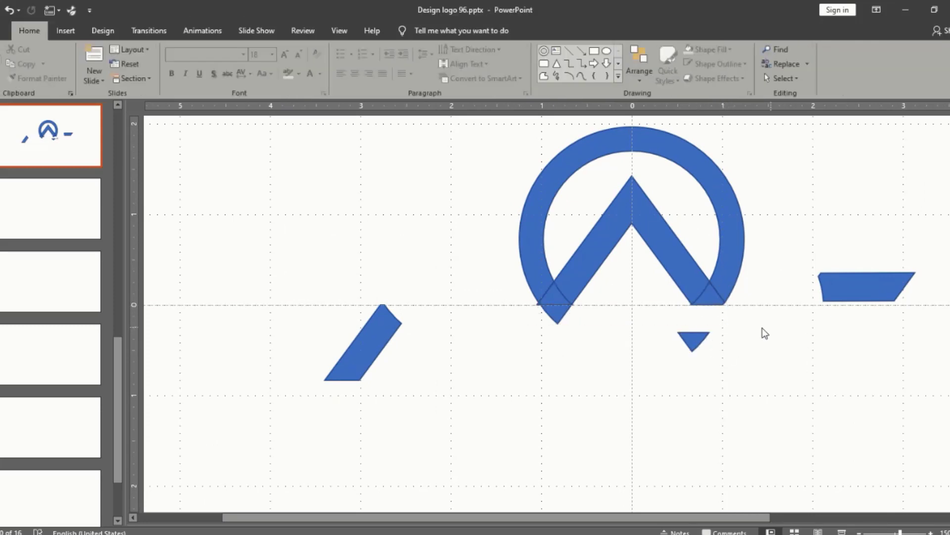
Step: Tuck small triangles under the arc's left and right ends, then select the arc with them
click(538, 306)
mouse_move(538, 305)
mouse_down()
mouse_move(556, 333)
mouse_move(559, 312)
mouse_up()
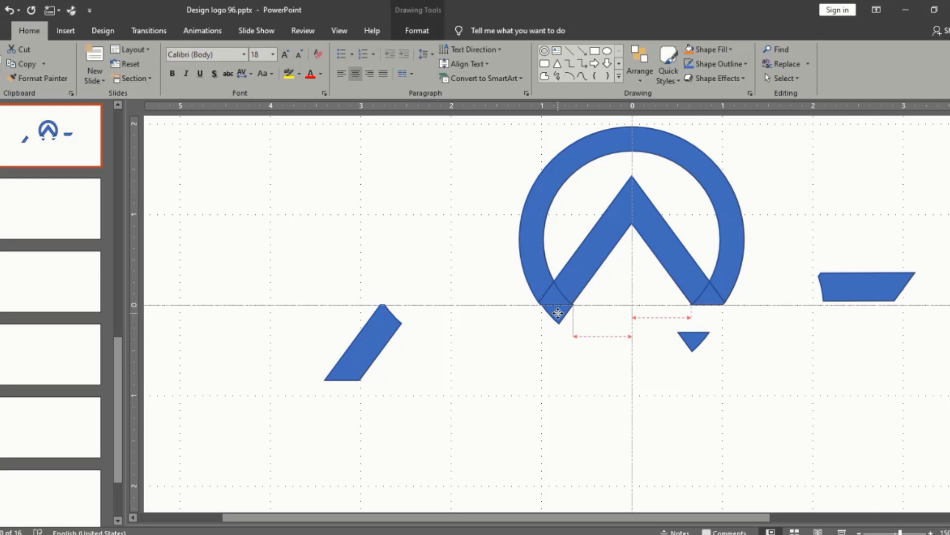
drag(558, 313, 557, 313)
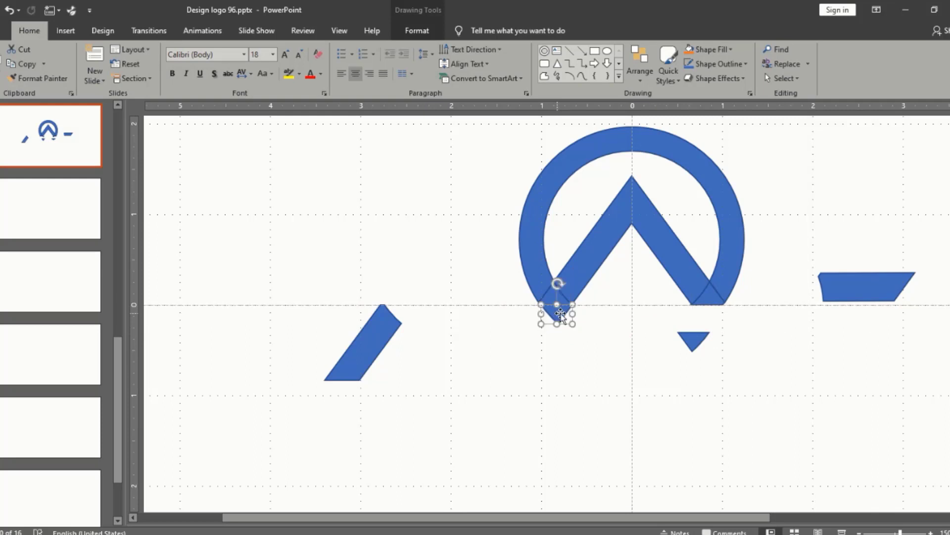
drag(691, 340, 704, 311)
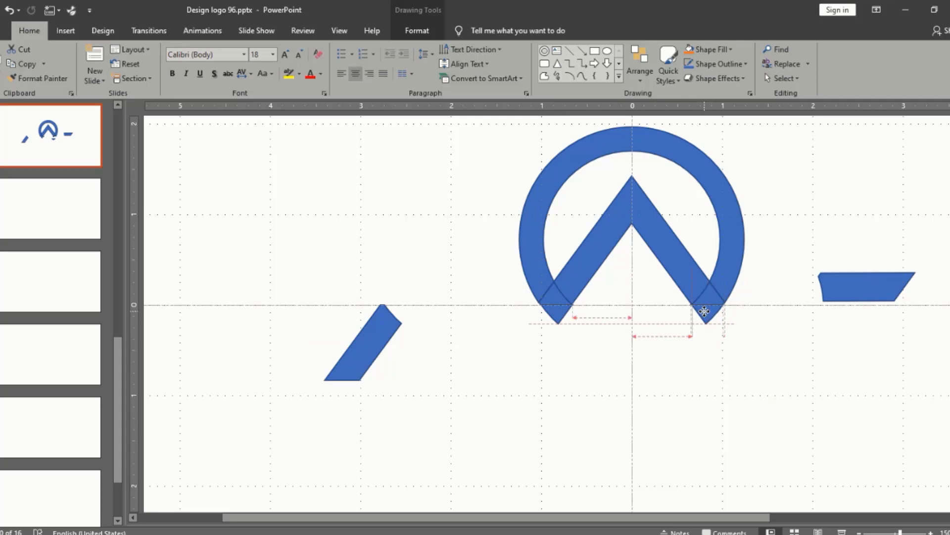
click(745, 333)
ctrl+scroll(727, 327, down, 5)
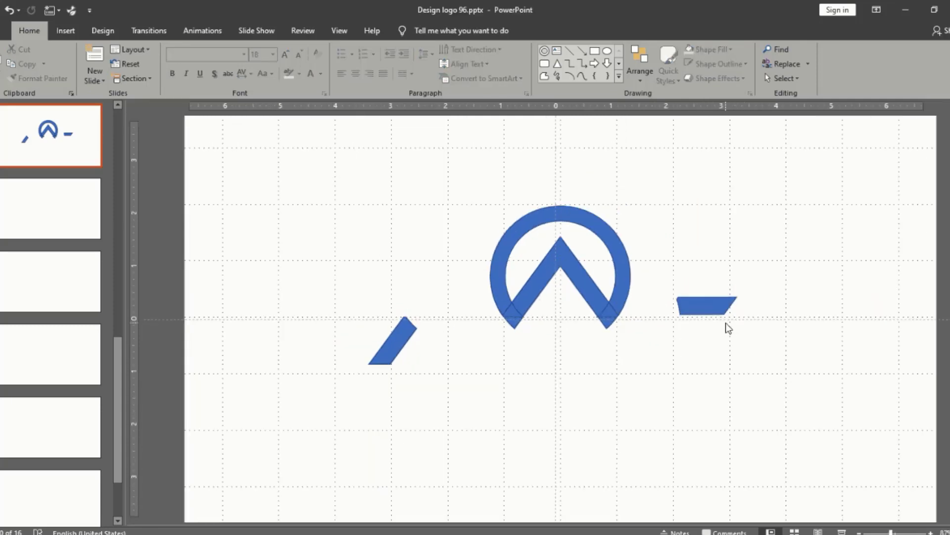
ctrl+scroll(727, 328, down, 1)
drag(456, 180, 639, 367)
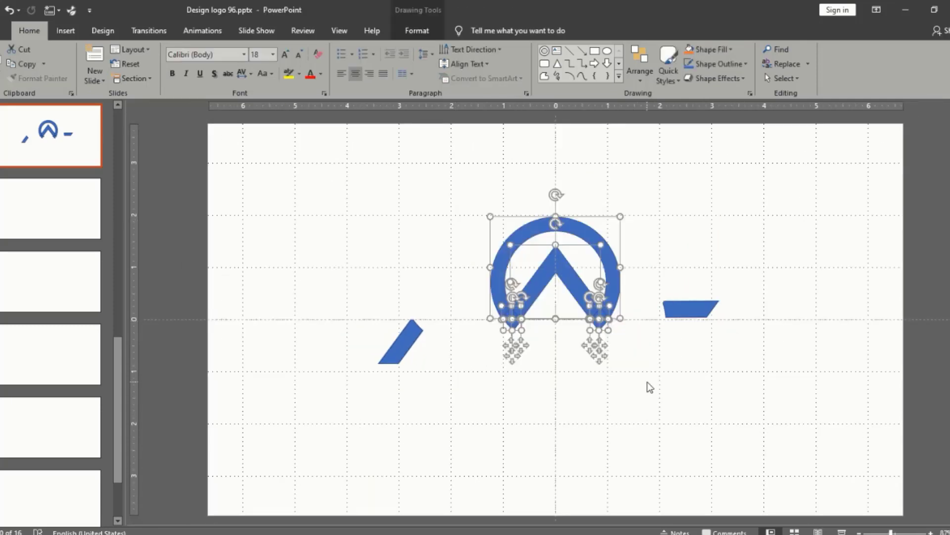
Step: Group the arc, chevron and triangle feet, then give them a dark blue fill and outline
key(ctrl+g)
drag(604, 303, 602, 274)
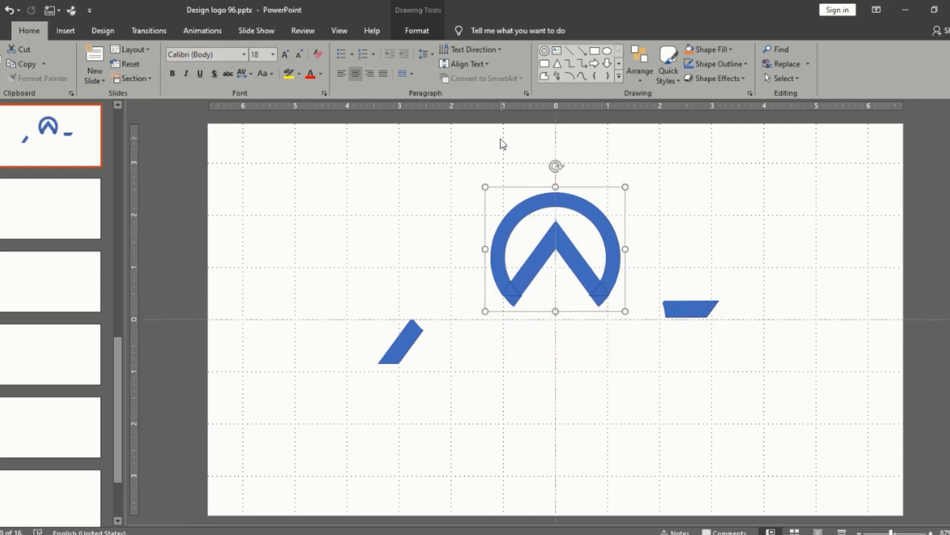
click(414, 31)
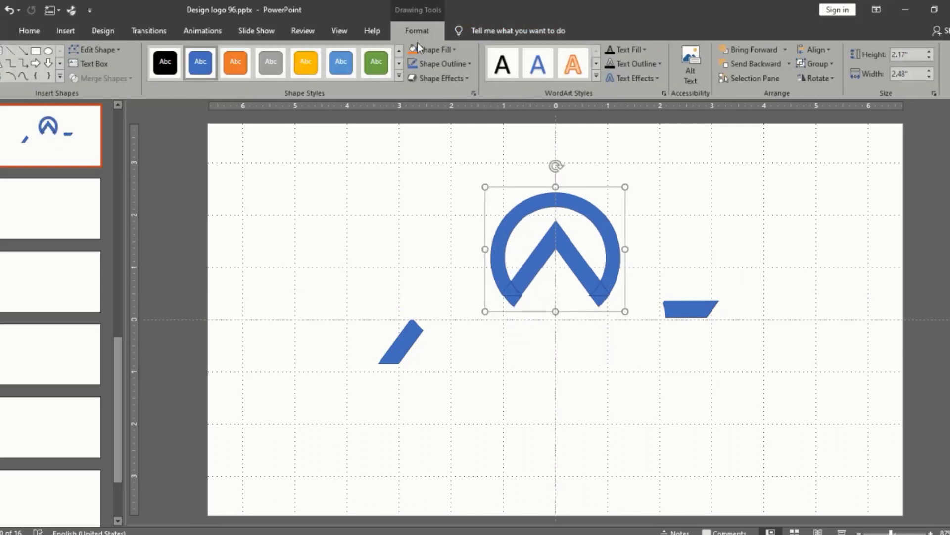
click(454, 48)
click(437, 185)
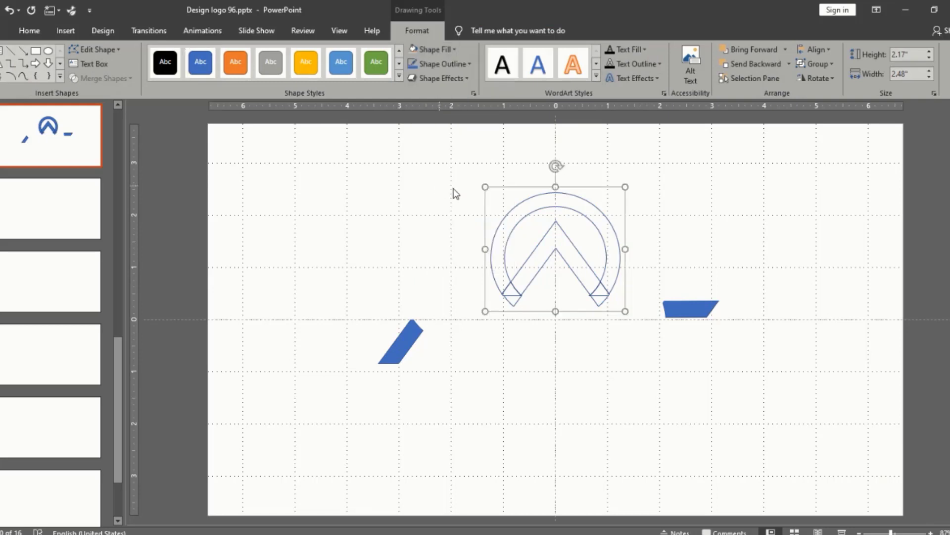
key(ctrl+z)
key(ctrl+z)
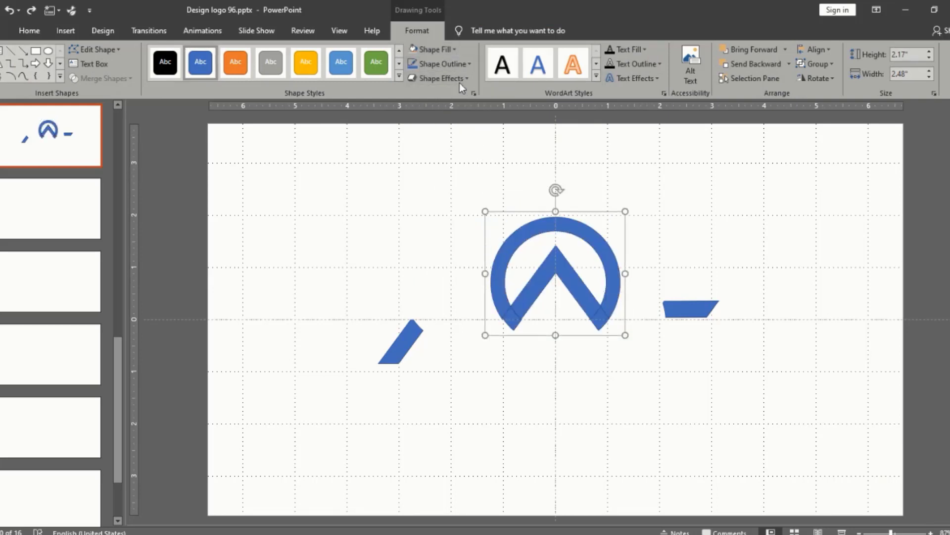
click(455, 49)
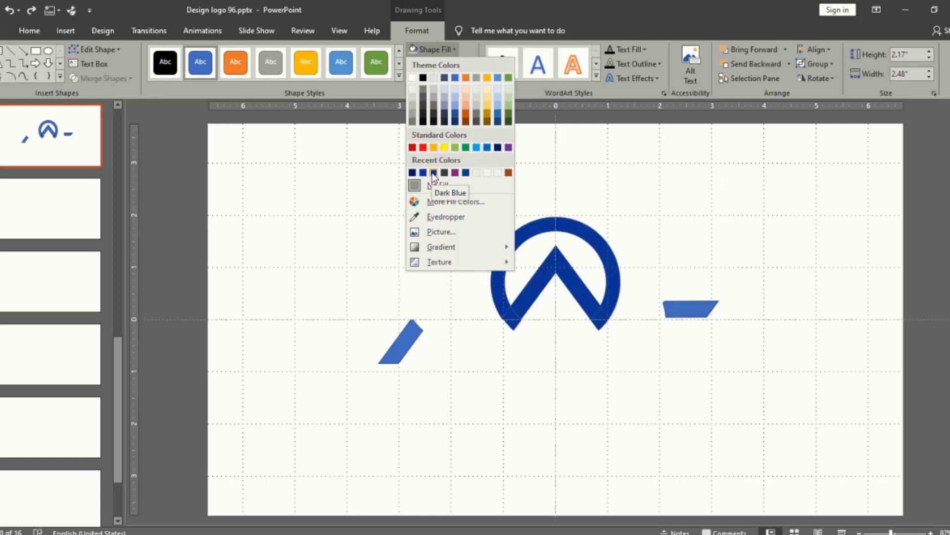
click(498, 148)
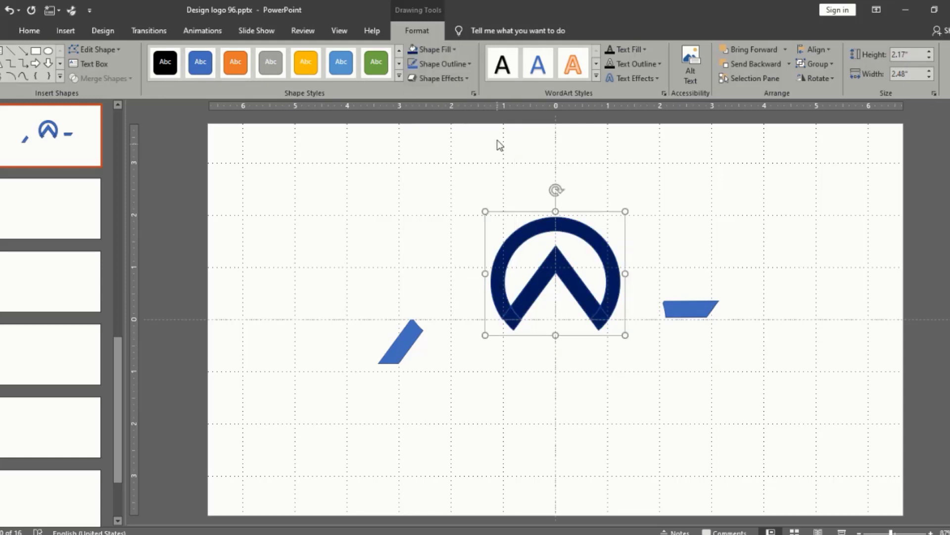
click(468, 61)
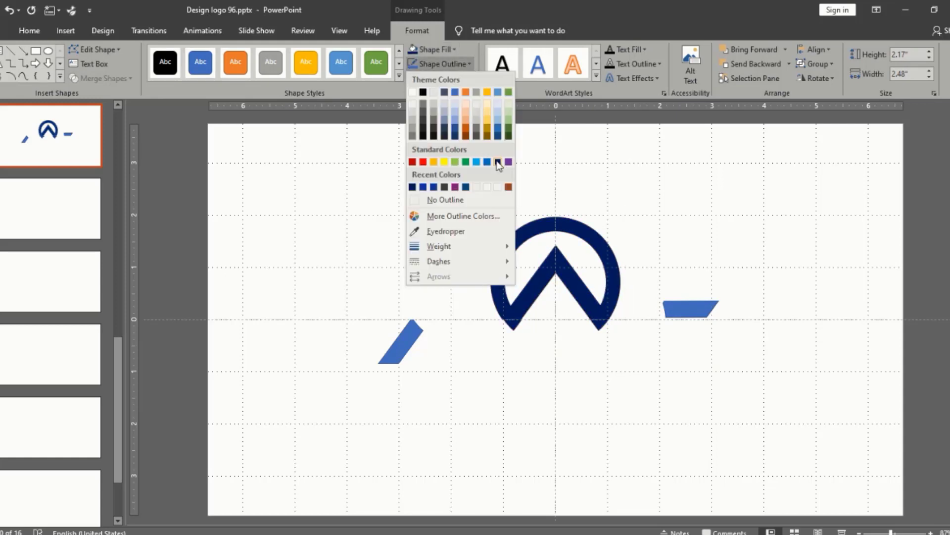
click(498, 161)
click(593, 369)
Step: Nudge the navy logo into alignment and move it slightly up and left
scroll(558, 328, up, 4)
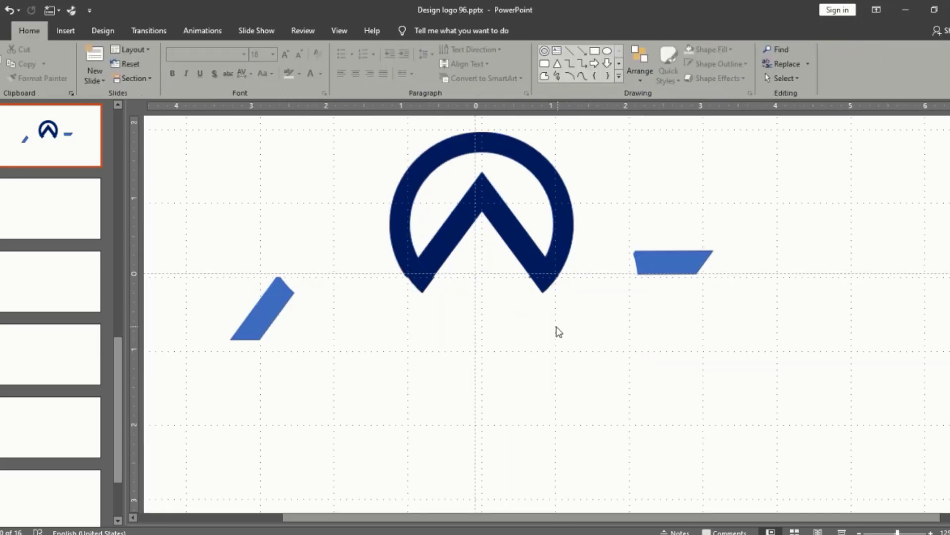
scroll(441, 295, up, 5)
scroll(400, 275, down, 3)
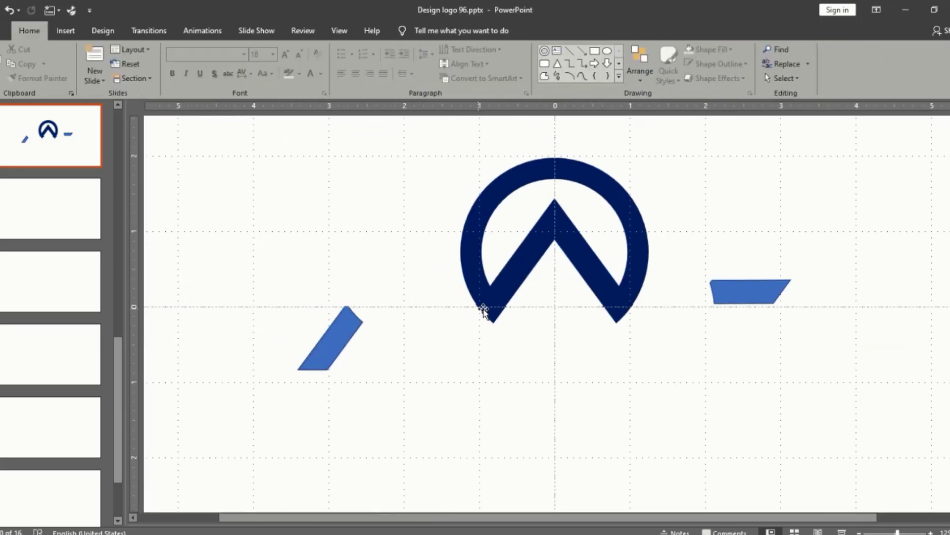
click(487, 312)
key(Escape)
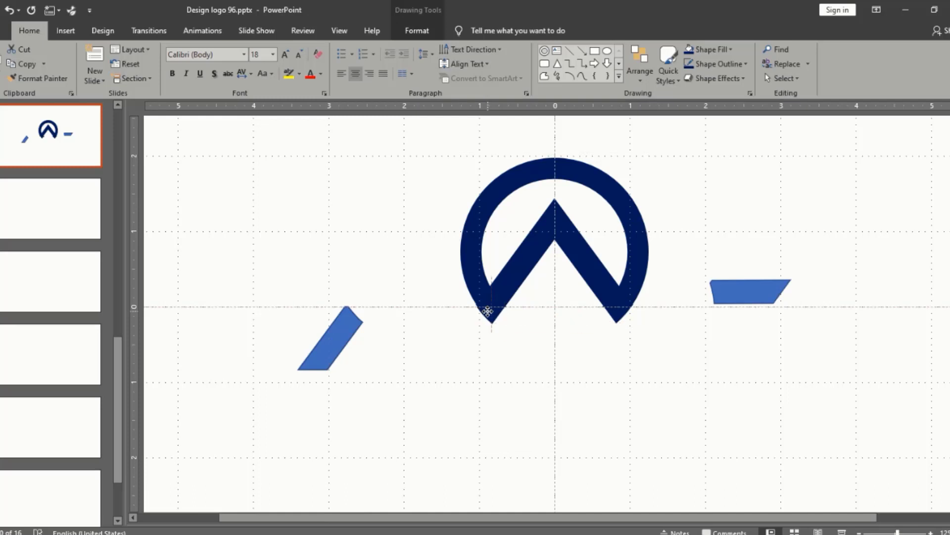
drag(488, 311, 488, 312)
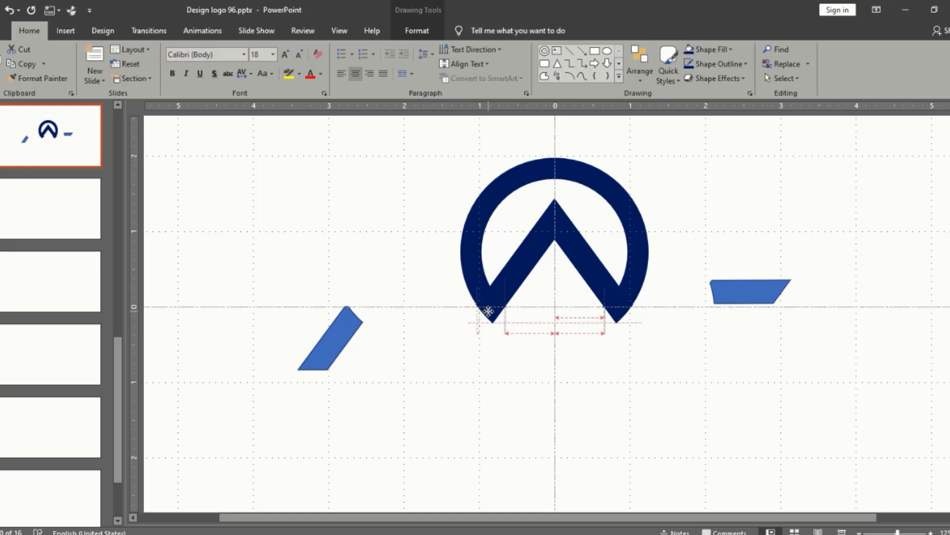
click(513, 352)
scroll(534, 350, down, 1)
drag(532, 277, 519, 251)
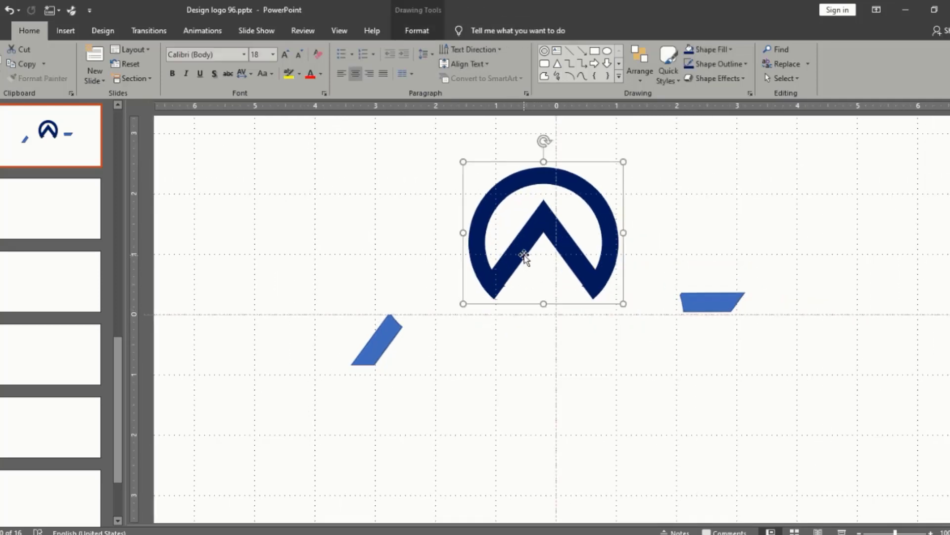
click(582, 287)
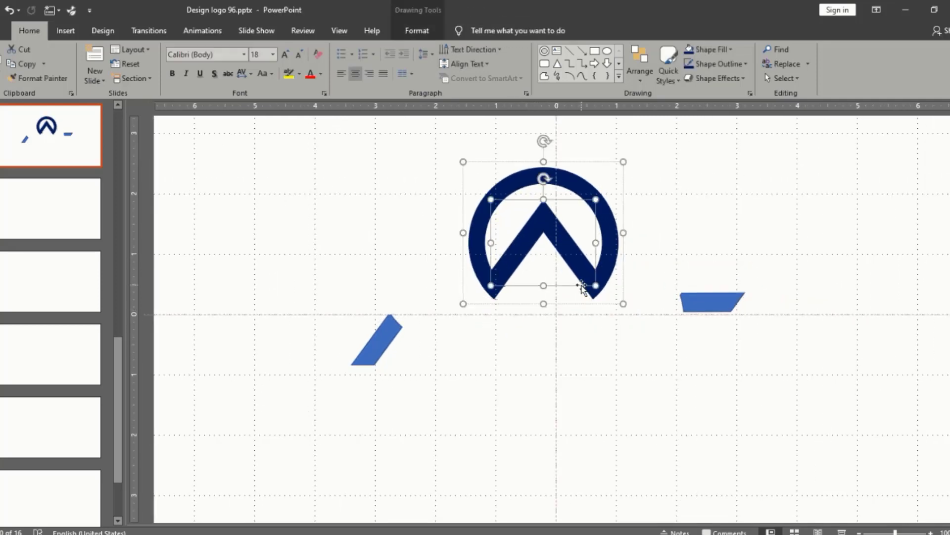
click(590, 348)
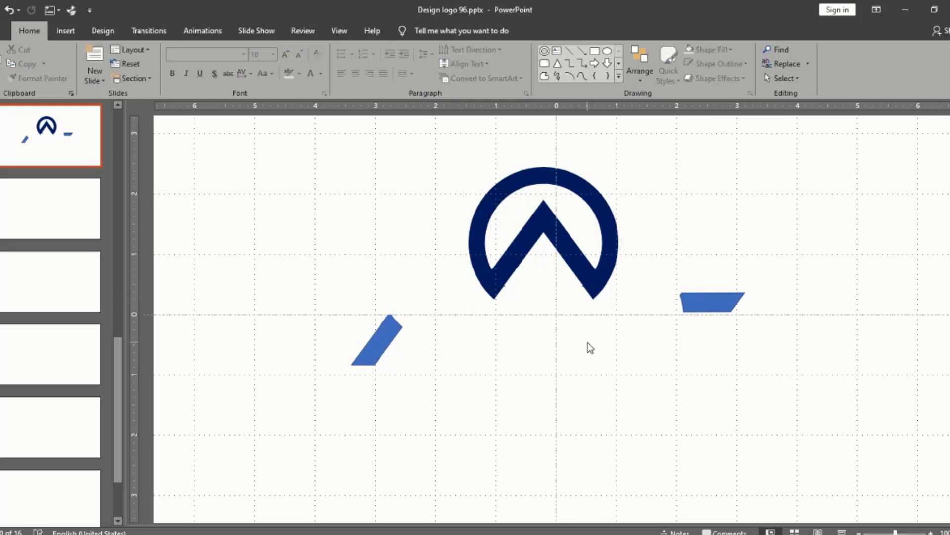
Step: Shrink the small lower-left corner piece and set the right parallelogram against the logo's right leg
ctrl+scroll(592, 302, up, 5)
ctrl+scroll(460, 225, up, 5)
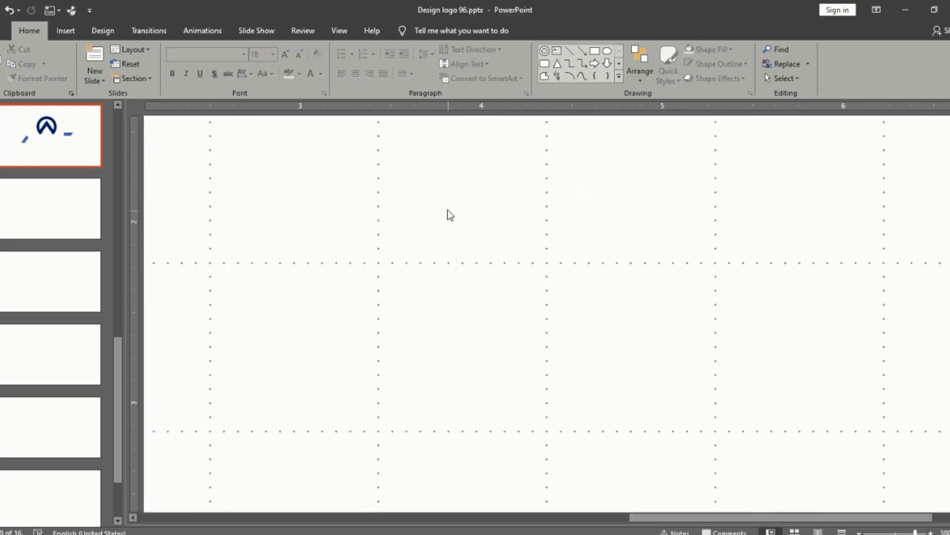
scroll(449, 213, up, 5)
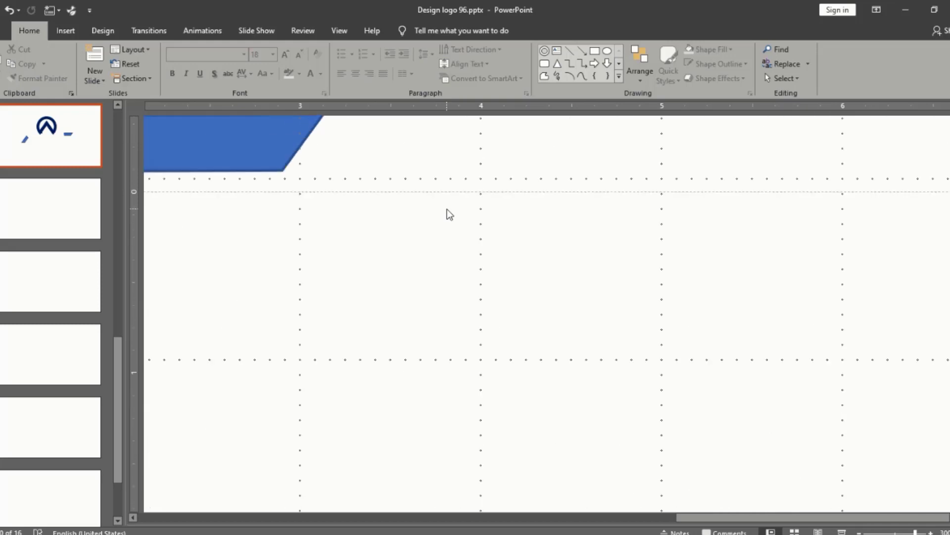
scroll(449, 214, up, 2)
scroll(449, 214, up, 1)
drag(700, 517, 573, 518)
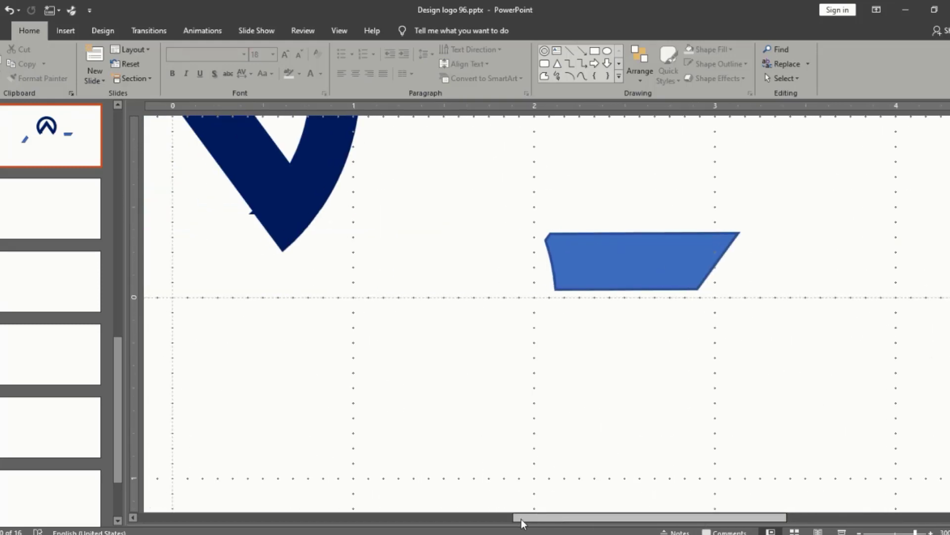
drag(573, 519, 491, 519)
click(419, 213)
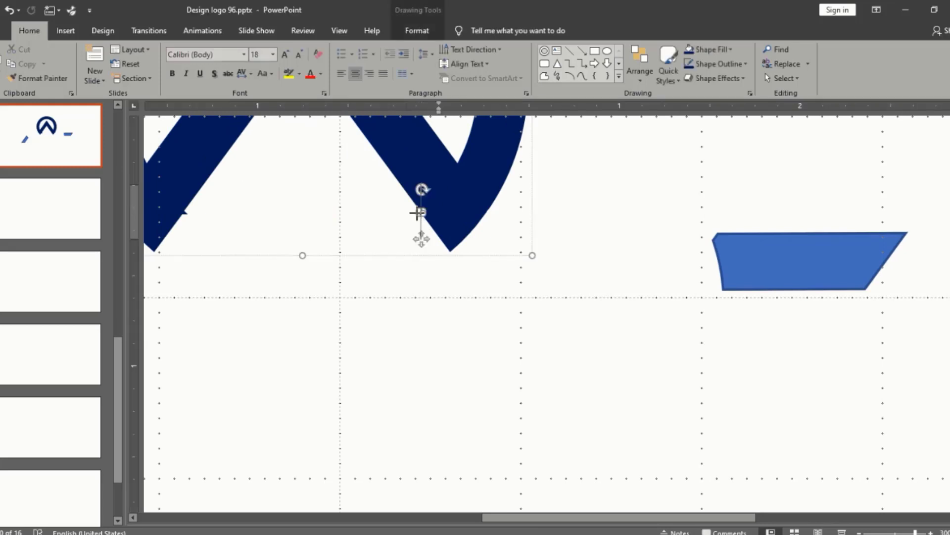
click(437, 281)
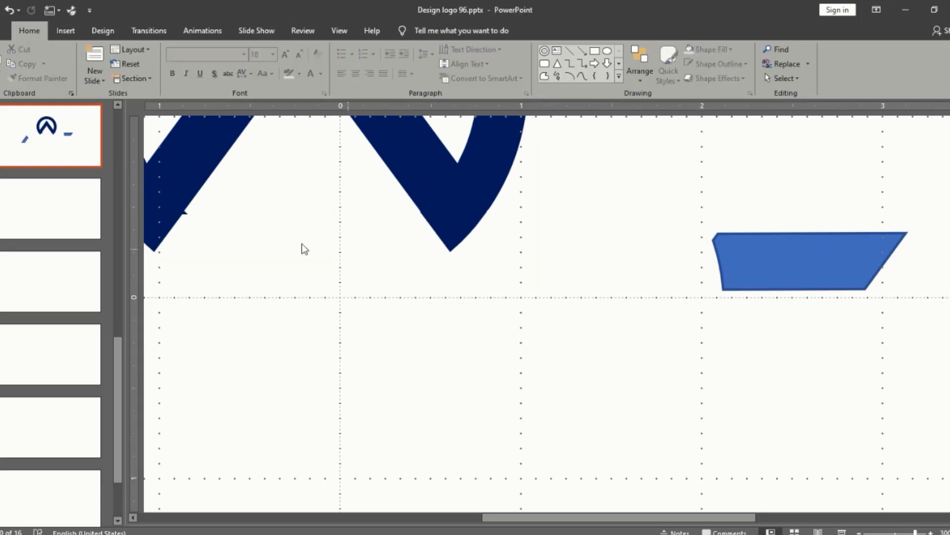
click(181, 216)
click(181, 216)
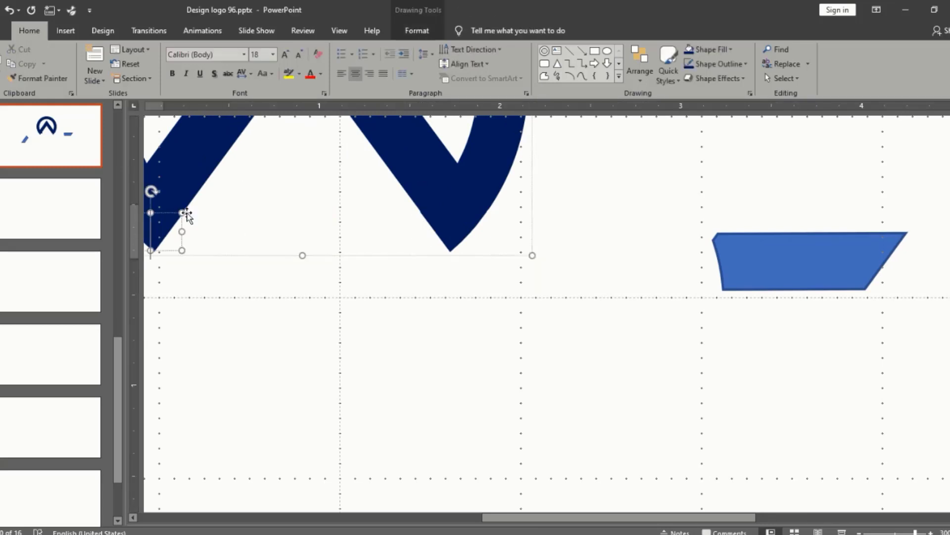
drag(187, 216, 184, 213)
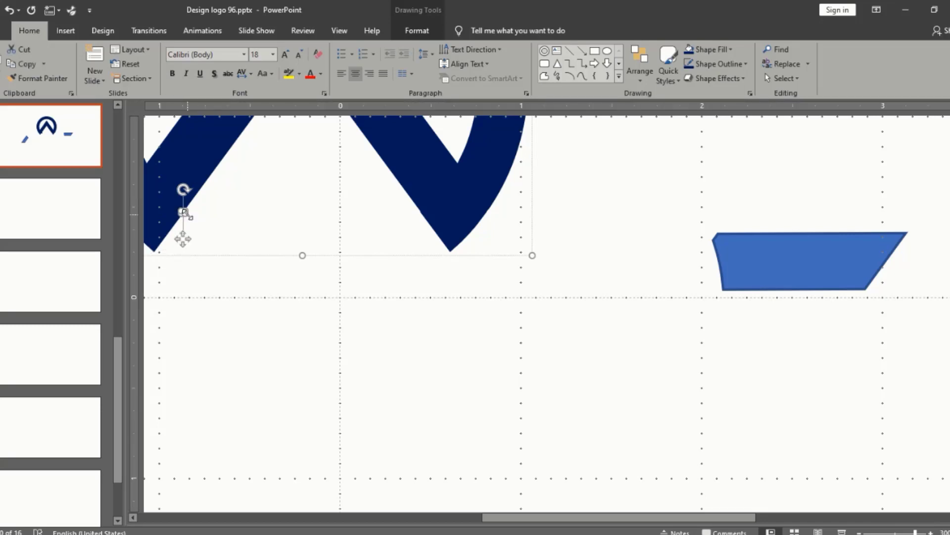
click(206, 225)
scroll(490, 295, down, 5)
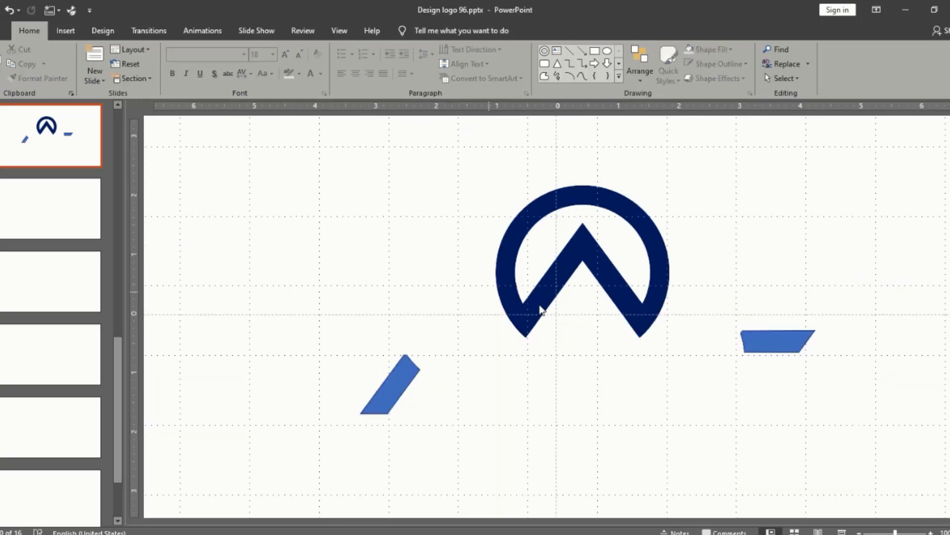
drag(691, 305, 607, 289)
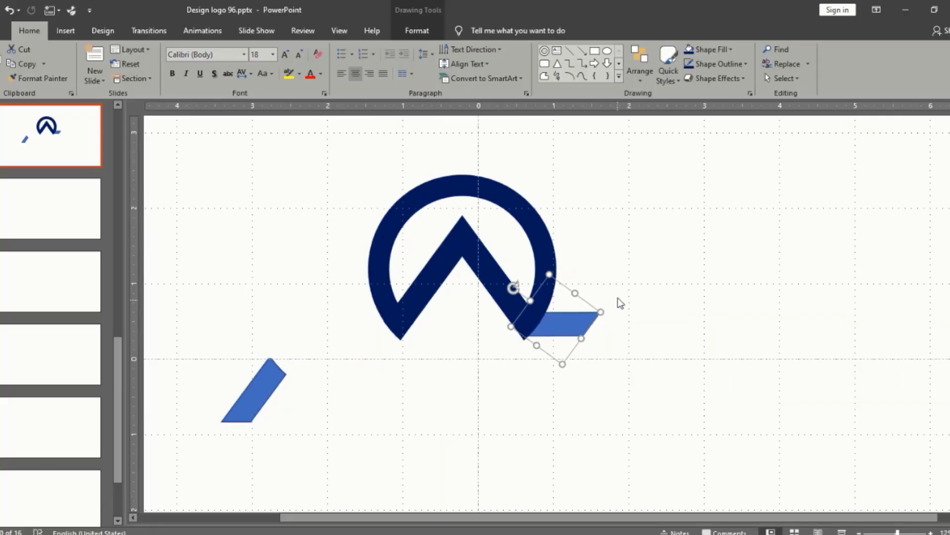
Step: Delete the left parallelogram, lower the remaining one slightly and fill it with the logo's navy
click(269, 392)
key(Delete)
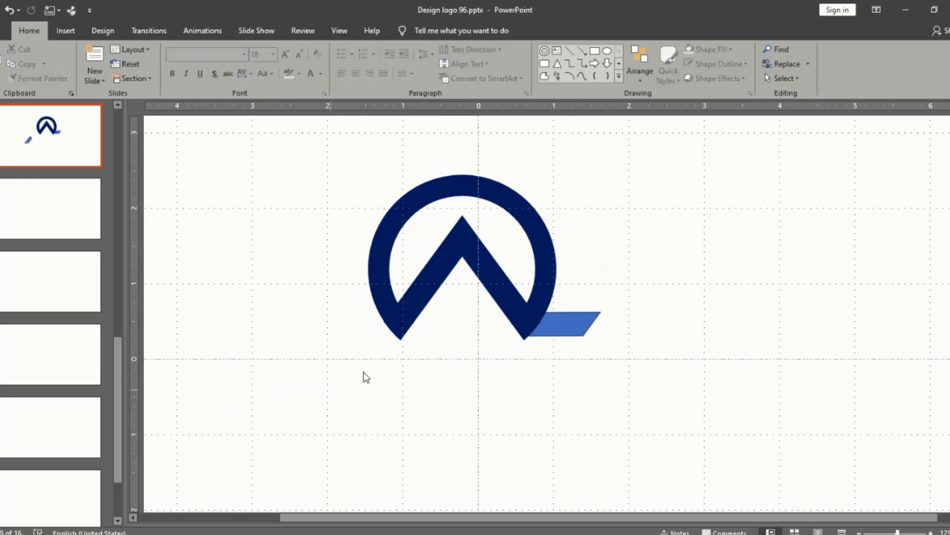
ctrl+scroll(549, 339, up, 5)
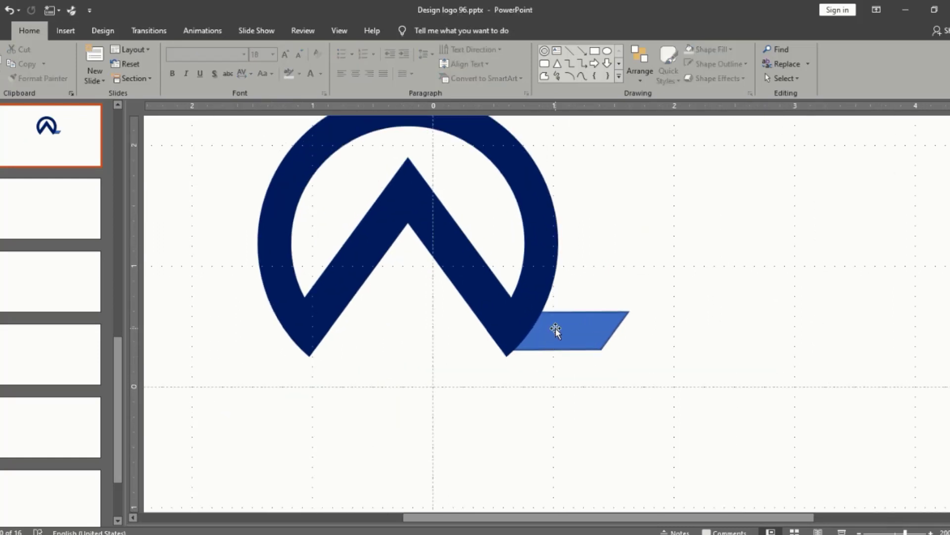
click(555, 332)
drag(555, 332, 555, 335)
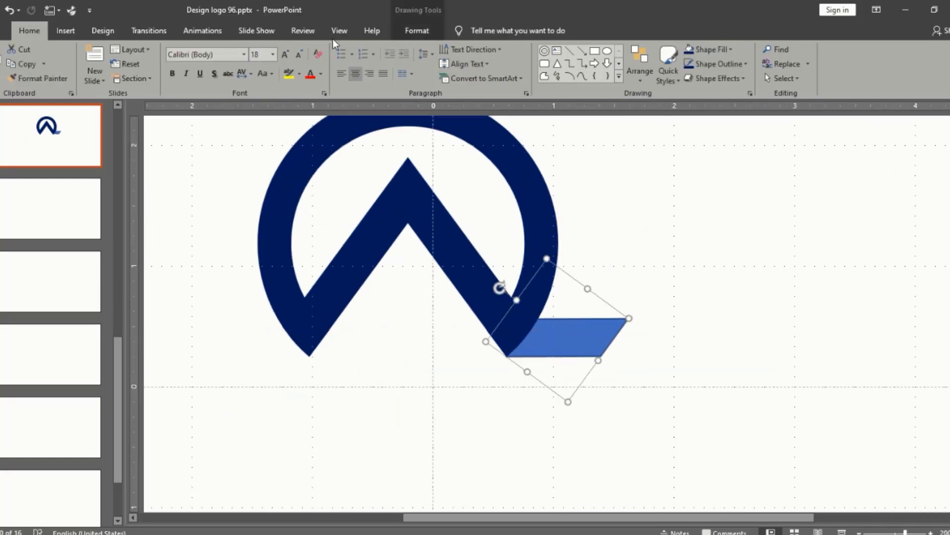
click(416, 31)
click(414, 50)
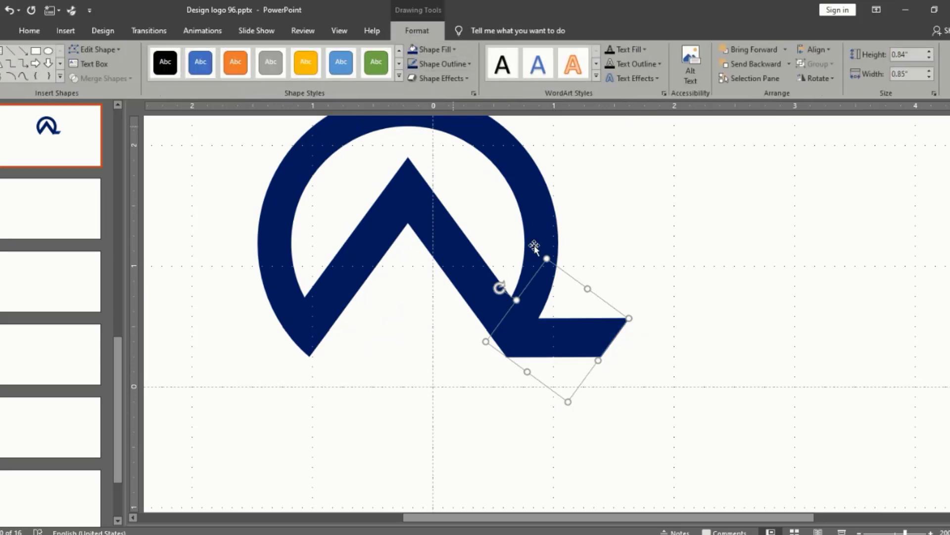
click(632, 361)
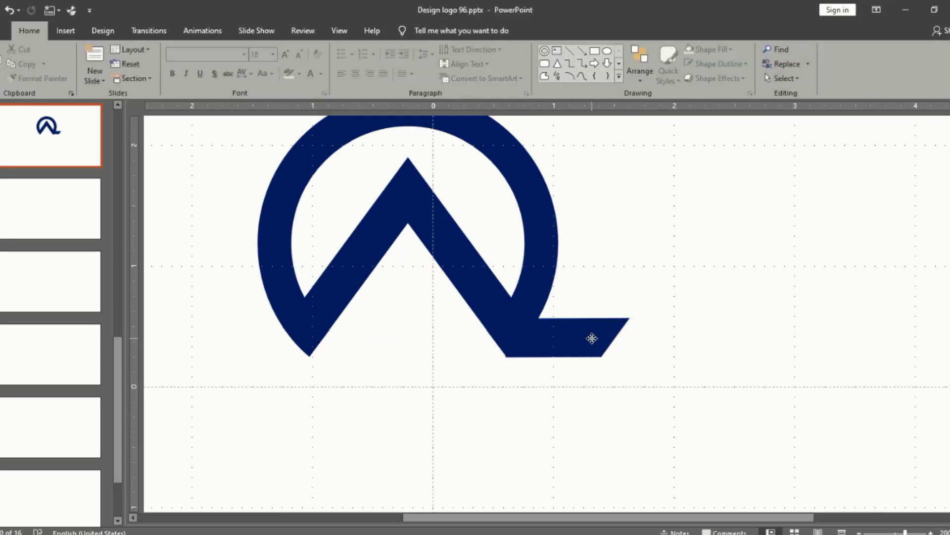
Step: Duplicate the navy foot, flip it horizontally under the left side, and group both feet
click(592, 338)
key(ctrl+d)
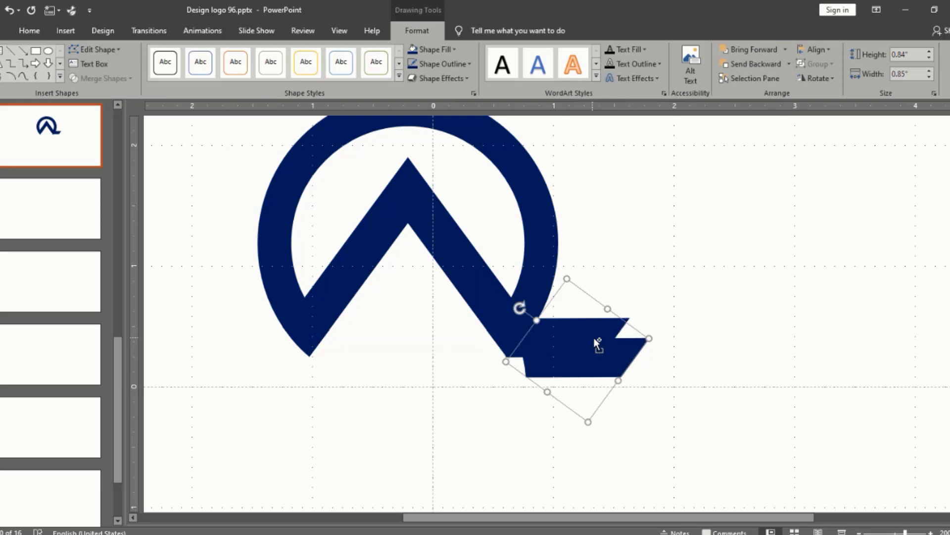
click(815, 78)
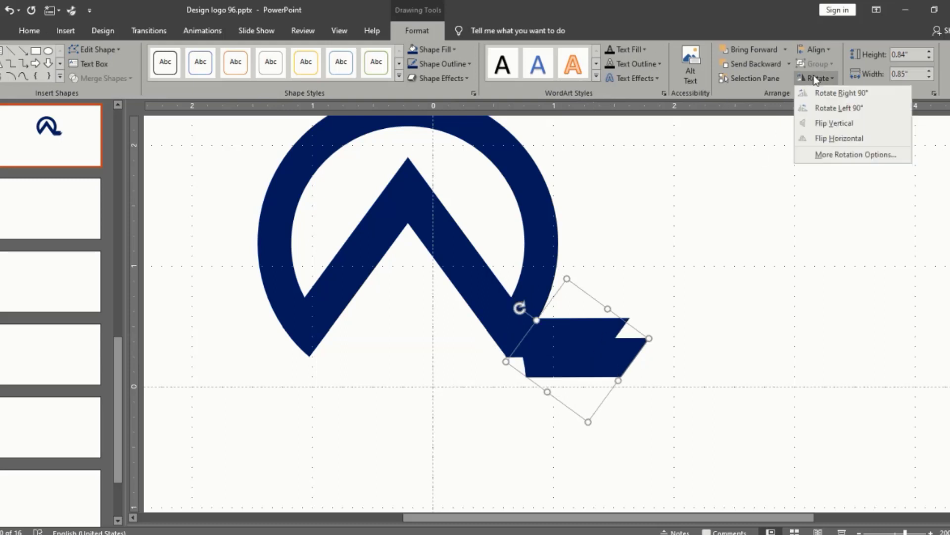
click(828, 140)
drag(643, 334, 287, 331)
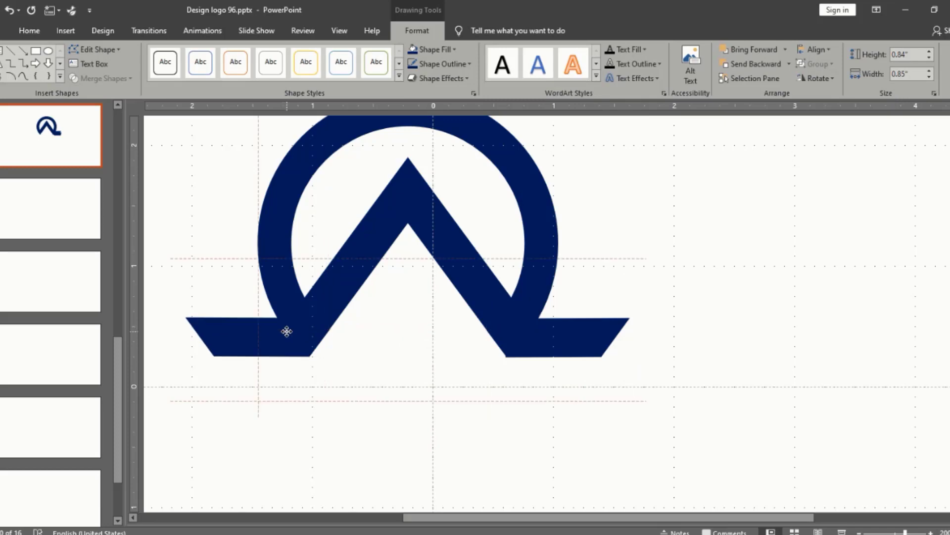
shift+click(569, 346)
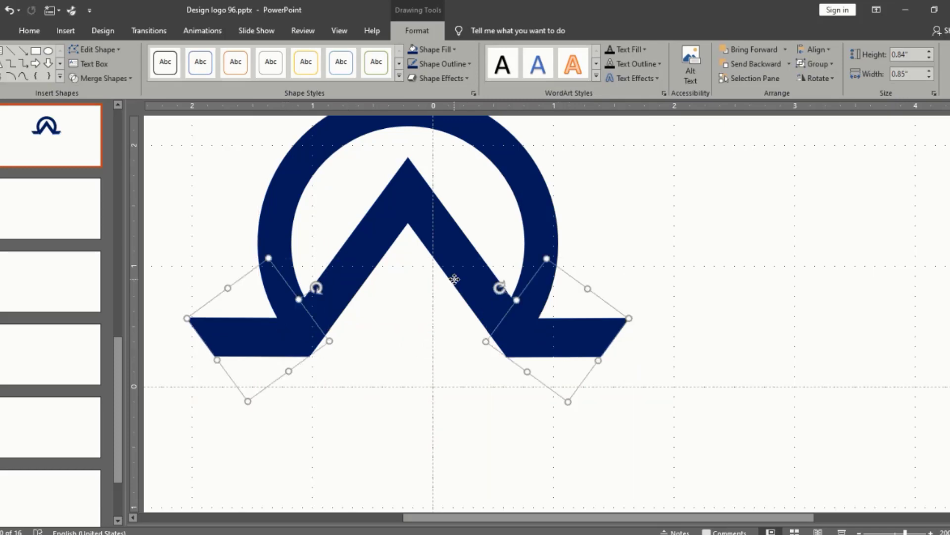
key(ctrl+g)
Step: Group the entire logo into one piece and centre it on the slide
key(ctrl+a)
key(ctrl+g)
scroll(599, 317, down, 5)
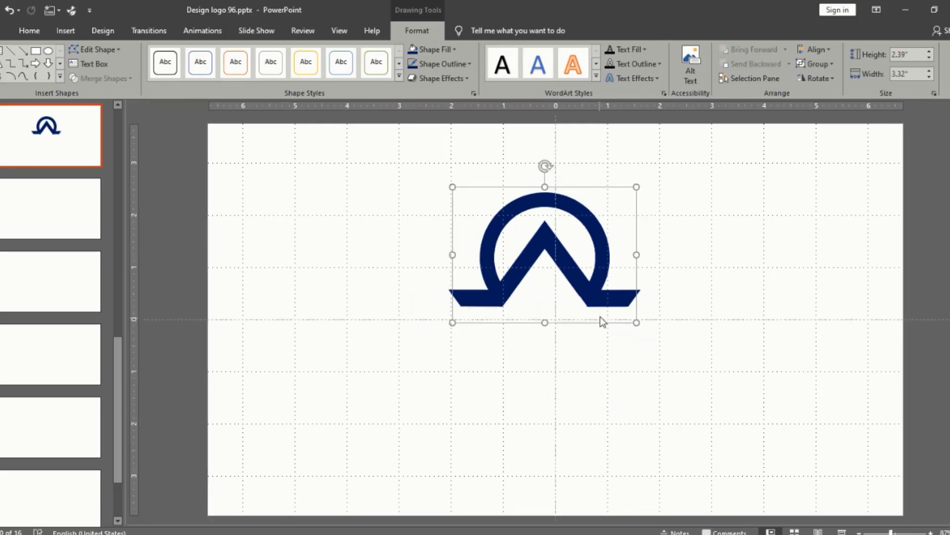
drag(609, 282, 621, 347)
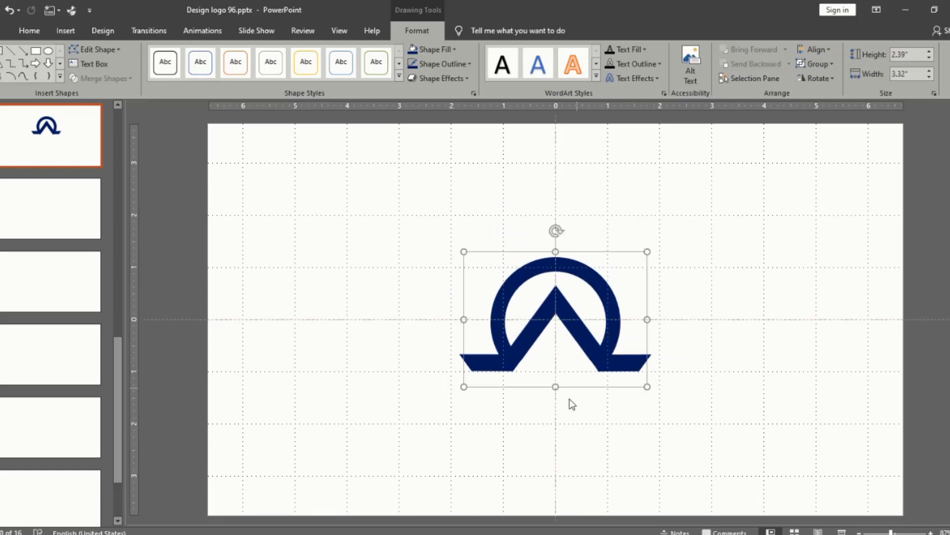
click(561, 428)
click(566, 60)
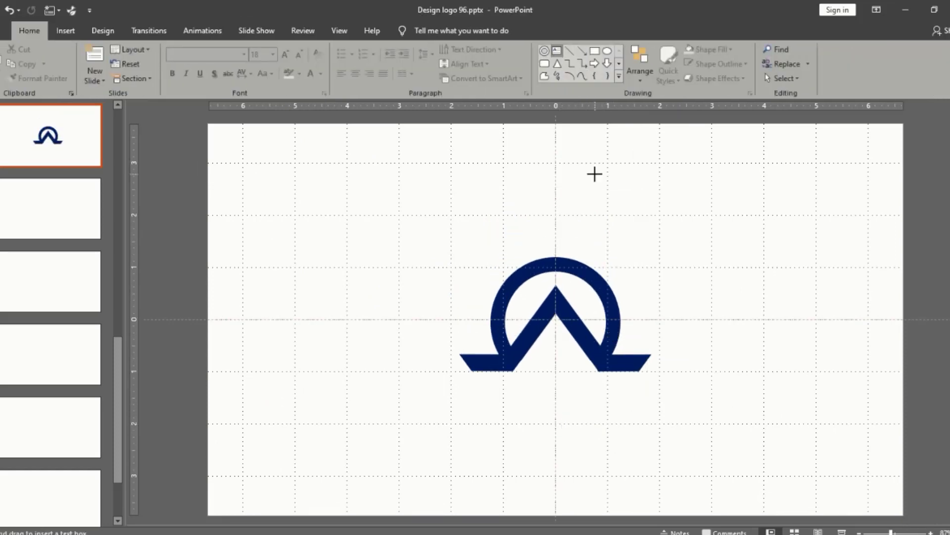
Step: Add a text box near the logo reading 'Real Eatate'
drag(599, 174, 610, 195)
text(Real Eatat)
key(BackSpace)
text(t)
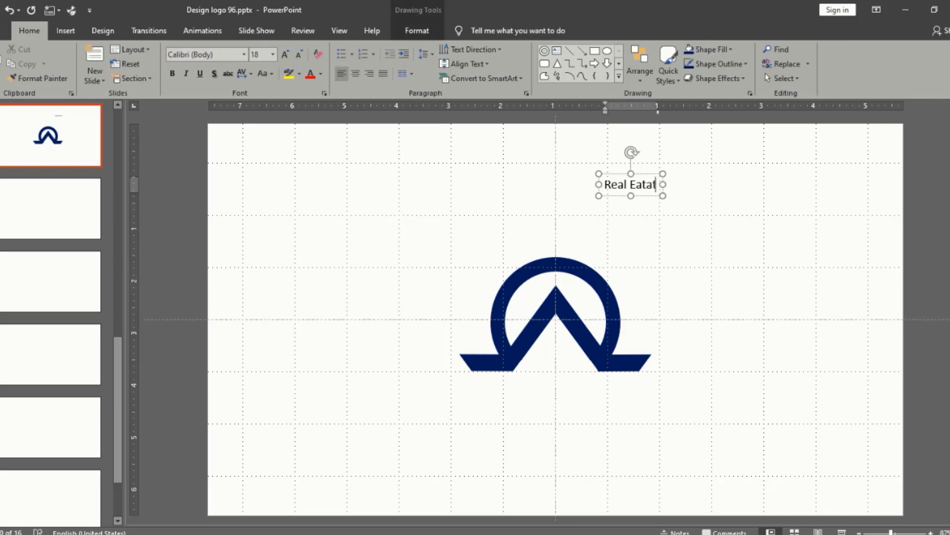
text(e)
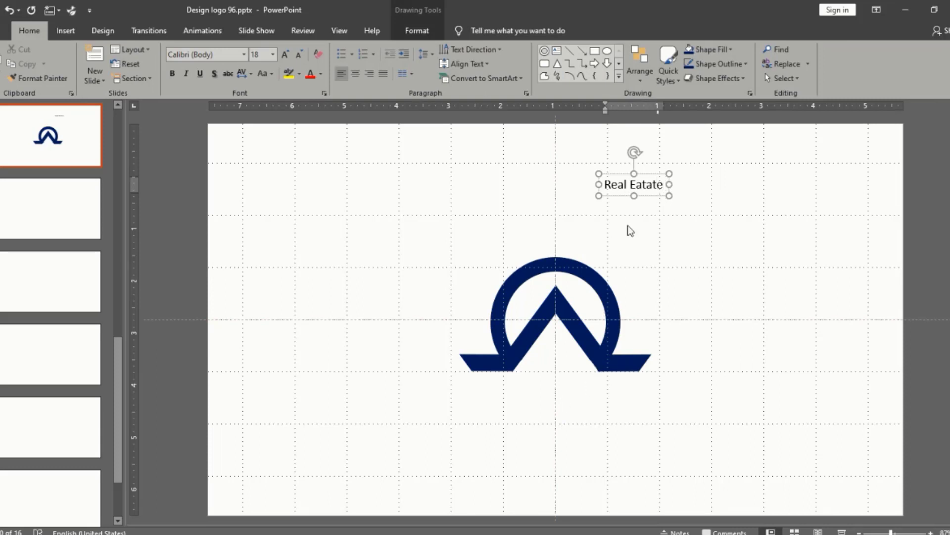
Step: Make the caption UPPERCASE, bold and 44 pt, centred beneath the logo
click(626, 196)
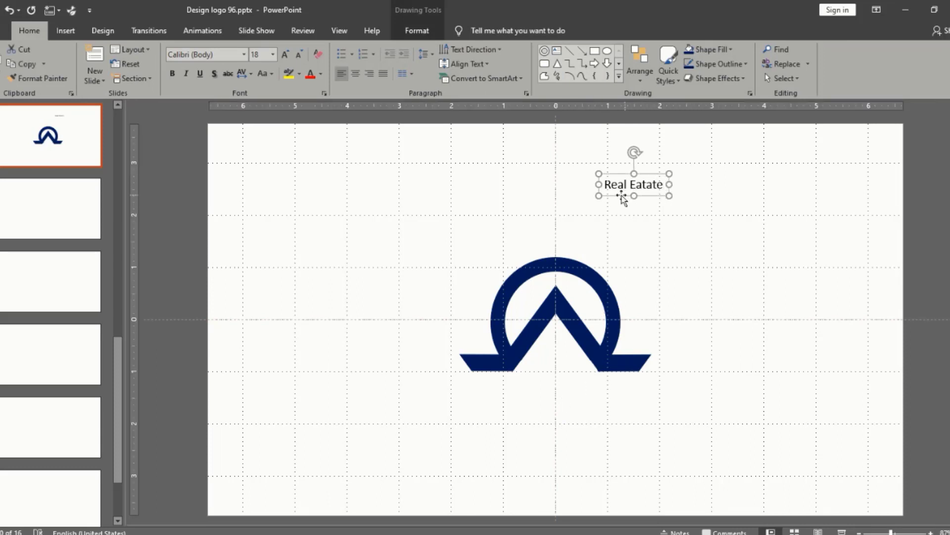
click(300, 74)
click(272, 73)
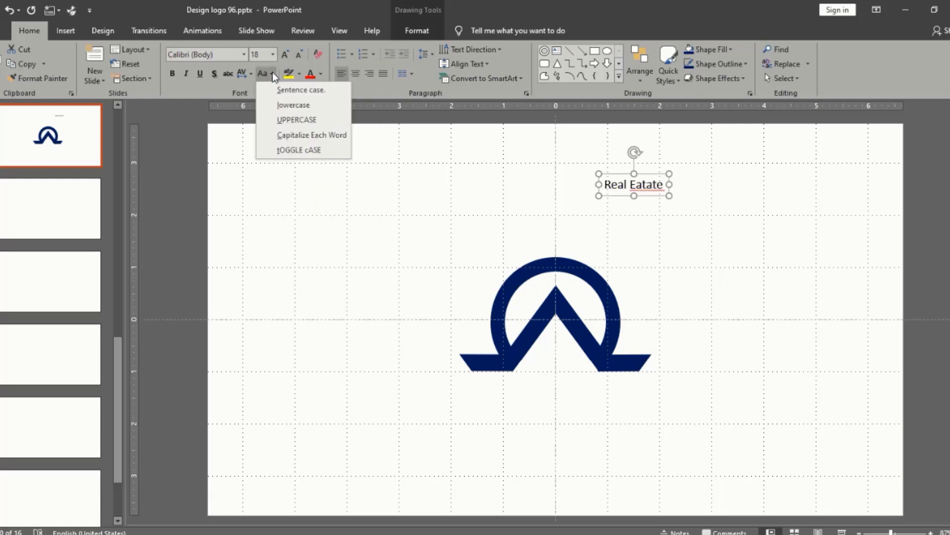
click(284, 119)
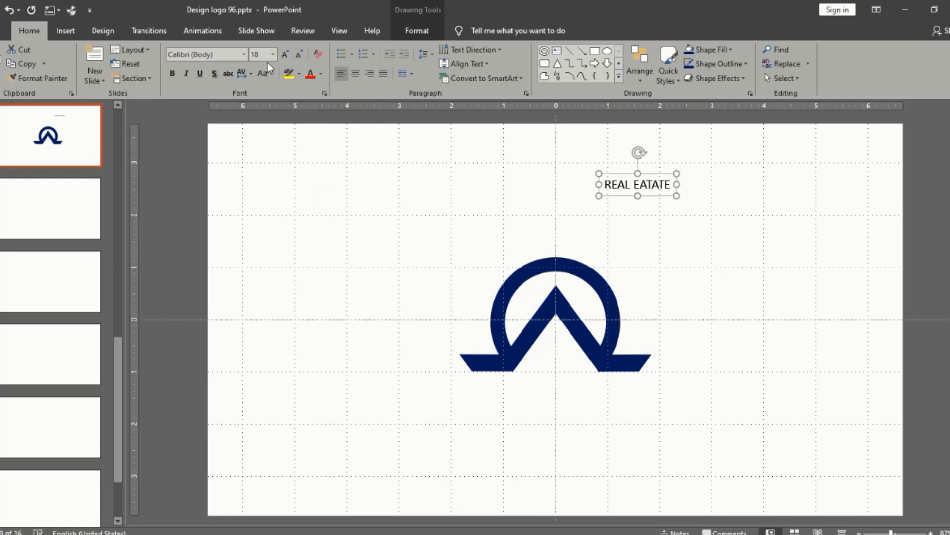
click(243, 54)
click(286, 55)
click(286, 54)
click(286, 54)
click(285, 55)
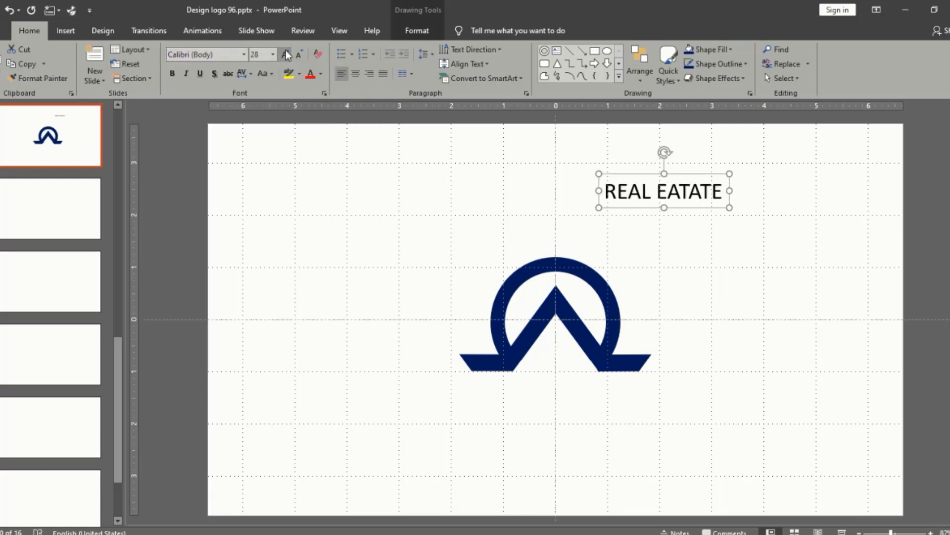
click(285, 54)
click(285, 55)
click(173, 74)
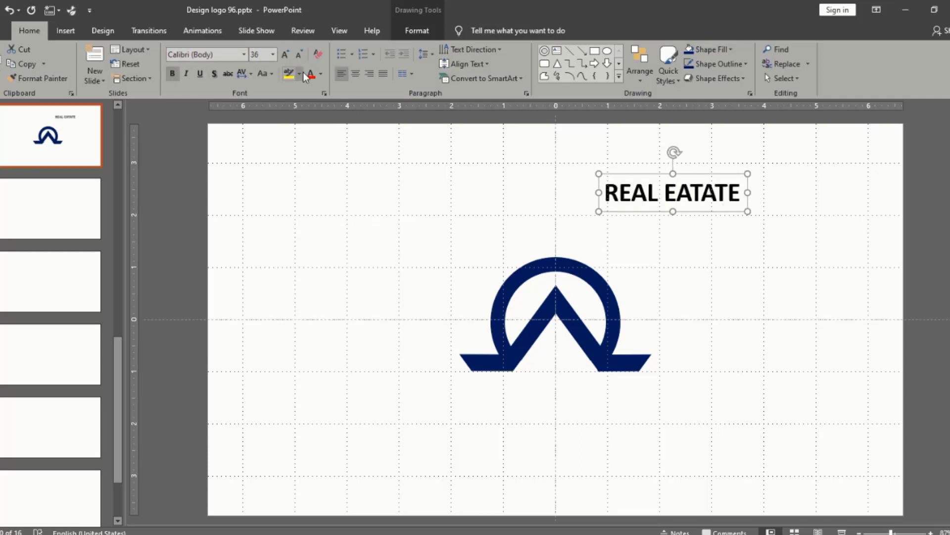
drag(637, 214, 530, 410)
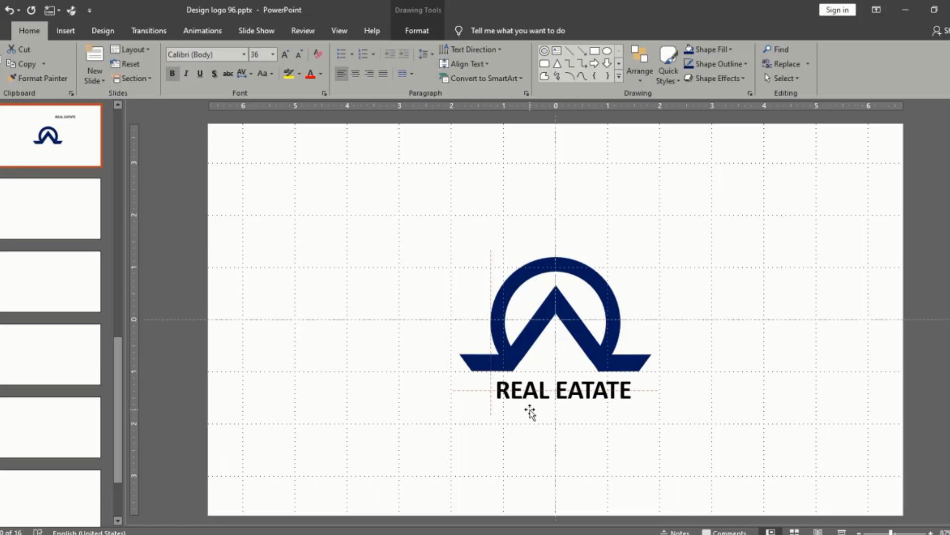
click(286, 54)
click(286, 55)
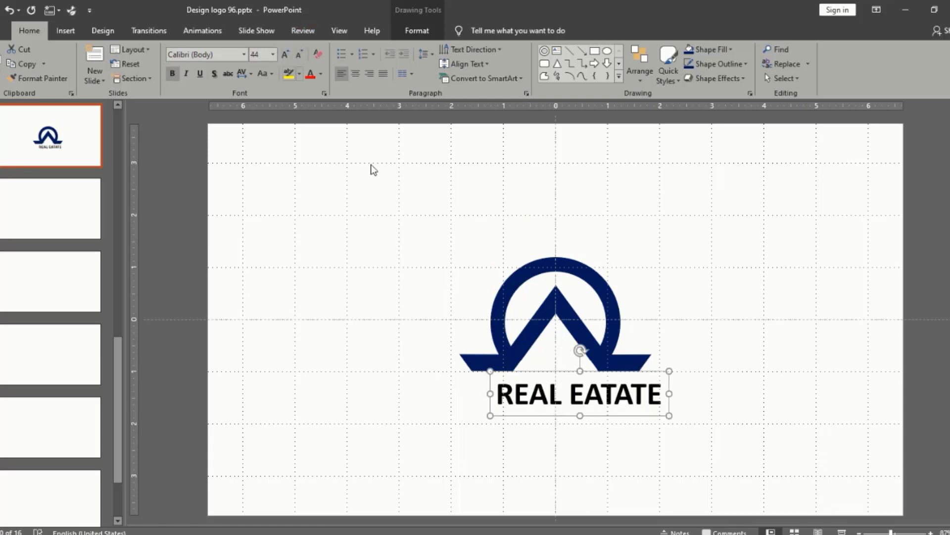
drag(596, 415, 476, 391)
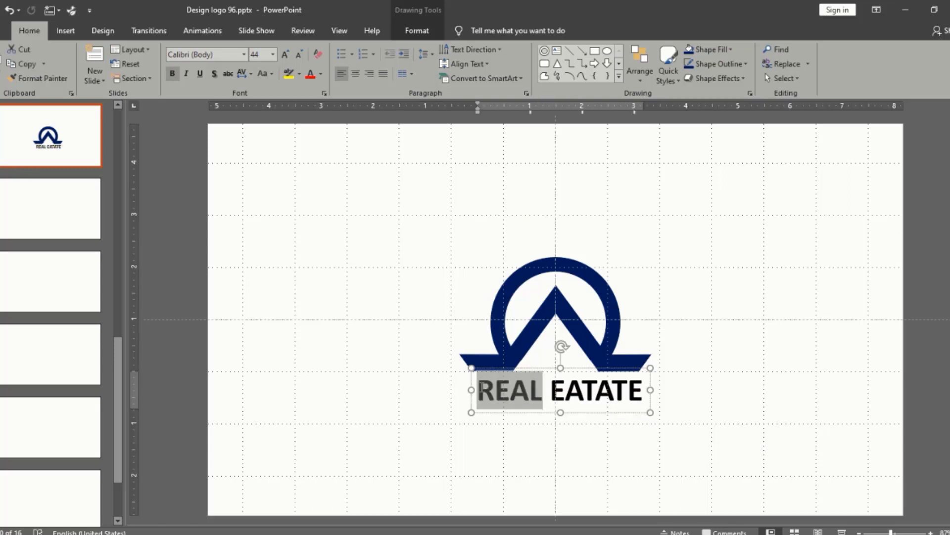
Step: Colour REAL orange, then lay a green copy of the caption over the original
click(321, 74)
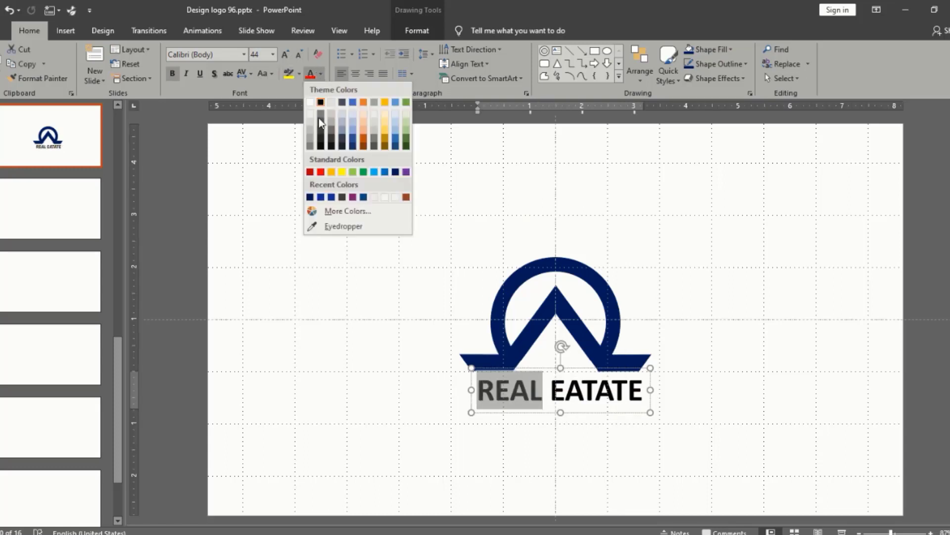
click(332, 172)
drag(520, 414, 517, 446)
click(321, 73)
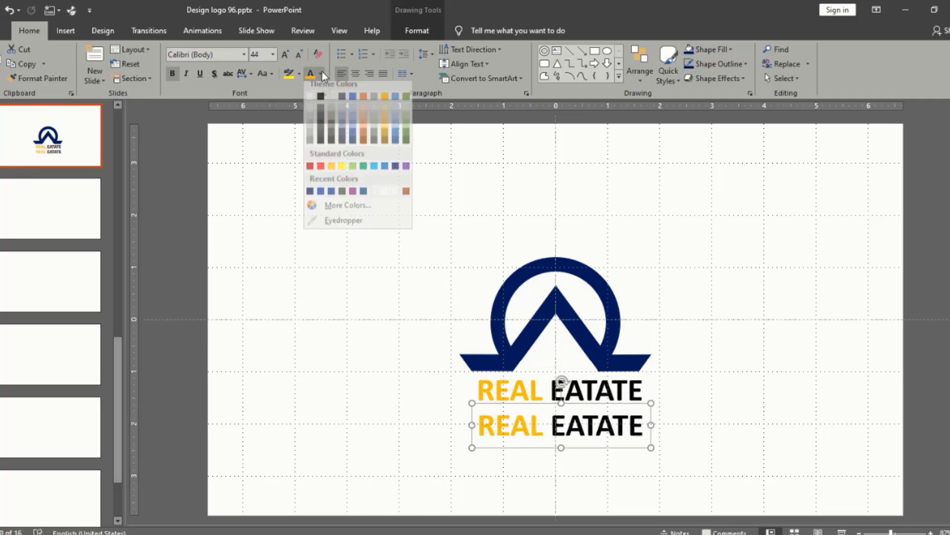
click(364, 171)
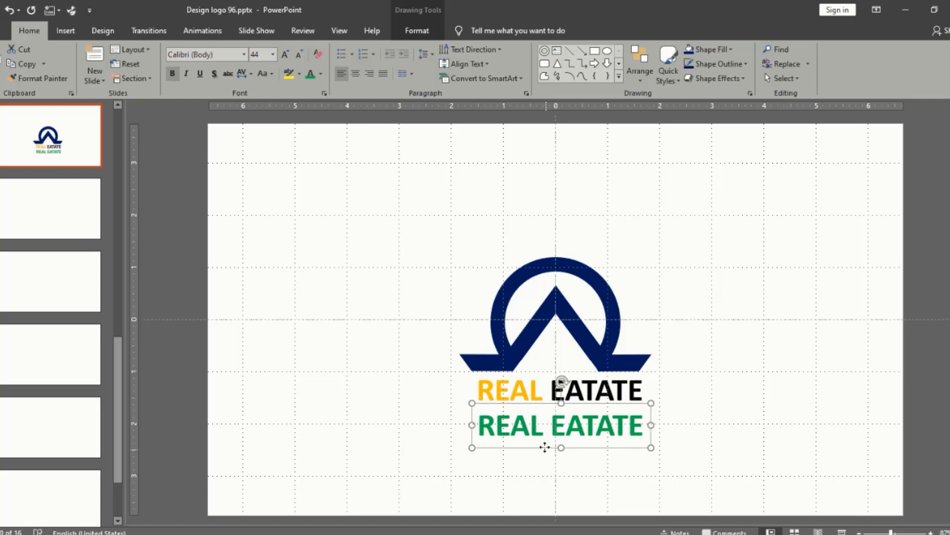
drag(545, 447, 545, 416)
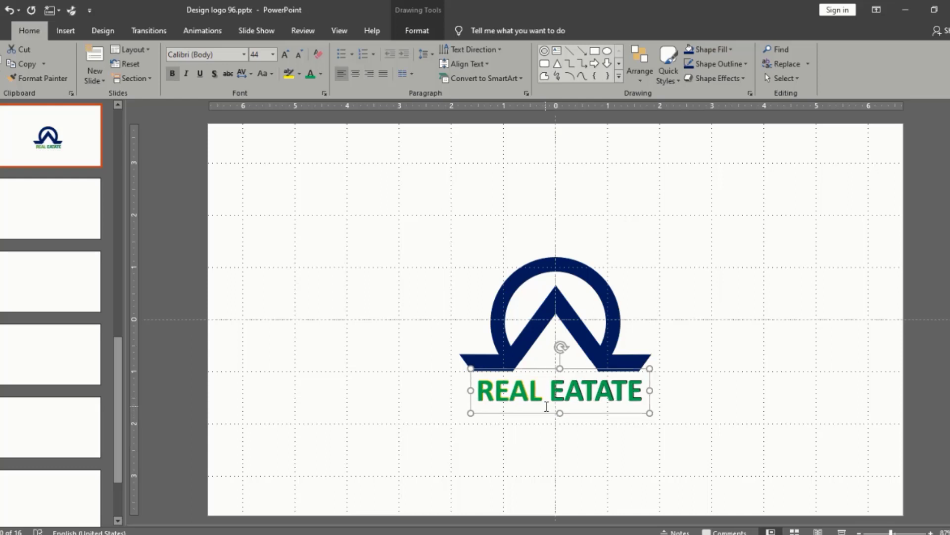
Step: Group the logo with its caption and apply the Float In animation
click(638, 438)
drag(435, 224, 700, 505)
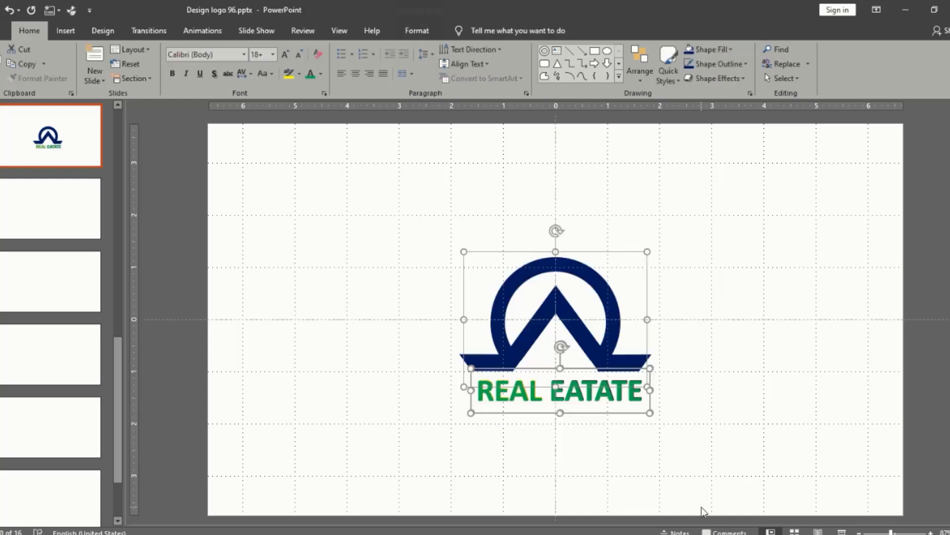
key(ctrl+g)
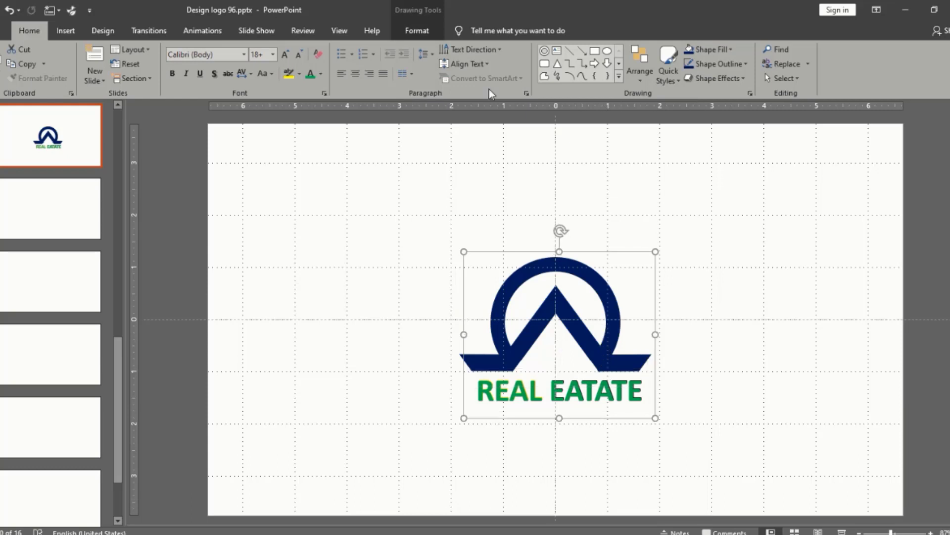
click(253, 30)
click(201, 31)
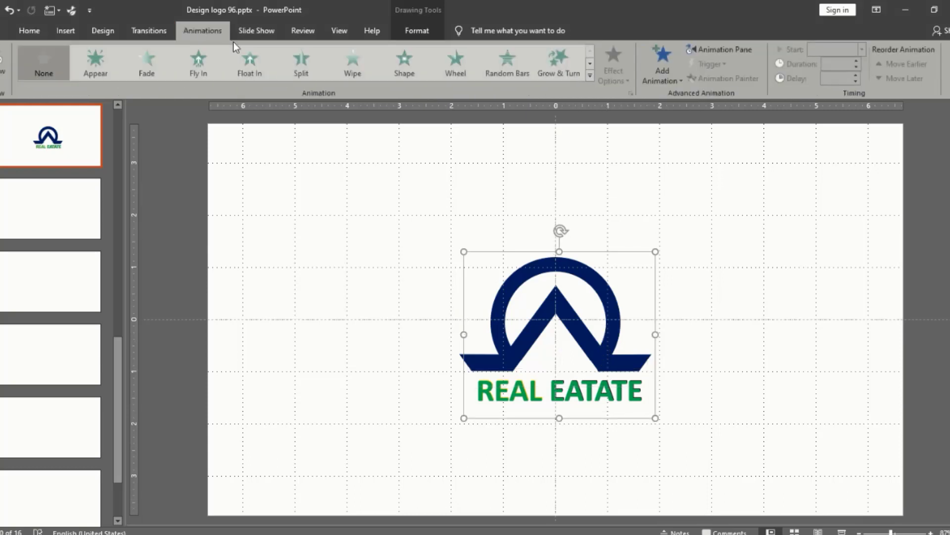
click(250, 59)
Step: Change the logo animation to Fly In, then draw a large oval over the bird's body
click(199, 61)
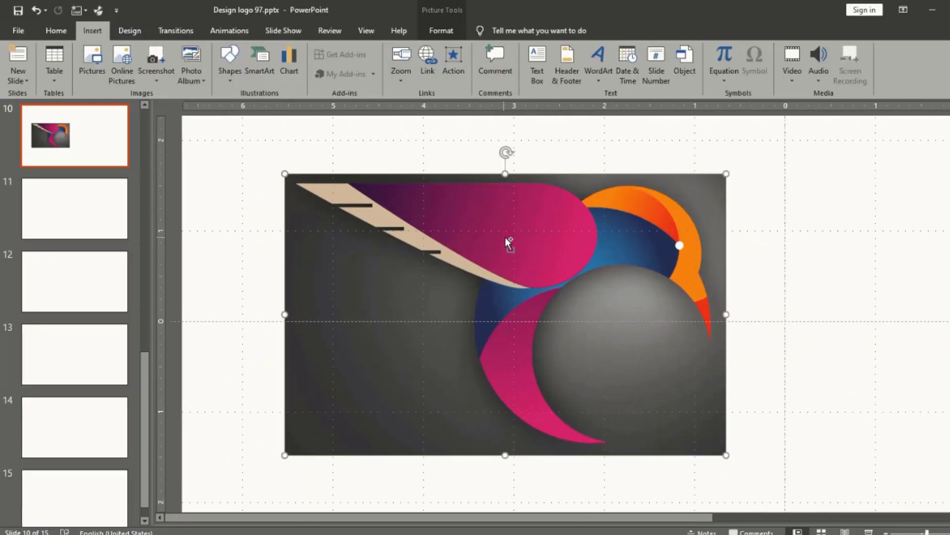
click(747, 218)
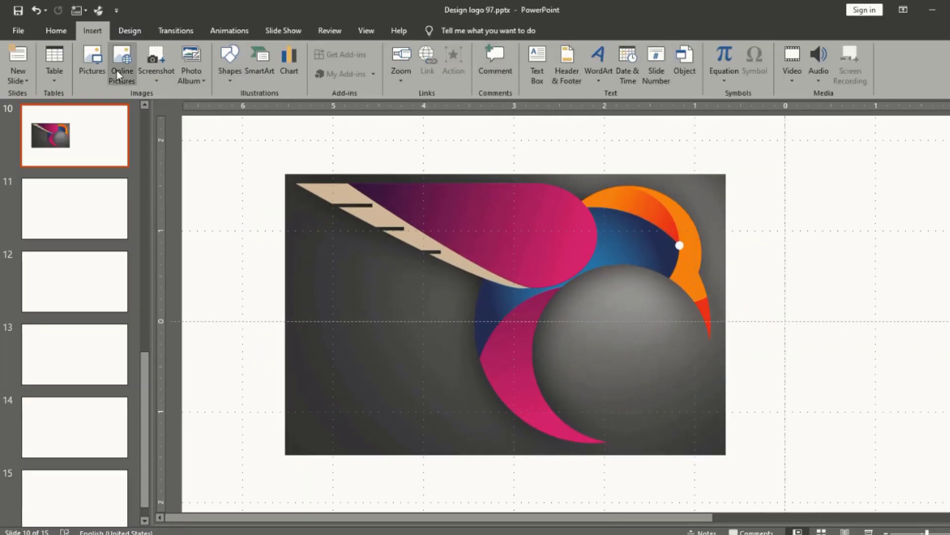
click(230, 74)
click(238, 198)
drag(473, 208, 707, 443)
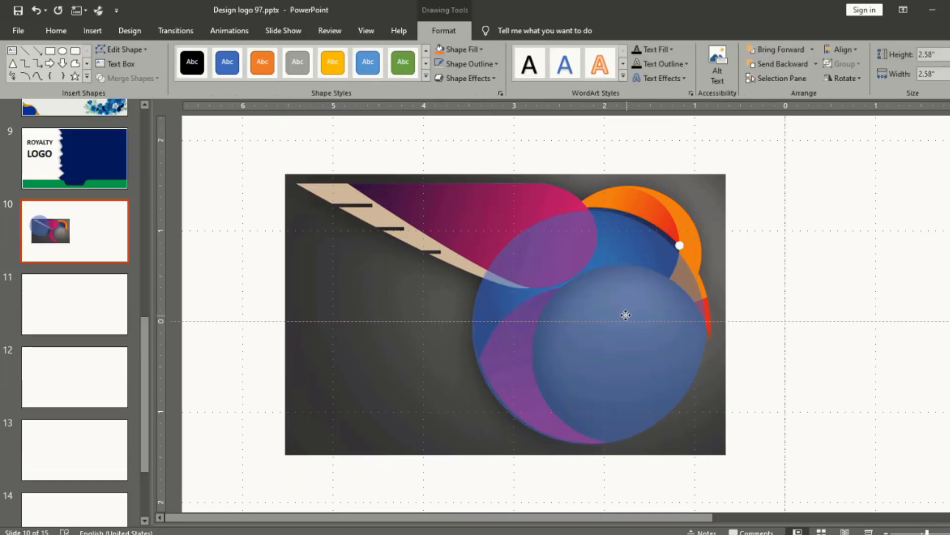
Step: Nudge and slightly enlarge the blue circle, then place a copy lower on the bird
drag(625, 315, 621, 294)
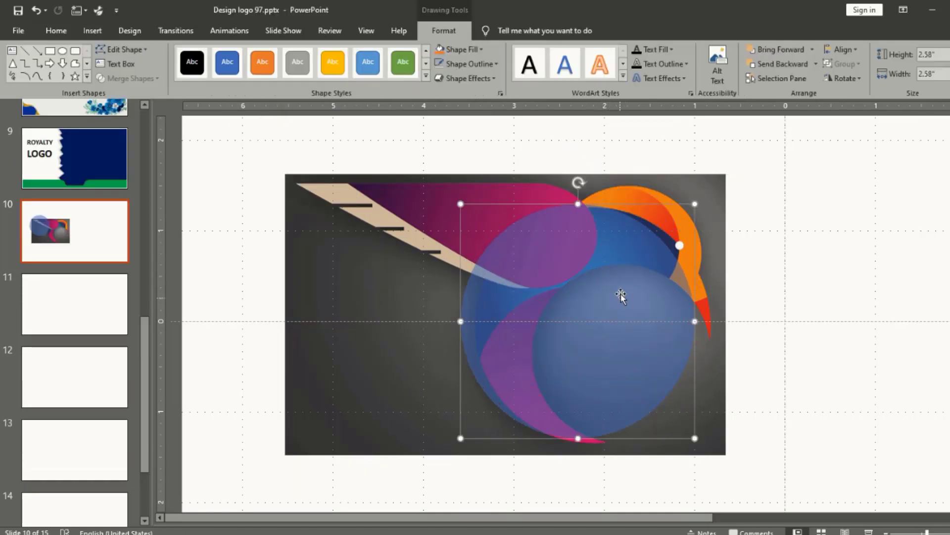
ctrl+scroll(645, 254, up, 3)
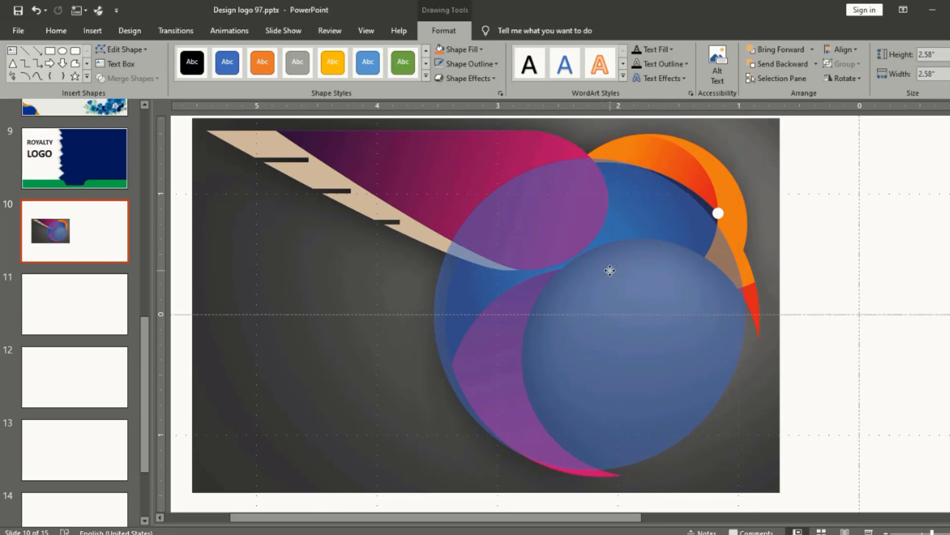
drag(615, 272, 621, 271)
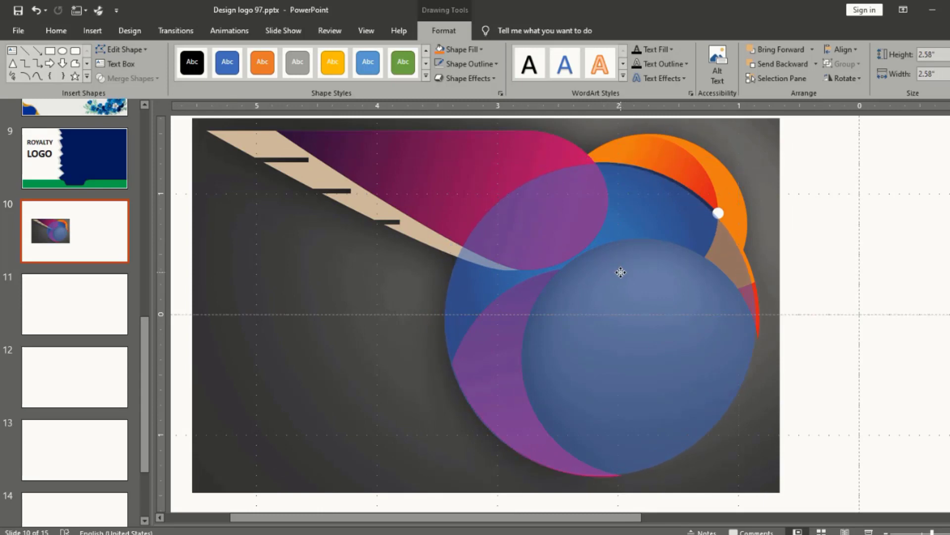
click(608, 176)
drag(602, 164, 602, 166)
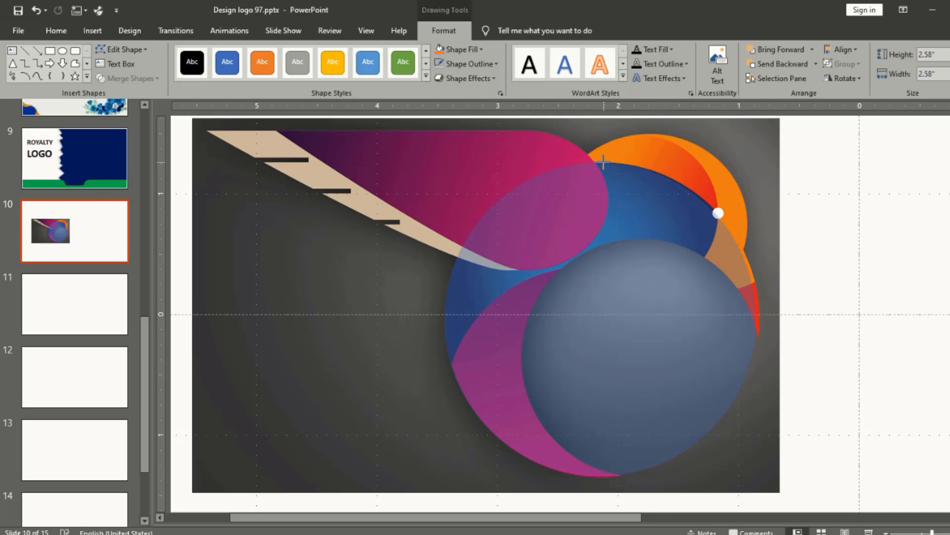
drag(605, 161, 604, 161)
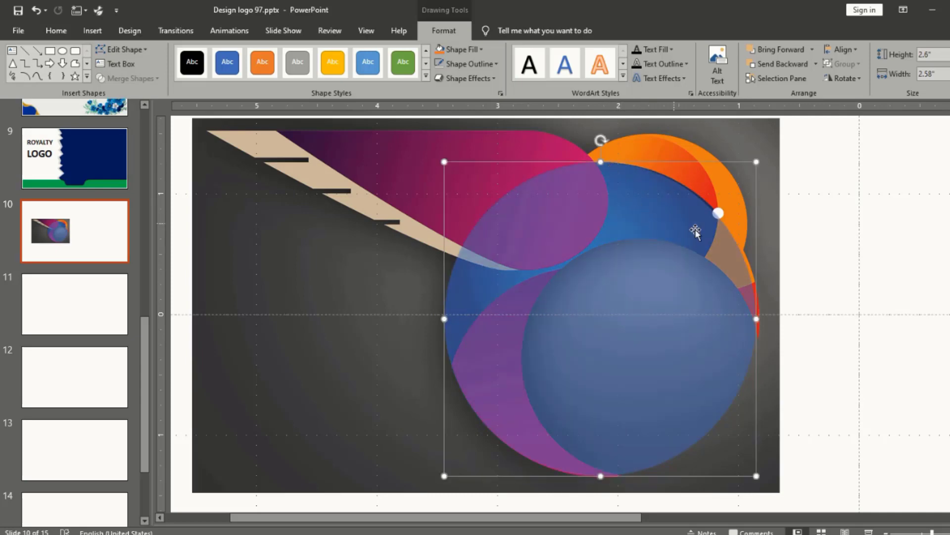
drag(756, 320, 758, 318)
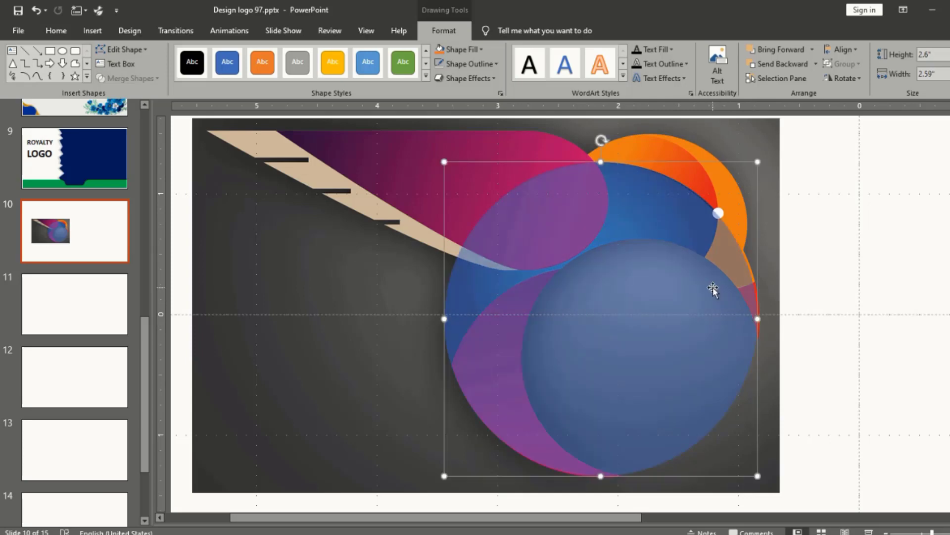
drag(715, 292, 652, 376)
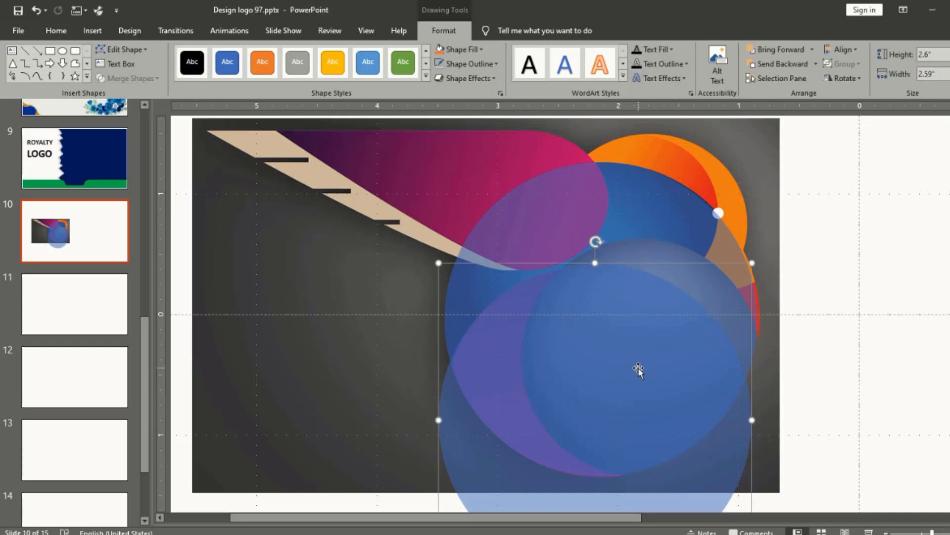
Step: Nudge the circle copy up and right and shrink the large translucent circle
click(809, 367)
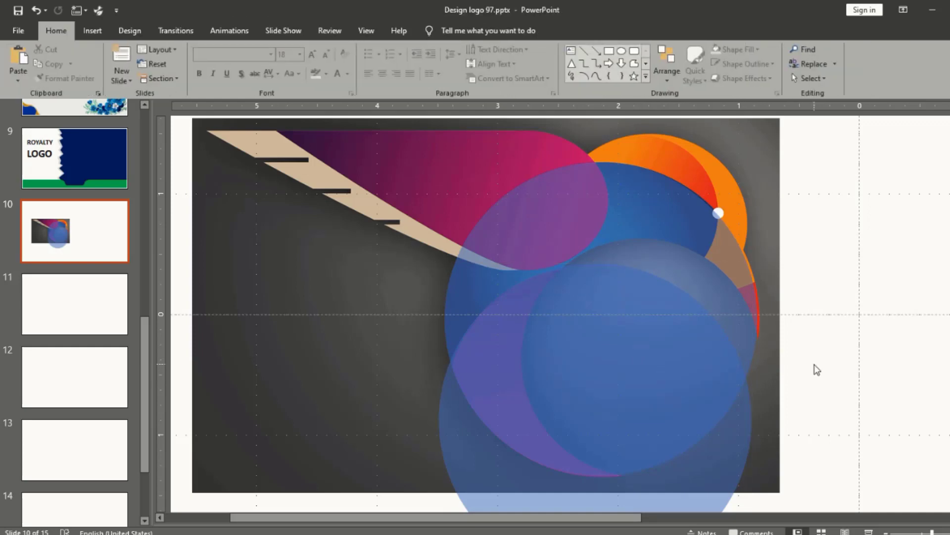
ctrl+scroll(800, 369, down, 2)
click(658, 417)
scroll(657, 419, down, 2)
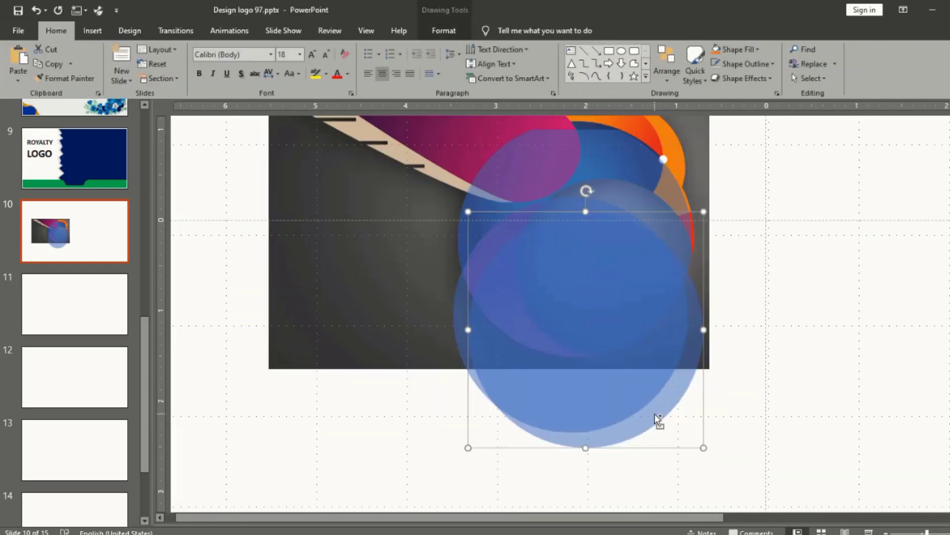
drag(650, 391, 662, 362)
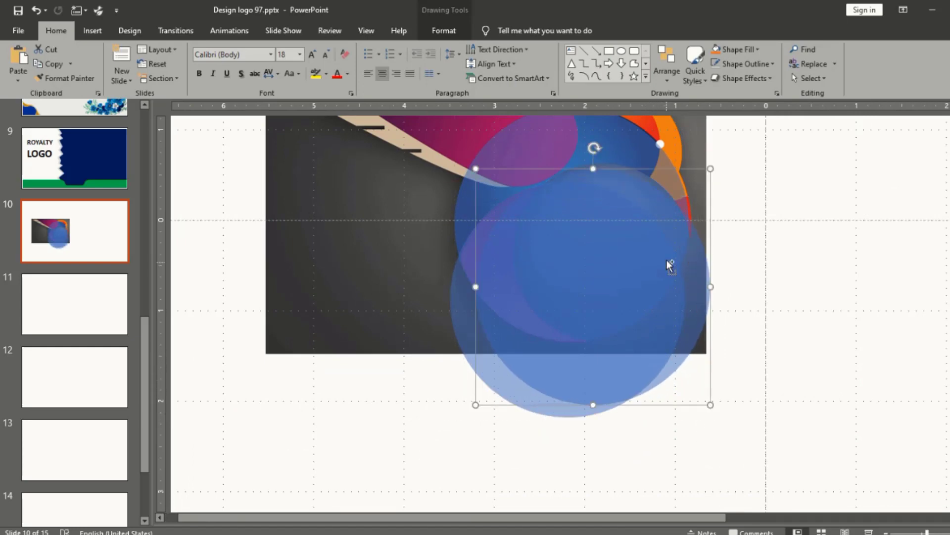
ctrl+scroll(671, 265, up, 2)
scroll(676, 282, up, 1)
drag(721, 308, 732, 297)
click(741, 295)
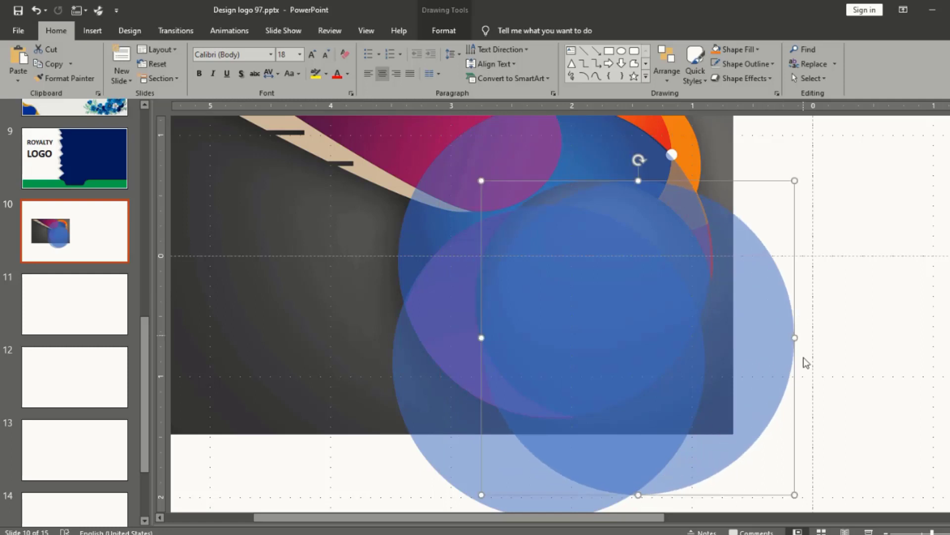
drag(789, 492, 716, 414)
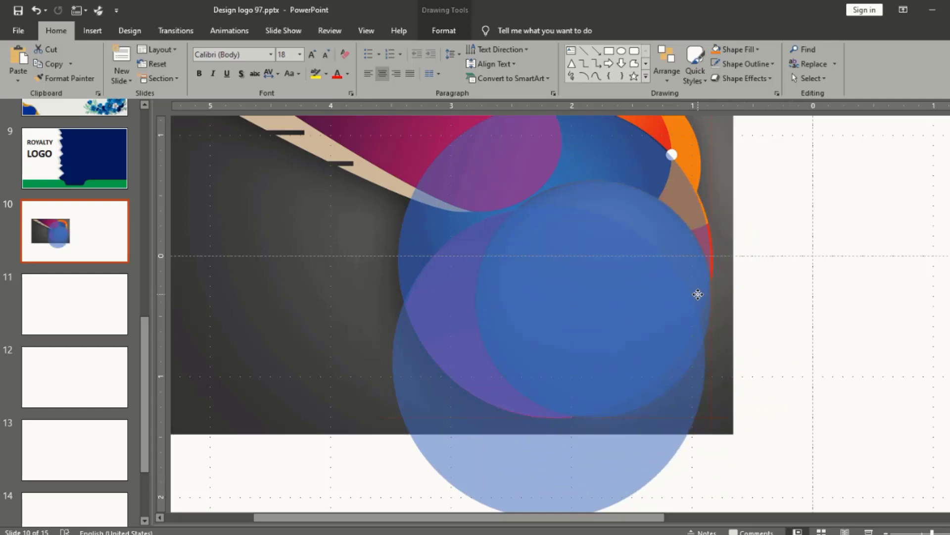
Step: Resize the larger blue circle so its edge meets the bird's right side
click(695, 293)
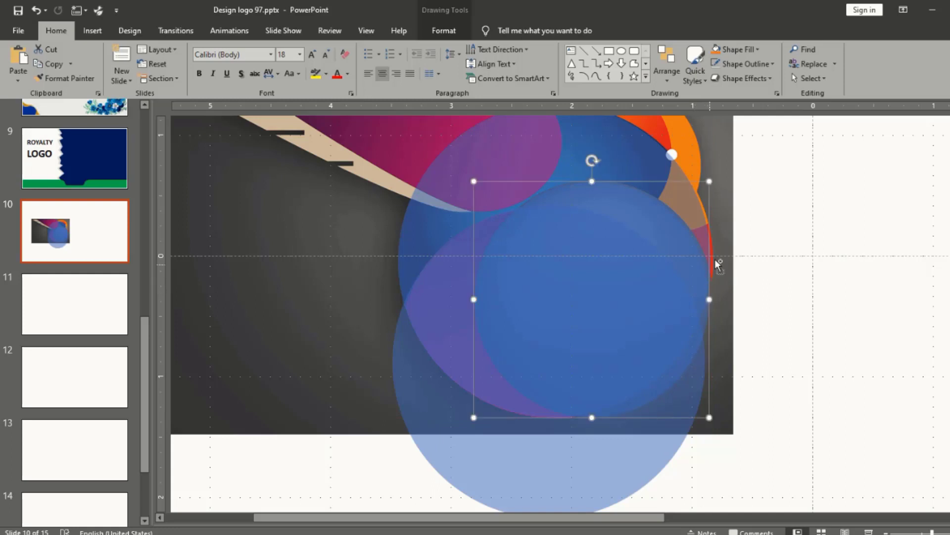
scroll(718, 262, up, 2)
scroll(722, 259, up, 1)
scroll(725, 265, up, 1)
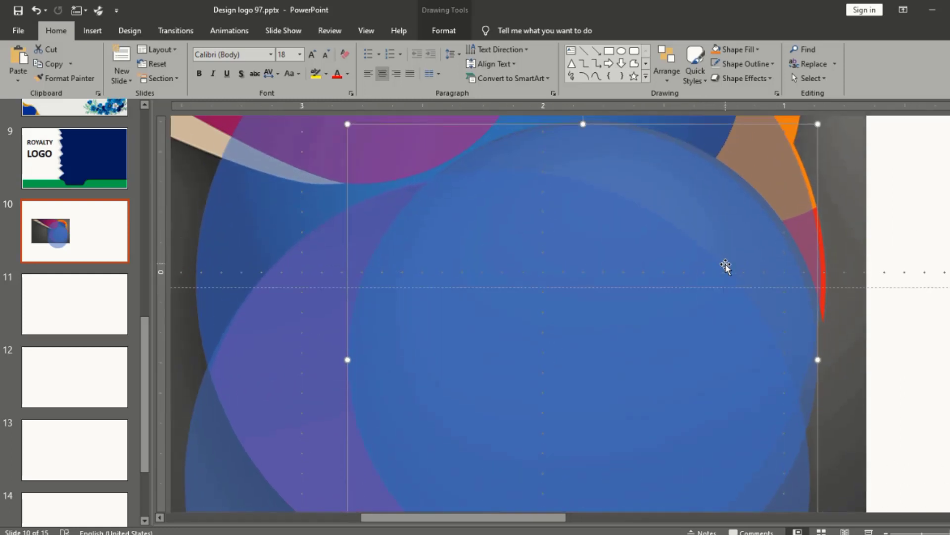
scroll(726, 265, up, 1)
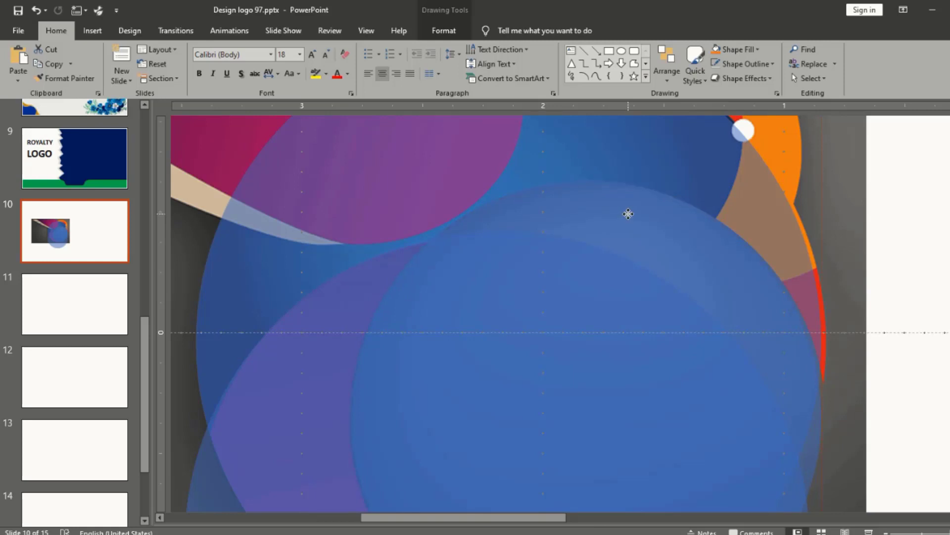
click(628, 214)
scroll(628, 215, down, 1)
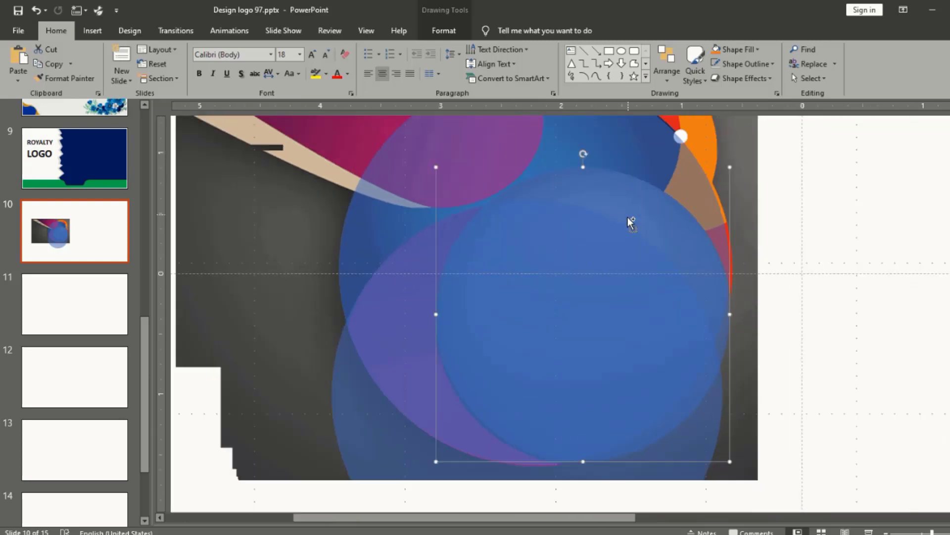
scroll(628, 217, down, 1)
scroll(628, 217, up, 1)
scroll(634, 223, up, 1)
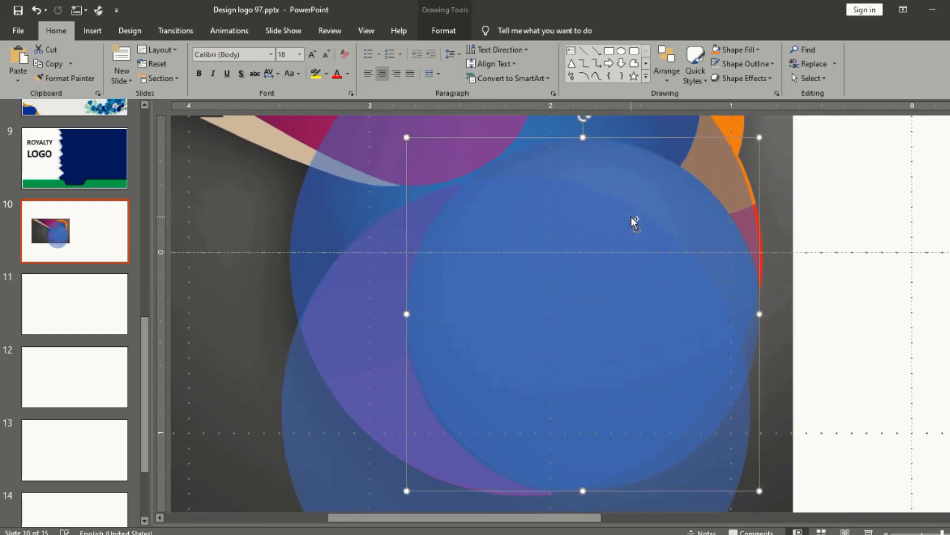
scroll(693, 253, up, 1)
scroll(693, 253, up, 1)
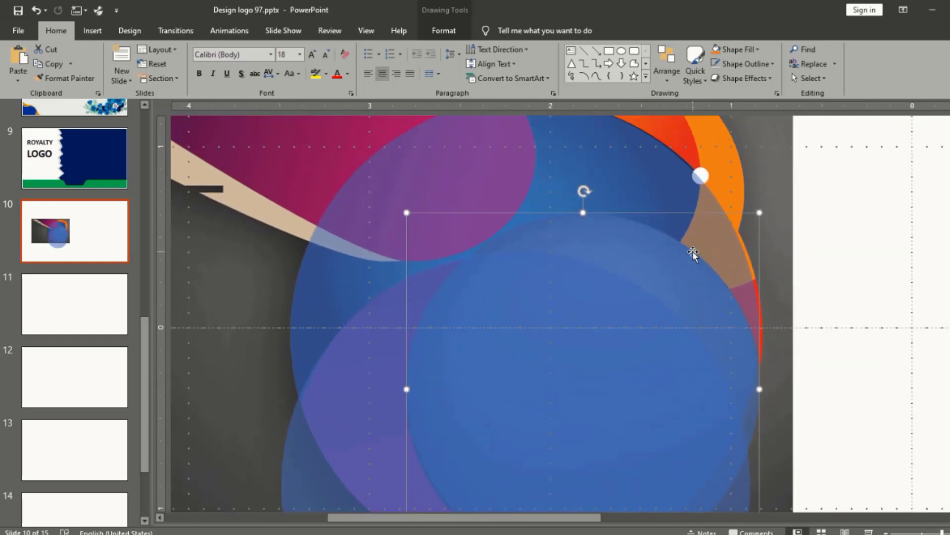
click(675, 200)
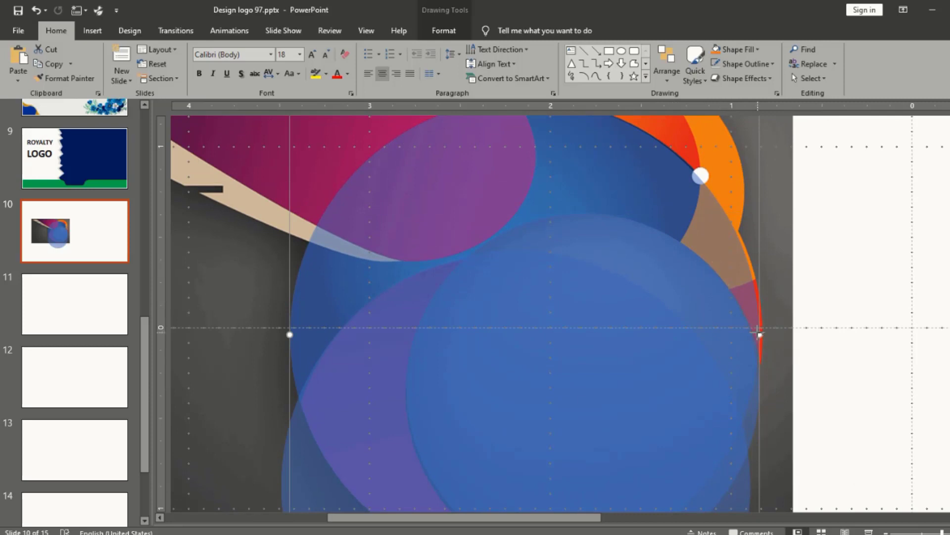
drag(759, 334, 764, 335)
click(803, 334)
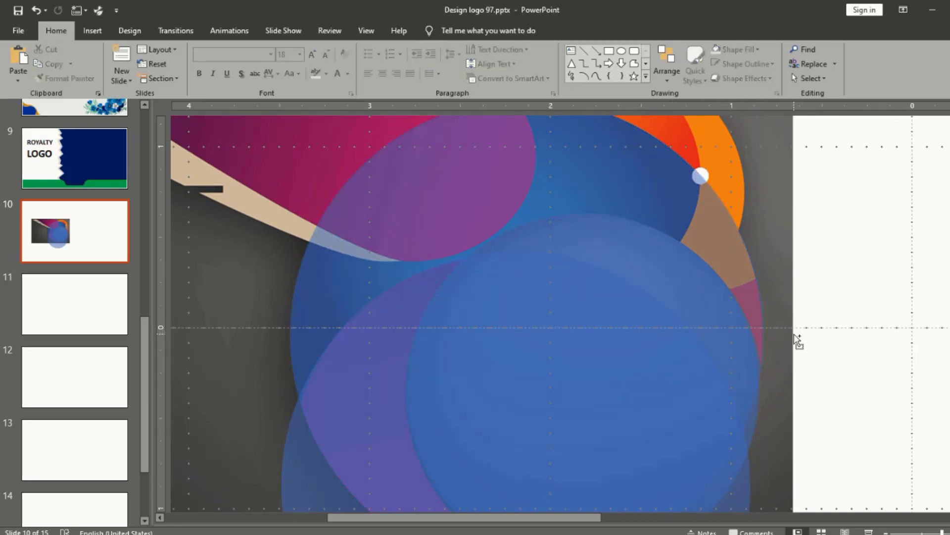
Step: Widen the inner blue circle out to the same right edge
scroll(792, 334, down, 3)
click(691, 378)
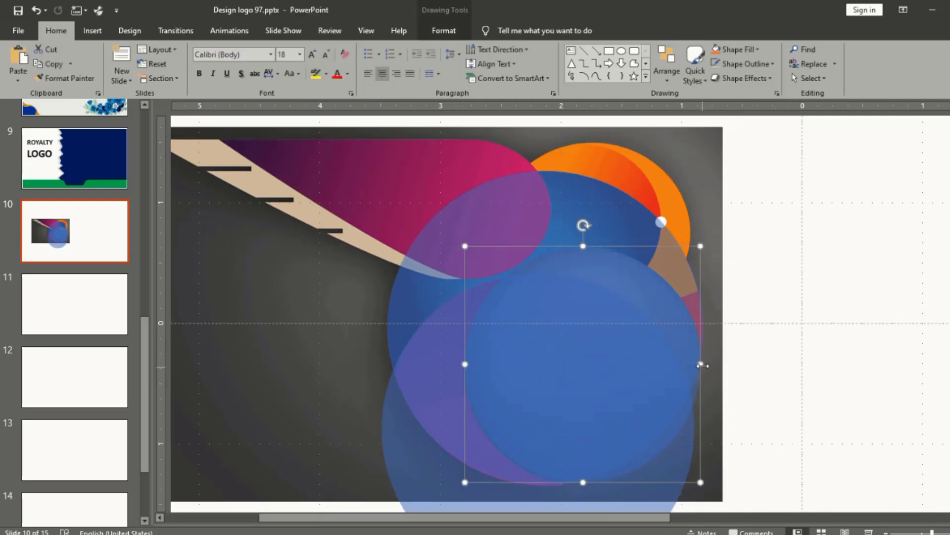
drag(701, 365, 703, 365)
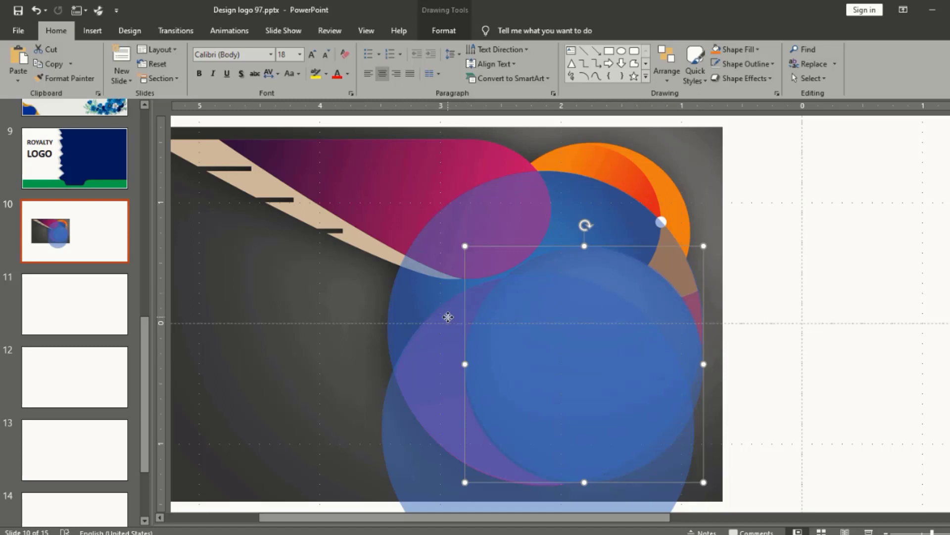
shift+click(449, 317)
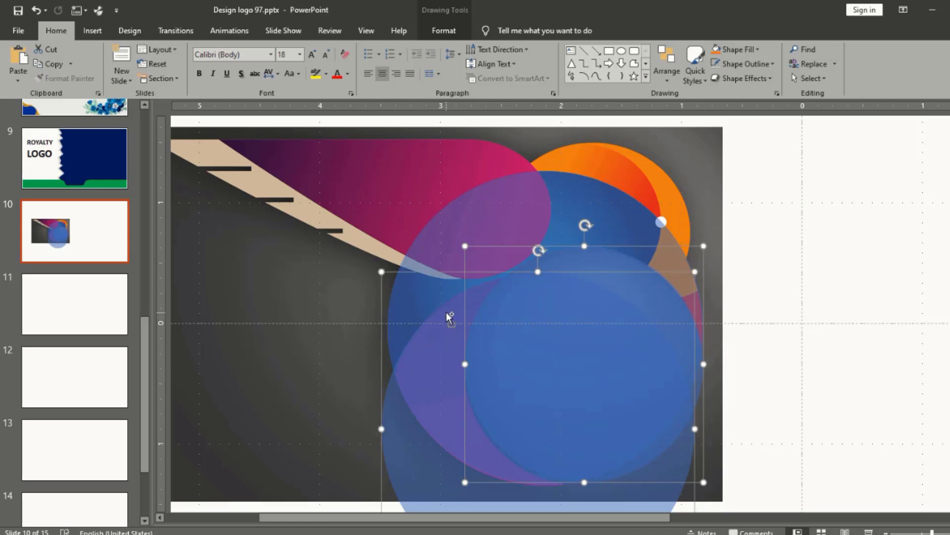
click(753, 411)
Step: Adjust the darker blue circle slightly from its bottom edge
scroll(723, 401, down, 1)
scroll(722, 401, down, 1)
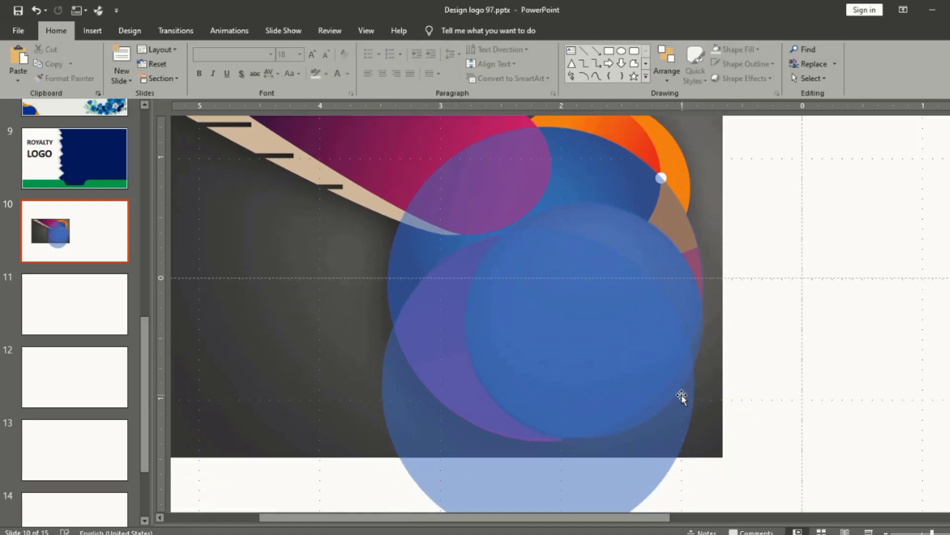
click(491, 412)
click(397, 292)
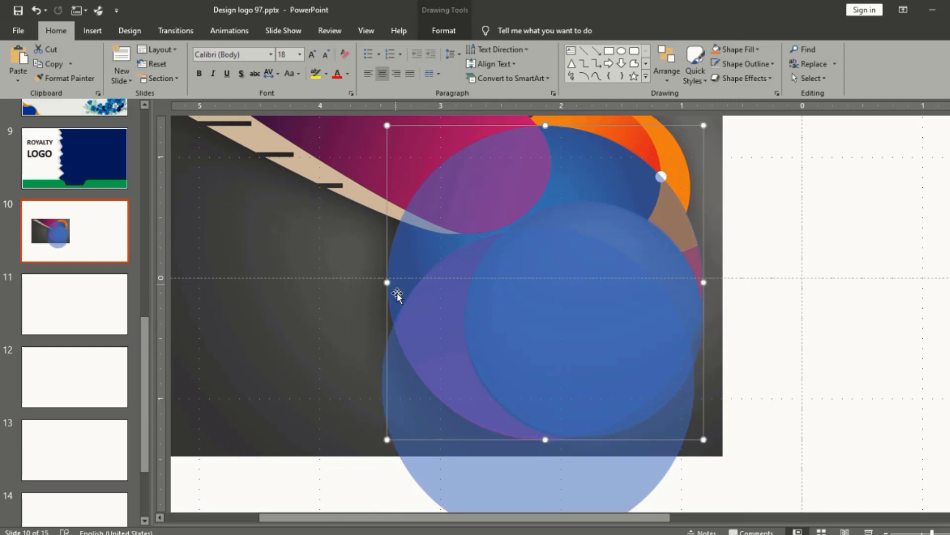
drag(543, 439, 544, 440)
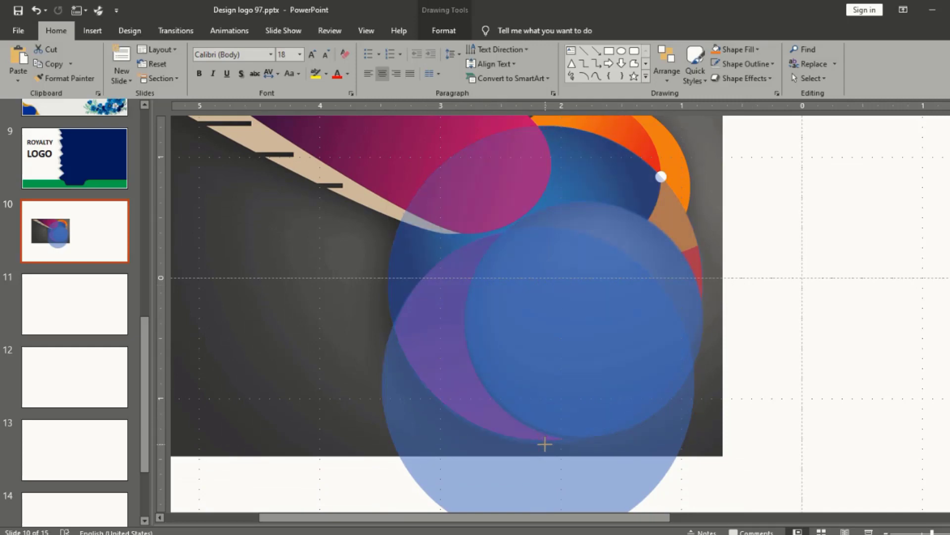
drag(544, 442, 538, 434)
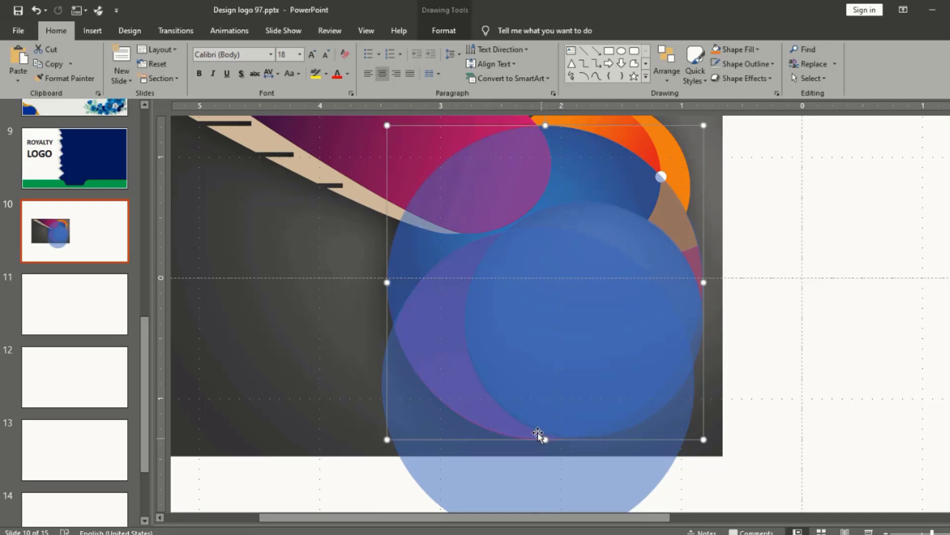
Step: Select all three layered blue circles together
click(410, 391)
shift+click(408, 254)
shift+click(497, 282)
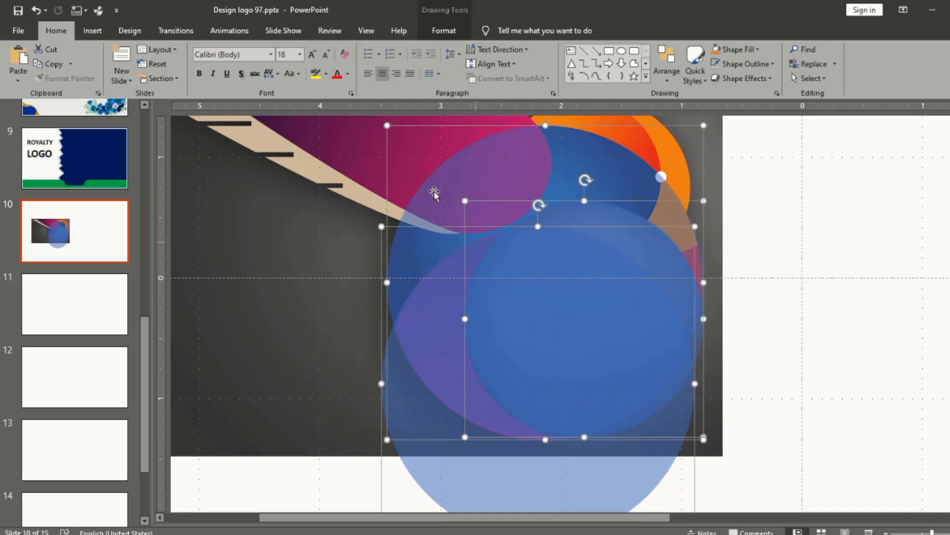
click(444, 30)
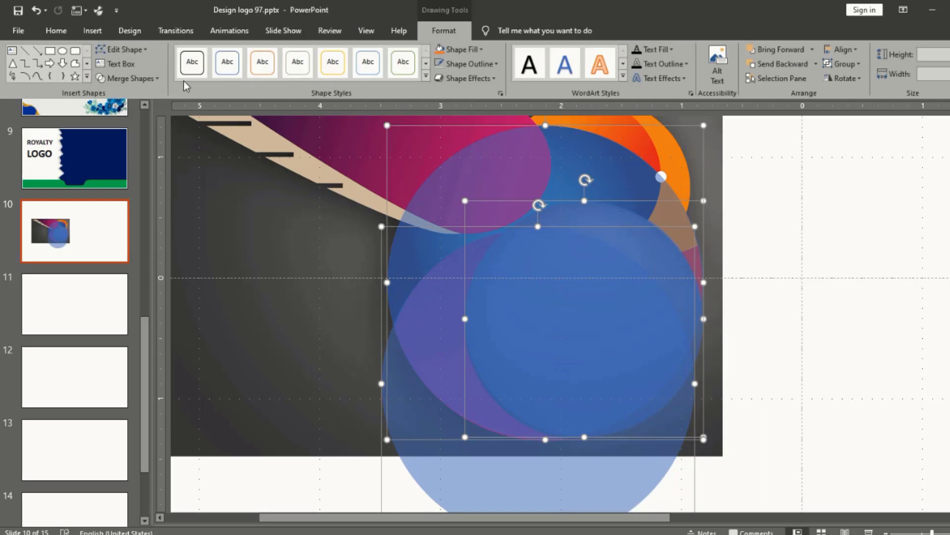
Step: Fragment the three overlapping circles with Merge Shapes
click(153, 78)
click(125, 122)
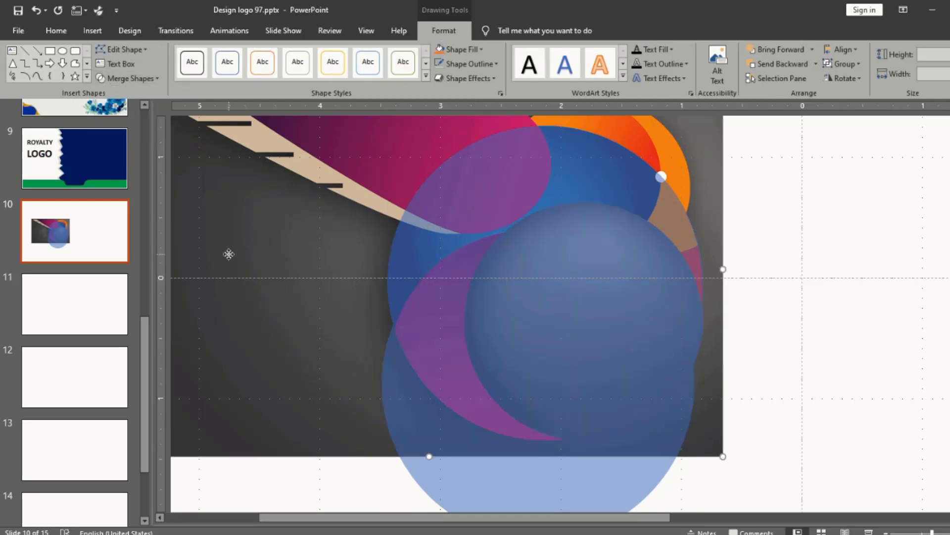
click(228, 254)
Step: Delete the light-blue lower, big blue and lower-right blue fragments
click(407, 407)
key(Delete)
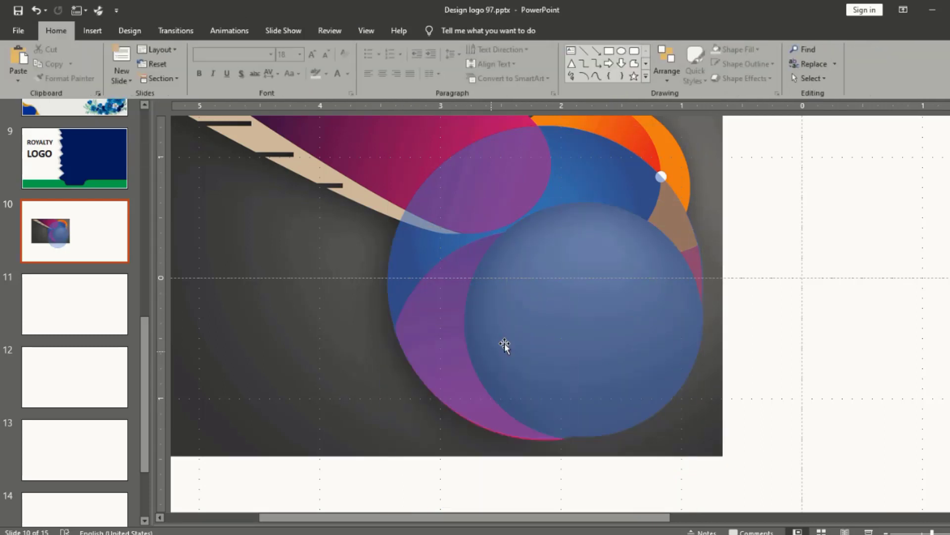
click(504, 345)
key(Delete)
click(655, 407)
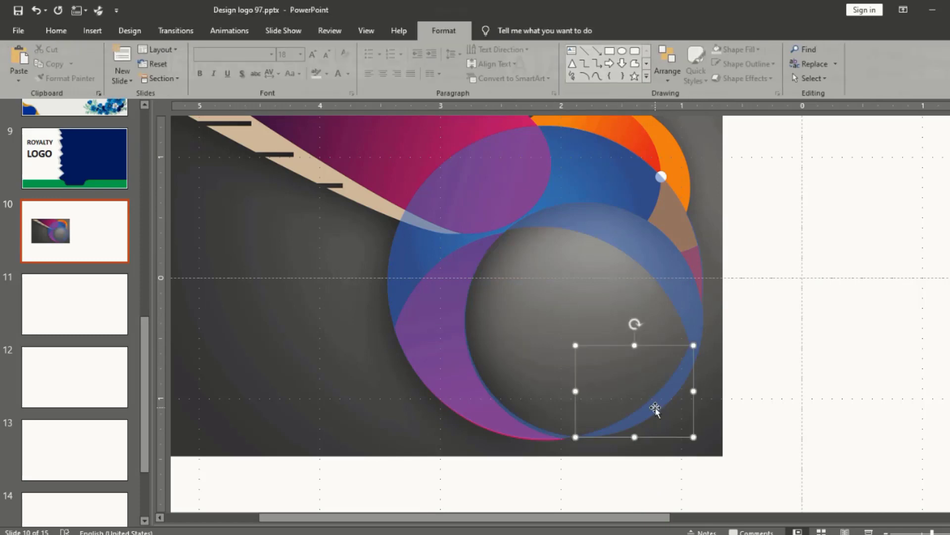
key(Delete)
Step: Remove the blue arc on the right and its leftover sliver
click(553, 436)
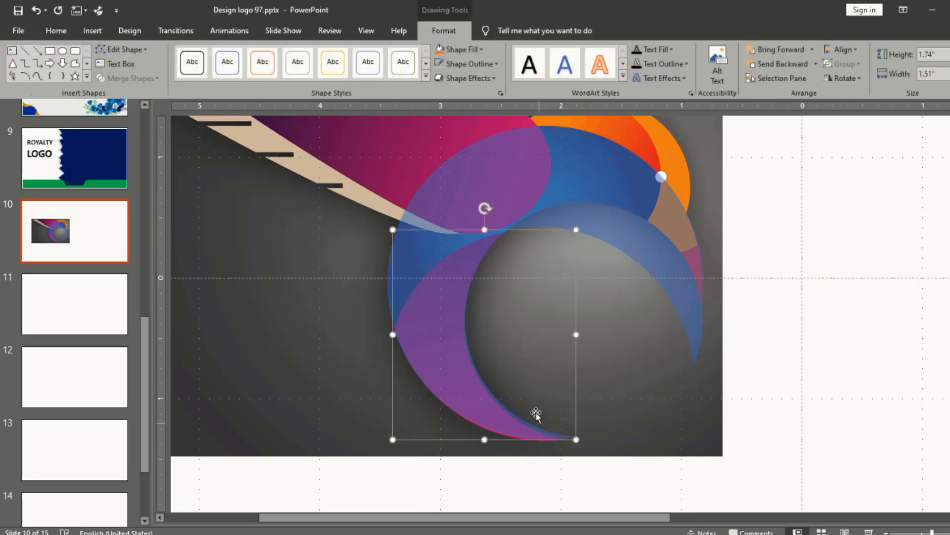
click(686, 307)
key(Delete)
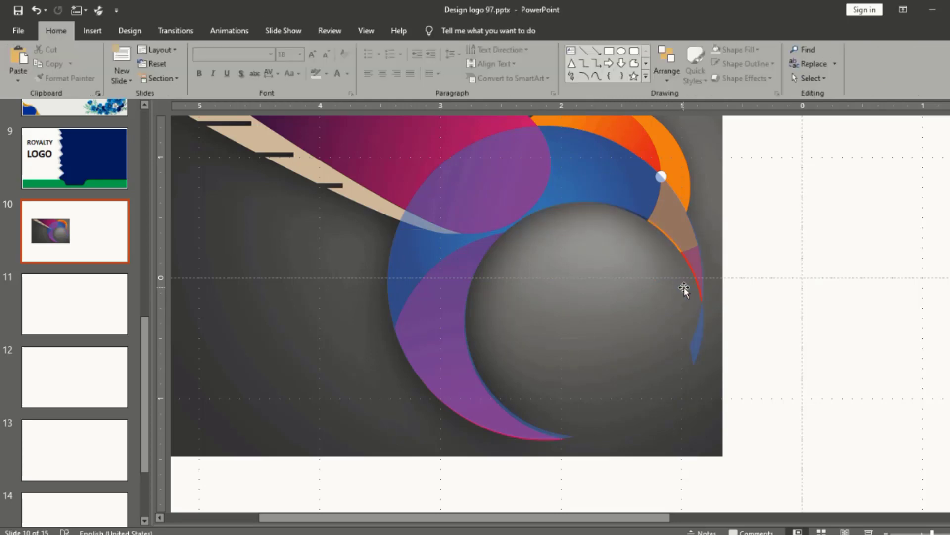
click(698, 296)
key(Delete)
Step: Shift the purple crescent down-right, keeping its fill, so magenta shows beneath
click(448, 302)
drag(449, 302, 452, 314)
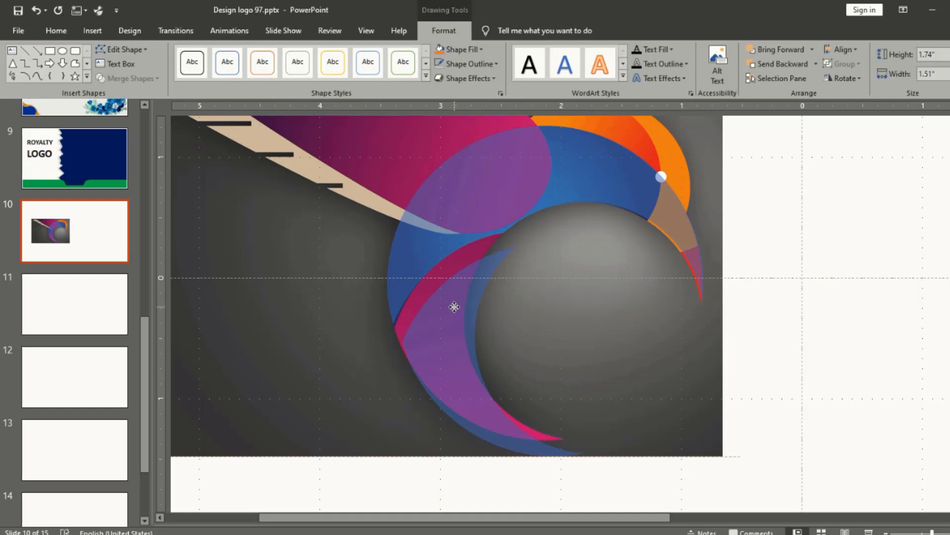
click(480, 49)
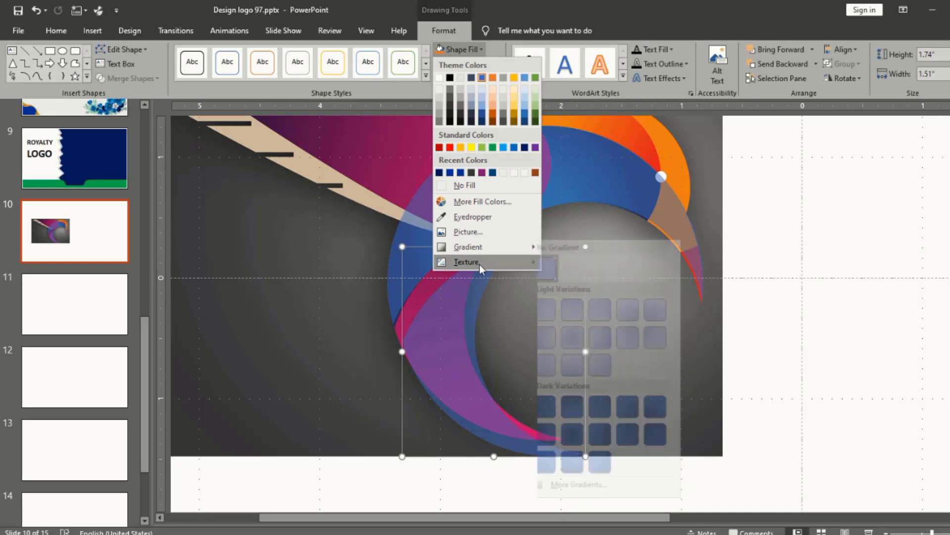
click(469, 332)
drag(458, 327, 456, 333)
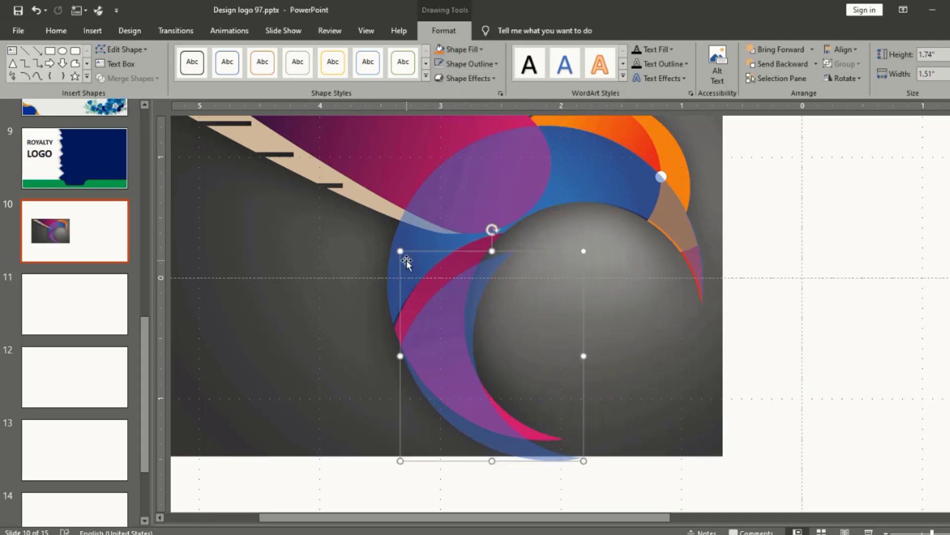
Step: Select the blue swoosh on the slide
click(618, 286)
scroll(609, 261, up, 1)
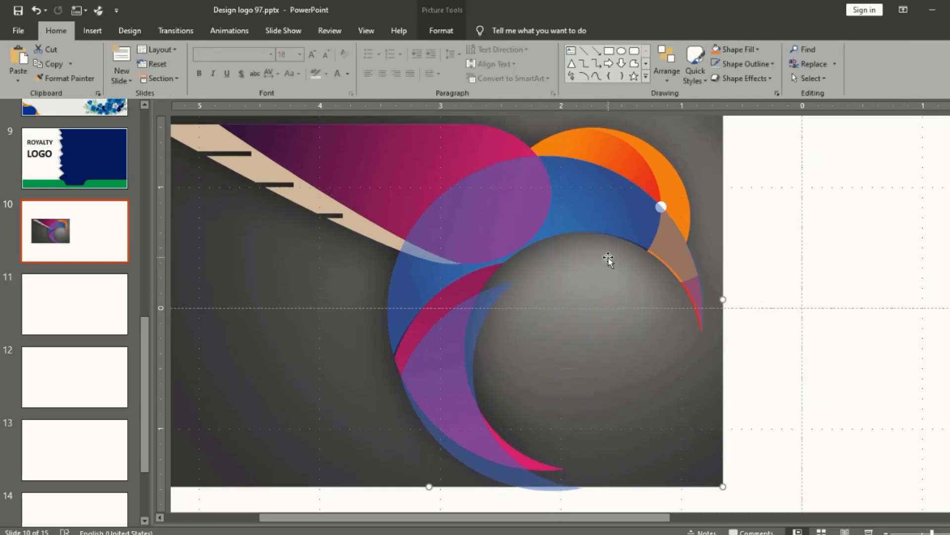
scroll(569, 242, up, 1)
click(533, 227)
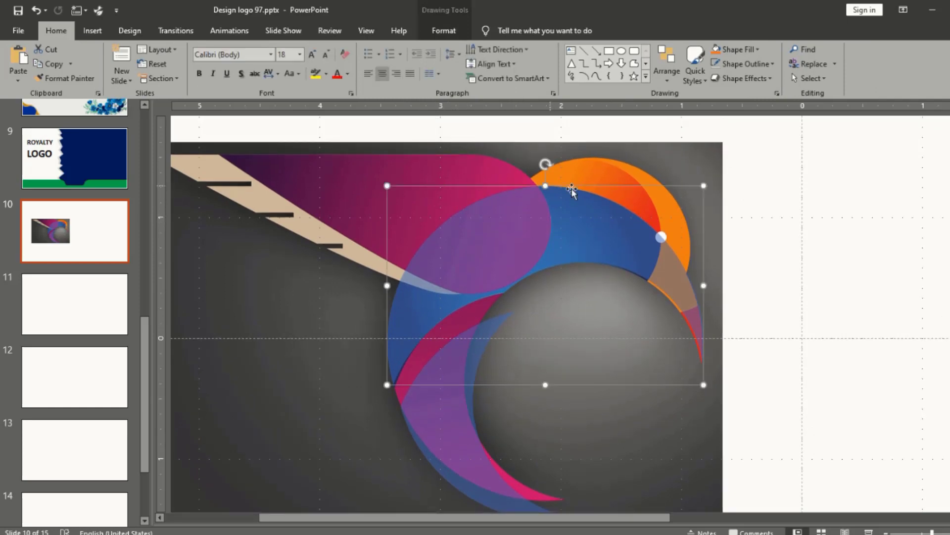
click(740, 287)
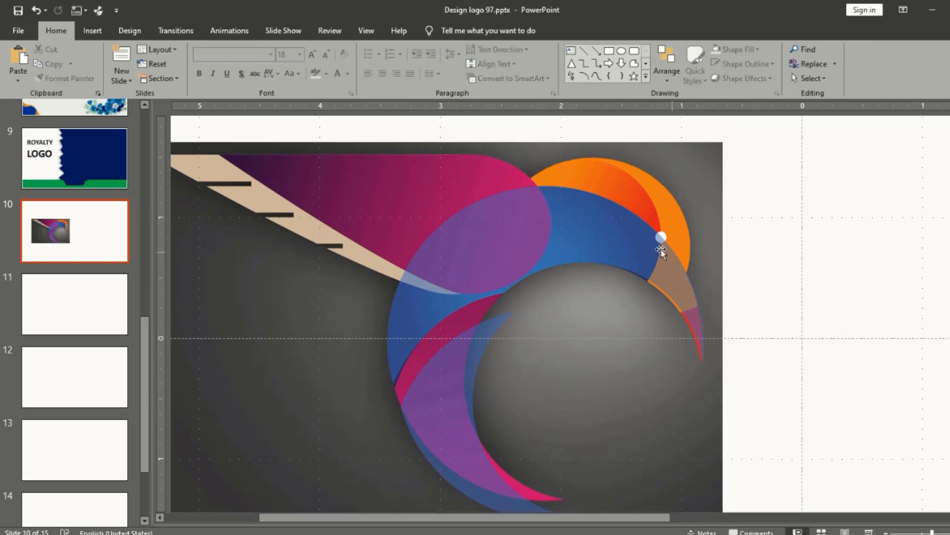
click(596, 197)
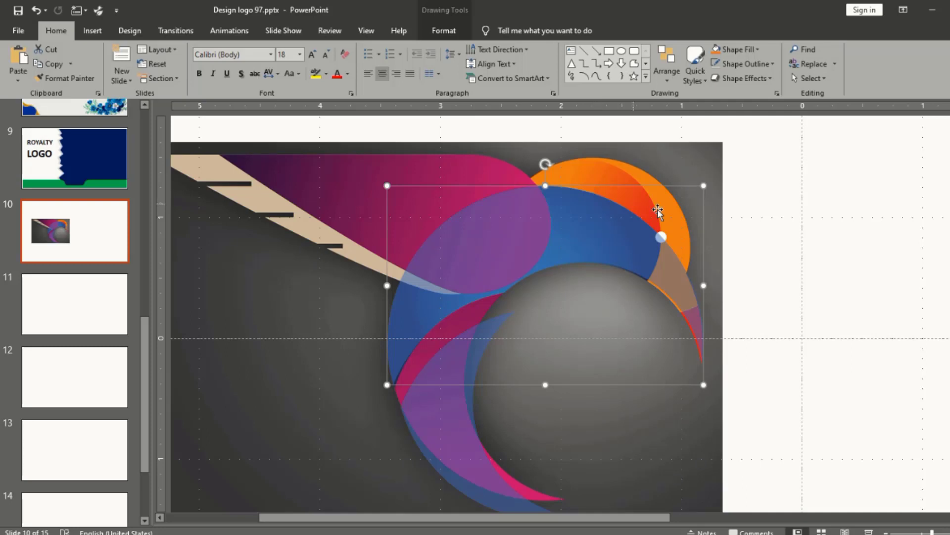
Step: Draw a circle over the top of the swoosh and fill it light green
click(621, 51)
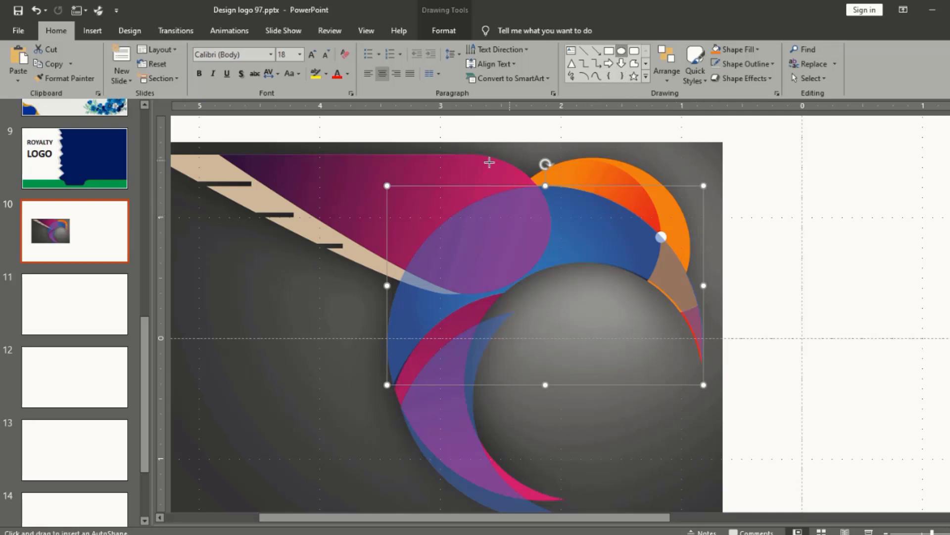
drag(426, 166, 552, 292)
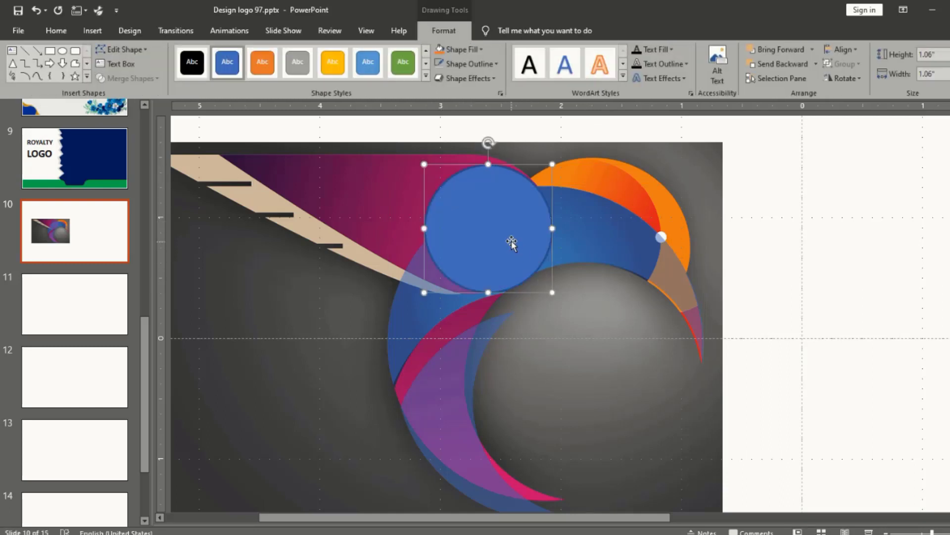
drag(511, 241, 503, 238)
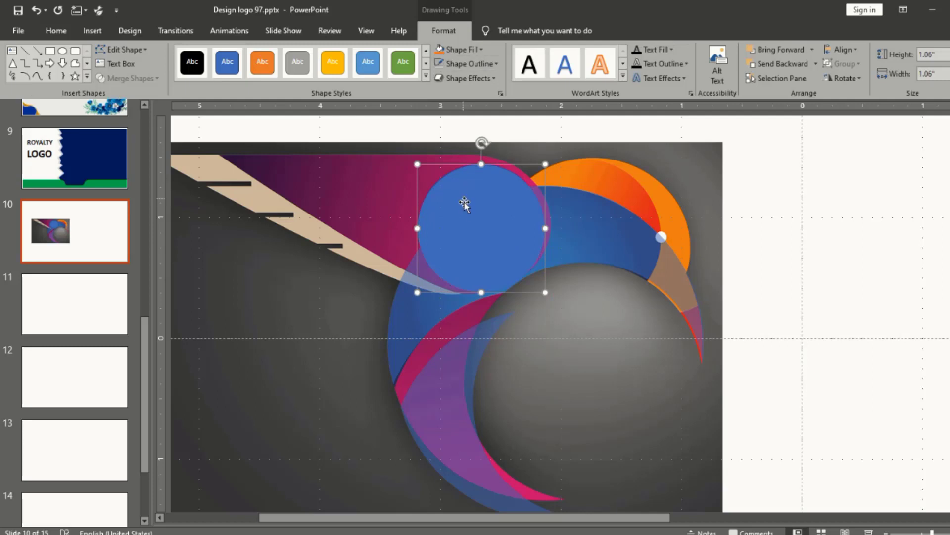
drag(466, 202, 461, 195)
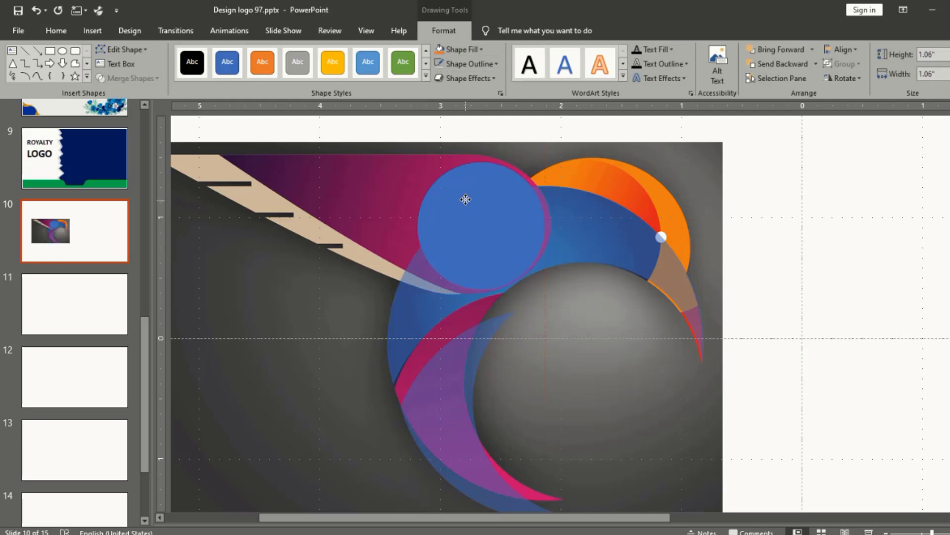
click(482, 50)
click(485, 145)
Step: Enlarge the green circle to about 1.13 inches and reposition it
drag(471, 202, 468, 203)
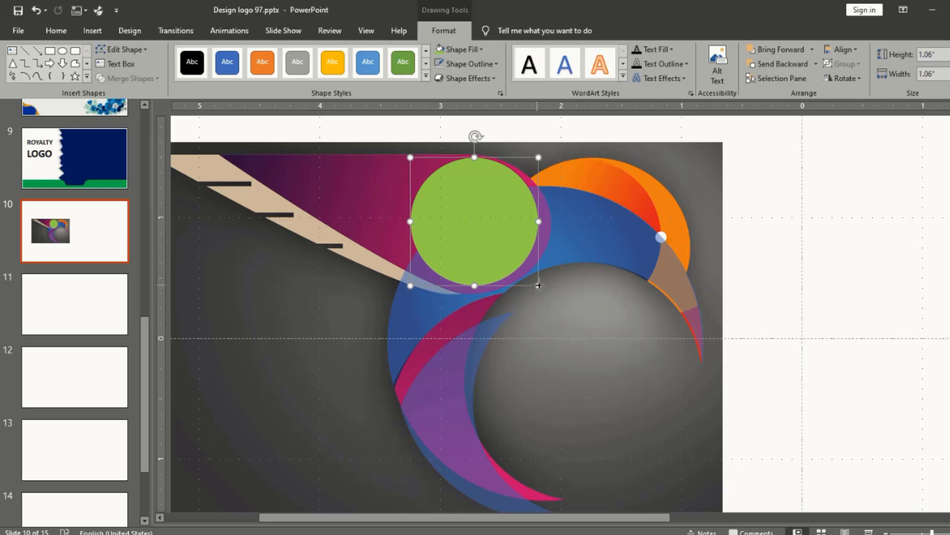
drag(538, 286, 547, 294)
drag(520, 261, 511, 244)
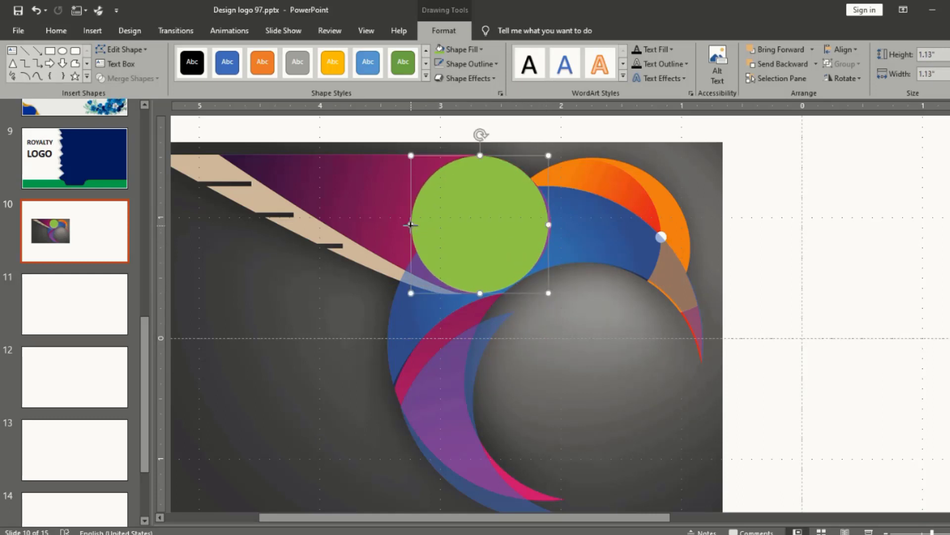
drag(410, 224, 402, 224)
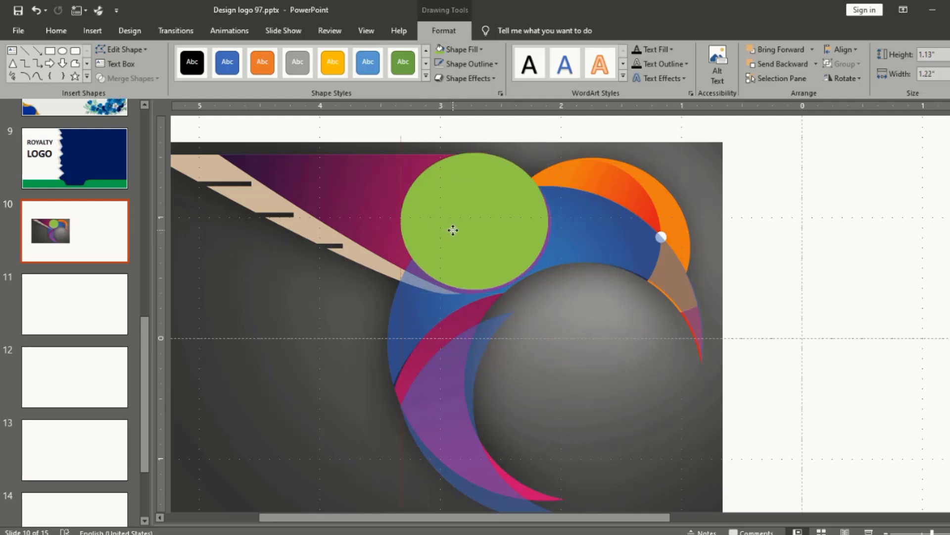
drag(451, 230, 453, 233)
Step: Nudge the green circle into place with arrow keys, undoing one stray resize
key(Left)
key(Left)
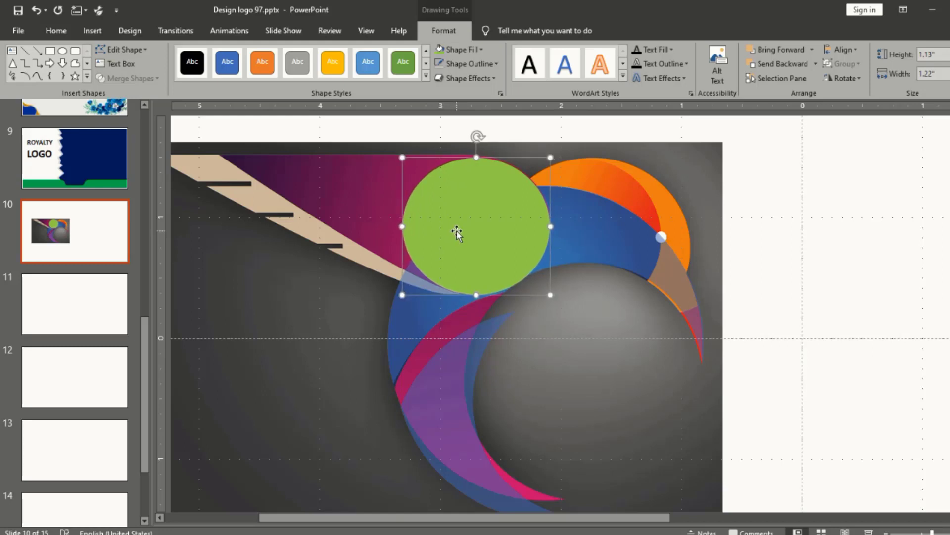
key(Left)
key(Left)
key(Left)
key(Up)
key(Up)
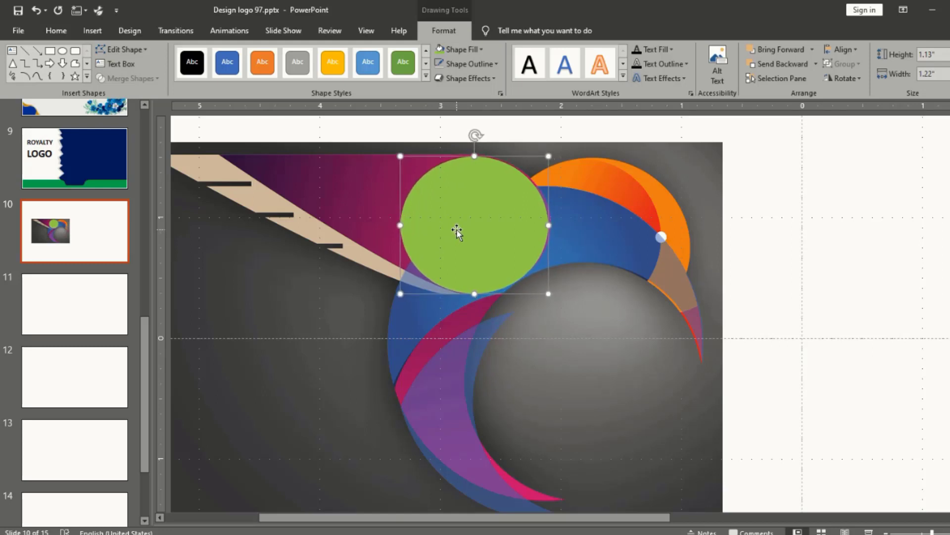
key(Right)
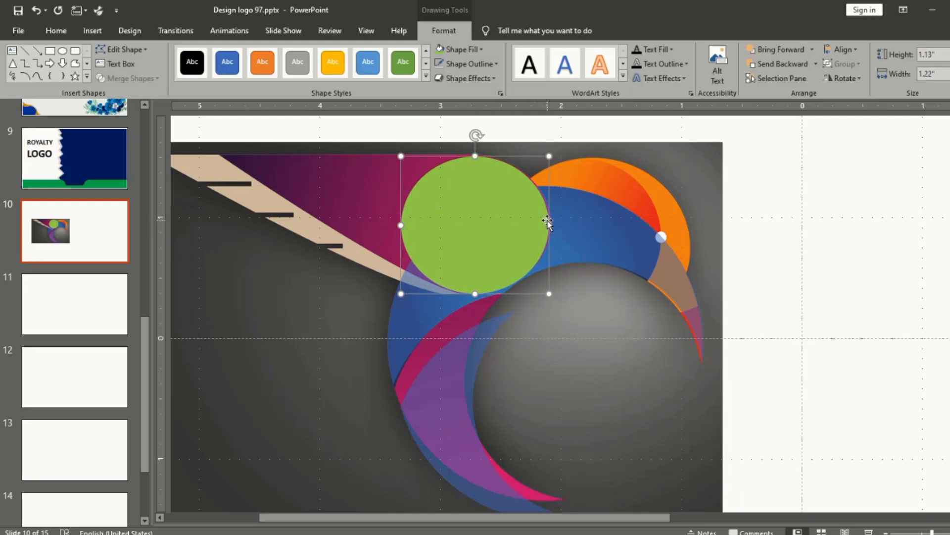
drag(549, 225, 531, 221)
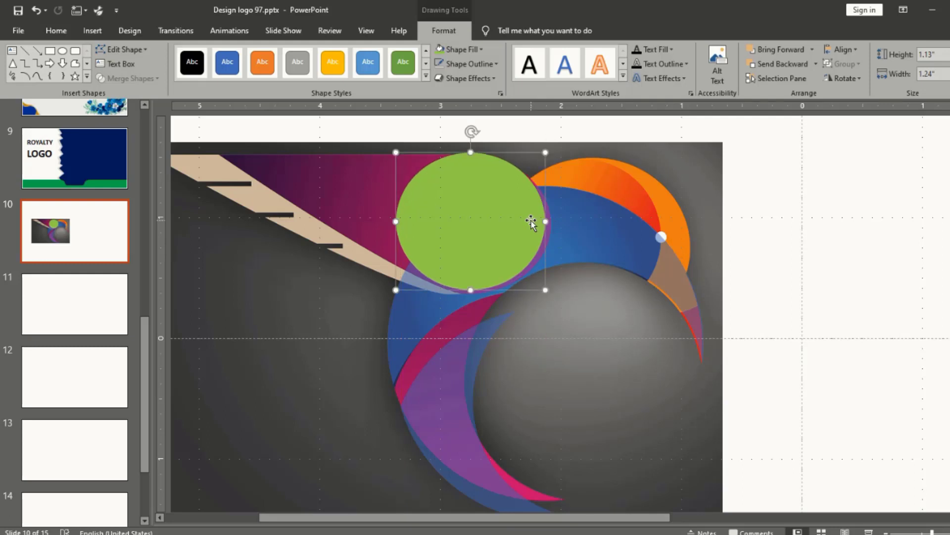
key(ctrl+z)
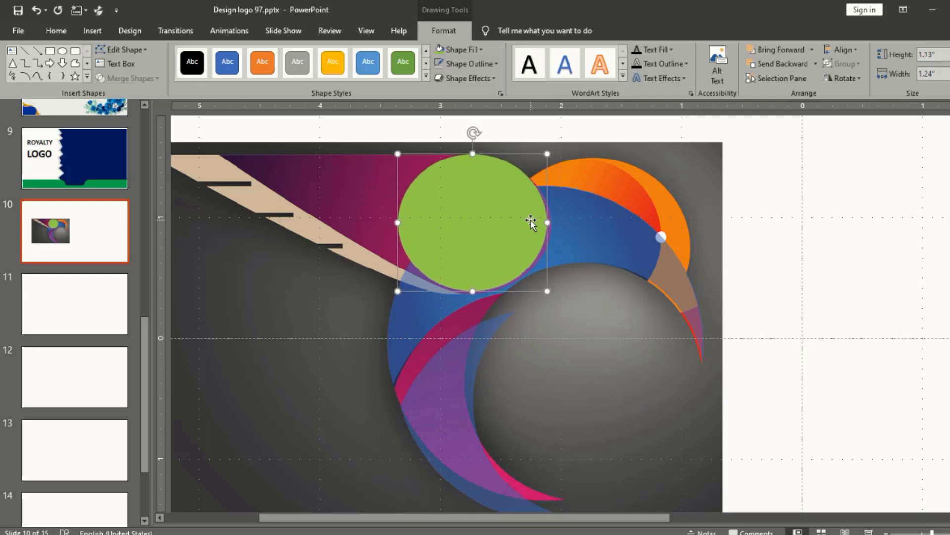
key(ctrl+Right)
key(ctrl+Right)
key(ctrl+Right)
key(ctrl+Right)
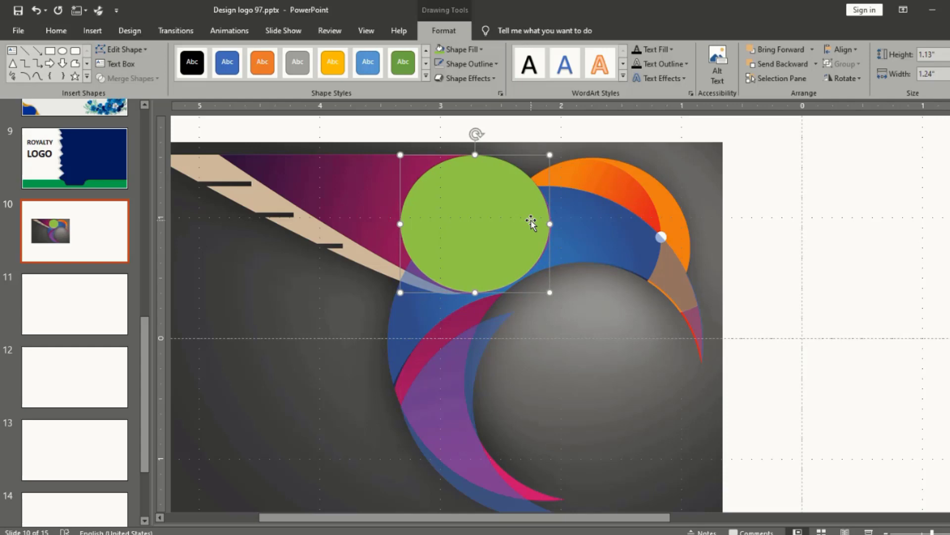
key(ctrl+Right)
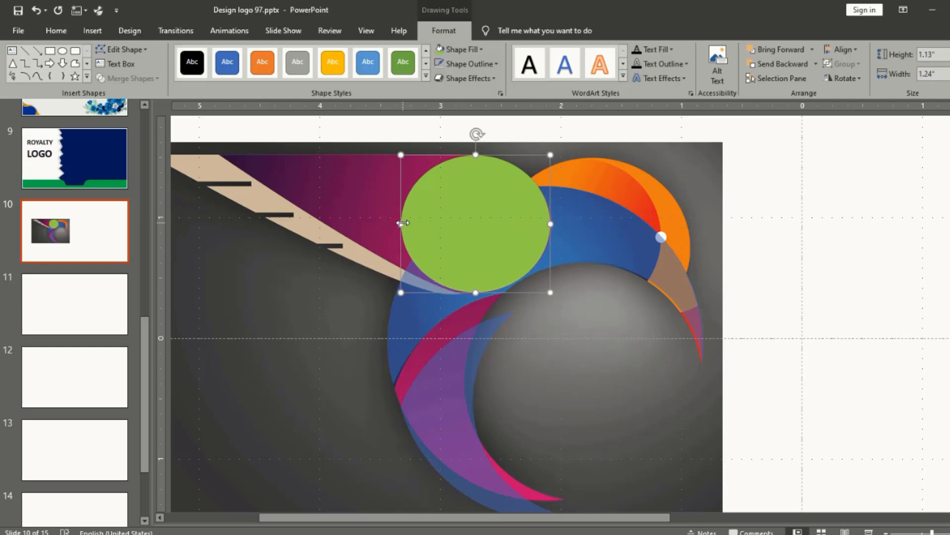
Step: Narrow the green circle to about 1.23 inches wide, then deselect it
drag(403, 223, 403, 223)
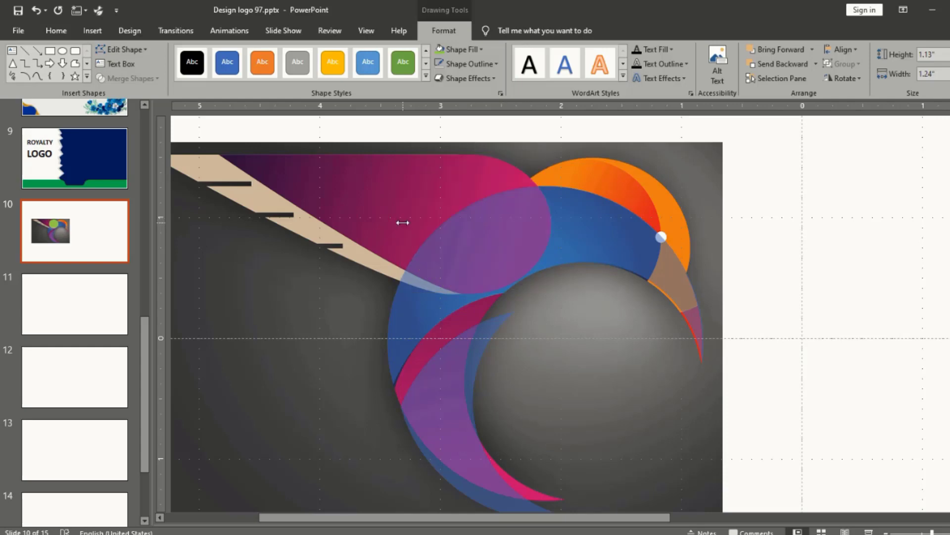
click(291, 266)
click(420, 236)
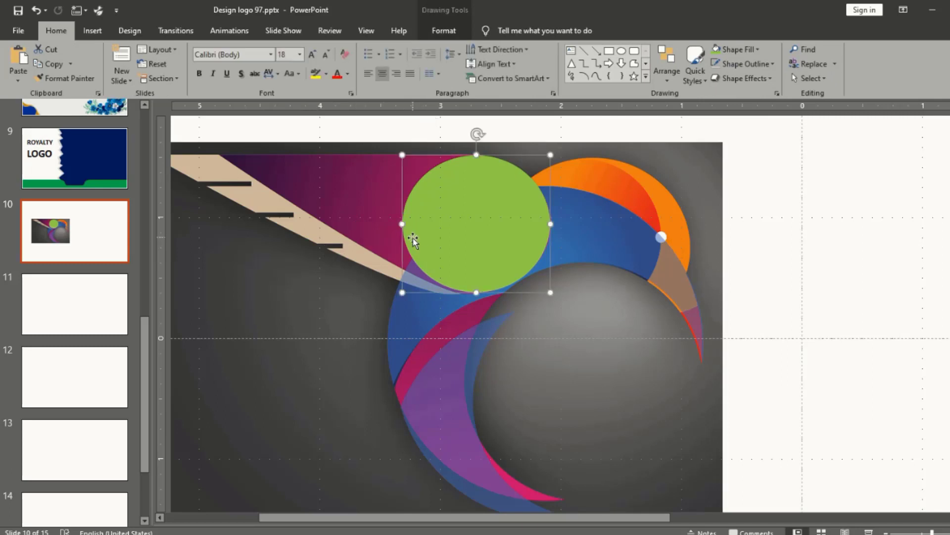
drag(402, 224, 399, 227)
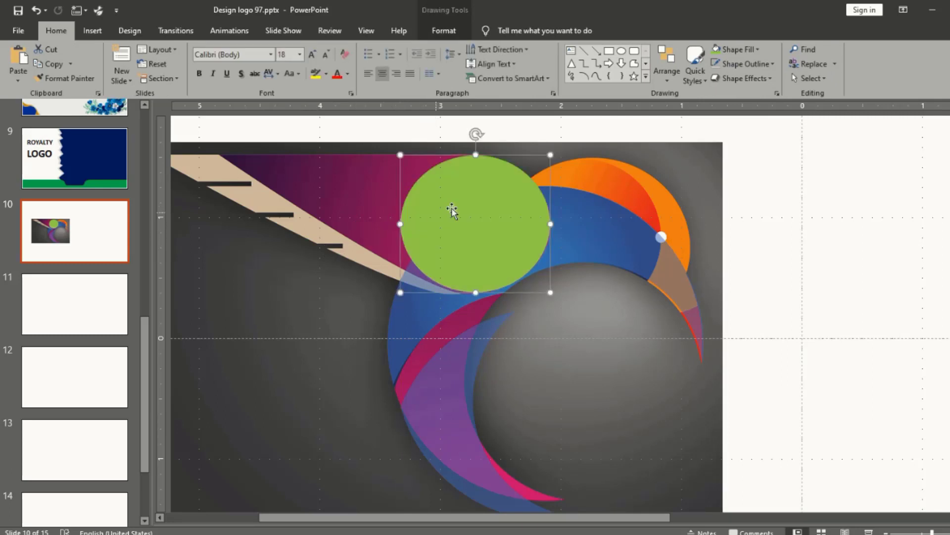
click(626, 142)
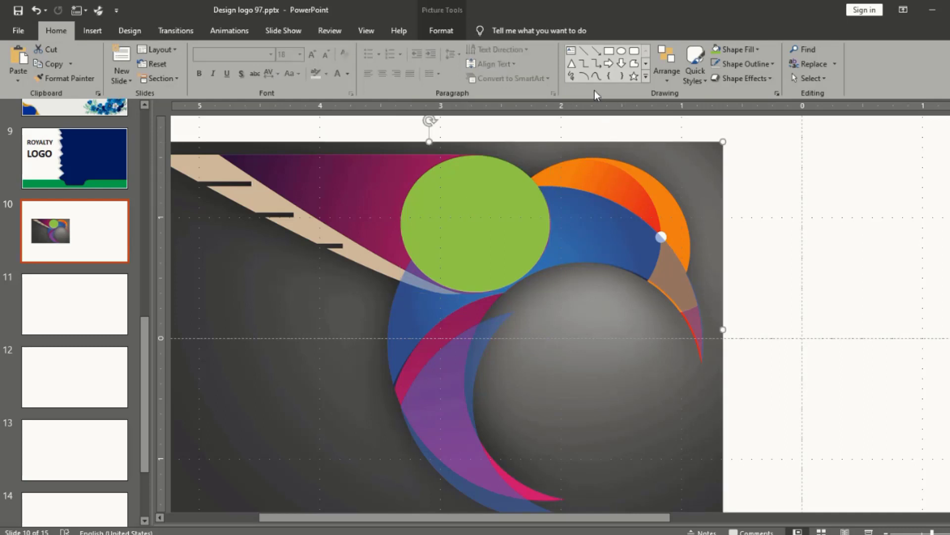
Step: Begin a freeform outline with its first points near the slide's top-left
click(634, 64)
drag(479, 155, 478, 155)
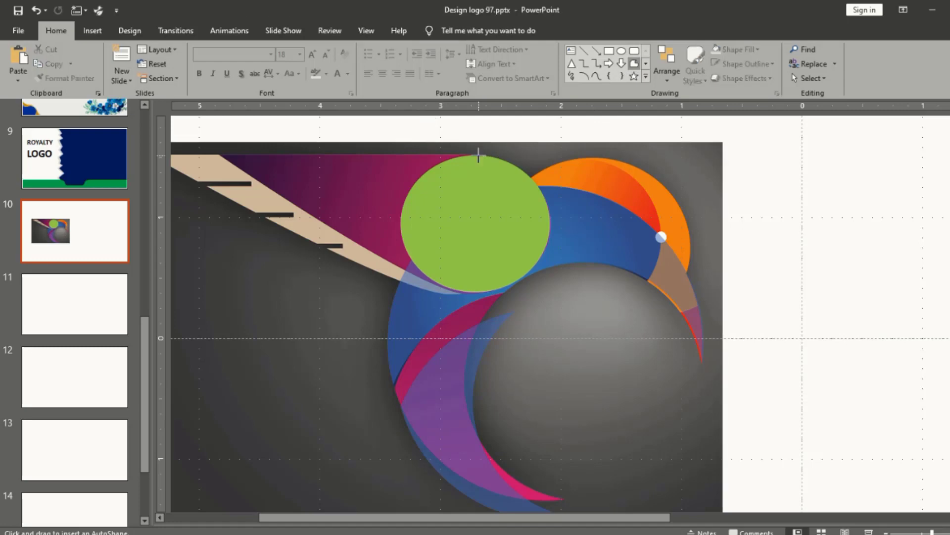
click(218, 154)
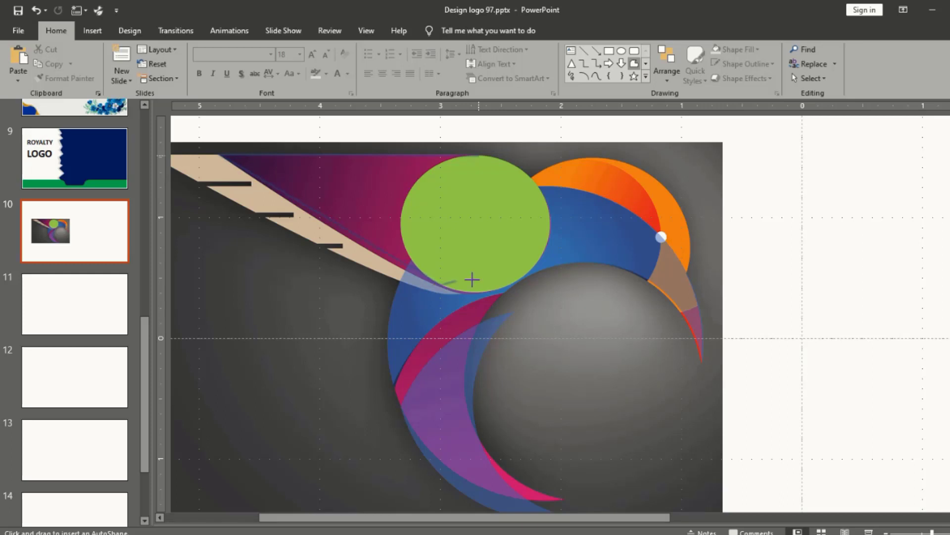
Step: Close the freeform wing shape and fill it green
click(524, 246)
click(477, 155)
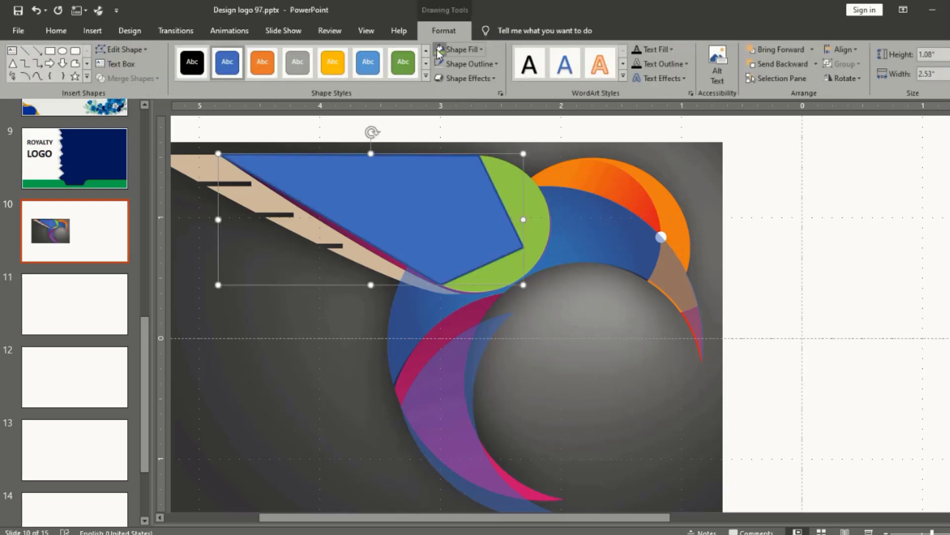
click(438, 50)
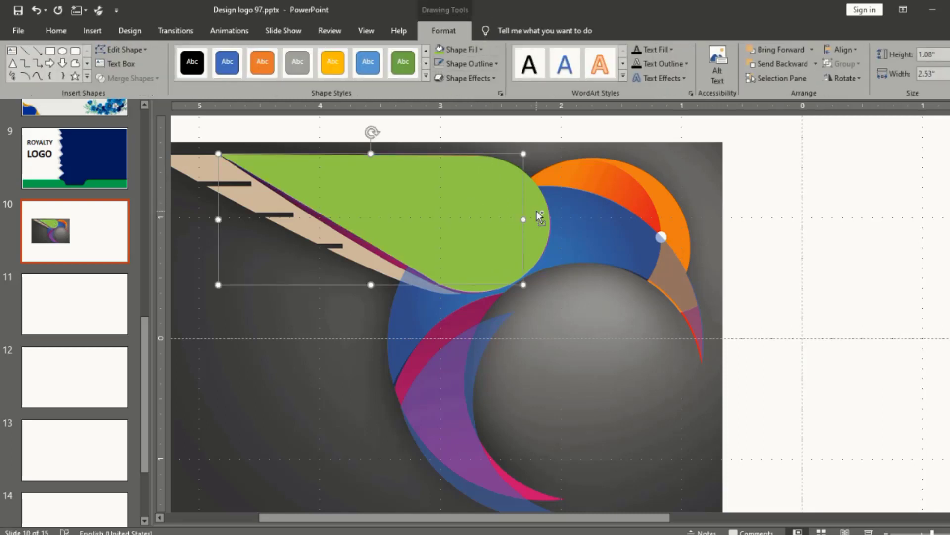
click(128, 78)
click(116, 94)
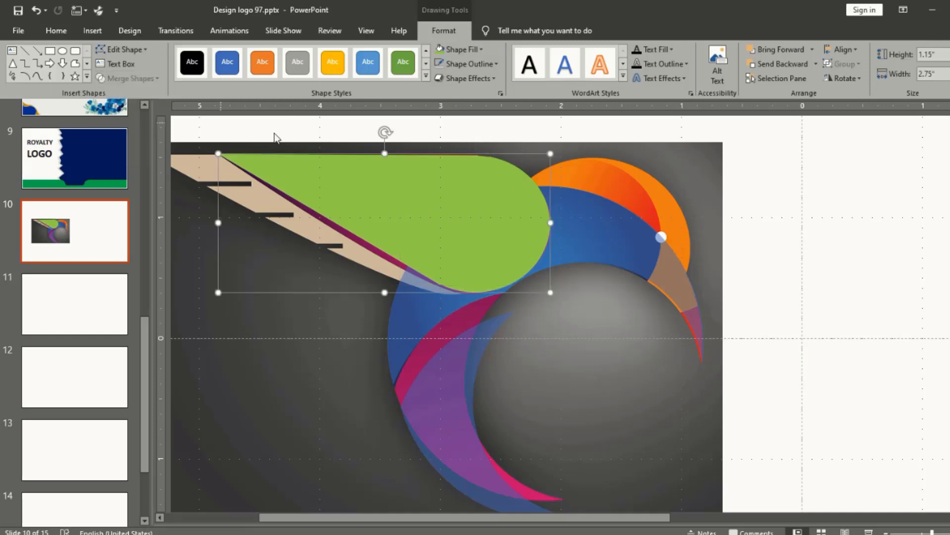
click(806, 208)
click(461, 221)
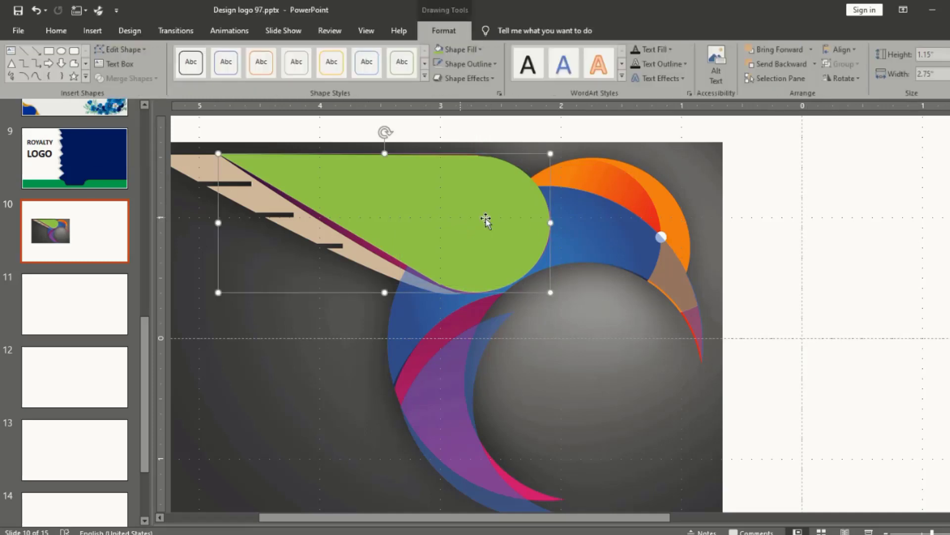
Step: Place a green copy of the wing to the right of the reference image
key(ctrl+f)
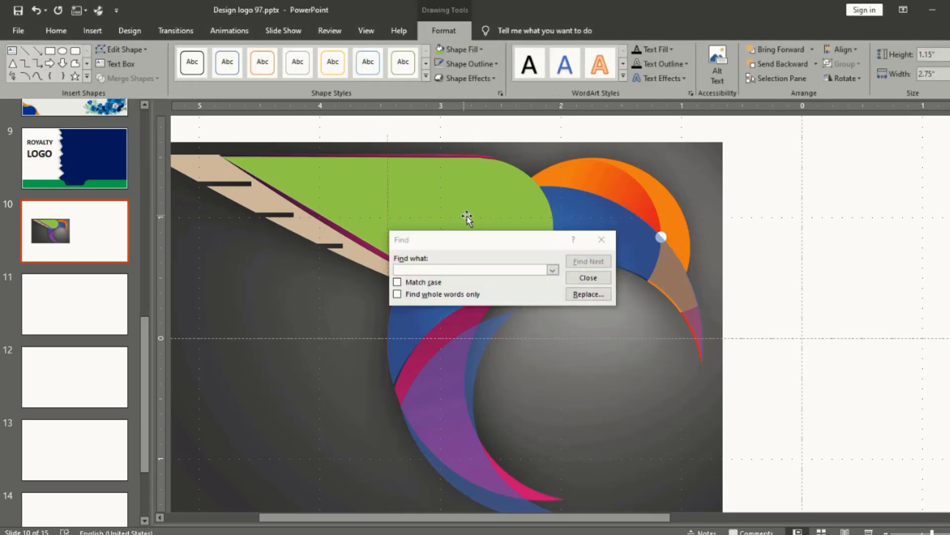
drag(465, 207, 786, 261)
click(600, 240)
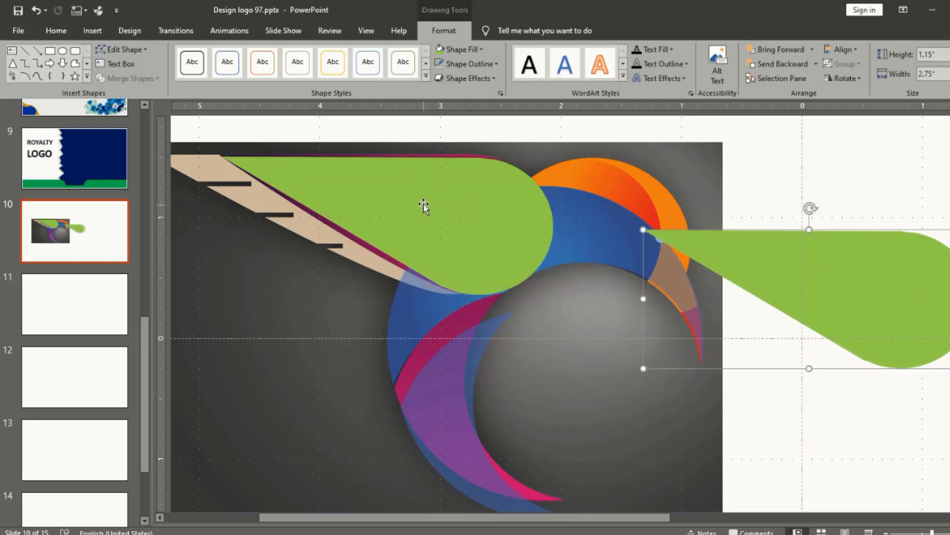
drag(451, 204, 470, 199)
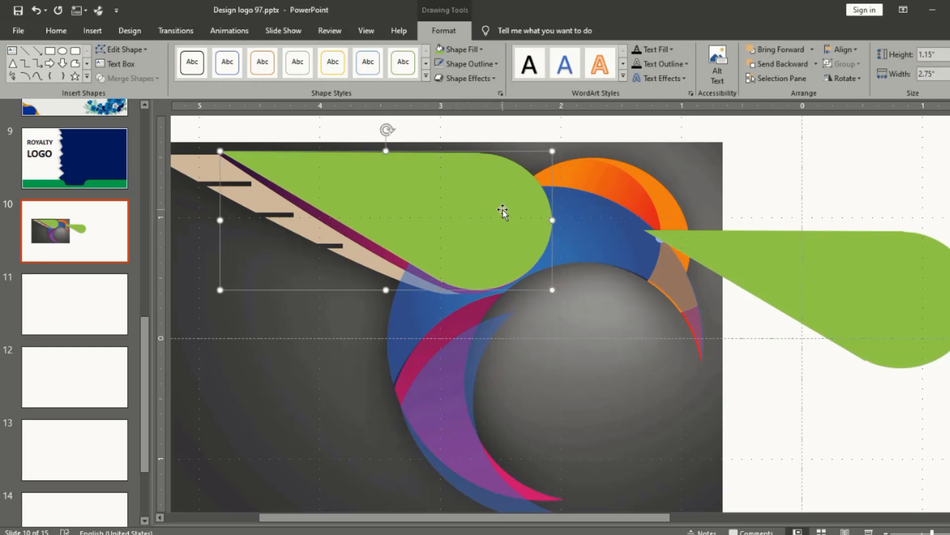
key(ctrl+Down)
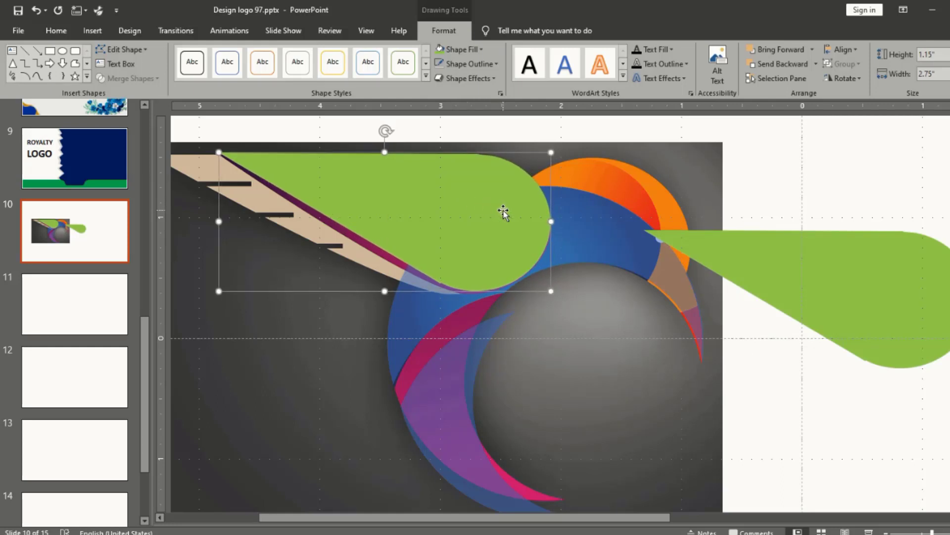
Step: Fragment the green wing against the large circle with Merge Shapes
click(588, 222)
shift+click(470, 214)
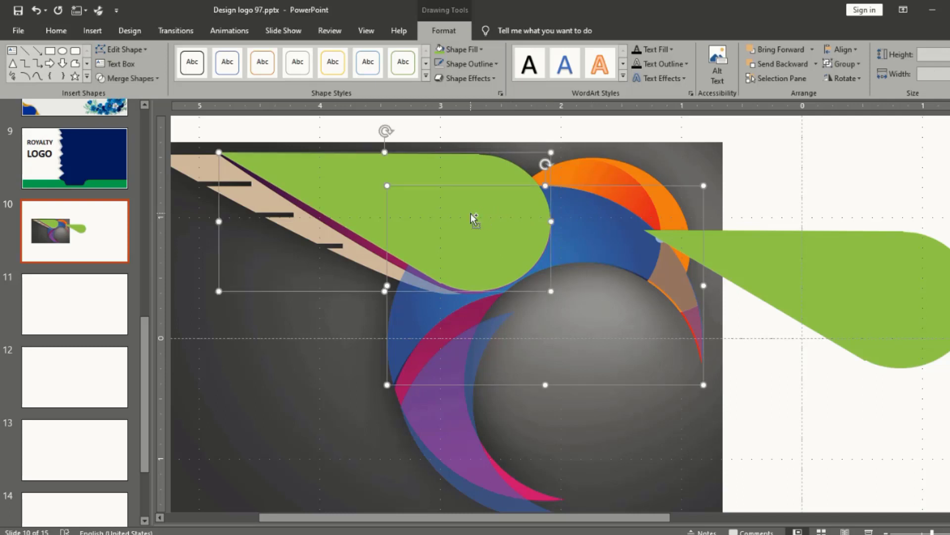
click(143, 78)
click(137, 121)
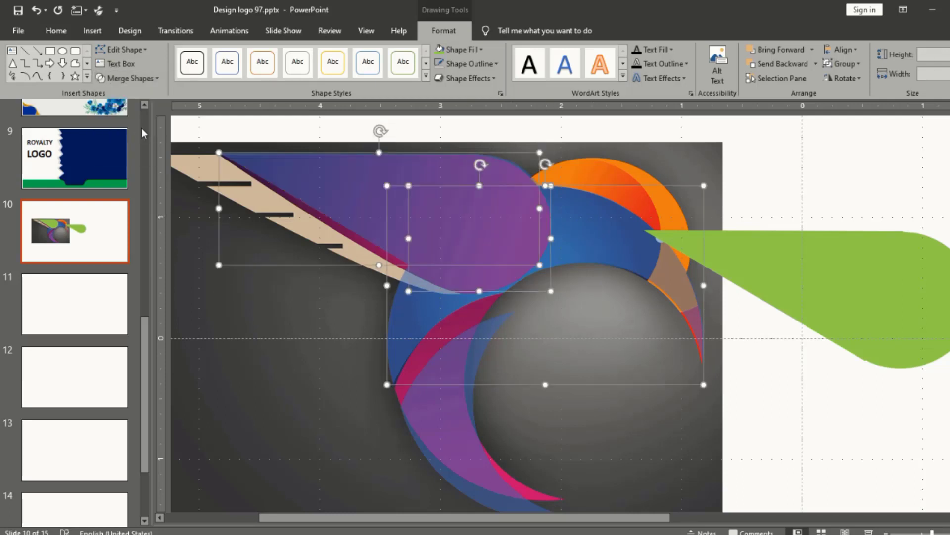
key(Escape)
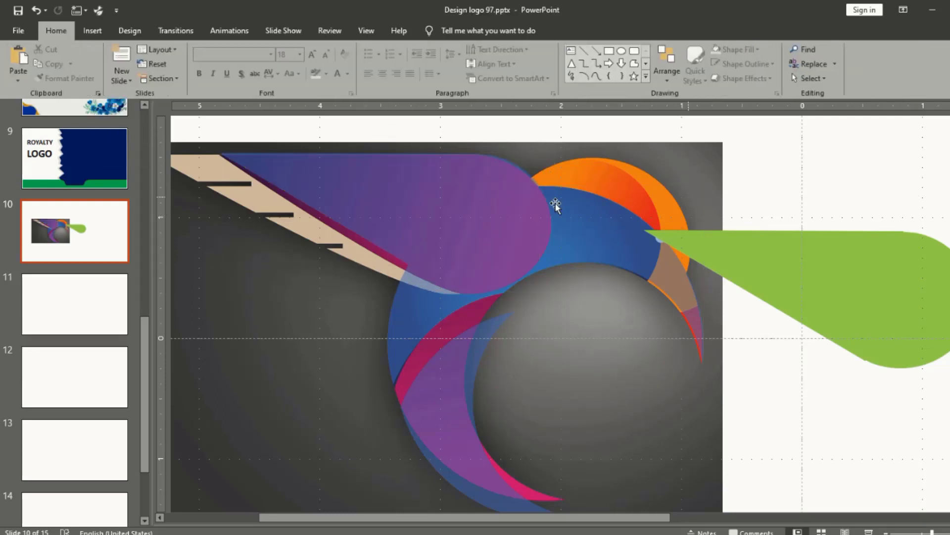
Step: Delete the middle purple fragment and try unioning the purple pieces into one teardrop
click(496, 208)
key(Delete)
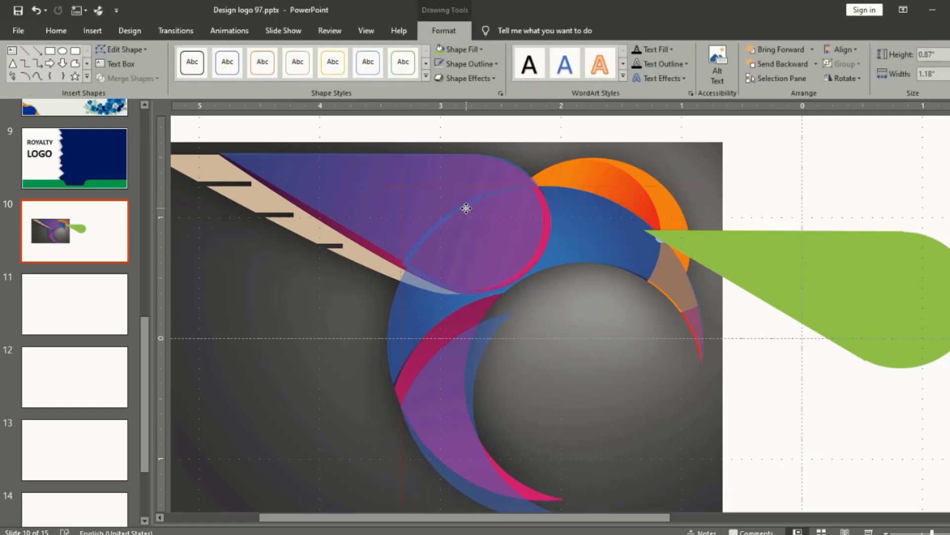
drag(466, 208, 684, 212)
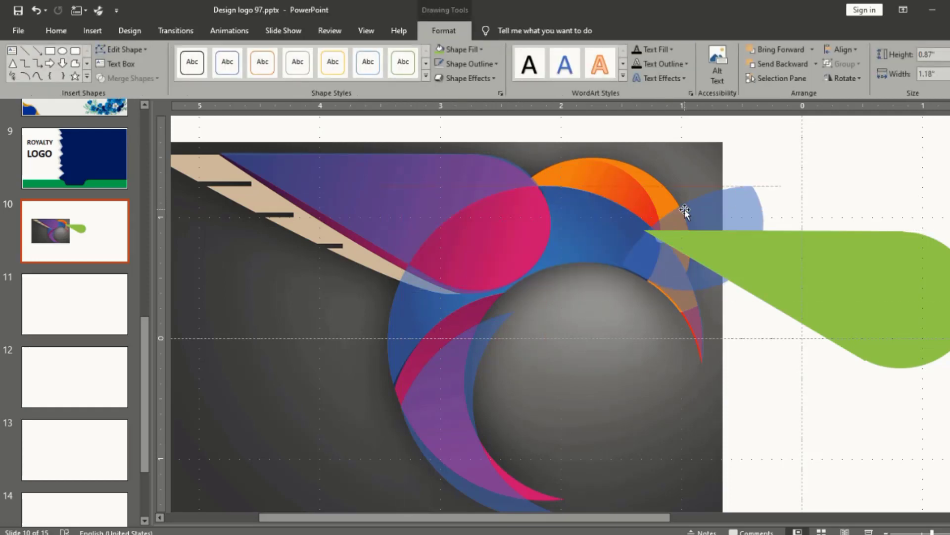
key(ctrl+z)
shift+click(400, 176)
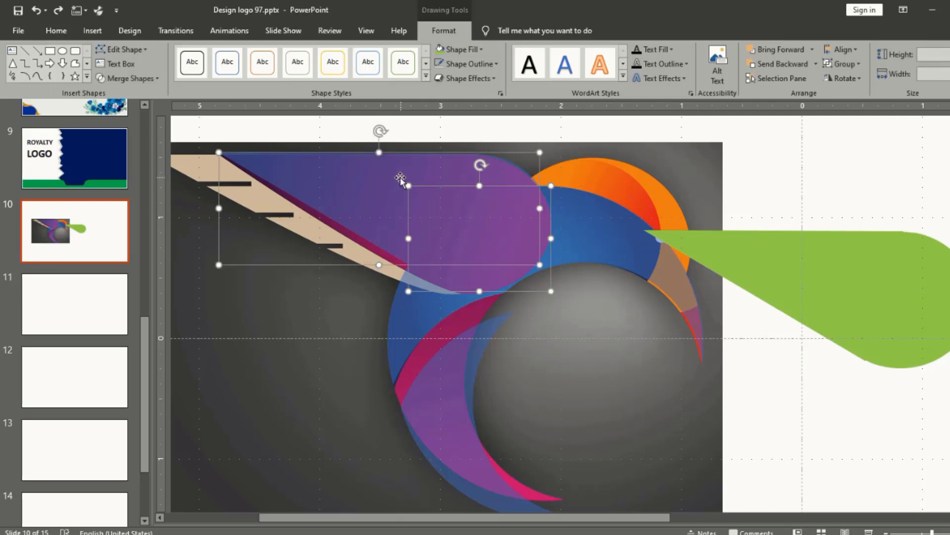
click(151, 78)
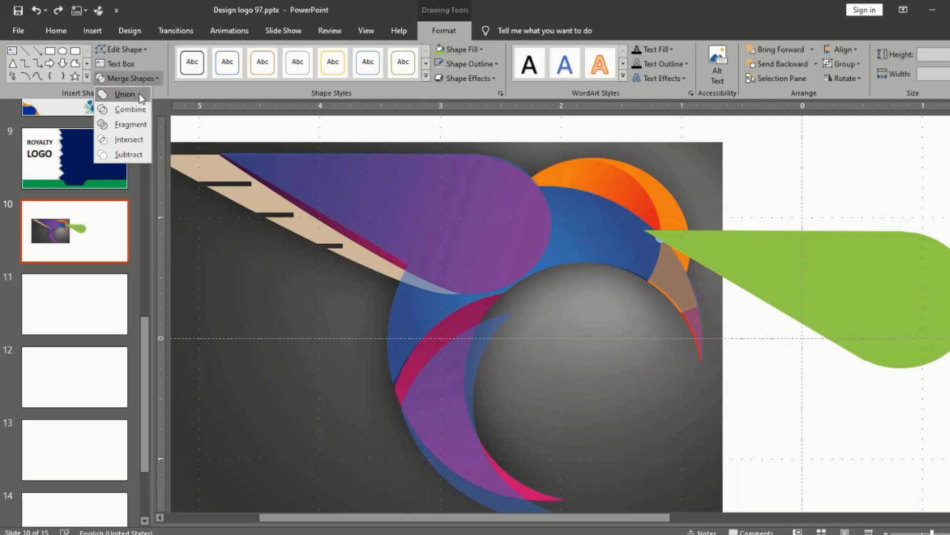
click(138, 93)
key(ctrl+z)
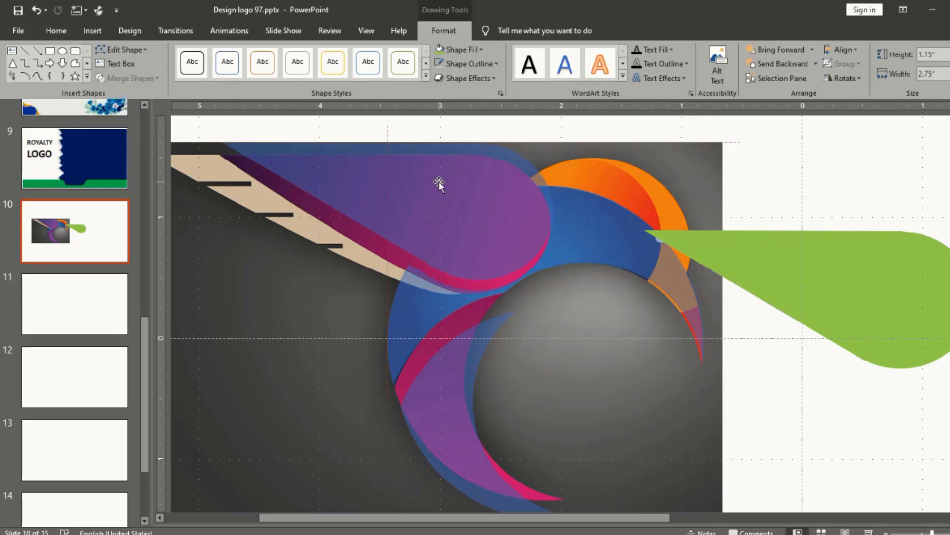
click(827, 202)
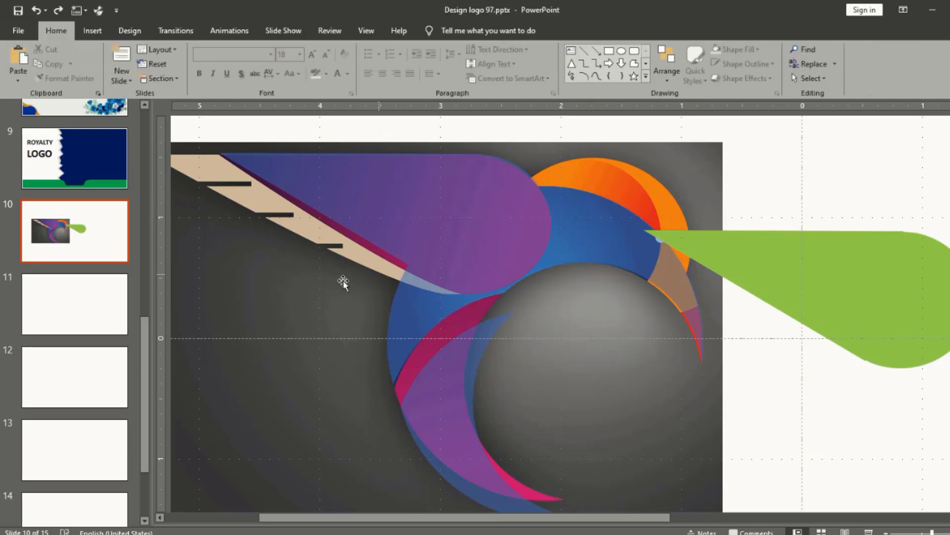
Step: Test the green teardrop over the wing at a wider size, then delete it
click(443, 238)
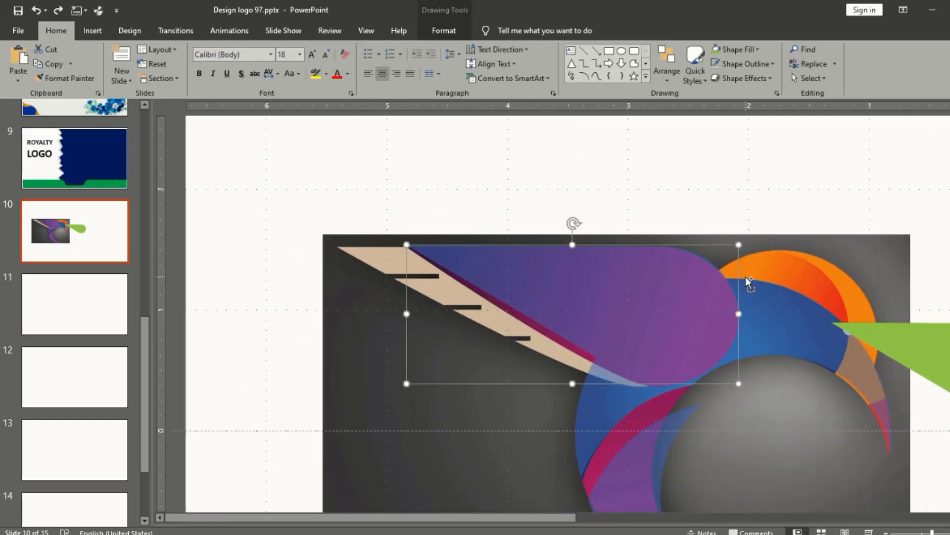
scroll(718, 285, down, 2)
scroll(694, 297, up, 1)
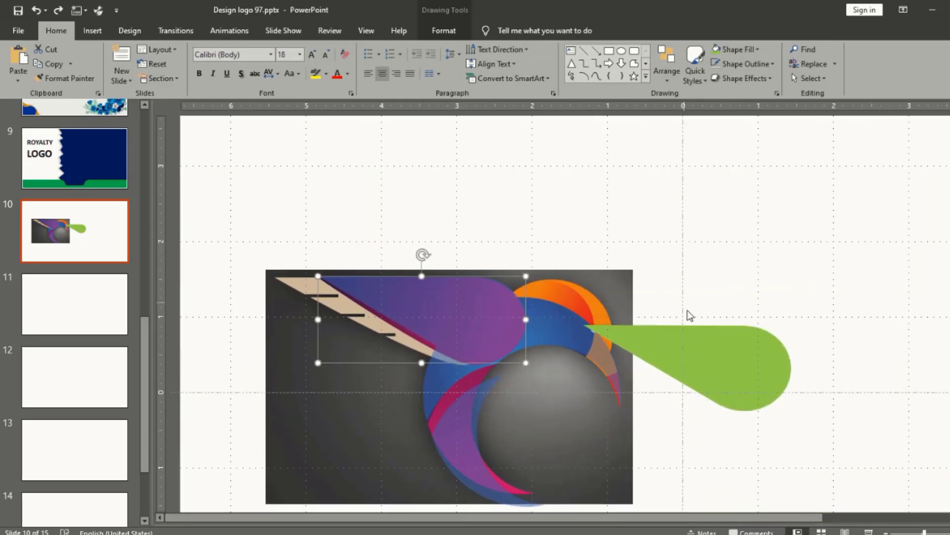
scroll(691, 315, up, 1)
mouse_move(795, 346)
mouse_down()
mouse_move(567, 308)
mouse_move(449, 214)
mouse_move(484, 280)
mouse_move(428, 286)
mouse_up()
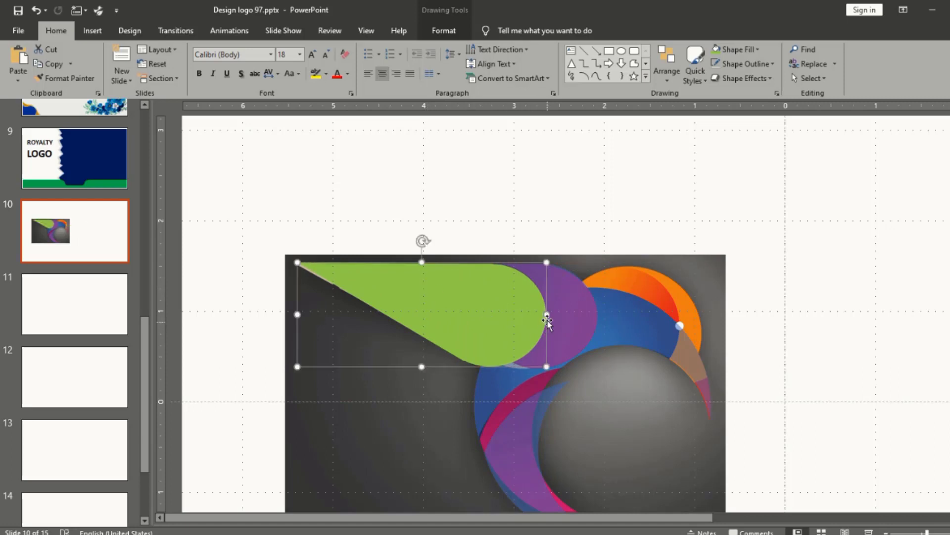
drag(547, 313, 597, 330)
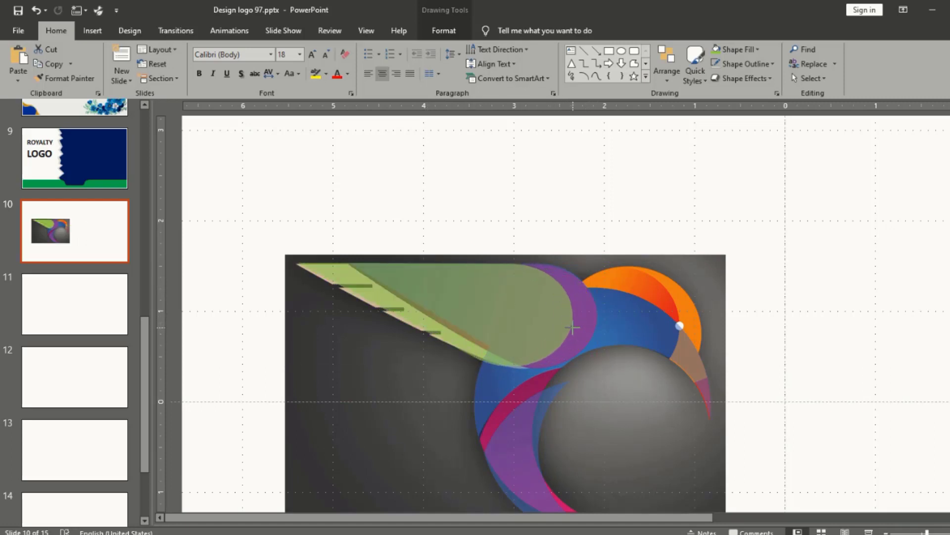
drag(597, 329, 572, 323)
key(Delete)
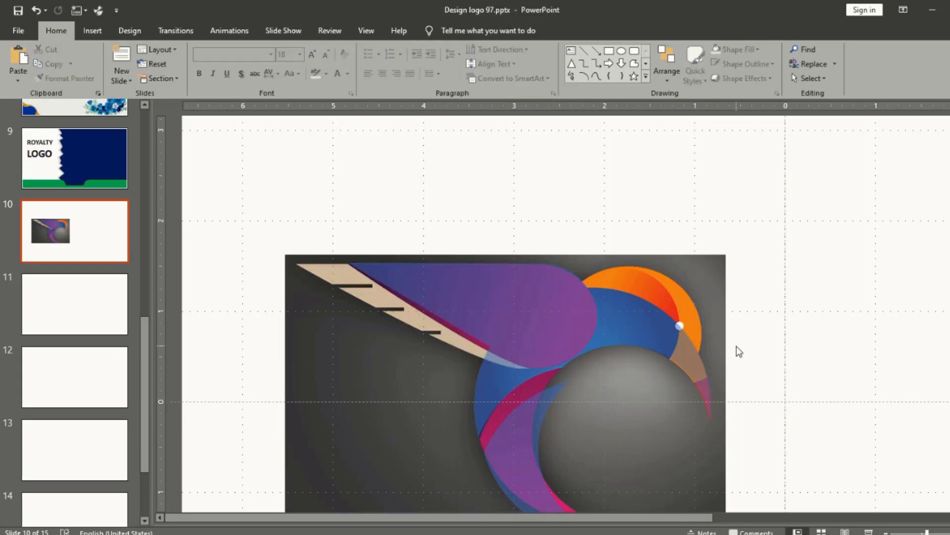
Step: Select the purple crescent and drag it into place beneath the grey sphere
ctrl+scroll(737, 349, up, 5)
scroll(603, 277, up, 5)
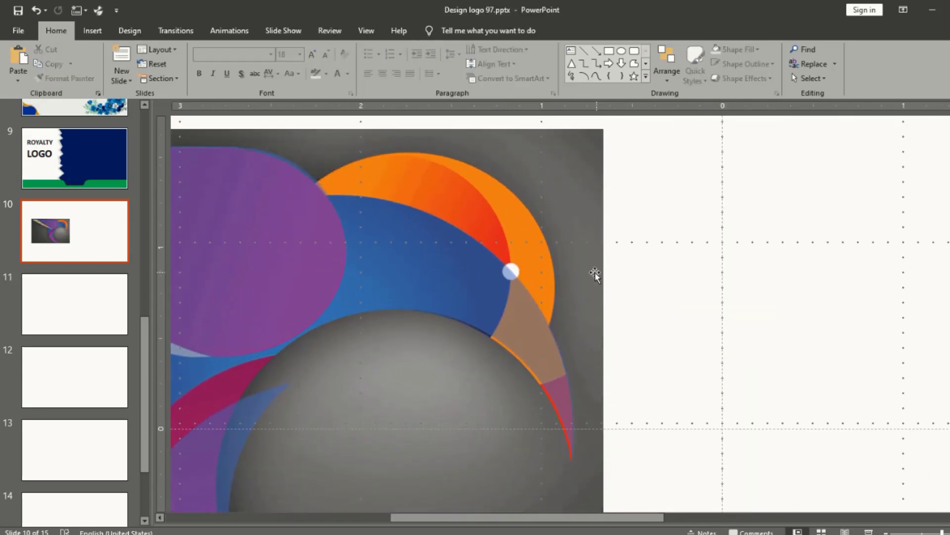
click(525, 323)
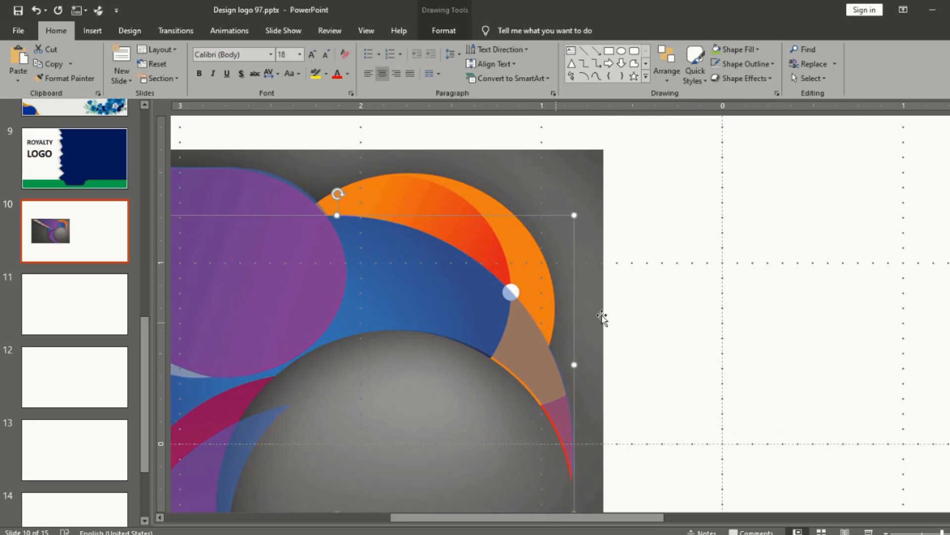
click(655, 302)
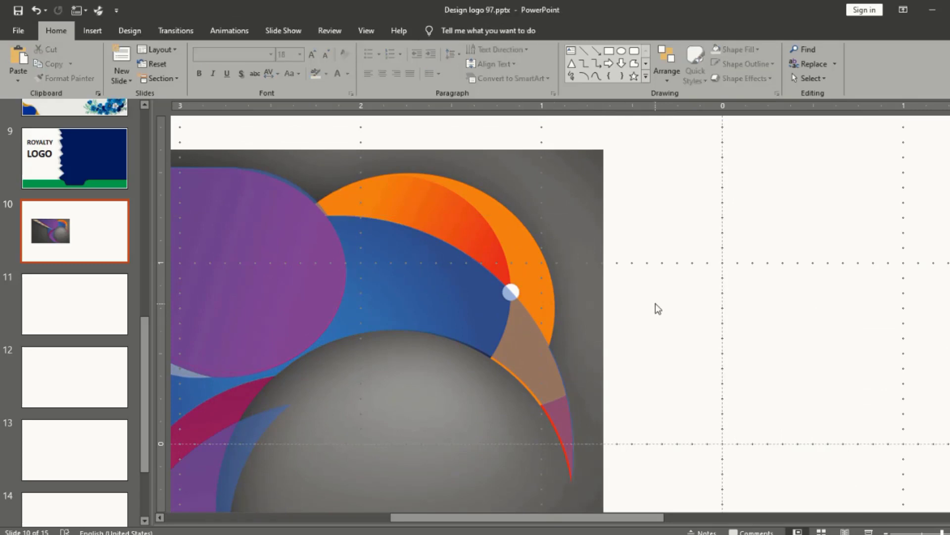
click(515, 336)
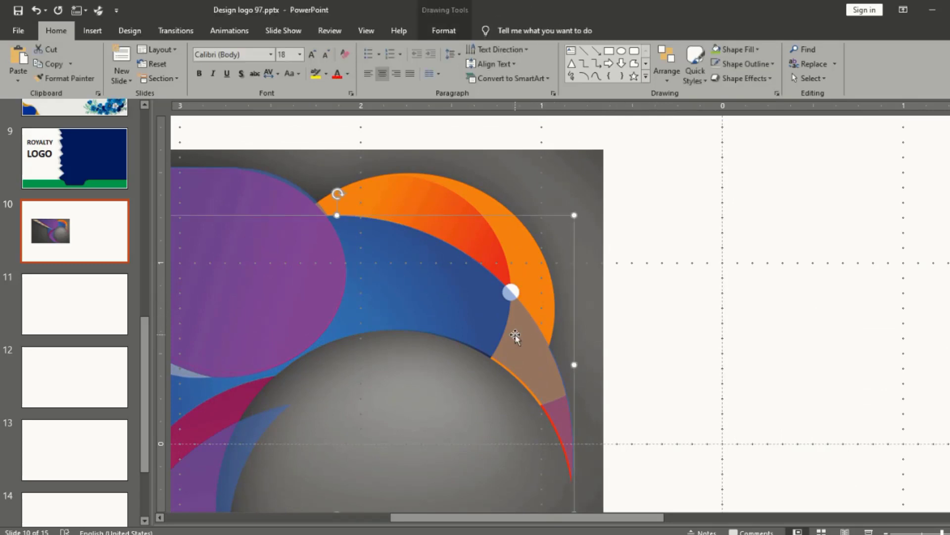
scroll(516, 334, down, 3)
click(533, 277)
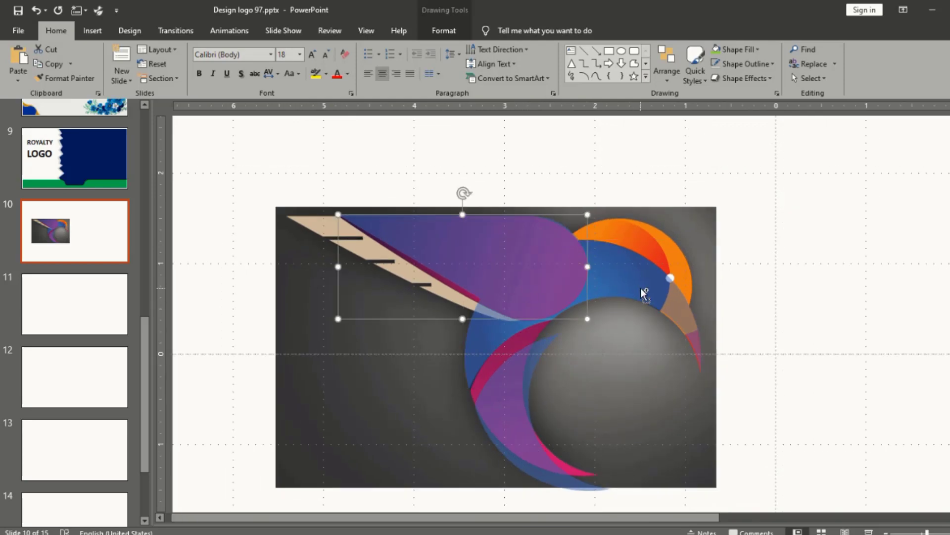
scroll(643, 293, up, 2)
drag(639, 431, 640, 426)
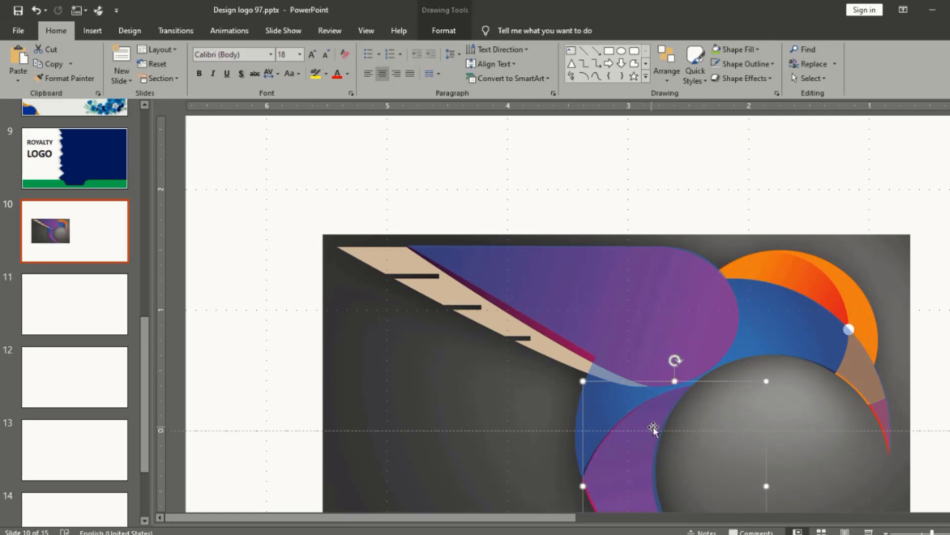
Step: Nudge the purple crescent left, right and down until it hugs the sphere's edge
key(ctrl+Left)
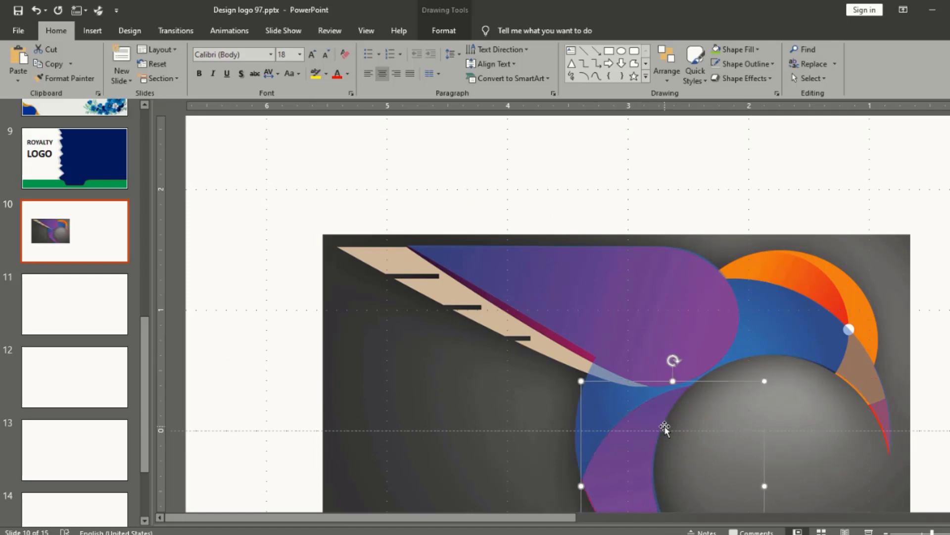
key(ctrl+Right)
key(ctrl+Down)
key(ctrl+Left)
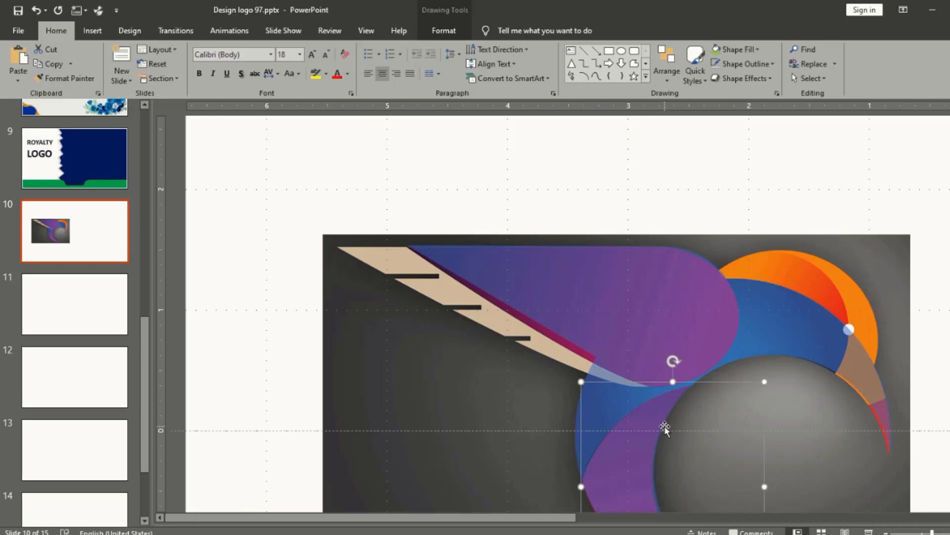
key(ctrl+Left)
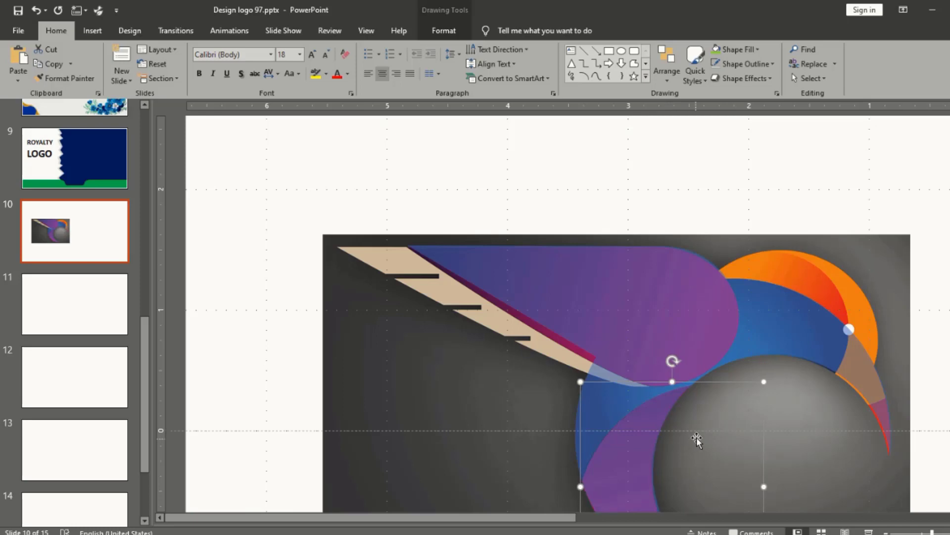
ctrl+scroll(696, 437, up, 1)
ctrl+scroll(698, 430, up, 4)
scroll(537, 322, up, 1)
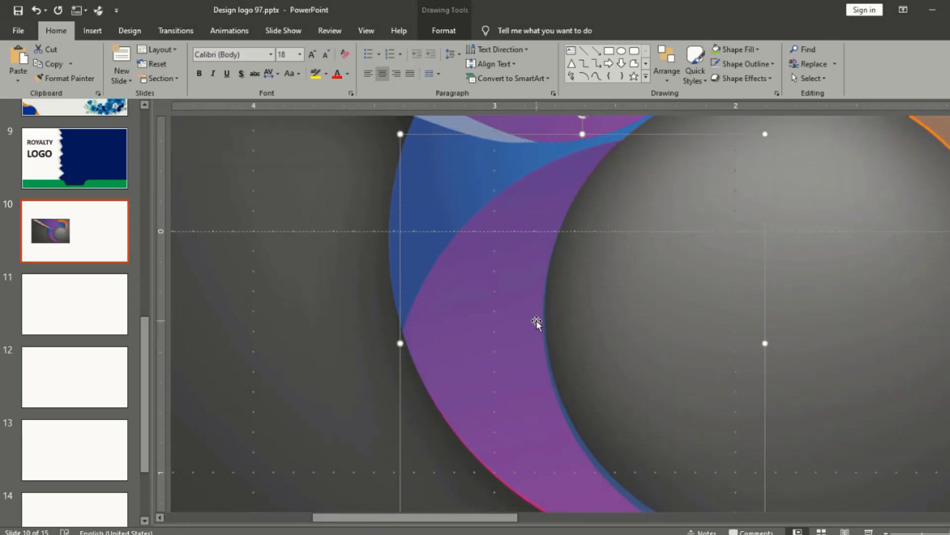
key(ctrl+Right)
key(ctrl+Right)
key(ctrl+Right)
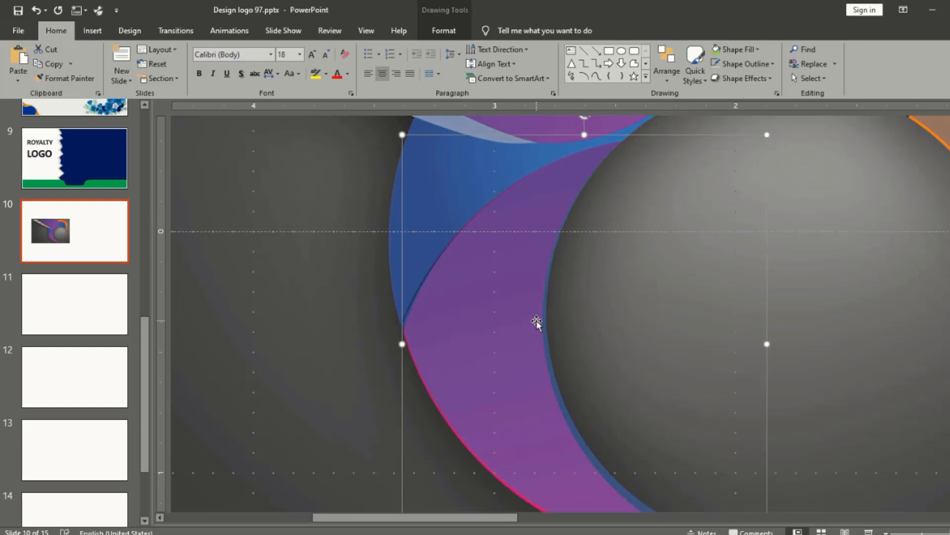
key(ctrl+Right)
key(ctrl+Left)
Step: Set the crescent's fill transparency to 0% in Format Shape
right_click(518, 305)
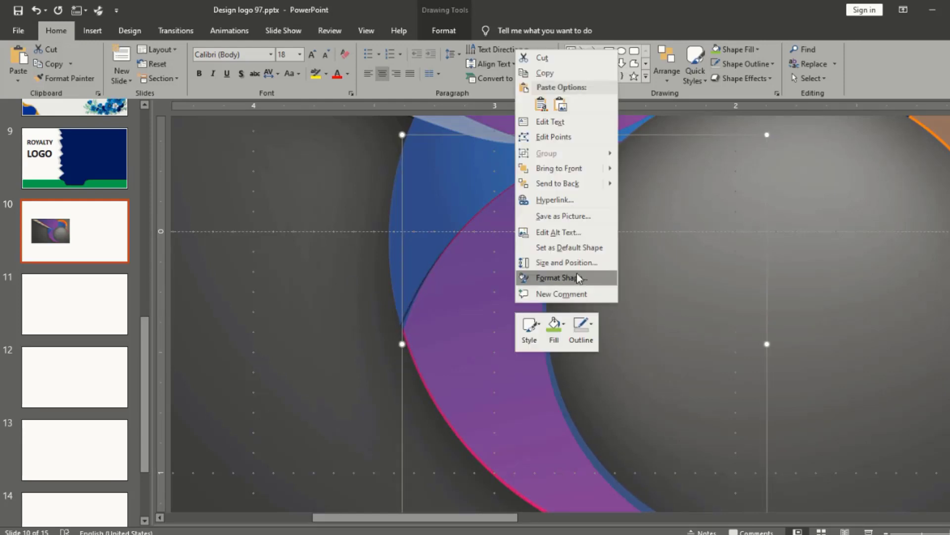
click(587, 264)
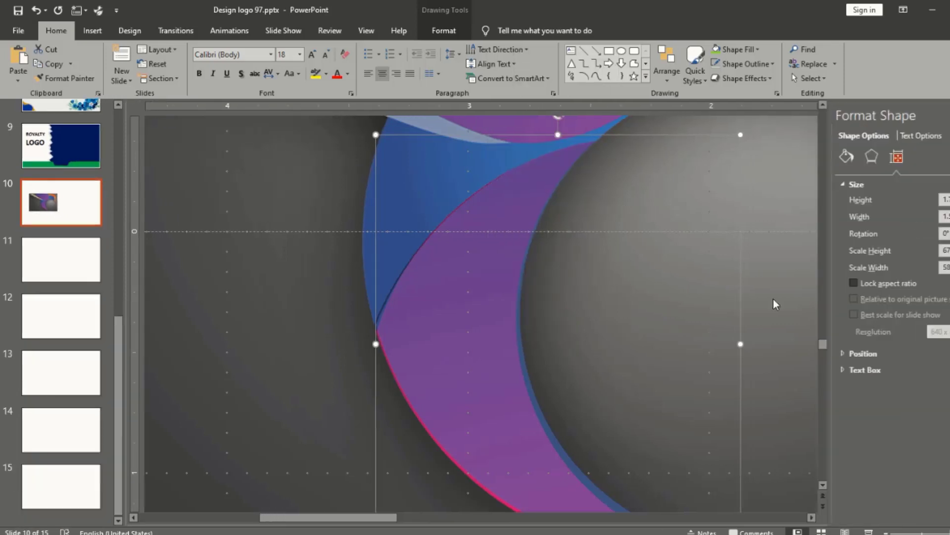
click(845, 157)
drag(921, 312, 902, 314)
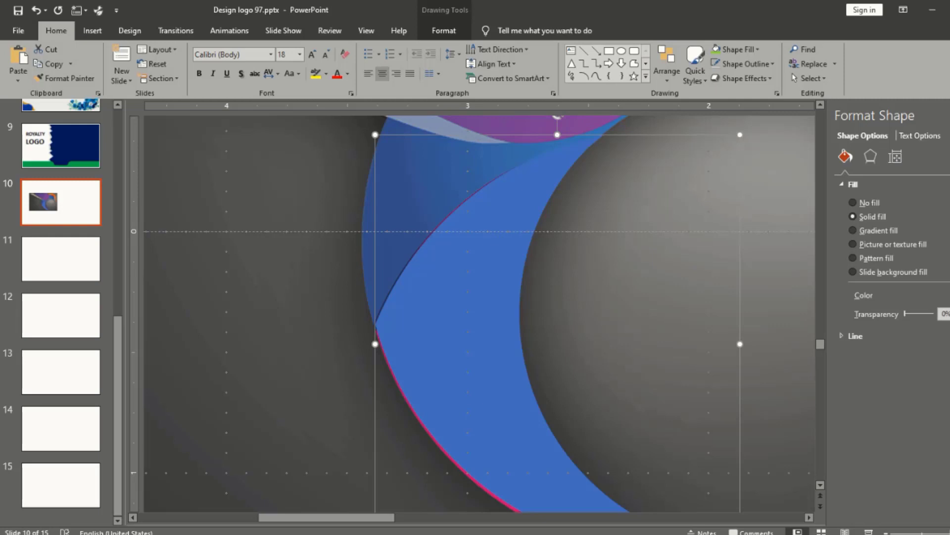
Step: Make the purple wing and blue ring shapes fully opaque at 0% transparency
scroll(511, 307, down, 3)
scroll(515, 307, down, 1)
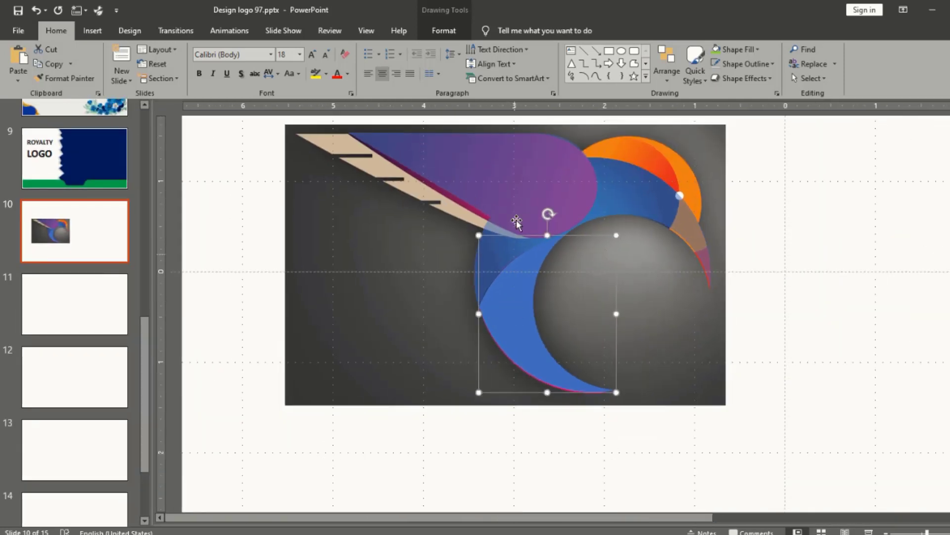
click(519, 196)
scroll(519, 196, down, 1)
shift+click(506, 235)
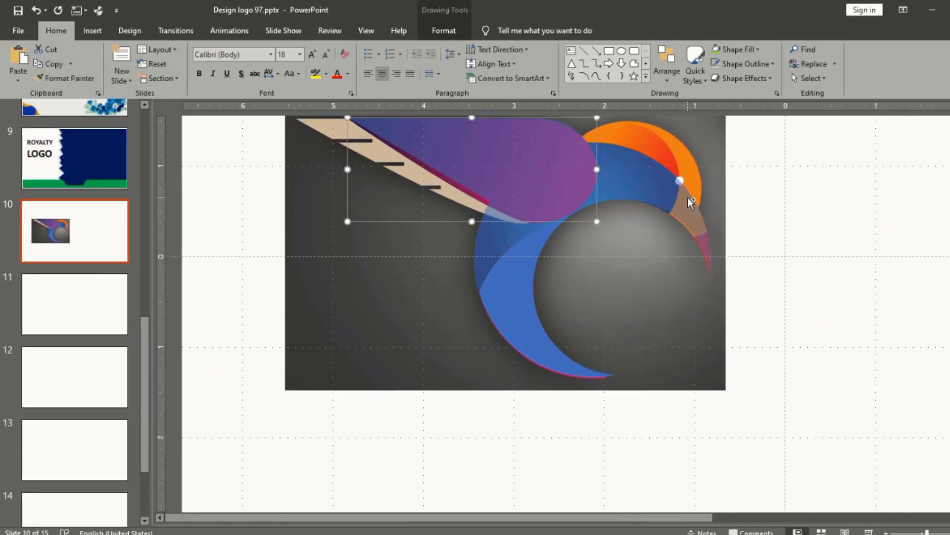
right_click(549, 171)
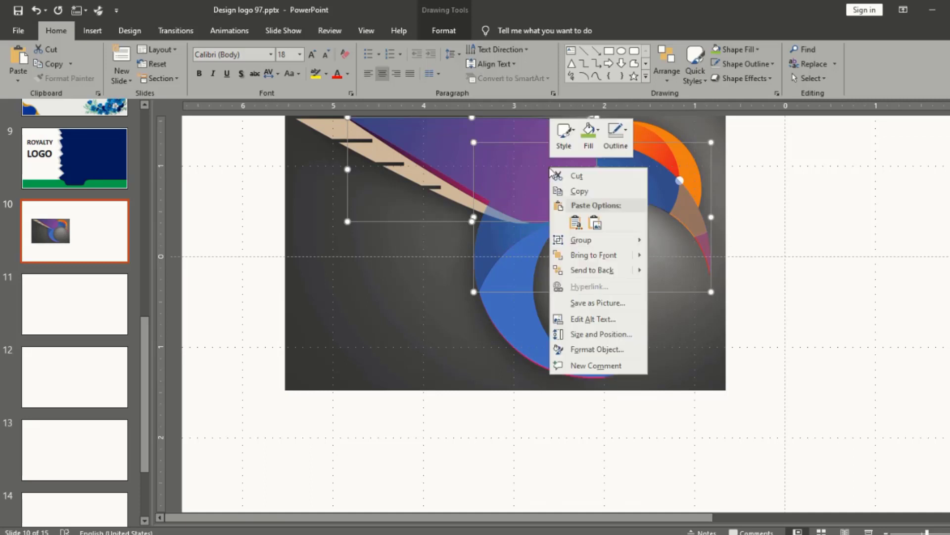
click(581, 344)
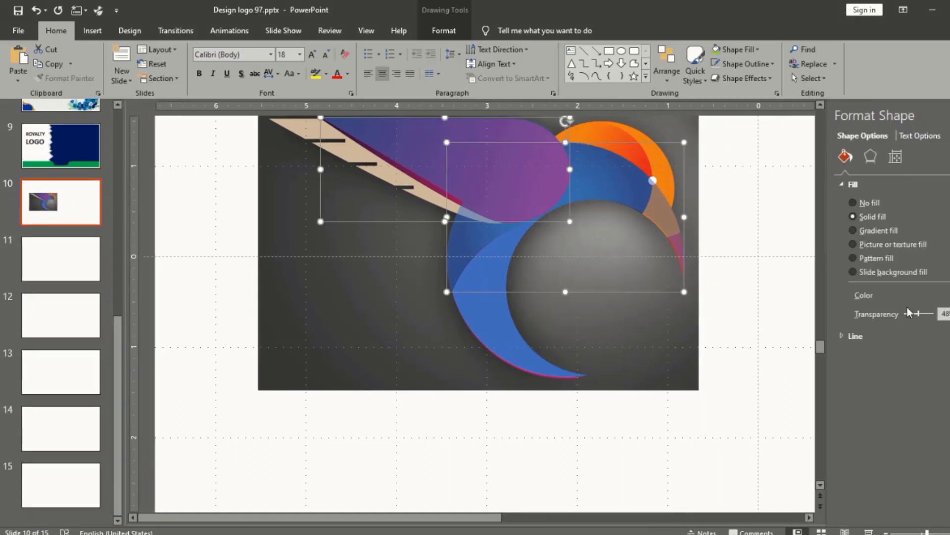
drag(917, 313, 842, 310)
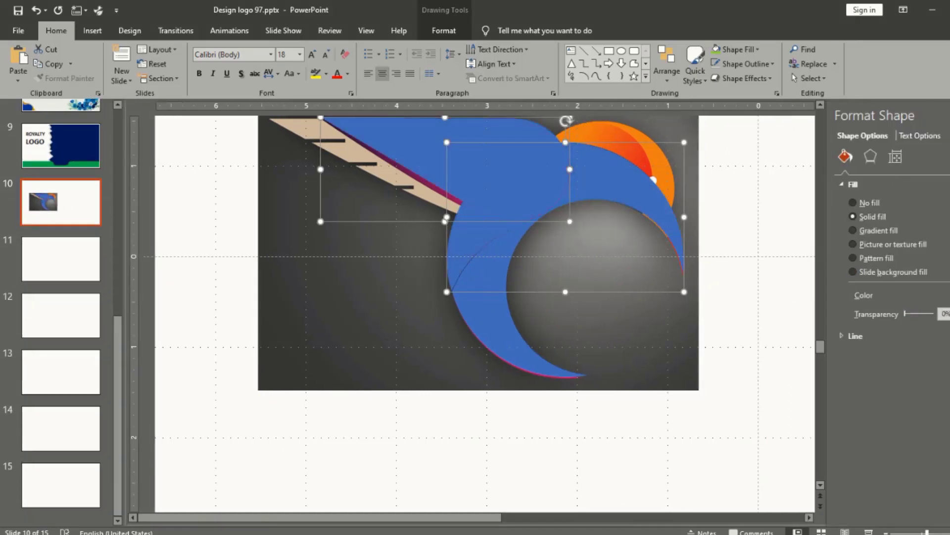
click(943, 115)
click(742, 258)
Step: Fill the crescent beneath the sphere with eyedropper-sampled magenta and move it up-left
ctrl+scroll(660, 278, up, 3)
click(470, 295)
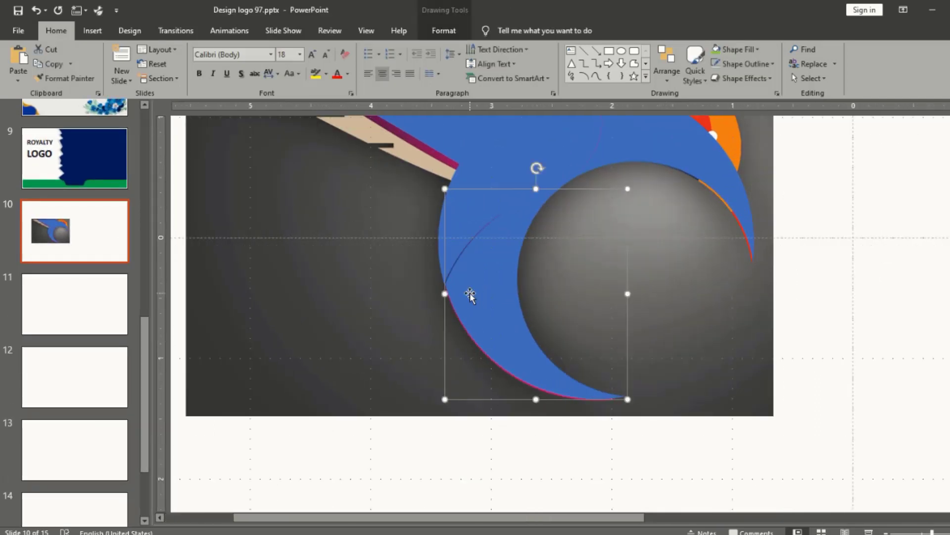
drag(471, 295, 486, 307)
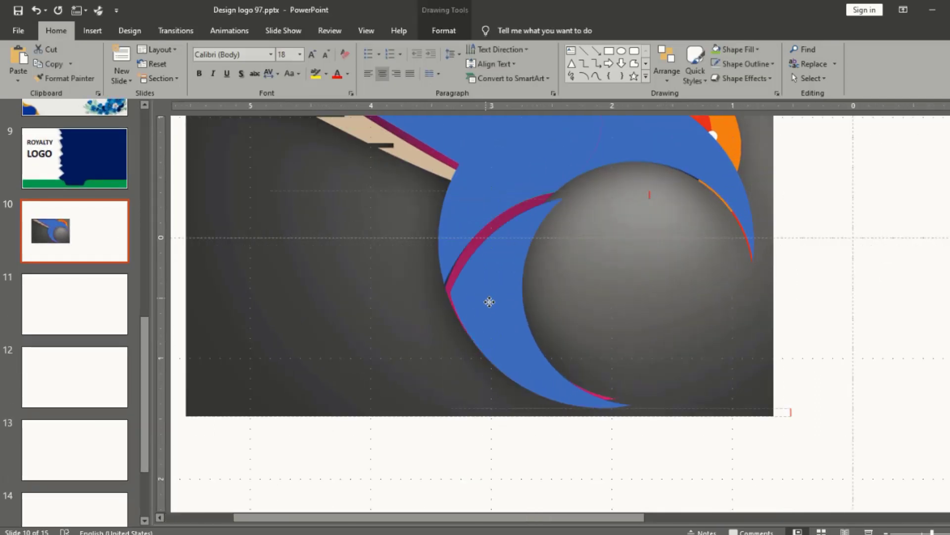
click(444, 32)
click(483, 49)
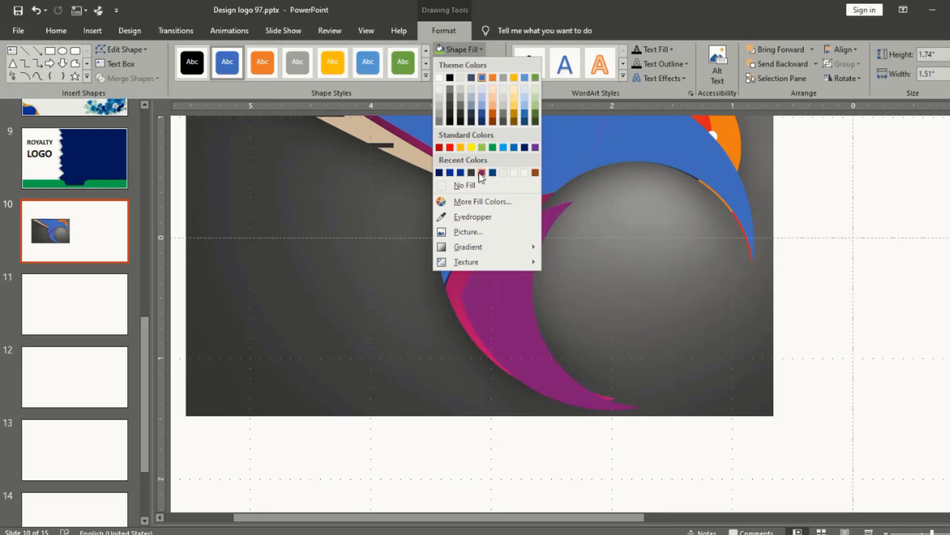
click(463, 218)
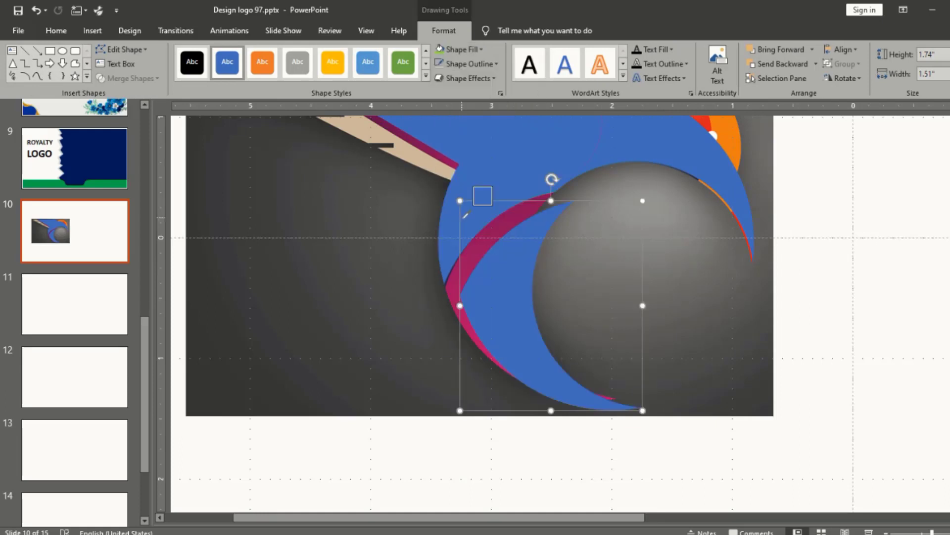
click(466, 261)
drag(504, 271, 490, 261)
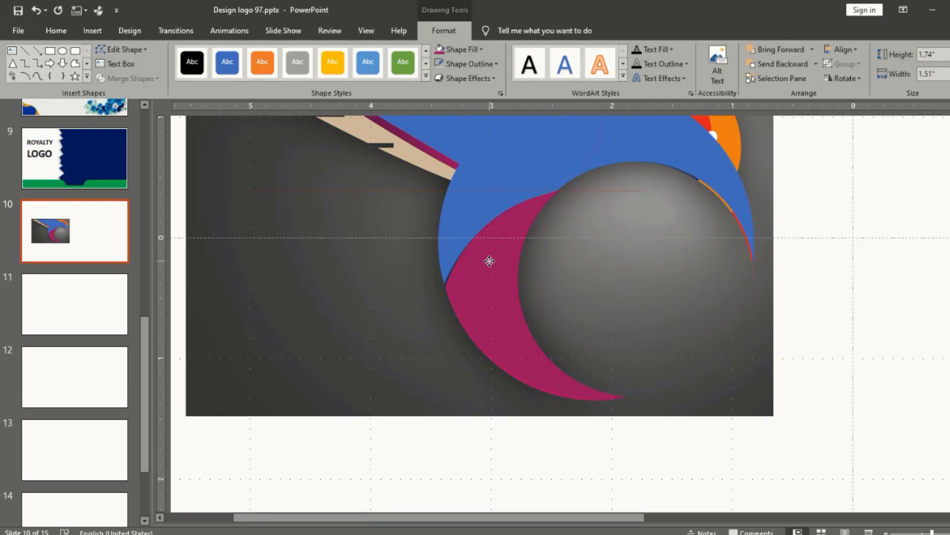
drag(489, 262, 491, 259)
Step: Shift the magenta crescent slightly left and nudge the blue shape above it down
scroll(500, 225, up, 3)
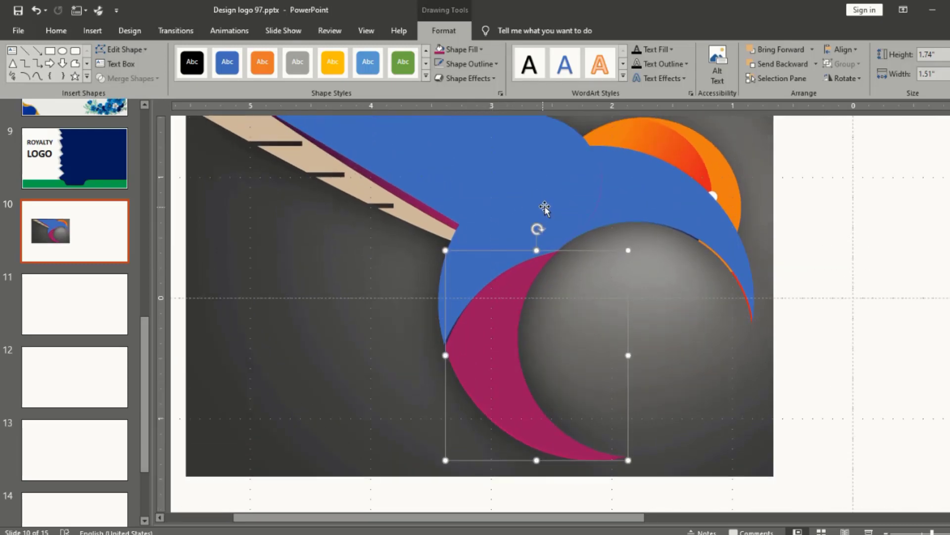
ctrl+scroll(545, 208, up, 2)
ctrl+scroll(533, 248, up, 1)
ctrl+scroll(528, 246, up, 2)
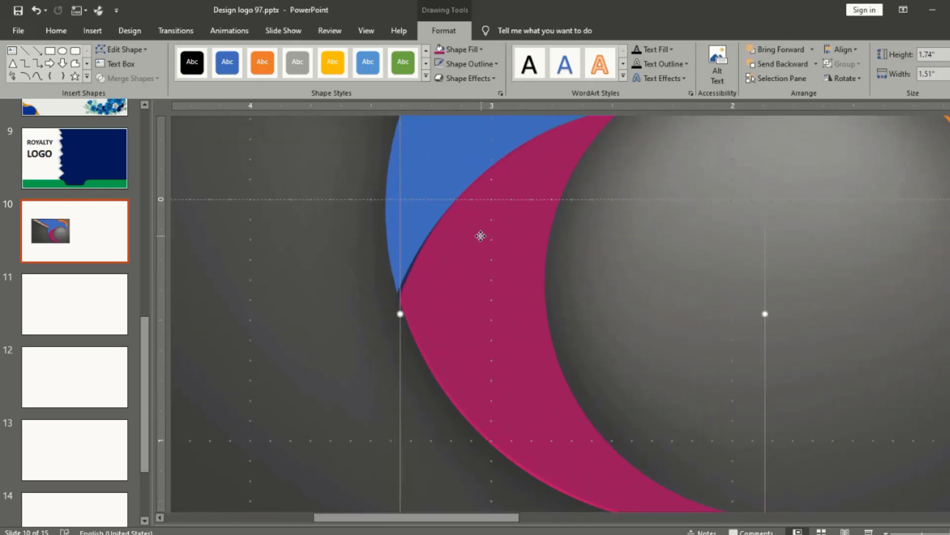
drag(480, 236, 480, 237)
scroll(479, 237, up, 2)
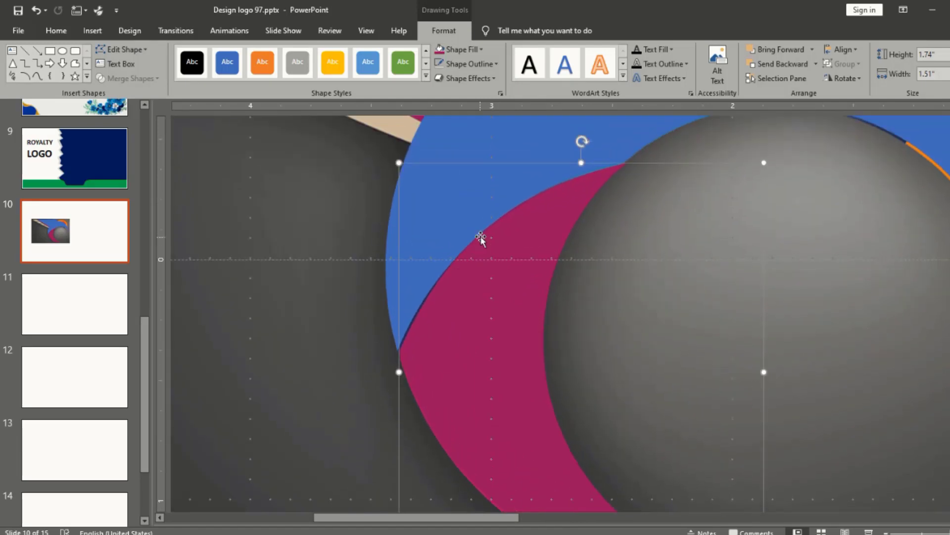
scroll(472, 227, up, 1)
scroll(450, 211, up, 1)
click(451, 202)
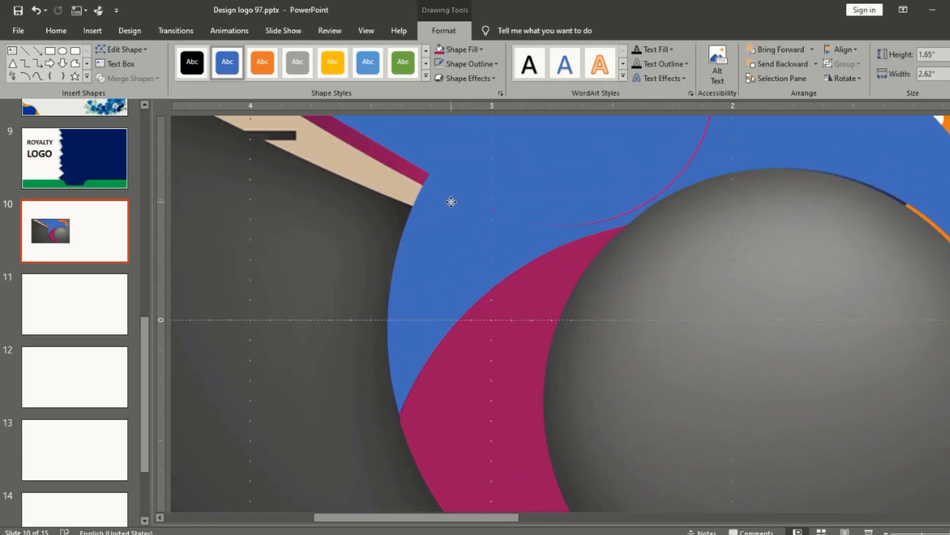
drag(451, 203, 450, 208)
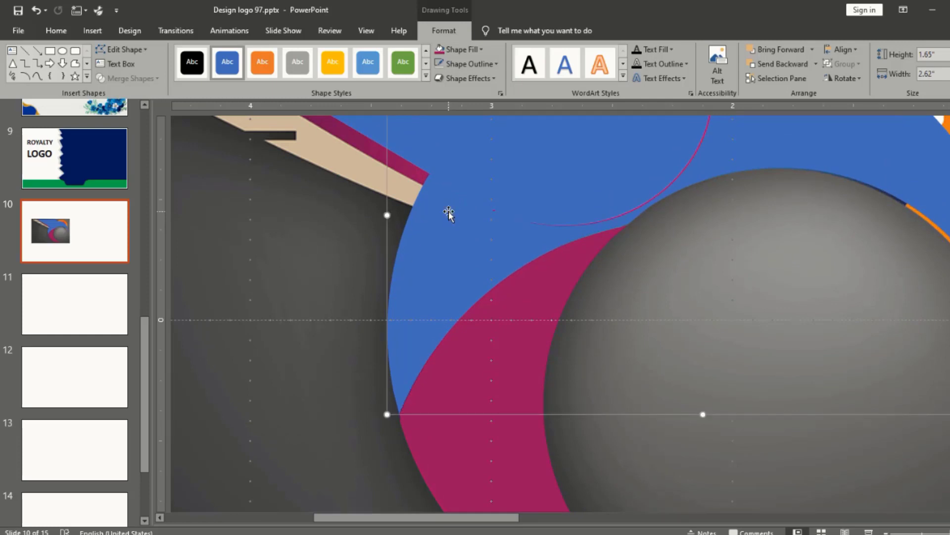
scroll(510, 226, up, 1)
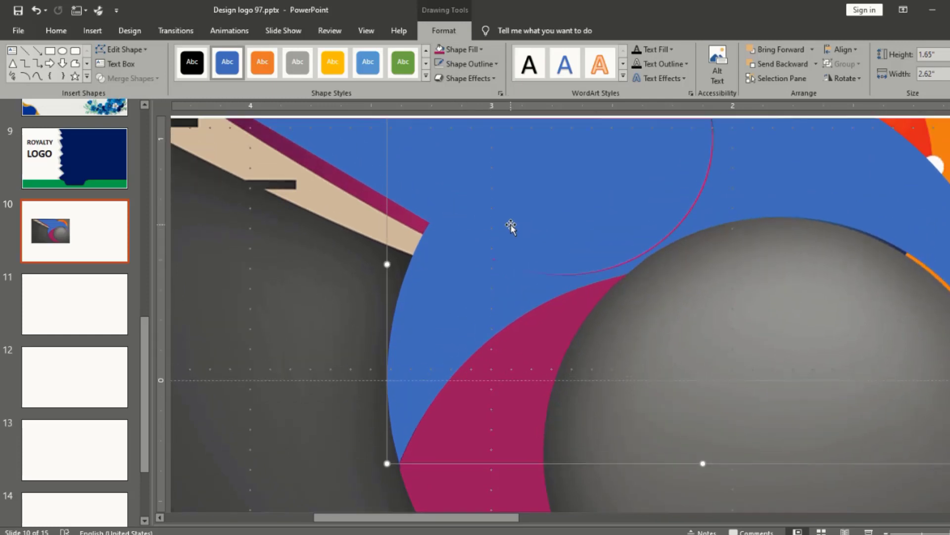
scroll(510, 226, up, 1)
scroll(511, 227, up, 2)
scroll(510, 227, up, 1)
Step: Eyedropper the lower crescent's magenta into the large upper rounded shape and shift it left
click(503, 186)
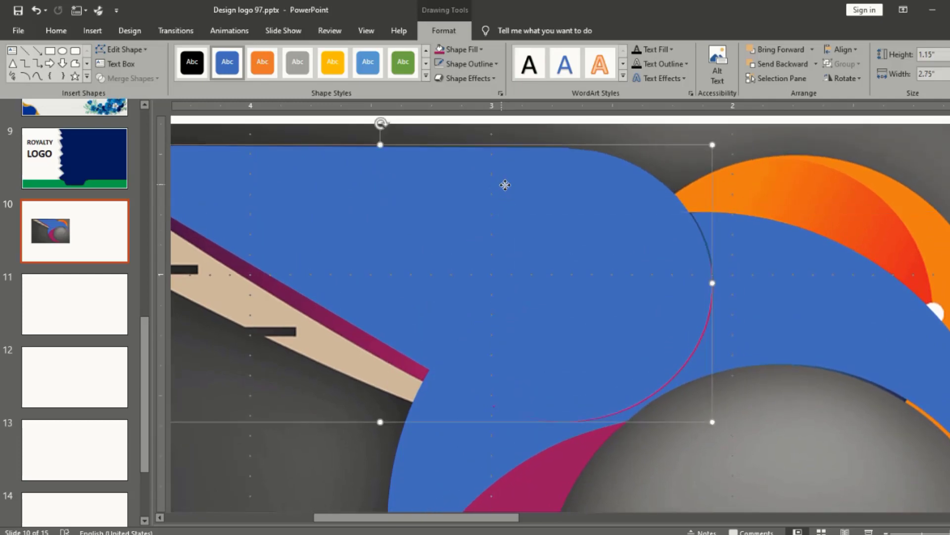
drag(503, 187, 581, 177)
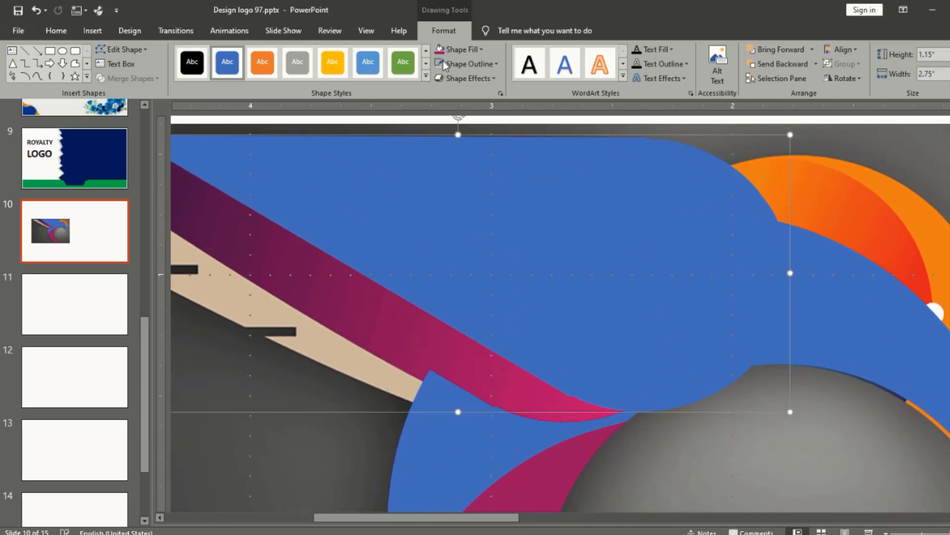
click(480, 50)
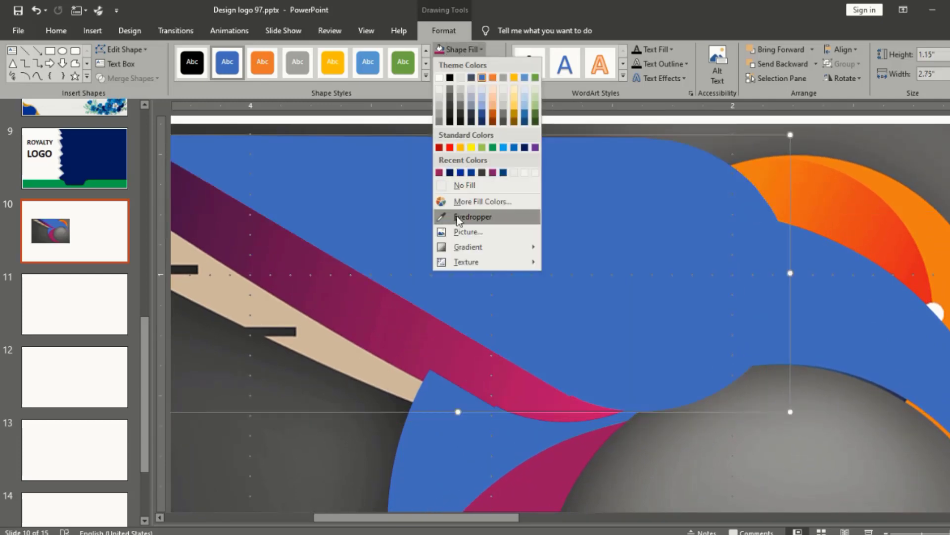
click(463, 214)
click(349, 285)
drag(484, 244, 414, 256)
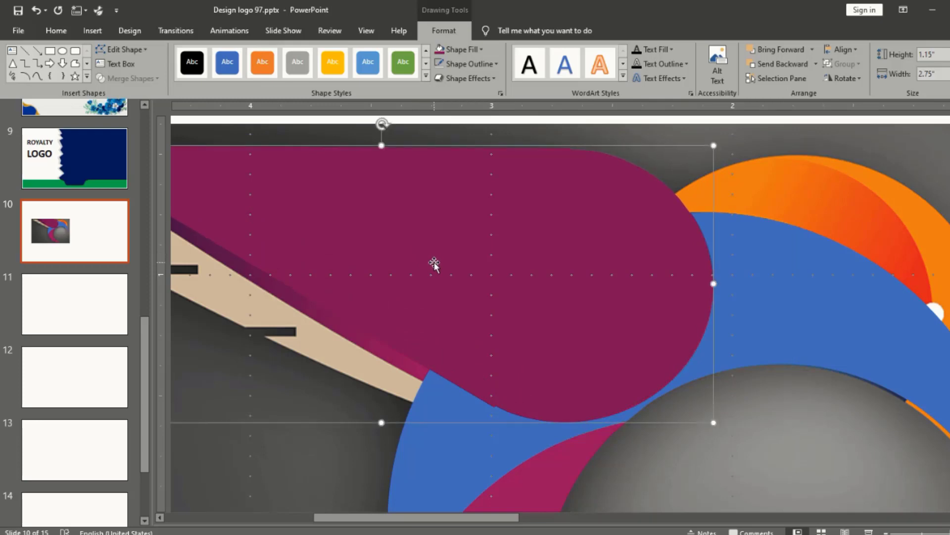
Step: Select the blue crescent, briefly entering and leaving its edit-points mode
click(787, 463)
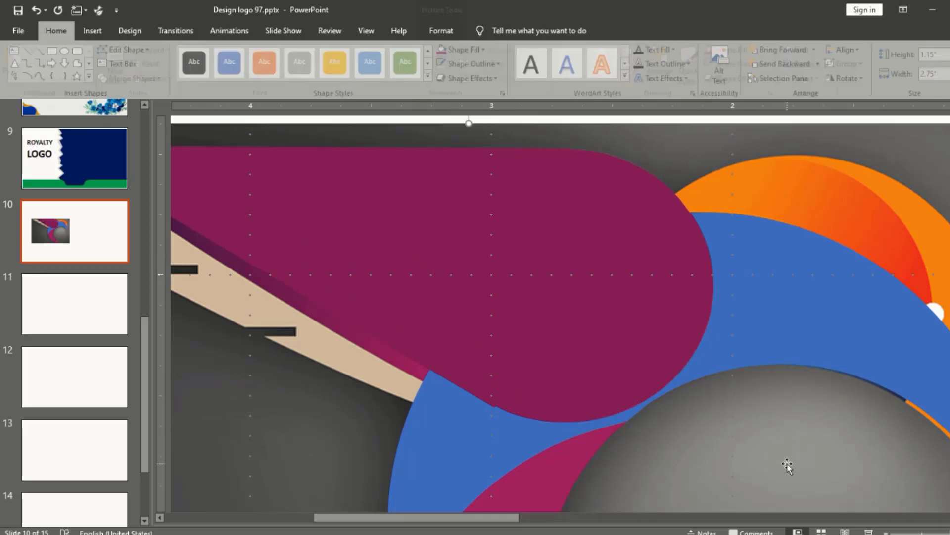
ctrl+scroll(766, 399, down, 3)
ctrl+scroll(766, 399, down, 3)
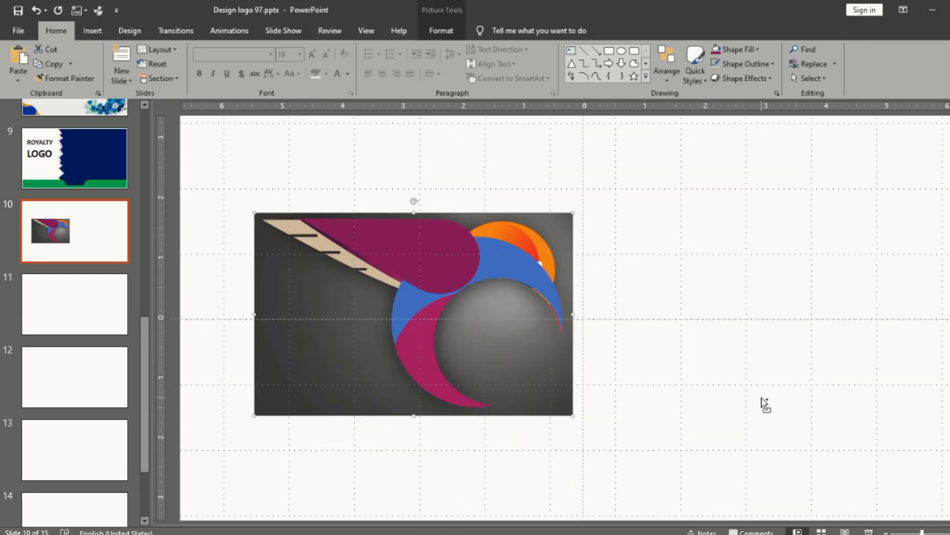
ctrl+scroll(589, 265, up, 2)
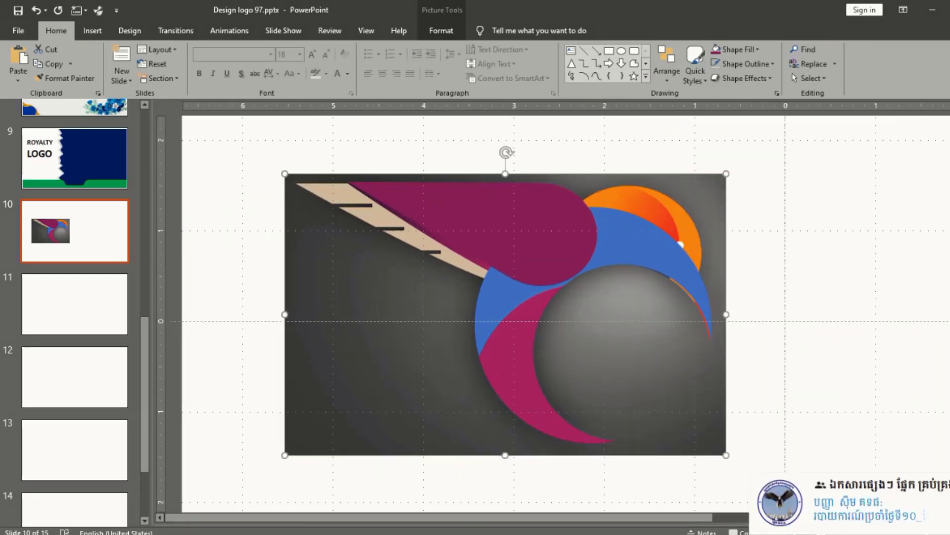
drag(667, 516, 709, 516)
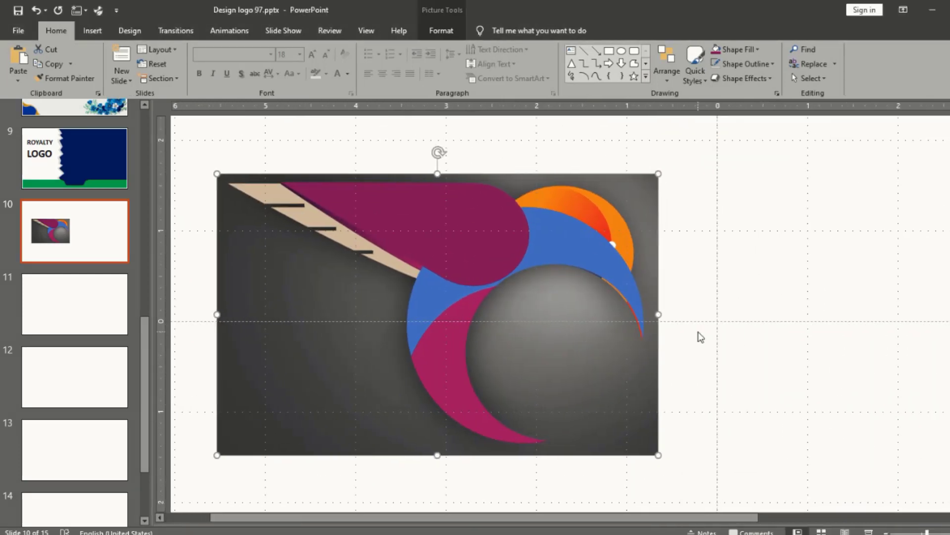
scroll(693, 327, up, 1)
ctrl+scroll(681, 316, up, 1)
click(842, 275)
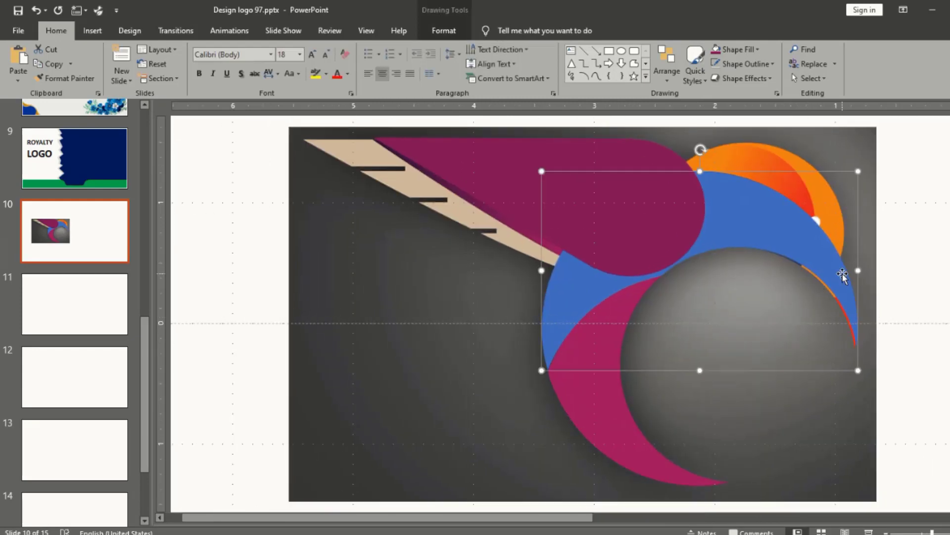
right_click(837, 273)
click(866, 342)
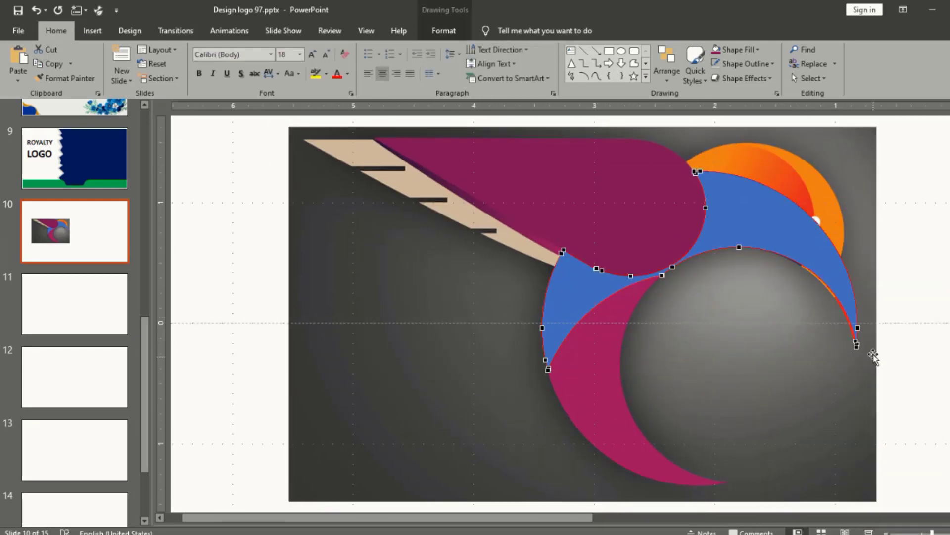
click(864, 292)
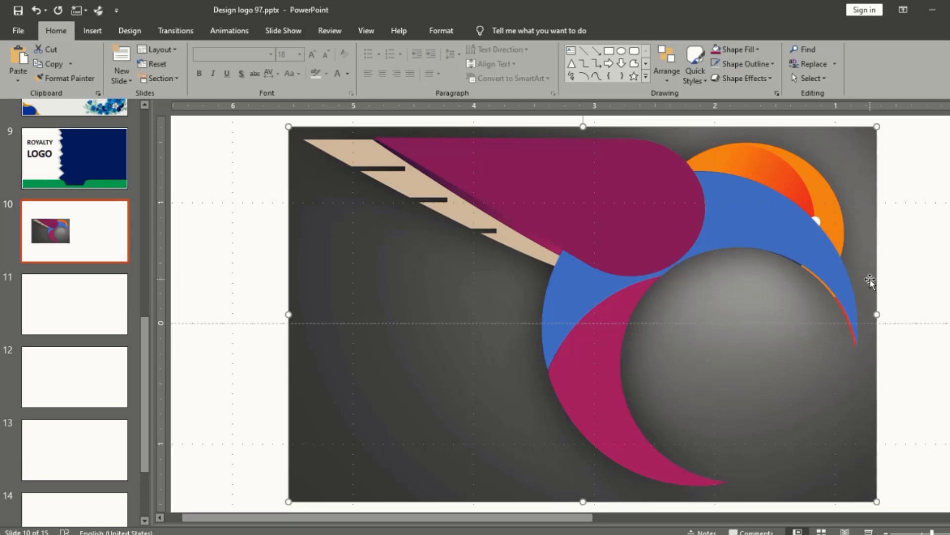
click(828, 276)
scroll(825, 277, up, 1)
scroll(824, 277, up, 3)
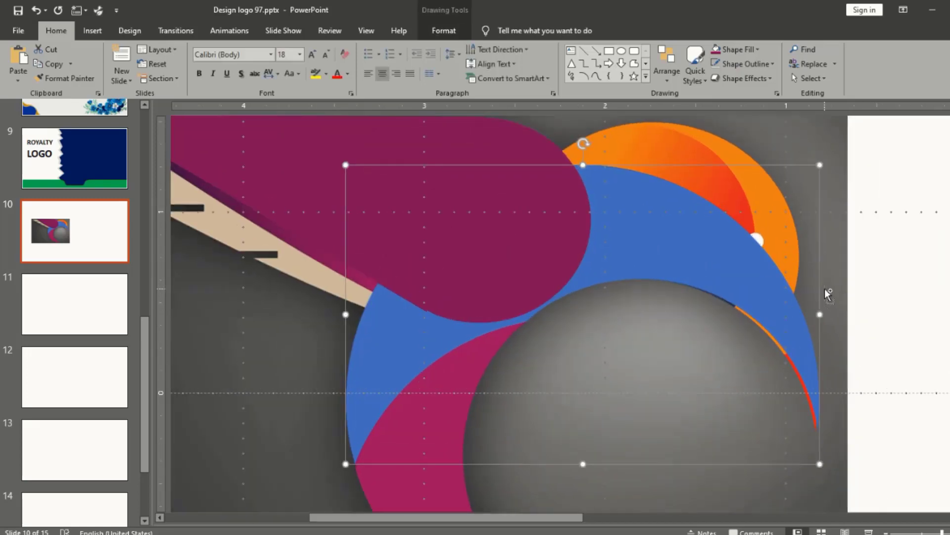
click(877, 281)
Step: Set the blue crescent's fill transparency to 44% in Format Shape
click(758, 257)
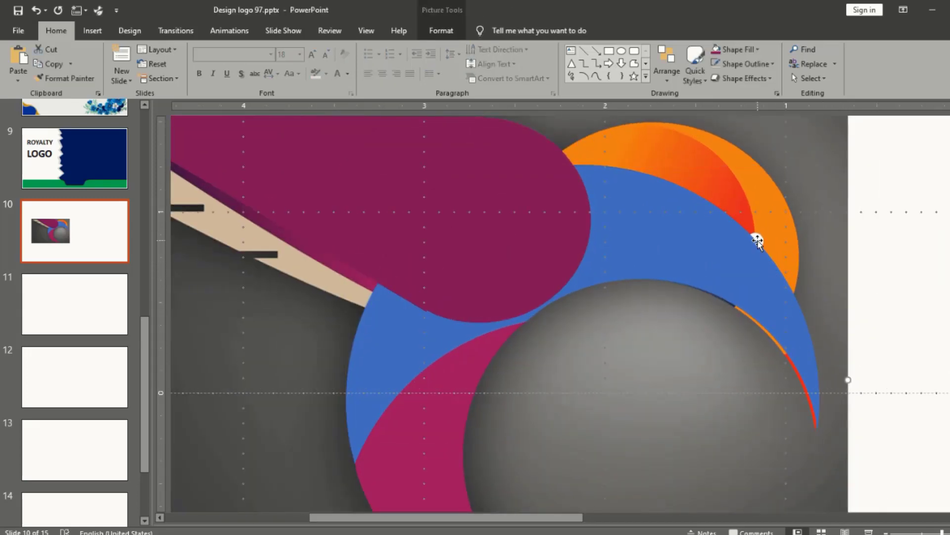
click(732, 257)
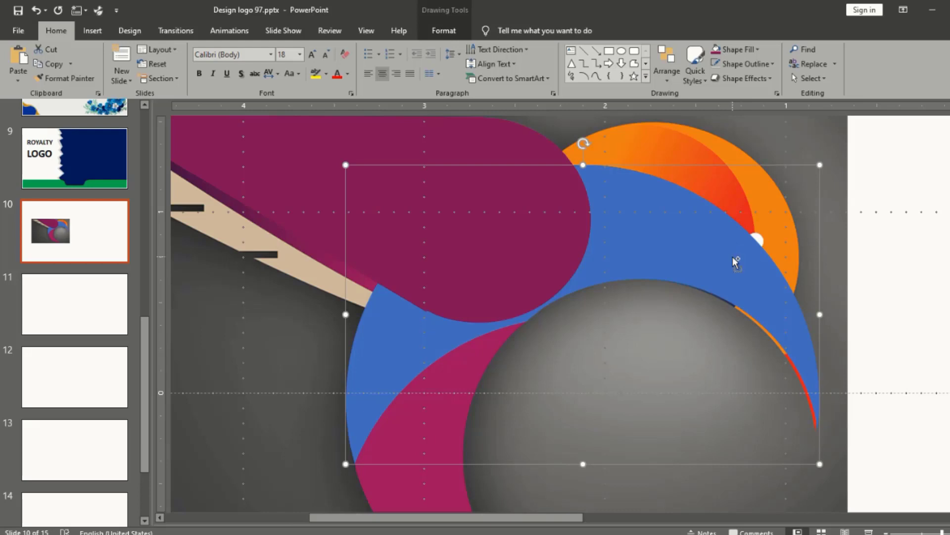
scroll(735, 260, down, 2)
right_click(678, 275)
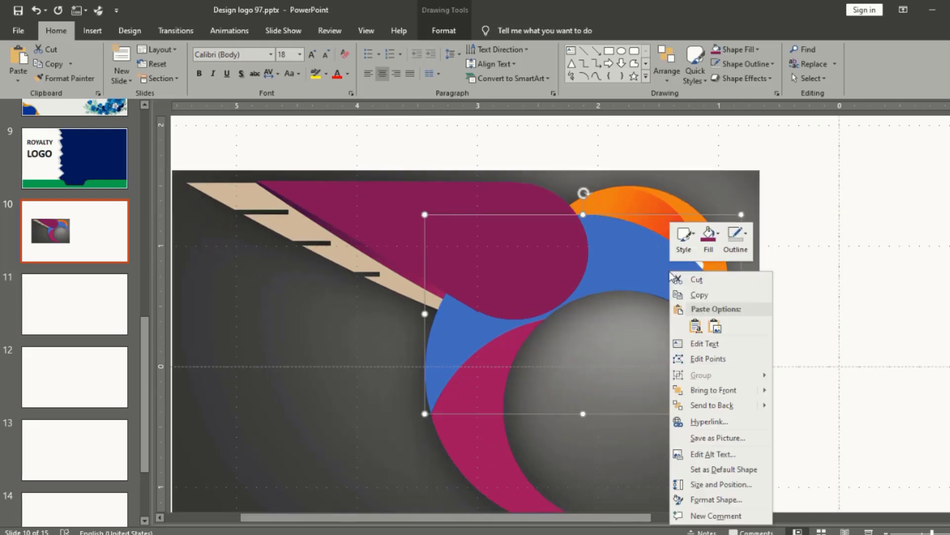
click(710, 498)
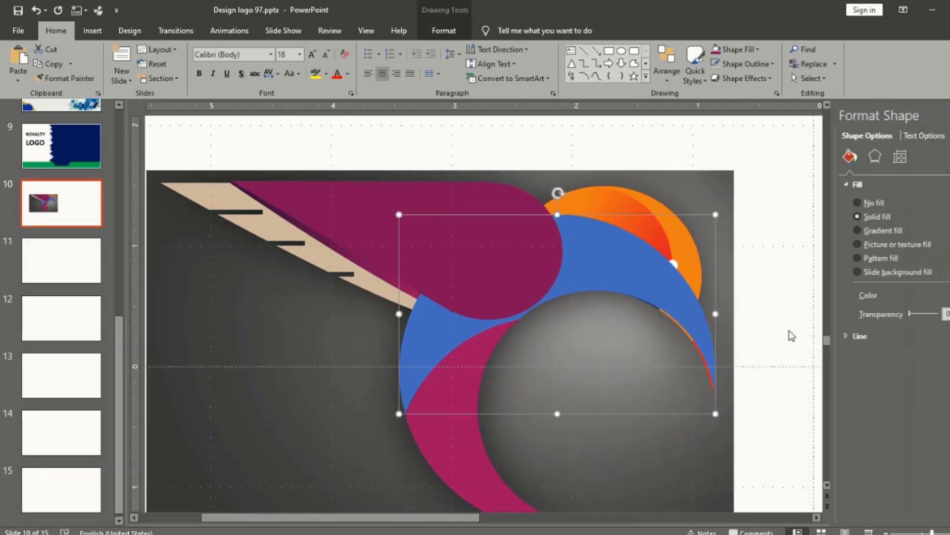
drag(905, 314, 918, 315)
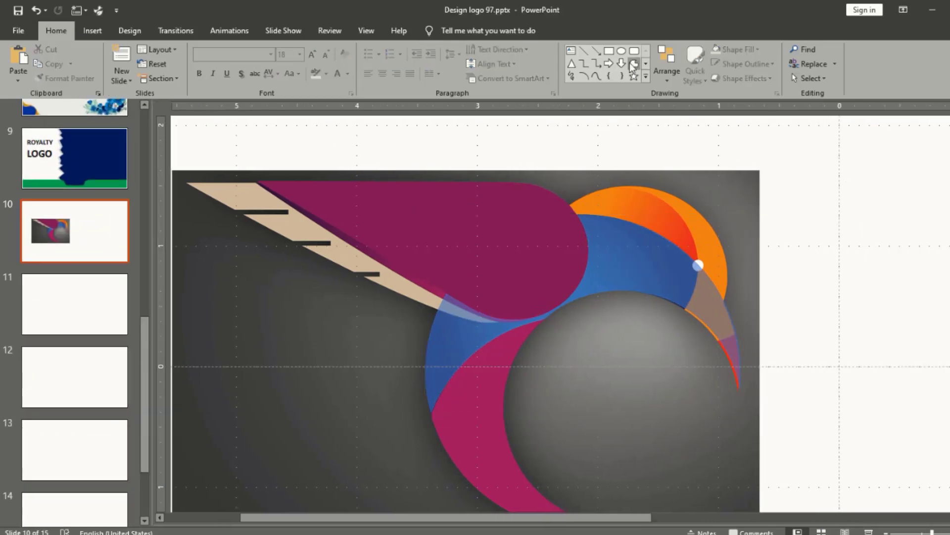
Step: Draw an oval circle over the bird's head and shift it slightly left
click(622, 51)
drag(631, 194, 759, 344)
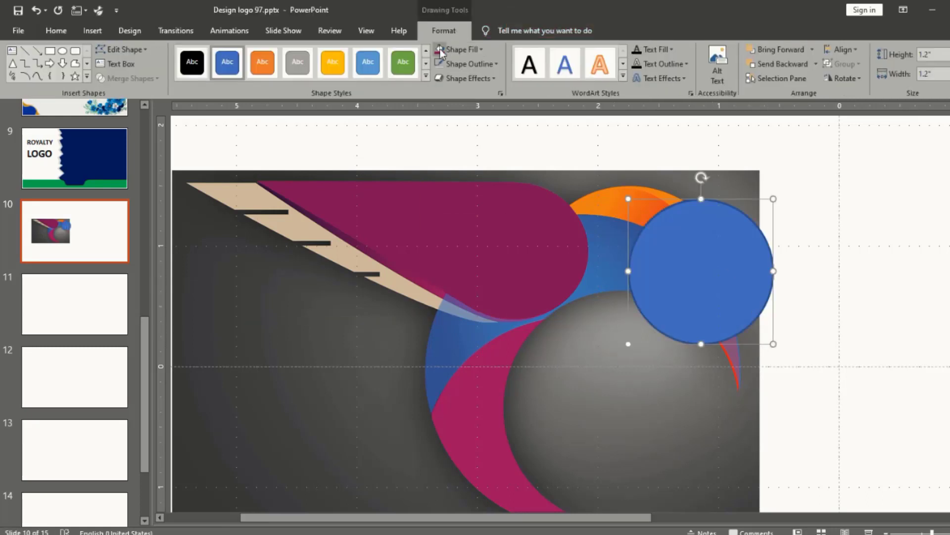
drag(725, 271, 708, 272)
Step: Set the circle's transparency to 36% and drag it onto the orange crescent
right_click(709, 271)
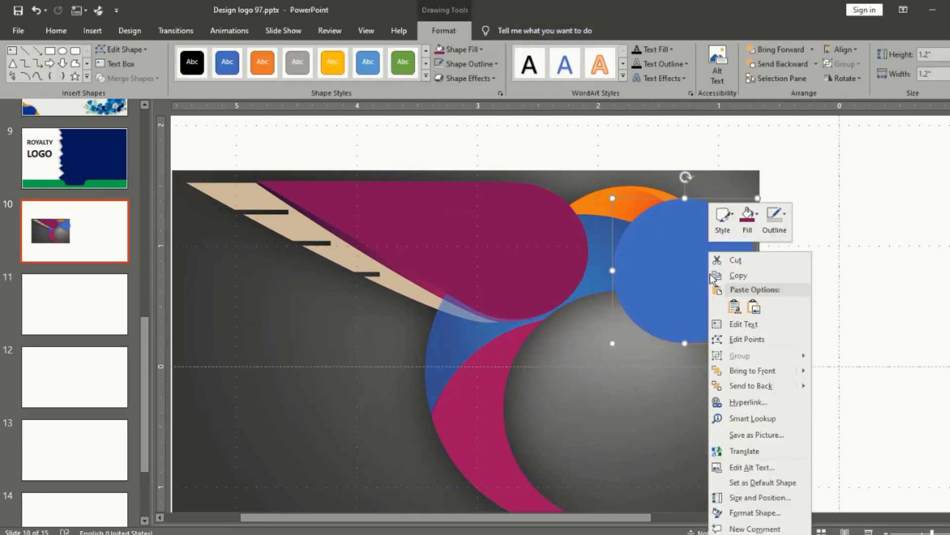
click(745, 515)
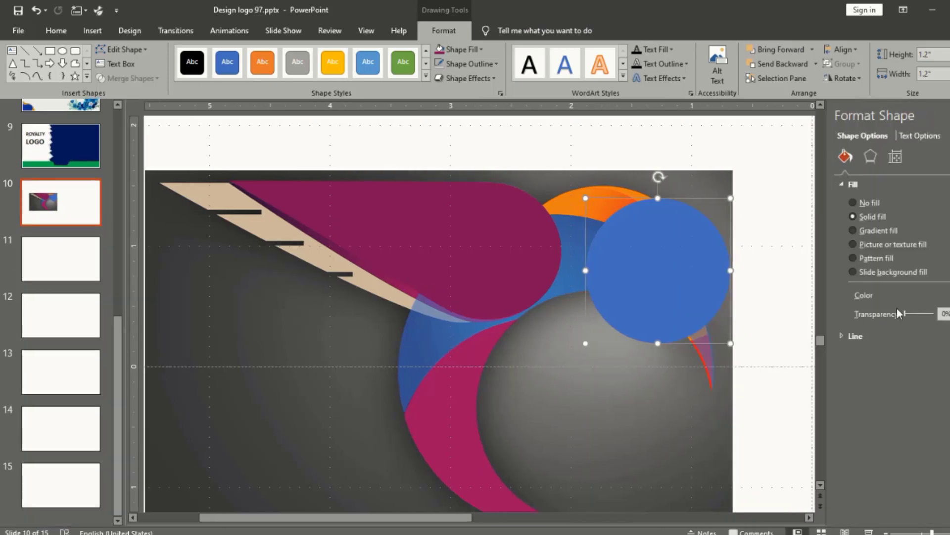
drag(905, 314, 916, 314)
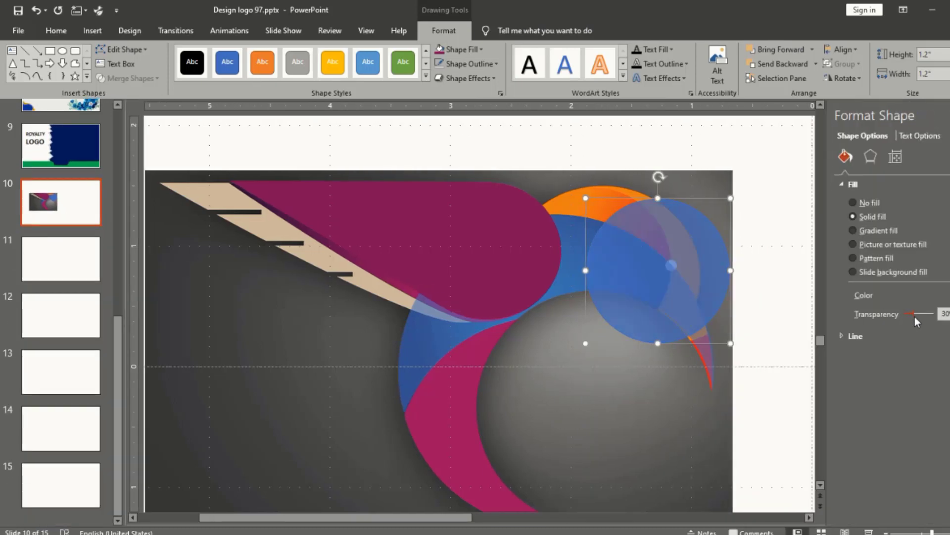
click(943, 116)
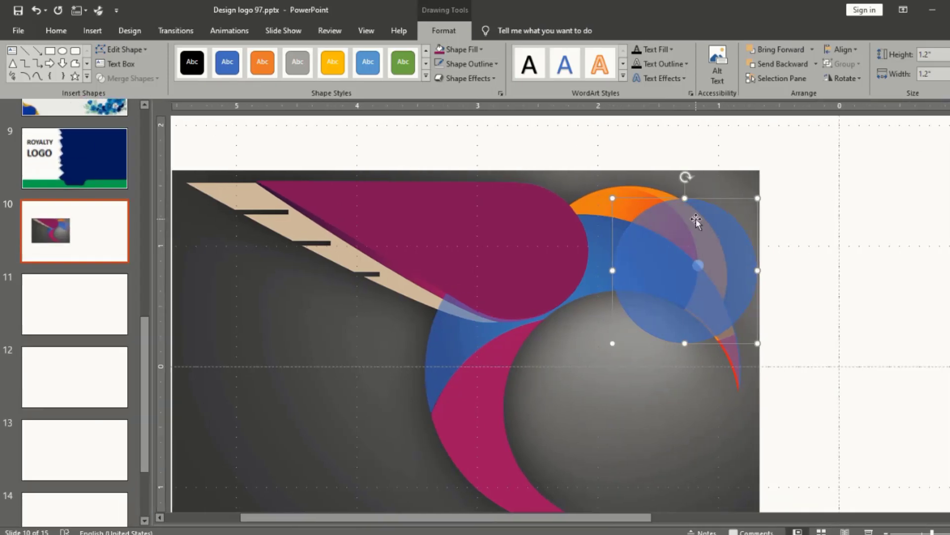
drag(696, 218, 628, 208)
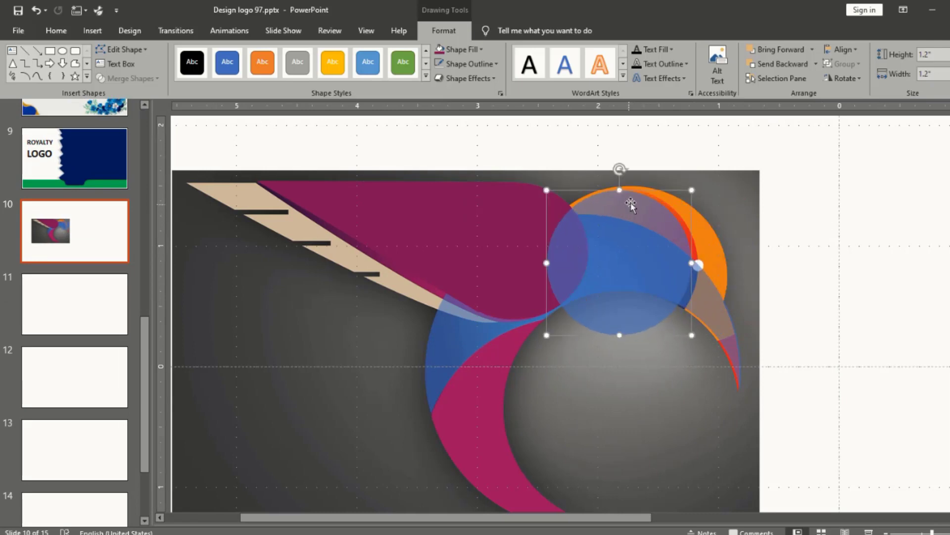
ctrl+scroll(638, 198, up, 5)
Step: Fill the circle with light green instead of the solid yellow style
click(332, 62)
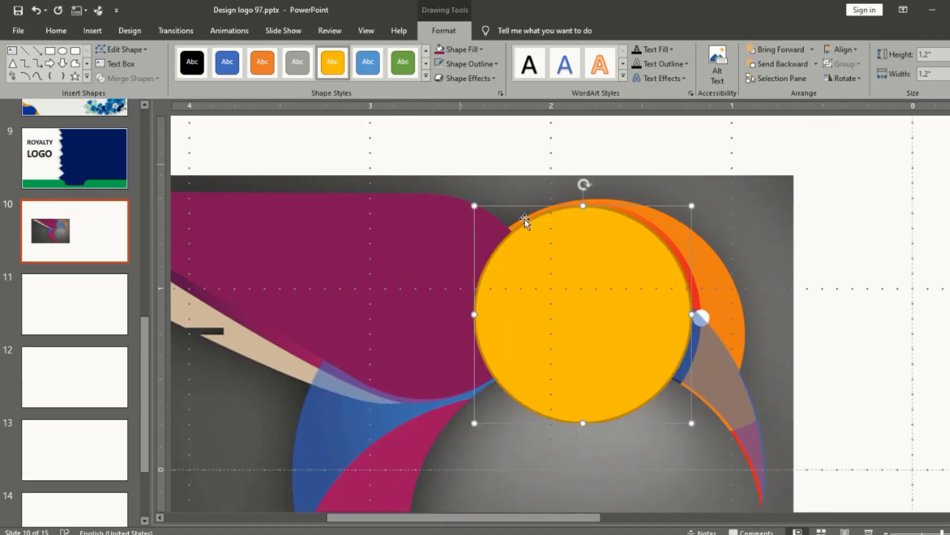
key(ctrl+z)
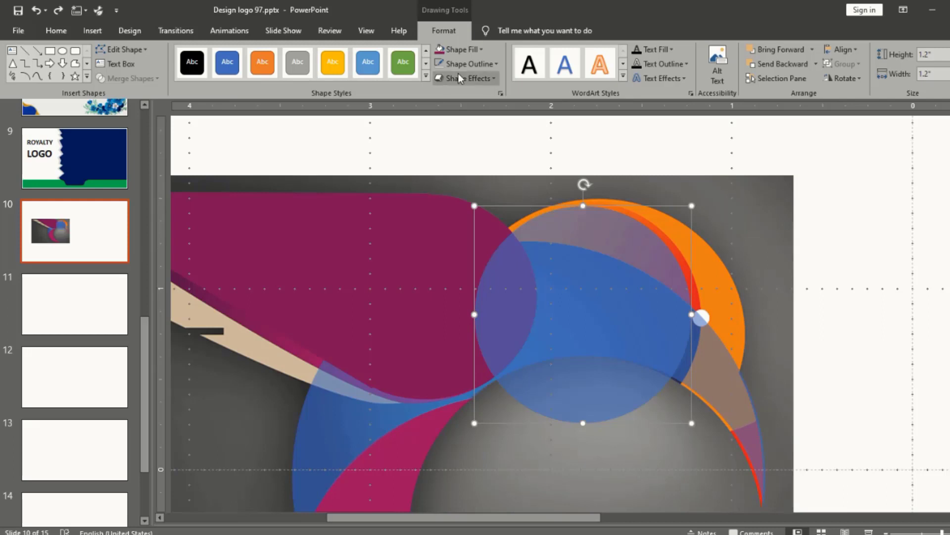
click(462, 49)
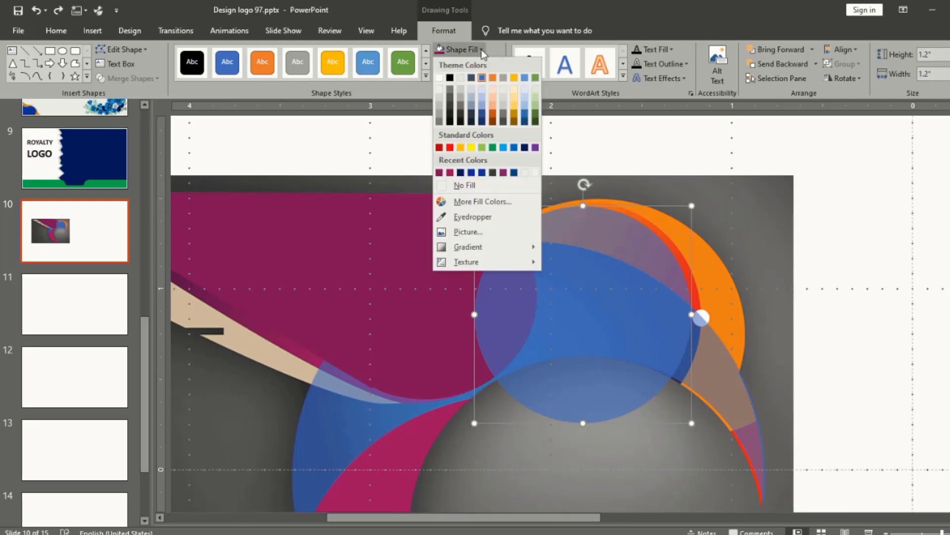
click(483, 146)
Step: Resize the green circle to about 1.31 by 1.29 inches, nudging it into place
drag(578, 245, 568, 237)
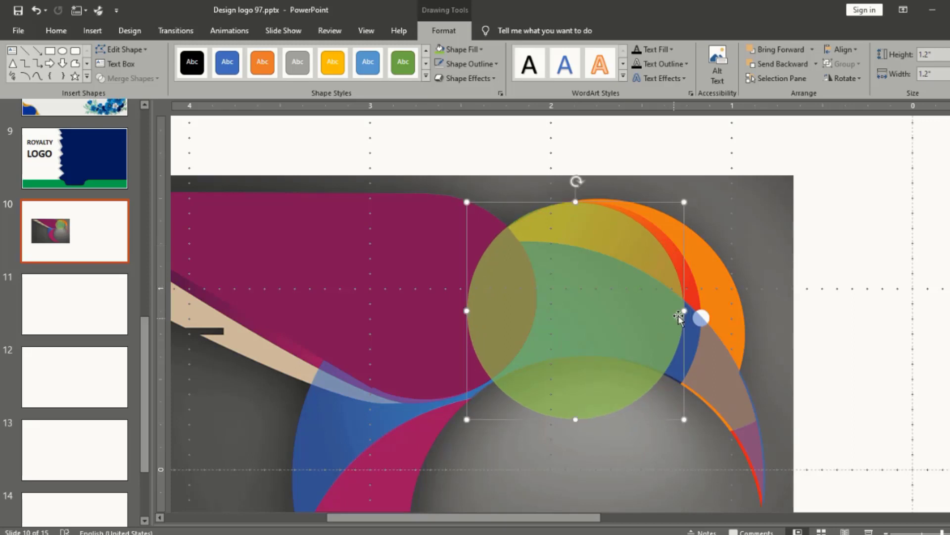
drag(684, 310, 702, 313)
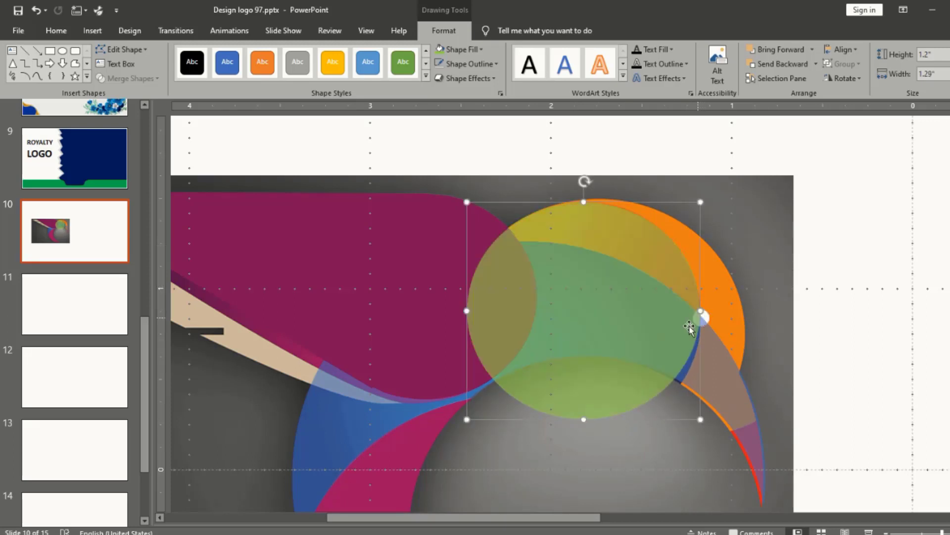
drag(704, 314, 701, 313)
drag(582, 419, 582, 437)
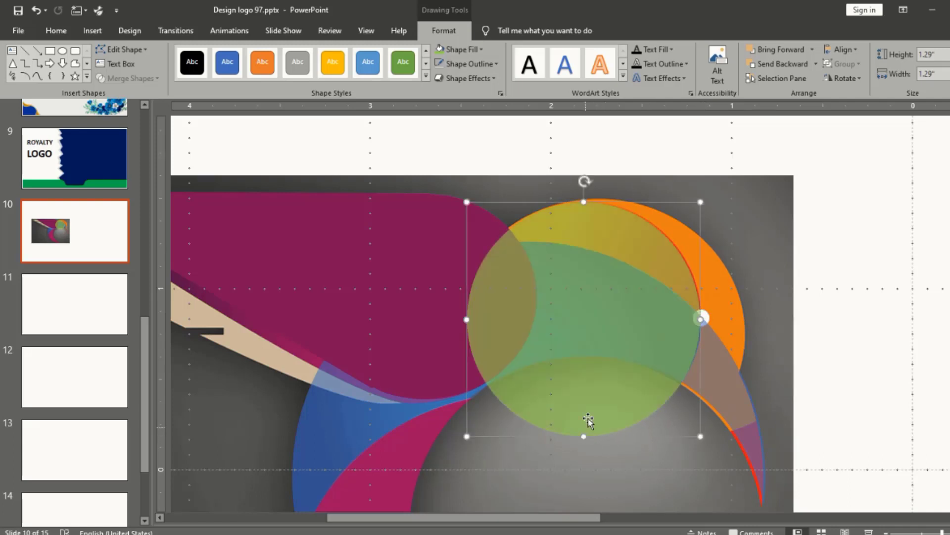
drag(593, 401, 596, 401)
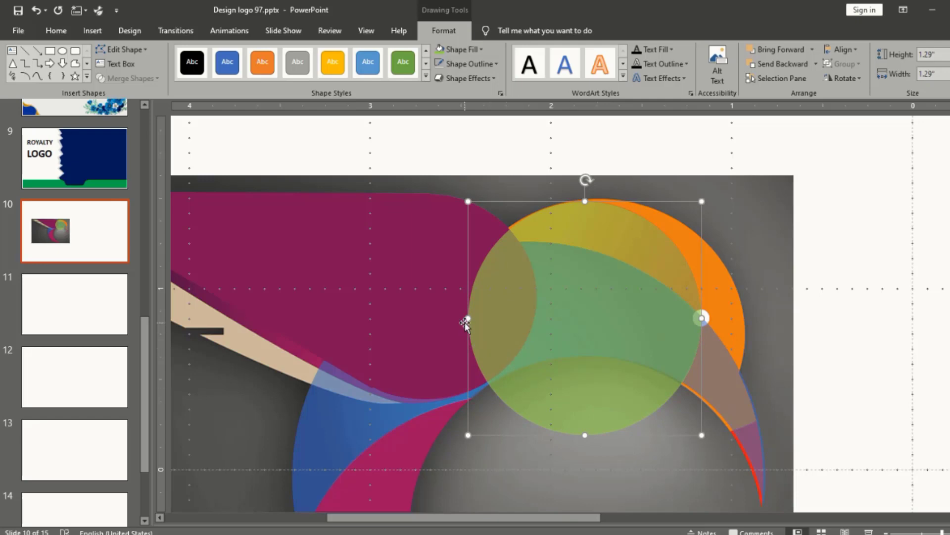
drag(465, 318, 464, 319)
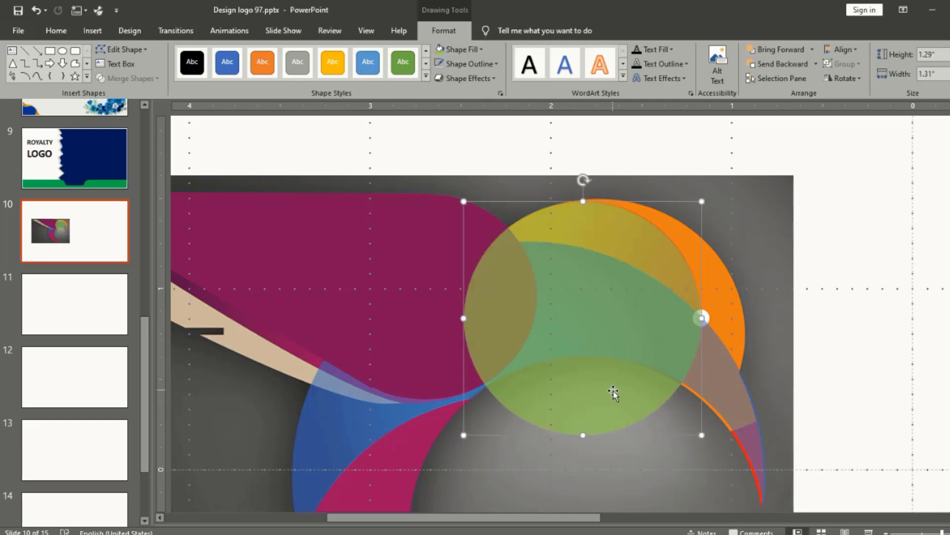
Step: Place a copy of the green circle down and to the left
click(910, 383)
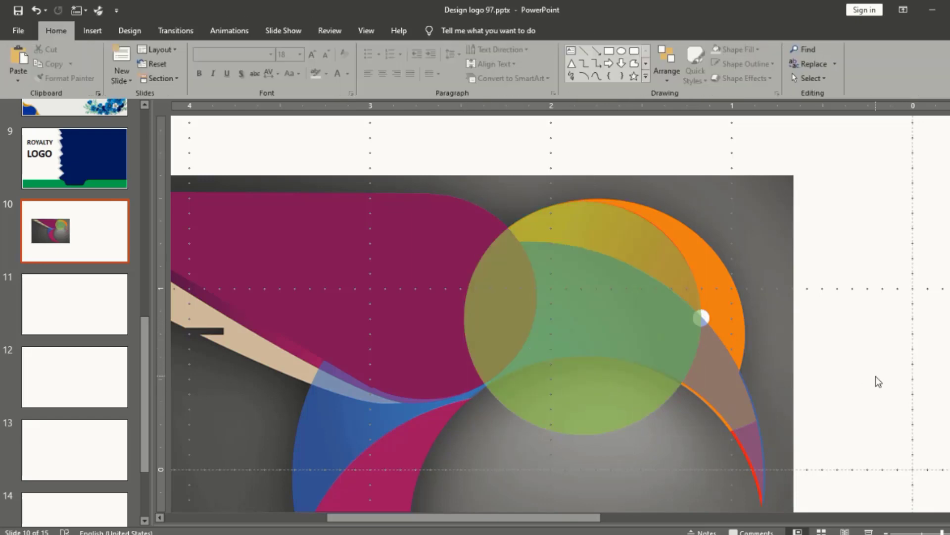
click(641, 343)
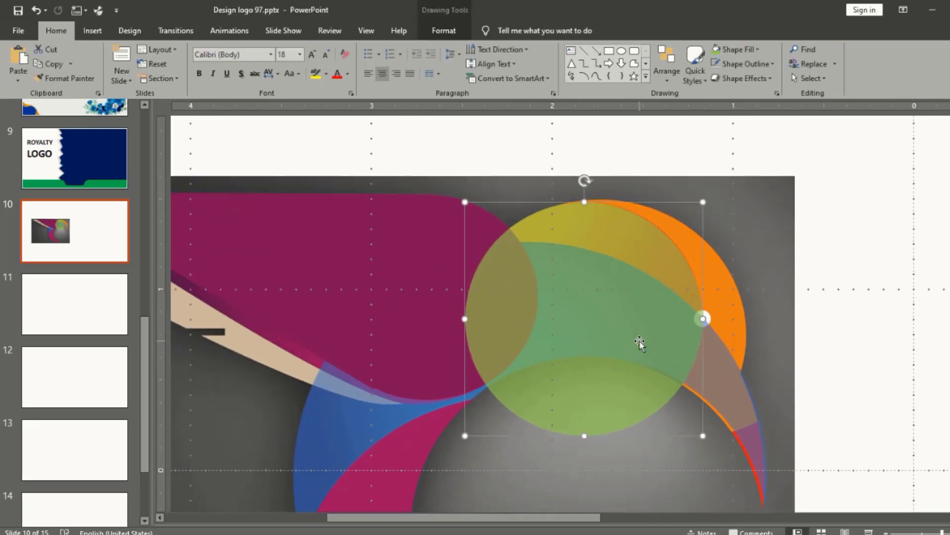
drag(639, 357, 557, 368)
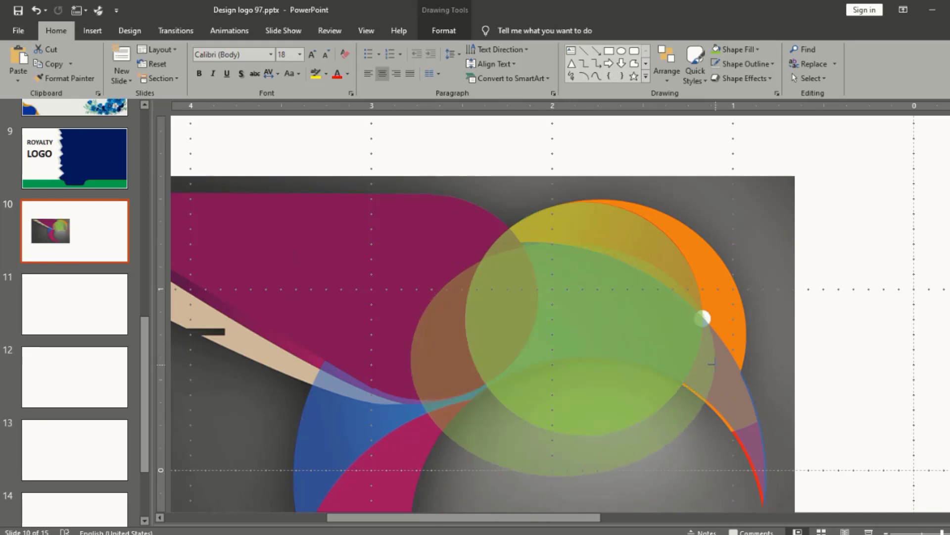
Step: Enlarge the large green ellipse from its corner, shorten its bottom and shift it left
click(686, 387)
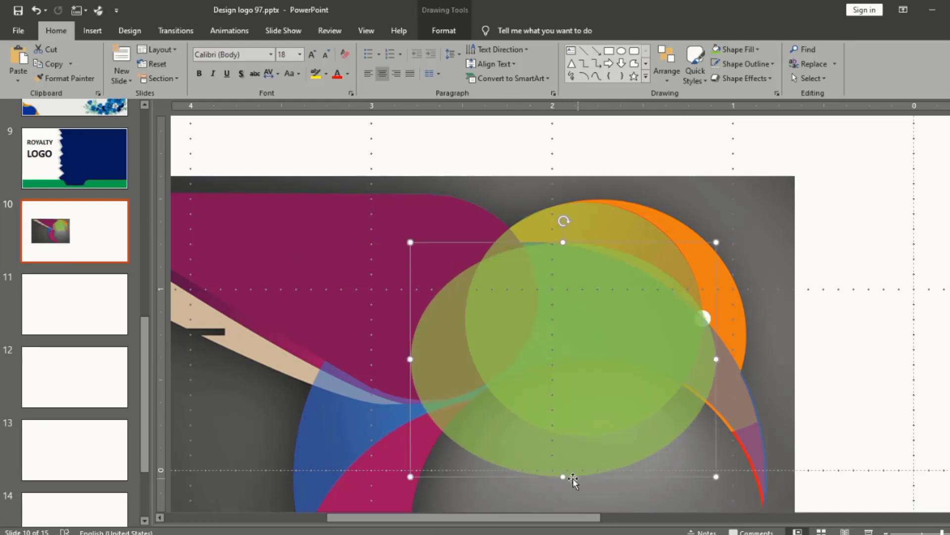
mouse_move(563, 476)
mouse_down()
mouse_move(563, 507)
mouse_move(572, 439)
mouse_move(564, 440)
mouse_up()
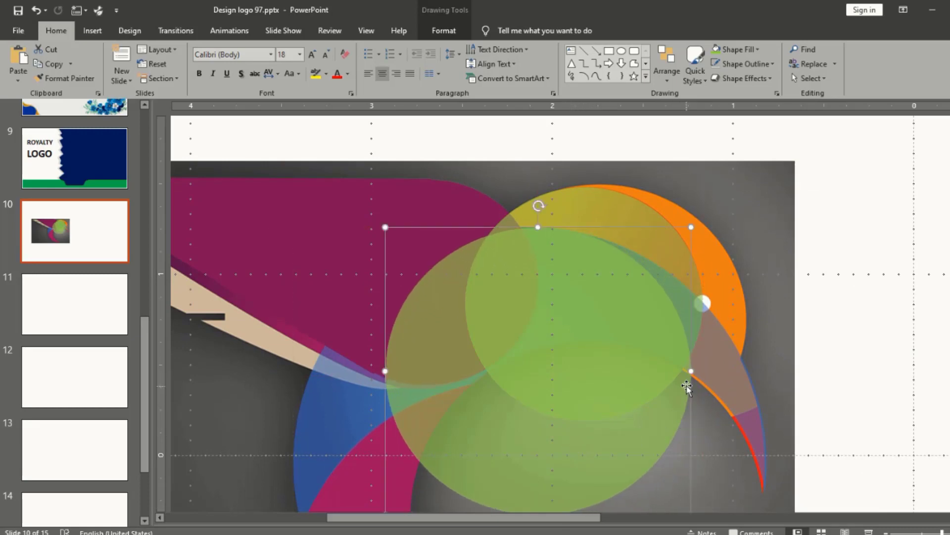
scroll(685, 381, down, 3)
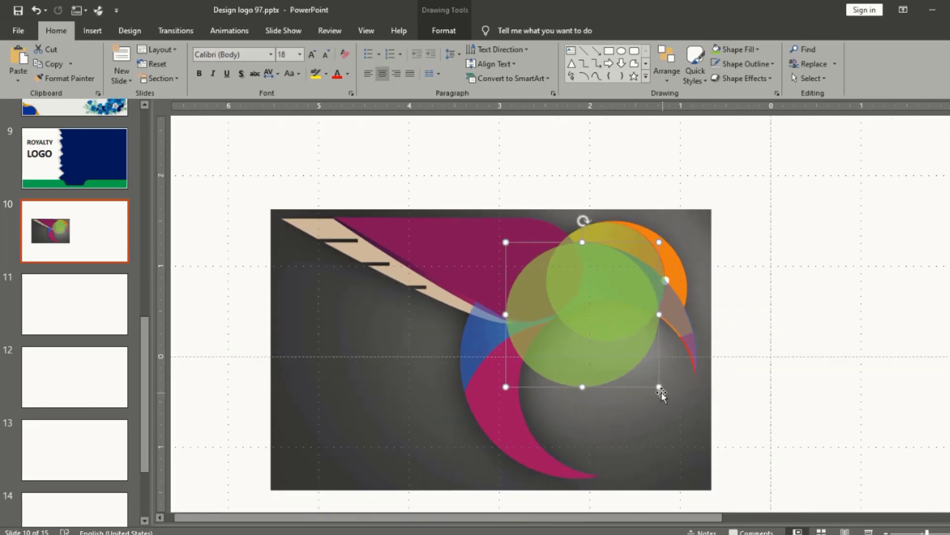
drag(659, 387, 677, 398)
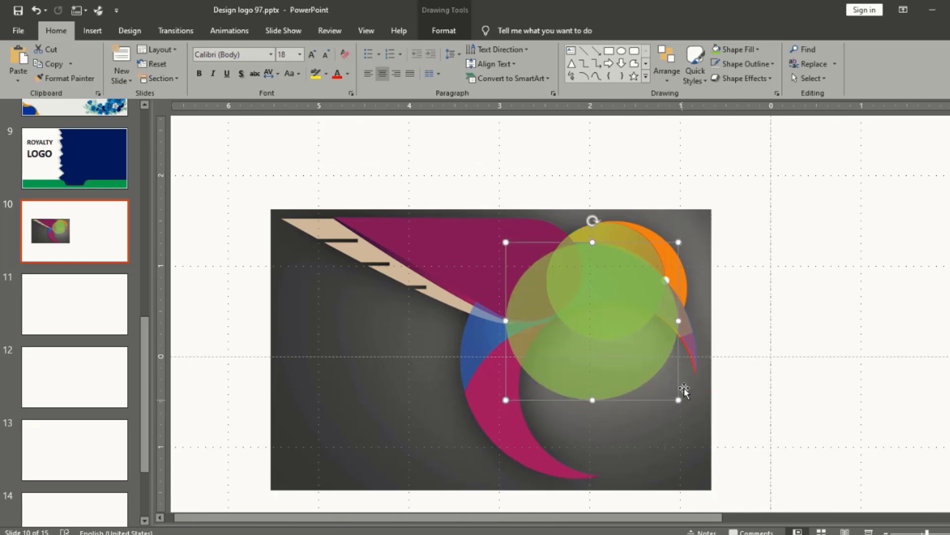
scroll(683, 389, up, 3)
scroll(686, 312, up, 1)
drag(584, 471, 585, 436)
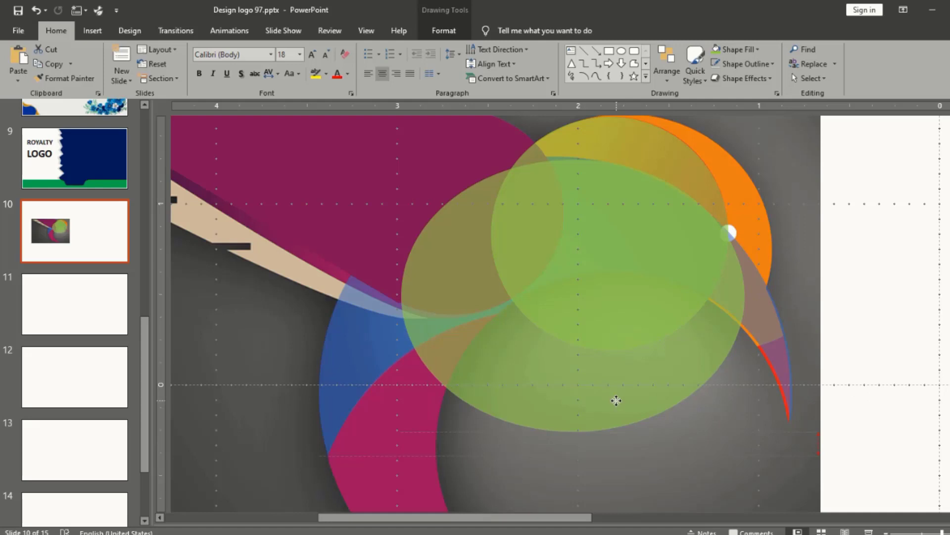
drag(616, 400, 609, 396)
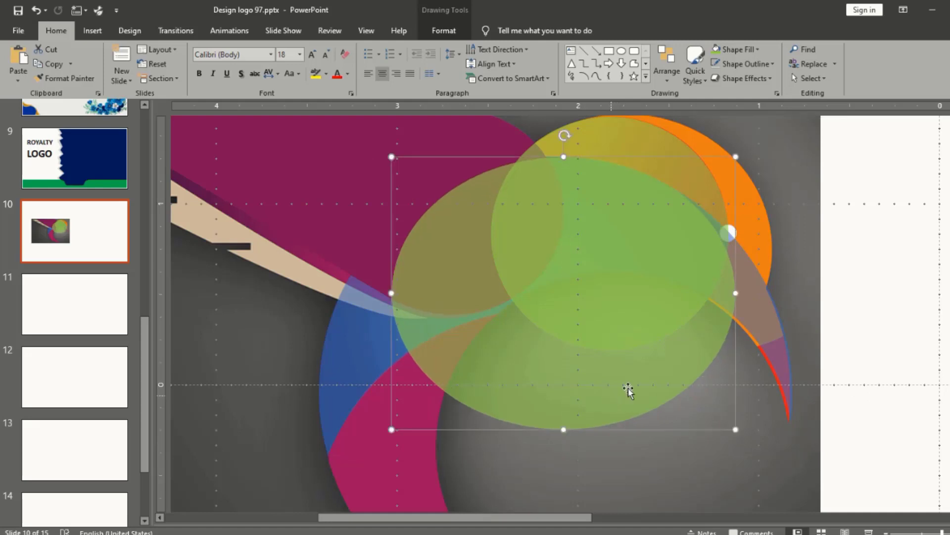
Step: Widen the green ellipse to the right, raise its bottom edge and shrink it slightly
drag(734, 294, 746, 298)
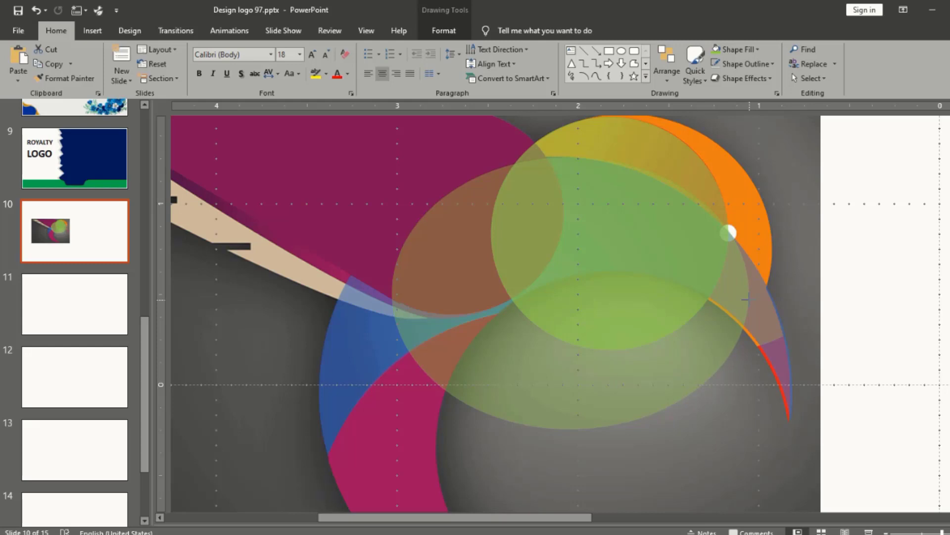
drag(745, 298, 747, 287)
scroll(750, 285, up, 2)
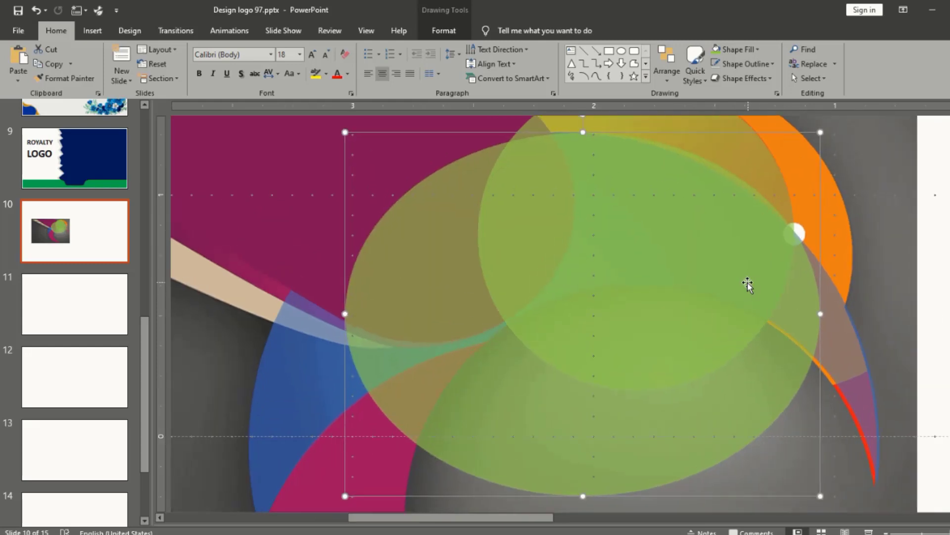
mouse_move(580, 496)
mouse_down()
mouse_move(582, 468)
mouse_move(609, 444)
mouse_move(599, 442)
mouse_up()
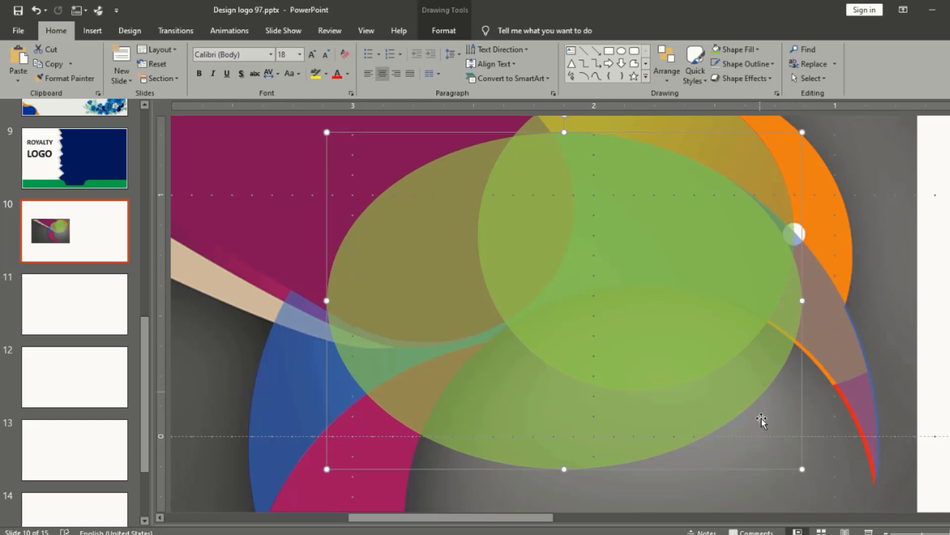
mouse_move(802, 468)
mouse_down()
mouse_move(794, 468)
mouse_move(815, 471)
mouse_move(795, 473)
mouse_up()
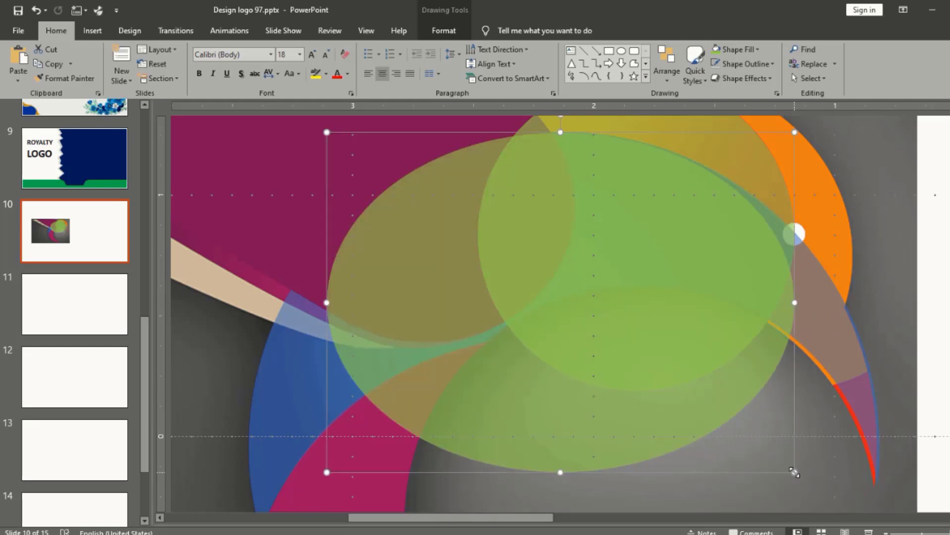
scroll(794, 472, down, 2)
scroll(766, 370, up, 2)
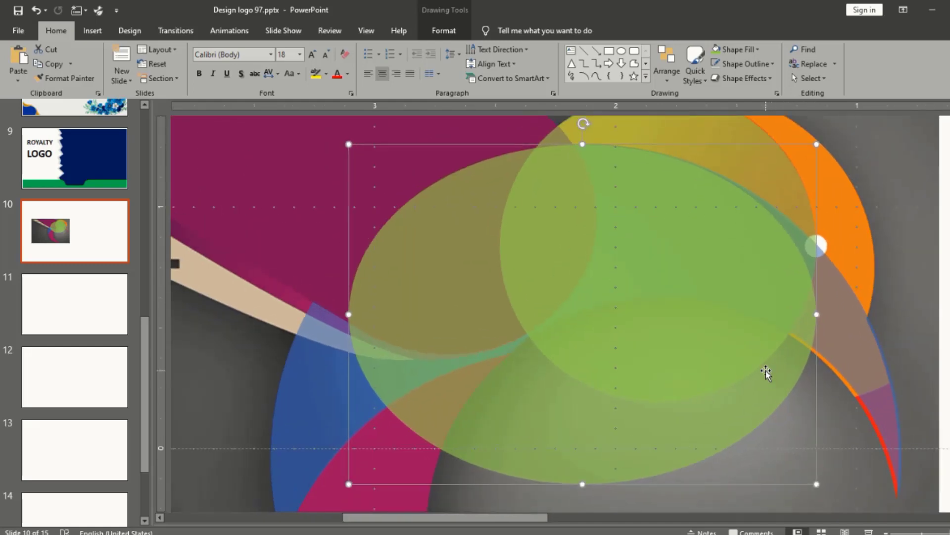
Step: Combine both green ellipses with Merge Shapes, then undo the merge
shift+click(755, 175)
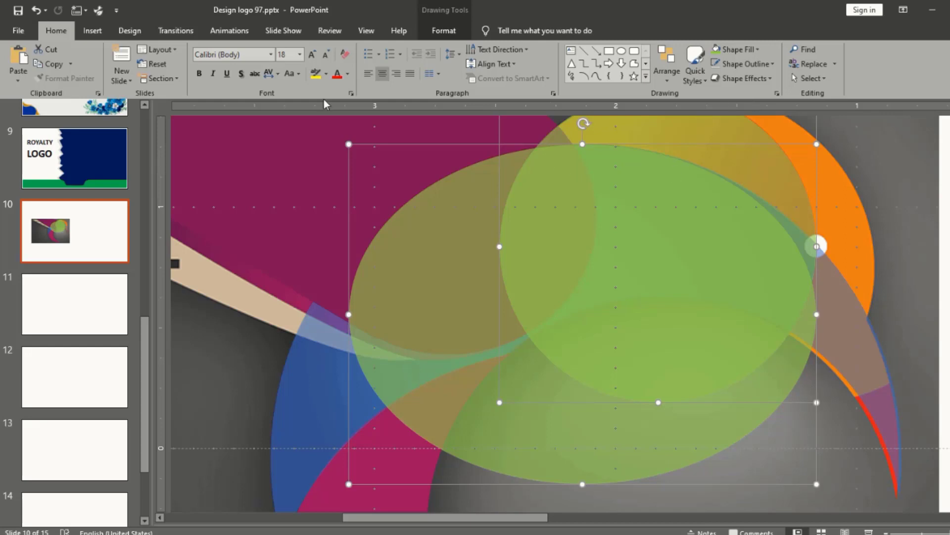
click(443, 30)
click(127, 79)
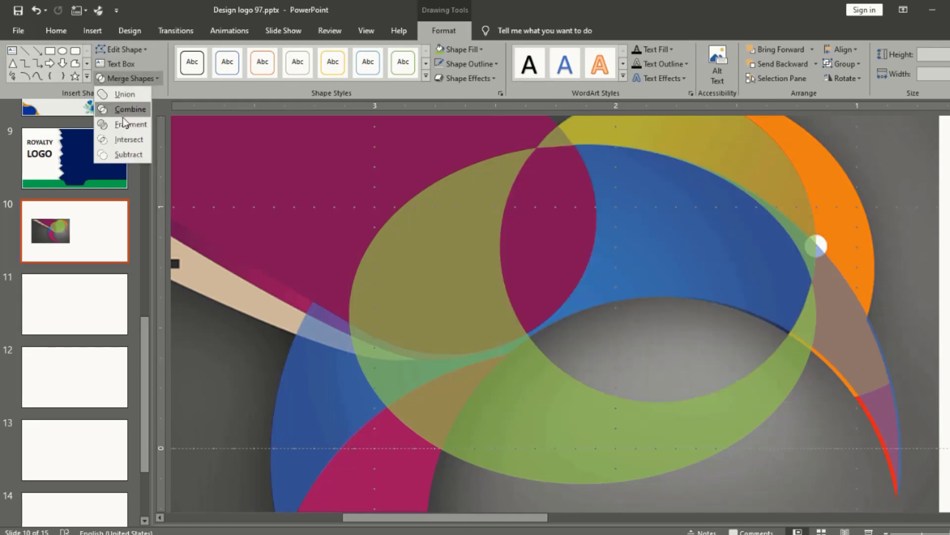
click(123, 119)
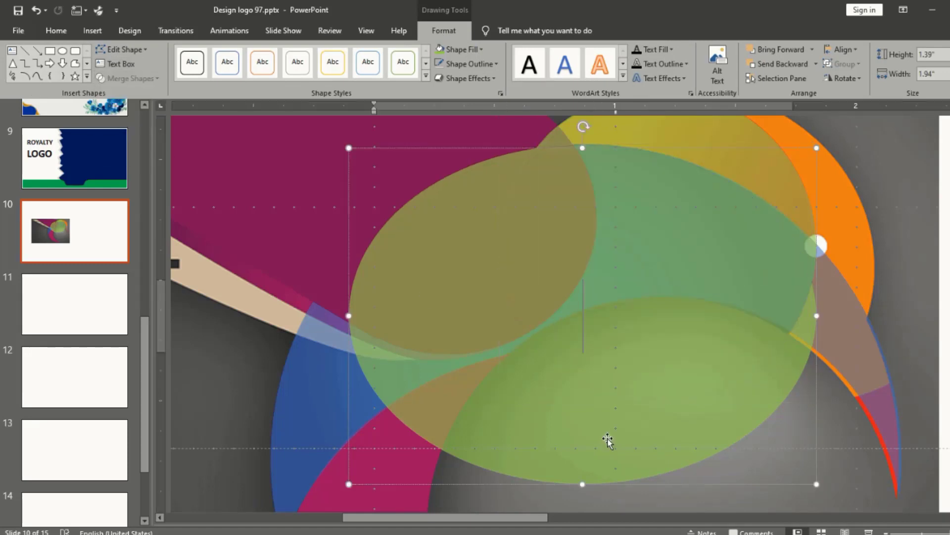
key(ctrl+z)
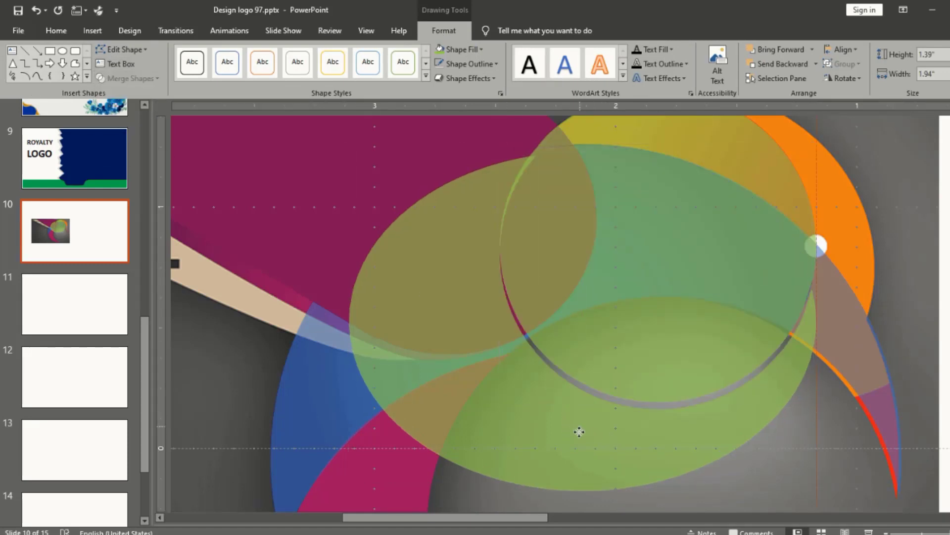
Step: Delete the large green ellipse and the smaller green circle
click(579, 432)
key(Delete)
drag(589, 369, 593, 374)
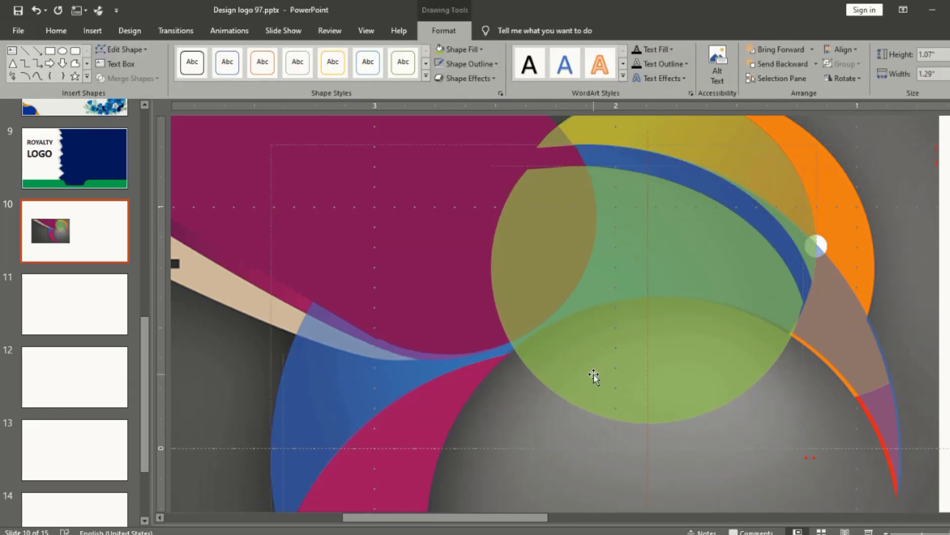
key(Delete)
ctrl+scroll(602, 374, down, 2)
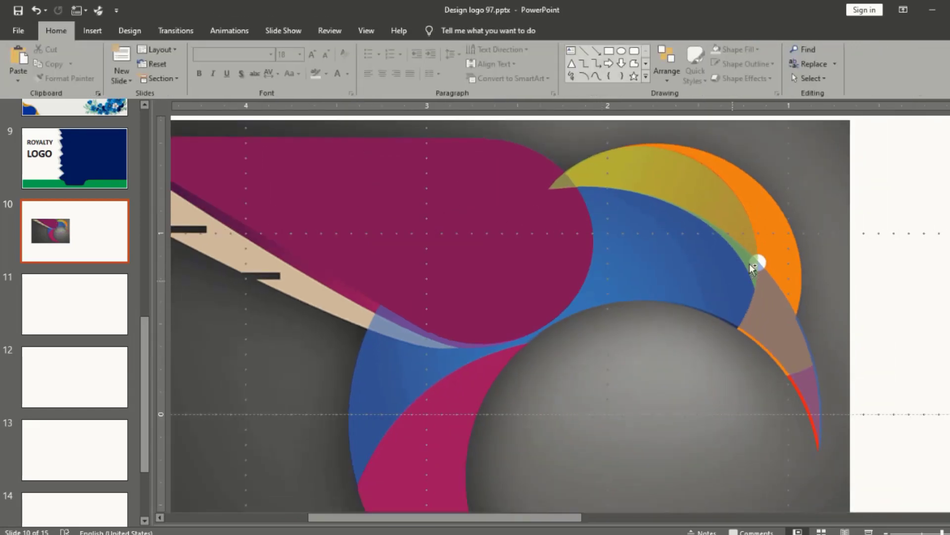
click(735, 219)
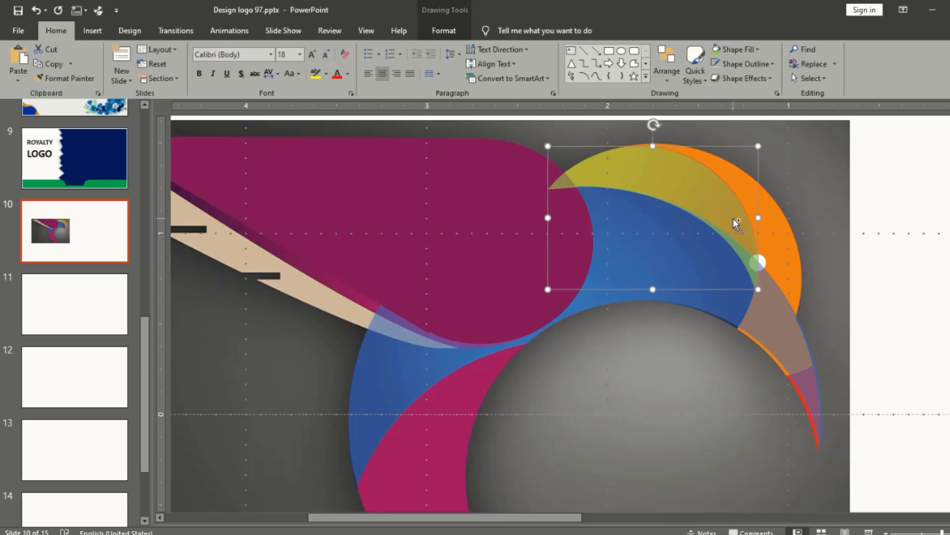
Step: Duplicate the yellow arc, rotating the copy clockwise and moving it over the orange crescent
key(ctrl+d)
drag(685, 156, 733, 170)
drag(717, 212, 747, 205)
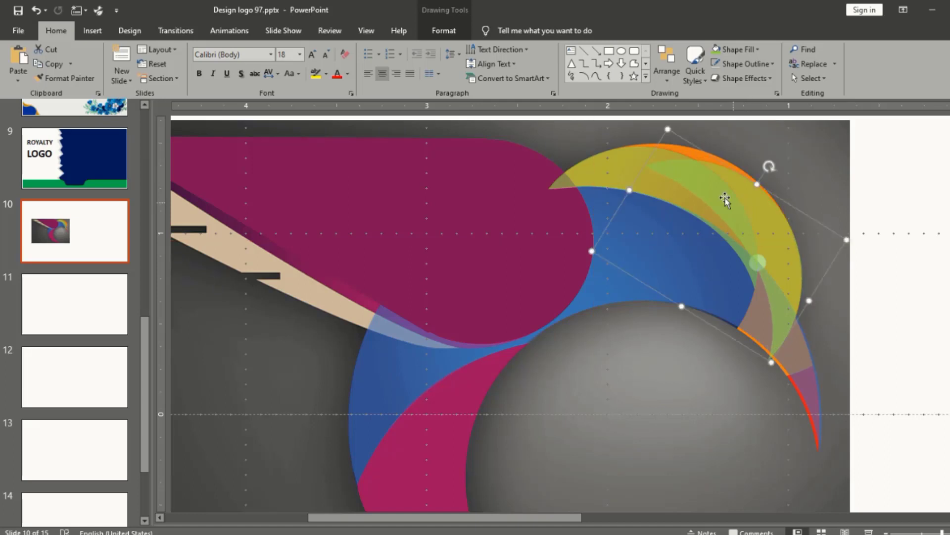
key(Delete)
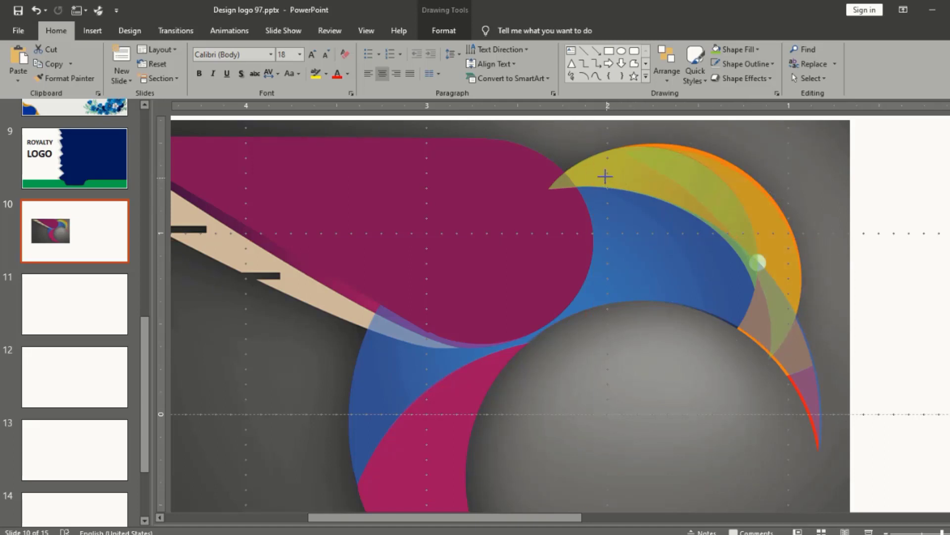
key(ctrl+z)
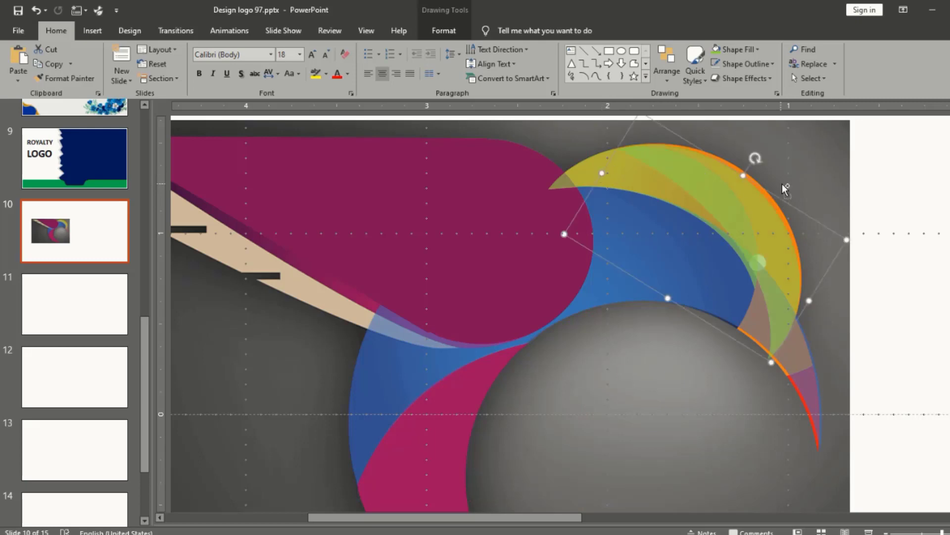
ctrl+scroll(782, 183, up, 3)
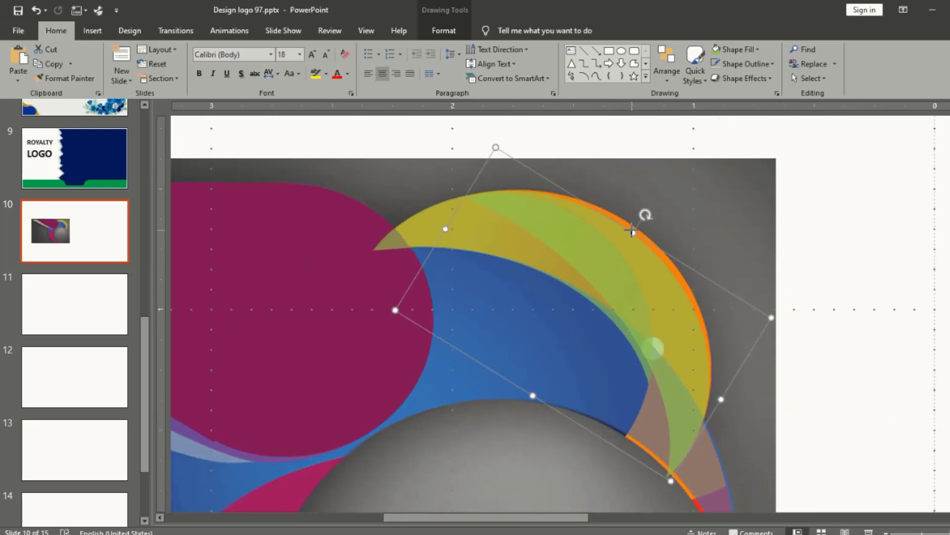
key(Delete)
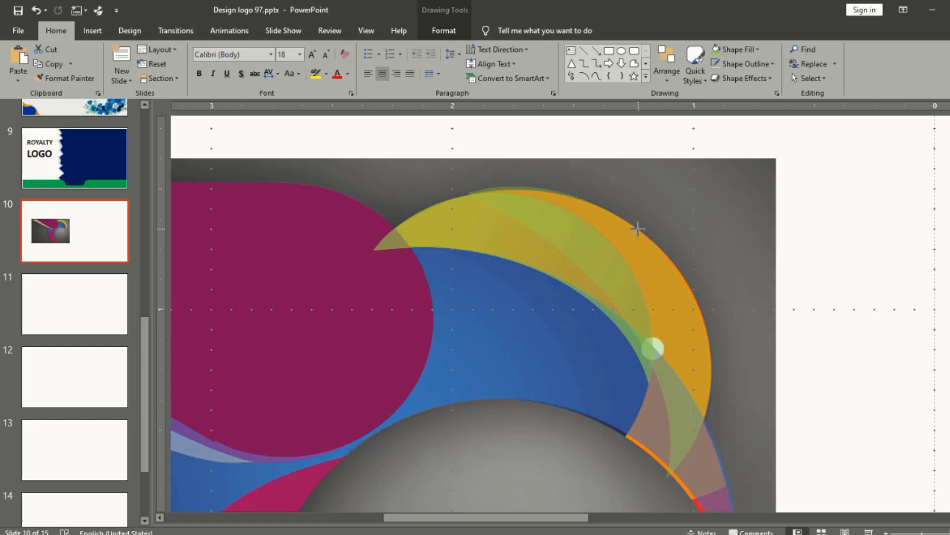
key(ctrl+z)
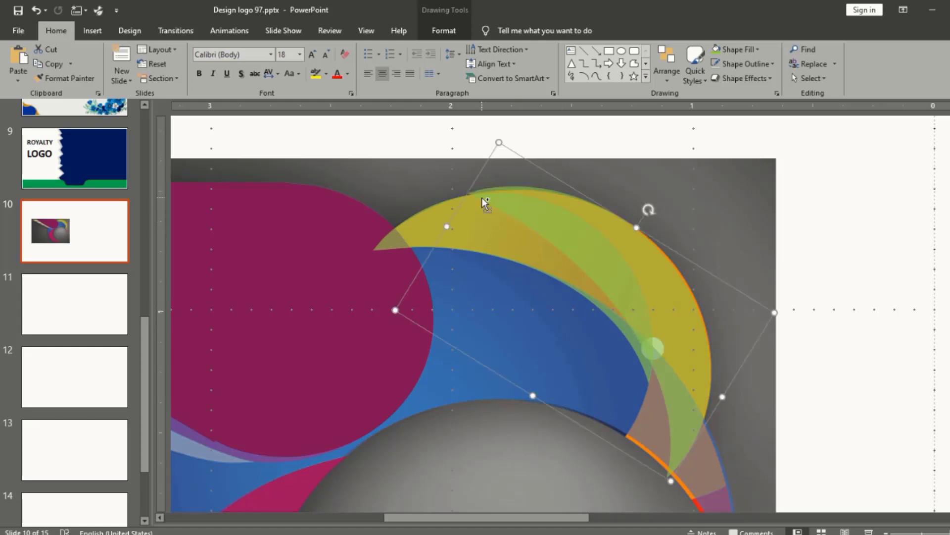
Step: Reshape the curve of the arc's top edge using Edit Points
right_click(499, 193)
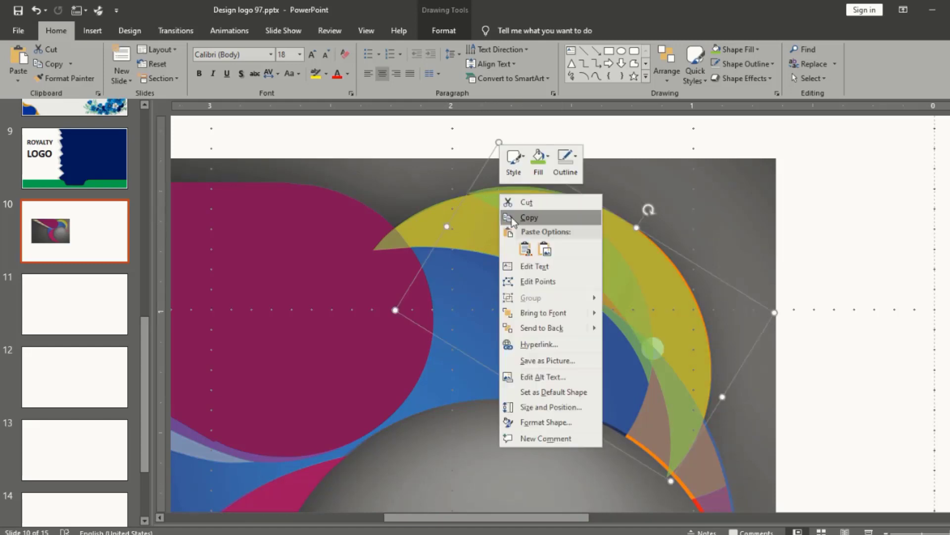
click(525, 282)
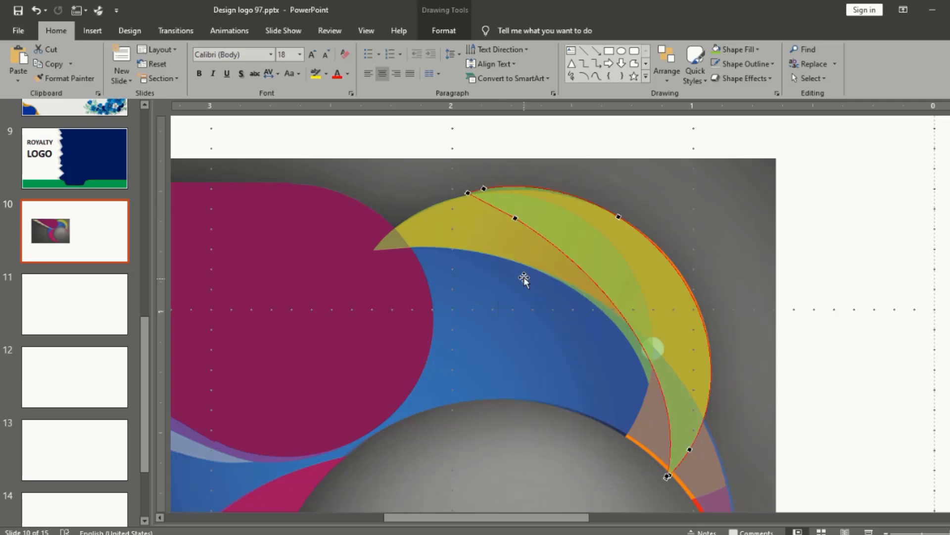
click(469, 194)
click(483, 190)
drag(528, 181, 528, 186)
click(681, 164)
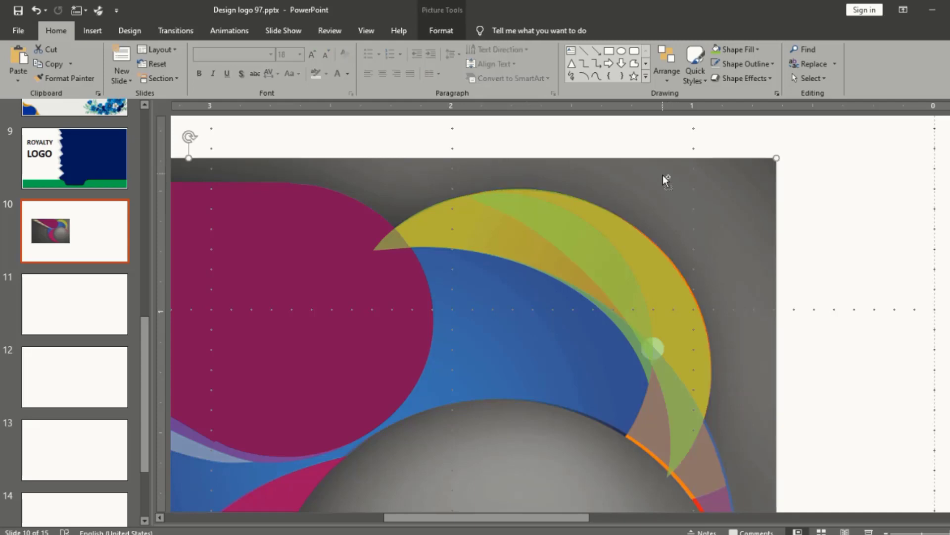
Step: Clear the selection of the reference picture and the arc shape on the crescent
scroll(744, 226, down, 3)
scroll(744, 226, down, 2)
scroll(753, 233, up, 5)
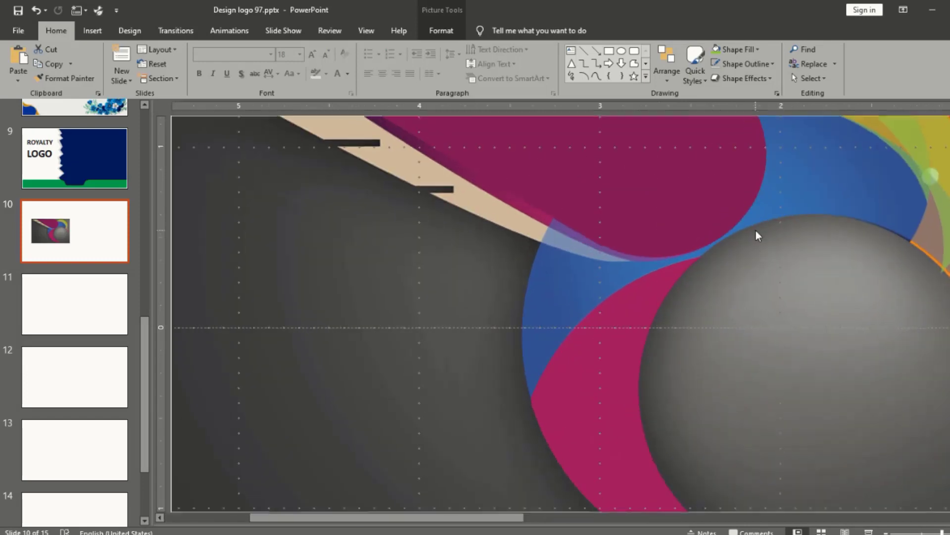
drag(504, 520, 634, 520)
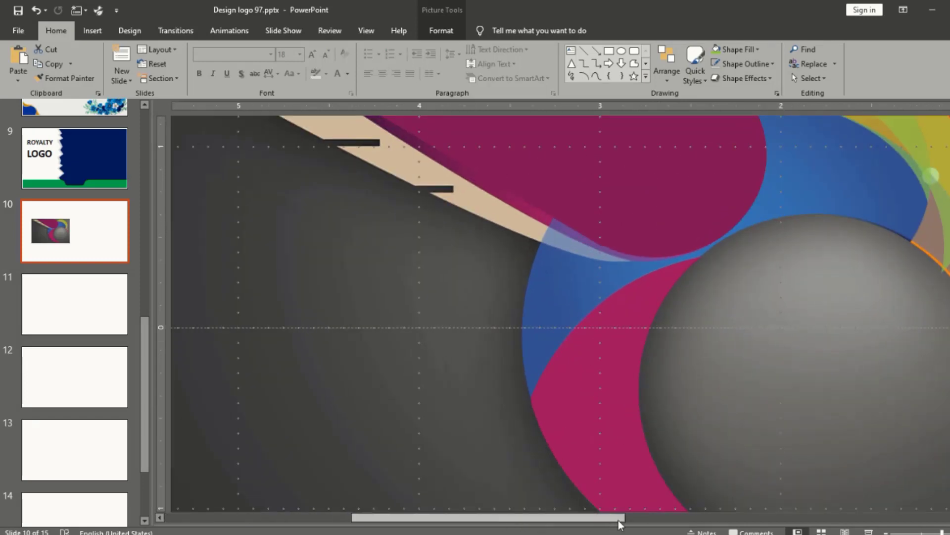
scroll(643, 455, up, 1)
scroll(614, 391, up, 1)
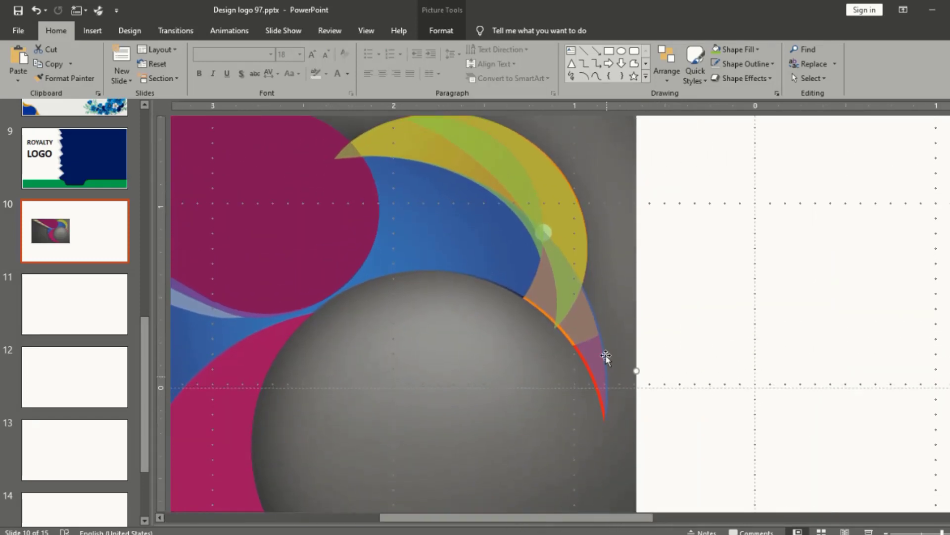
click(670, 269)
click(565, 215)
click(679, 289)
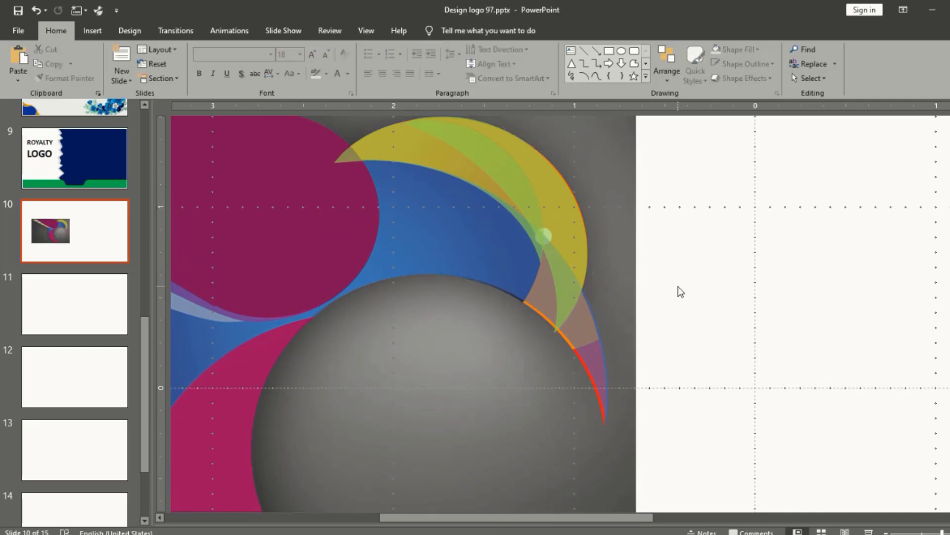
click(589, 343)
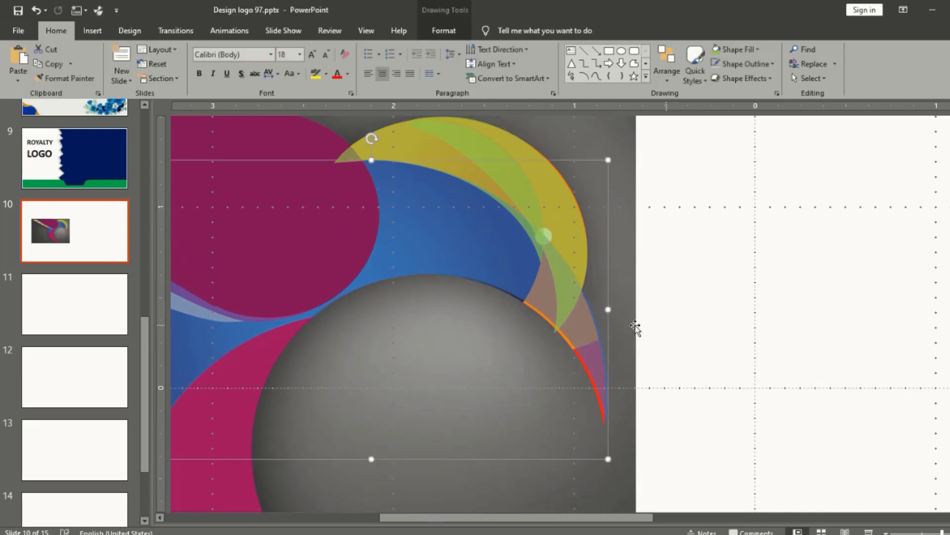
click(648, 145)
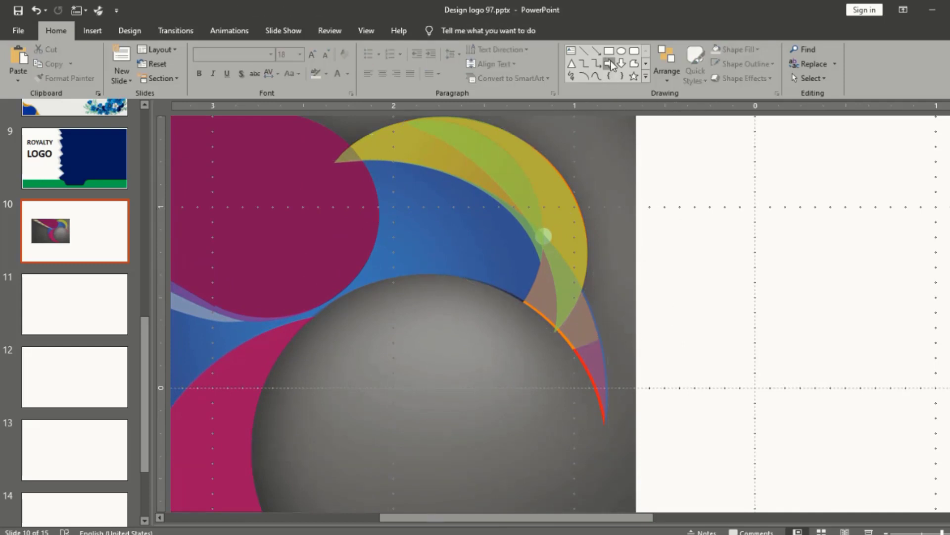
Step: Trace a freeform polygon over the blue crescent's tip, extending out to the right
click(621, 51)
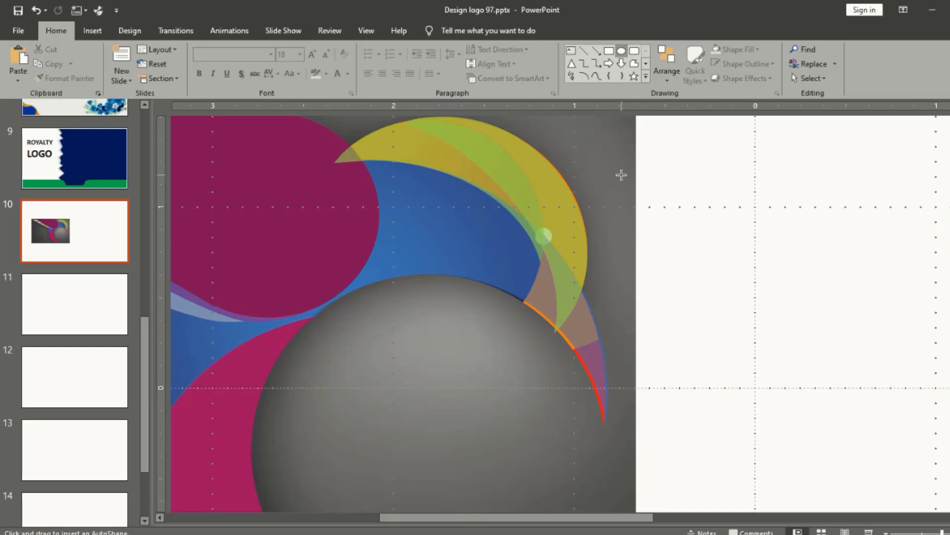
click(634, 64)
drag(519, 124, 546, 233)
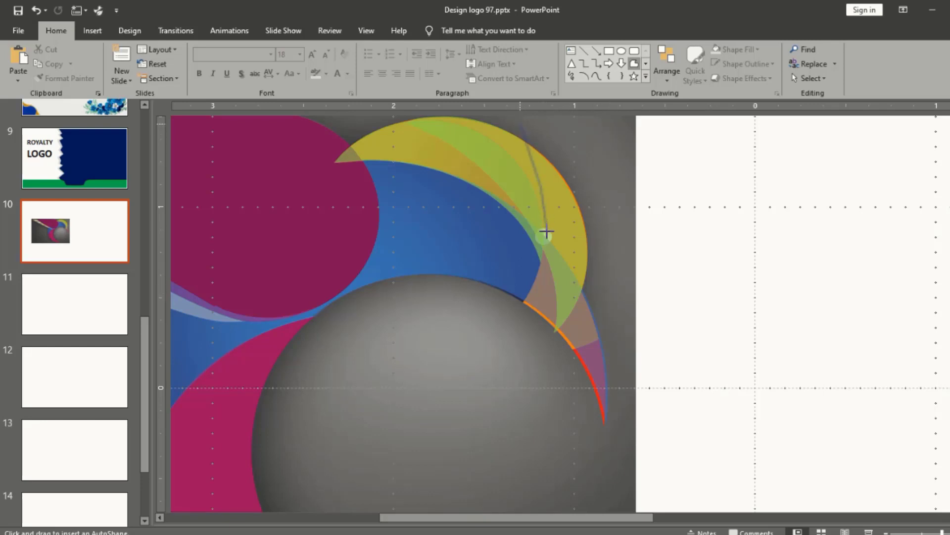
drag(545, 233, 547, 226)
mouse_move(510, 354)
mouse_down()
mouse_move(729, 283)
mouse_move(678, 178)
mouse_move(545, 233)
mouse_up()
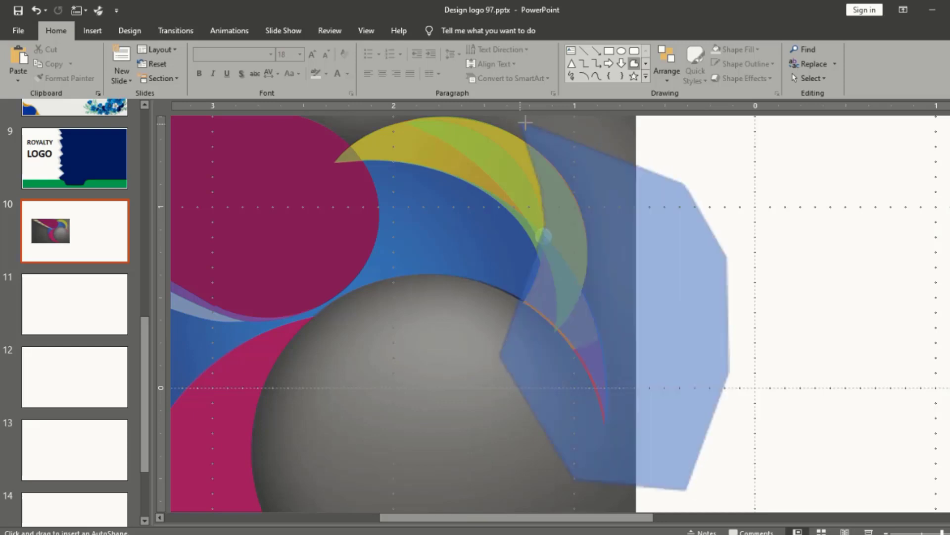
Step: Curve the polygon's left and lower-left edges to follow the crescent with Edit Points
right_click(546, 233)
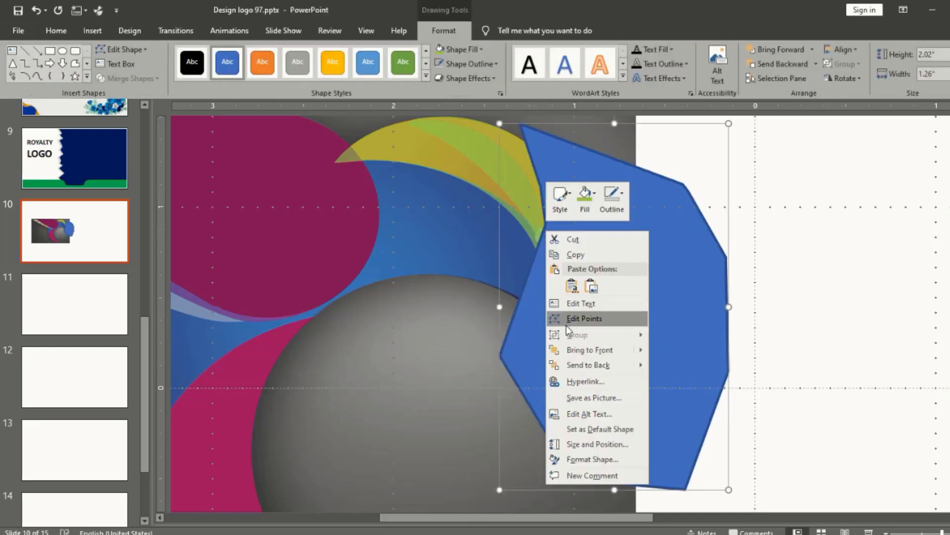
click(574, 314)
click(545, 224)
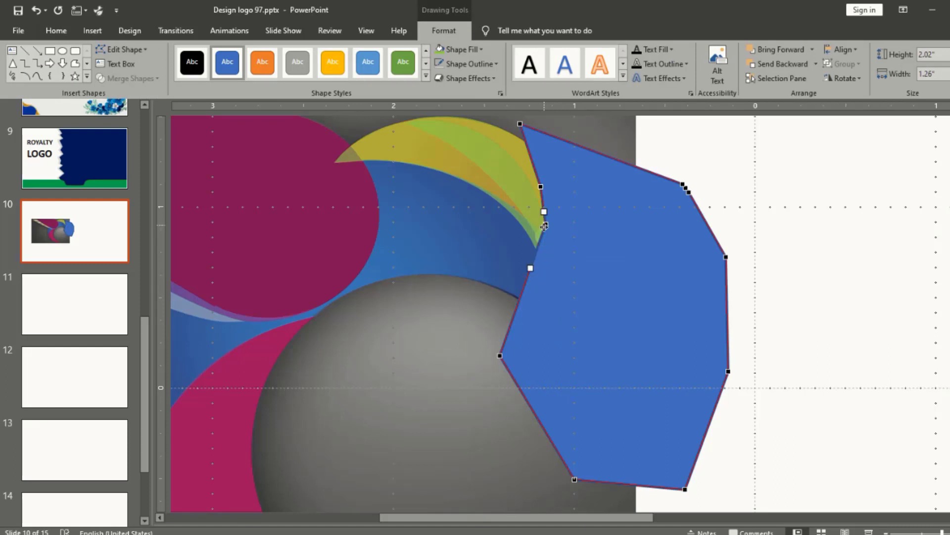
drag(537, 276, 544, 286)
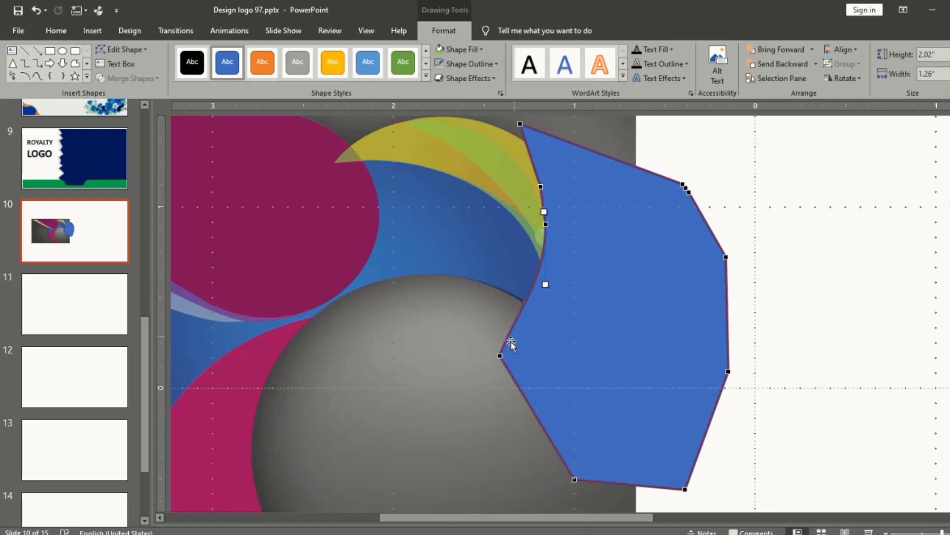
click(500, 356)
mouse_move(514, 314)
mouse_down()
mouse_move(524, 320)
mouse_move(512, 317)
mouse_up()
click(613, 287)
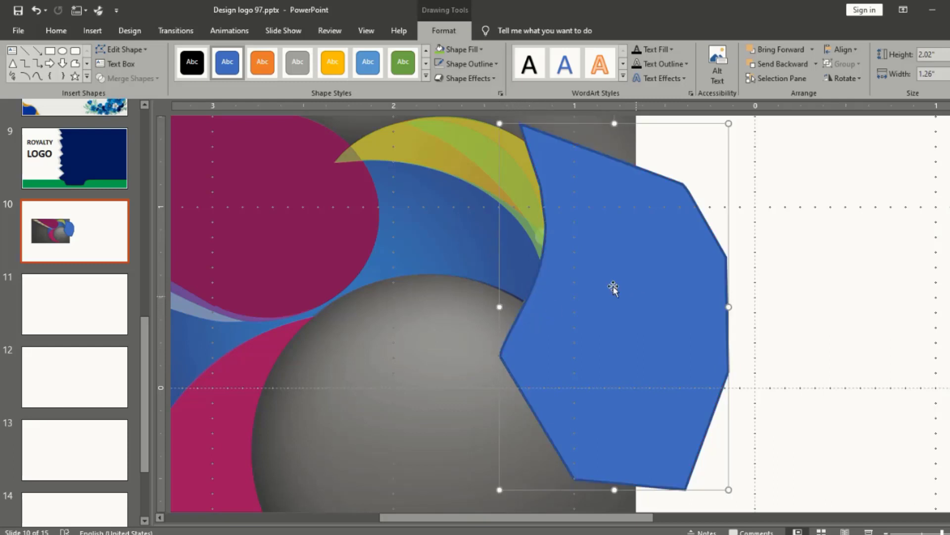
Step: Shift the blue polygon slightly to the right over the swirl's tip
shift+click(483, 248)
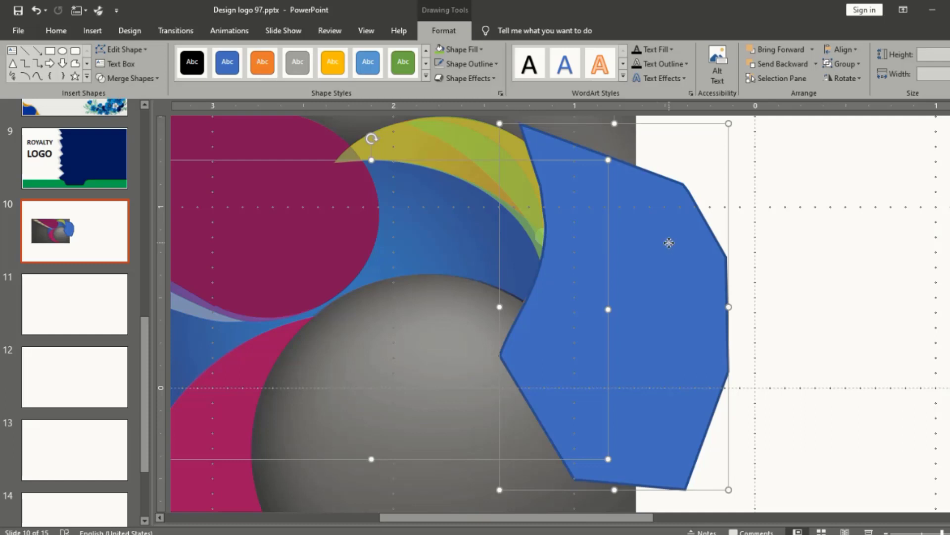
click(780, 263)
scroll(700, 271, down, 3)
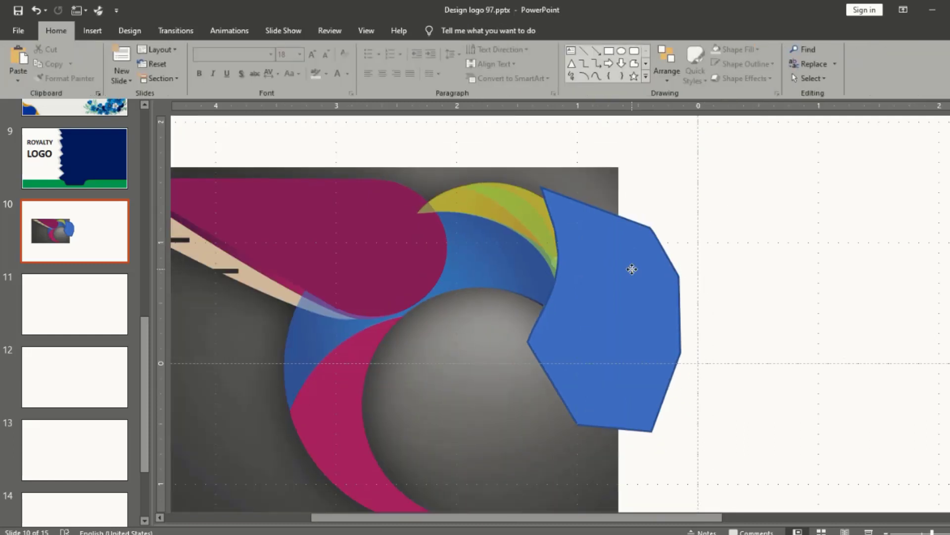
mouse_move(632, 267)
mouse_down()
mouse_move(684, 289)
mouse_move(621, 297)
mouse_up()
Step: Fragment the blue swirl with the polygon and select the leftover polygon piece
click(573, 324)
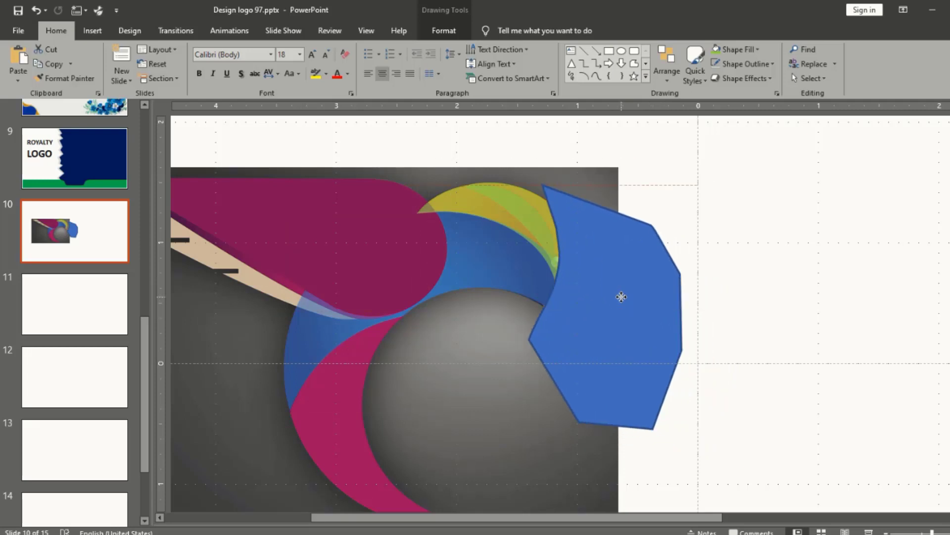
shift+click(515, 263)
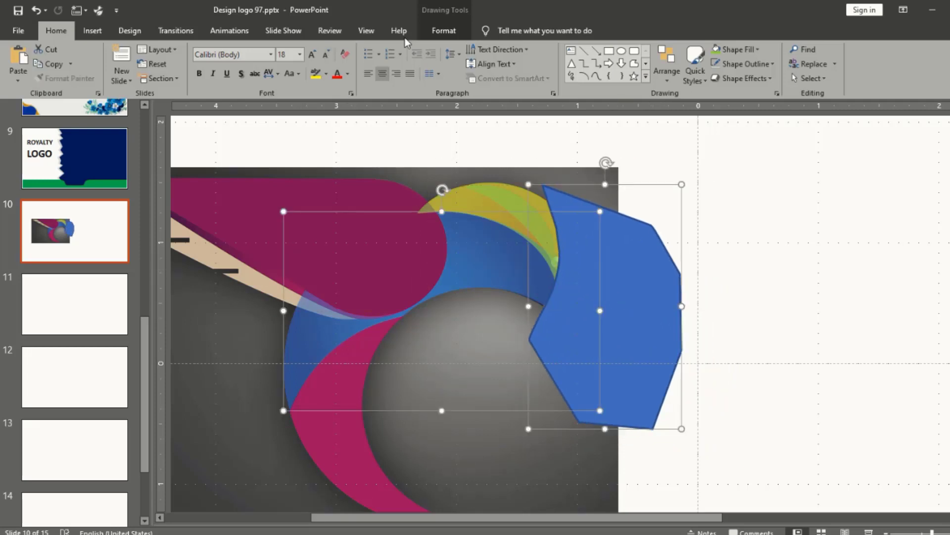
click(444, 30)
click(127, 78)
click(121, 119)
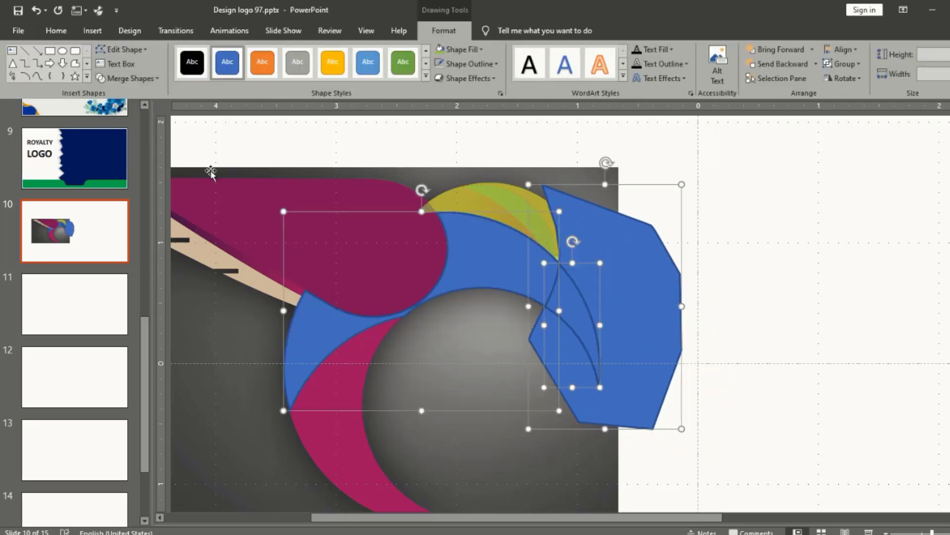
click(725, 301)
click(642, 301)
Step: Delete the leftover polygon piece and draw a freeform arrow shape over the blue tip
key(Delete)
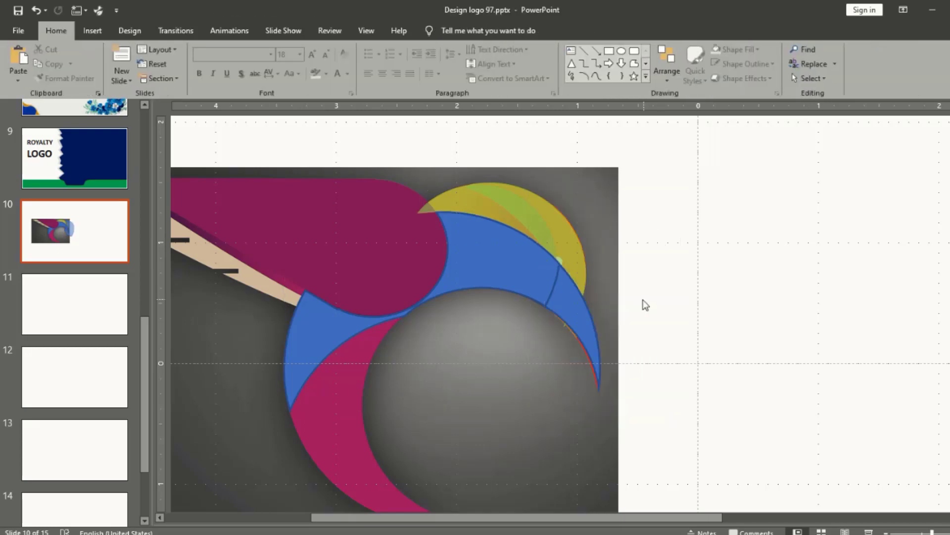
ctrl+scroll(606, 293, up, 2)
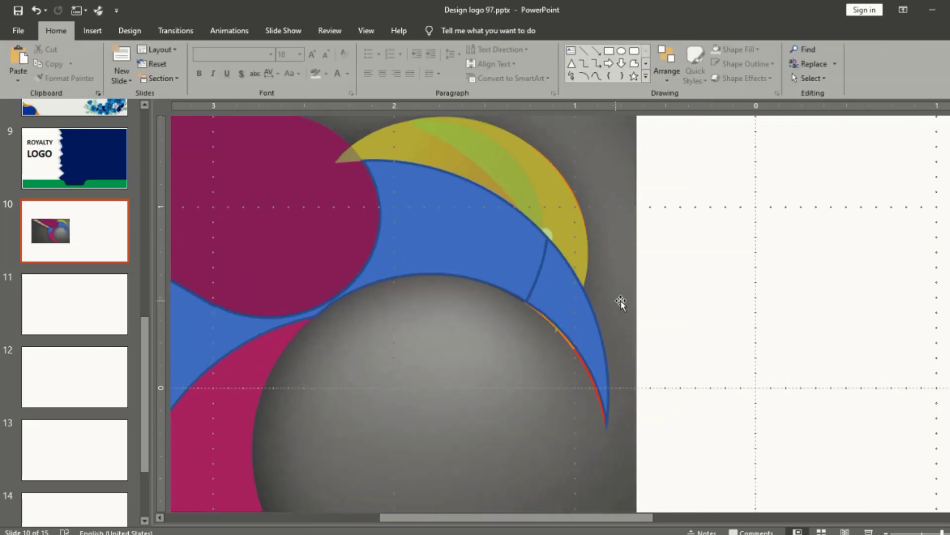
click(634, 63)
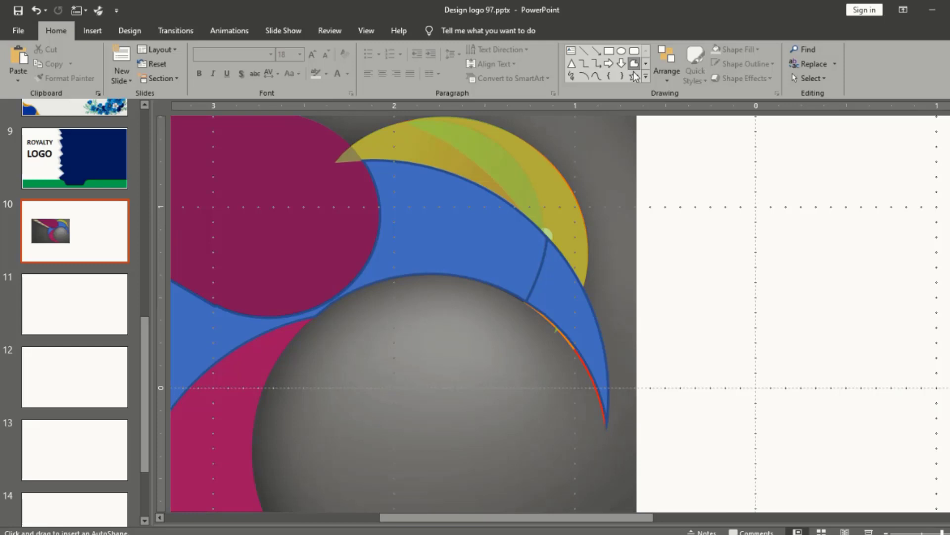
click(619, 270)
click(610, 329)
click(625, 470)
click(676, 394)
click(618, 270)
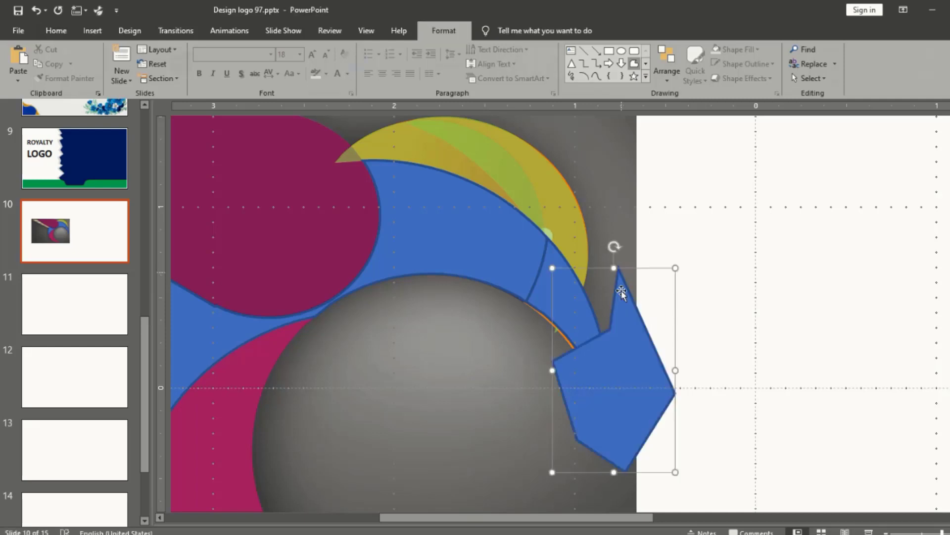
Step: Fragment the arrow with the blue tip piece and delete the leftover arrow fragment
shift+click(582, 318)
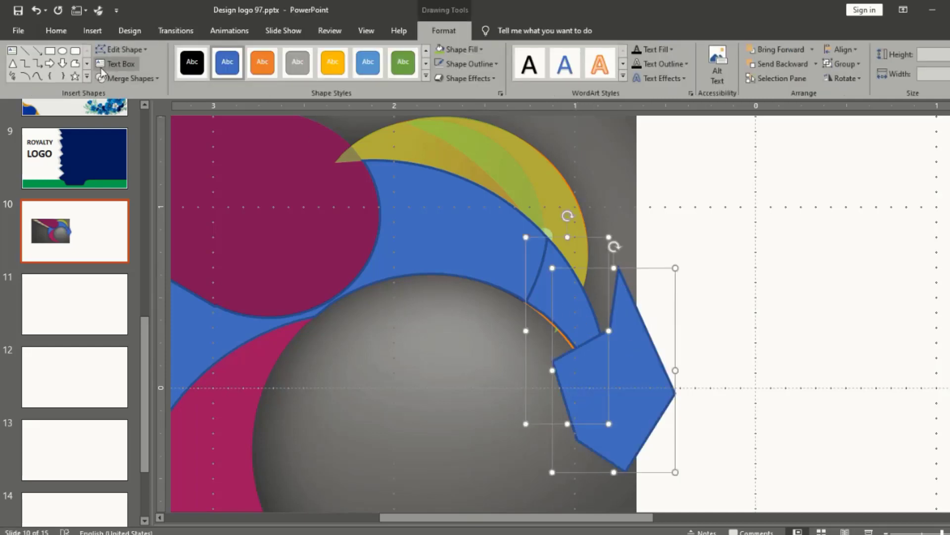
click(113, 79)
click(124, 117)
click(768, 416)
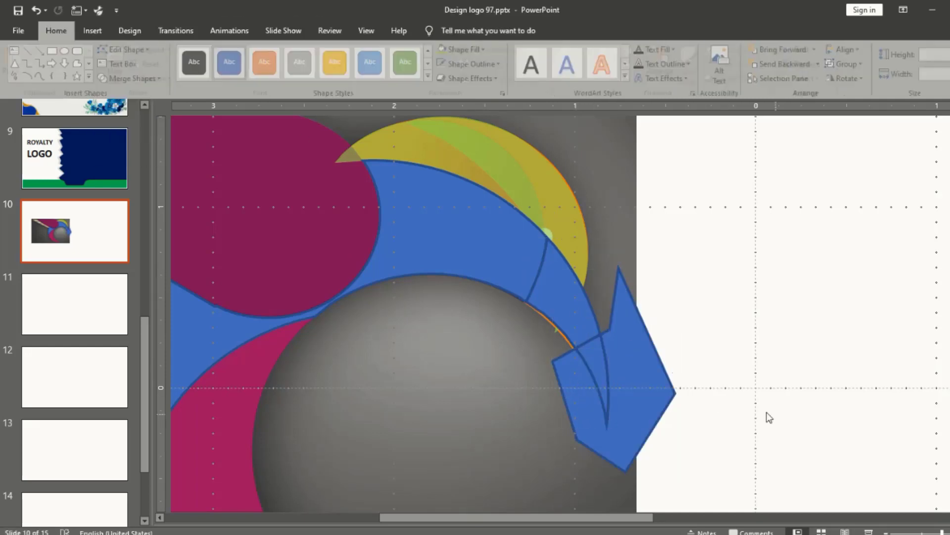
click(650, 389)
key(Delete)
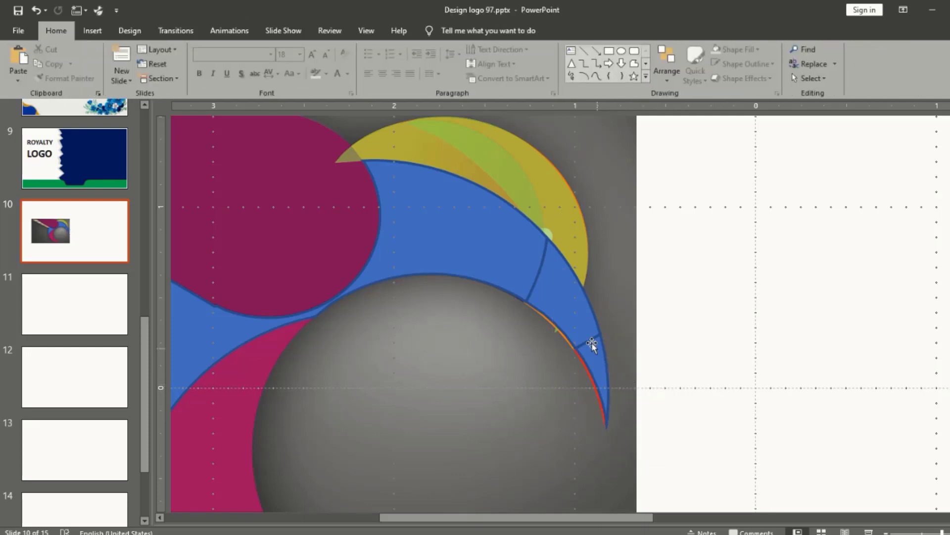
Step: Move the maroon teardrop off the reference image to its upper right
click(475, 242)
ctrl+scroll(505, 250, down, 5)
ctrl+scroll(569, 258, down, 1)
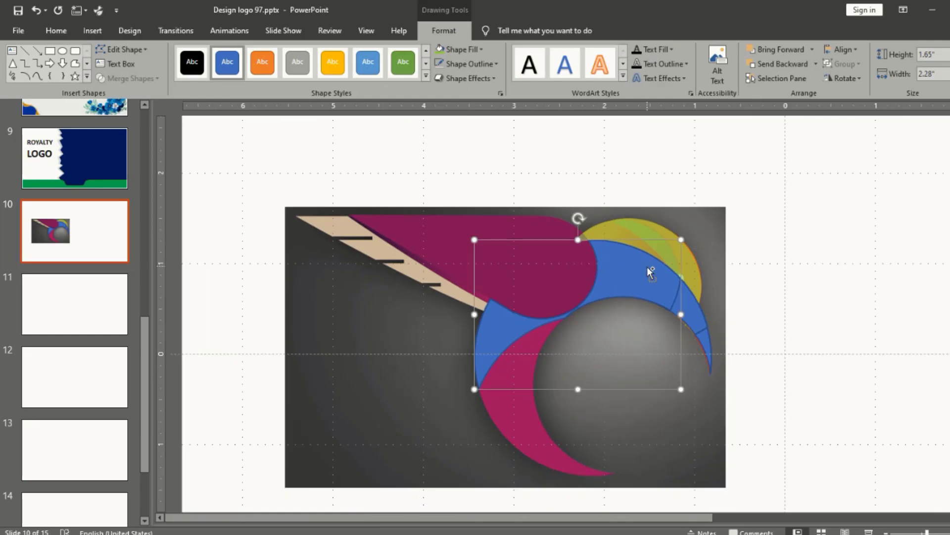
ctrl+scroll(643, 271, up, 3)
ctrl+scroll(624, 270, down, 2)
ctrl+scroll(614, 266, down, 2)
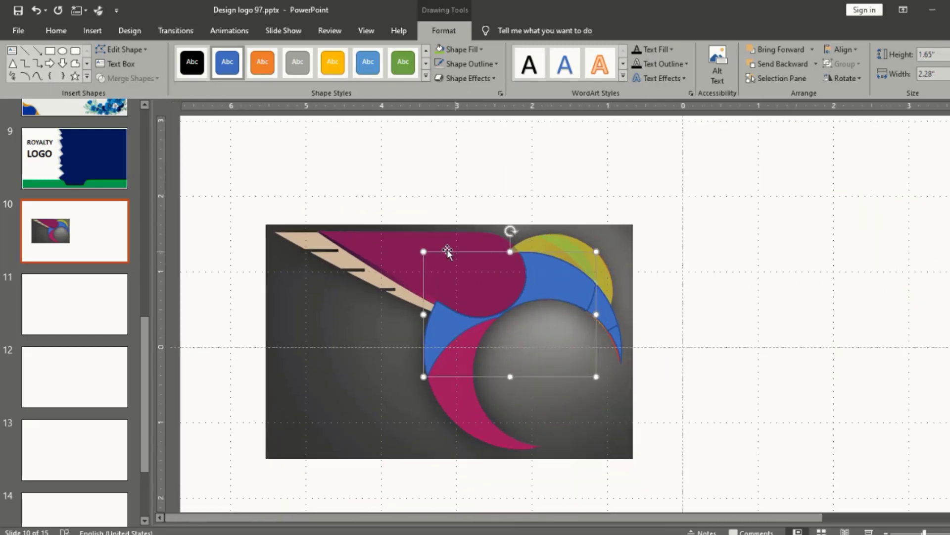
click(414, 248)
mouse_move(415, 253)
mouse_down()
mouse_move(691, 231)
mouse_move(730, 213)
mouse_up()
Step: Pull the blue curved piece out to the right, beneath the maroon teardrop
click(541, 278)
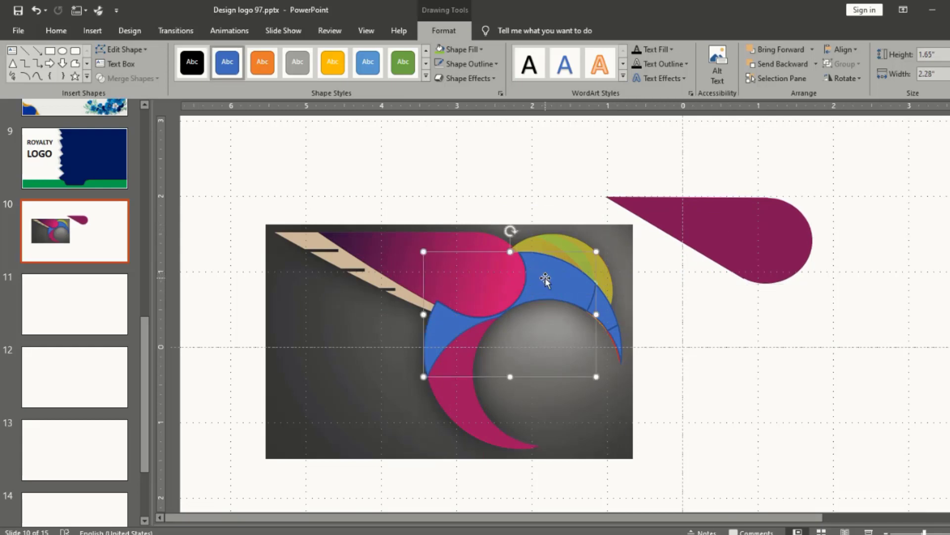
mouse_move(545, 276)
mouse_down()
mouse_move(746, 291)
mouse_move(817, 279)
mouse_up()
drag(836, 255, 833, 244)
key(ctrl+z)
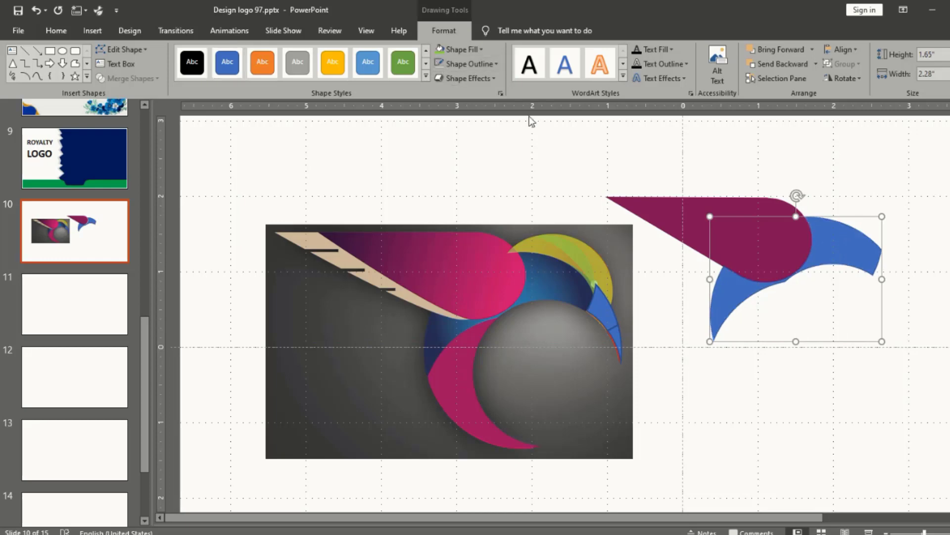
Step: Recolour the blue curved piece dark navy, sampling the colour from the reference image
click(694, 221)
click(868, 247)
click(472, 51)
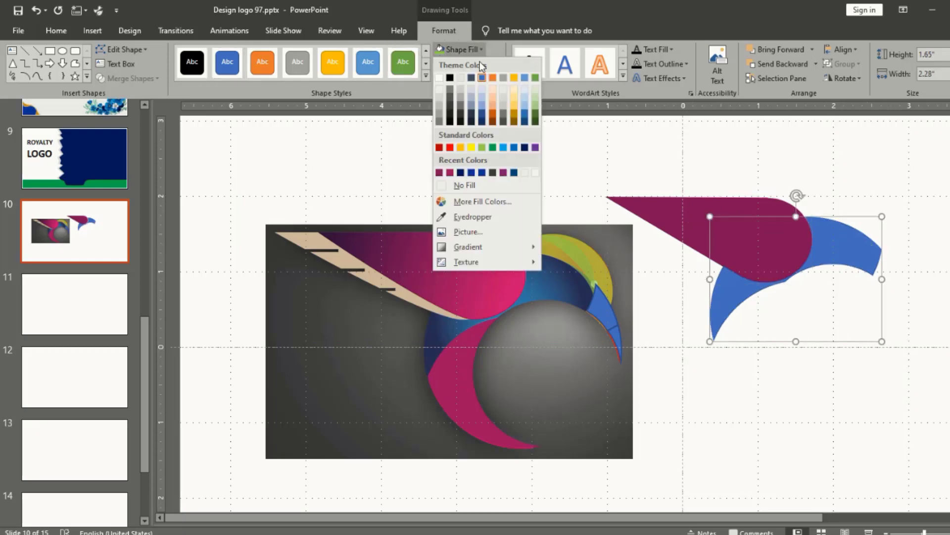
click(464, 218)
click(453, 319)
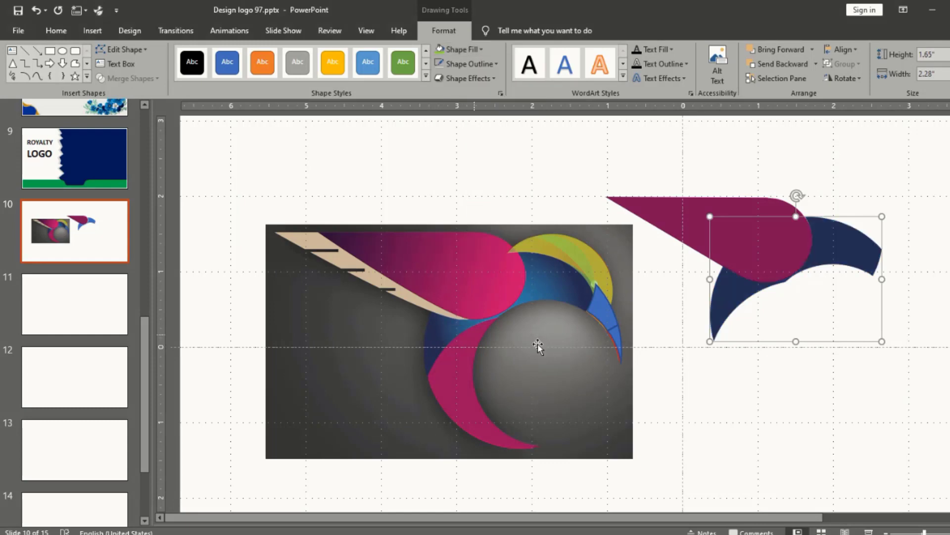
click(818, 378)
Step: Open Format Shape for the navy crescent and switch it to a gradient fill
click(821, 244)
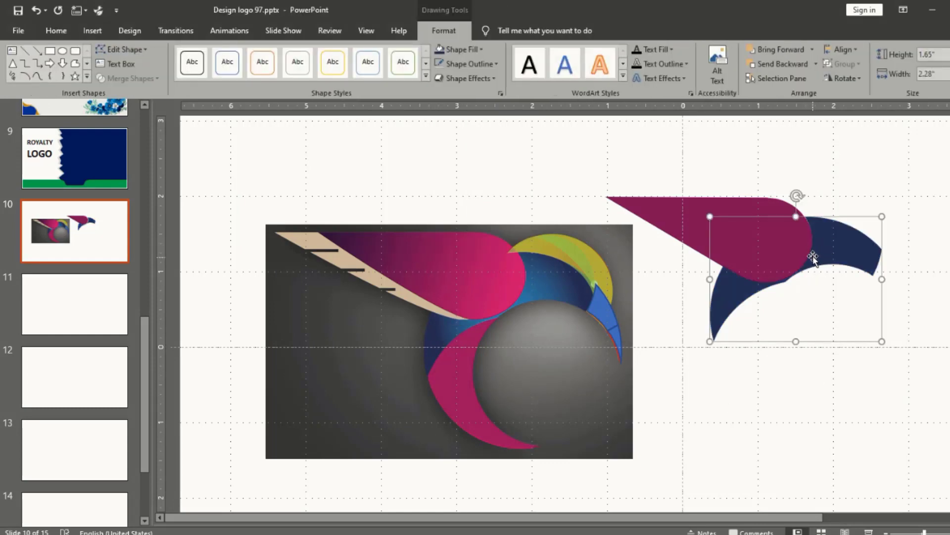
right_click(814, 258)
key(Escape)
click(481, 49)
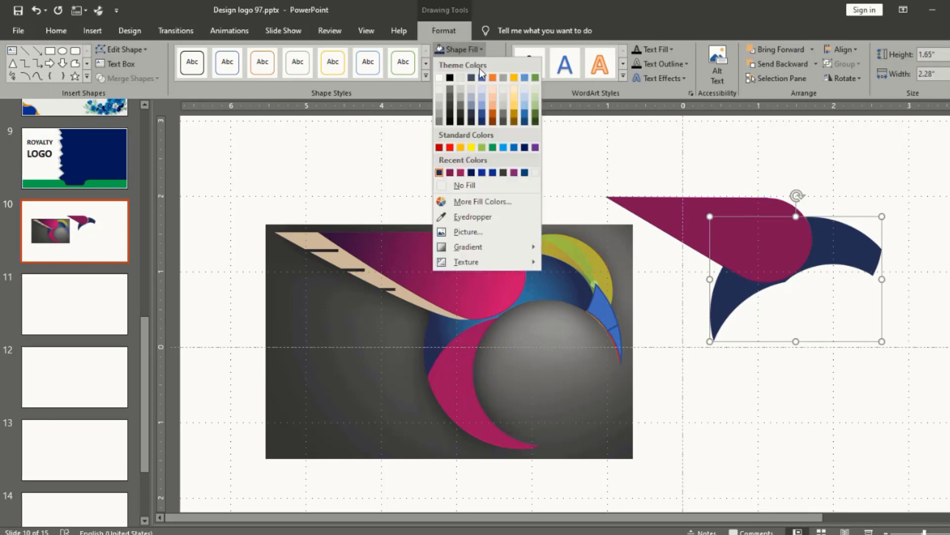
click(473, 218)
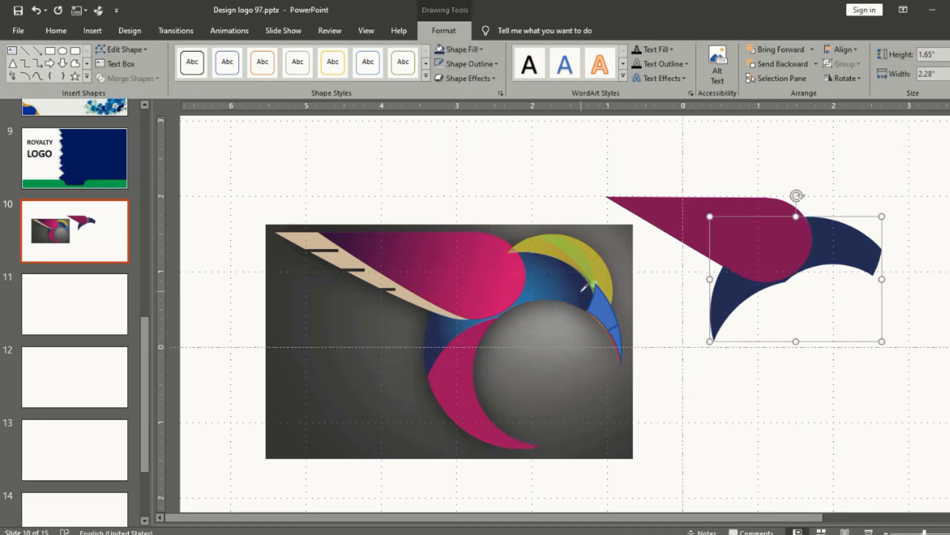
right_click(825, 246)
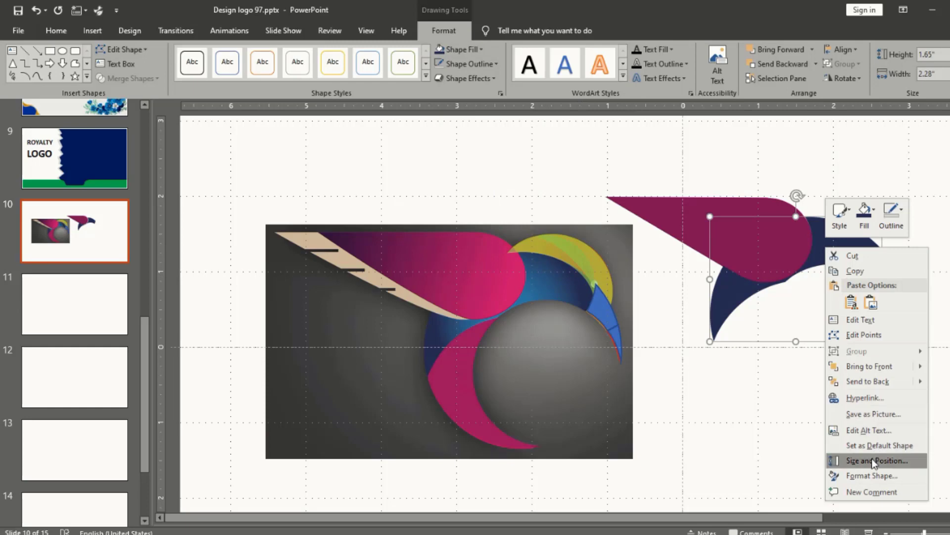
click(869, 475)
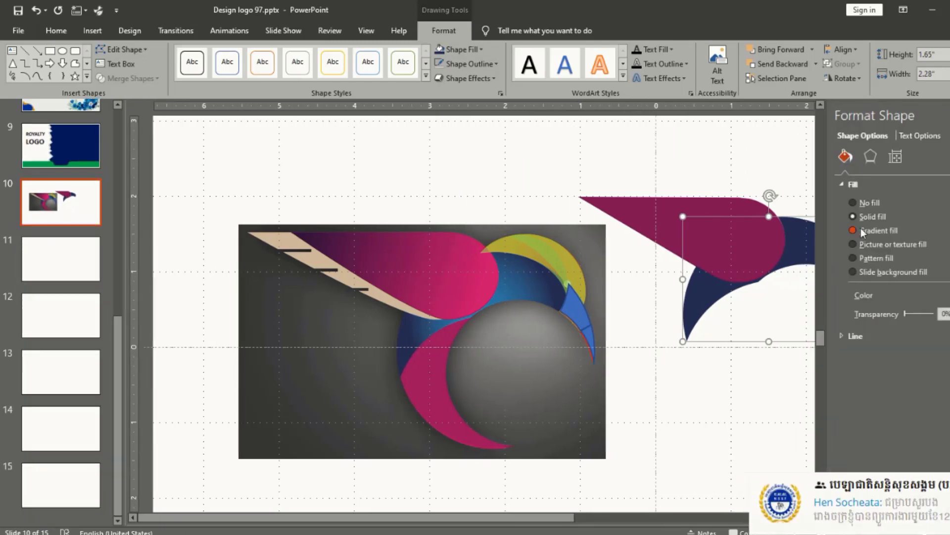
click(868, 229)
click(875, 386)
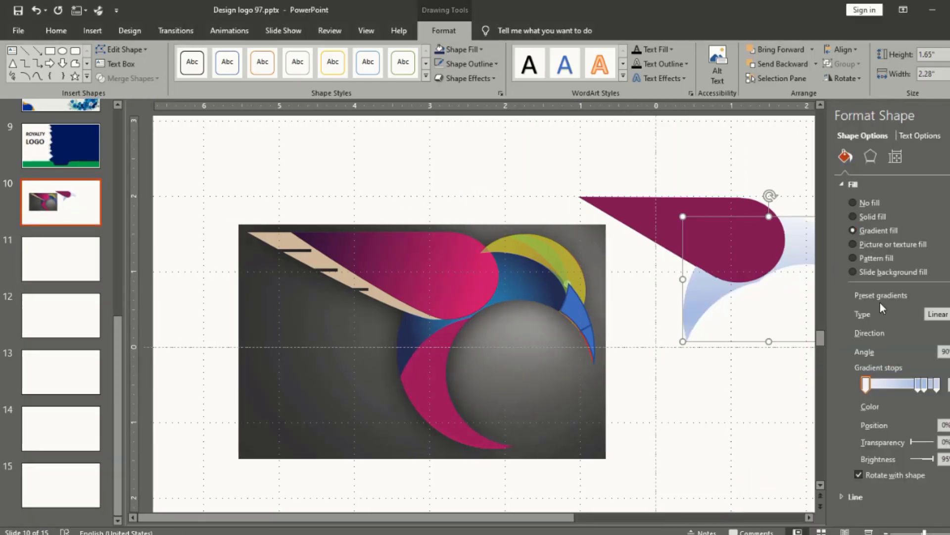
Step: Delete the extra gradient stop, colour the middle stop blue from the reference, and set the angle
drag(919, 386, 902, 387)
key(Delete)
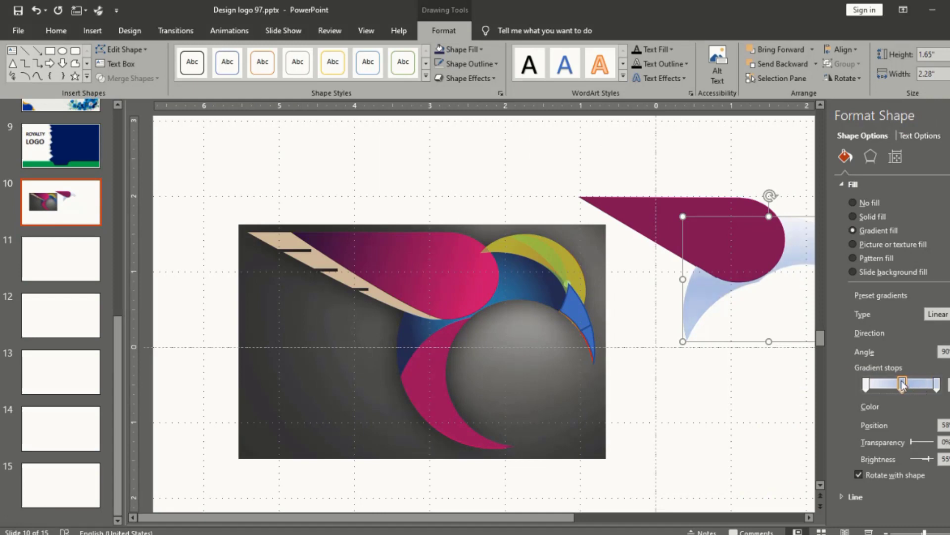
click(943, 407)
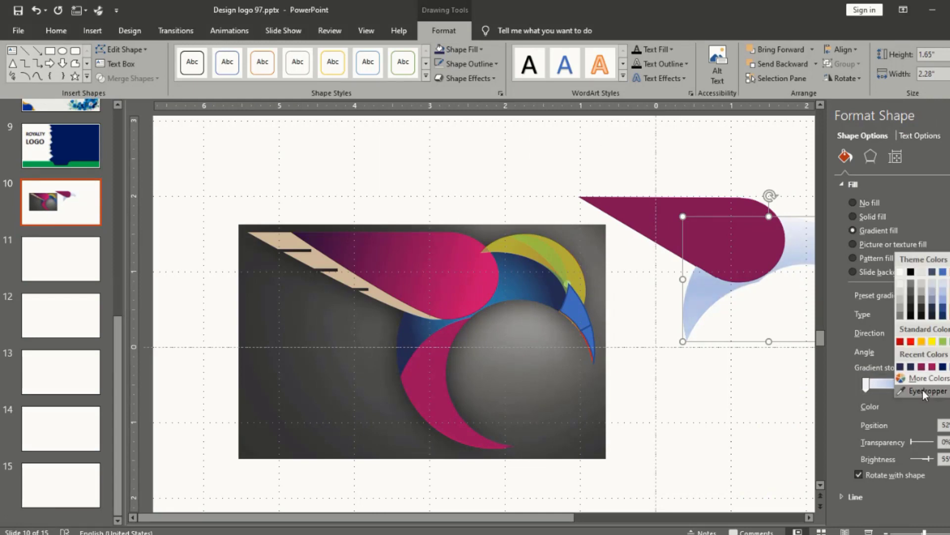
click(925, 386)
click(492, 302)
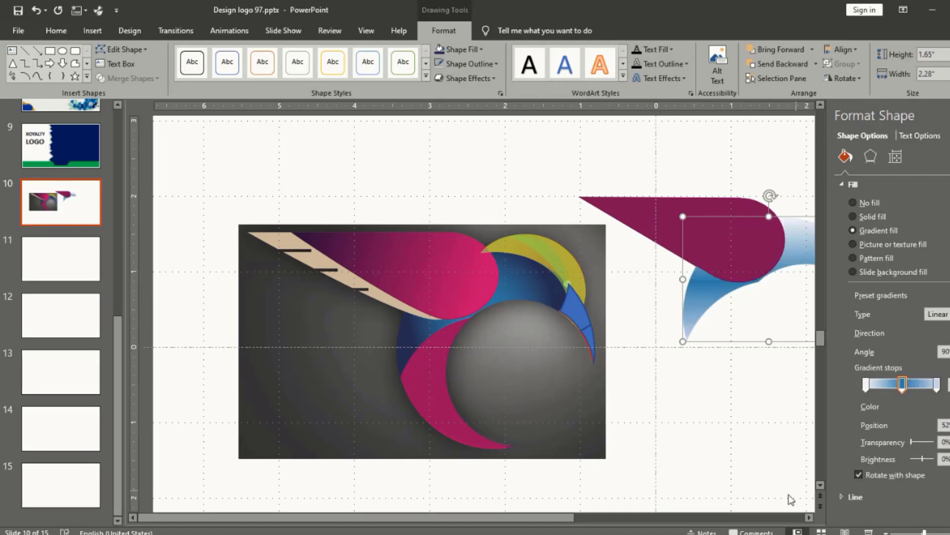
drag(574, 521, 677, 522)
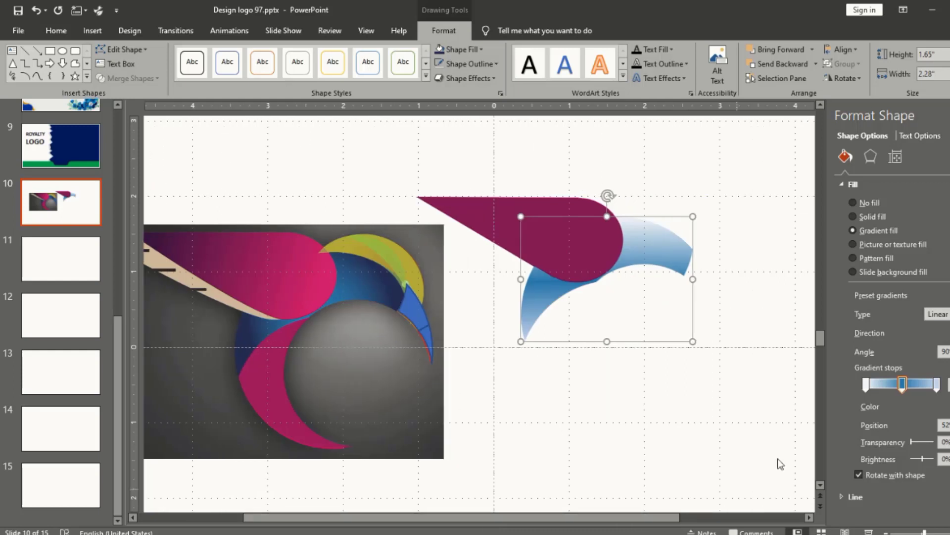
key(Down)
key(Down)
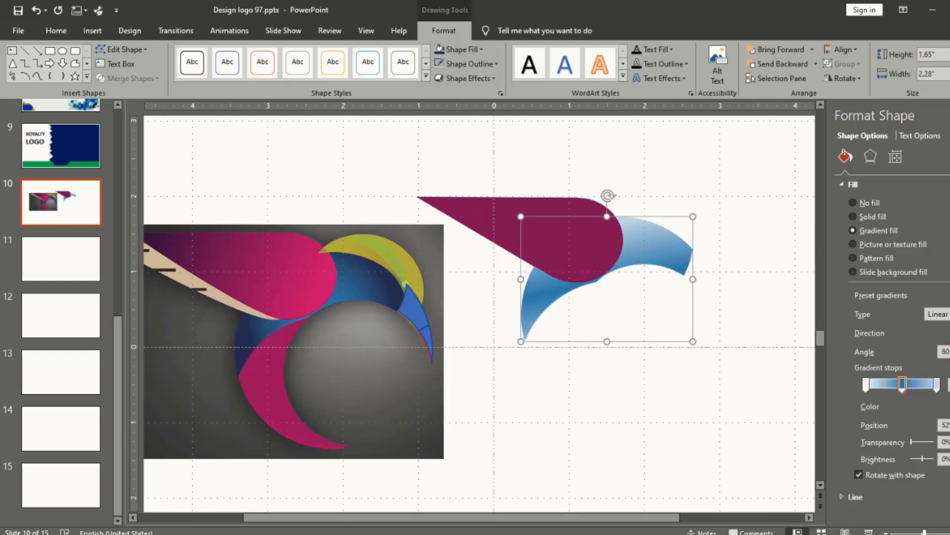
key(Down)
key(Down)
key(Down)
key(Down)
key(Down)
key(Down)
key(Down)
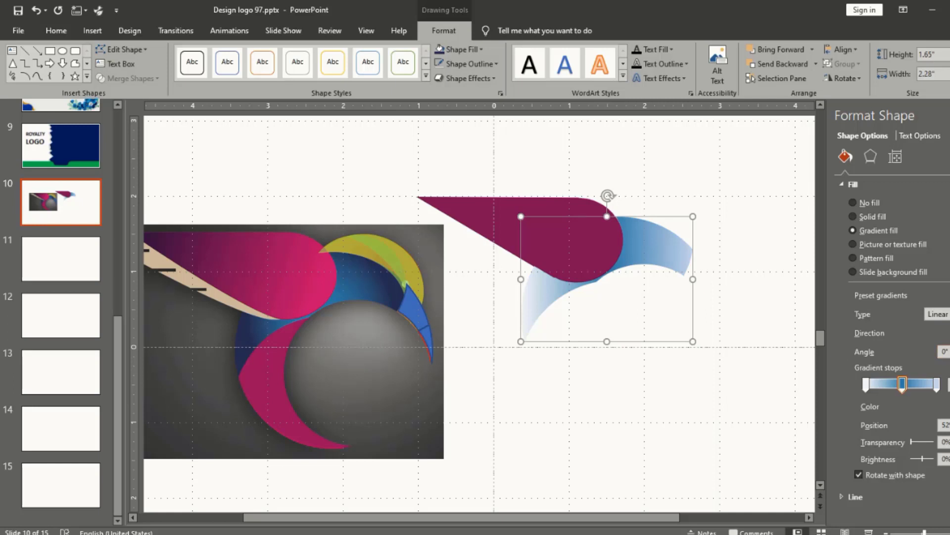
Step: Colour both end stops dark navy from the reference and shift the middle stop slightly left
click(936, 385)
click(944, 406)
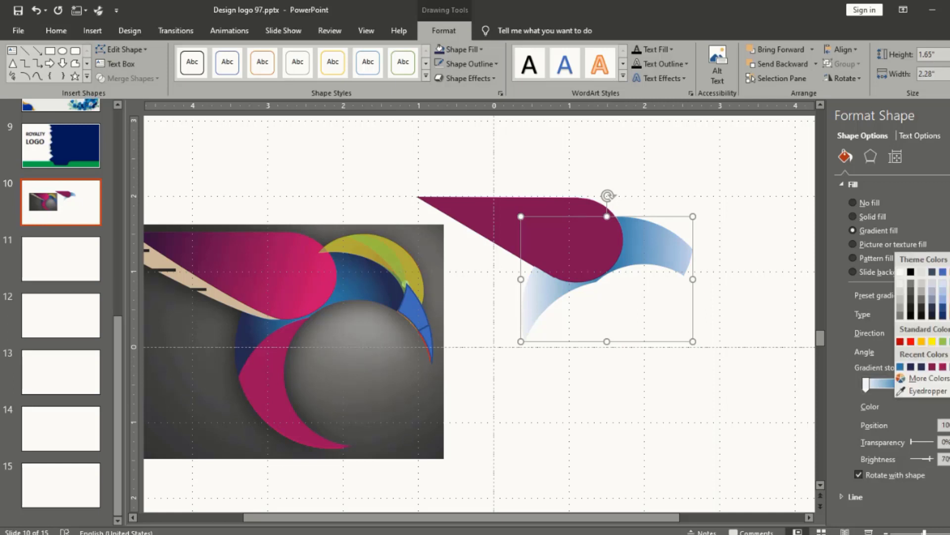
click(922, 391)
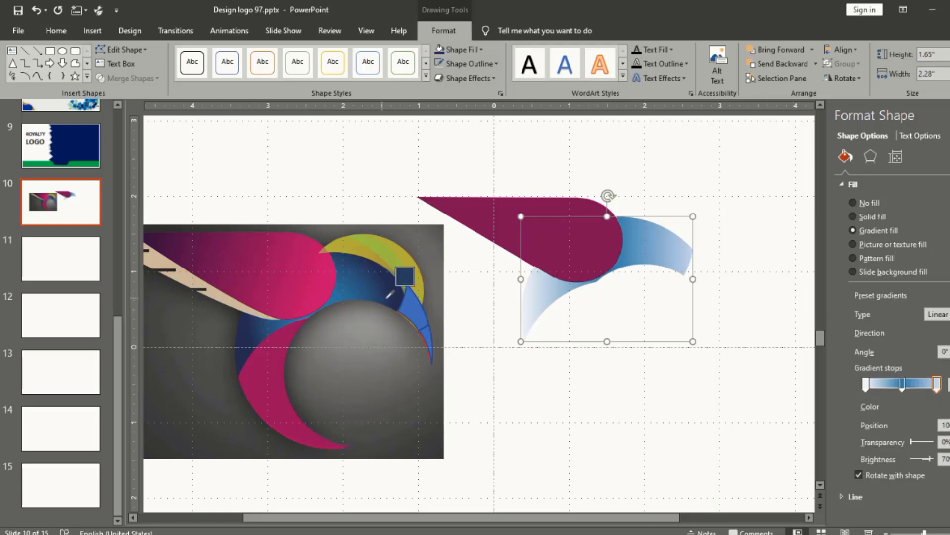
click(404, 298)
click(867, 384)
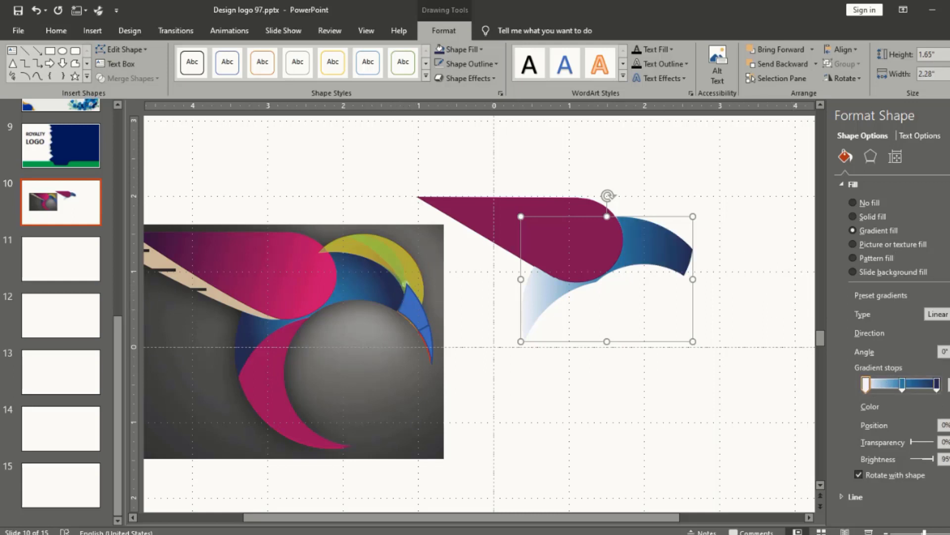
click(944, 406)
click(922, 391)
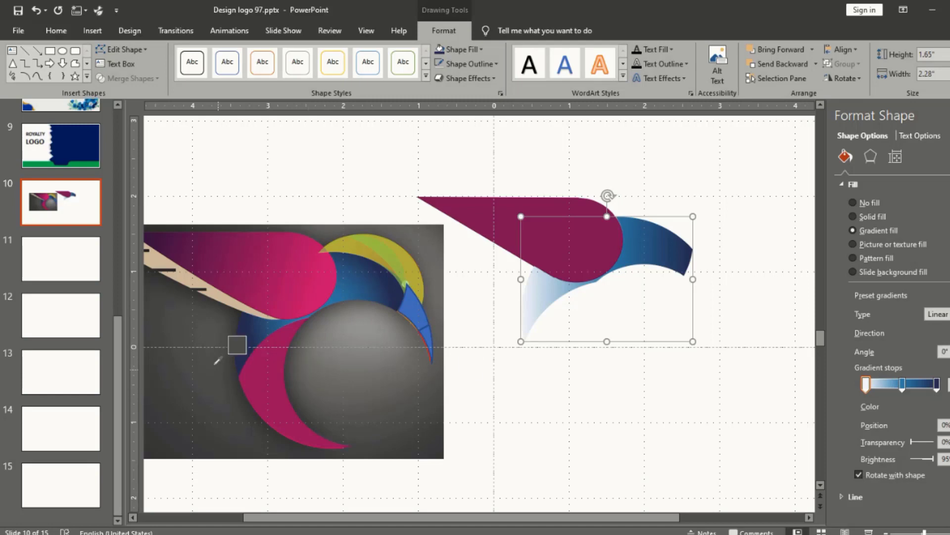
click(241, 355)
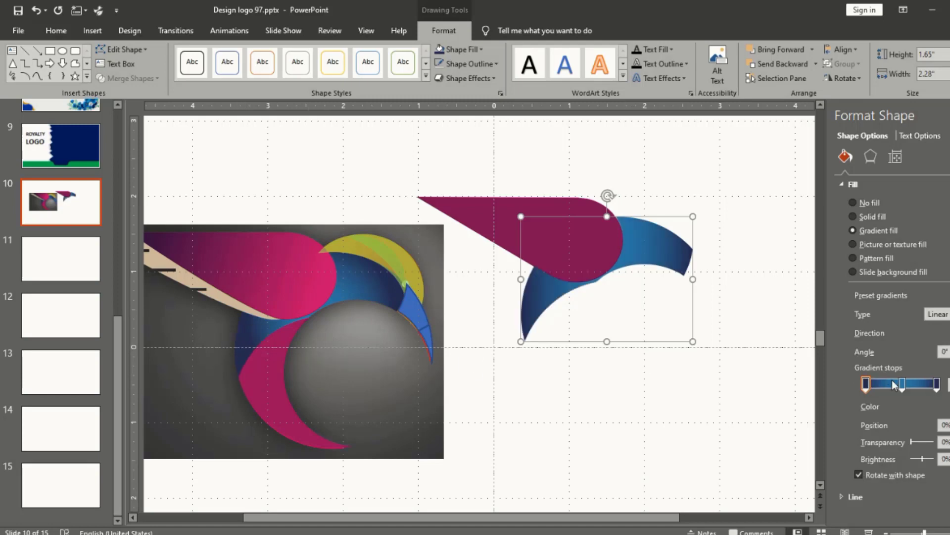
drag(901, 385, 896, 385)
click(792, 240)
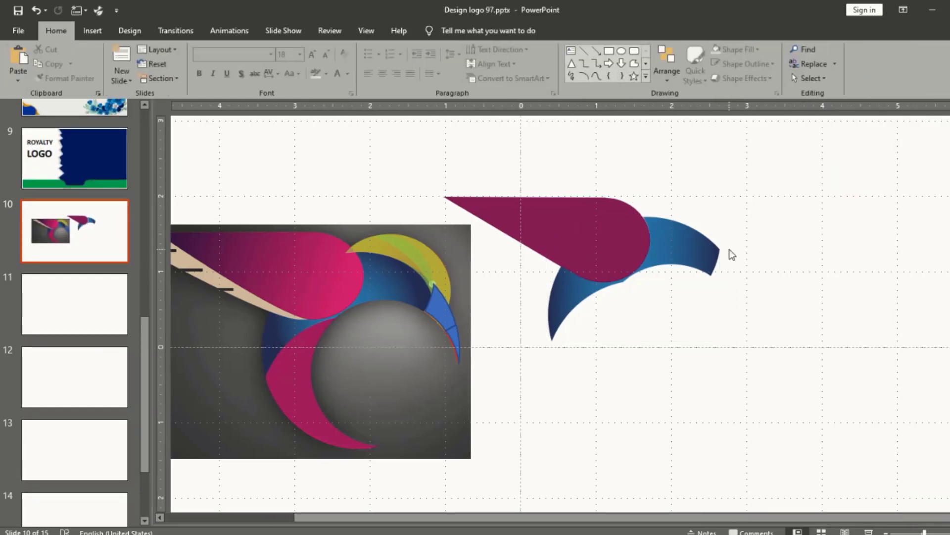
Step: Move the magenta crescent off the reference picture and place it under the blue crescent
click(627, 232)
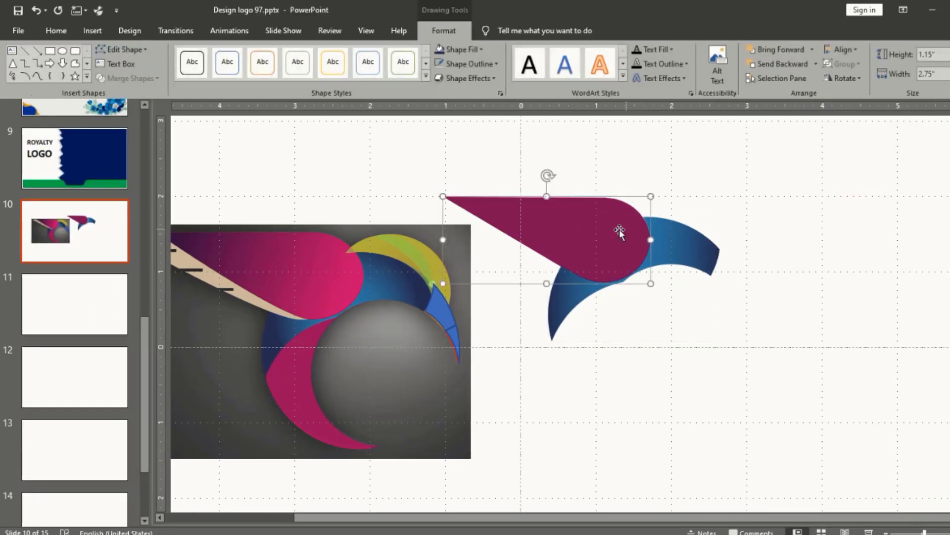
click(439, 303)
drag(319, 341, 586, 341)
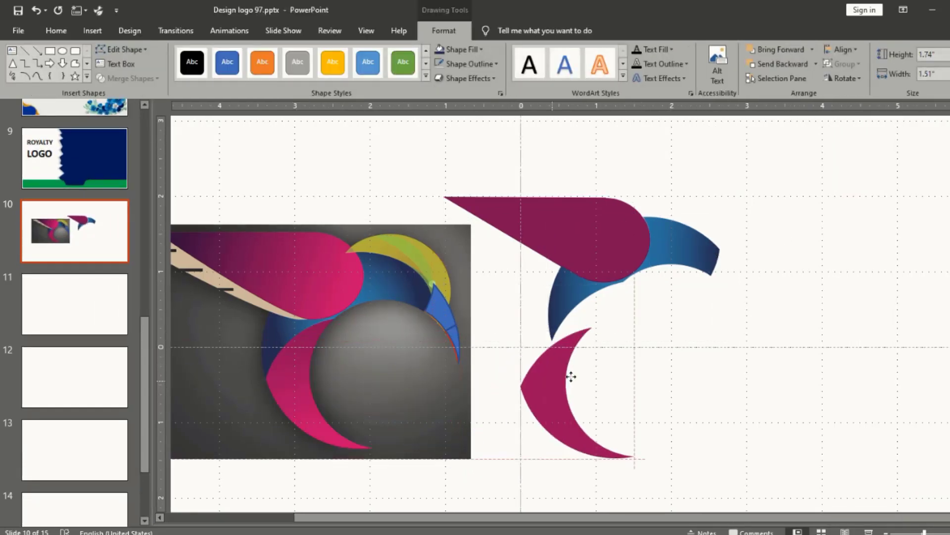
drag(585, 341, 584, 327)
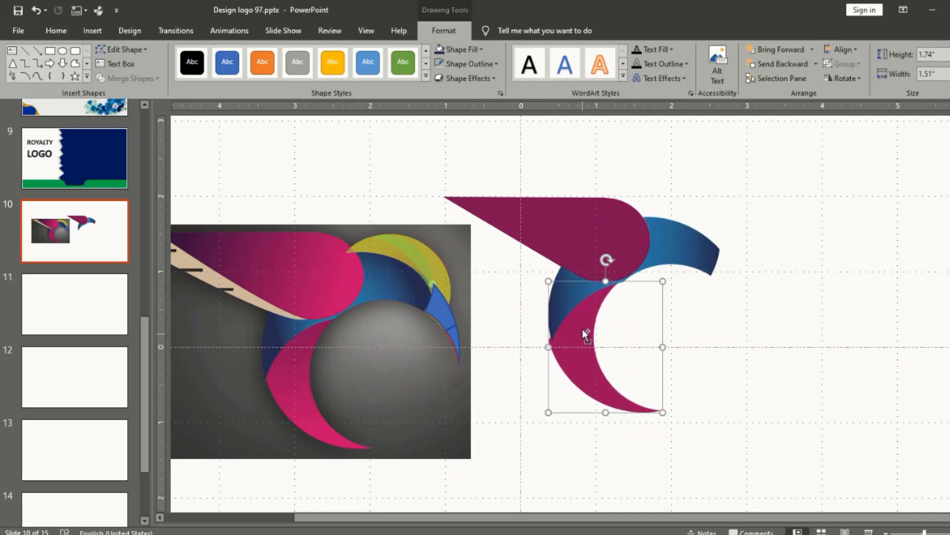
ctrl+scroll(581, 327, up, 2)
drag(552, 299, 556, 301)
key(ctrl+z)
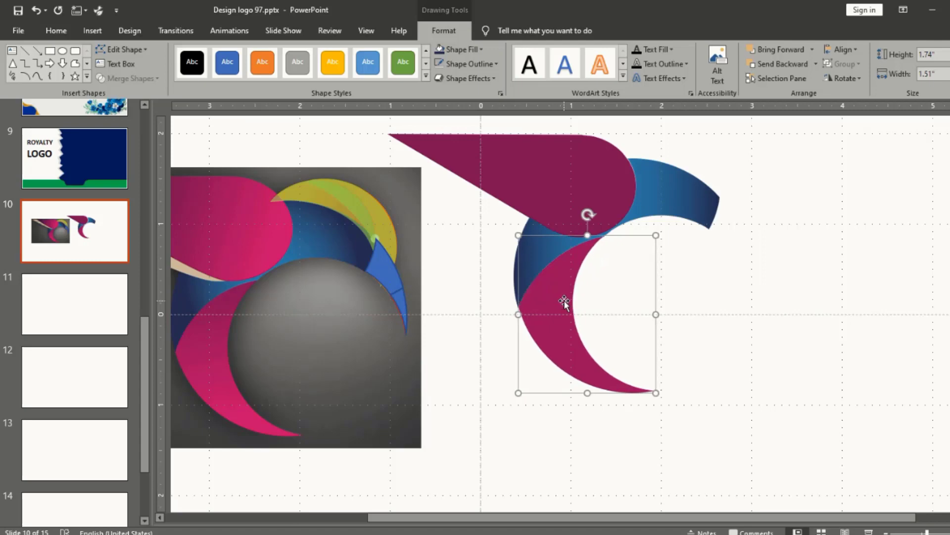
click(685, 329)
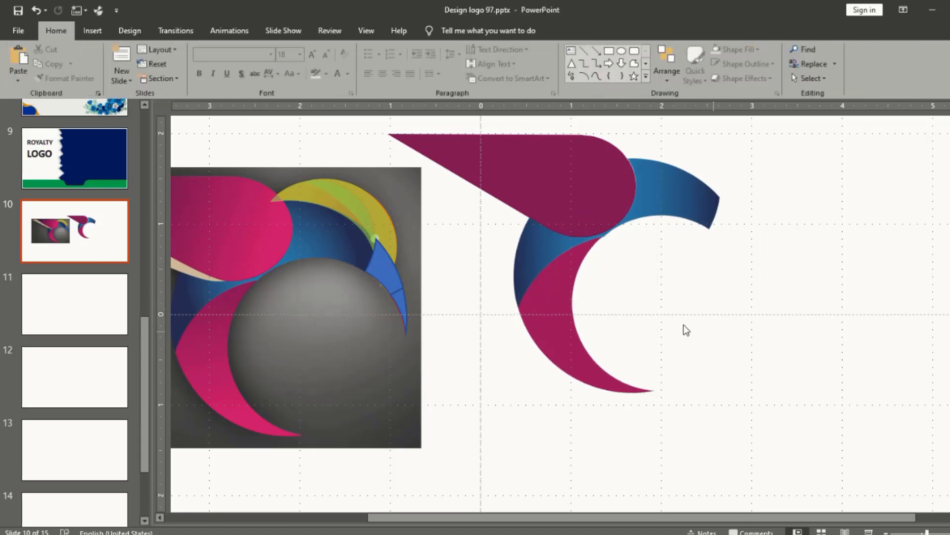
click(561, 281)
click(729, 338)
click(574, 318)
click(644, 333)
Step: Move the yellow-green crescent from the reference picture out to the right of the logo
click(345, 196)
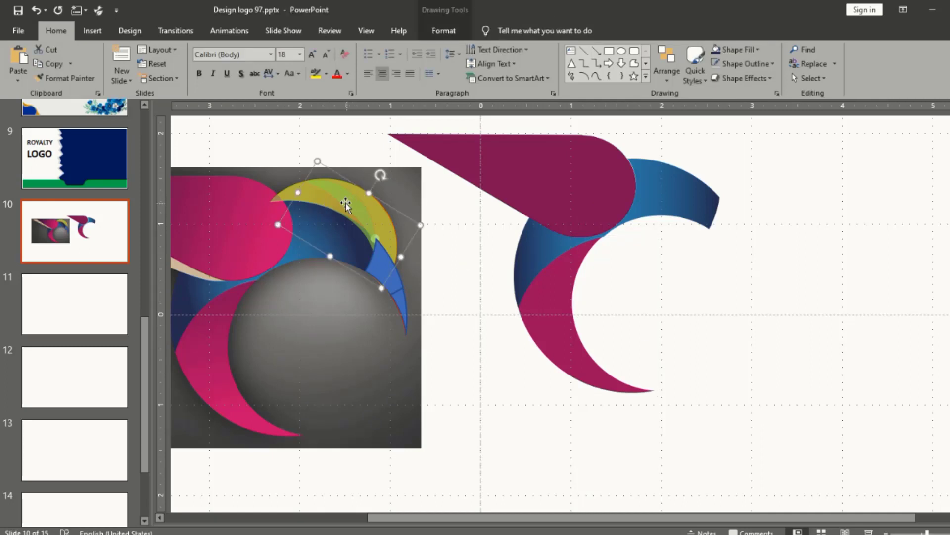
key(Escape)
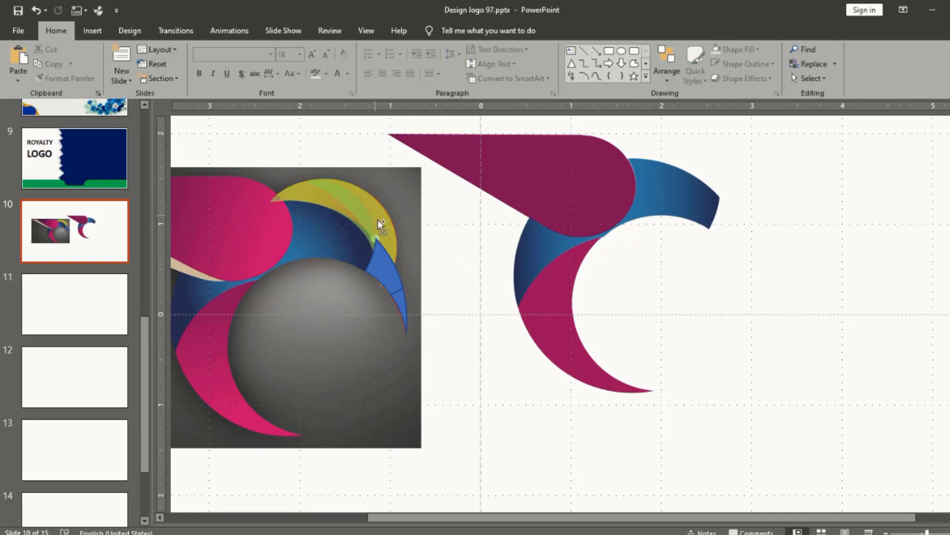
click(362, 211)
key(Escape)
click(349, 208)
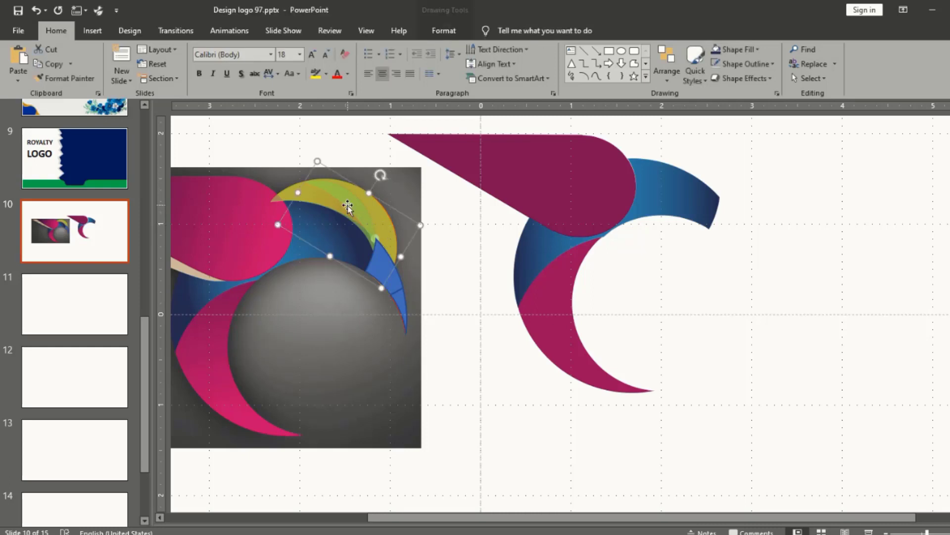
drag(312, 194, 729, 311)
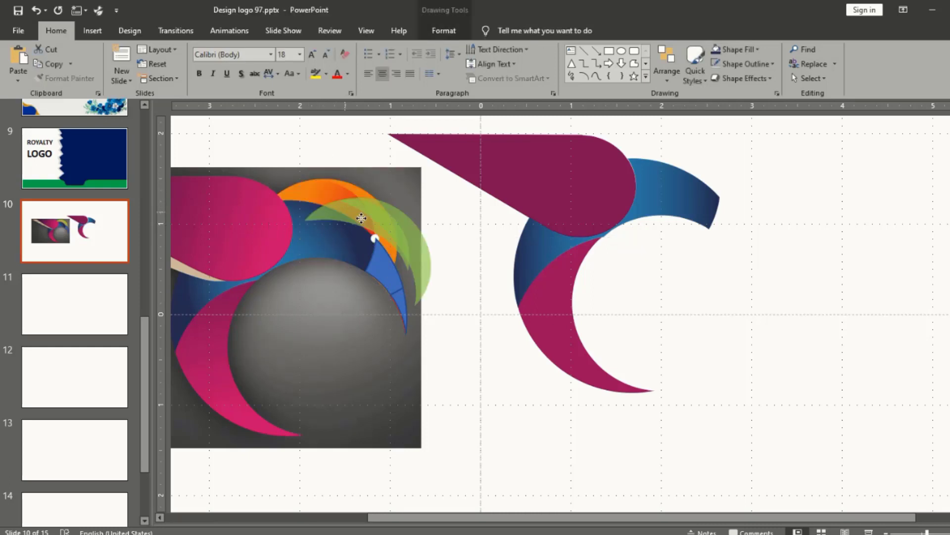
click(844, 384)
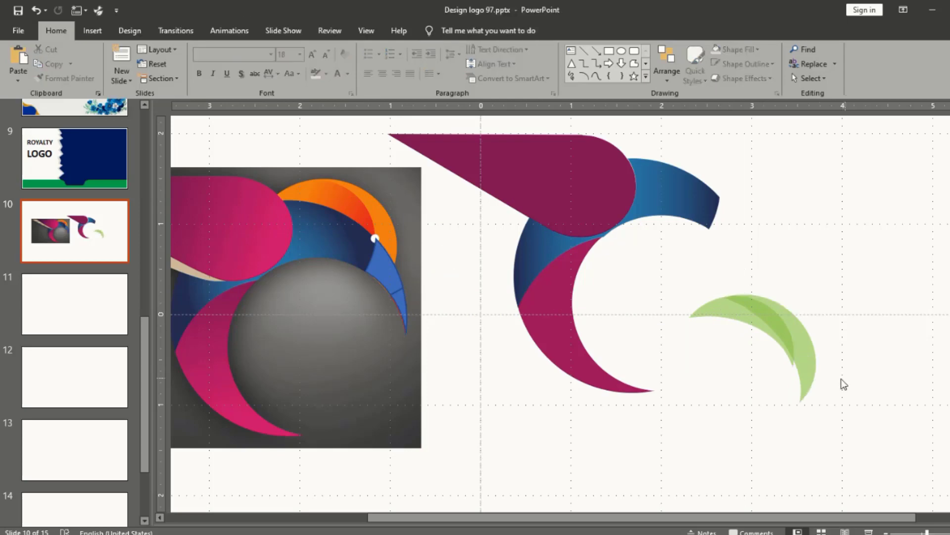
click(722, 313)
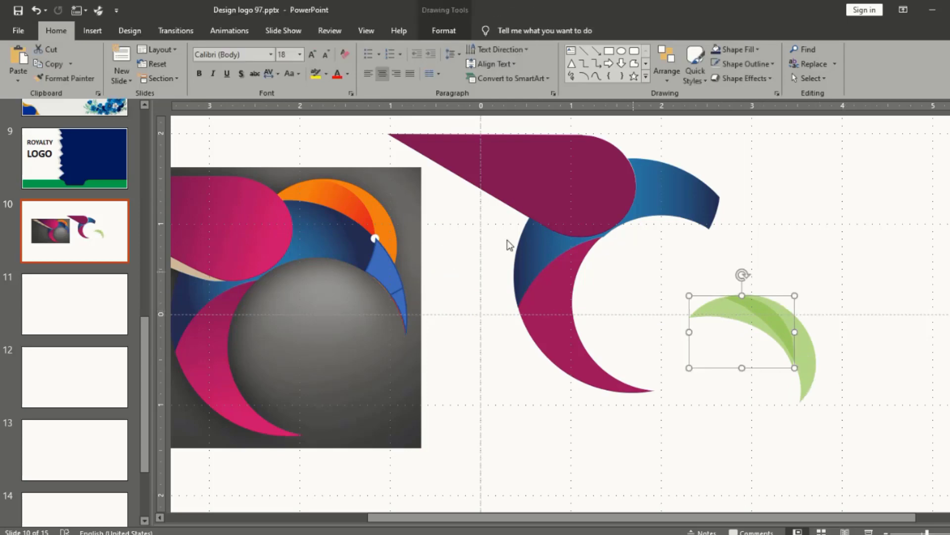
Step: Set both green crescents' transparency to 0% in Format Shape
click(437, 31)
shift+click(759, 305)
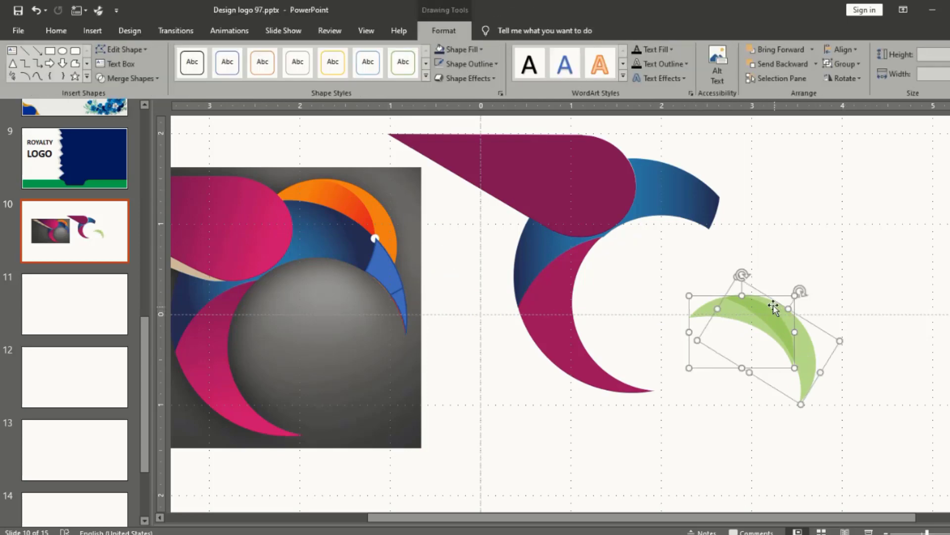
right_click(774, 317)
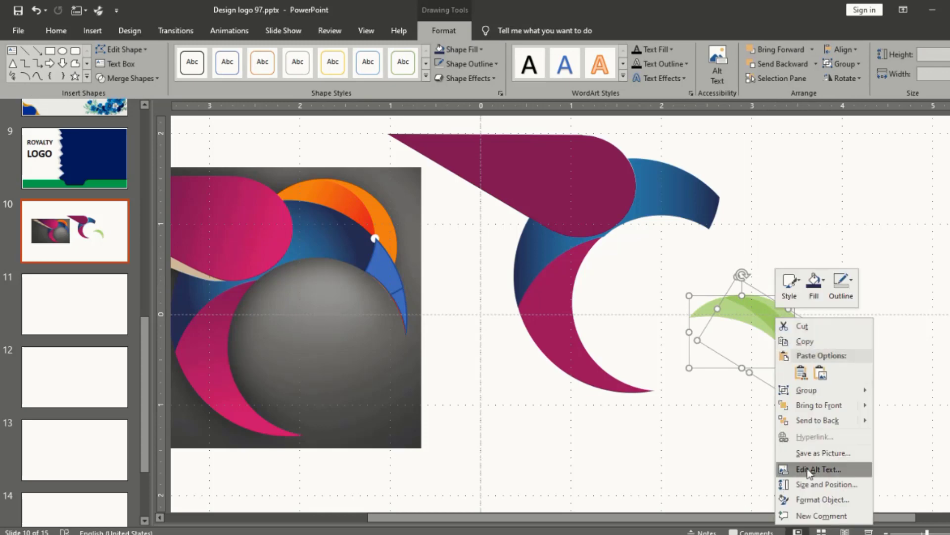
click(805, 496)
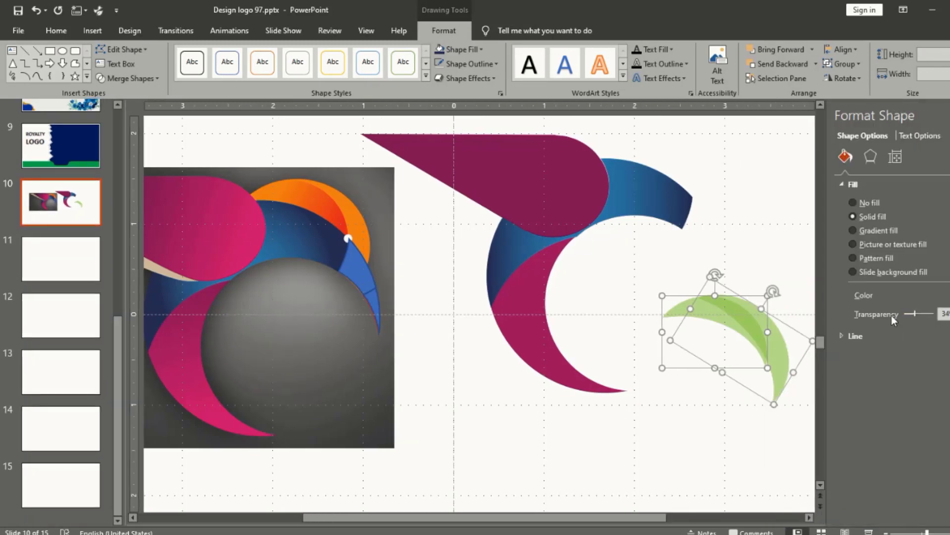
drag(915, 314, 904, 312)
click(806, 274)
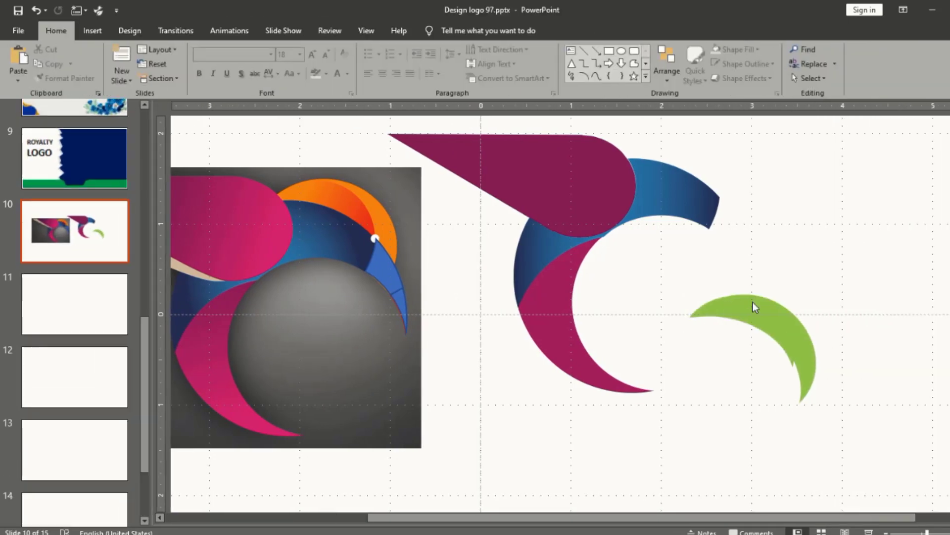
click(752, 301)
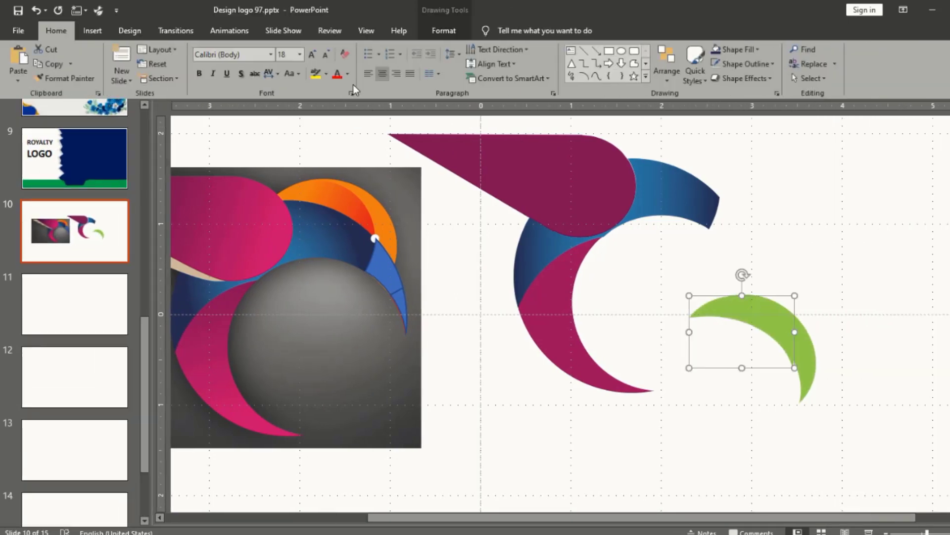
click(438, 29)
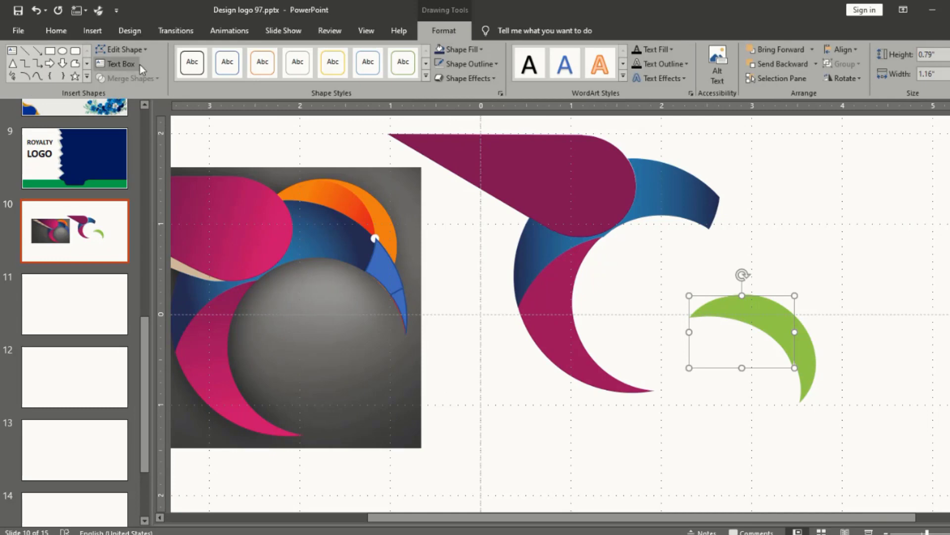
Step: Fill one crescent with orange sampled from the reference and the other with gold yellow
click(463, 49)
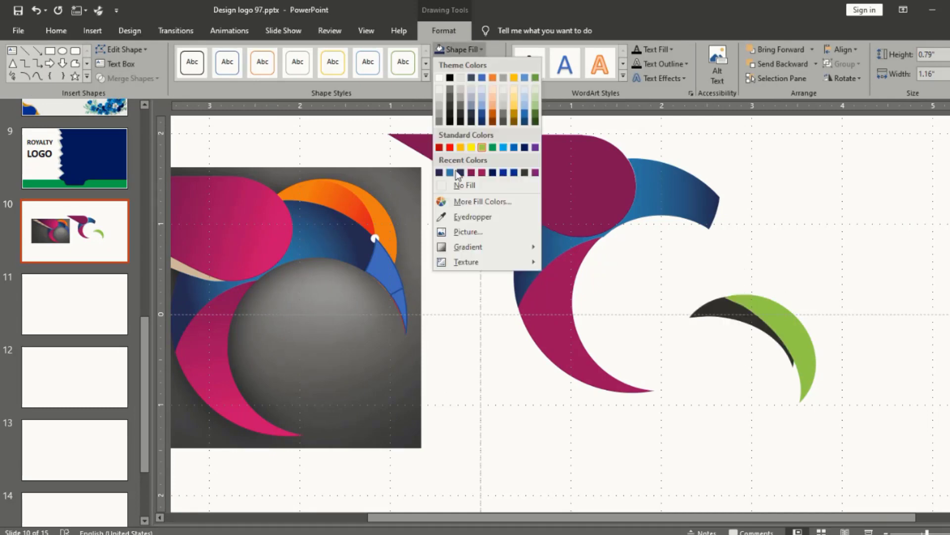
click(463, 217)
click(358, 196)
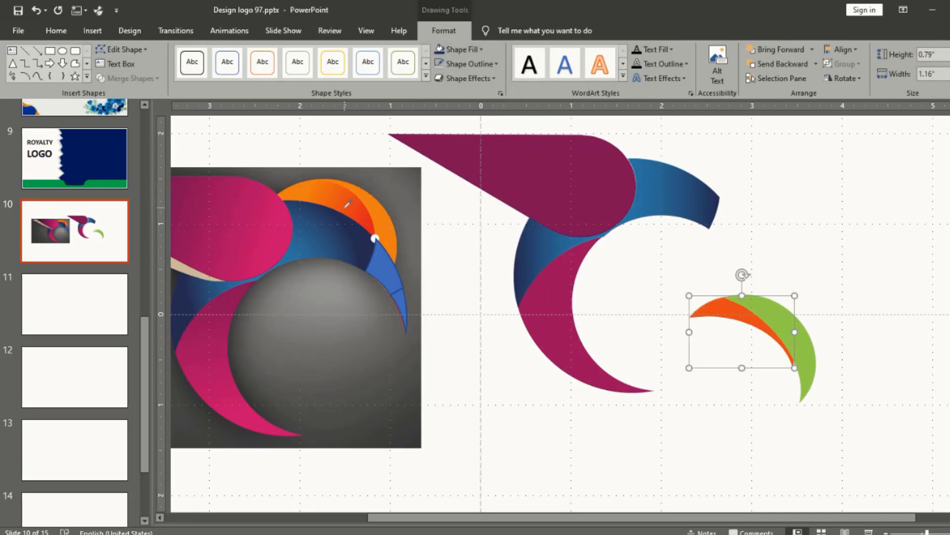
click(667, 367)
click(773, 314)
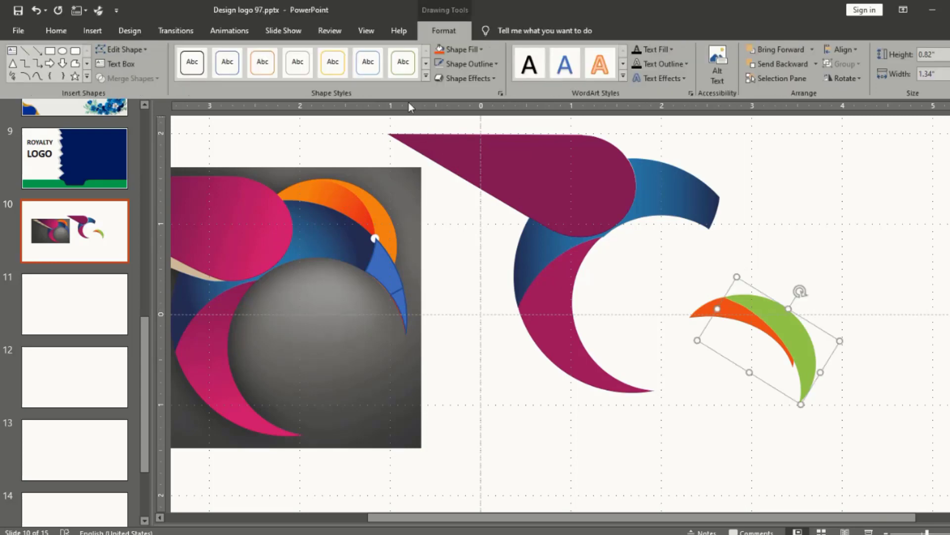
click(480, 49)
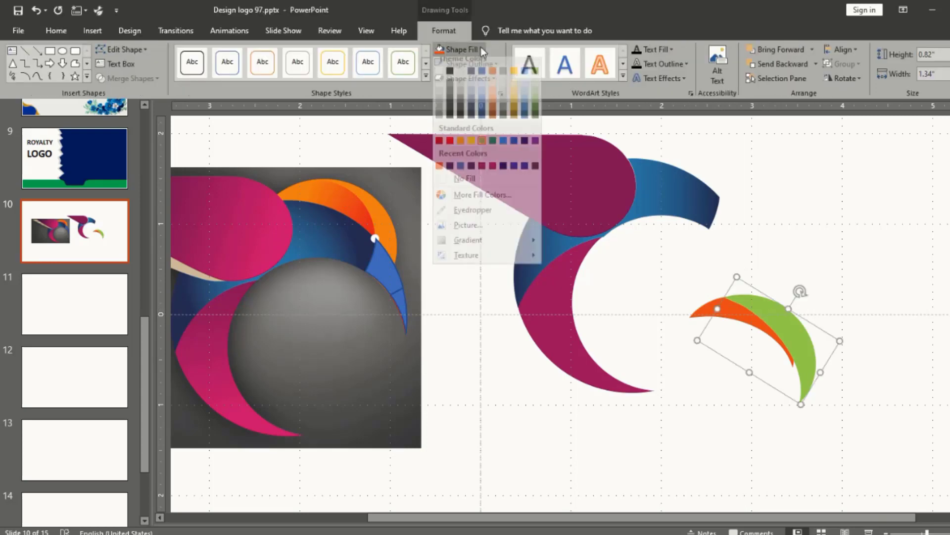
click(461, 147)
Step: Send the yellow crescent behind the orange one and group the two crescents
click(816, 64)
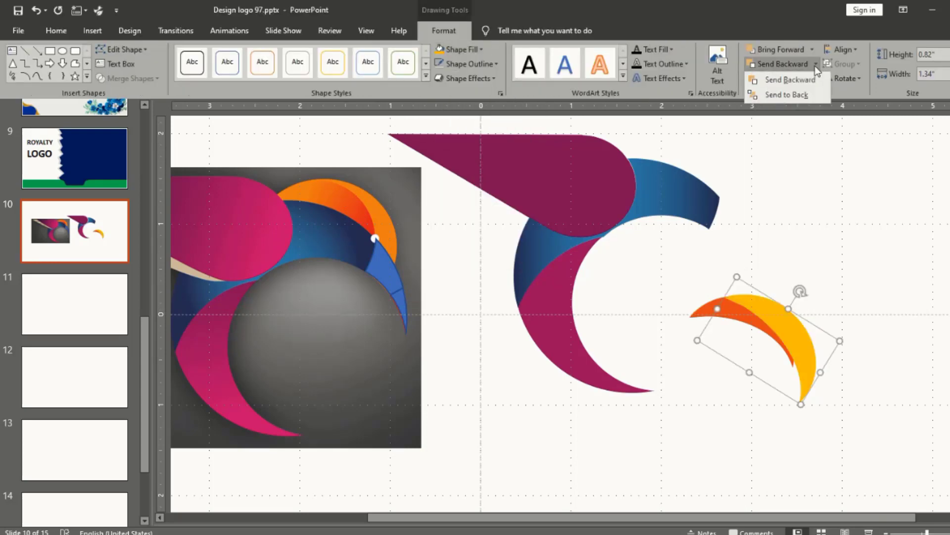
click(804, 97)
shift+click(792, 332)
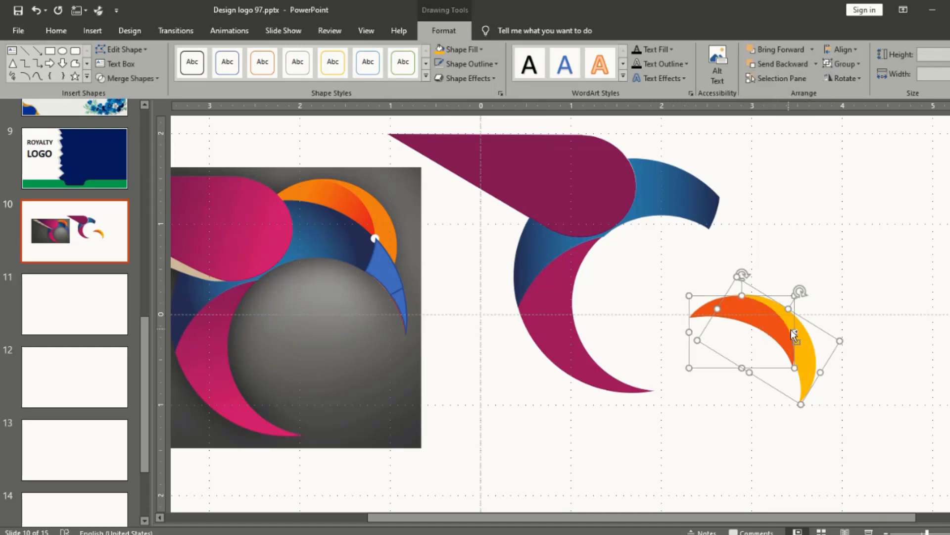
shift+click(806, 335)
shift+click(806, 338)
key(ctrl+g)
Step: Move the crescent group onto the bird's head and send it one layer back
drag(806, 334, 730, 196)
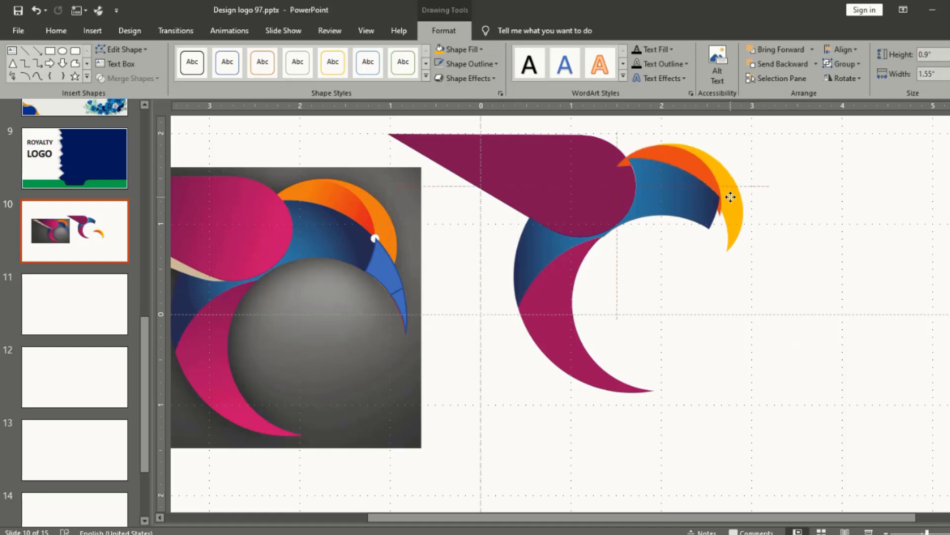
click(816, 64)
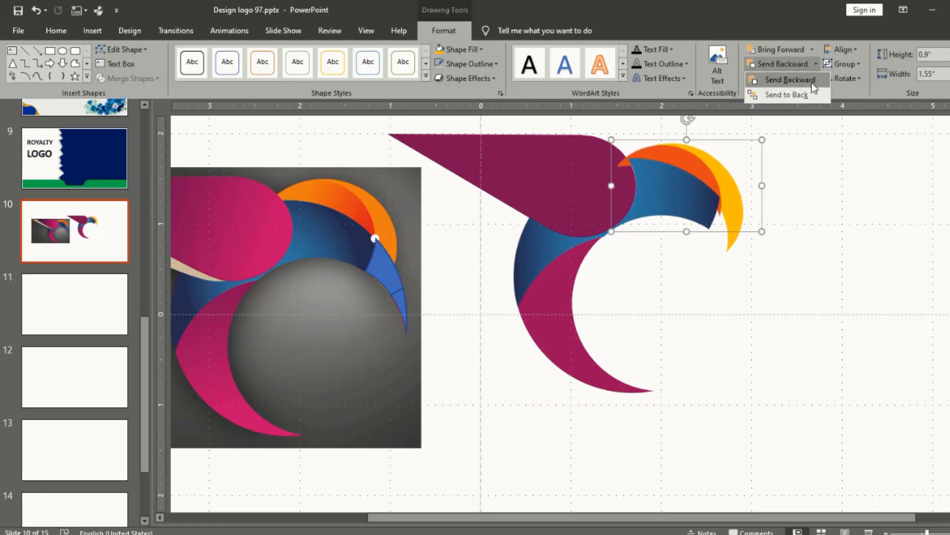
click(785, 96)
drag(738, 195, 734, 195)
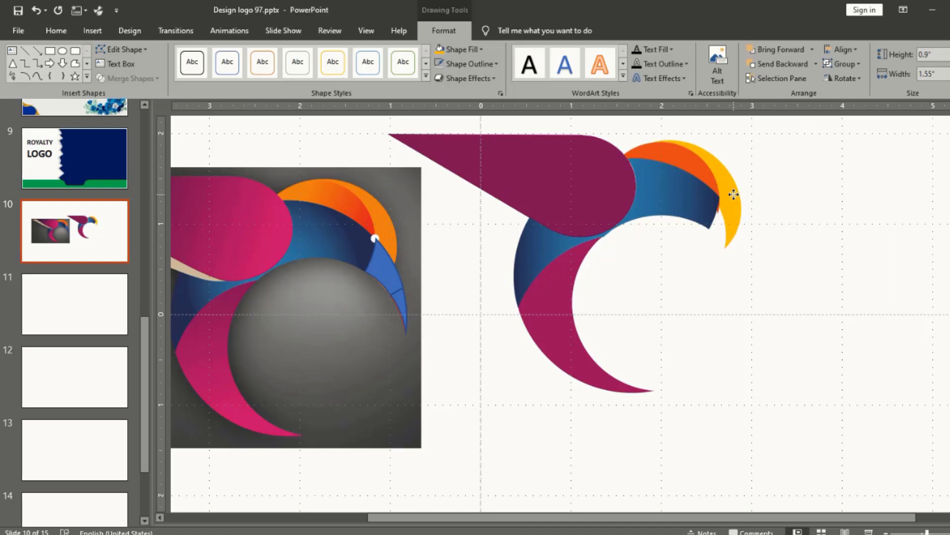
Step: Nudge the magenta pointed shape slightly into place
click(681, 192)
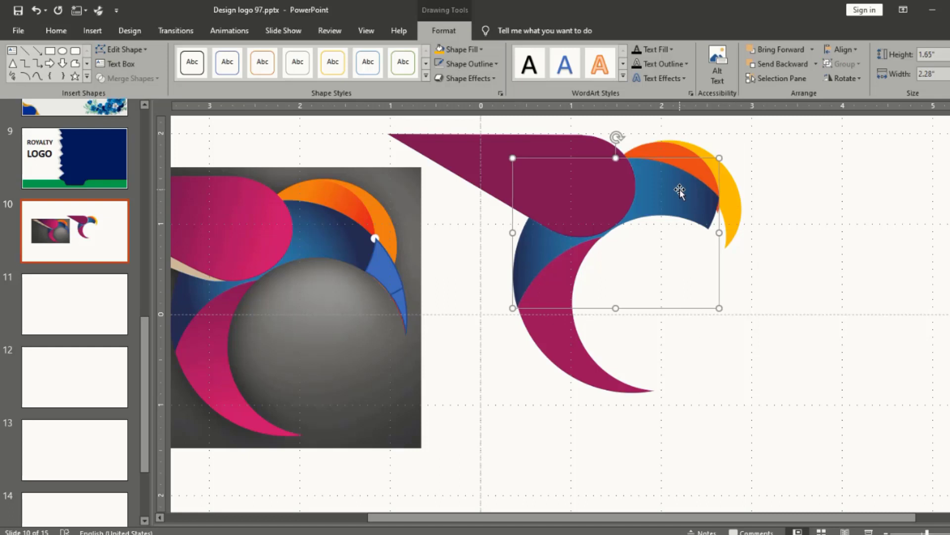
click(710, 344)
click(569, 212)
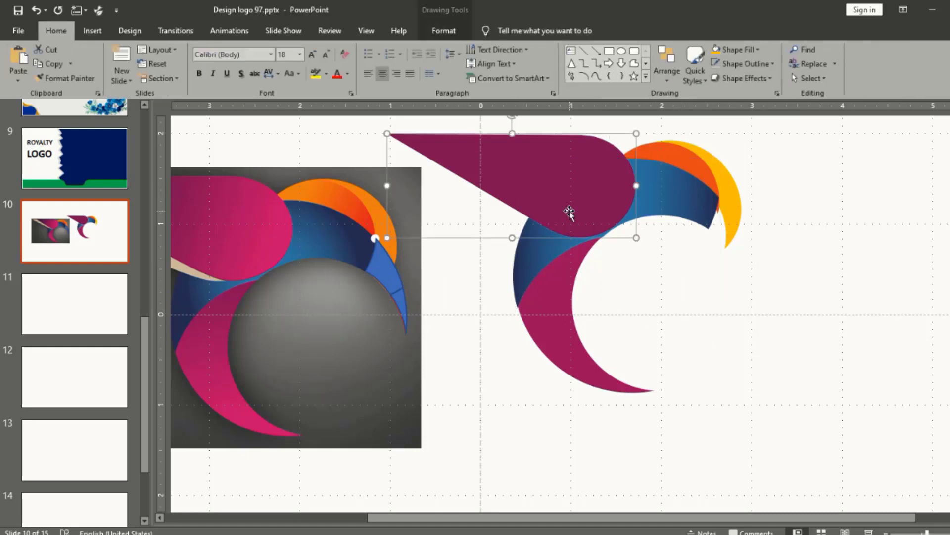
drag(569, 210, 571, 211)
click(661, 300)
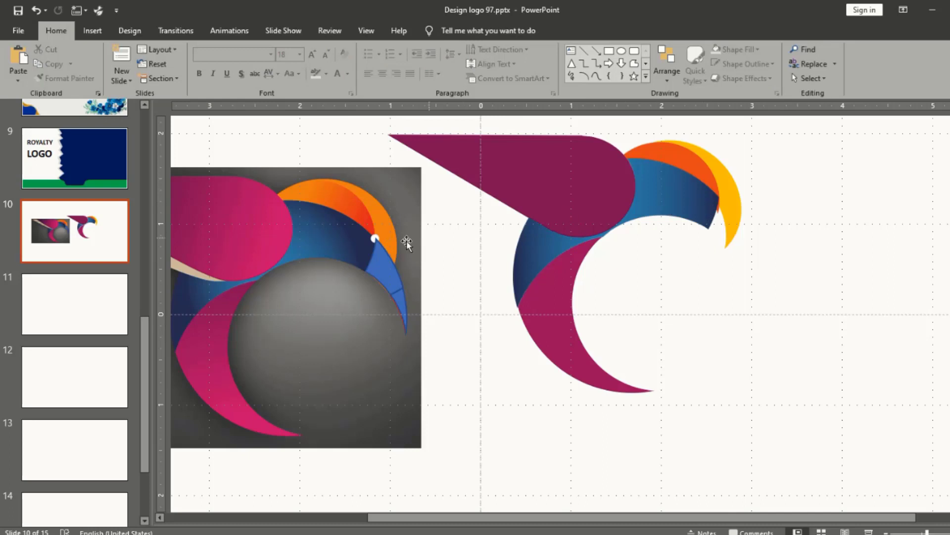
click(379, 262)
Step: Move the blue beak piece to the tip of the bird's head
mouse_move(396, 297)
mouse_down()
mouse_move(419, 276)
mouse_move(736, 237)
mouse_move(734, 229)
mouse_up()
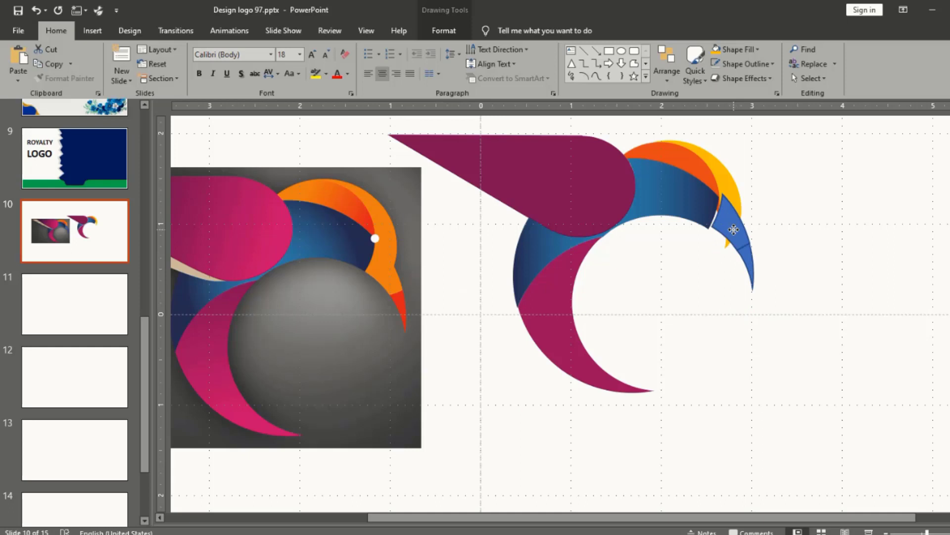
drag(734, 230, 731, 231)
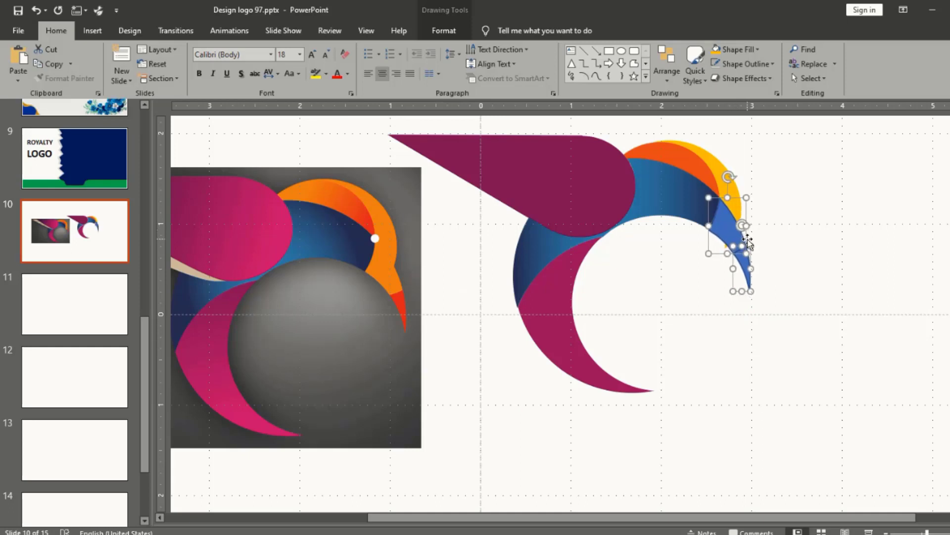
click(794, 261)
scroll(791, 236, up, 2)
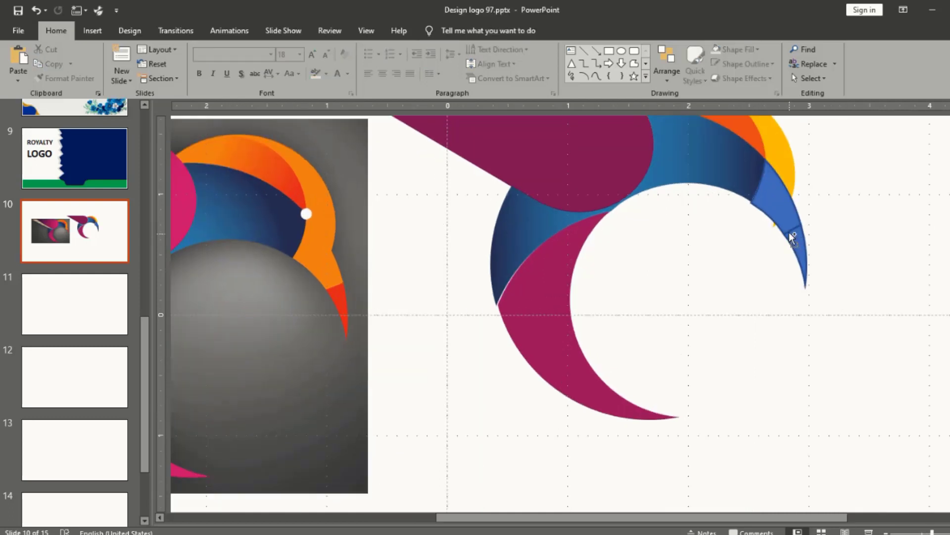
Step: Apply the yellow shape style to both beak parts
click(778, 196)
shift+click(795, 255)
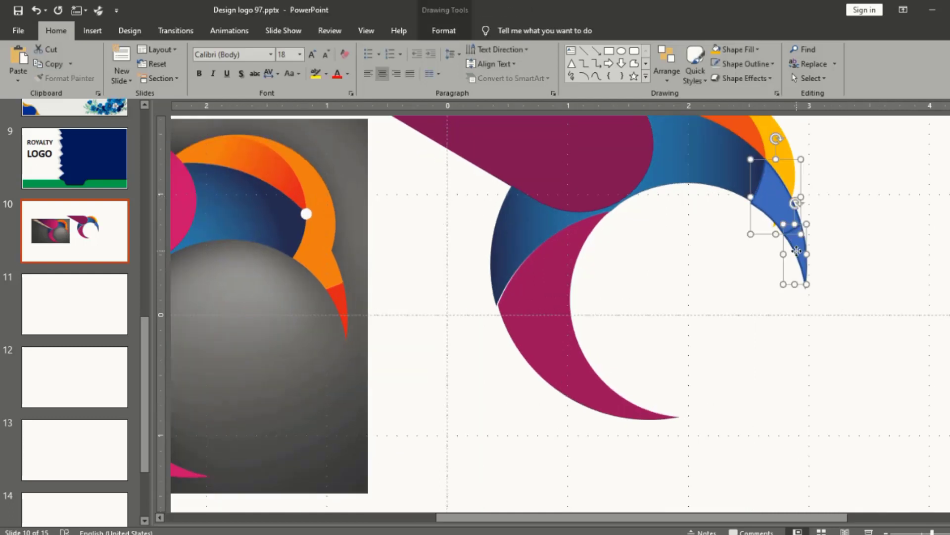
click(444, 32)
click(438, 52)
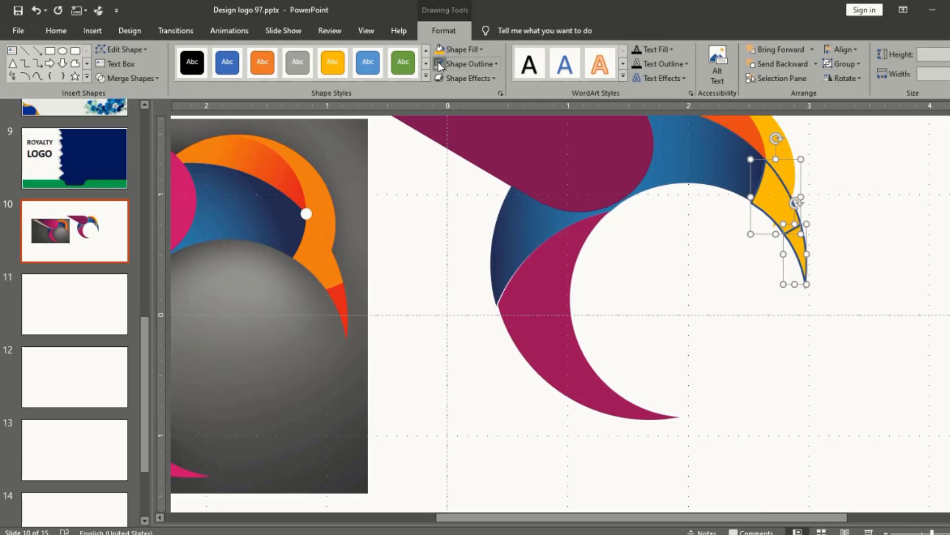
click(683, 282)
Step: Nudge the upper yellow beak piece up into alignment with the head
click(766, 200)
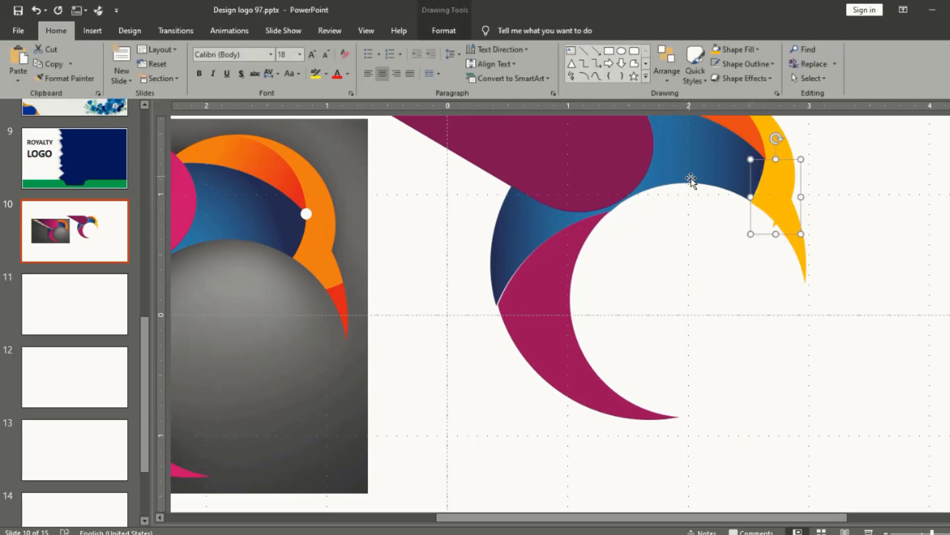
click(823, 236)
click(773, 192)
drag(773, 192, 773, 187)
click(845, 206)
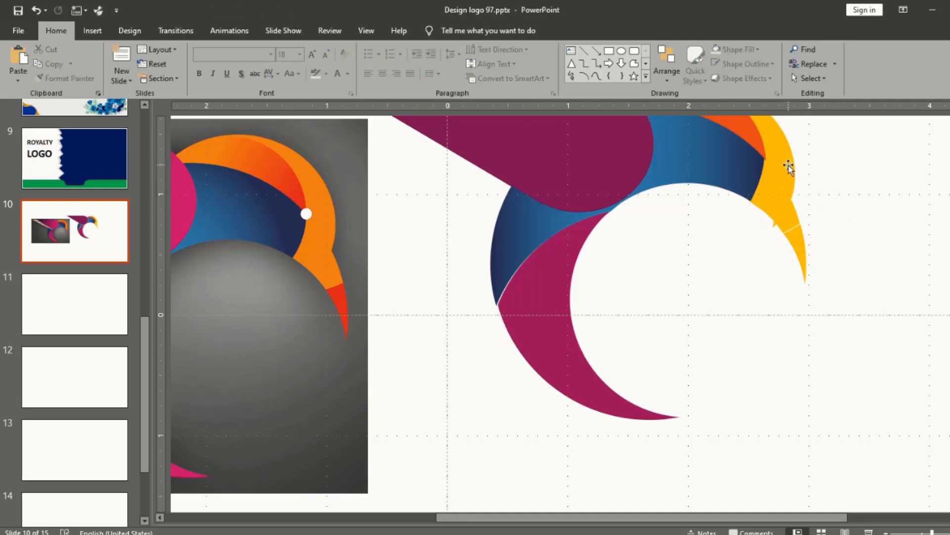
scroll(788, 167, up, 1)
click(747, 166)
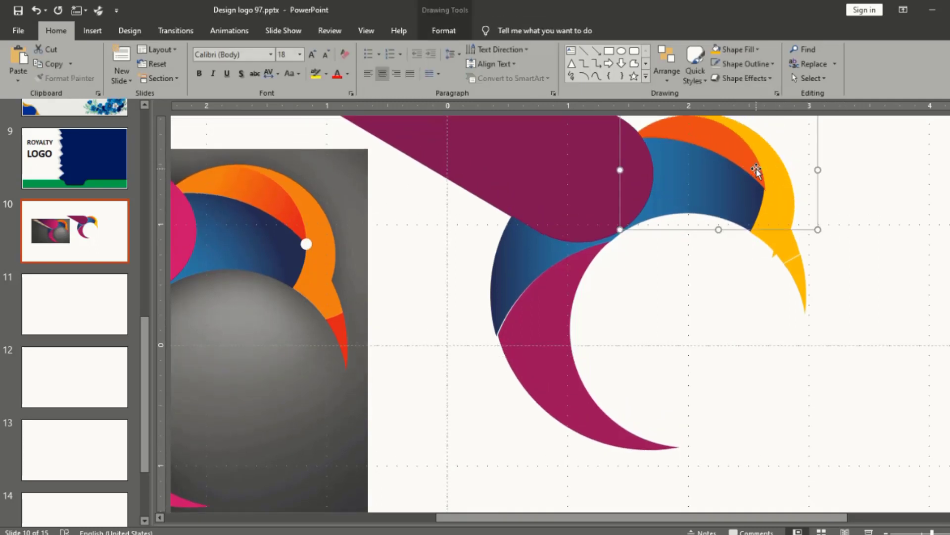
click(821, 276)
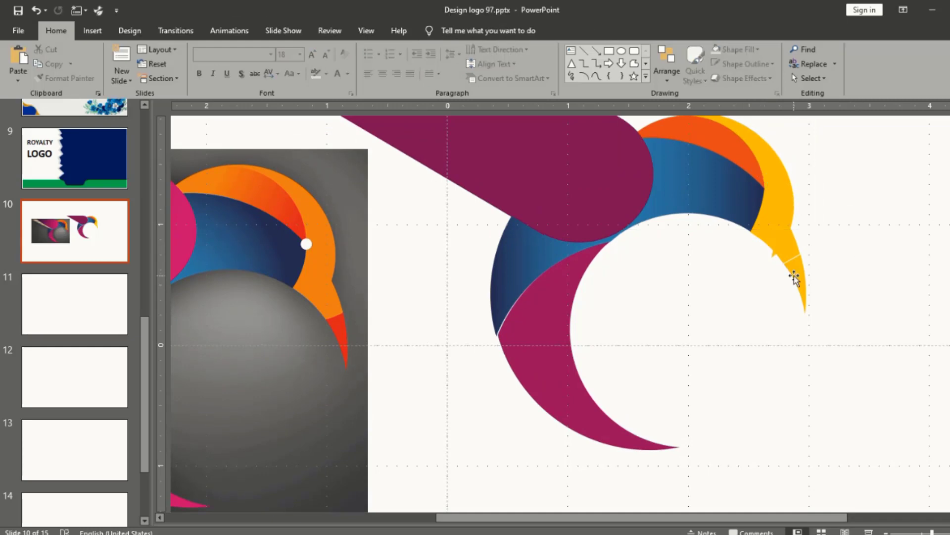
Step: Select the yellow crescent inside the head group after trying Edit Points on the beak
click(786, 242)
right_click(782, 211)
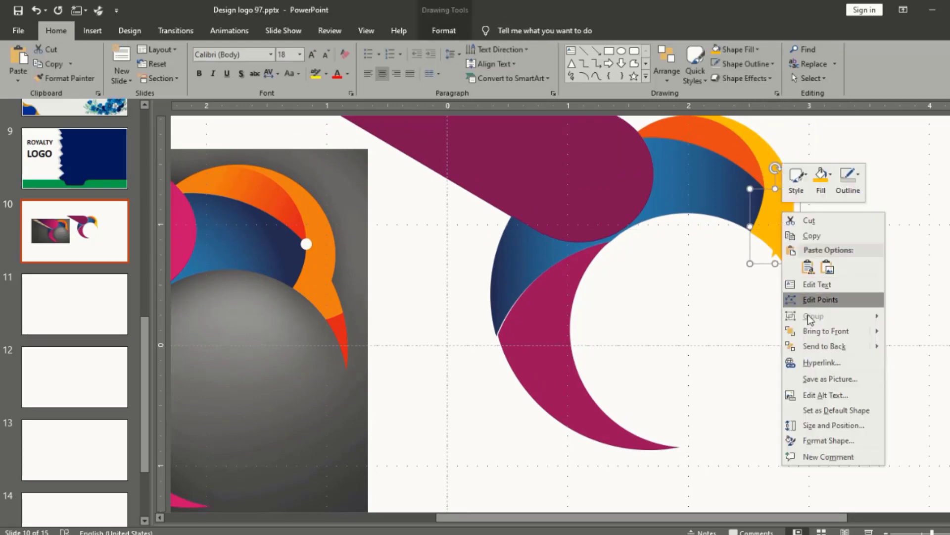
click(820, 300)
click(789, 203)
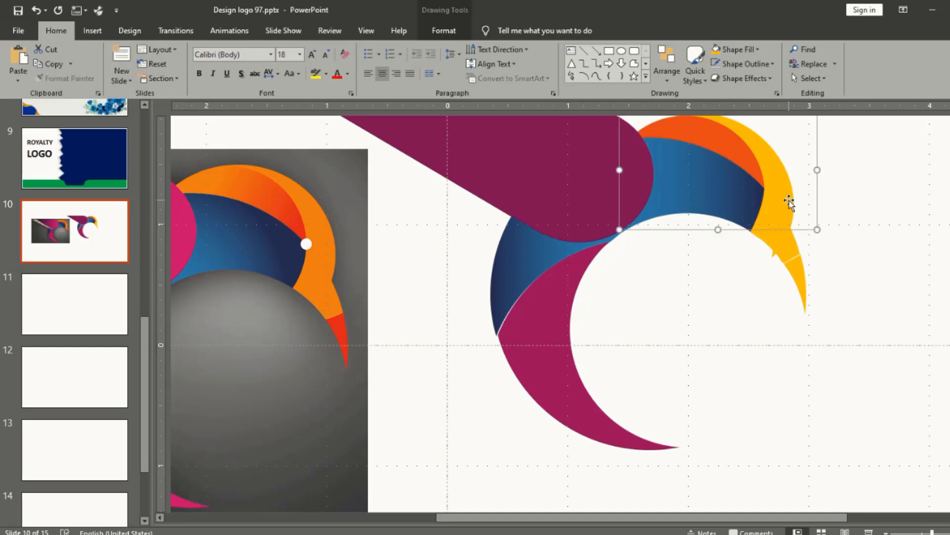
right_click(789, 202)
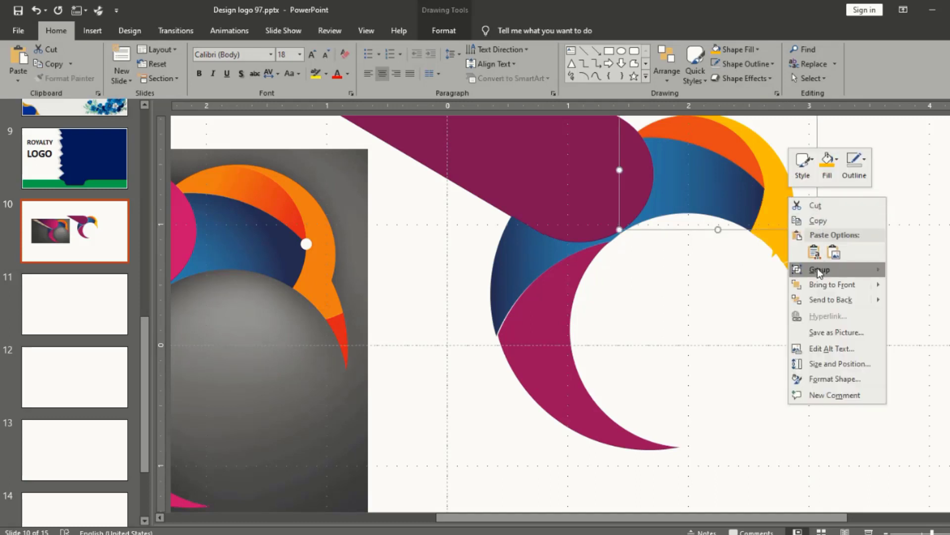
mouse_move(820, 269)
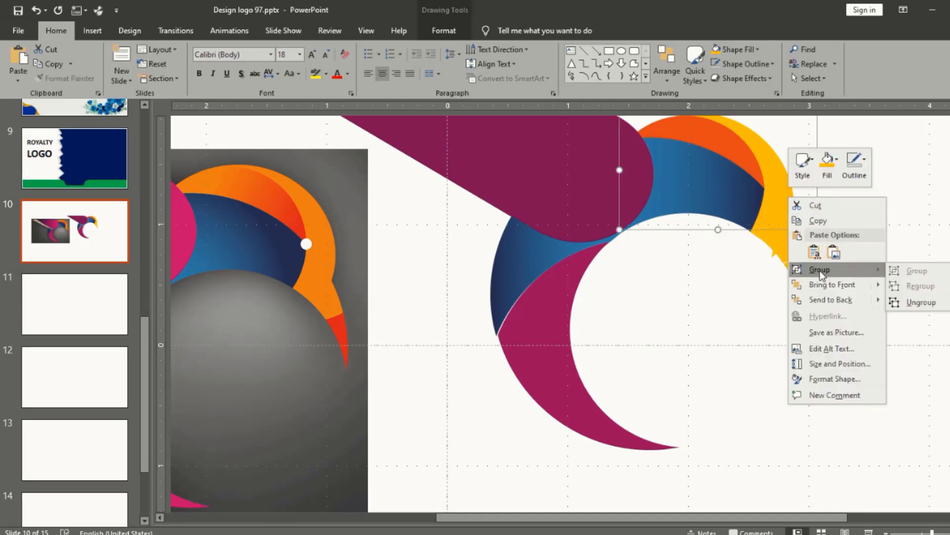
key(Escape)
drag(773, 258, 773, 256)
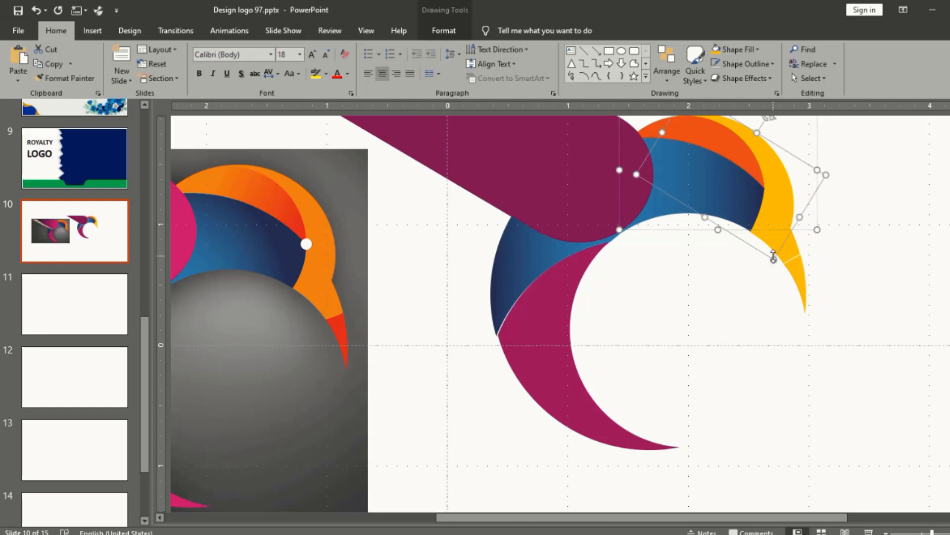
Step: Edit the yellow crescent's points, moving its lower vertex and handle to curve into the beak
right_click(772, 256)
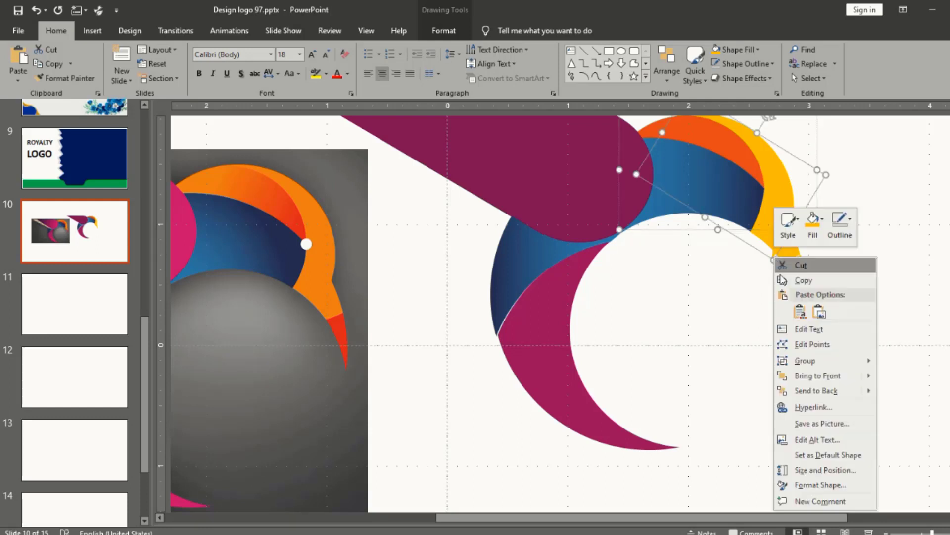
click(792, 344)
drag(771, 255, 777, 246)
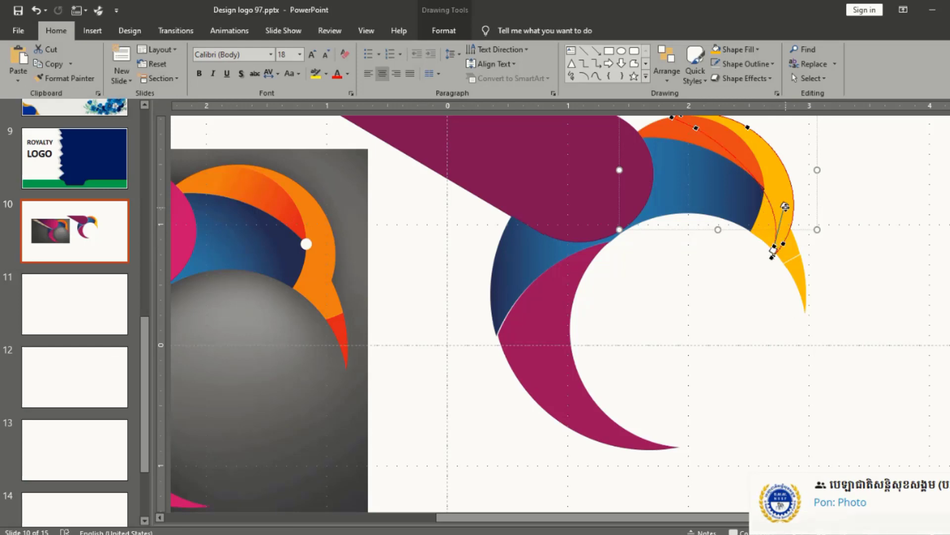
drag(777, 246, 776, 243)
click(776, 243)
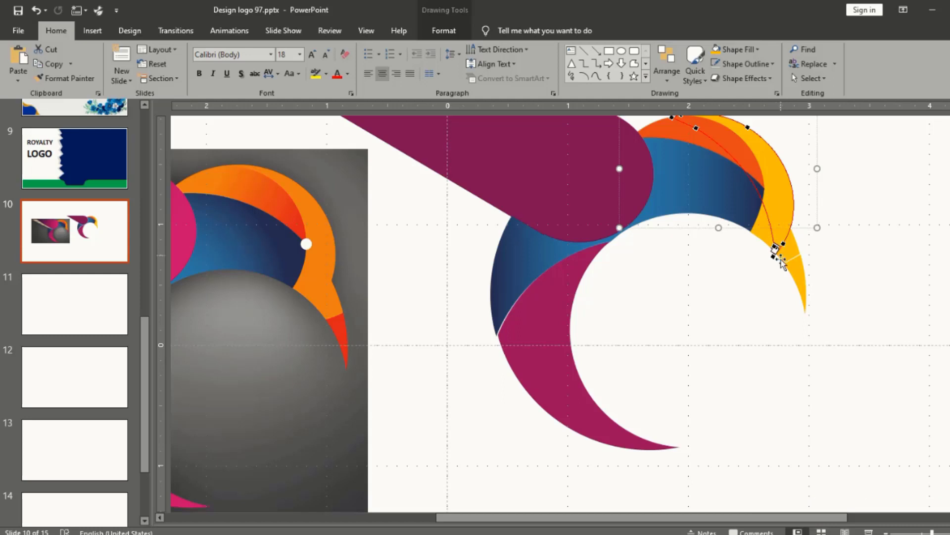
drag(775, 248, 779, 239)
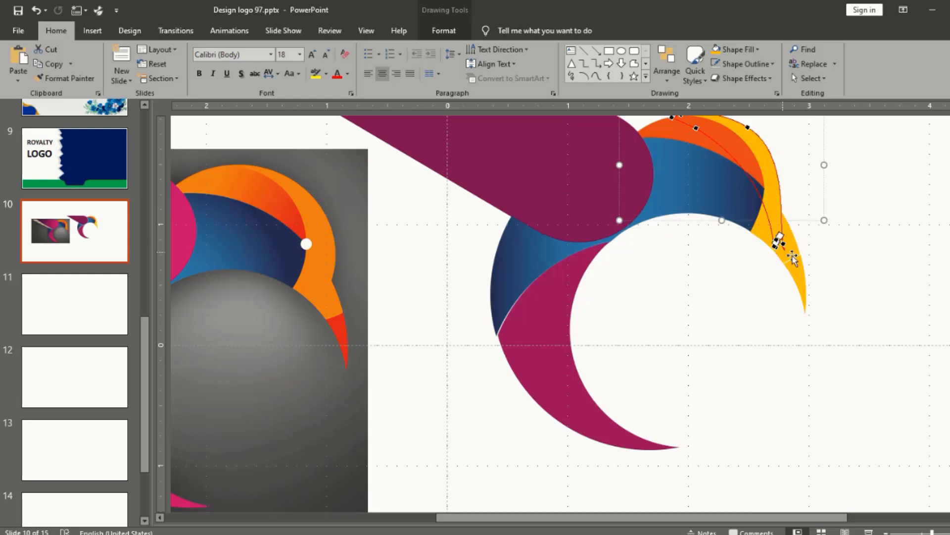
click(845, 272)
key(ctrl+z)
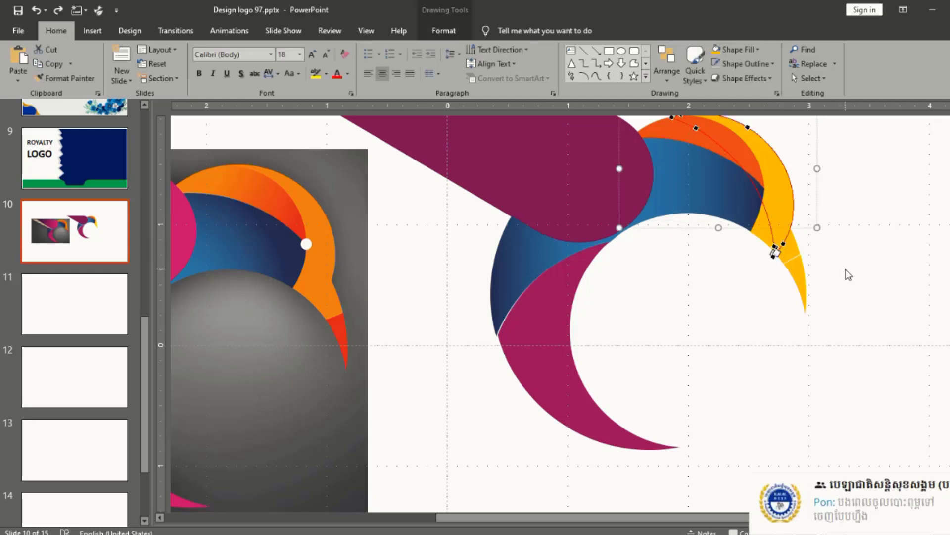
click(846, 270)
scroll(834, 294, down, 2)
scroll(833, 294, down, 2)
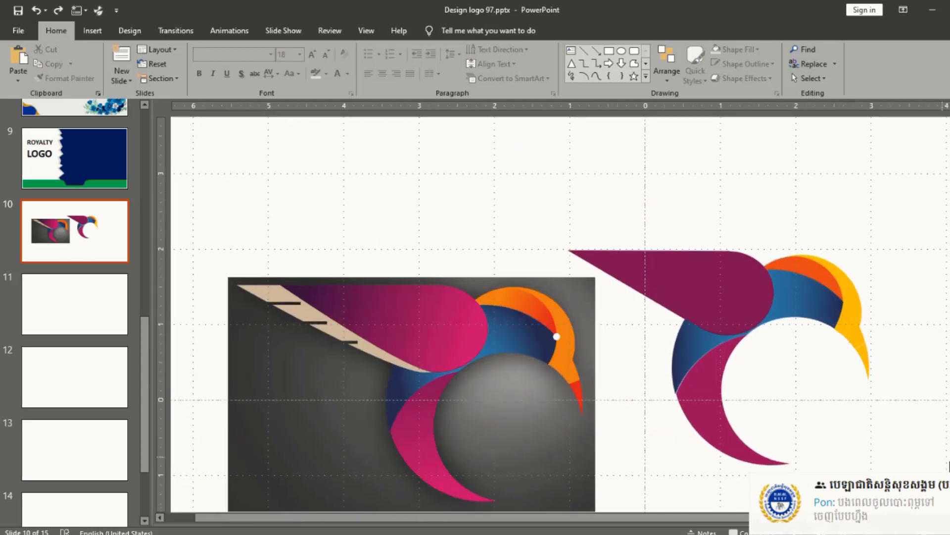
scroll(893, 367, up, 2)
scroll(922, 306, up, 3)
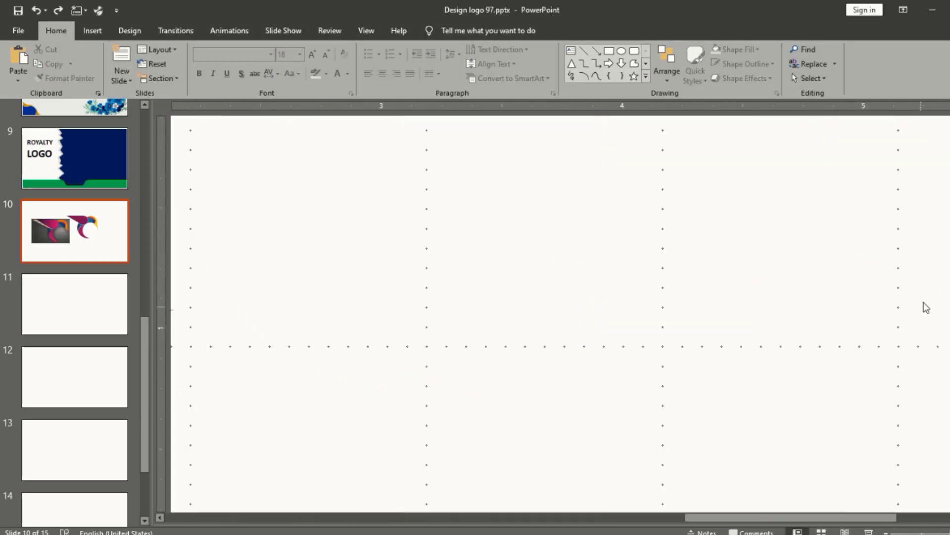
scroll(737, 322, up, 2)
scroll(725, 311, up, 2)
scroll(725, 311, up, 2)
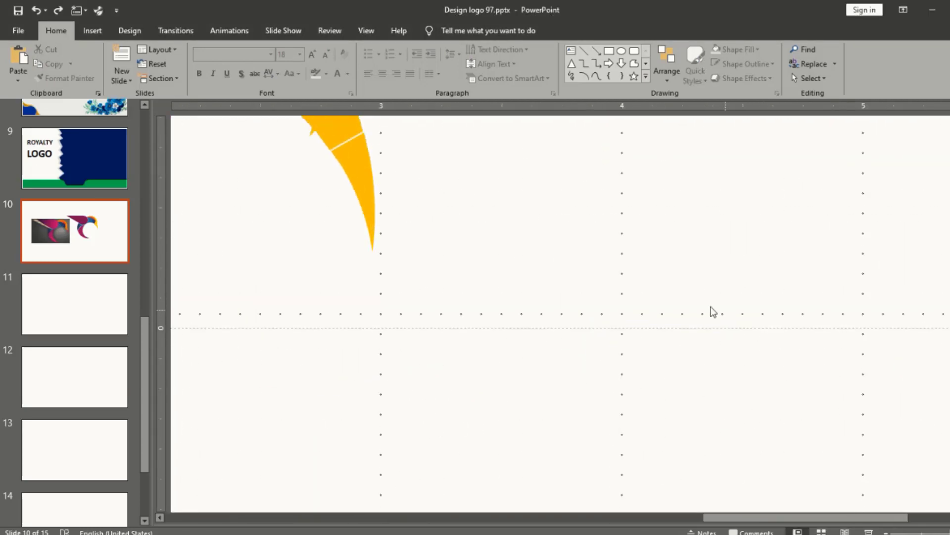
scroll(711, 312, up, 2)
scroll(455, 242, up, 1)
scroll(431, 242, left, 1)
scroll(454, 257, down, 3)
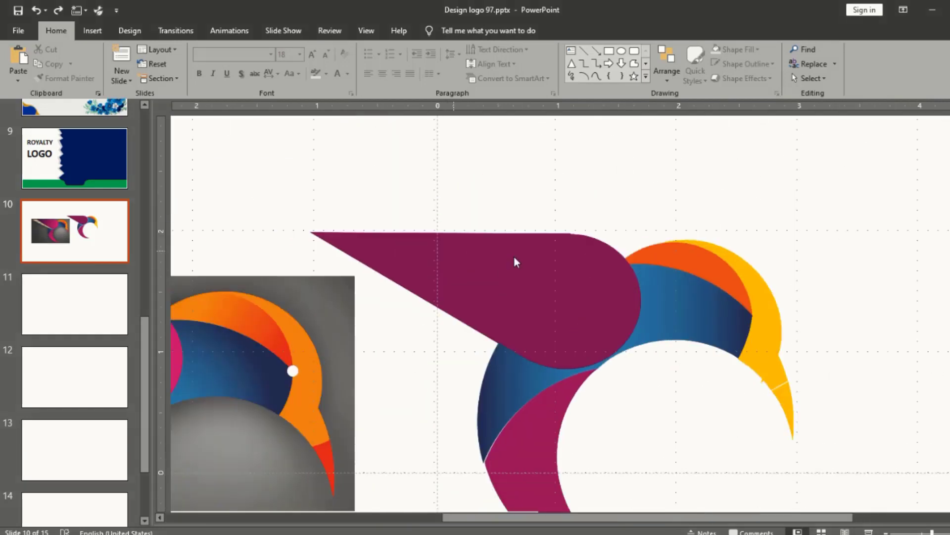
click(781, 330)
scroll(781, 341, up, 2)
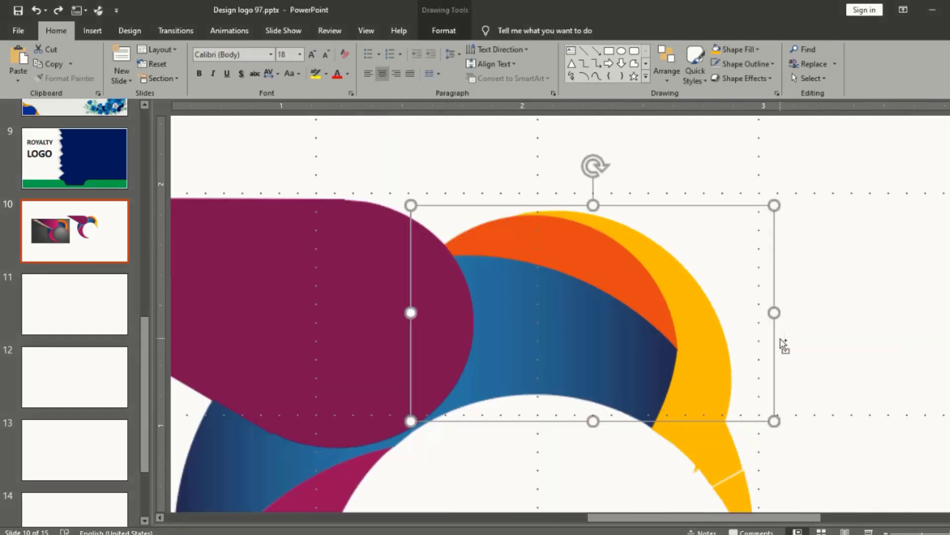
shift+click(704, 346)
scroll(700, 336, down, 1)
scroll(682, 308, down, 1)
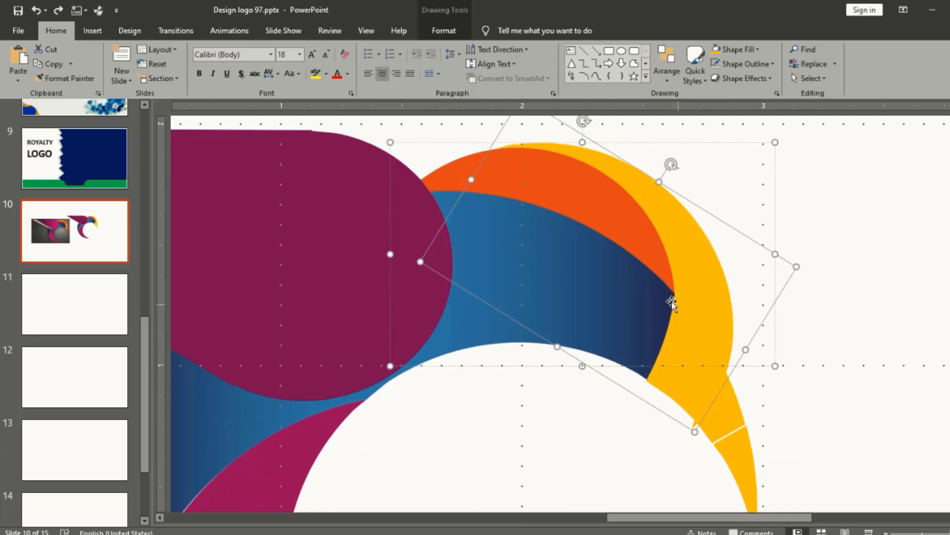
scroll(669, 299, down, 1)
click(679, 304)
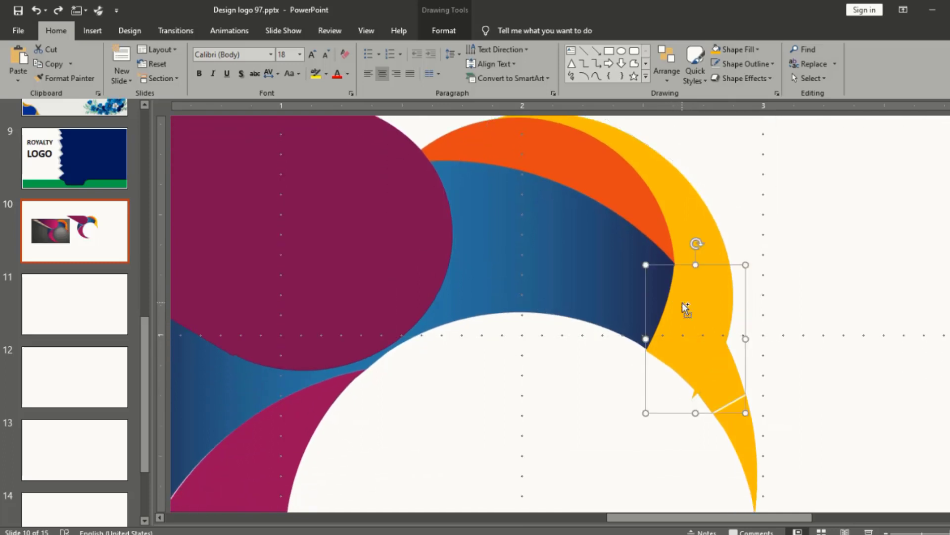
key(ctrl+Up)
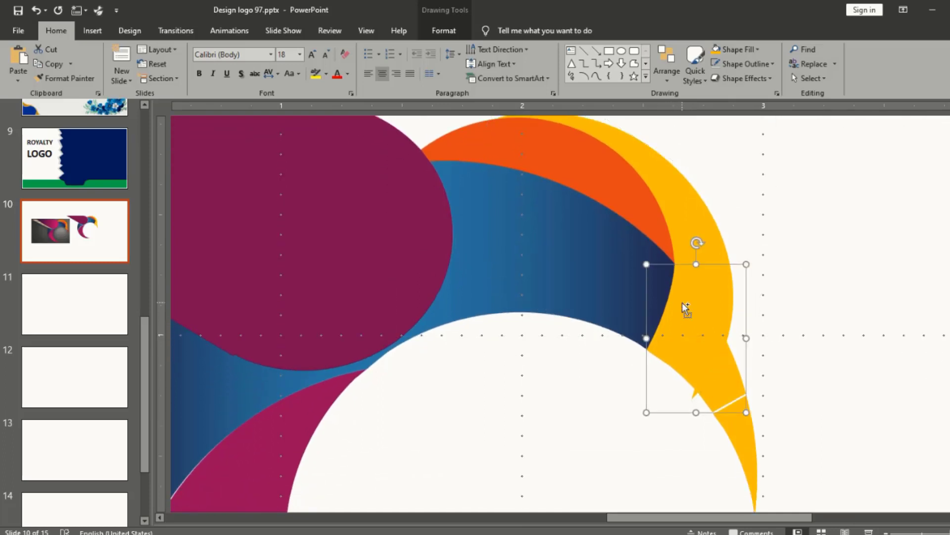
click(849, 330)
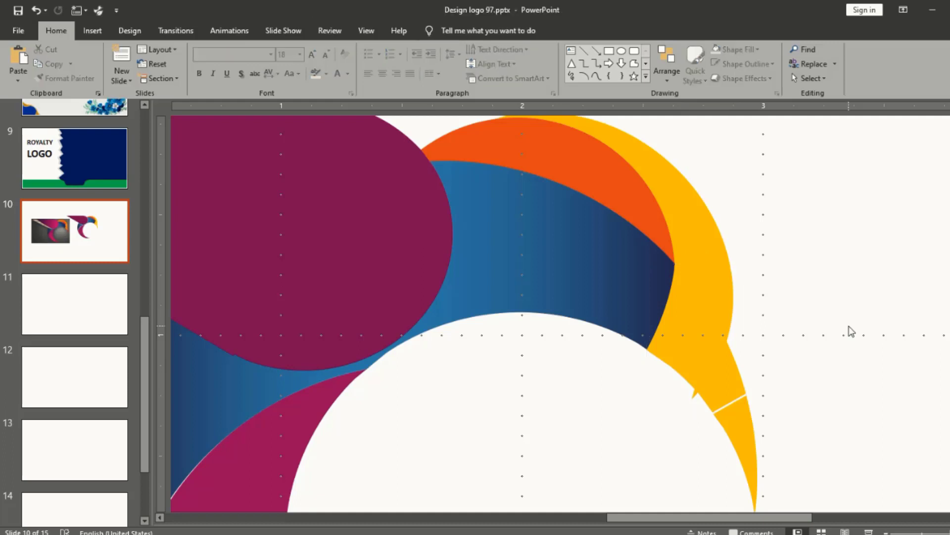
click(727, 310)
right_click(721, 303)
key(Escape)
shift+click(693, 245)
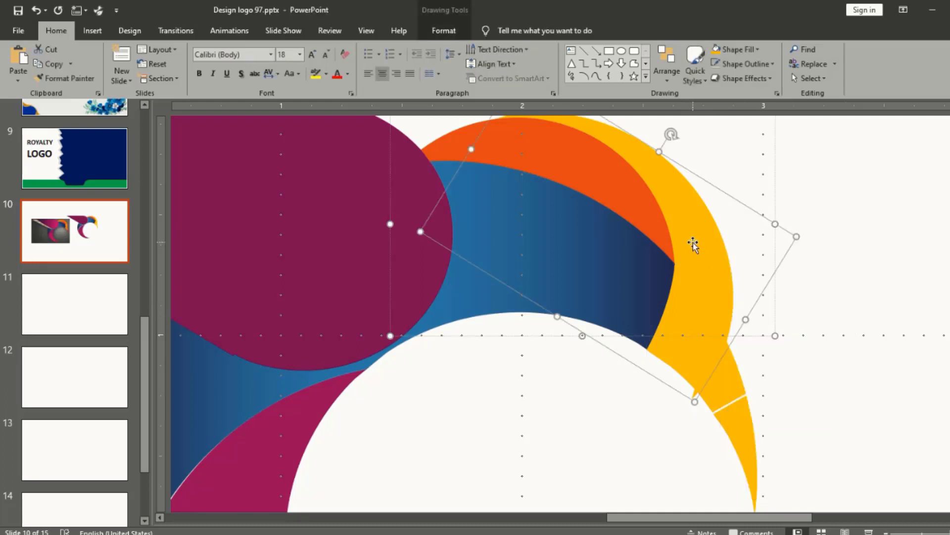
drag(693, 245, 695, 244)
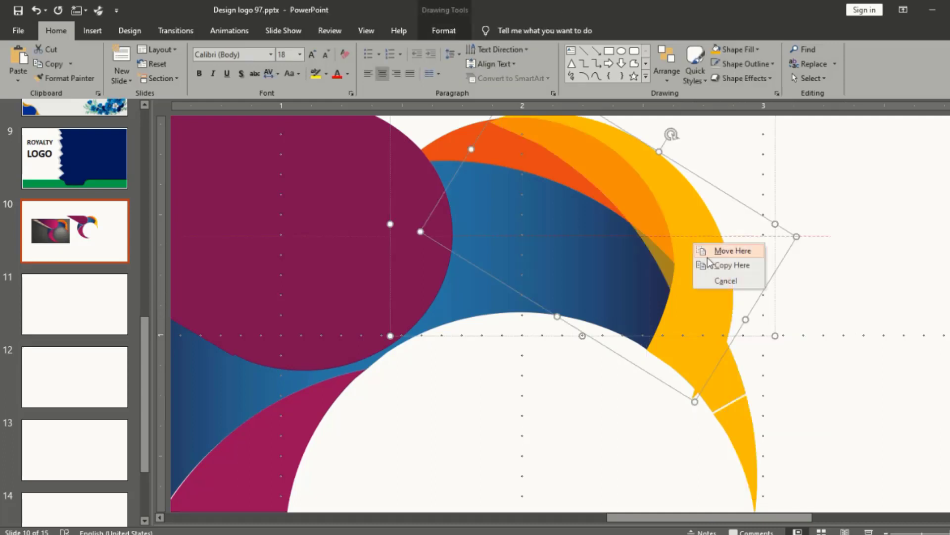
click(726, 281)
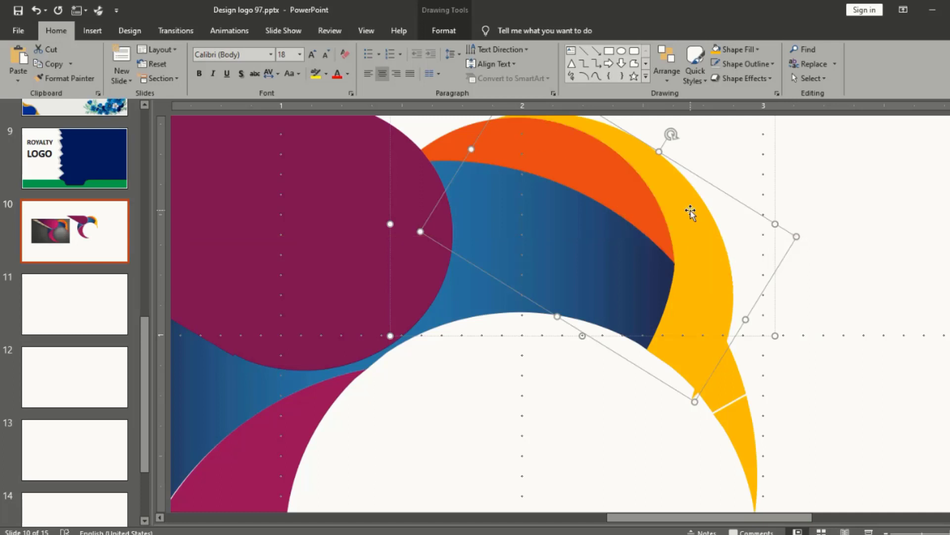
right_click(698, 225)
click(723, 298)
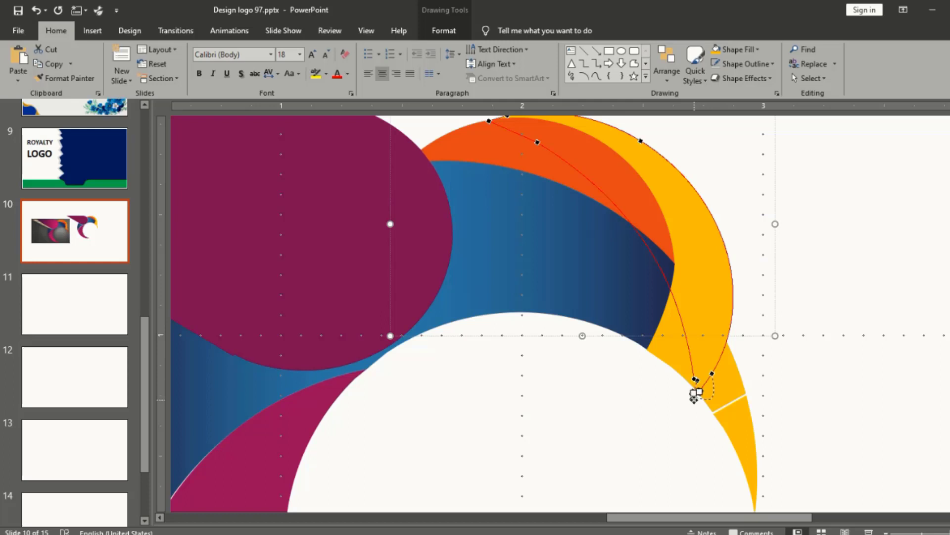
drag(695, 397, 695, 397)
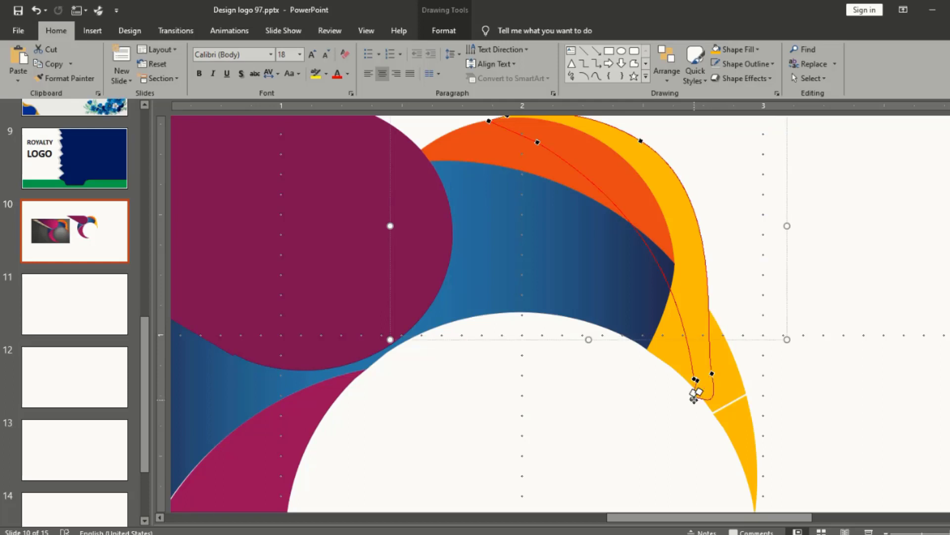
key(ctrl+z)
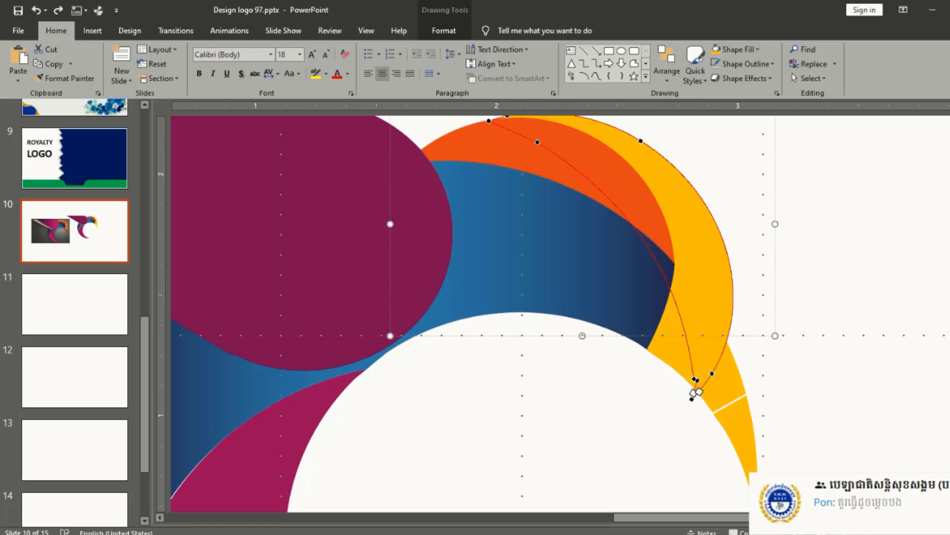
click(897, 403)
scroll(893, 399, down, 2)
scroll(814, 325, down, 2)
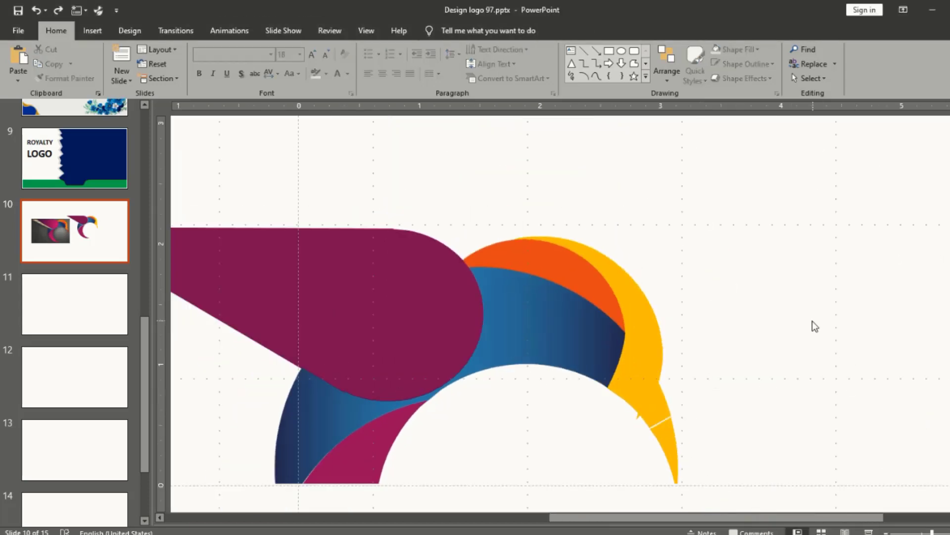
scroll(813, 327, down, 2)
Step: Draw a freeform pentagon outlining the beak-tip area
click(635, 64)
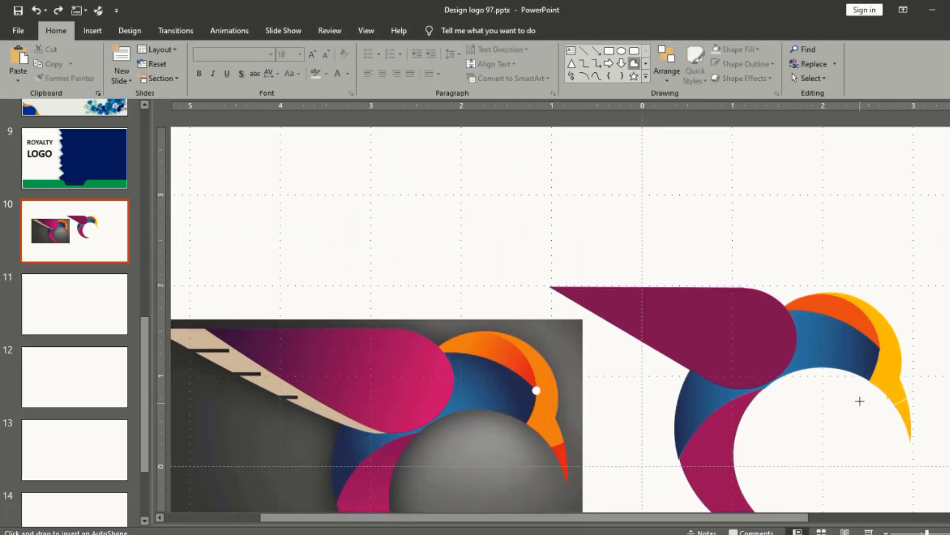
click(915, 388)
click(944, 440)
click(930, 464)
click(882, 442)
click(863, 400)
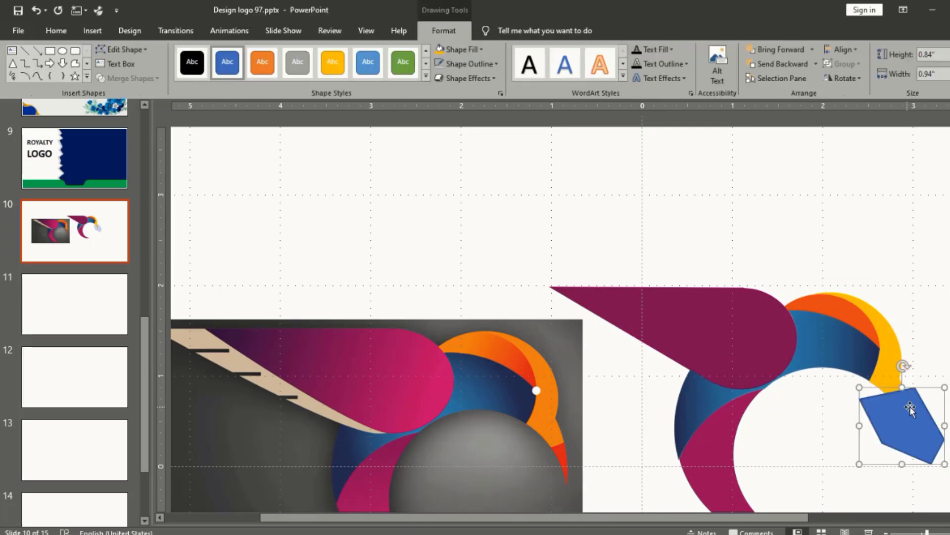
Step: Ungroup the head shapes, try subtracting the blue shape from the yellow crescent, then undo it
scroll(908, 341, up, 2)
right_click(557, 186)
mouse_move(589, 257)
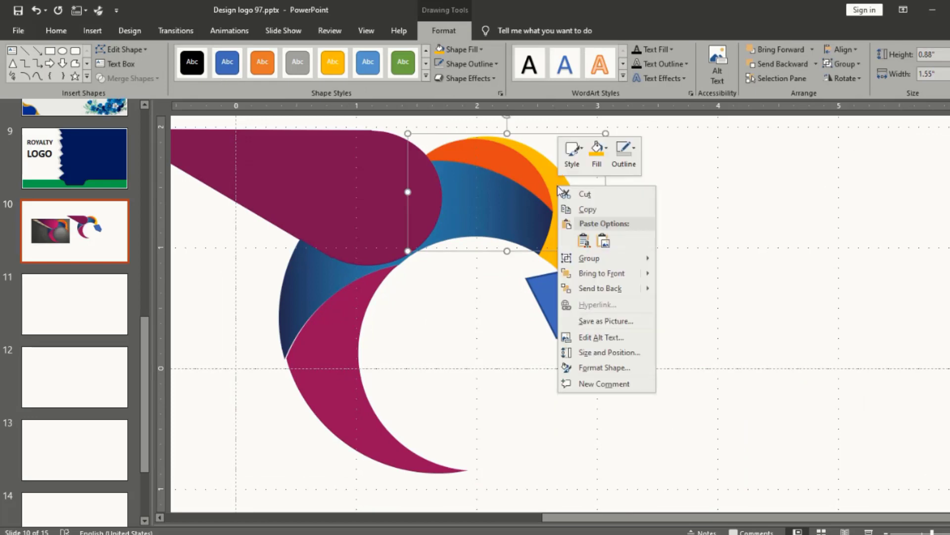
click(683, 291)
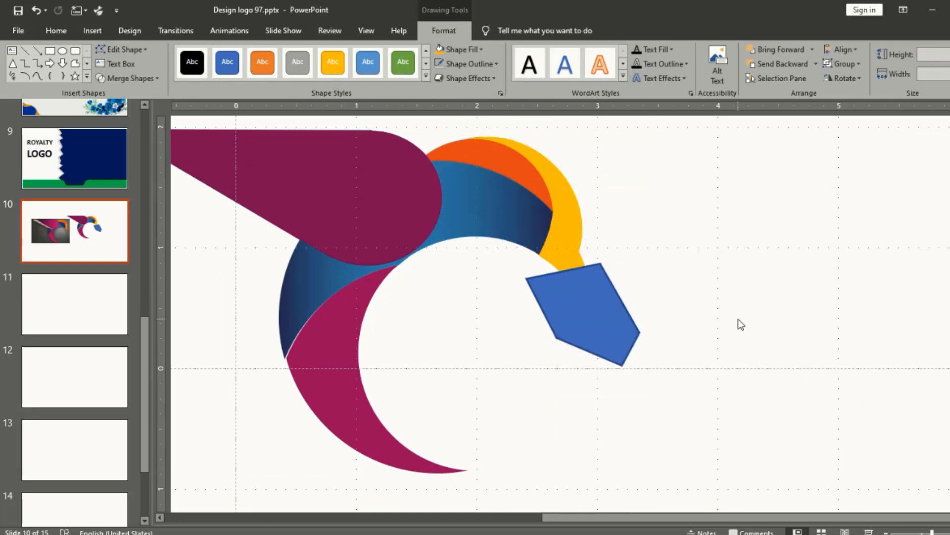
click(576, 225)
shift+click(591, 297)
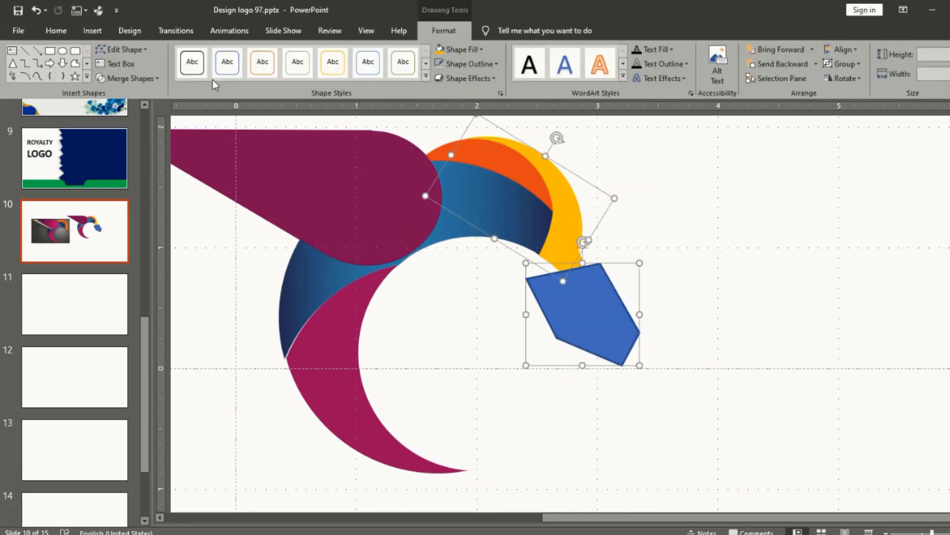
click(122, 79)
click(134, 141)
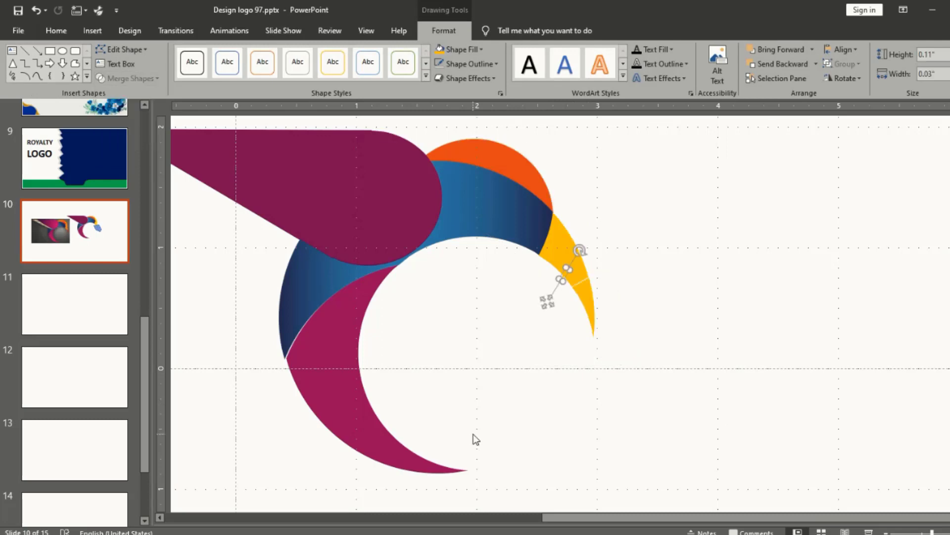
click(548, 314)
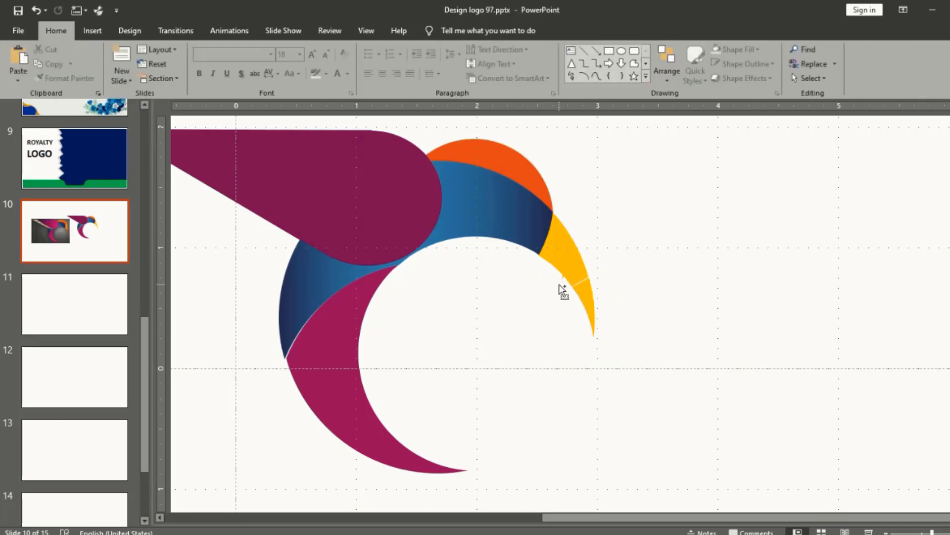
key(ctrl+z)
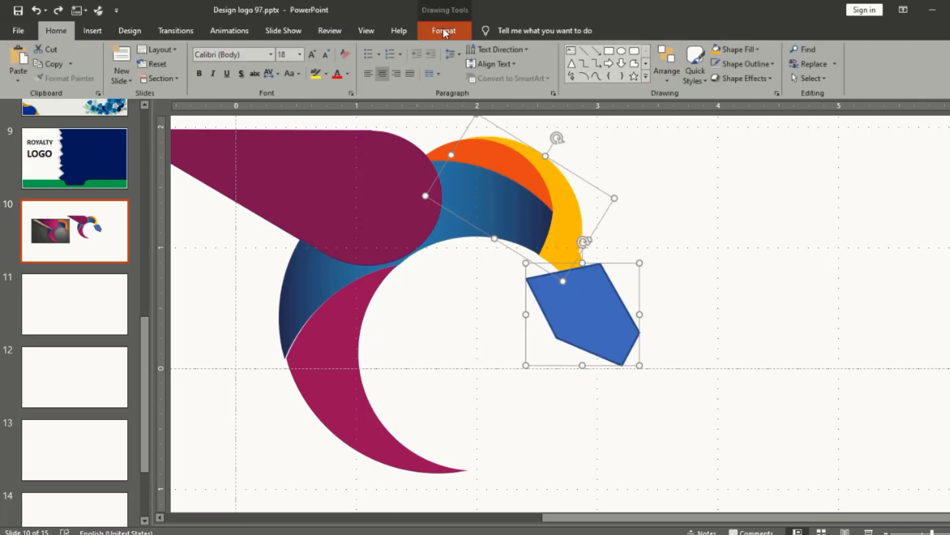
Step: Close Merge Shapes without merging, then nudge the blue pentagon slightly up-left
click(444, 30)
click(117, 79)
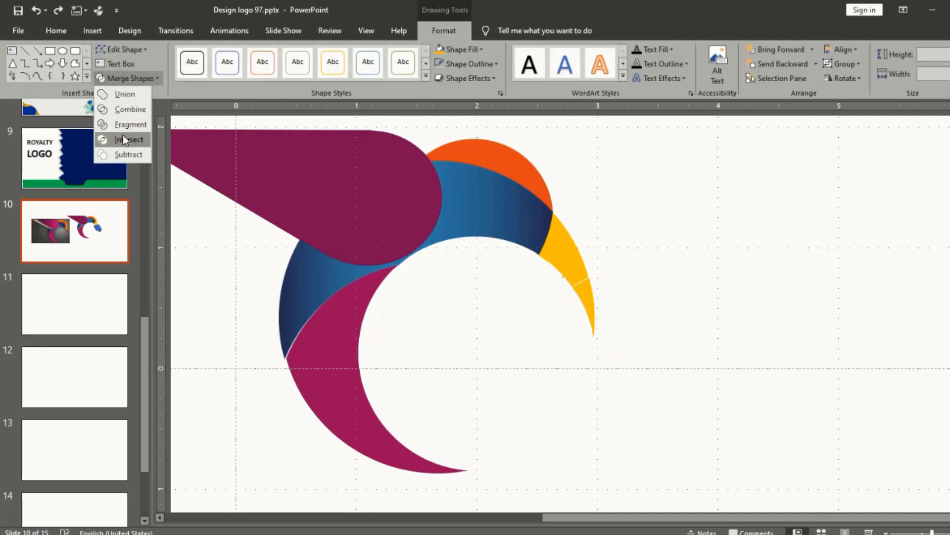
click(754, 302)
click(753, 302)
ctrl+scroll(695, 299, up, 3)
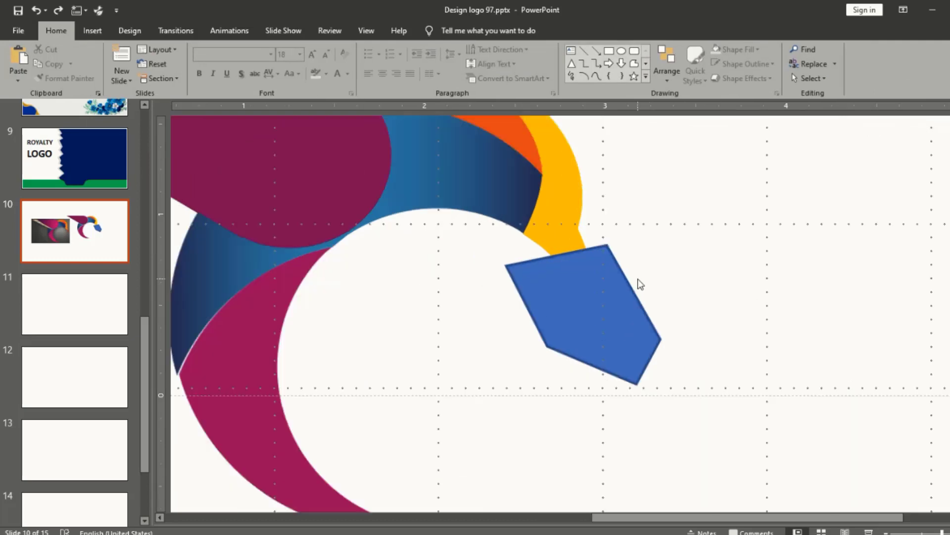
ctrl+scroll(637, 282, up, 4)
ctrl+scroll(589, 273, down, 3)
ctrl+scroll(717, 301, up, 2)
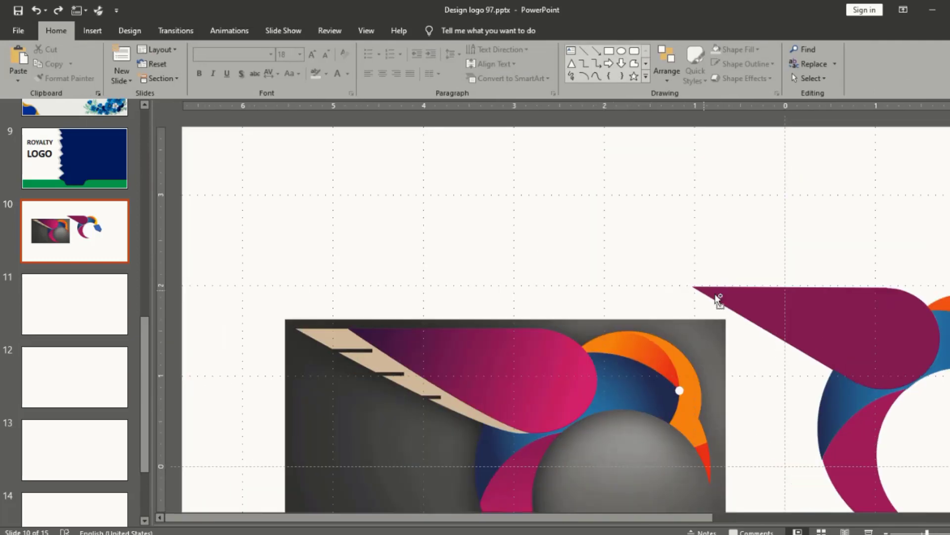
ctrl+scroll(723, 304, up, 1)
drag(609, 521, 767, 518)
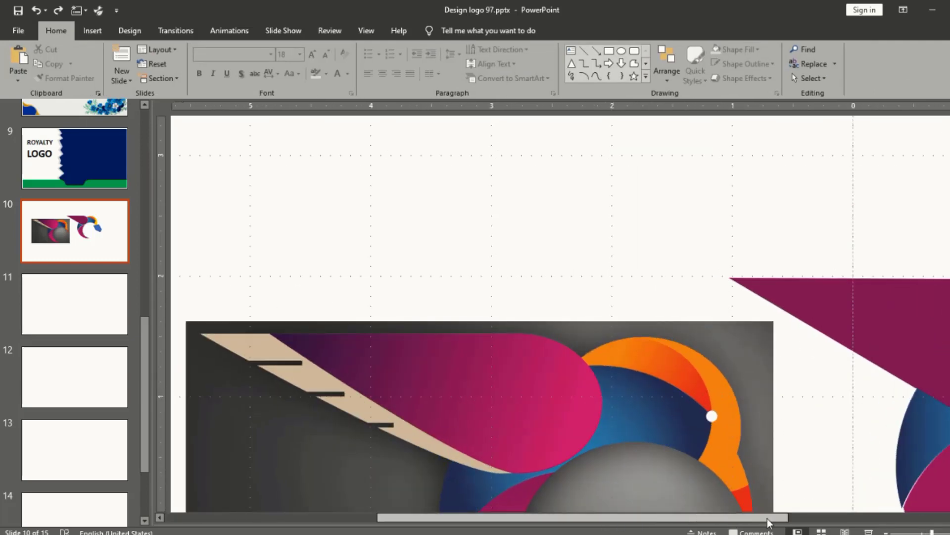
drag(837, 440, 823, 433)
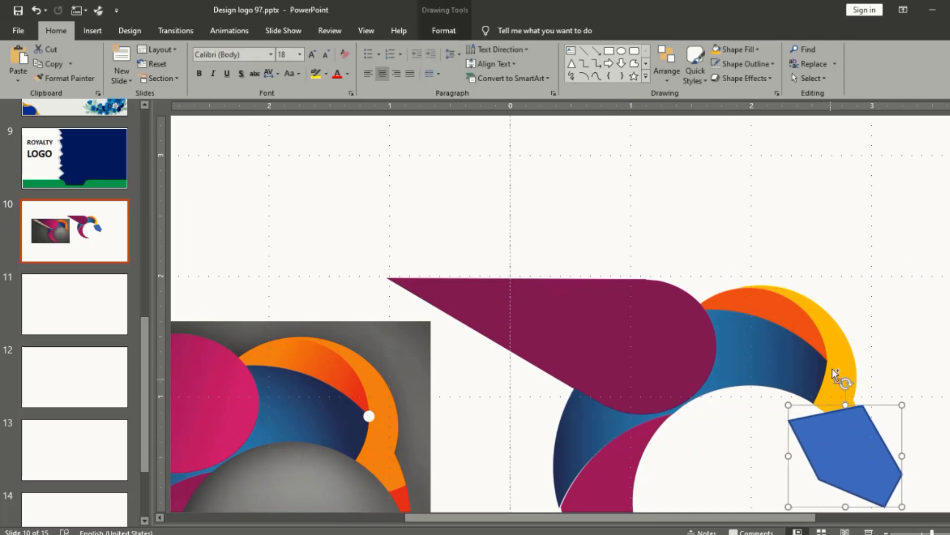
Step: Fragment the yellow arc with the pentagon and delete the leftover pentagon piece
shift+click(837, 354)
click(891, 334)
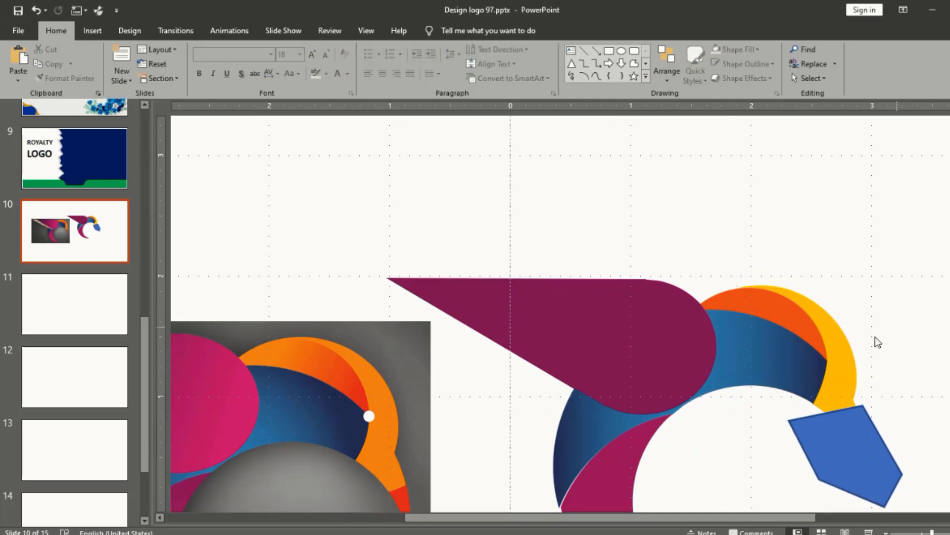
click(840, 348)
shift+click(858, 453)
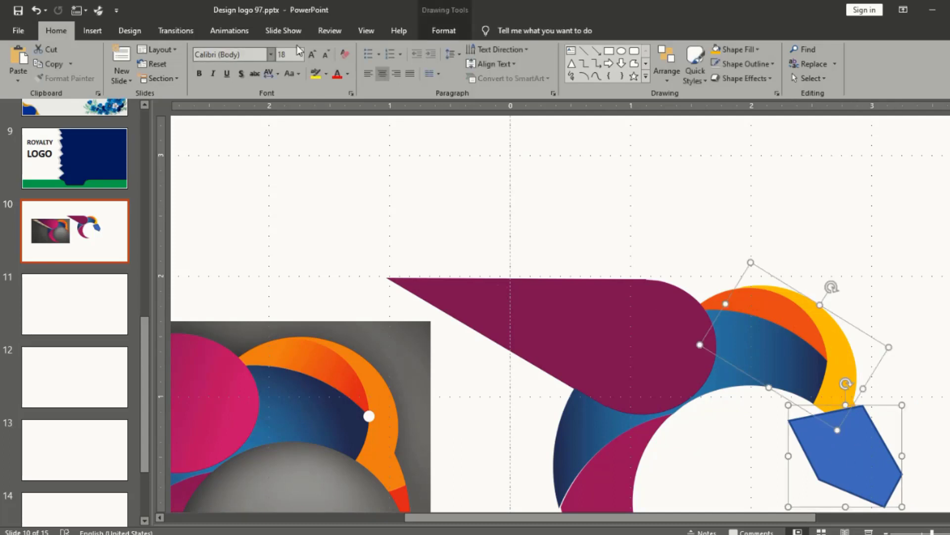
click(444, 31)
click(148, 81)
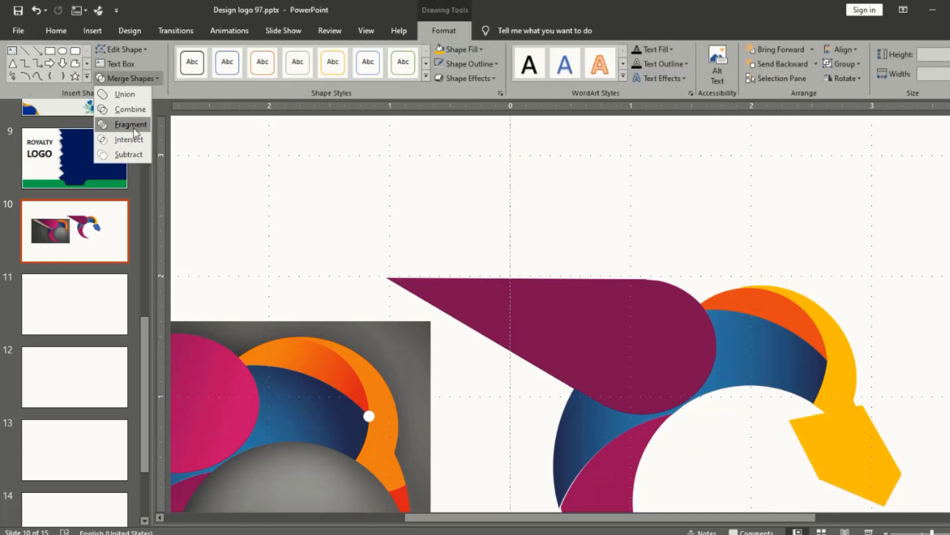
click(134, 131)
click(365, 176)
click(831, 469)
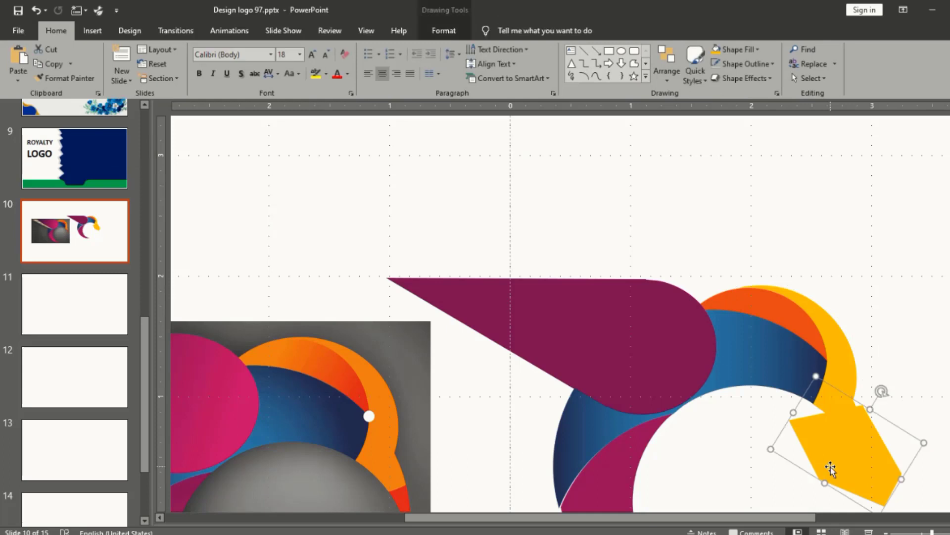
key(Delete)
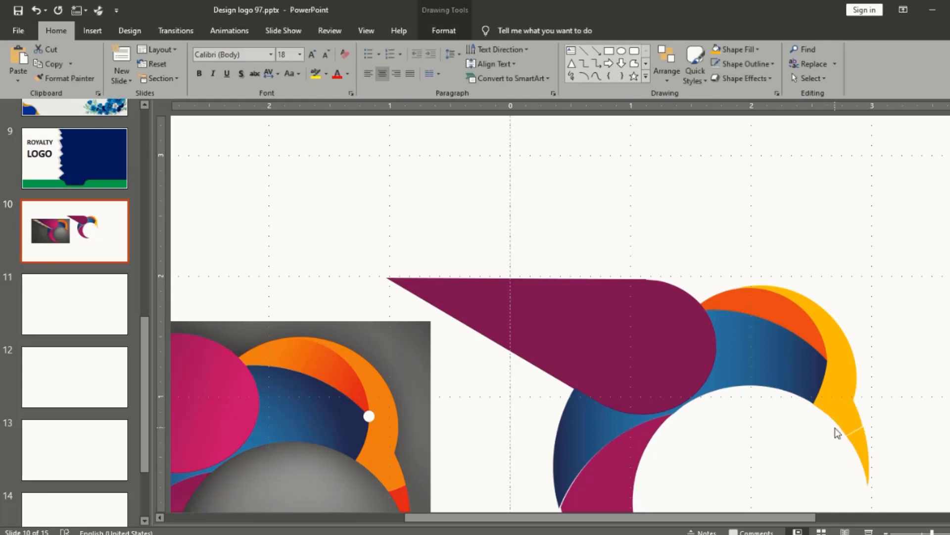
Step: Move the thin beak-tip piece into place below the yellow crescent
click(859, 442)
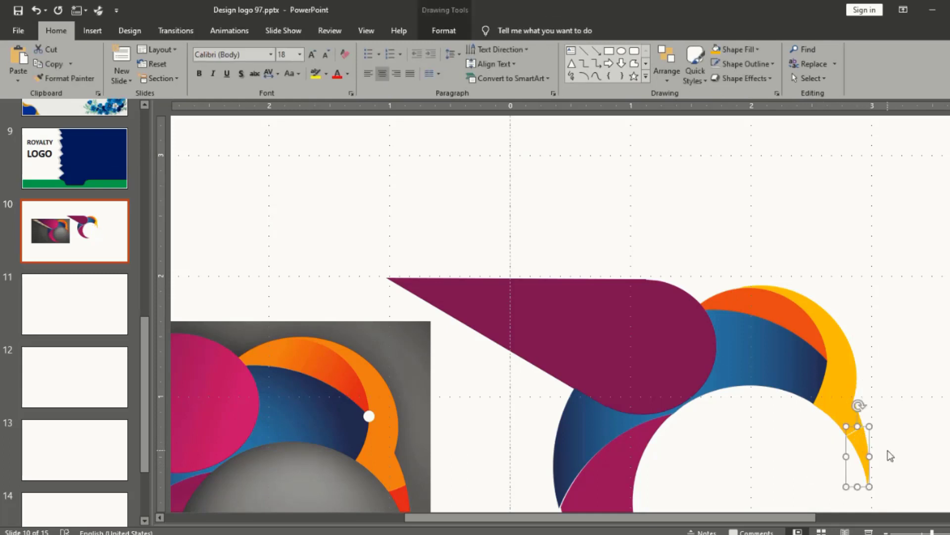
ctrl+scroll(889, 456, up, 4)
ctrl+scroll(881, 452, up, 2)
drag(573, 272, 576, 264)
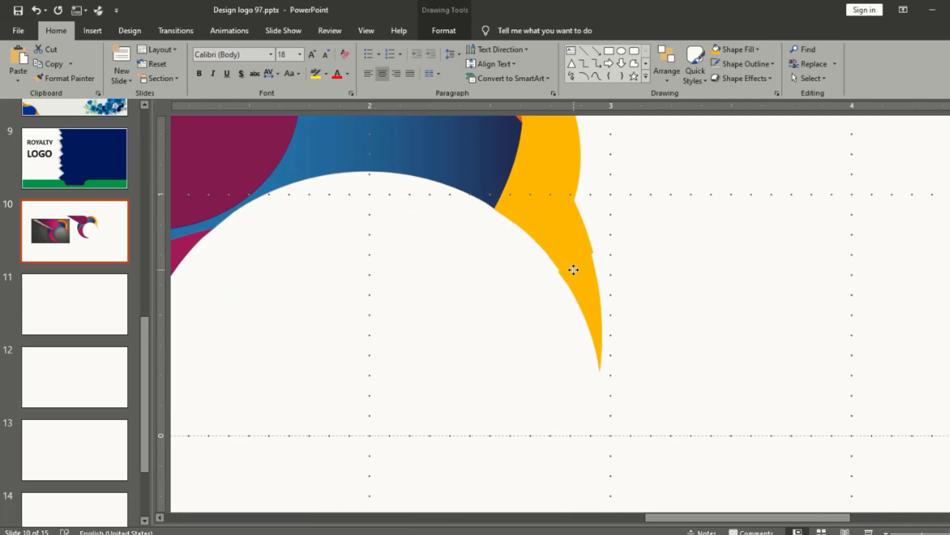
key(ctrl+Left)
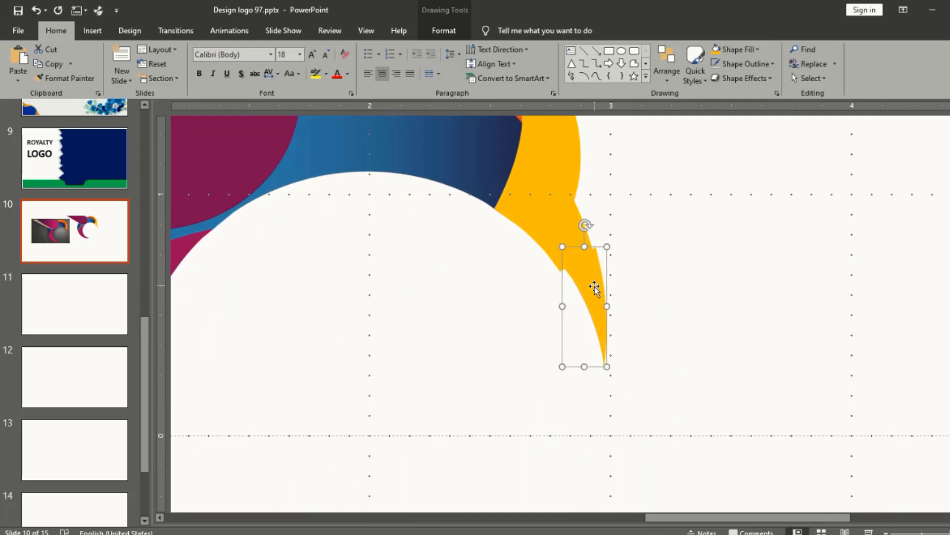
key(ctrl+Left)
key(ctrl+Left)
key(ctrl+Left)
key(ctrl+Left)
key(ctrl+Left)
key(ctrl+Down)
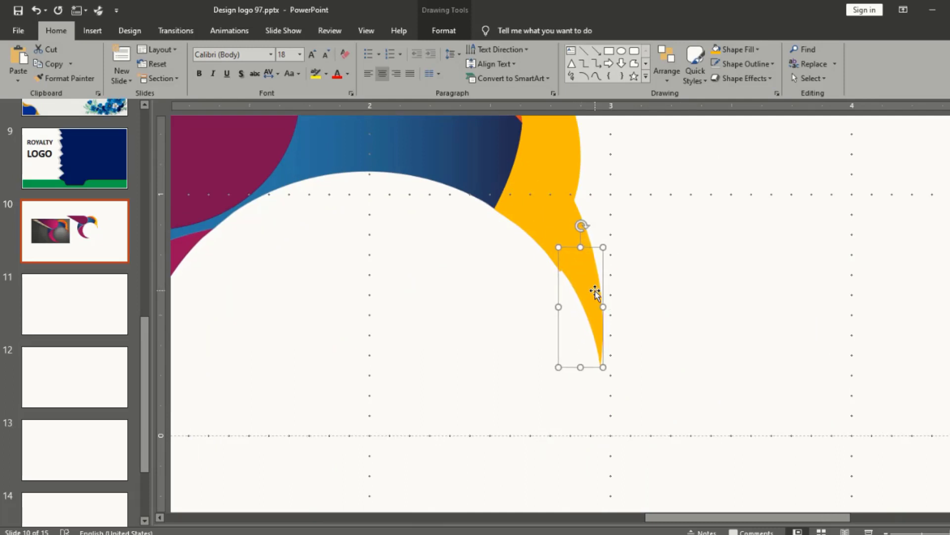
key(ctrl+Down)
key(ctrl+Down)
key(ctrl+Down)
key(ctrl+Down)
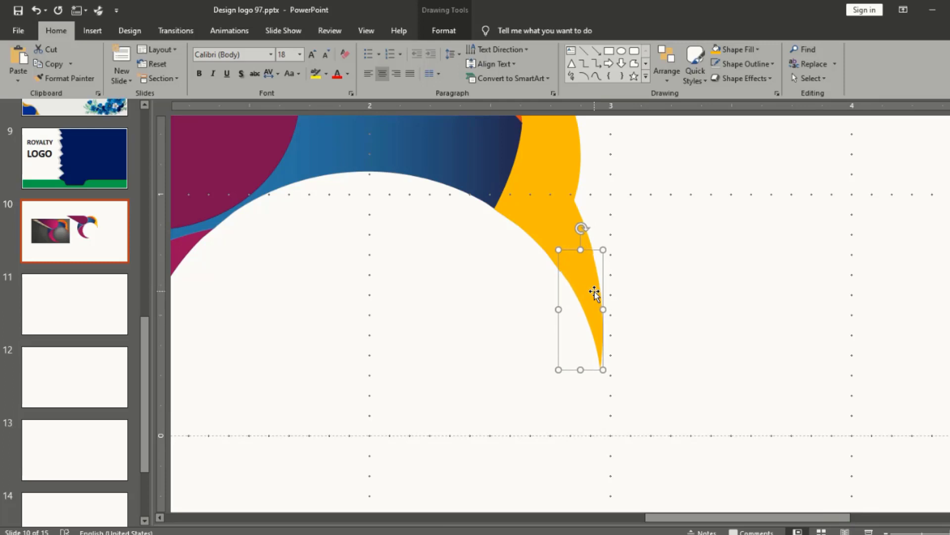
key(ctrl+Right)
key(ctrl+Down)
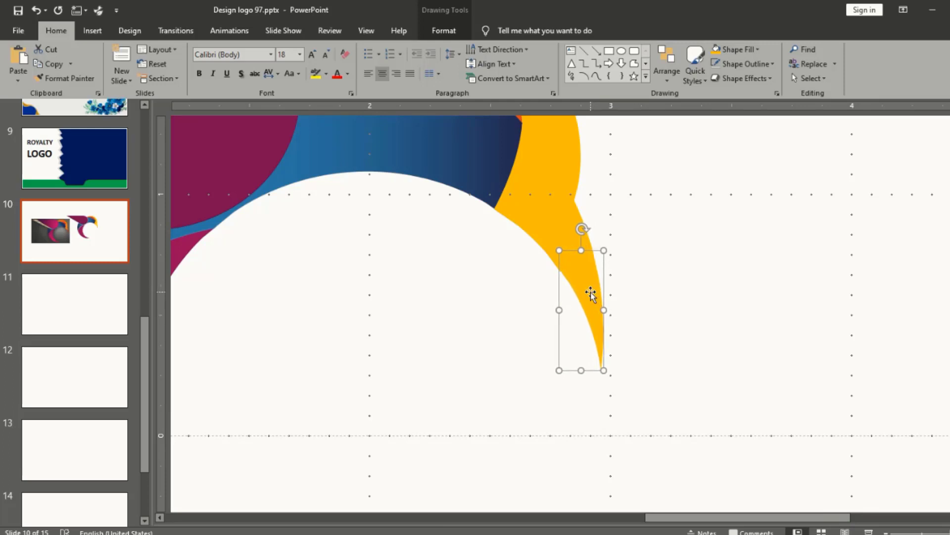
key(ctrl+Down)
key(ctrl+Down)
key(ctrl+Right)
key(ctrl+Down)
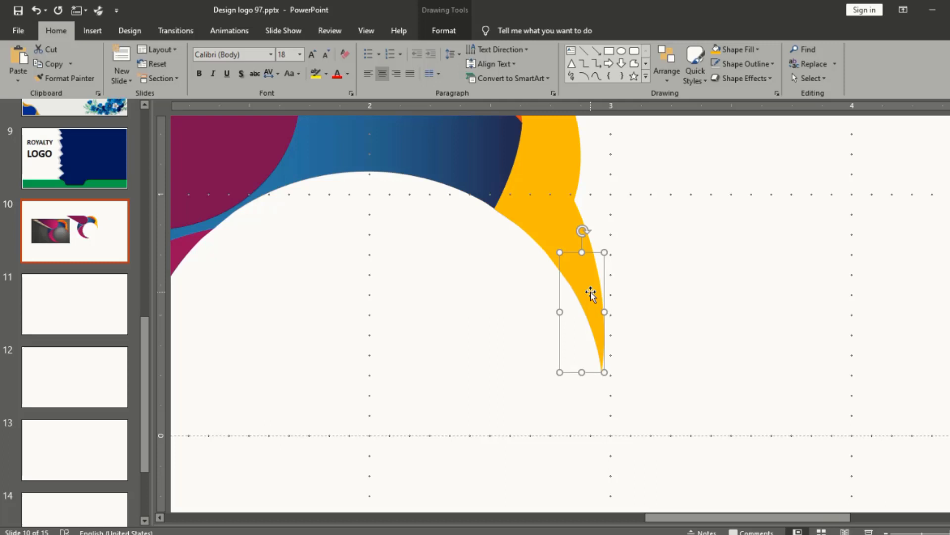
Step: Fill the beak tip red
click(435, 31)
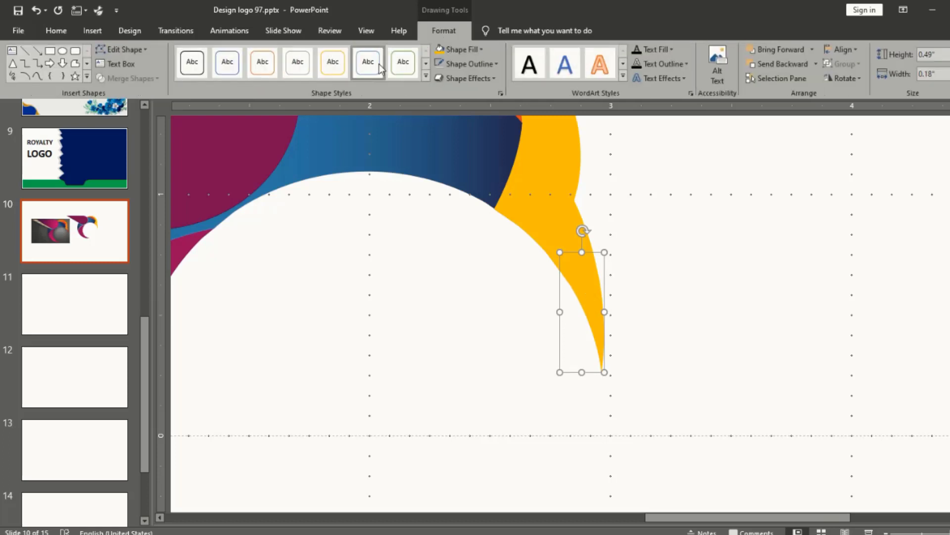
click(484, 49)
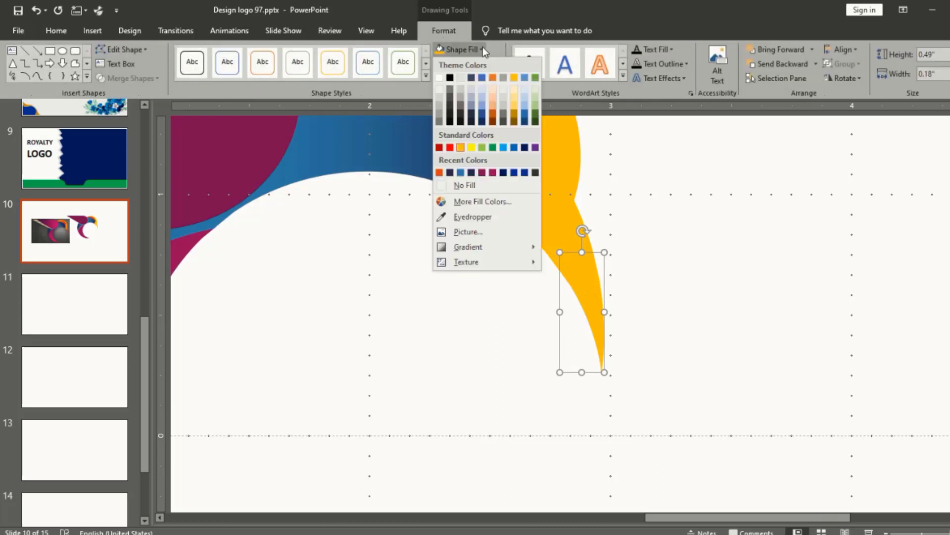
click(450, 148)
click(670, 227)
ctrl+scroll(669, 231, down, 2)
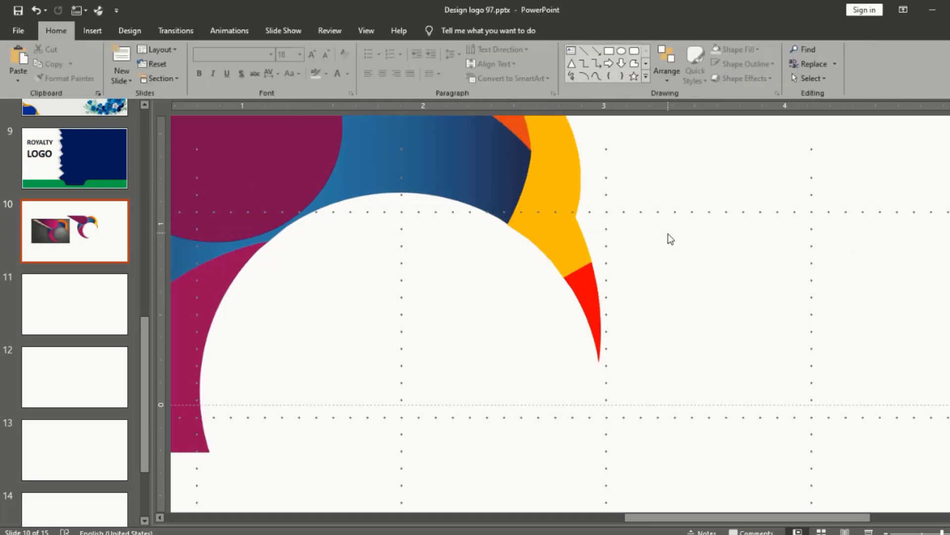
ctrl+scroll(668, 233, down, 4)
ctrl+scroll(667, 234, down, 1)
ctrl+scroll(666, 240, down, 1)
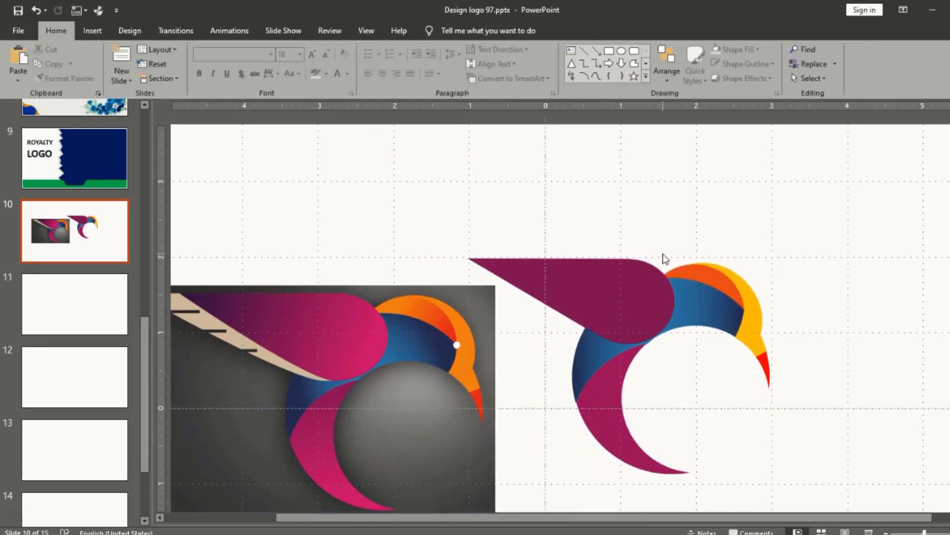
ctrl+scroll(664, 254, down, 1)
ctrl+scroll(664, 254, down, 1)
ctrl+scroll(707, 261, up, 2)
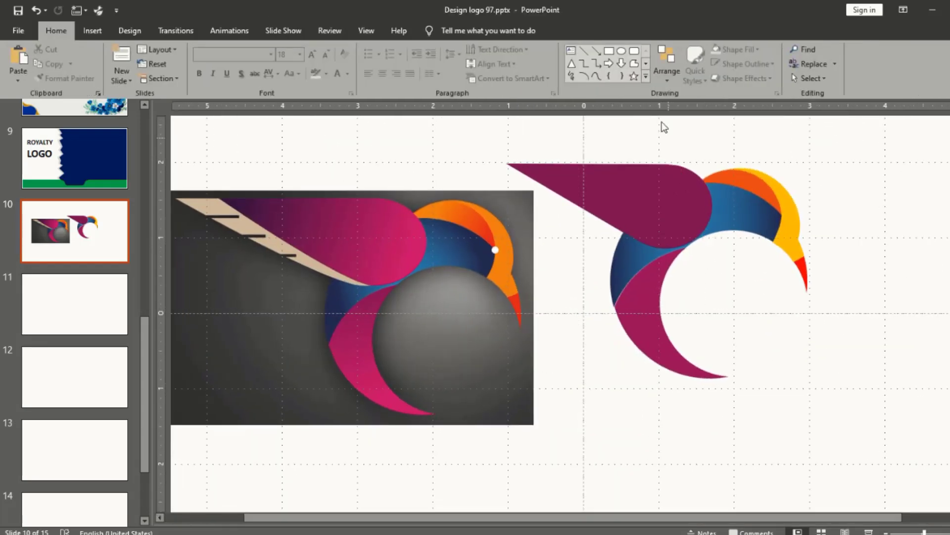
Step: Draw a small white-filled circle, about 0.15 inch, and place it as the eye on the head
click(621, 51)
drag(700, 292, 708, 304)
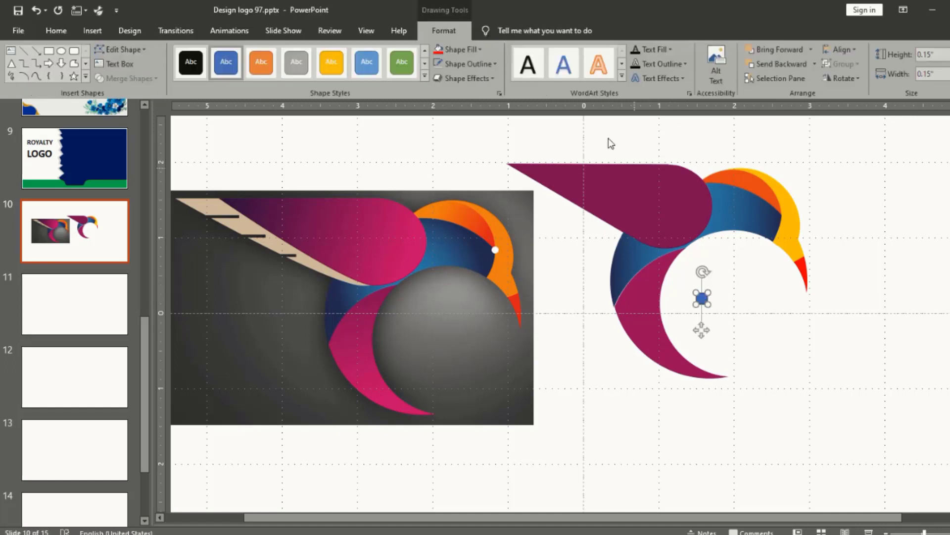
click(483, 49)
click(449, 77)
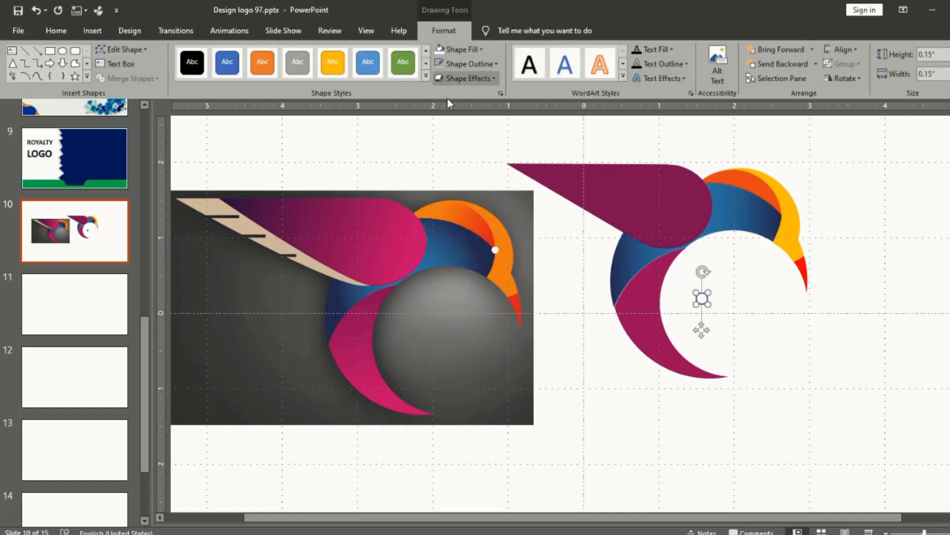
drag(702, 299, 781, 215)
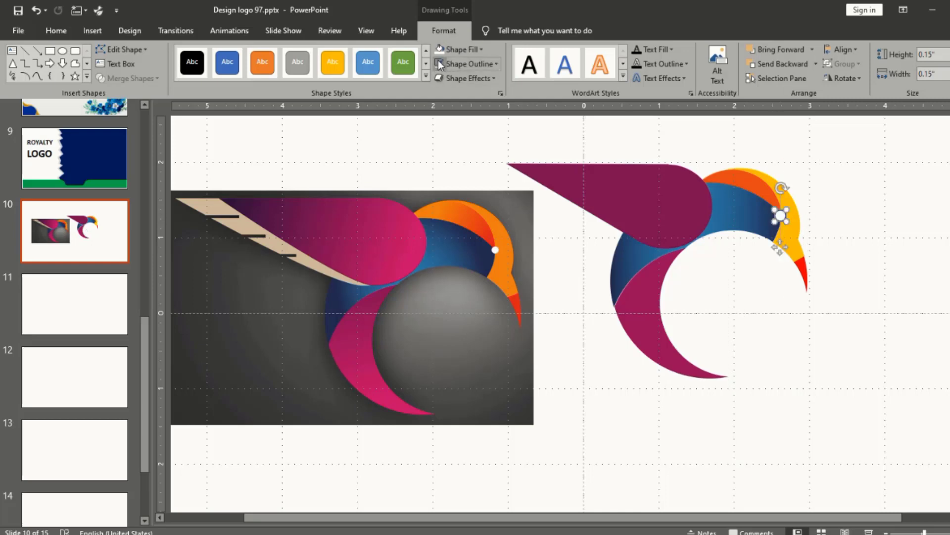
click(766, 296)
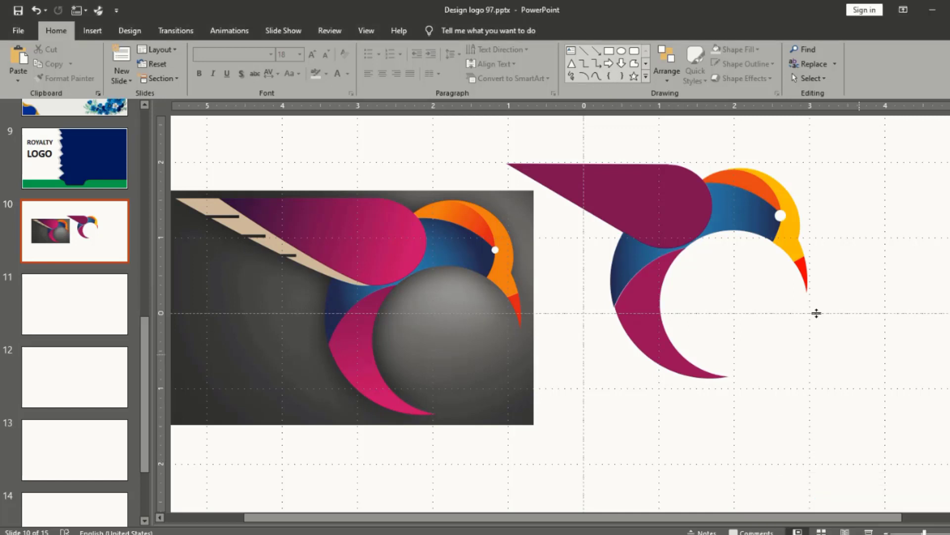
Step: Duplicate the magenta wing and offset the copy slightly to the left
click(626, 208)
key(ctrl+shift+bracketright)
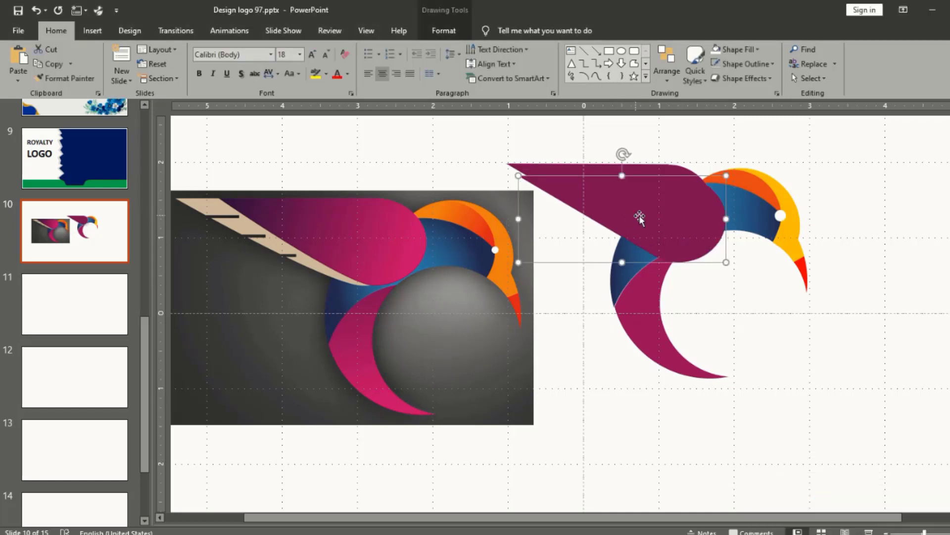
click(670, 76)
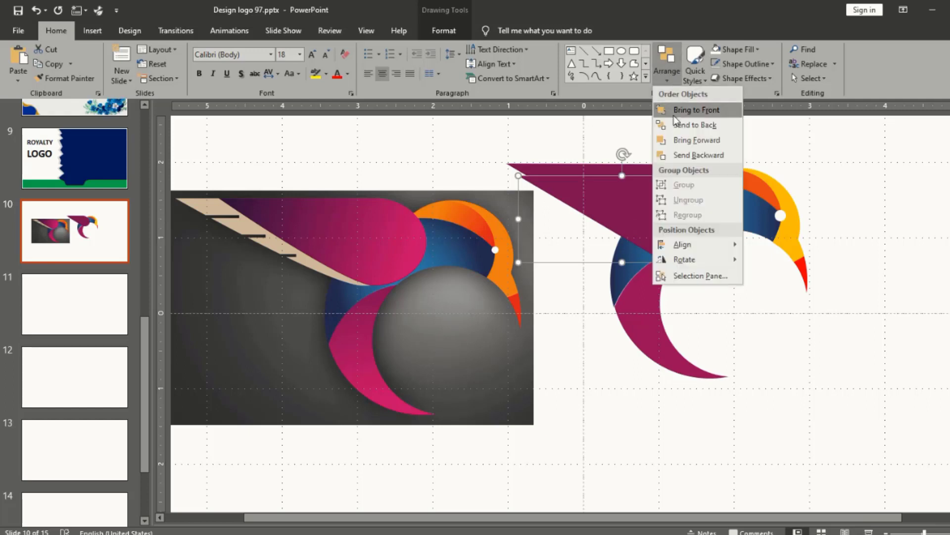
click(631, 200)
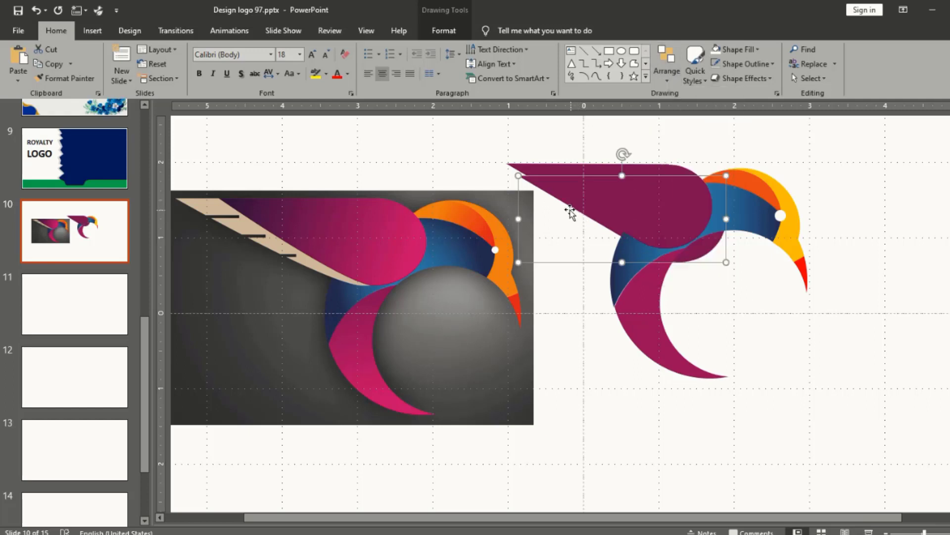
drag(570, 211, 531, 197)
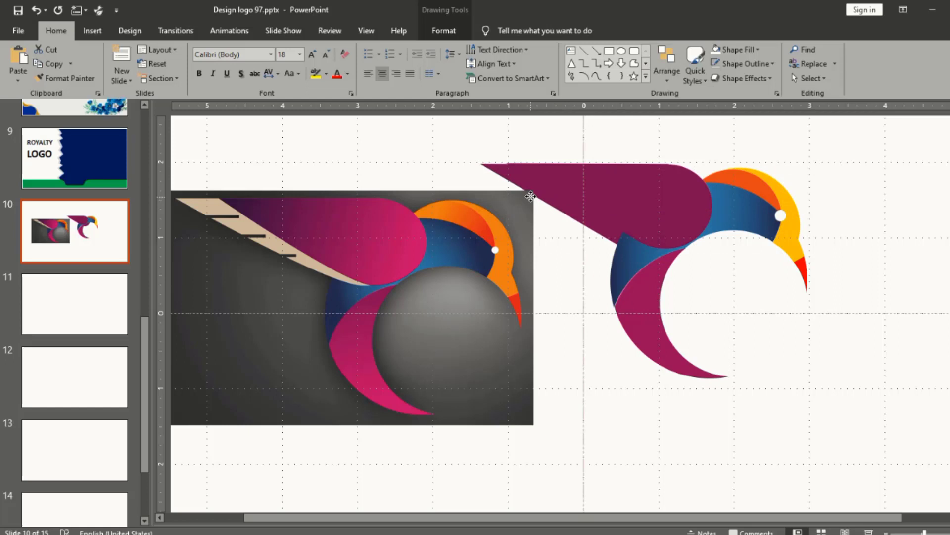
drag(531, 197, 529, 198)
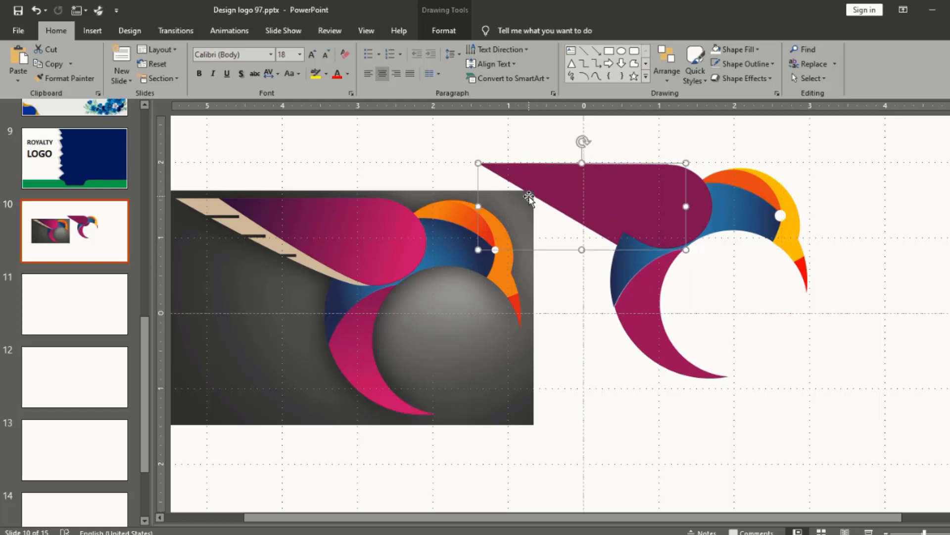
Step: Fill the wing copy with beige sampled from the reference feather using the Eyedropper
click(439, 31)
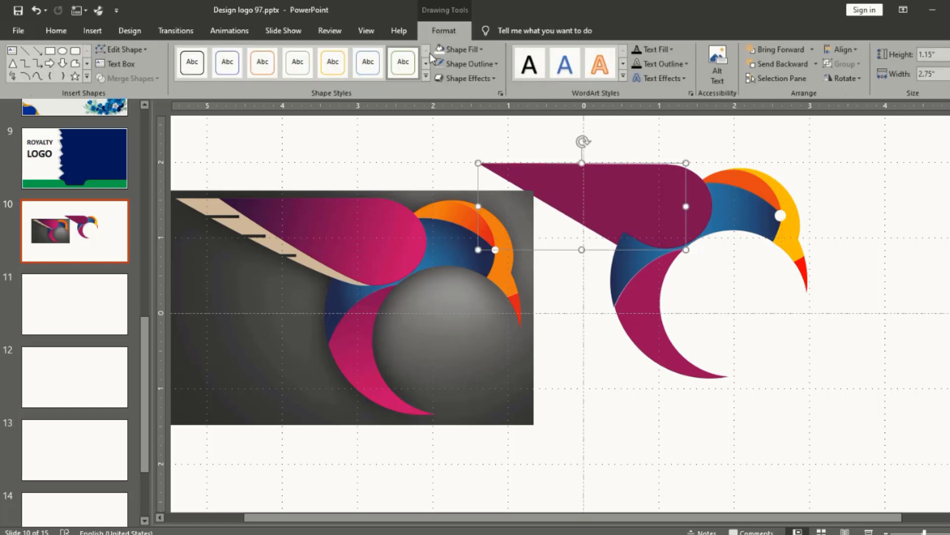
click(480, 46)
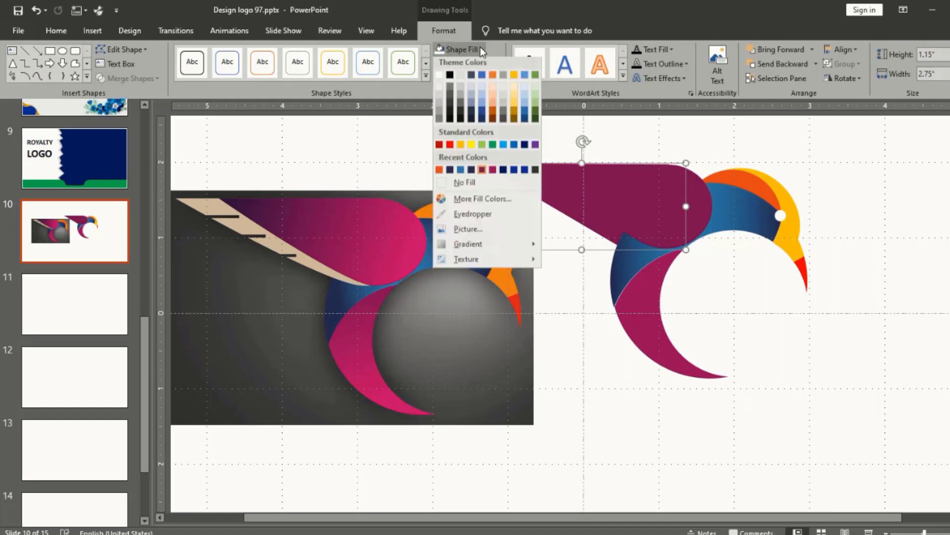
click(468, 213)
click(251, 221)
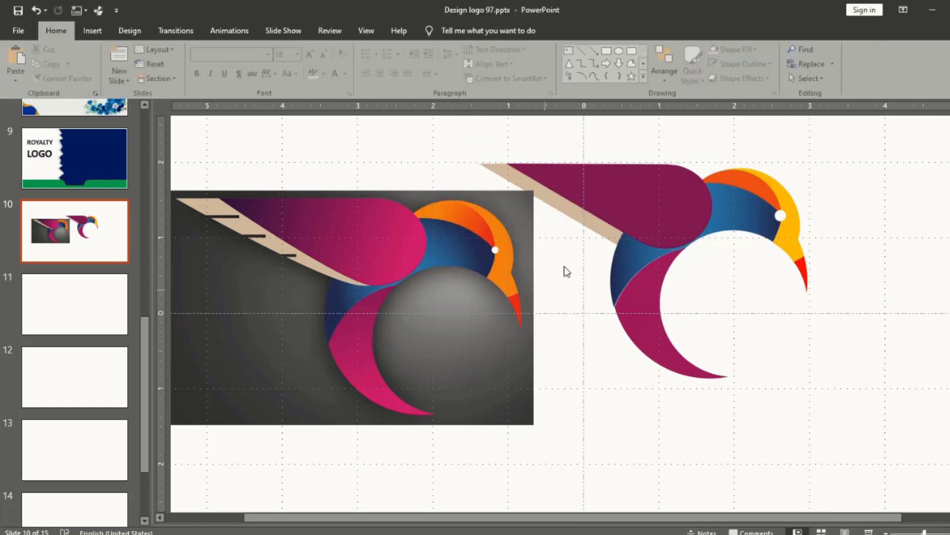
Step: In Edit Points, add a new lower-edge vertex on the beige shape and delete the left one
right_click(581, 224)
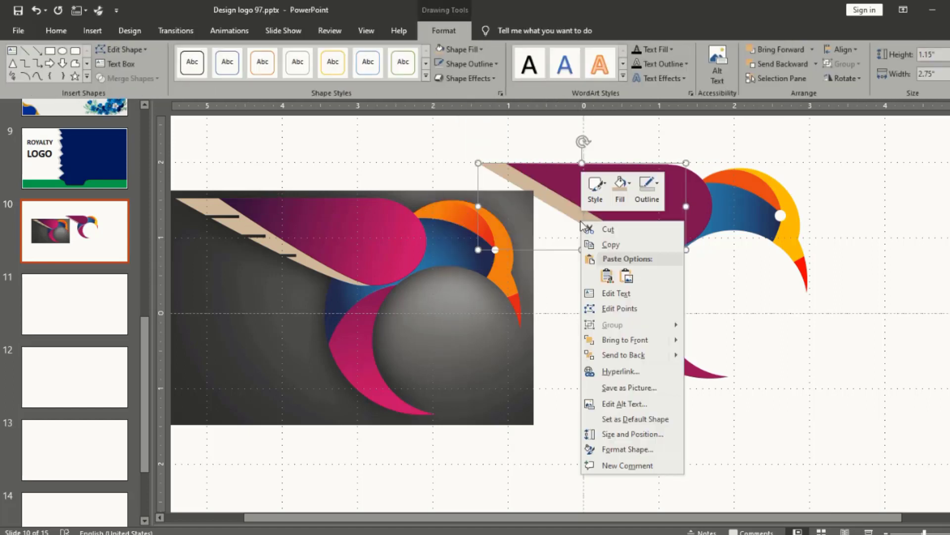
click(618, 307)
drag(638, 251, 669, 249)
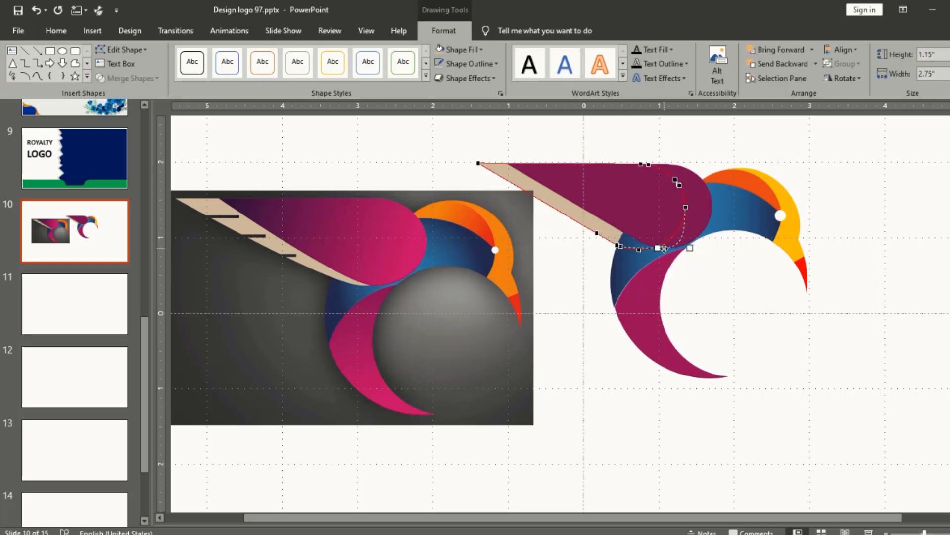
click(620, 244)
right_click(612, 239)
click(629, 260)
right_click(619, 246)
click(629, 254)
Step: Drag the remaining vertices into a thin tapered strip, then move the reference picture lower
drag(622, 247, 633, 246)
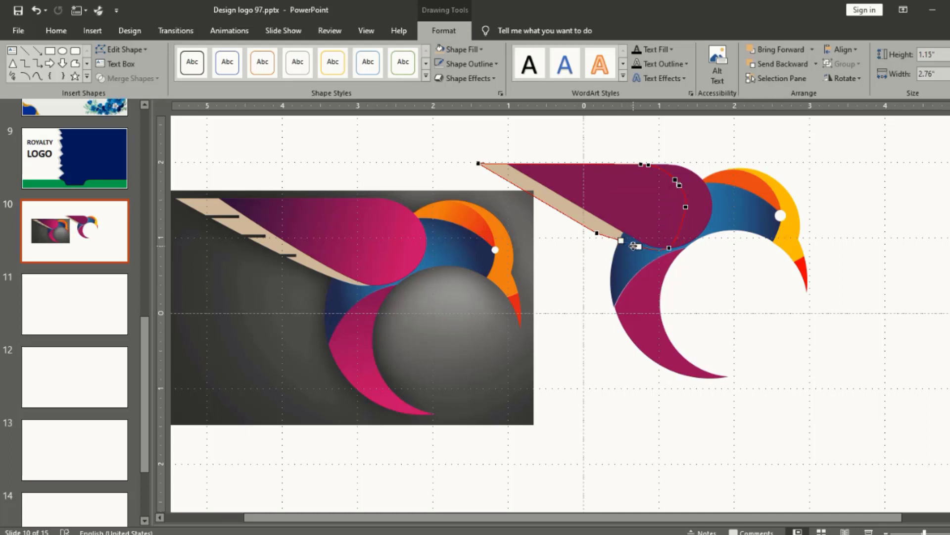
right_click(636, 246)
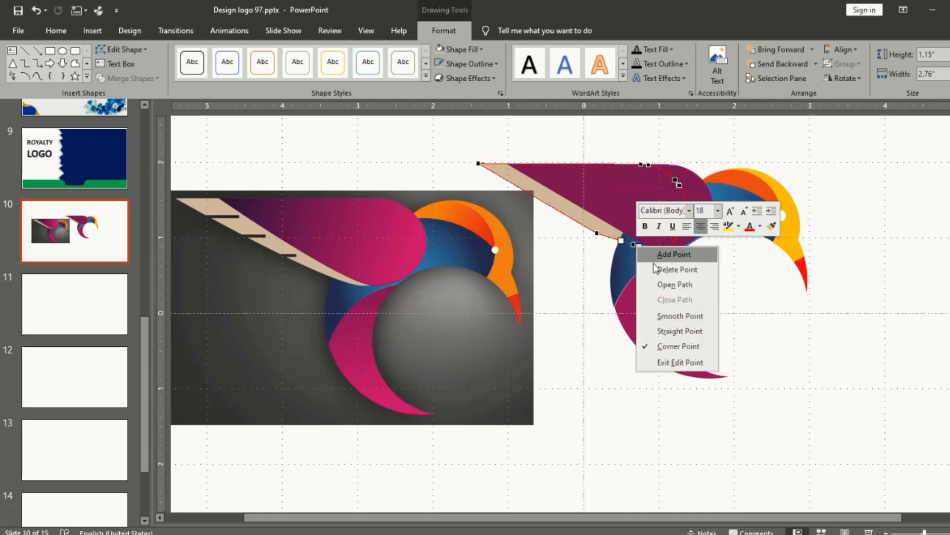
click(649, 253)
mouse_move(602, 236)
mouse_down()
mouse_move(553, 210)
mouse_move(591, 231)
mouse_up()
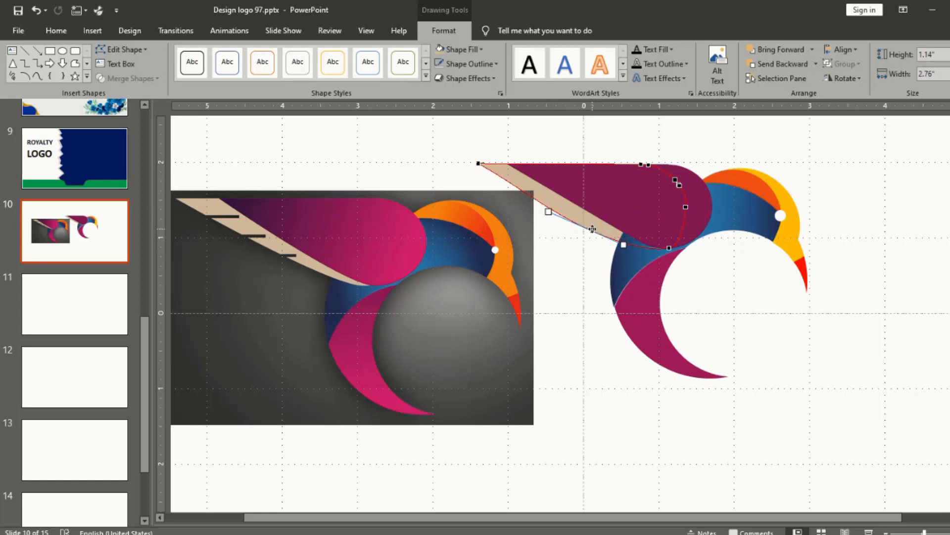
drag(479, 165, 468, 163)
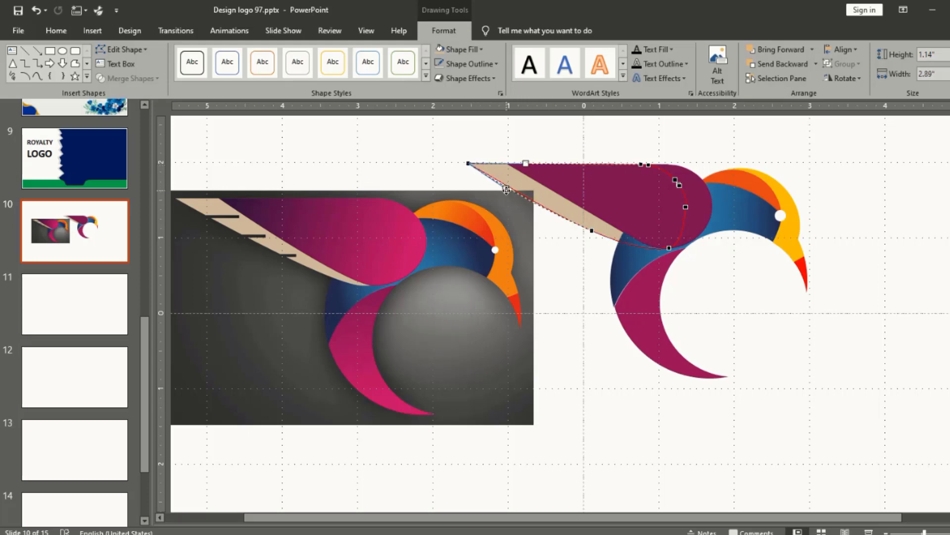
click(578, 233)
drag(504, 223, 501, 248)
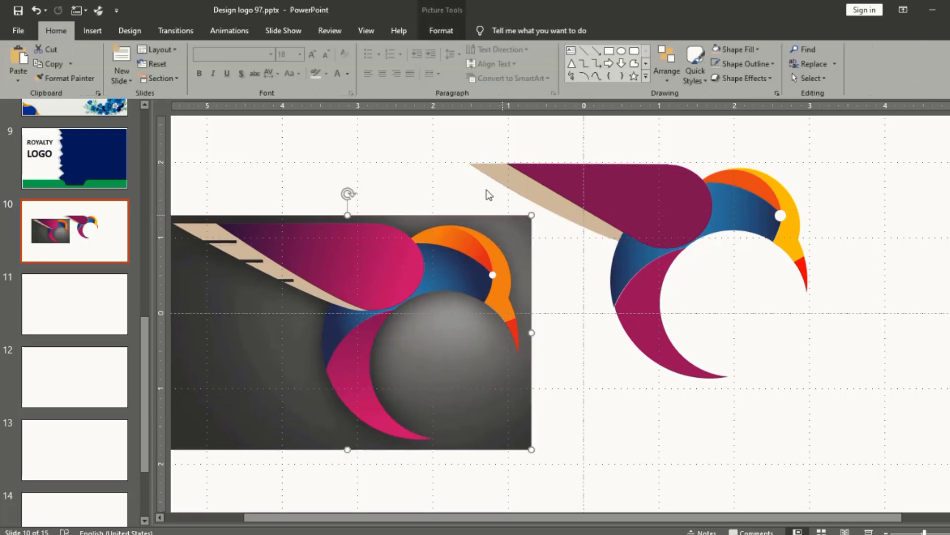
Step: Draw four thin staggered rectangle bars across the wing
click(458, 154)
click(610, 51)
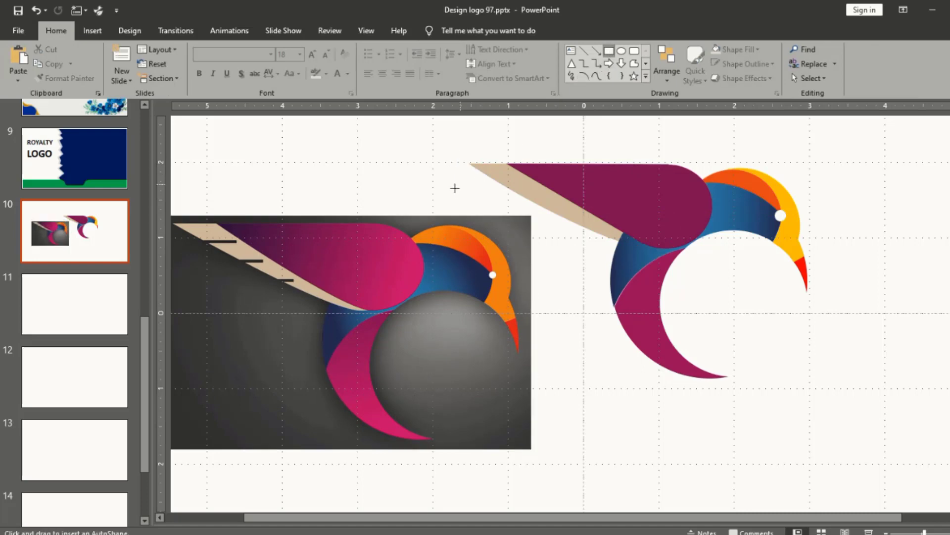
mouse_move(460, 185)
mouse_down()
mouse_move(524, 184)
mouse_move(495, 184)
mouse_up()
key(ctrl+d)
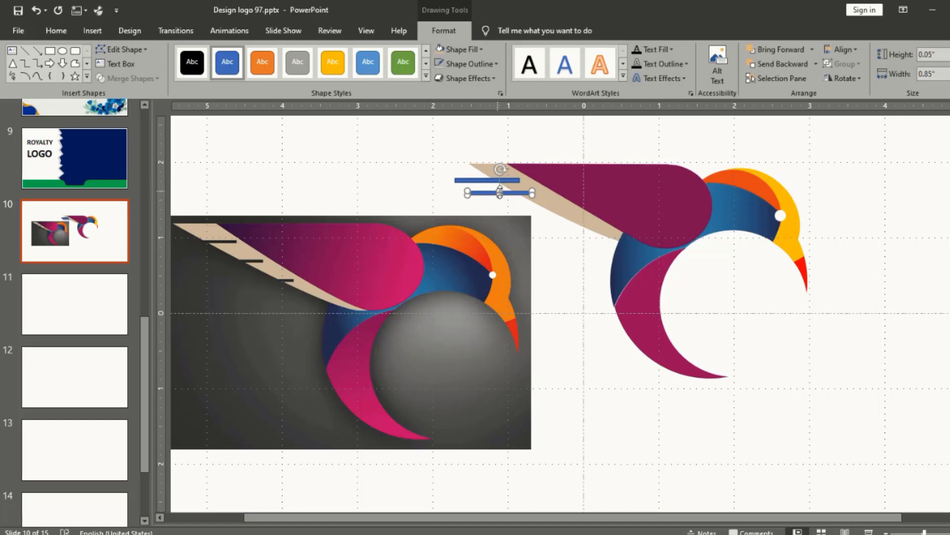
key(ctrl+d)
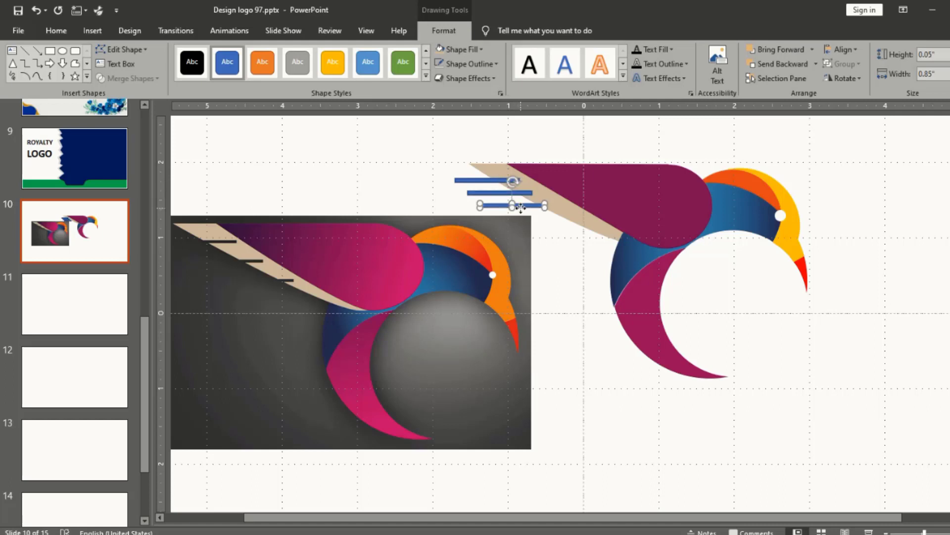
key(Right)
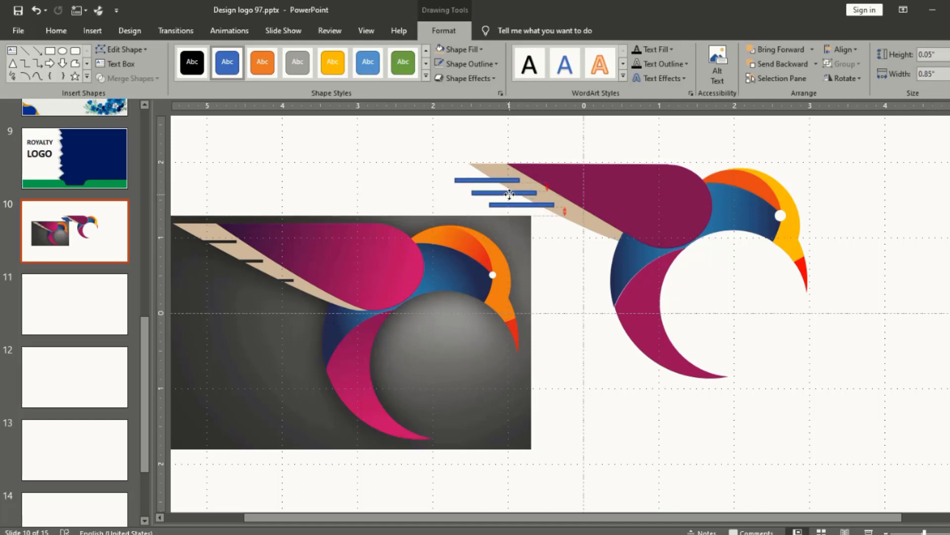
drag(505, 194, 553, 213)
key(ctrl+d)
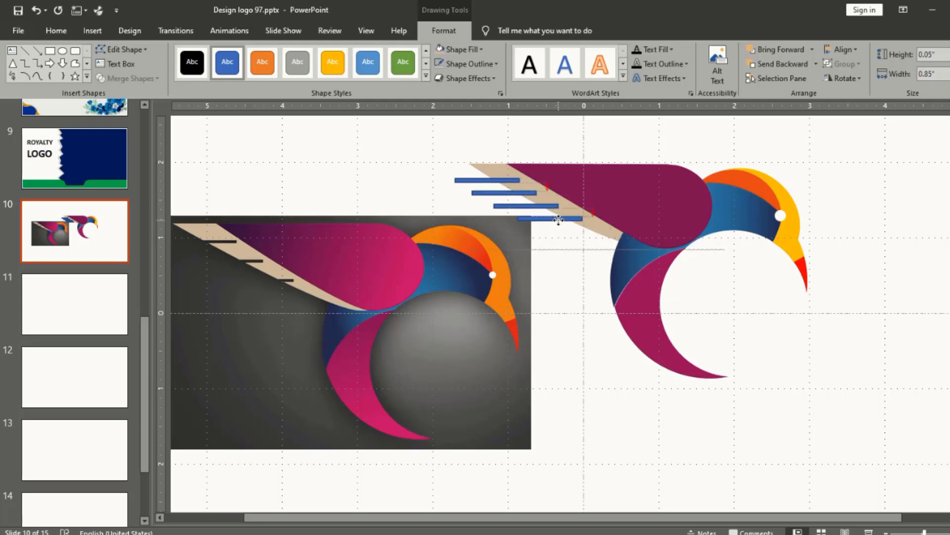
Step: Select the four bars with the wing and apply Merge Shapes > Fragment
shift+click(505, 193)
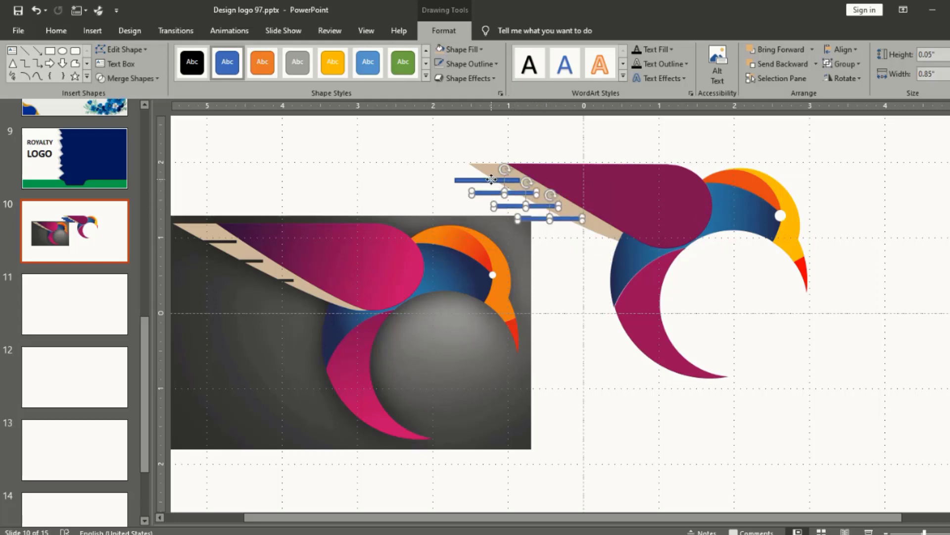
shift+click(487, 180)
shift+click(479, 172)
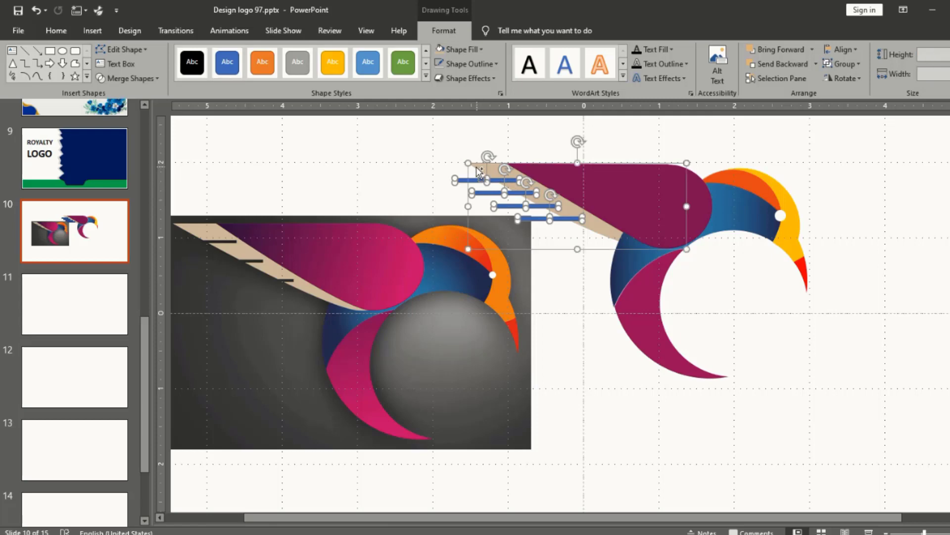
click(149, 78)
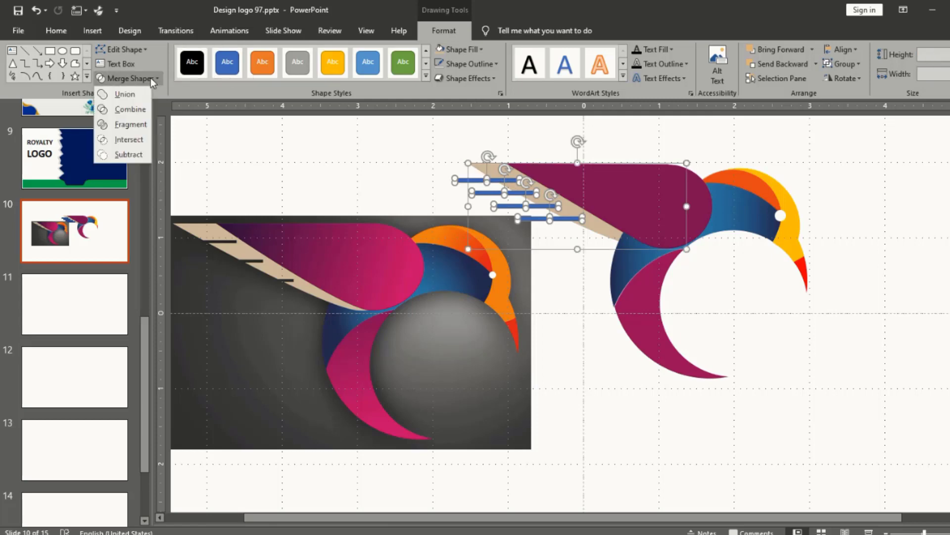
click(135, 125)
click(388, 182)
click(465, 182)
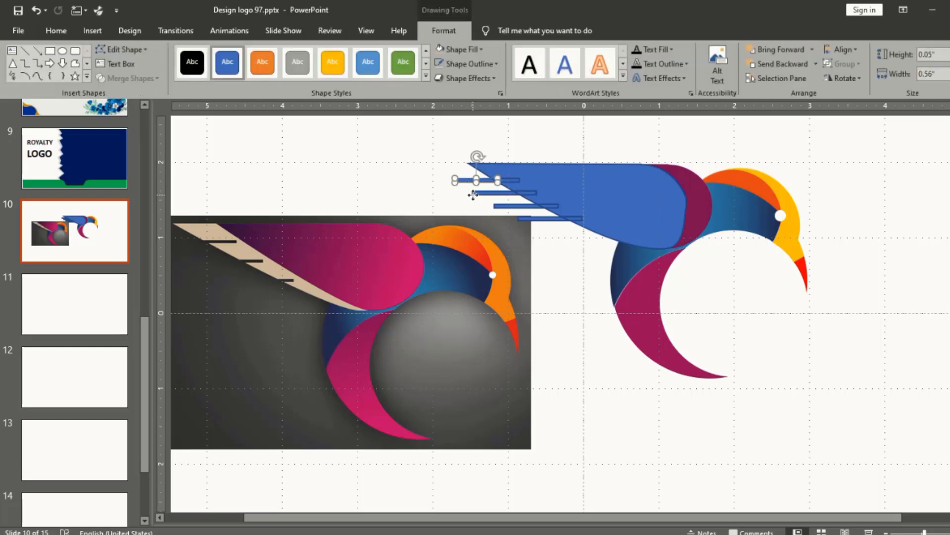
click(471, 193)
Step: Delete the leftover bar fragments and move the notched wing piece back into place
drag(529, 184, 620, 173)
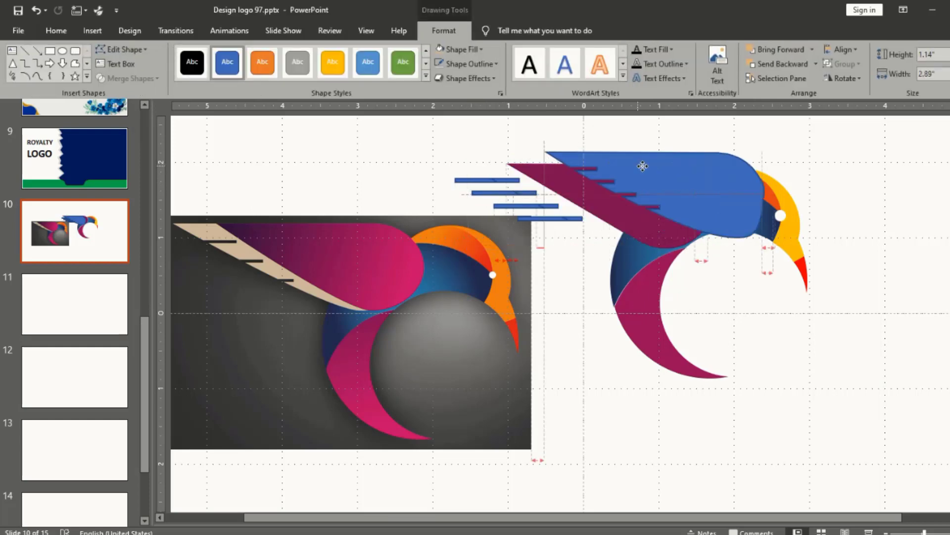
drag(405, 161, 594, 239)
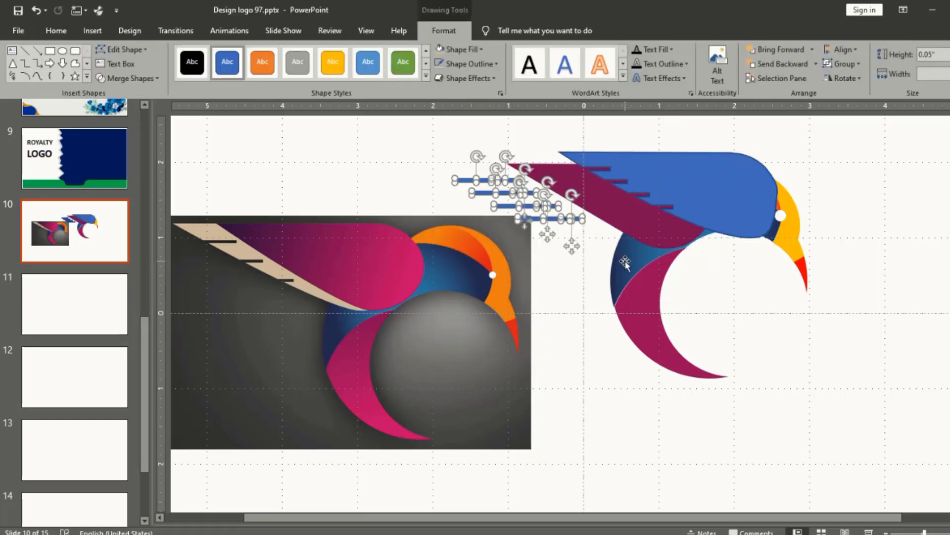
key(Delete)
mouse_move(695, 187)
mouse_down()
mouse_move(584, 198)
mouse_move(604, 196)
mouse_up()
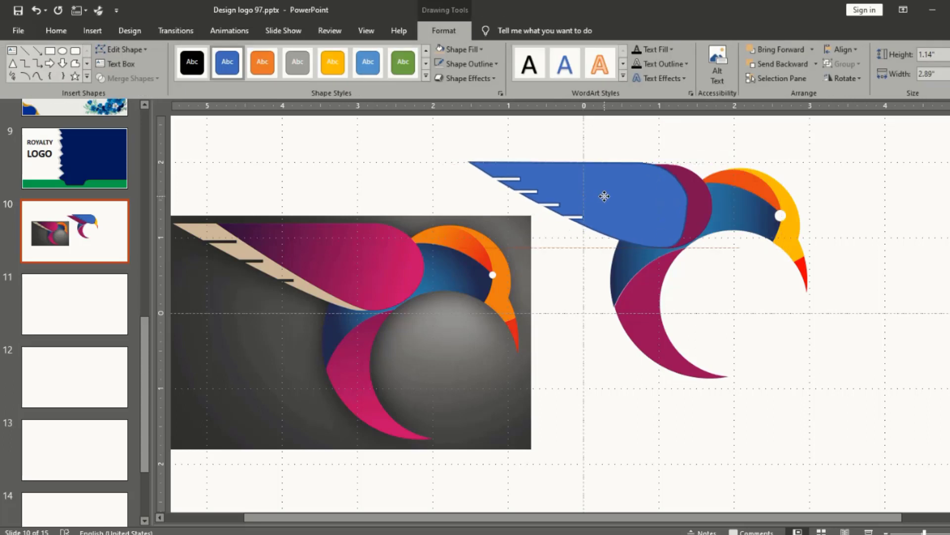
Step: Send the notched piece behind the magenta wing and fill it with eyedropper-sampled beige
click(816, 64)
click(812, 87)
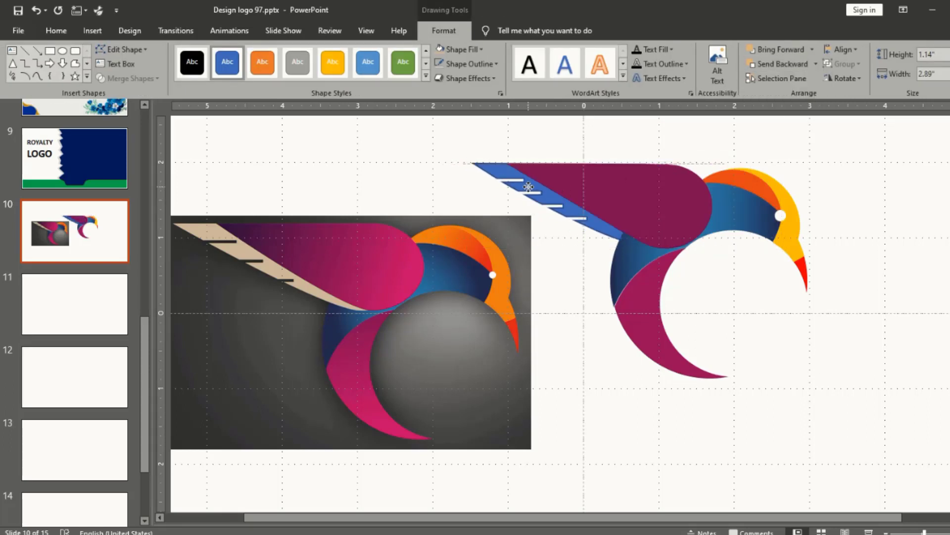
drag(527, 188, 531, 190)
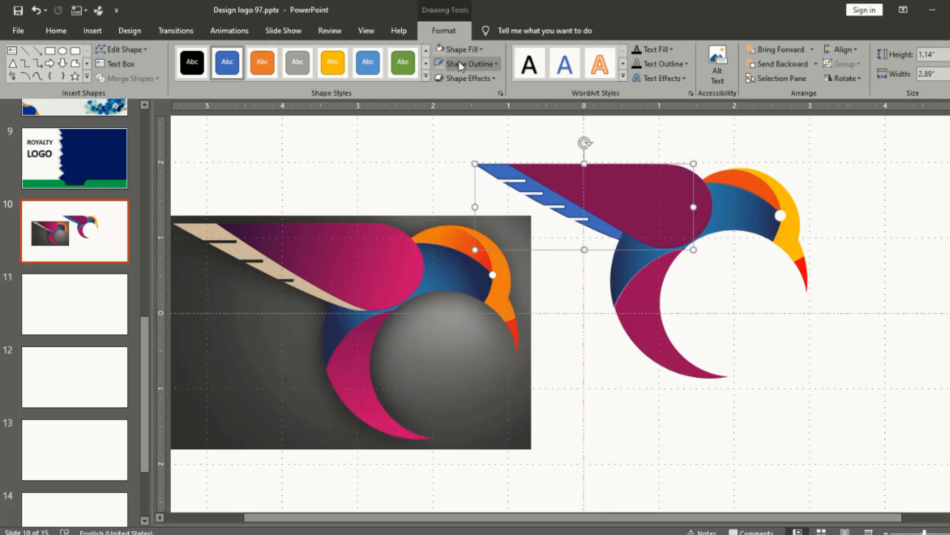
click(480, 50)
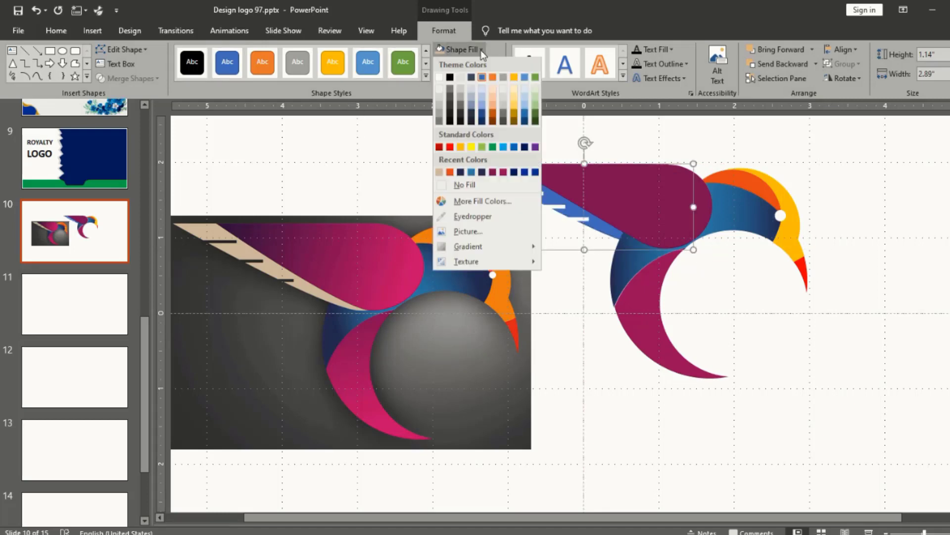
click(473, 217)
click(250, 245)
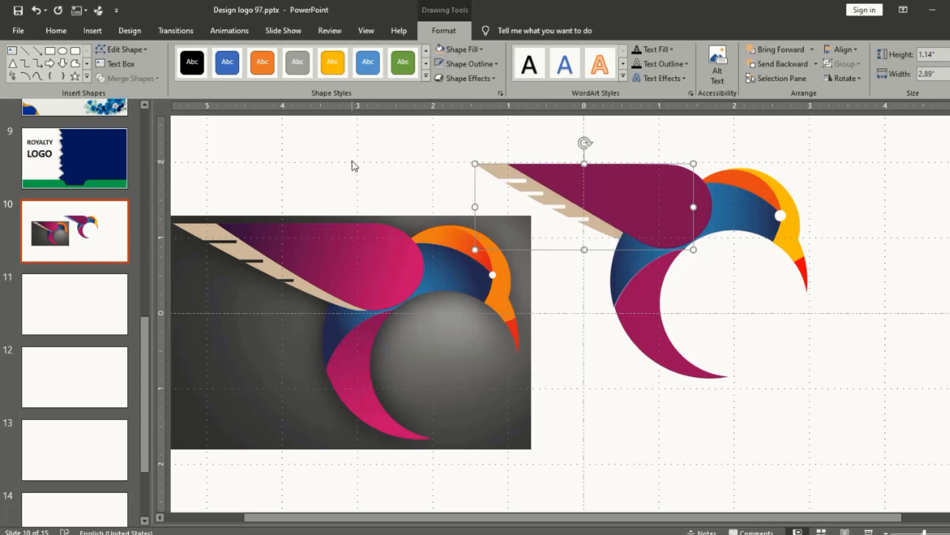
click(352, 163)
Step: Delete the dark reference picture from the slide
scroll(709, 289, down, 3)
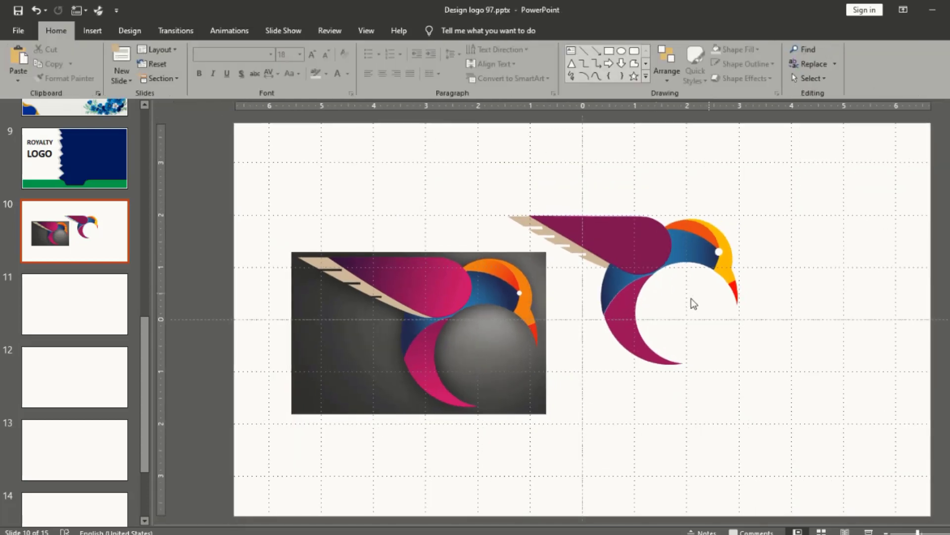
click(519, 312)
key(Delete)
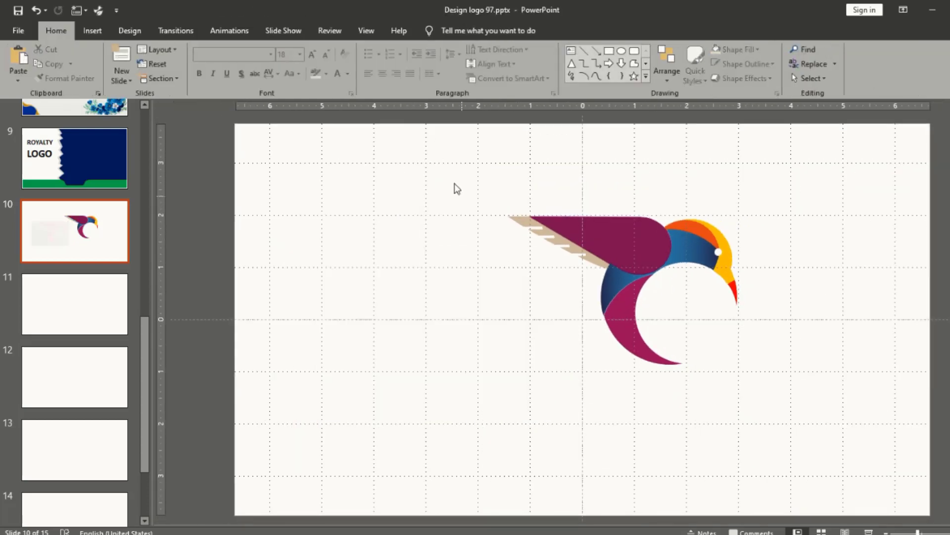
Step: Group all hummingbird shapes, move the logo to the slide centre, and apply Fly In
click(623, 324)
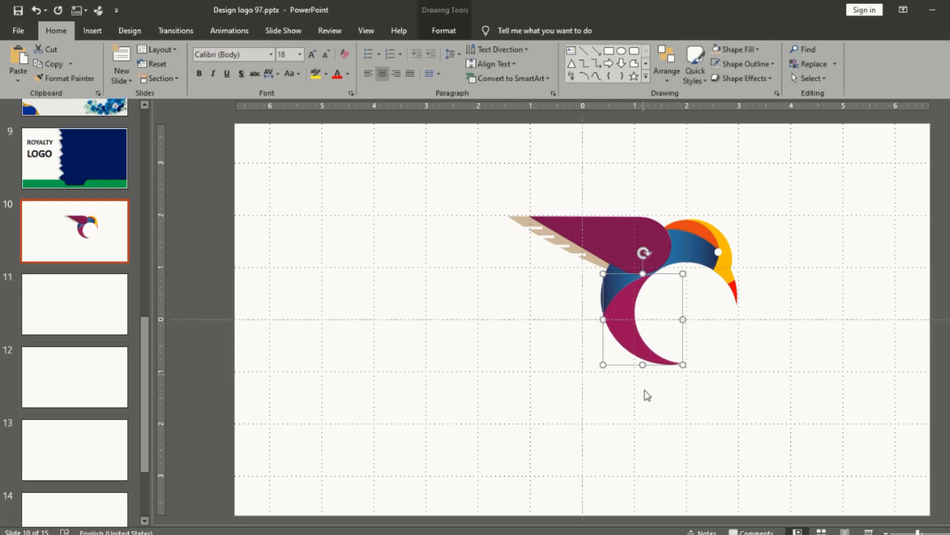
drag(446, 147, 831, 445)
key(ctrl+g)
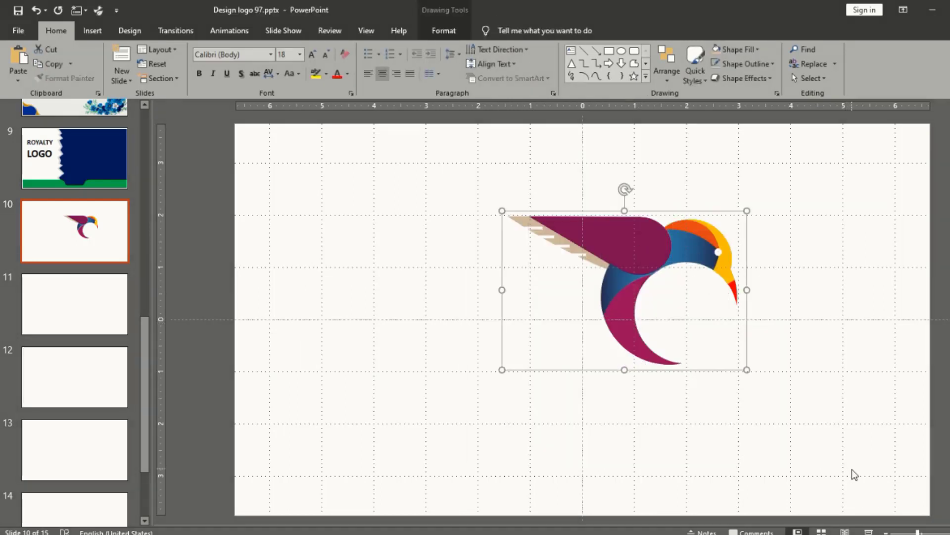
drag(658, 242, 598, 287)
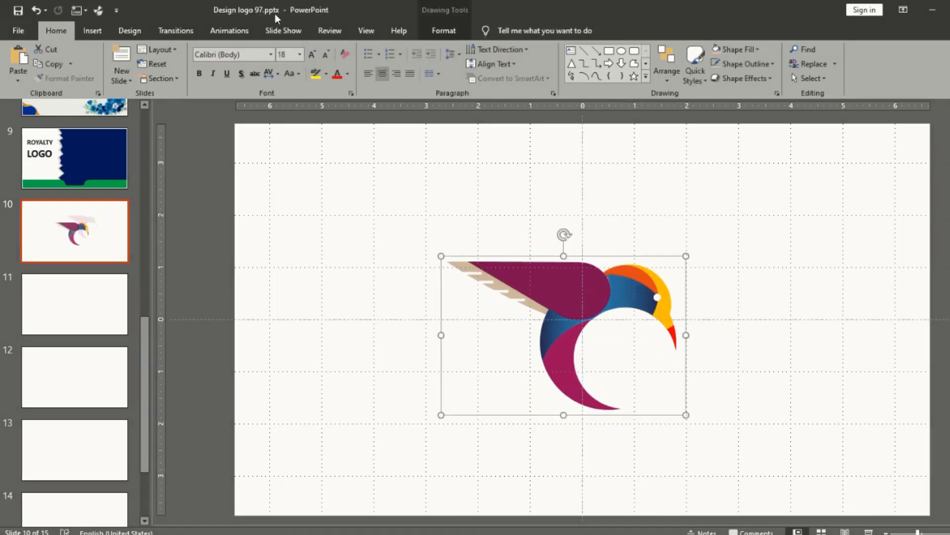
click(229, 31)
click(225, 62)
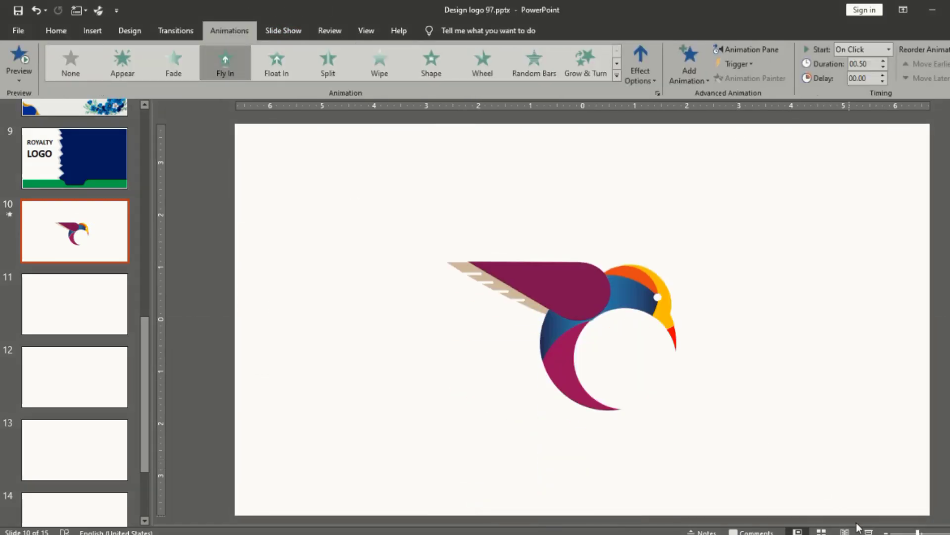